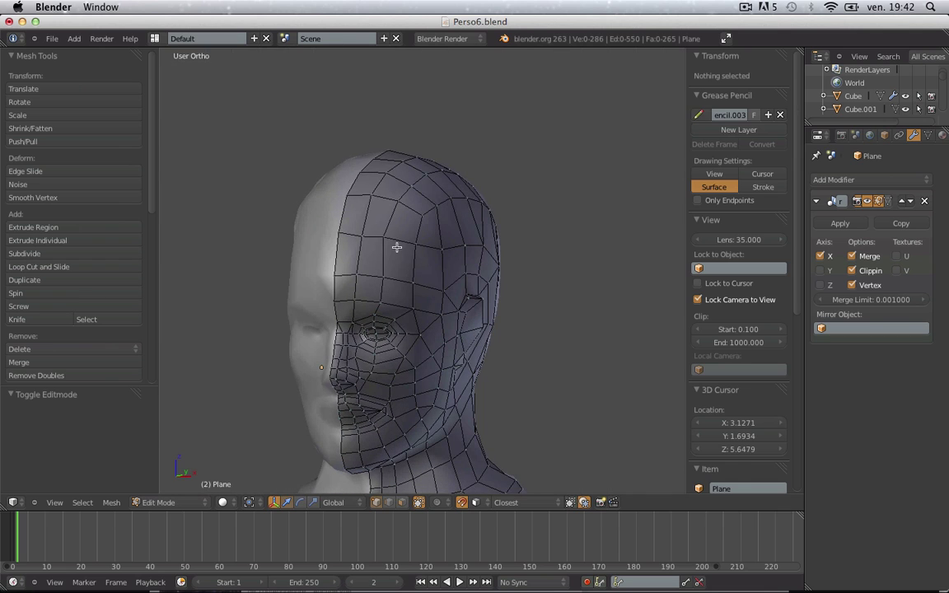
- Reposition two neighbouring vertices in the horizontal edge row across the middle of the forehead
{"action": "right_click", "coordinate": [387, 242]}
{"action": "key", "text": "g"}
{"action": "left_click", "coordinate": [394, 252]}
{"action": "key", "text": "a"}
{"action": "right_click", "coordinate": [361, 238]}
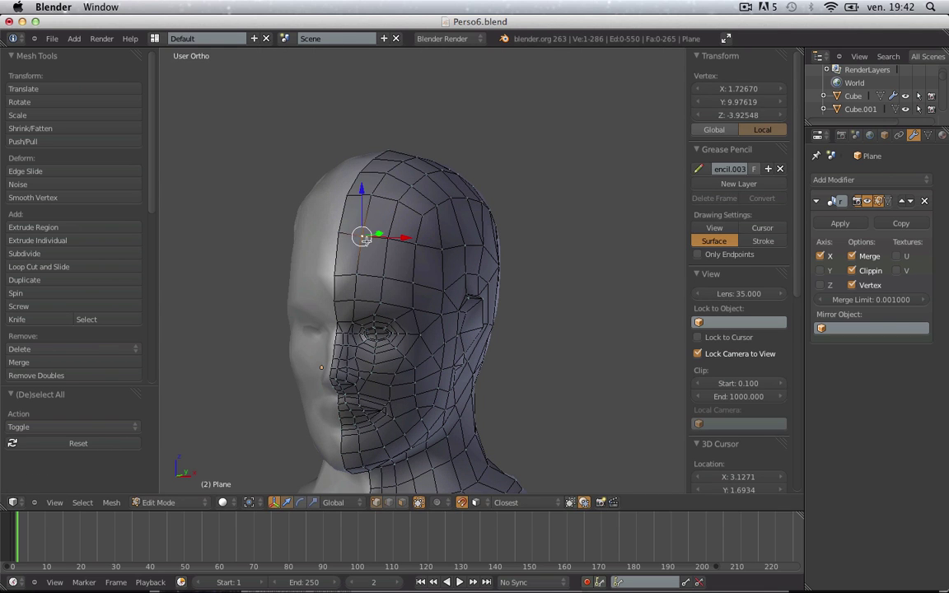
{"action": "key", "text": "g"}
{"action": "left_click", "coordinate": [365, 238]}
{"action": "key", "text": "a"}
- Reposition the next vertex of the forehead row towards the temple and leave Edit Mode with everything deselected
{"action": "right_click", "coordinate": [416, 246]}
{"action": "middle_click_drag", "start_coordinate": [416, 245], "coordinate": [388, 253]}
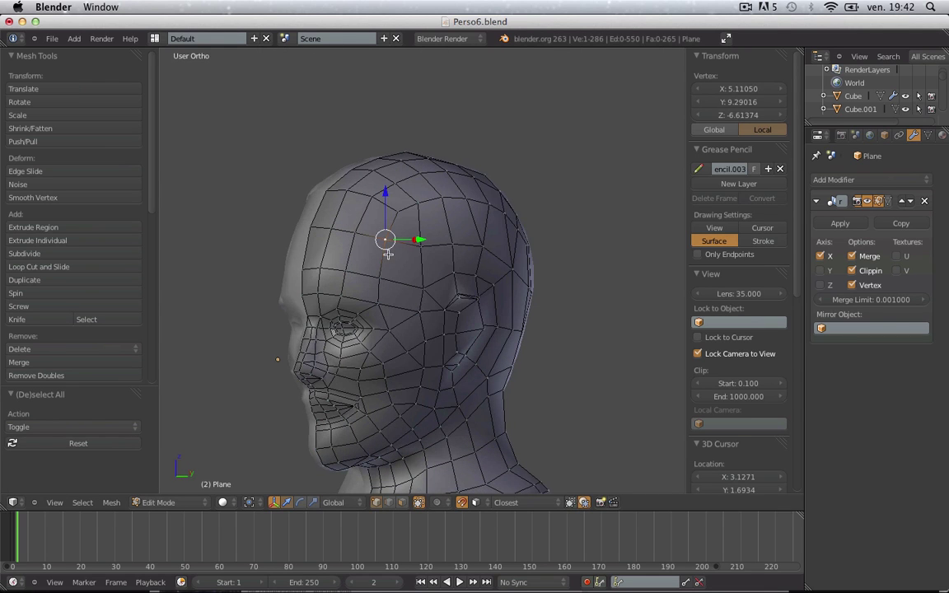
{"action": "key", "text": "g"}
{"action": "left_click", "coordinate": [394, 256]}
{"action": "key", "text": "Tab"}
{"action": "scroll", "coordinate": [394, 256], "scroll_direction": "down", "scroll_amount": 2}
{"action": "scroll", "coordinate": [394, 259], "scroll_direction": "down", "scroll_amount": 3}
{"action": "key", "text": "a"}
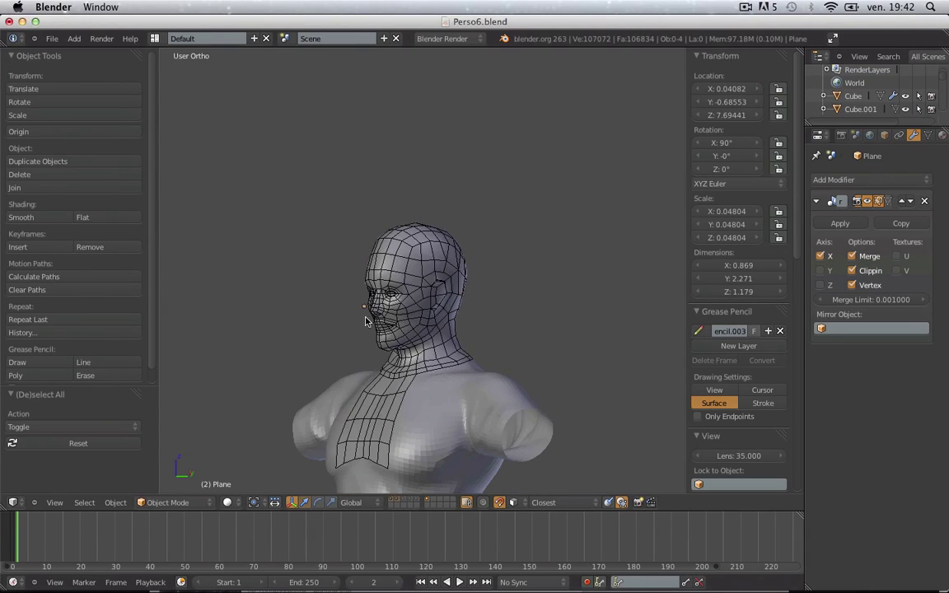
- In Edit Mode, select the two vertically adjacent vertices at the side of the forehead above the temple and reposition them together
{"action": "middle_click_drag", "start_coordinate": [327, 289], "coordinate": [466, 337]}
{"action": "key", "text": "KP_1"}
{"action": "key", "text": "Tab"}
{"action": "scroll", "coordinate": [467, 337], "scroll_direction": "up", "scroll_amount": 5}
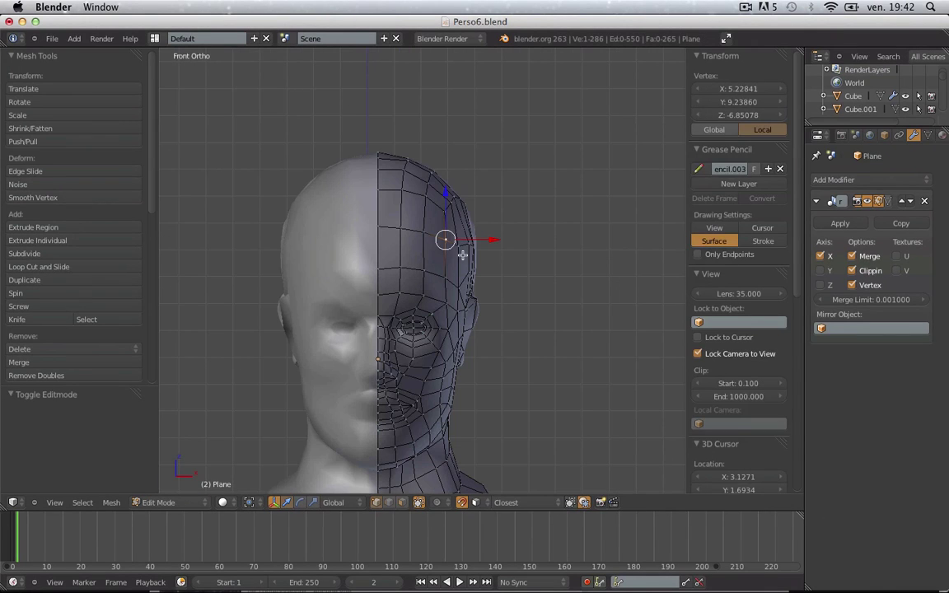
{"action": "key", "text": "a"}
{"action": "key", "text": "a"}
{"action": "key", "text": "a"}
{"action": "right_click", "coordinate": [450, 279]}
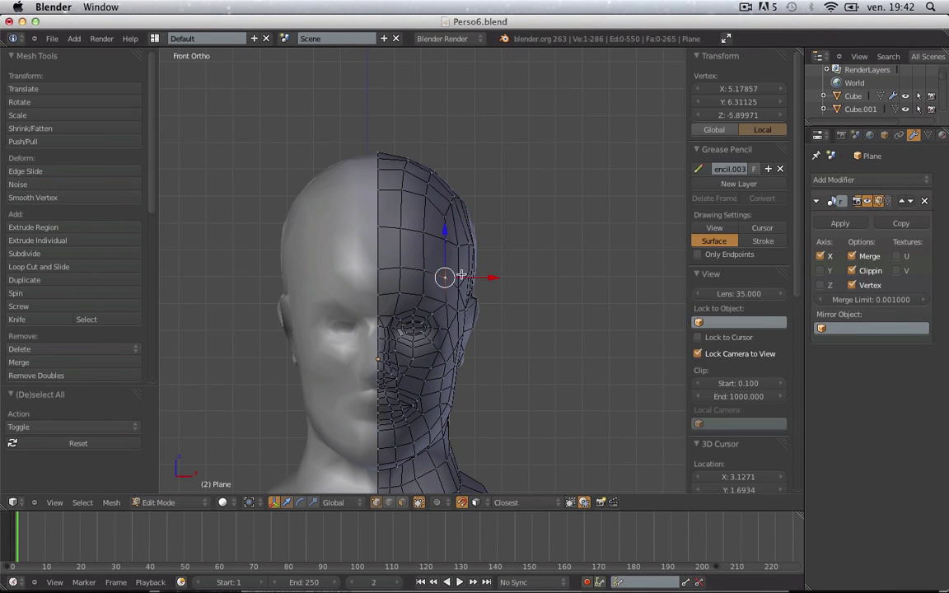
{"action": "right_click", "coordinate": [452, 242], "text": "shift"}
{"action": "middle_click_drag", "start_coordinate": [485, 299], "coordinate": [420, 298]}
{"action": "key", "text": "g"}
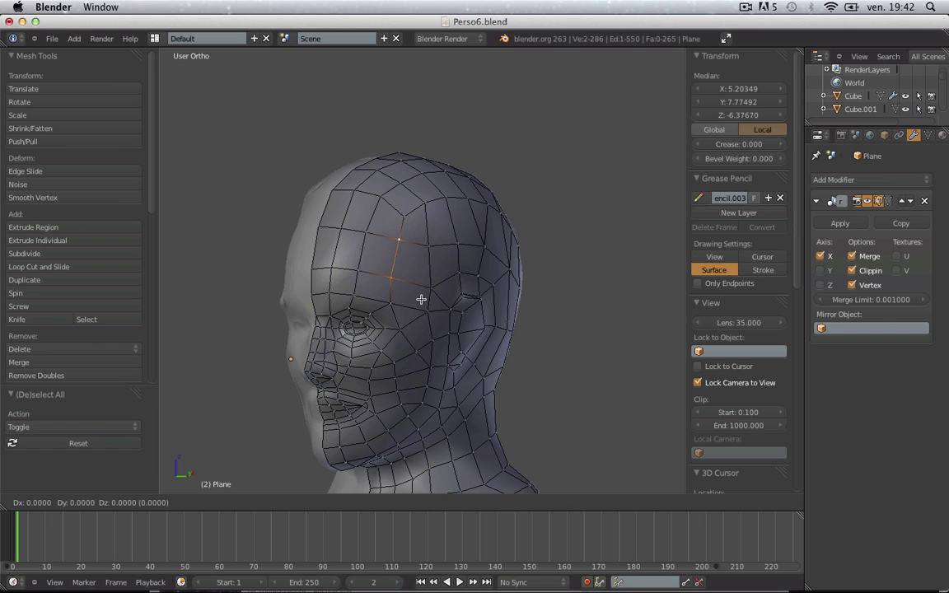
{"action": "left_click", "coordinate": [421, 299]}
{"action": "key", "text": "a"}
- Reposition the vertex directly above those two on the side of the upper forehead and return to Object Mode
{"action": "right_click", "coordinate": [405, 206]}
{"action": "key", "text": "g"}
{"action": "left_click", "coordinate": [409, 206]}
{"action": "key", "text": "Tab"}
{"action": "scroll", "coordinate": [426, 429], "scroll_direction": "down", "scroll_amount": 6}
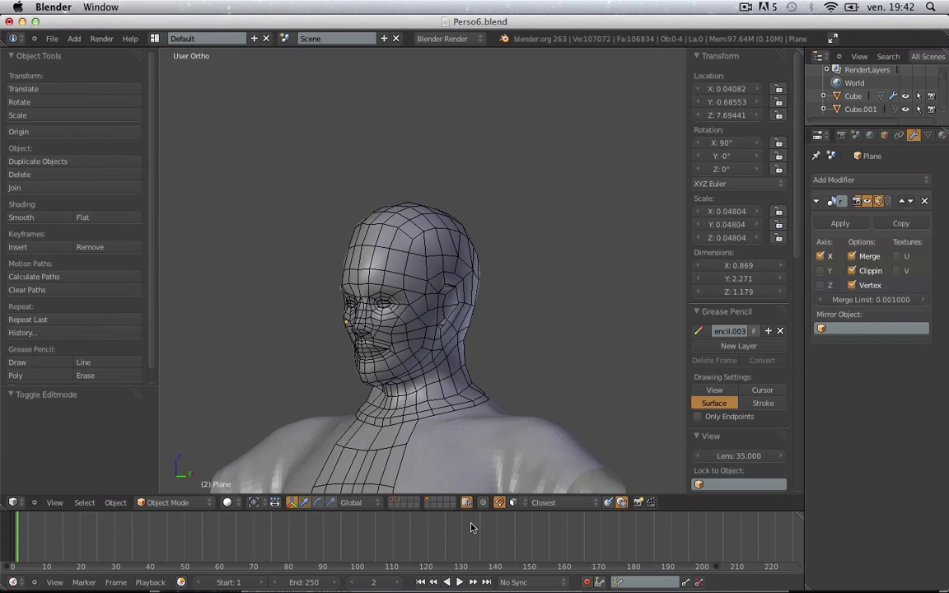
- In Edit Mode, extrude the chest strip's bottom outer corner vertex three times, following the underside of the pectoral to the armpit
{"action": "key", "text": "KP_1"}
{"action": "key", "text": "Tab"}
{"action": "scroll", "coordinate": [438, 455], "scroll_direction": "up", "scroll_amount": 2}
{"action": "middle_click_drag", "start_coordinate": [435, 440], "coordinate": [363, 295], "text": "shift"}
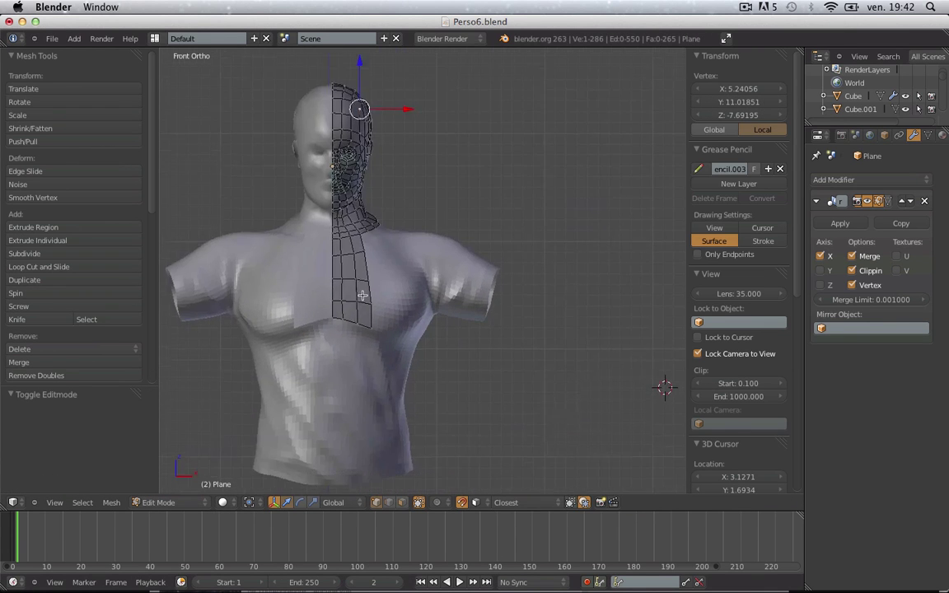
{"action": "scroll", "coordinate": [363, 297], "scroll_direction": "up", "scroll_amount": 2}
{"action": "key", "text": "a"}
{"action": "middle_click_drag", "start_coordinate": [363, 360], "coordinate": [413, 307]}
{"action": "right_click", "coordinate": [318, 355]}
{"action": "scroll", "coordinate": [314, 374], "scroll_direction": "up", "scroll_amount": 2}
{"action": "scroll", "coordinate": [412, 307], "scroll_direction": "up", "scroll_amount": 1}
{"action": "key", "text": "e"}
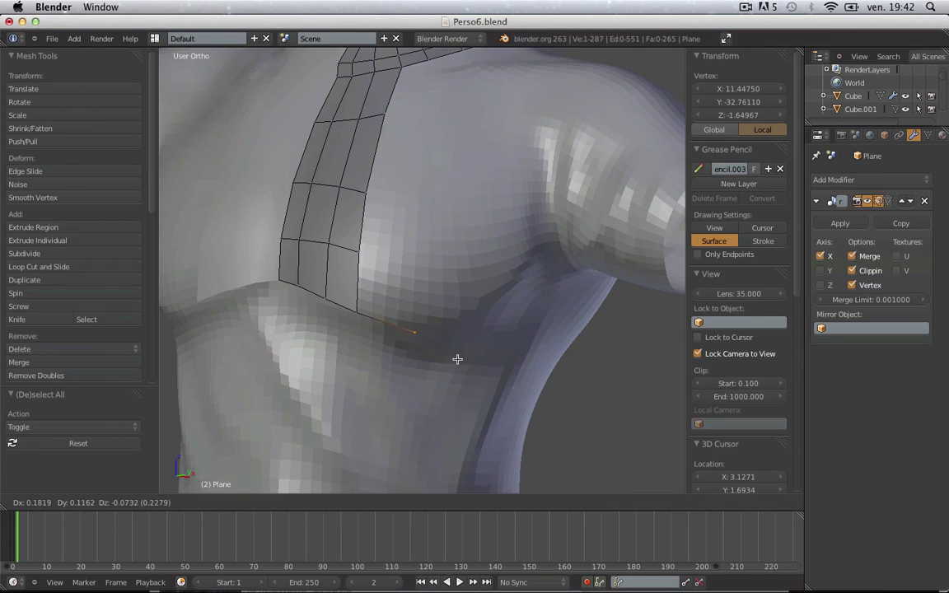
{"action": "left_click", "coordinate": [457, 359]}
{"action": "key", "text": "e"}
{"action": "left_click", "coordinate": [527, 336]}
{"action": "key", "text": "e"}
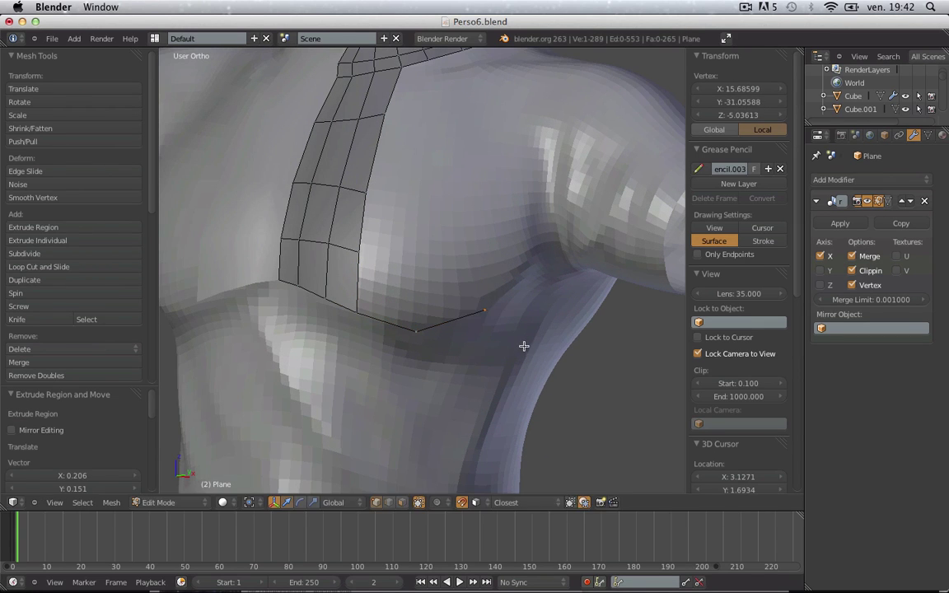
{"action": "left_click", "coordinate": [575, 295]}
{"action": "key", "text": "a"}
{"action": "right_click", "coordinate": [330, 246]}
{"action": "key", "text": "g"}
{"action": "left_click", "coordinate": [355, 254]}
{"action": "key", "text": "ctrl+z"}
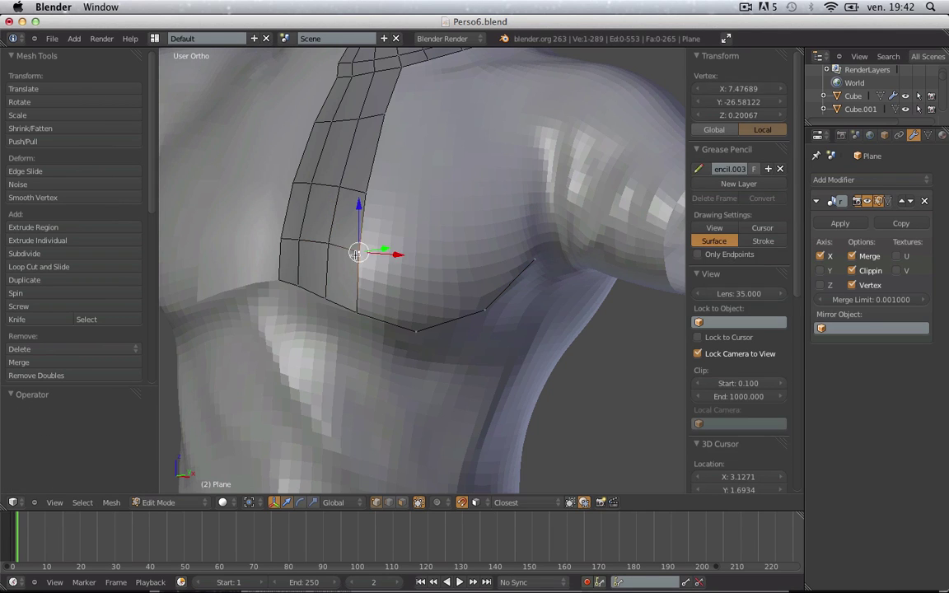
- Extrude the strip's outer vertex one row above the bottom three times outward, parallel to the lower line of edges
{"action": "key", "text": "e"}
{"action": "left_click", "coordinate": [429, 280]}
{"action": "key", "text": "e"}
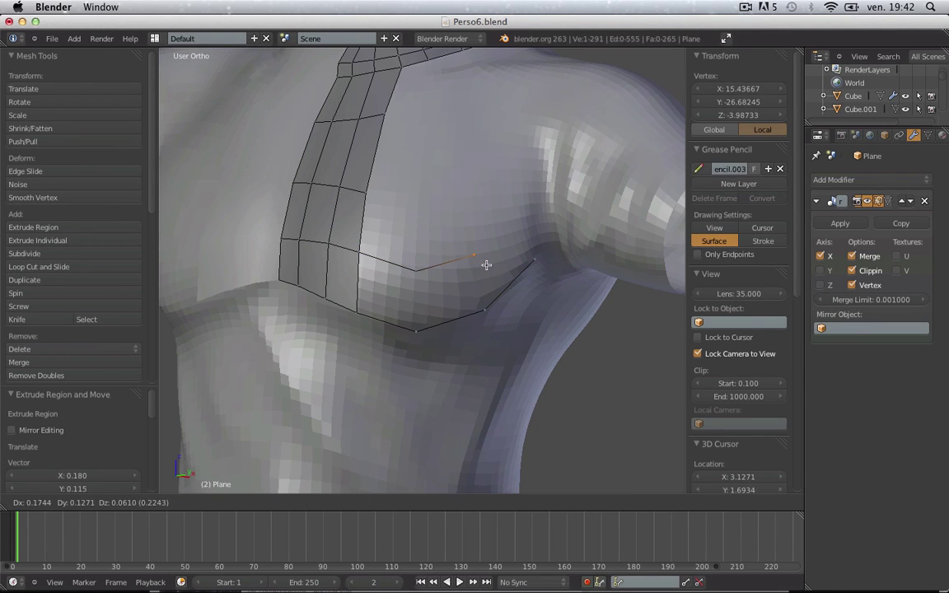
{"action": "left_click", "coordinate": [497, 255]}
{"action": "key", "text": "e"}
{"action": "left_click", "coordinate": [544, 222]}
- Fill the three quad faces between the two extruded rows of vertices under the pectoral
{"action": "right_click", "coordinate": [537, 261], "text": "shift"}
{"action": "right_click", "coordinate": [489, 310], "text": "shift"}
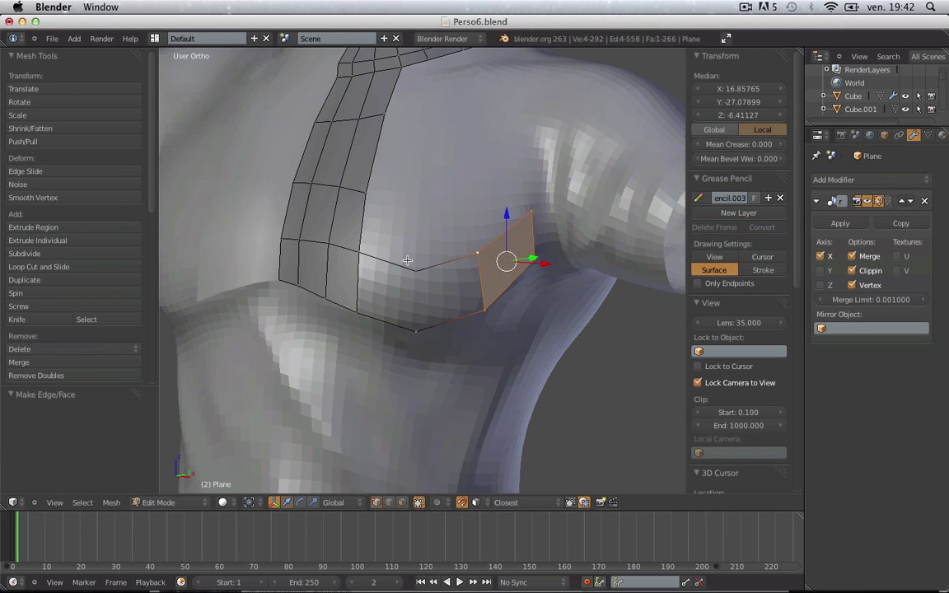
{"action": "key", "text": "a"}
{"action": "key", "text": "b"}
{"action": "left_click_drag", "start_coordinate": [401, 242], "coordinate": [506, 377]}
{"action": "key", "text": "f"}
{"action": "key", "text": "b"}
{"action": "key", "text": "Escape"}
{"action": "key", "text": "a"}
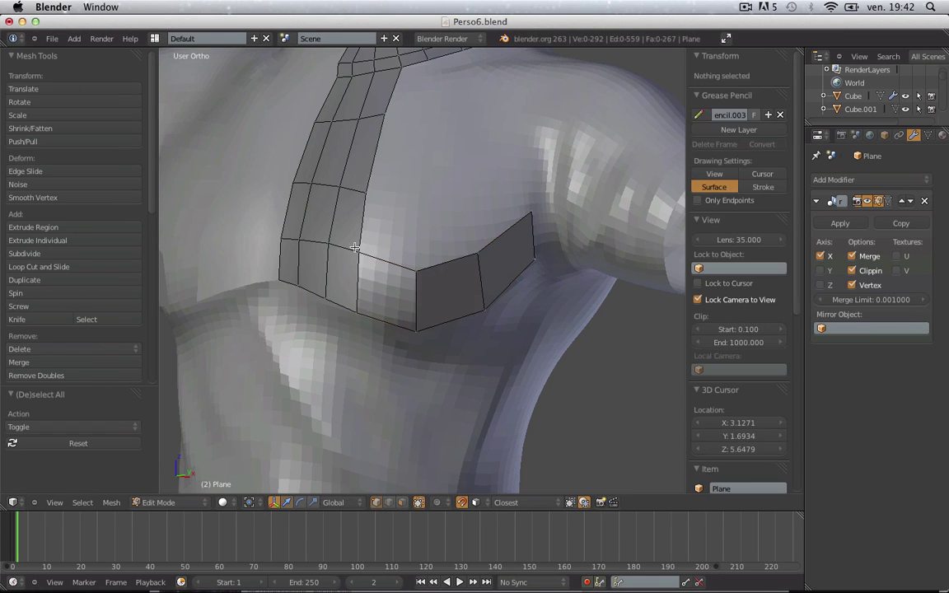
{"action": "left_click_drag", "start_coordinate": [421, 330], "coordinate": [423, 331]}
{"action": "key", "text": "f"}
- Reposition the vertices at the outer end of the new band so they follow the sculpt near the armpit
{"action": "scroll", "coordinate": [436, 346], "scroll_direction": "down", "scroll_amount": 3}
{"action": "middle_click_drag", "start_coordinate": [455, 363], "coordinate": [527, 360]}
{"action": "scroll", "coordinate": [459, 352], "scroll_direction": "up", "scroll_amount": 4}
{"action": "right_click", "coordinate": [482, 371]}
{"action": "key", "text": "g"}
{"action": "left_click", "coordinate": [539, 368]}
{"action": "key", "text": "a"}
{"action": "scroll", "coordinate": [535, 364], "scroll_direction": "down", "scroll_amount": 1}
{"action": "scroll", "coordinate": [535, 364], "scroll_direction": "down", "scroll_amount": 1}
{"action": "right_click", "coordinate": [488, 301]}
{"action": "key", "text": "g"}
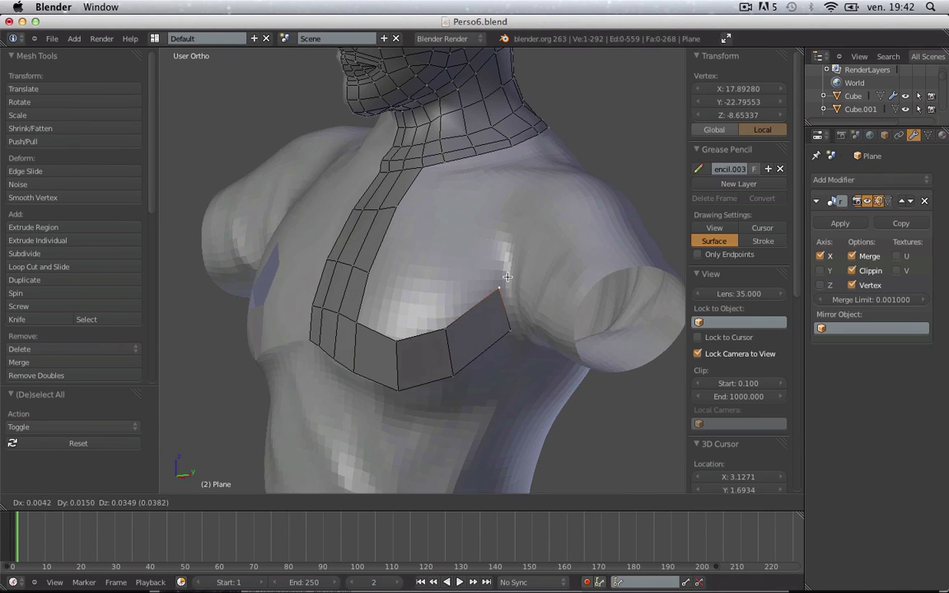
{"action": "left_click", "coordinate": [514, 273]}
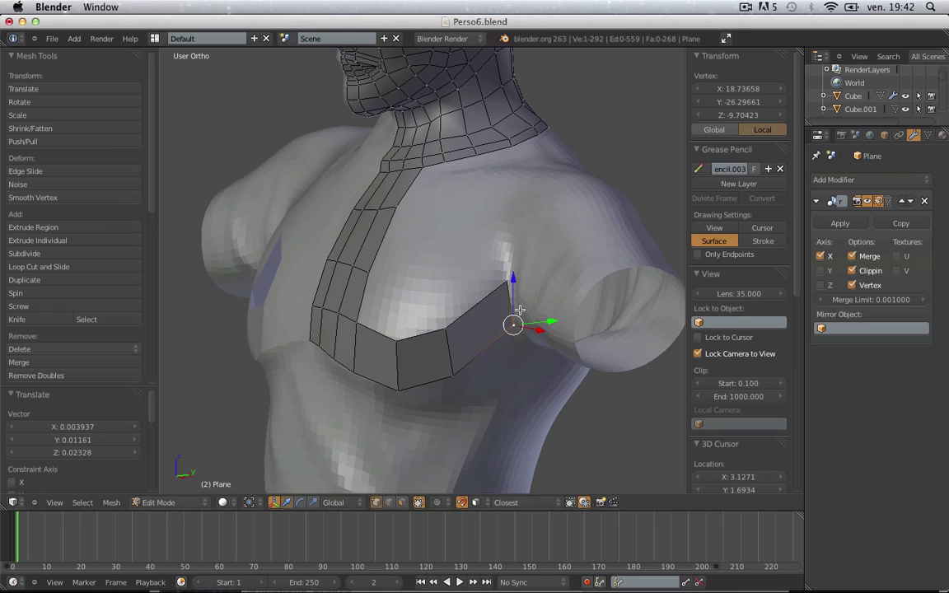
- Extrude a short edge outward from the strip's outer vertex in the row above the new band and adjust its end point
{"action": "middle_click_drag", "start_coordinate": [520, 310], "coordinate": [469, 256]}
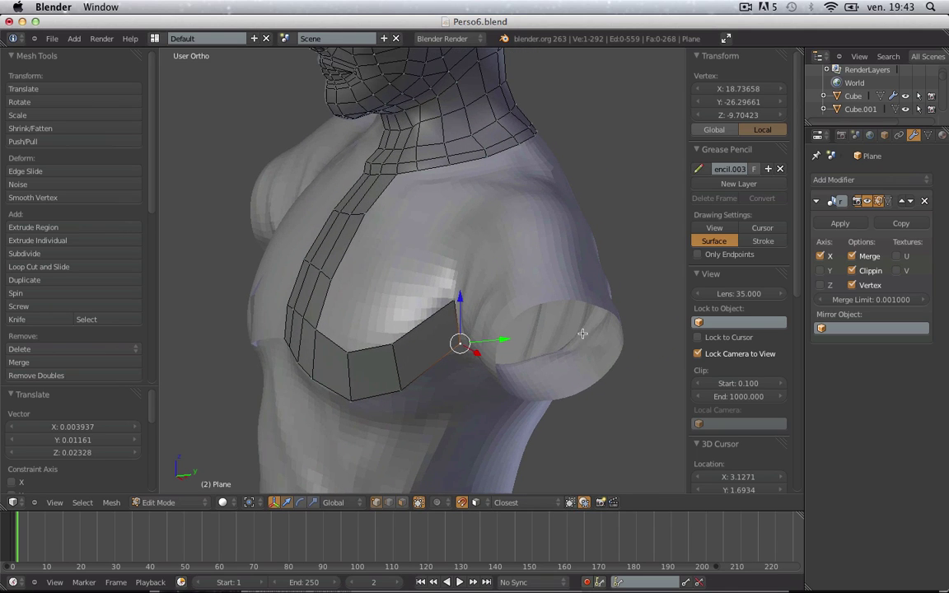
{"action": "middle_click_drag", "start_coordinate": [582, 333], "coordinate": [531, 387]}
{"action": "scroll", "coordinate": [396, 328], "scroll_direction": "up", "scroll_amount": 2}
{"action": "key", "text": "a"}
{"action": "right_click", "coordinate": [314, 312]}
{"action": "key", "text": "e"}
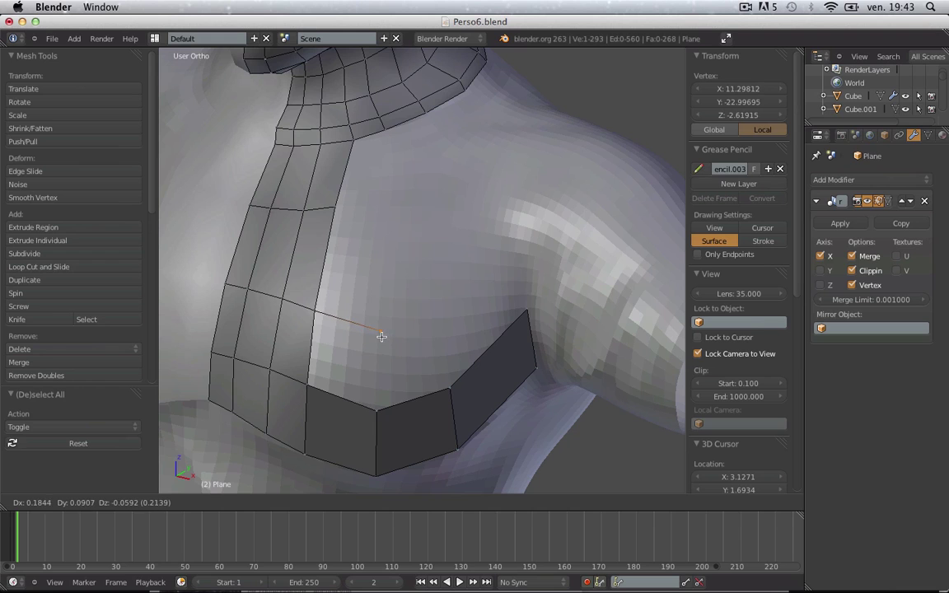
{"action": "left_click", "coordinate": [379, 332]}
{"action": "key", "text": "g"}
{"action": "left_click", "coordinate": [389, 347]}
{"action": "key", "text": "a"}
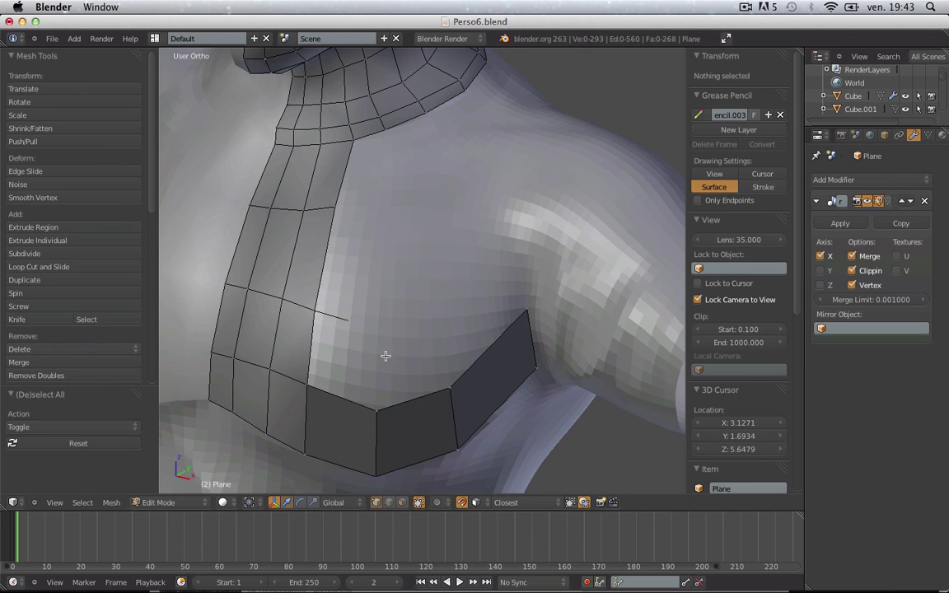
{"action": "key", "text": "b"}
{"action": "left_click_drag", "start_coordinate": [334, 366], "coordinate": [392, 519]}
{"action": "middle_click_drag", "start_coordinate": [393, 451], "coordinate": [432, 370], "text": "shift"}
{"action": "key", "text": "ctrl+r"}
{"action": "left_click", "coordinate": [385, 379]}
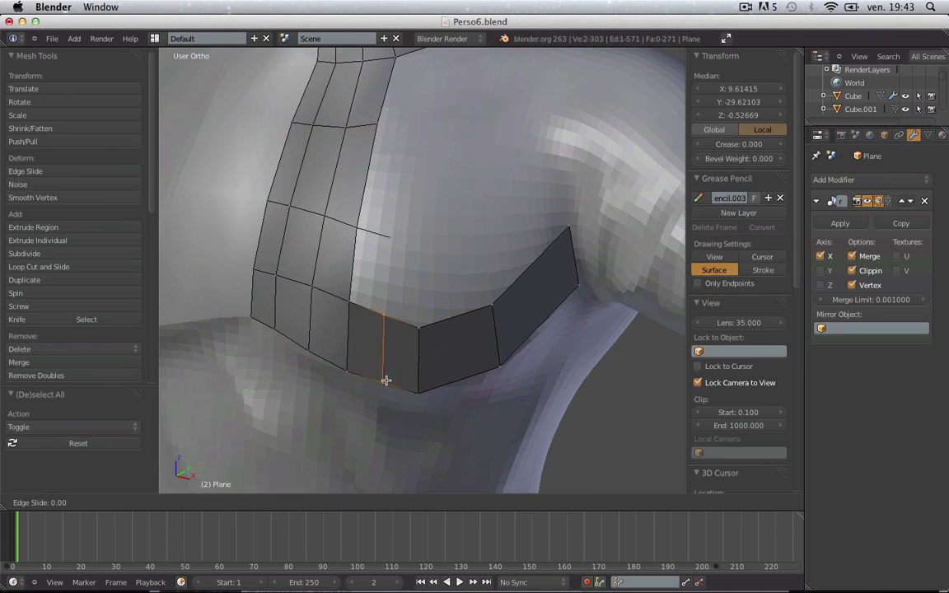
{"action": "left_click", "coordinate": [381, 383]}
{"action": "key", "text": "g"}
{"action": "left_click", "coordinate": [384, 385]}
{"action": "key", "text": "a"}
{"action": "key", "text": "ctrl+r"}
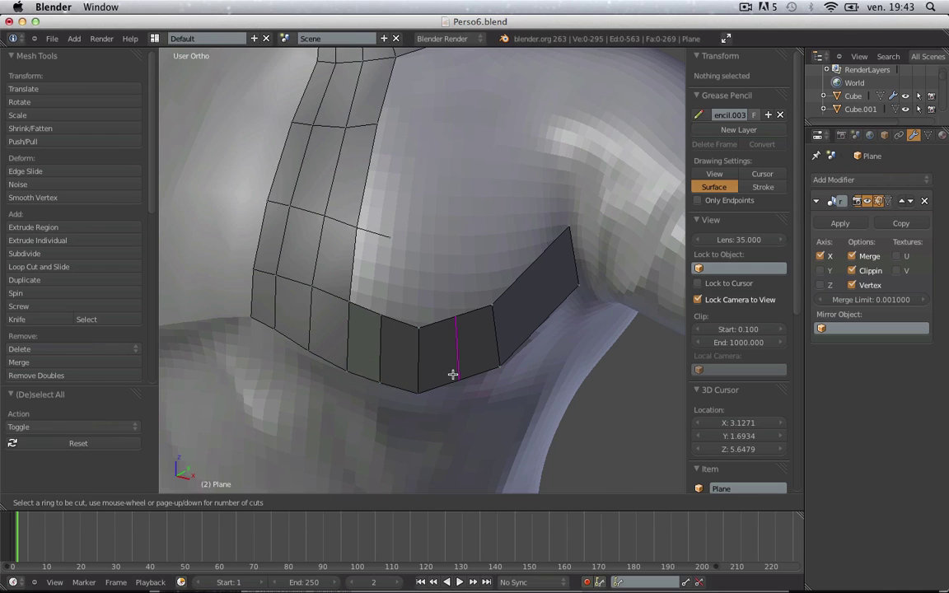
{"action": "key", "text": "Escape"}
{"action": "key", "text": "ctrl+z"}
{"action": "key", "text": "ctrl+z"}
{"action": "key", "text": "ctrl+z"}
{"action": "key", "text": "ctrl+z"}
- Move the cross edge between the band's first and second faces closer to the chest strip
{"action": "key", "text": "b"}
{"action": "left_click_drag", "start_coordinate": [393, 308], "coordinate": [455, 426]}
{"action": "key", "text": "g"}
{"action": "left_click", "coordinate": [420, 407]}
{"action": "key", "text": "a"}
- Add a loop cut through the band's middle face and shift the new edge down to round the curve
{"action": "key", "text": "ctrl+r"}
{"action": "left_click", "coordinate": [453, 380]}
{"action": "left_click", "coordinate": [453, 380]}
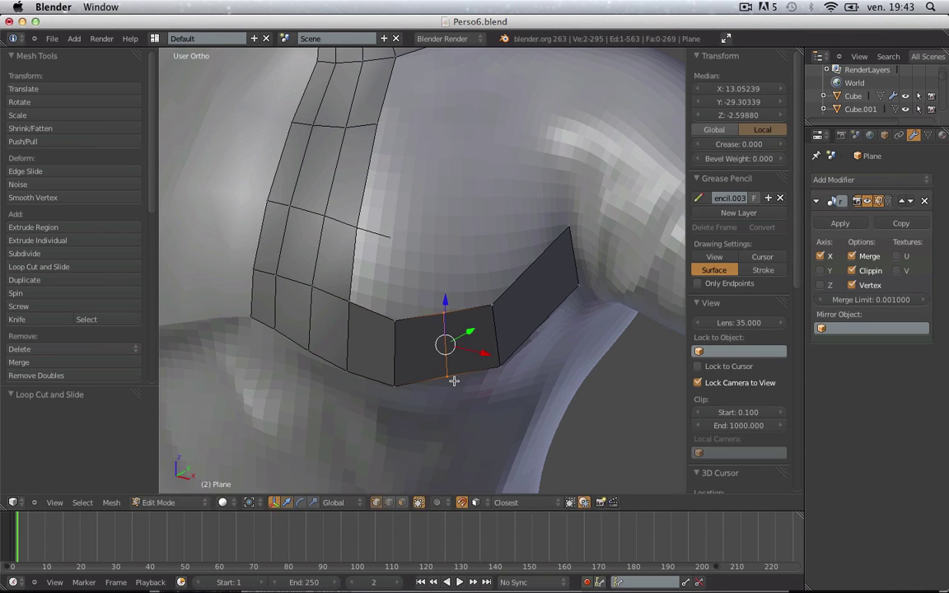
{"action": "key", "text": "g"}
{"action": "left_click", "coordinate": [457, 389]}
- Add a loop cut through the band's outermost face and adjust the new edge to follow the curve
{"action": "key", "text": "ctrl+r"}
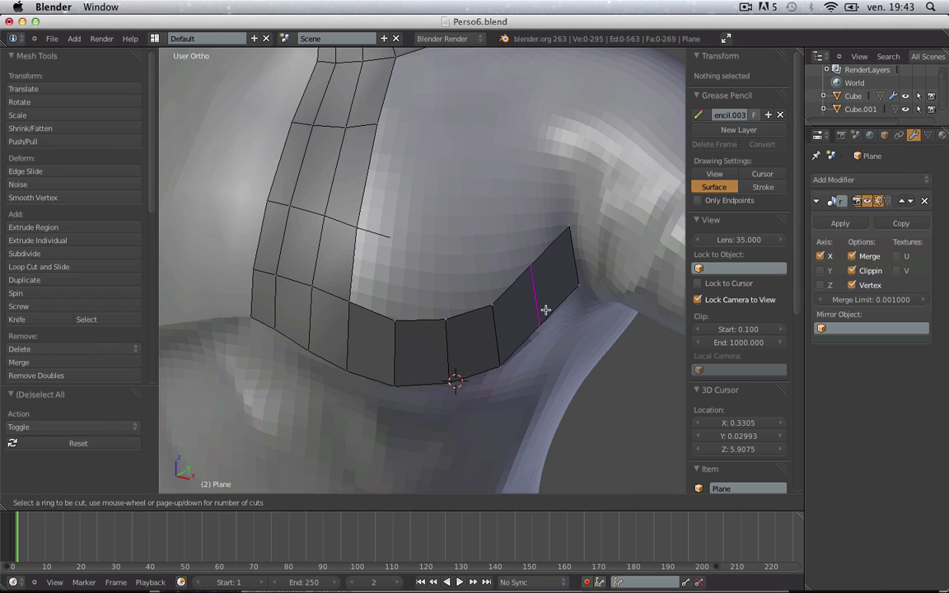
{"action": "left_click", "coordinate": [546, 310]}
{"action": "left_click", "coordinate": [546, 310]}
{"action": "key", "text": "g"}
{"action": "left_click", "coordinate": [549, 317]}
{"action": "key", "text": "a"}
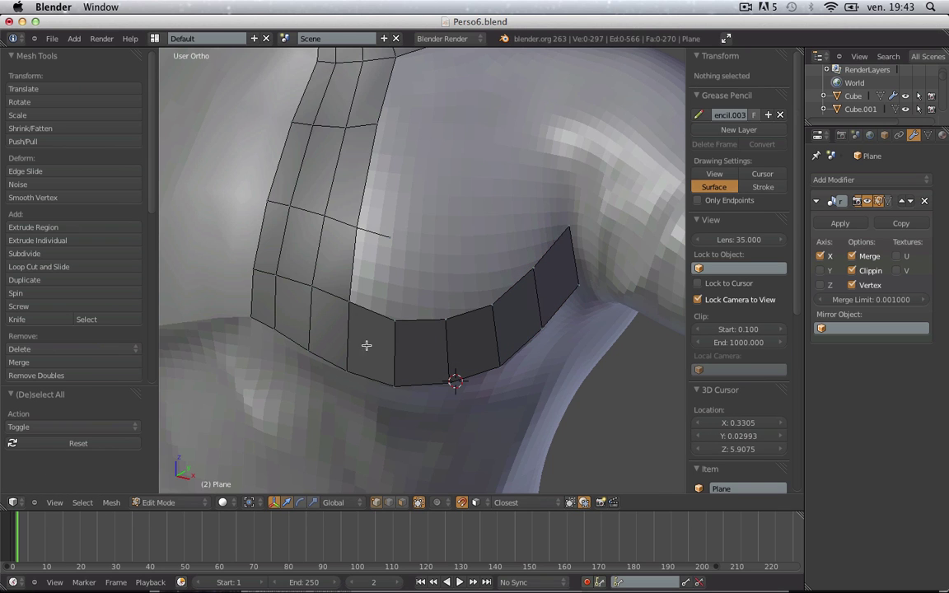
- Fill the quad between the short extruded edge and the band's first face, and reposition its free upper vertex
{"action": "scroll", "coordinate": [529, 319], "scroll_direction": "down", "scroll_amount": 2}
{"action": "middle_click_drag", "start_coordinate": [529, 320], "coordinate": [434, 297]}
{"action": "scroll", "coordinate": [434, 296], "scroll_direction": "up", "scroll_amount": 2}
{"action": "key", "text": "b"}
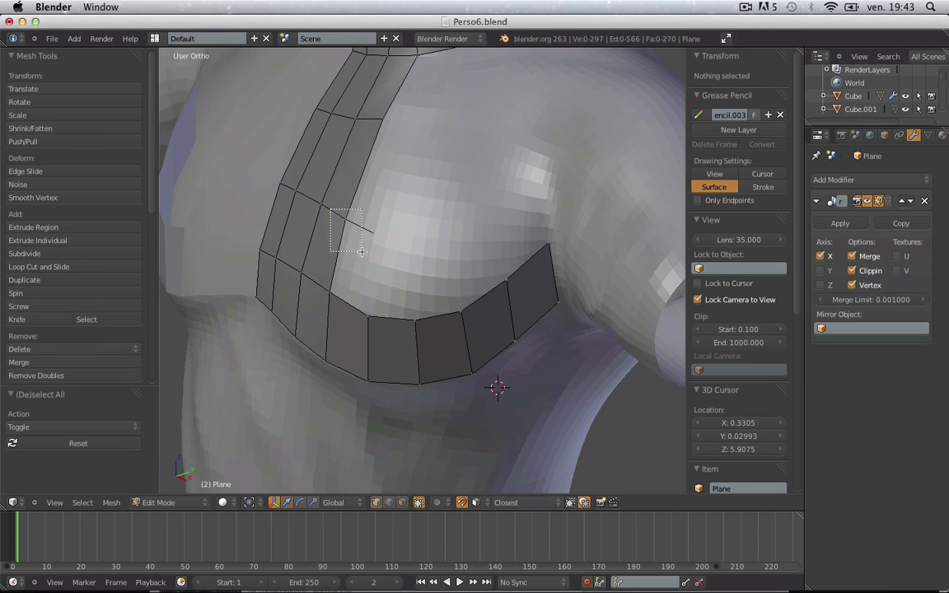
{"action": "left_click_drag", "start_coordinate": [330, 209], "coordinate": [376, 321]}
{"action": "key", "text": "a"}
{"action": "right_click", "coordinate": [375, 237]}
{"action": "key", "text": "g"}
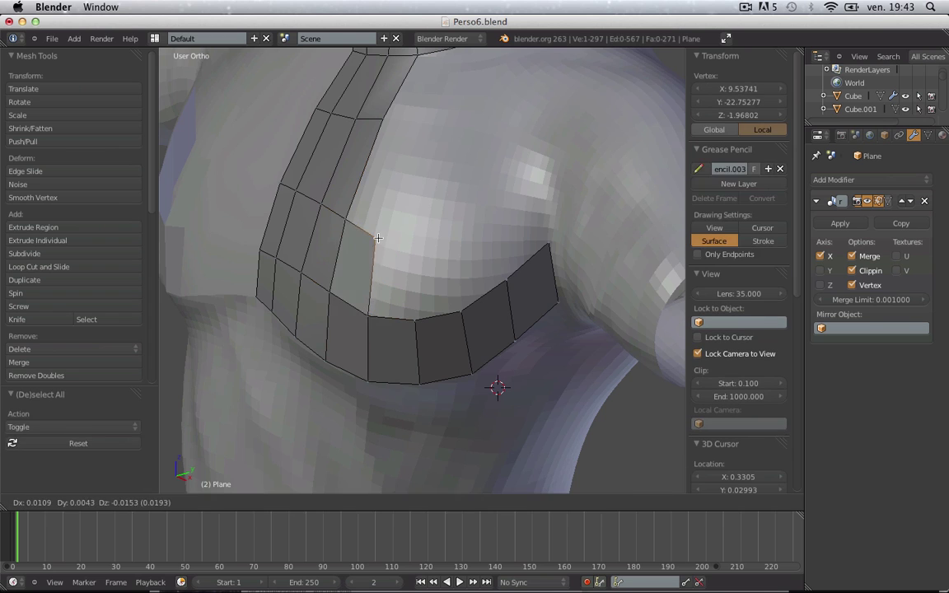
{"action": "left_click", "coordinate": [381, 251]}
- Extrude the upper row's end vertex outward and fill the second face above the band
{"action": "middle_click_drag", "start_coordinate": [381, 251], "coordinate": [407, 254]}
{"action": "key", "text": "g"}
{"action": "left_click", "coordinate": [441, 253]}
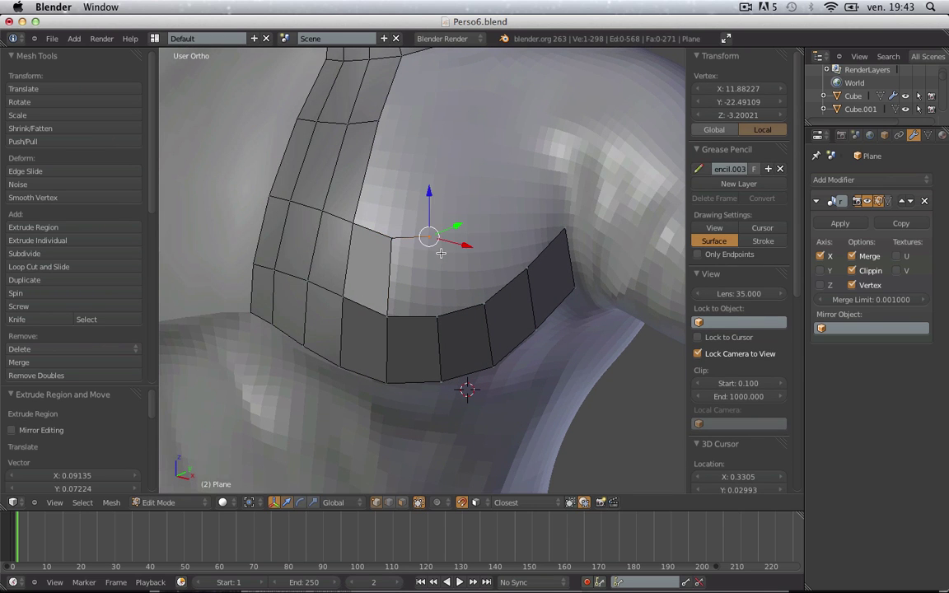
{"action": "left_click_drag", "start_coordinate": [363, 227], "coordinate": [362, 226]}
{"action": "key", "text": "f"}
{"action": "key", "text": "a"}
- Adjust the upper row's end vertex and extrude it three times outward and upward towards the armpit
{"action": "right_click", "coordinate": [429, 236]}
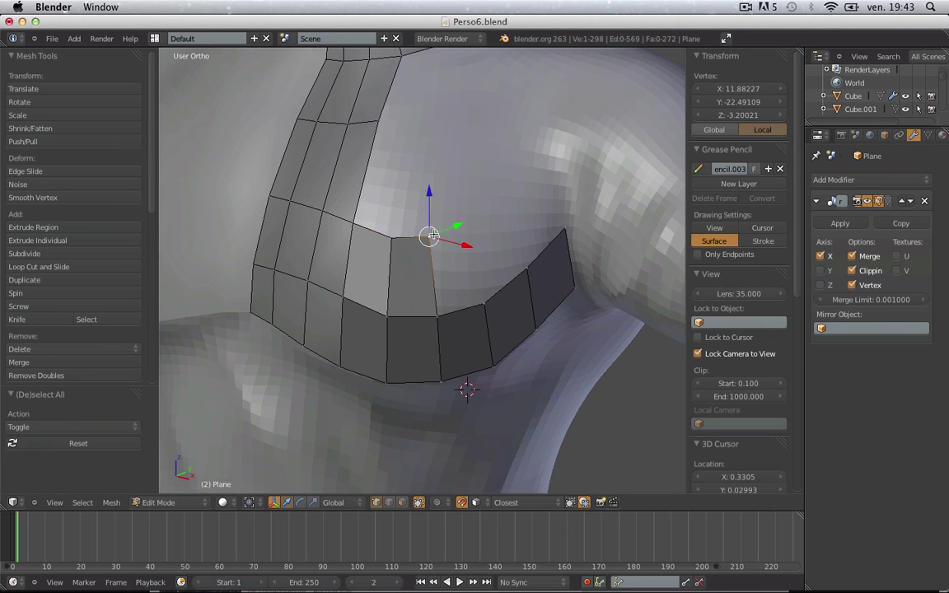
{"action": "key", "text": "g"}
{"action": "left_click", "coordinate": [437, 234]}
{"action": "key", "text": "e"}
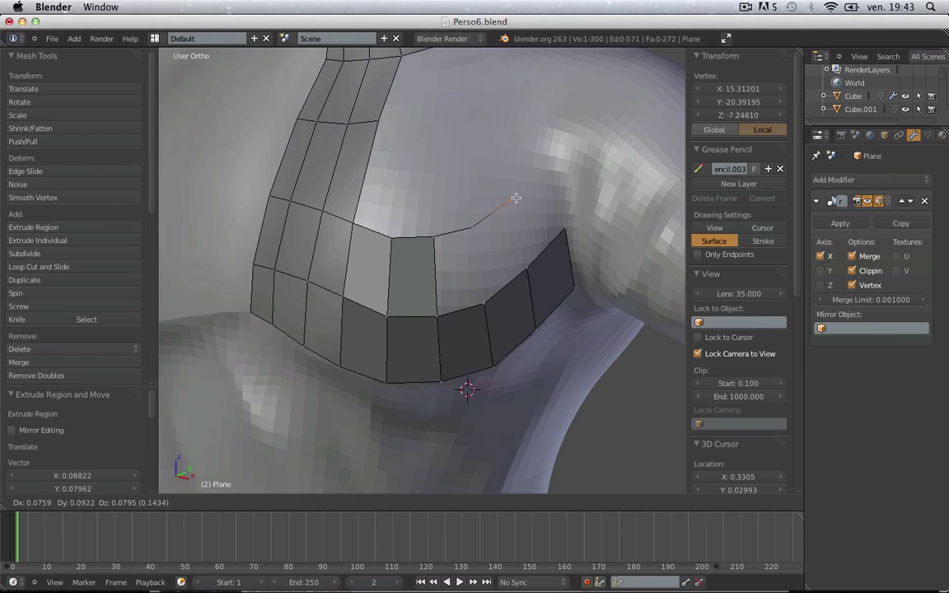
{"action": "left_click", "coordinate": [515, 198]}
{"action": "key", "text": "e"}
{"action": "left_click", "coordinate": [548, 167]}
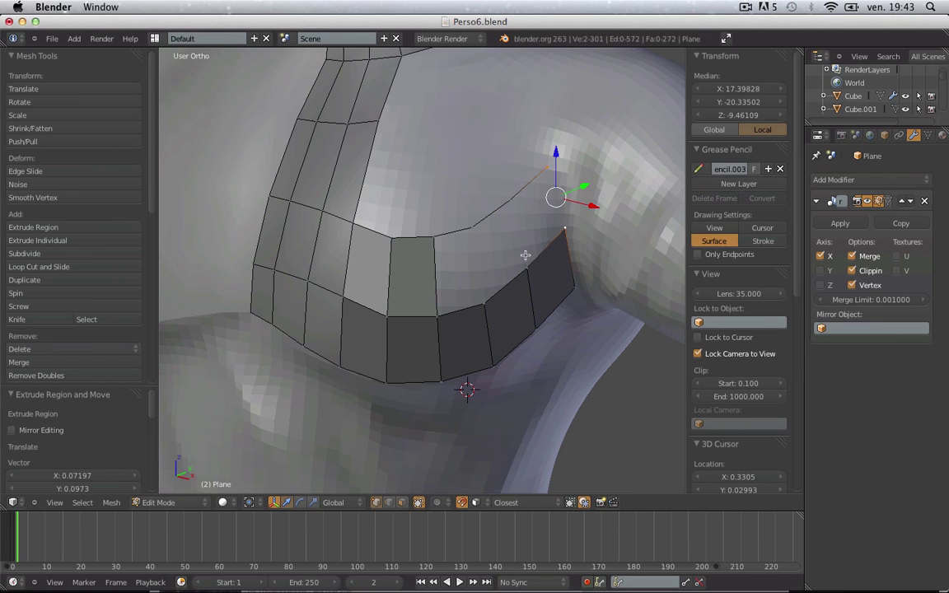
- Fill the three remaining quad faces between the upper row of vertices and the band below
{"action": "right_click", "coordinate": [508, 200], "text": "shift"}
{"action": "key", "text": "f"}
{"action": "key", "text": "a"}
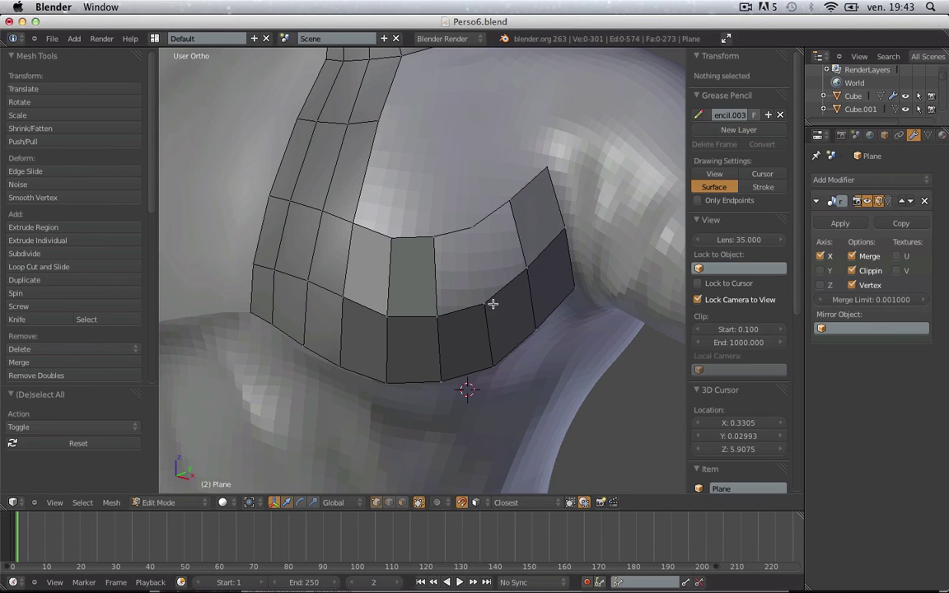
{"action": "left_click_drag", "start_coordinate": [466, 192], "coordinate": [462, 187]}
{"action": "key", "text": "b"}
{"action": "left_click_drag", "start_coordinate": [482, 176], "coordinate": [514, 256]}
{"action": "left_click_drag", "start_coordinate": [525, 294], "coordinate": [526, 294]}
{"action": "key", "text": "f"}
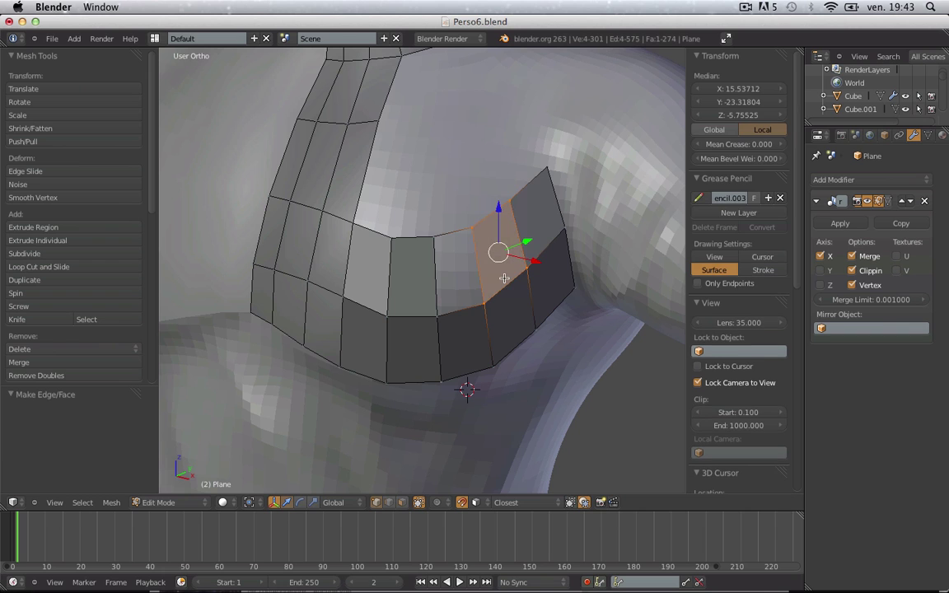
{"action": "scroll", "coordinate": [485, 271], "scroll_direction": "down", "scroll_amount": 2}
{"action": "key", "text": "a"}
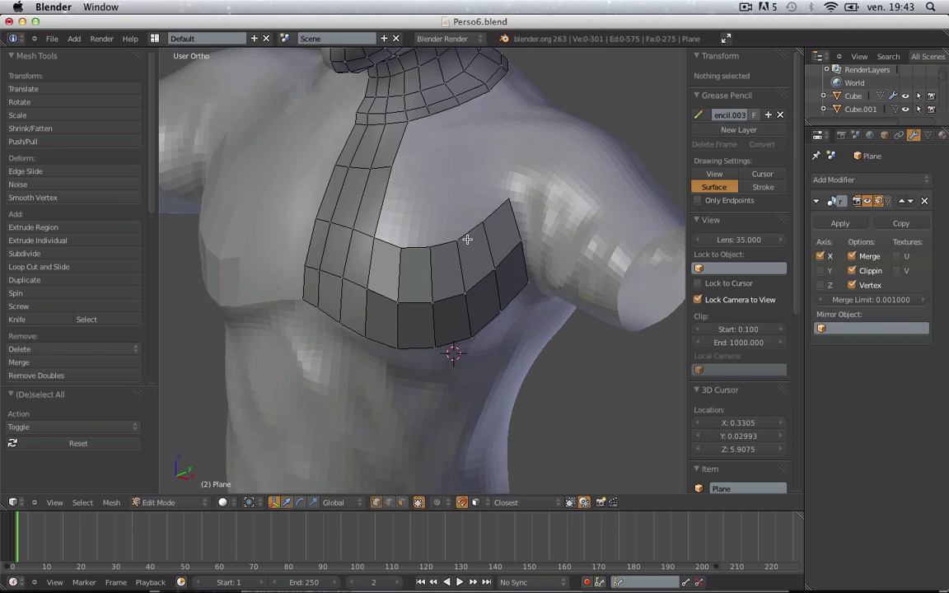
- Extrude five connected vertices from the central chest strip's outer edge, curving outward and upward above the chest band
{"action": "middle_click_drag", "start_coordinate": [466, 239], "coordinate": [411, 307]}
{"action": "scroll", "coordinate": [493, 248], "scroll_direction": "up", "scroll_amount": 3}
{"action": "right_click", "coordinate": [356, 190]}
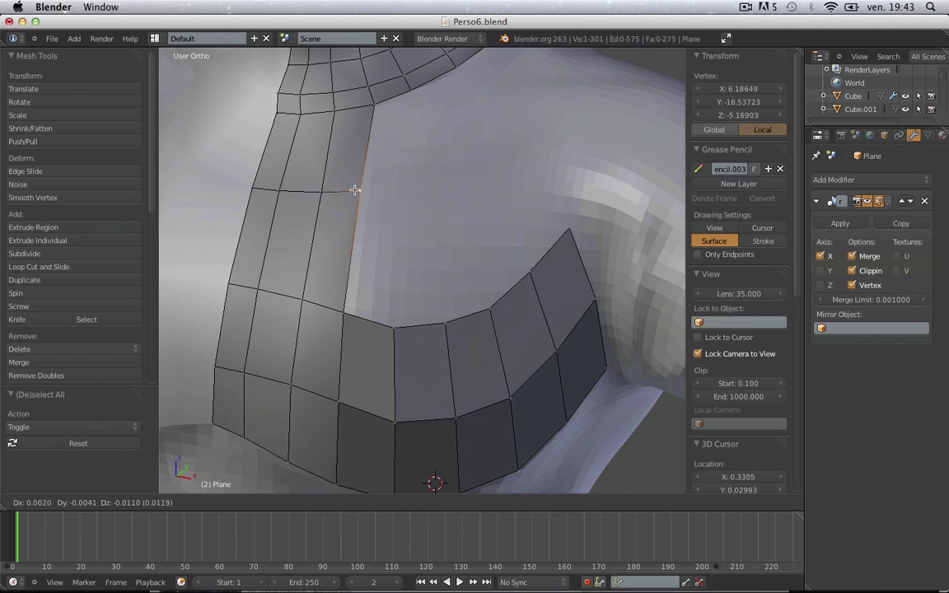
{"action": "key", "text": "e"}
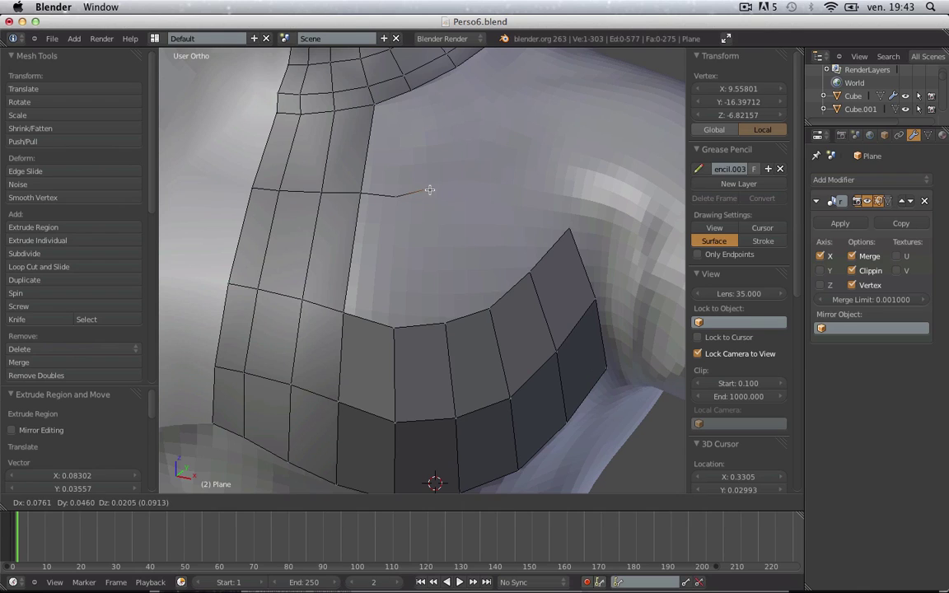
{"action": "left_click", "coordinate": [436, 191]}
{"action": "key", "text": "e"}
{"action": "left_click", "coordinate": [470, 181]}
{"action": "key", "text": "e"}
{"action": "left_click", "coordinate": [501, 156]}
{"action": "key", "text": "e"}
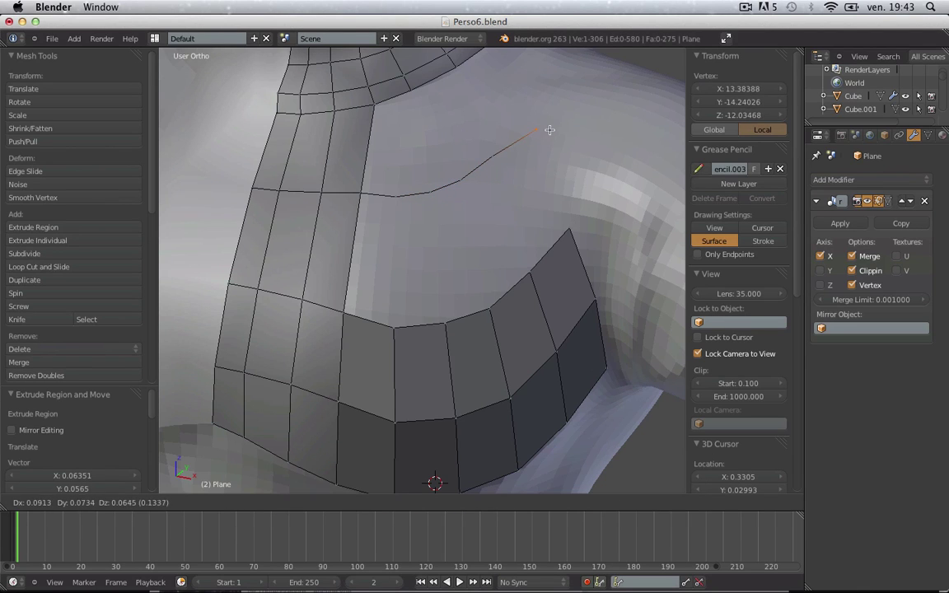
{"action": "left_click", "coordinate": [550, 129]}
- Fill the outermost quad between the new upper row and the band below, and reposition its inner upper vertex
{"action": "right_click", "coordinate": [494, 156], "text": "shift"}
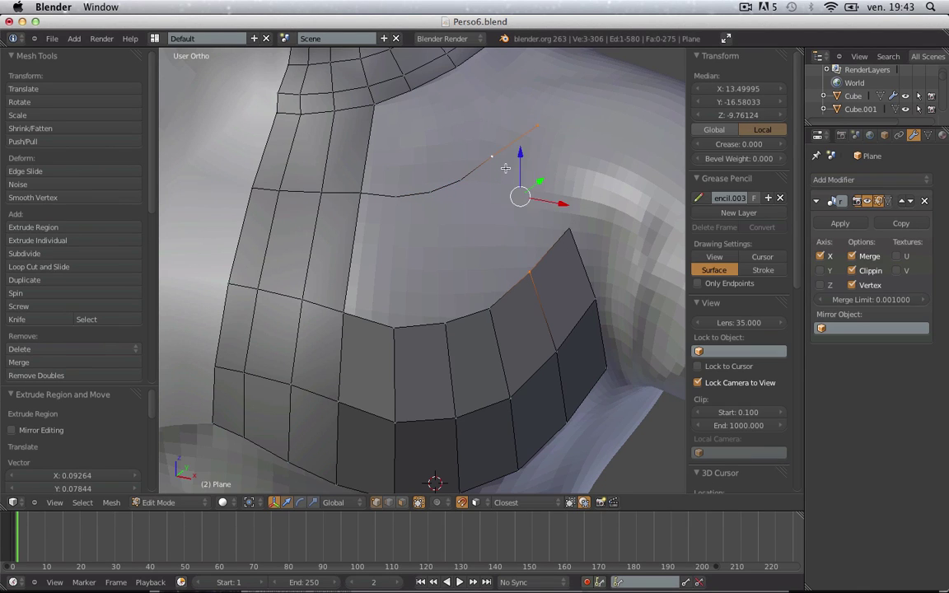
{"action": "key", "text": "f"}
{"action": "key", "text": "a"}
{"action": "right_click", "coordinate": [492, 156]}
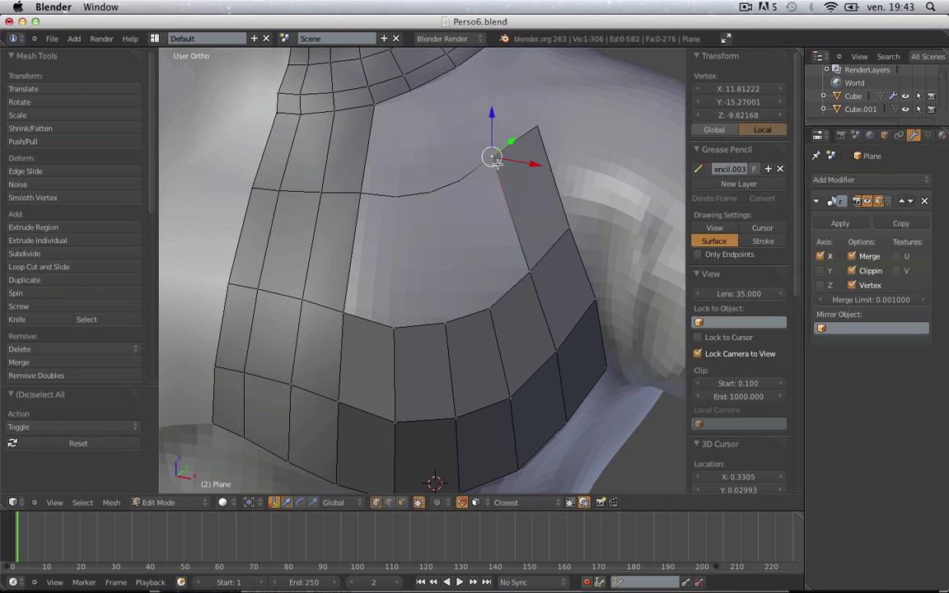
{"action": "key", "text": "g"}
{"action": "left_click", "coordinate": [506, 164]}
- Fill the next two quads inward along the new row and nudge their free upper vertex towards the chest's centre
{"action": "key", "text": "a"}
{"action": "key", "text": "b"}
{"action": "left_click_drag", "start_coordinate": [527, 315], "coordinate": [527, 316]}
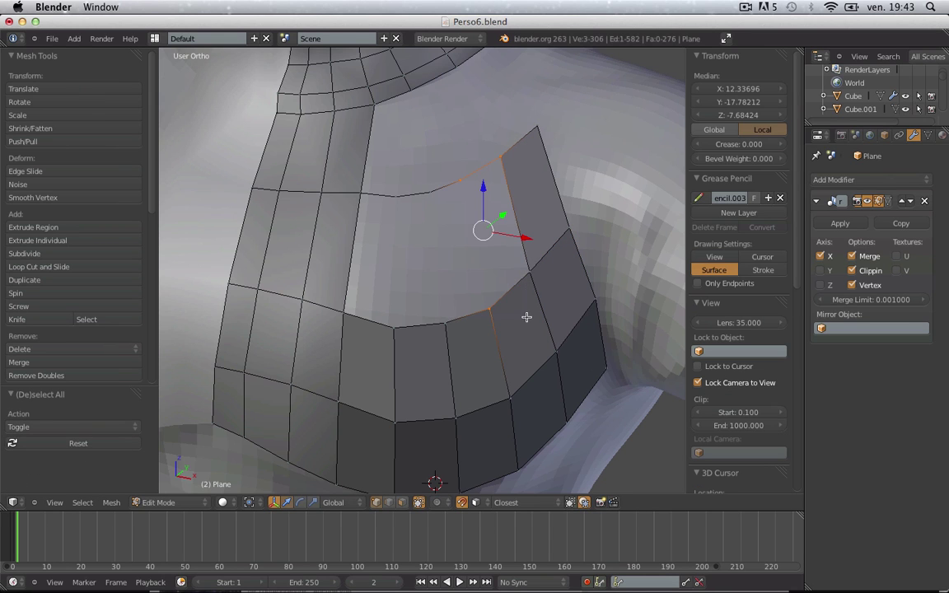
{"action": "key", "text": "a"}
{"action": "right_click", "coordinate": [491, 308]}
{"action": "right_click", "coordinate": [453, 317], "text": "shift"}
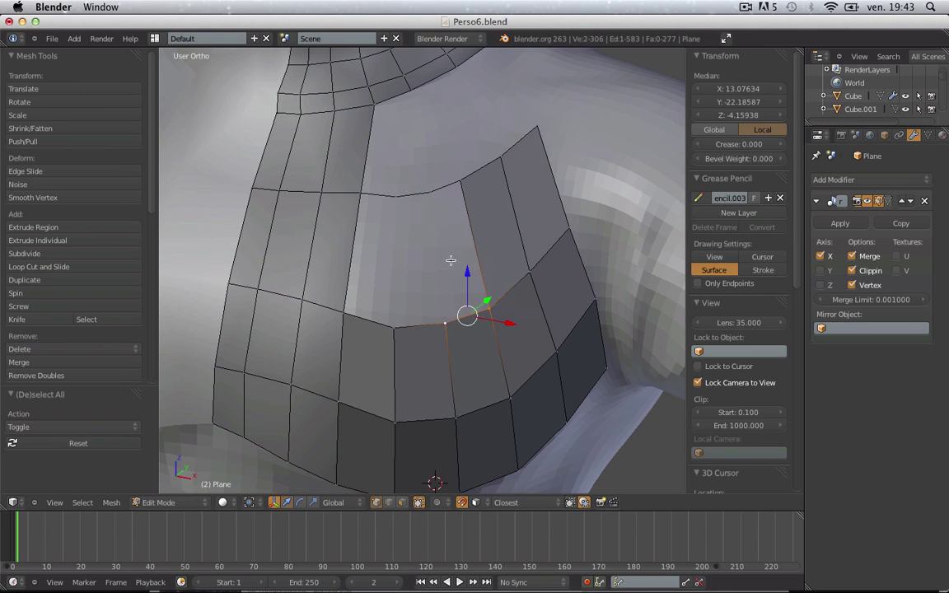
{"action": "key", "text": "f"}
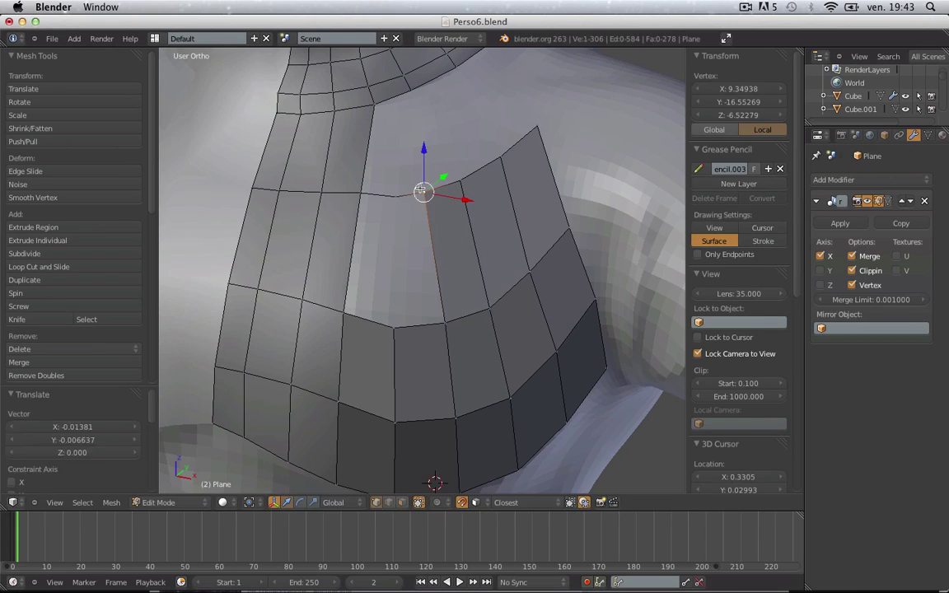
- Fill the last two quads of the new row, joining it to the central chest strip
{"action": "key", "text": "a"}
{"action": "key", "text": "b"}
{"action": "left_click_drag", "start_coordinate": [381, 174], "coordinate": [406, 267]}
{"action": "left_click_drag", "start_coordinate": [452, 357], "coordinate": [453, 357]}
{"action": "key", "text": "f"}
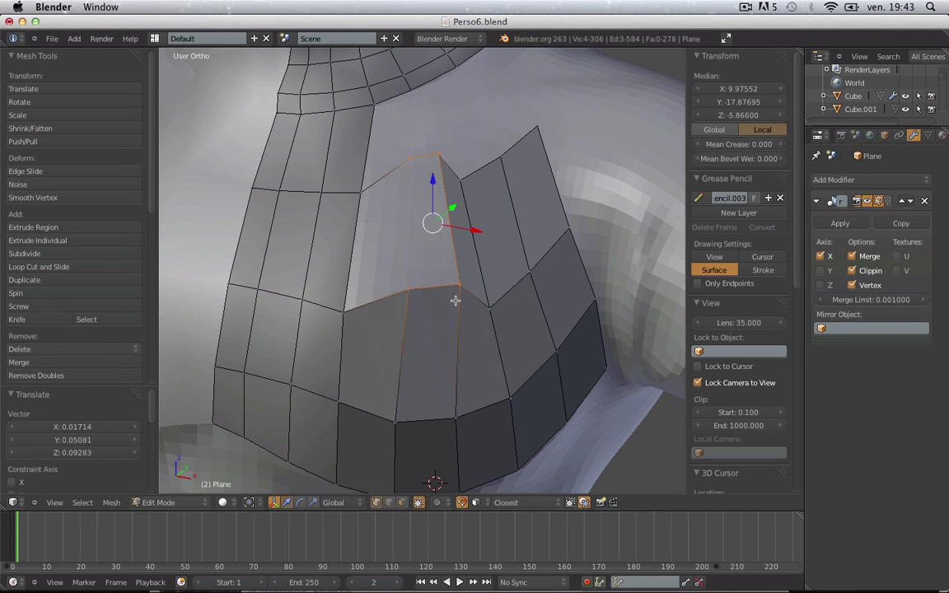
{"action": "key", "text": "a"}
{"action": "right_click", "coordinate": [390, 307], "text": "alt"}
{"action": "key", "text": "f"}
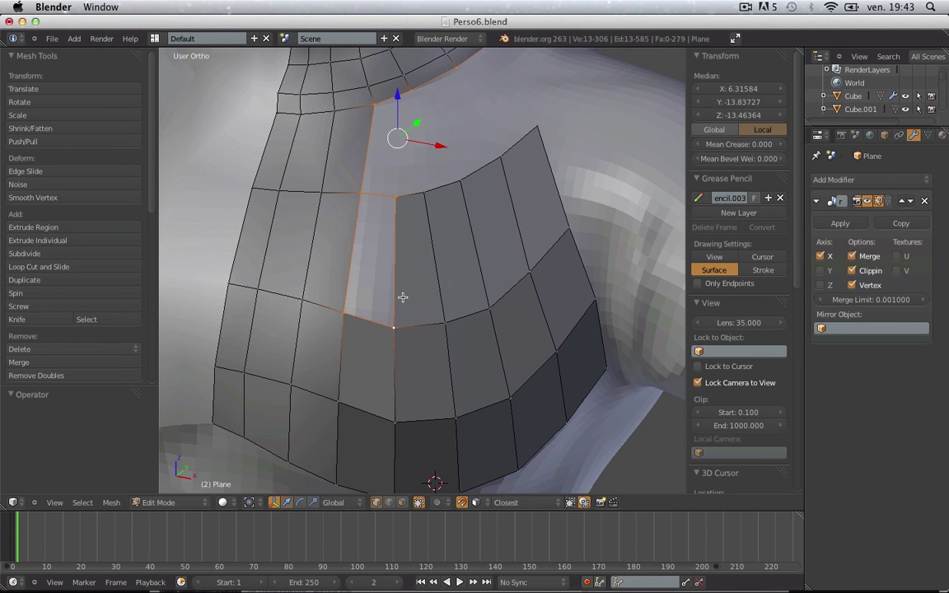
{"action": "key", "text": "a"}
{"action": "right_click", "coordinate": [359, 194]}
{"action": "right_click", "coordinate": [395, 197], "text": "shift"}
{"action": "key", "text": "f"}
{"action": "key", "text": "a"}
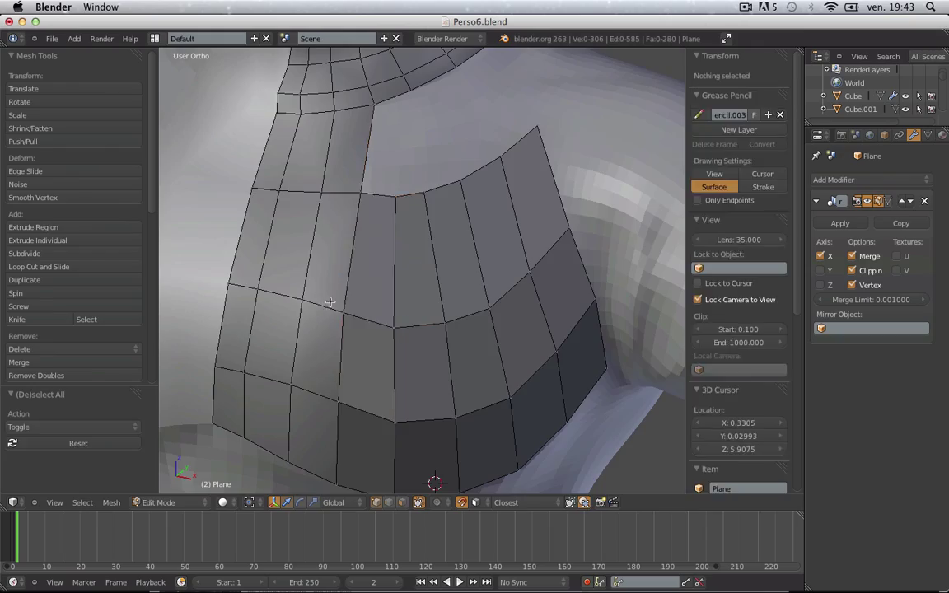
- Fill the first quad between the neck's lower edge and the new upper row, beside the central chest strip
{"action": "key", "text": "Tab"}
{"action": "scroll", "coordinate": [329, 285], "scroll_direction": "down", "scroll_amount": 6}
{"action": "middle_click_drag", "start_coordinate": [331, 266], "coordinate": [381, 338]}
{"action": "scroll", "coordinate": [537, 326], "scroll_direction": "up", "scroll_amount": 6}
{"action": "middle_click_drag", "start_coordinate": [553, 305], "coordinate": [363, 298], "text": "shift"}
{"action": "key", "text": "Tab"}
{"action": "key", "text": "a"}
{"action": "right_click", "coordinate": [304, 280]}
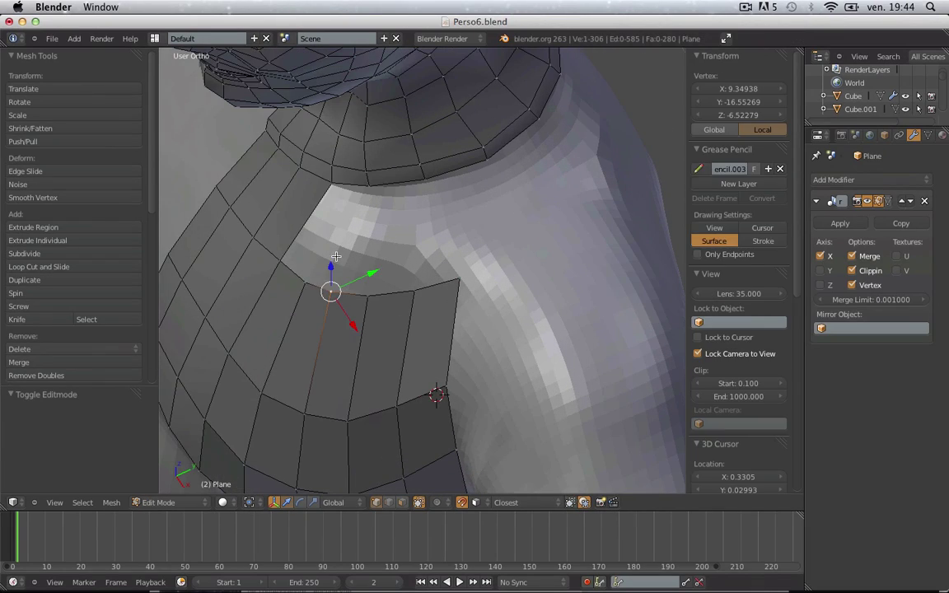
{"action": "right_click", "coordinate": [330, 189], "text": "shift"}
{"action": "right_click", "coordinate": [285, 257], "text": "shift"}
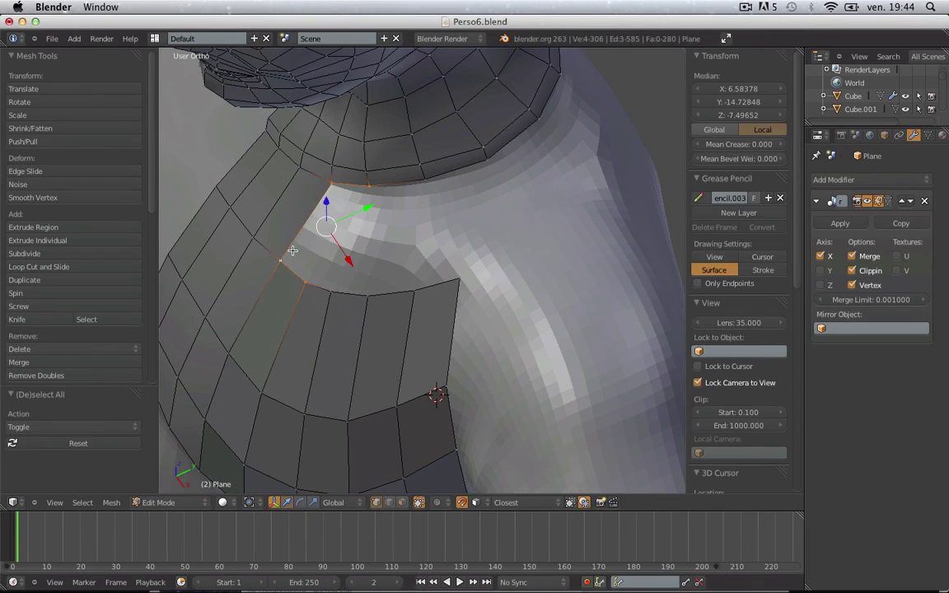
{"action": "key", "text": "f"}
{"action": "key", "text": "a"}
- Try to fill three more faces between the neck's lower edge and the upper chest row
{"action": "right_click", "coordinate": [329, 289]}
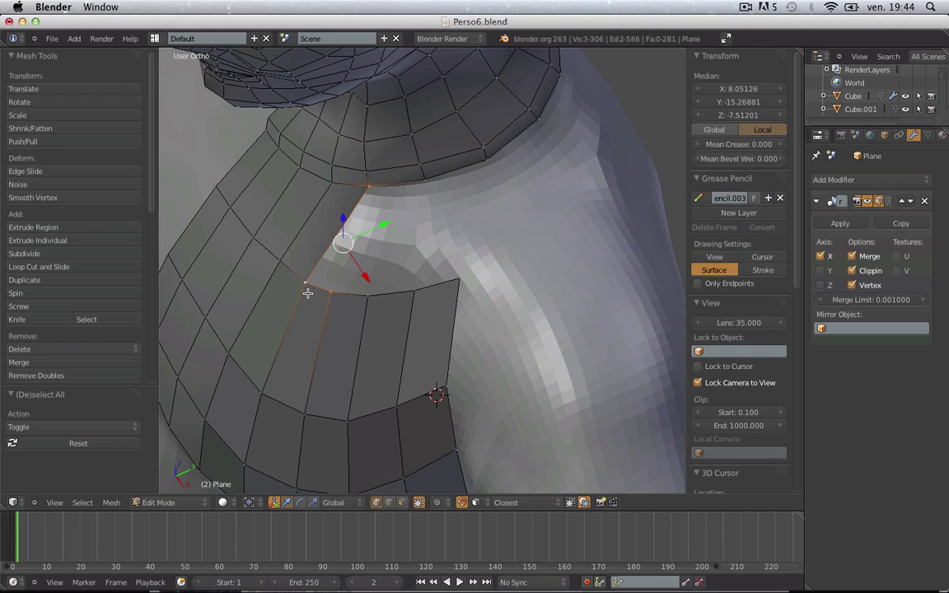
{"action": "key", "text": "a"}
{"action": "right_click", "coordinate": [366, 294]}
{"action": "right_click", "coordinate": [362, 196], "text": "shift"}
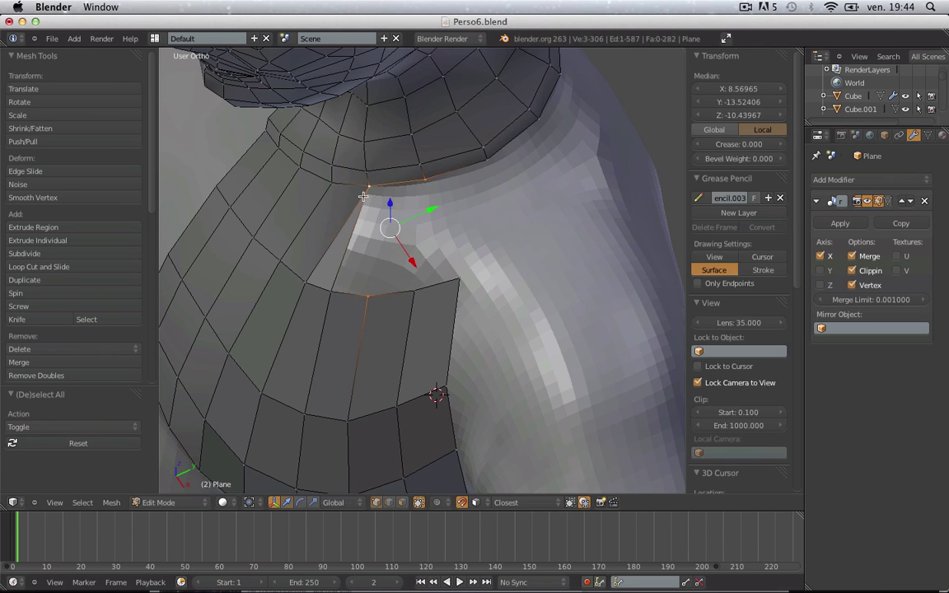
{"action": "key", "text": "f"}
{"action": "right_click", "coordinate": [414, 290]}
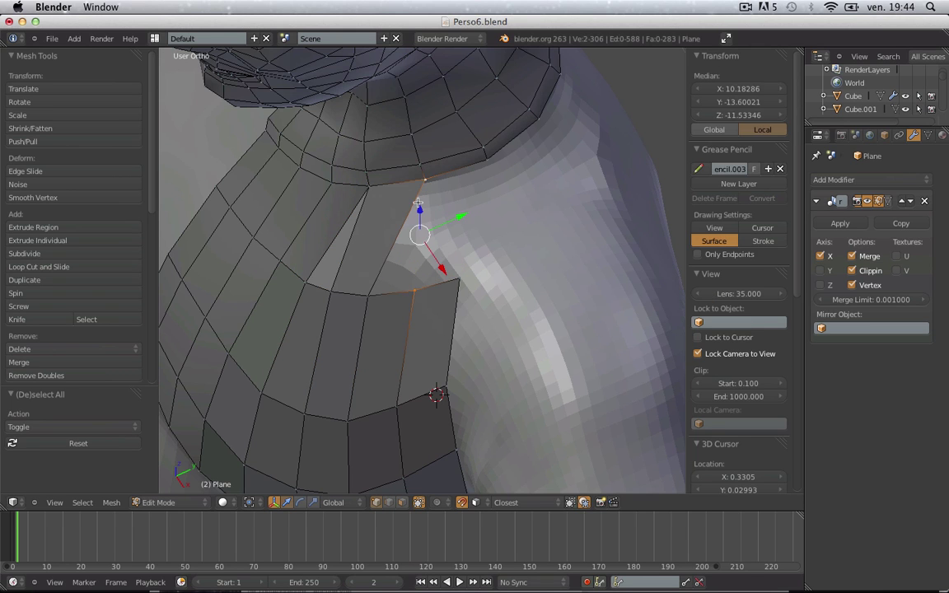
{"action": "right_click", "coordinate": [370, 300], "text": "shift"}
{"action": "key", "text": "f"}
- Try to fill the quad between the neck's lower edge and the upper row's outermost vertex
{"action": "key", "text": "Tab"}
{"action": "scroll", "coordinate": [380, 312], "scroll_direction": "down", "scroll_amount": 4}
{"action": "middle_click_drag", "start_coordinate": [387, 318], "coordinate": [418, 338]}
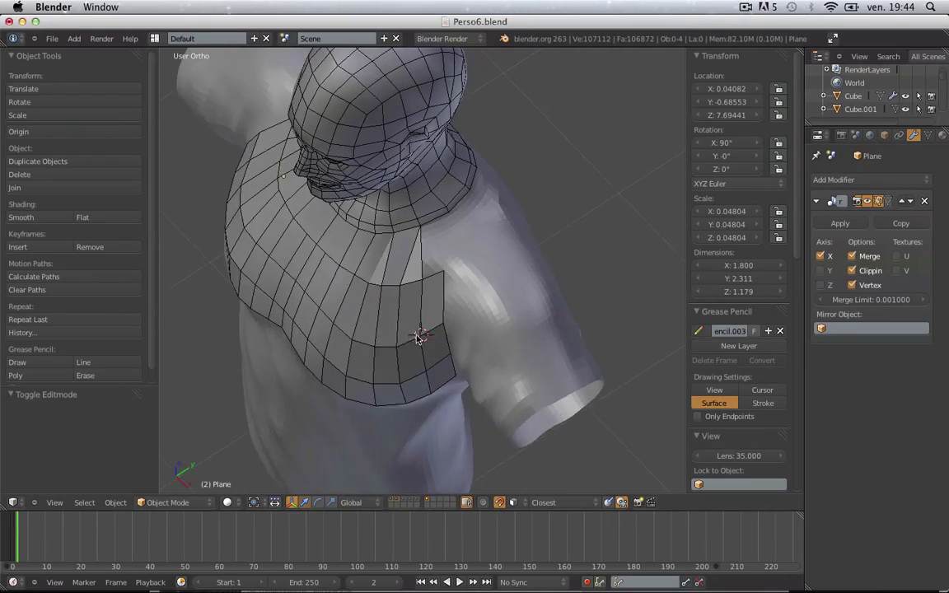
{"action": "key", "text": "Tab"}
{"action": "scroll", "coordinate": [419, 338], "scroll_direction": "up", "scroll_amount": 2}
{"action": "right_click", "coordinate": [453, 267]}
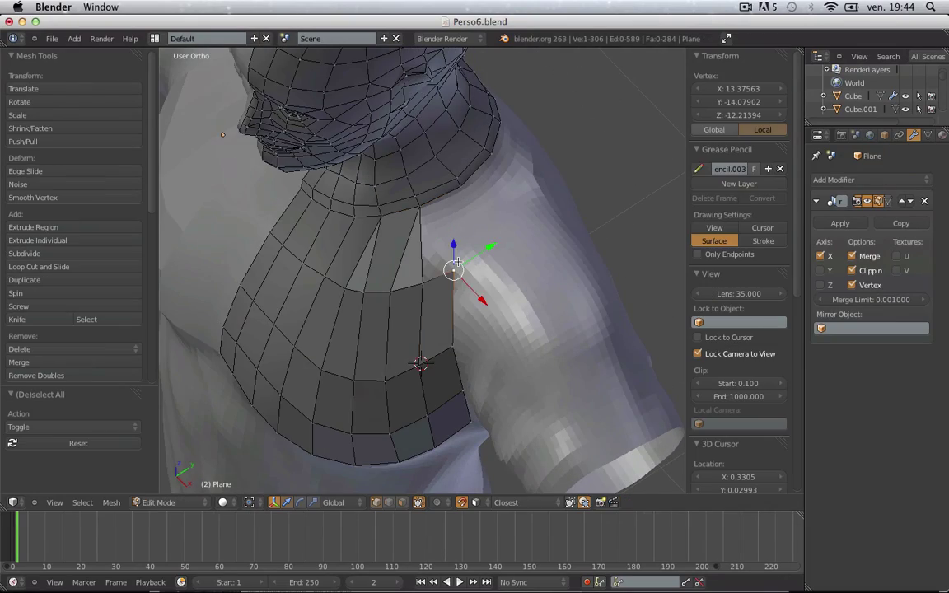
{"action": "right_click", "coordinate": [420, 210], "text": "shift"}
{"action": "right_click", "coordinate": [420, 283], "text": "shift"}
{"action": "key", "text": "f"}
{"action": "key", "text": "a"}
- Try to extrude a vertex from the neck's lower edge over the shoulder and shift the neck vertex above it
{"action": "key", "text": "Tab"}
{"action": "scroll", "coordinate": [461, 288], "scroll_direction": "down", "scroll_amount": 4}
{"action": "middle_click_drag", "start_coordinate": [507, 298], "coordinate": [422, 386]}
{"action": "scroll", "coordinate": [542, 254], "scroll_direction": "down", "scroll_amount": 5}
{"action": "scroll", "coordinate": [422, 385], "scroll_direction": "up", "scroll_amount": 6}
{"action": "key", "text": "Tab"}
{"action": "mouse_move", "coordinate": [496, 344]}
{"action": "middle_mouse_down"}
{"action": "mouse_move", "coordinate": [472, 360]}
{"action": "mouse_move", "coordinate": [487, 345]}
{"action": "middle_mouse_up"}
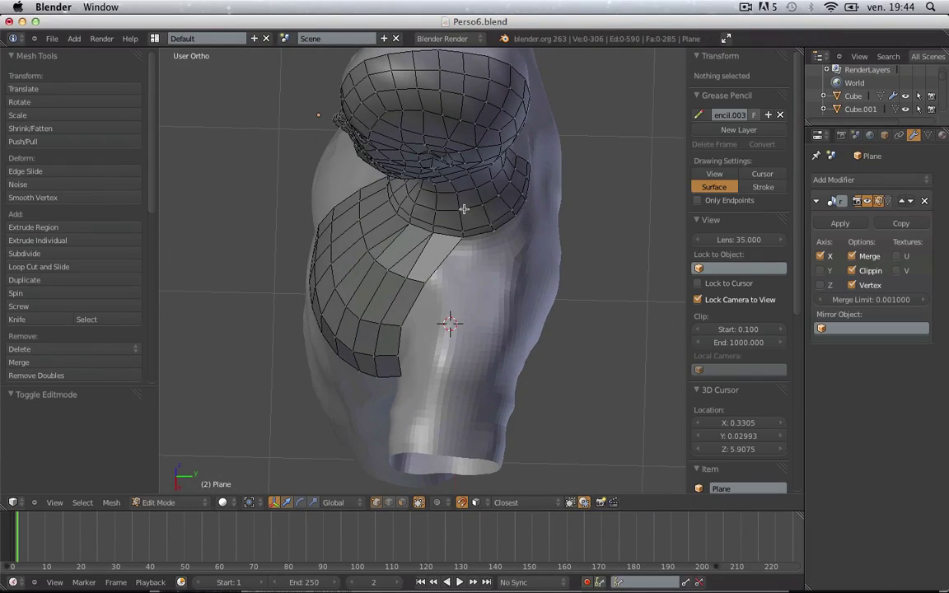
{"action": "right_click", "coordinate": [464, 209]}
{"action": "key", "text": "e"}
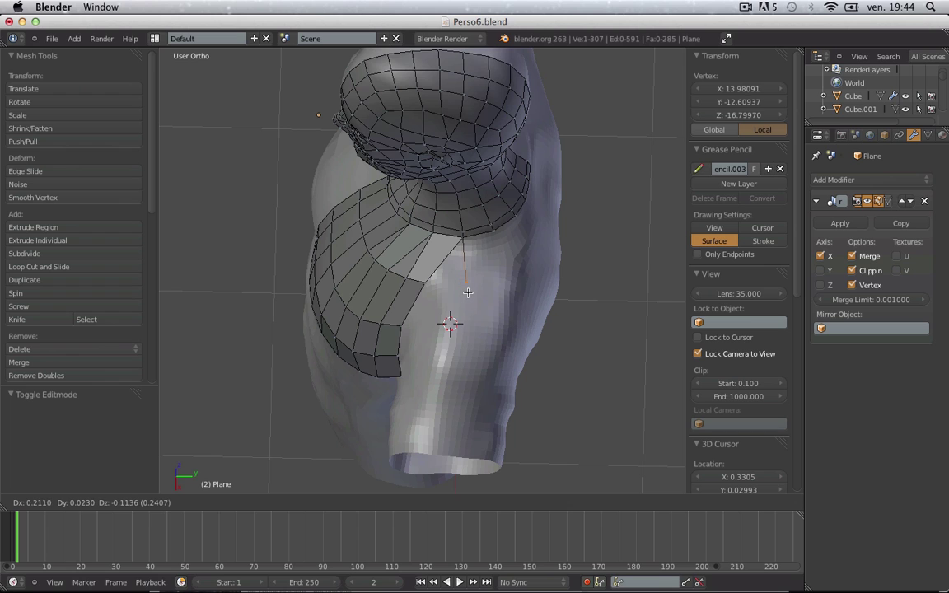
{"action": "left_click", "coordinate": [468, 292]}
{"action": "key", "text": "a"}
{"action": "right_click", "coordinate": [464, 241]}
{"action": "key", "text": "g"}
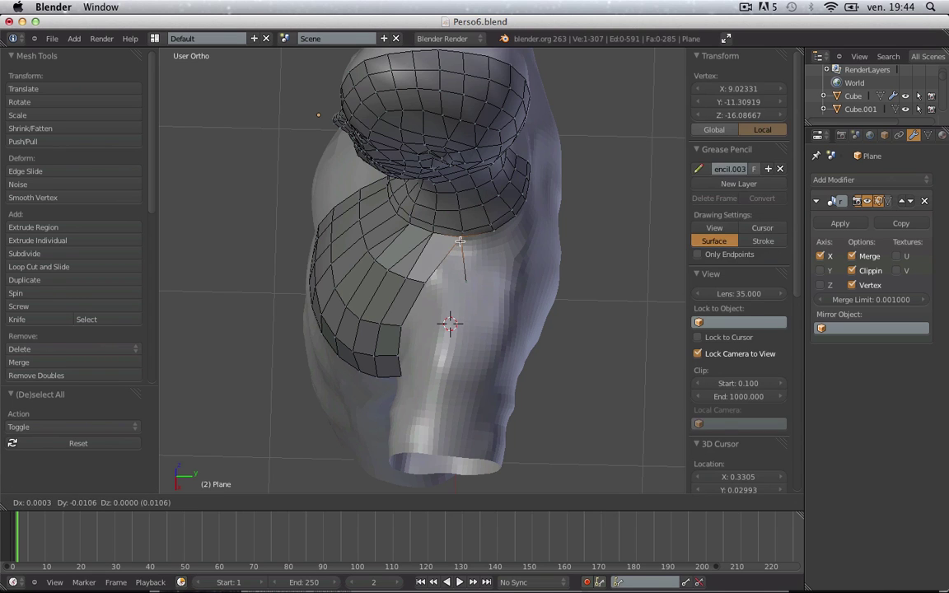
{"action": "left_click", "coordinate": [455, 241]}
{"action": "key", "text": "a"}
- Undo the shoulder extrusion and the latest faces filled between the neck edge and the upper chest row
{"action": "key", "text": "ctrl+z"}
{"action": "key", "text": "ctrl+z"}
{"action": "key", "text": "ctrl+z"}
{"action": "key", "text": "ctrl+z"}
{"action": "key", "text": "ctrl+z"}
{"action": "key", "text": "ctrl+z"}
{"action": "key", "text": "ctrl+z"}
{"action": "key", "text": "ctrl+z"}
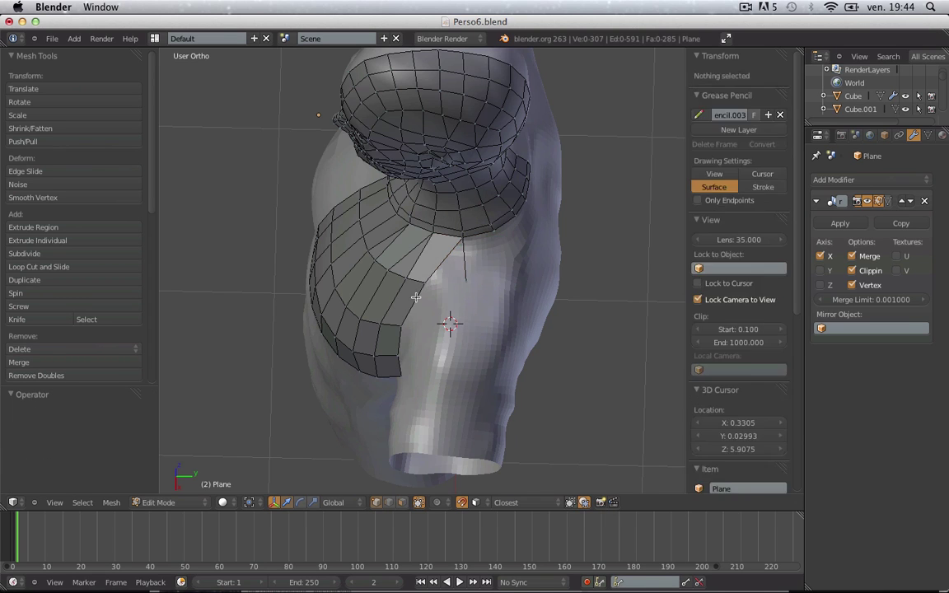
{"action": "key", "text": "ctrl+z"}
{"action": "key", "text": "ctrl+z"}
{"action": "key", "text": "ctrl+z"}
{"action": "key", "text": "ctrl+z"}
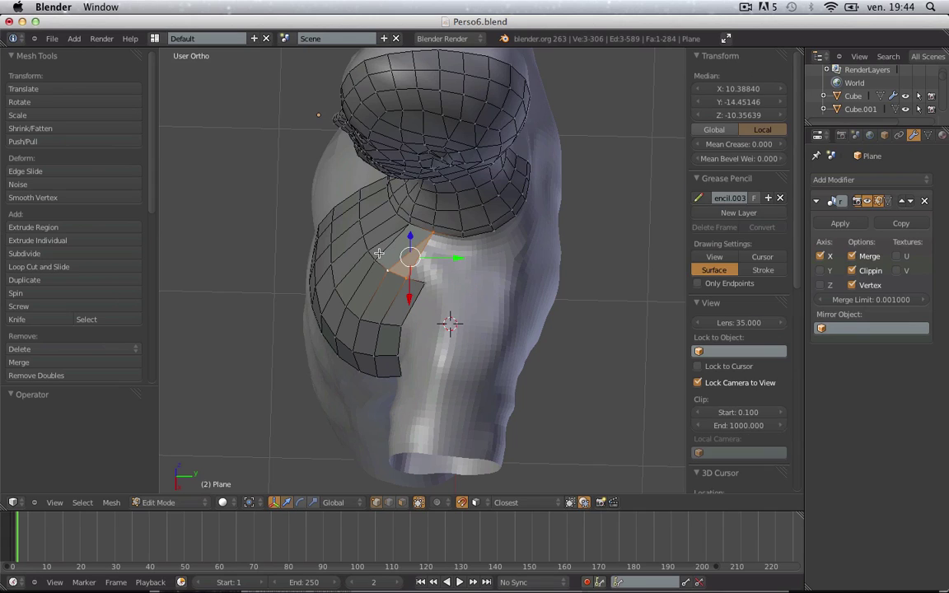
{"action": "key", "text": "ctrl+z"}
{"action": "key", "text": "ctrl+z"}
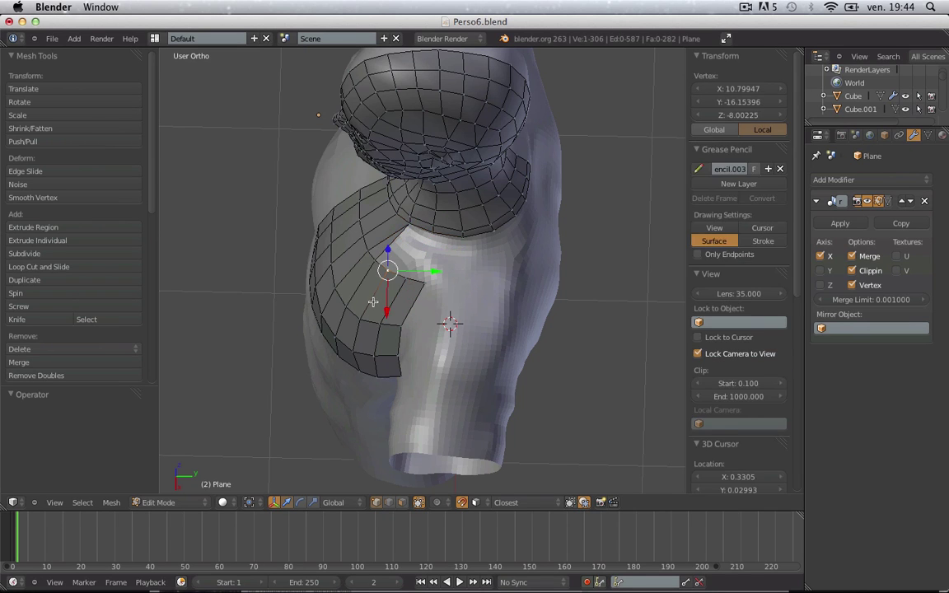
- Try to extrude an upper-row vertex towards the neck edge and to shift two adjacent upper-row vertices
{"action": "middle_click_drag", "start_coordinate": [369, 302], "coordinate": [423, 305]}
{"action": "scroll", "coordinate": [423, 304], "scroll_direction": "up", "scroll_amount": 4}
{"action": "key", "text": "a"}
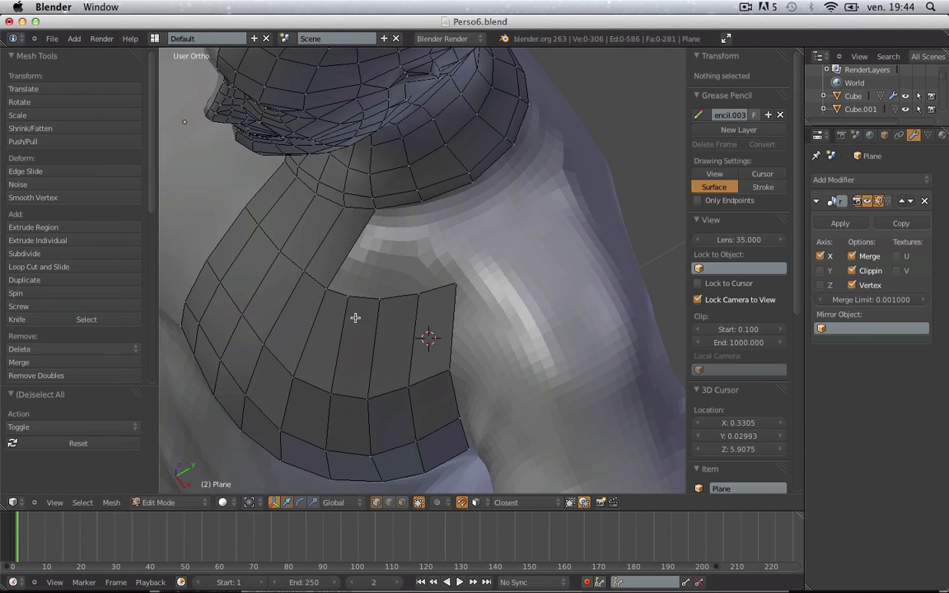
{"action": "right_click", "coordinate": [358, 299]}
{"action": "key", "text": "g"}
{"action": "left_click", "coordinate": [362, 313]}
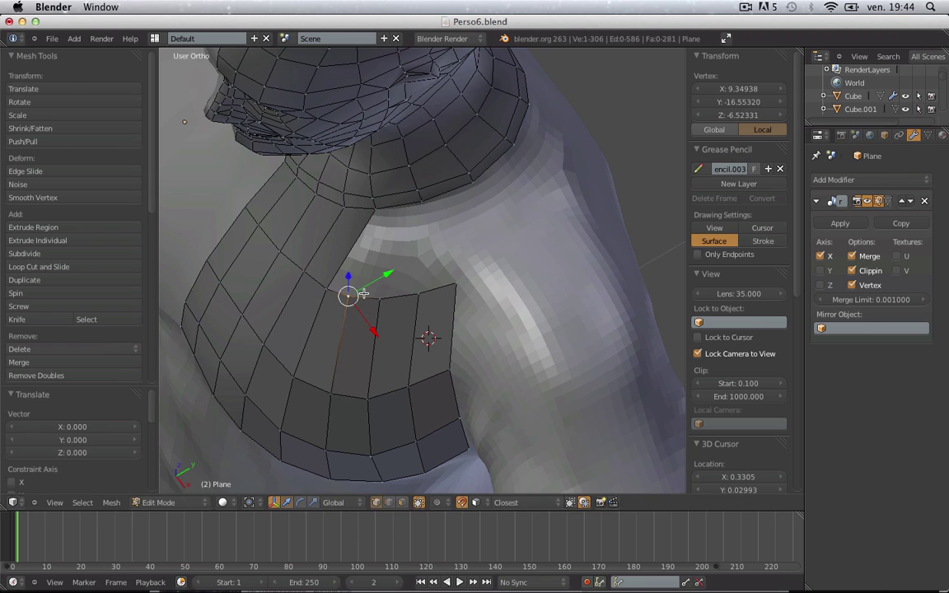
{"action": "key", "text": "e"}
{"action": "left_click", "coordinate": [427, 226]}
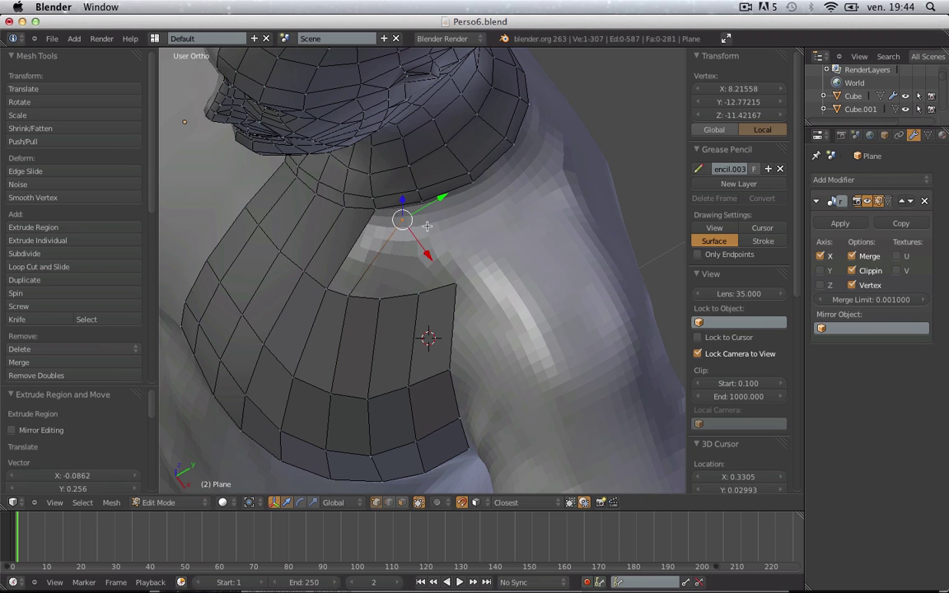
{"action": "right_click", "coordinate": [384, 289], "text": "shift"}
{"action": "key", "text": "g"}
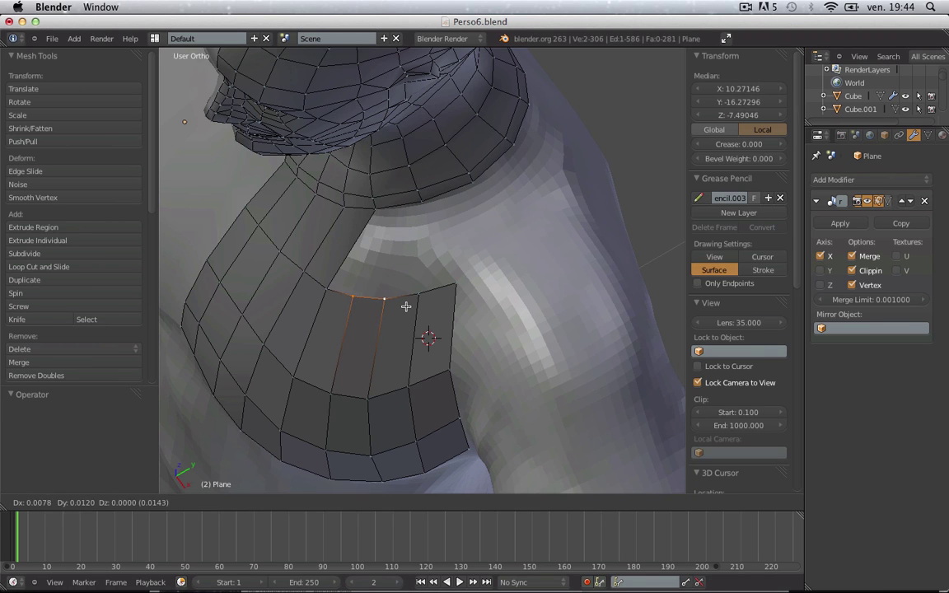
{"action": "left_click", "coordinate": [407, 305]}
- Fill two adjacent triangles from the upper row to a shared neck-edge vertex, and the quad beside them
{"action": "right_click", "coordinate": [374, 211], "text": "shift"}
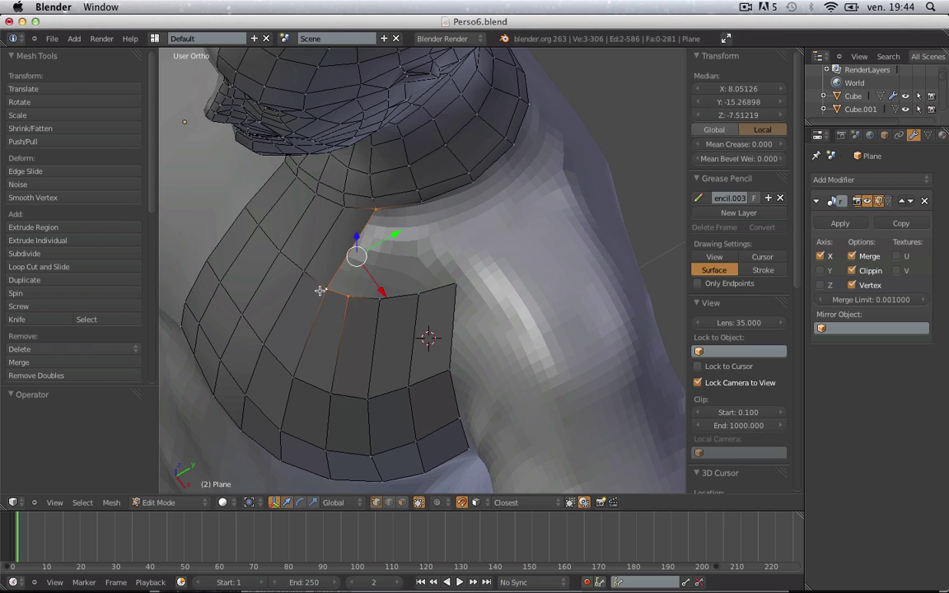
{"action": "key", "text": "a"}
{"action": "right_click", "coordinate": [381, 296]}
{"action": "right_click", "coordinate": [416, 292], "text": "shift"}
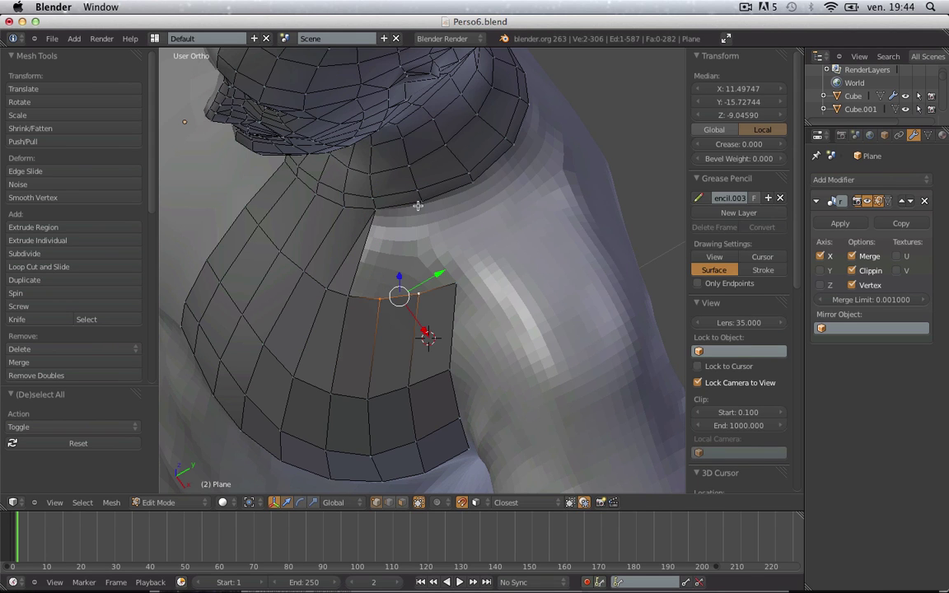
{"action": "key", "text": "a"}
{"action": "right_click", "coordinate": [350, 295]}
{"action": "right_click", "coordinate": [380, 297], "text": "shift"}
{"action": "right_click", "coordinate": [377, 216], "text": "shift"}
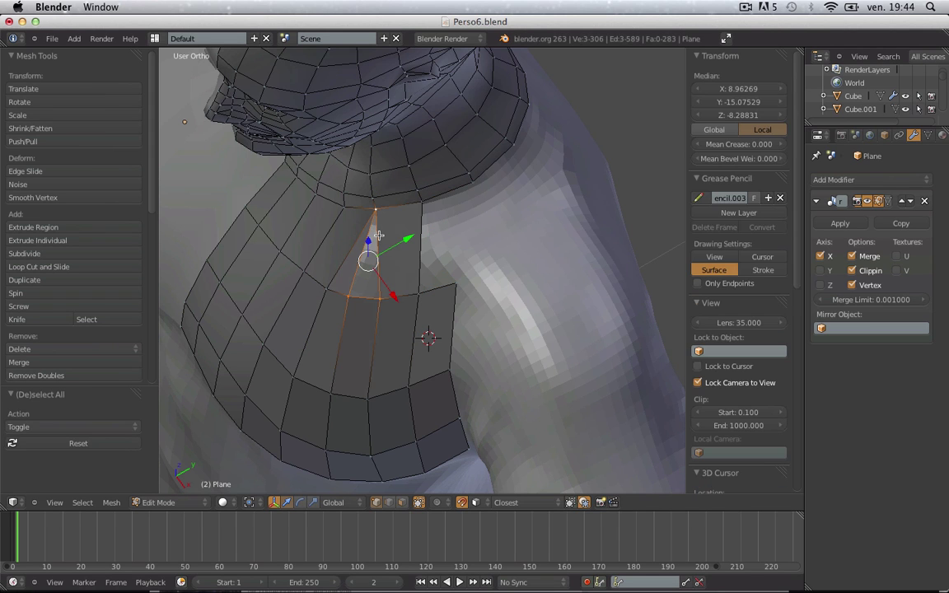
{"action": "key", "text": "f"}
- Fill the quad connecting the upper row's outermost vertex to the neck's lower edge
{"action": "key", "text": "Tab"}
{"action": "scroll", "coordinate": [381, 239], "scroll_direction": "down", "scroll_amount": 2}
{"action": "middle_click_drag", "start_coordinate": [381, 241], "coordinate": [430, 405]}
{"action": "scroll", "coordinate": [445, 403], "scroll_direction": "up", "scroll_amount": 3}
{"action": "key", "text": "Tab"}
{"action": "key", "text": "f"}
{"action": "right_click", "coordinate": [448, 283]}
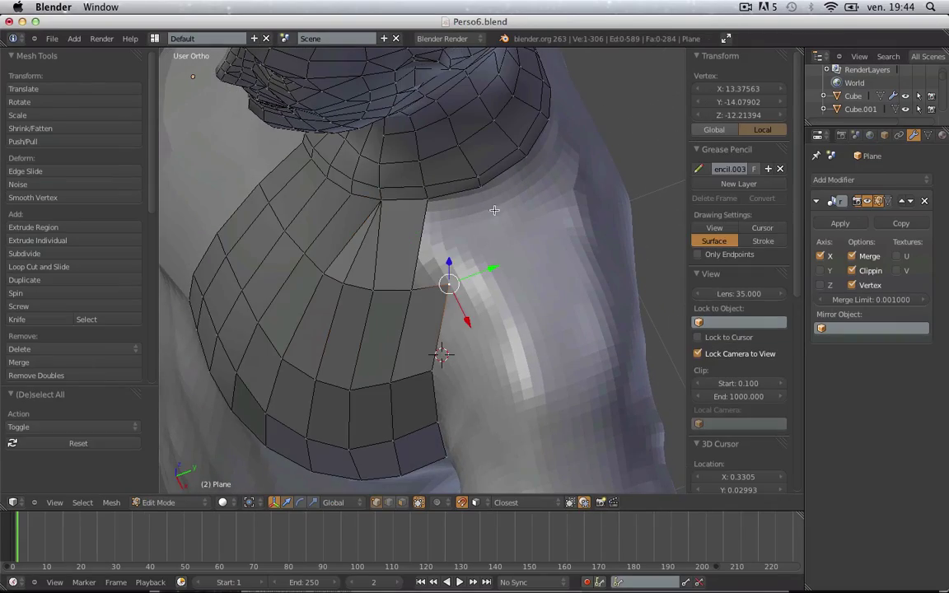
{"action": "right_click", "coordinate": [428, 201], "text": "shift"}
{"action": "right_click", "coordinate": [417, 289], "text": "shift"}
{"action": "key", "text": "f"}
{"action": "key", "text": "a"}
- Extrude the upper row's outermost vertex over the shoulder and fill a triangular face up to the neck edge
{"action": "key", "text": "Tab"}
{"action": "scroll", "coordinate": [527, 340], "scroll_direction": "down", "scroll_amount": 3}
{"action": "middle_click_drag", "start_coordinate": [527, 340], "coordinate": [505, 326]}
{"action": "scroll", "coordinate": [491, 334], "scroll_direction": "up", "scroll_amount": 3}
{"action": "key", "text": "Tab"}
{"action": "right_click", "coordinate": [431, 294]}
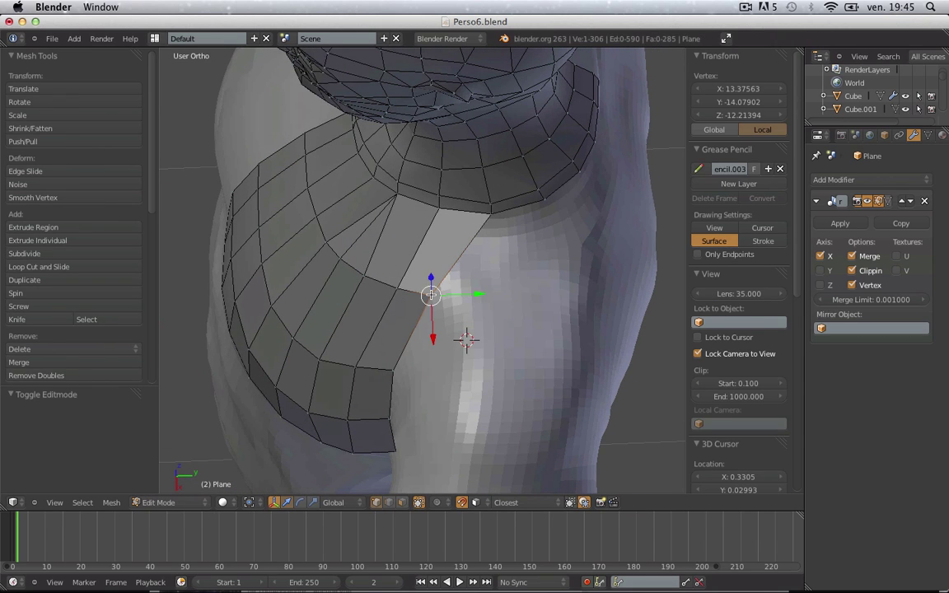
{"action": "key", "text": "g"}
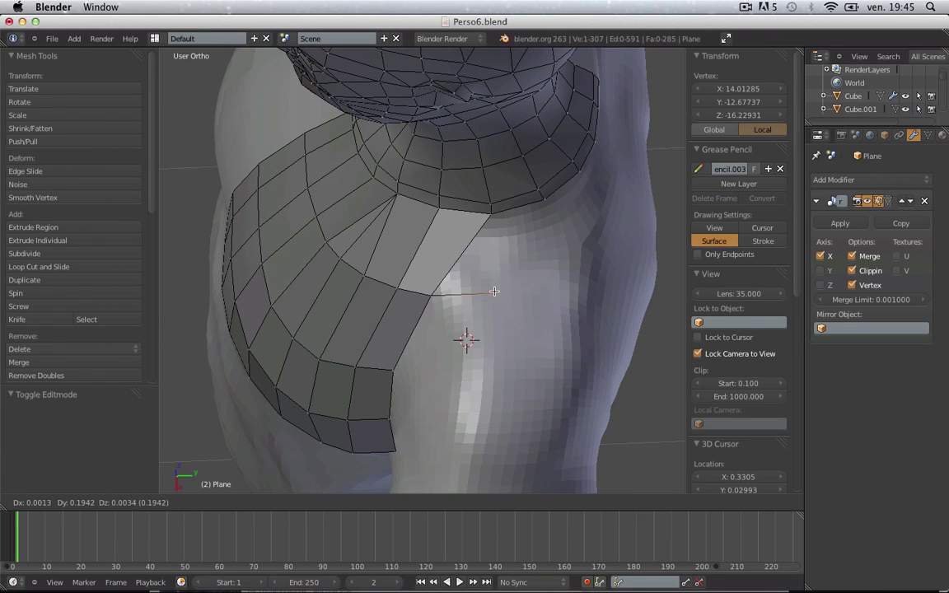
{"action": "left_click", "coordinate": [501, 288]}
{"action": "right_click", "coordinate": [494, 224], "text": "shift"}
{"action": "key", "text": "f"}
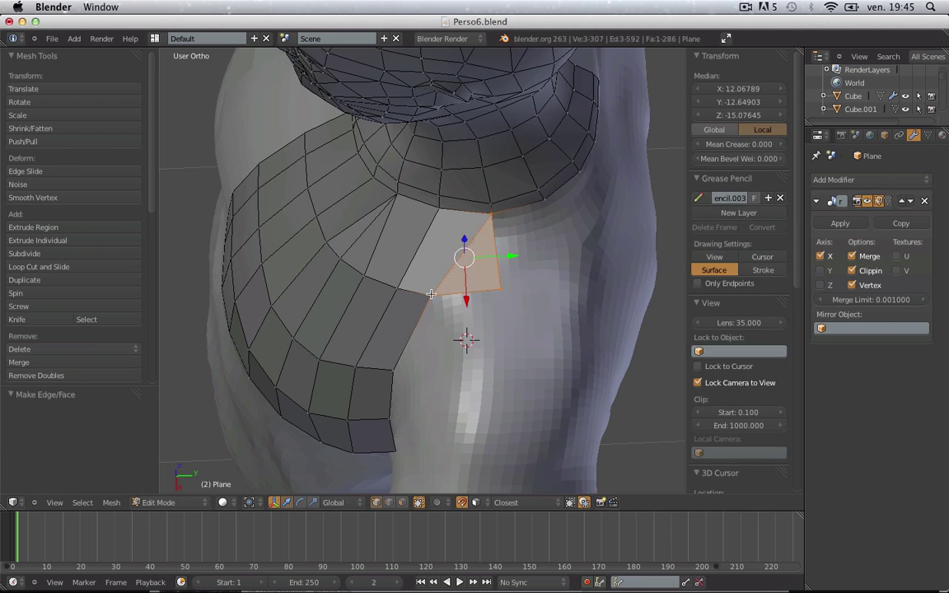
- Shift the free corner vertex of the new shoulder triangle slightly towards the chest mesh
{"action": "key", "text": "a"}
{"action": "right_click", "coordinate": [497, 293]}
{"action": "key", "text": "g"}
{"action": "left_click", "coordinate": [487, 296]}
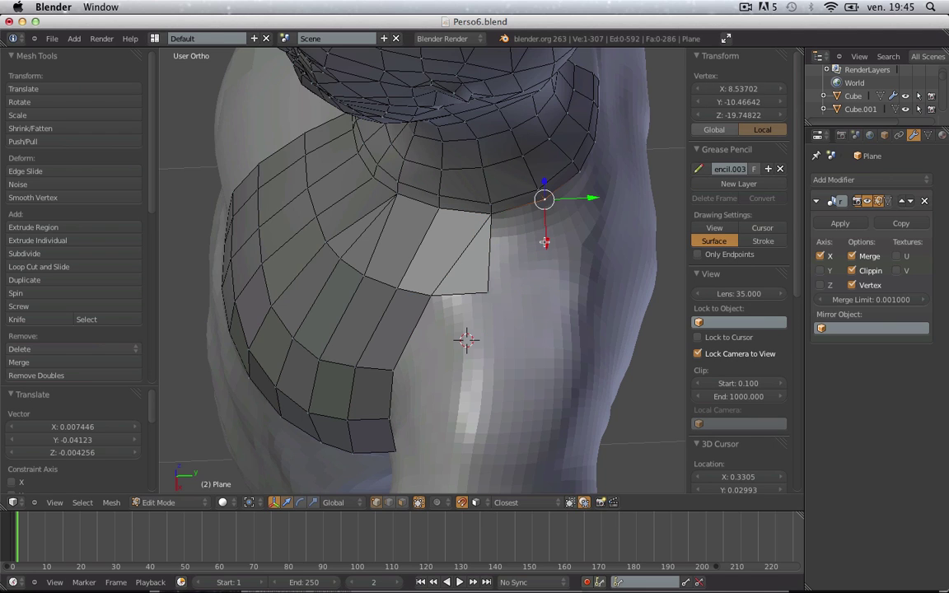
- Extrude the next neck-edge vertex down over the shoulder and fill the quad beside the triangle
{"action": "key", "text": "e"}
{"action": "left_click", "coordinate": [544, 323]}
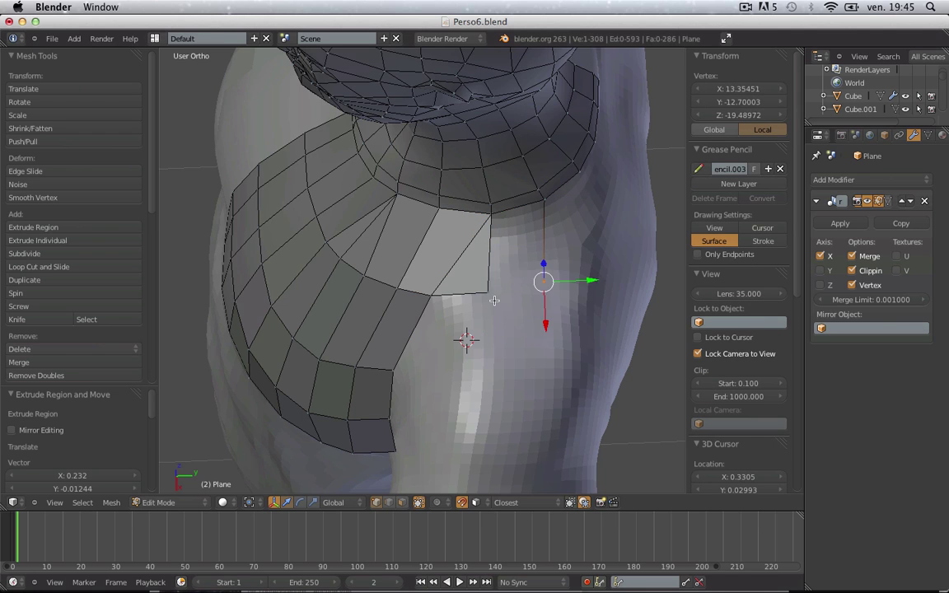
{"action": "right_click", "coordinate": [497, 215], "text": "shift"}
{"action": "right_click", "coordinate": [551, 206], "text": "shift"}
{"action": "key", "text": "f"}
{"action": "key", "text": "a"}
- Move the outer edge of the new shoulder quad towards the arm and rotate it by about 11°
{"action": "key", "text": "Tab"}
{"action": "scroll", "coordinate": [468, 360], "scroll_direction": "down", "scroll_amount": 4}
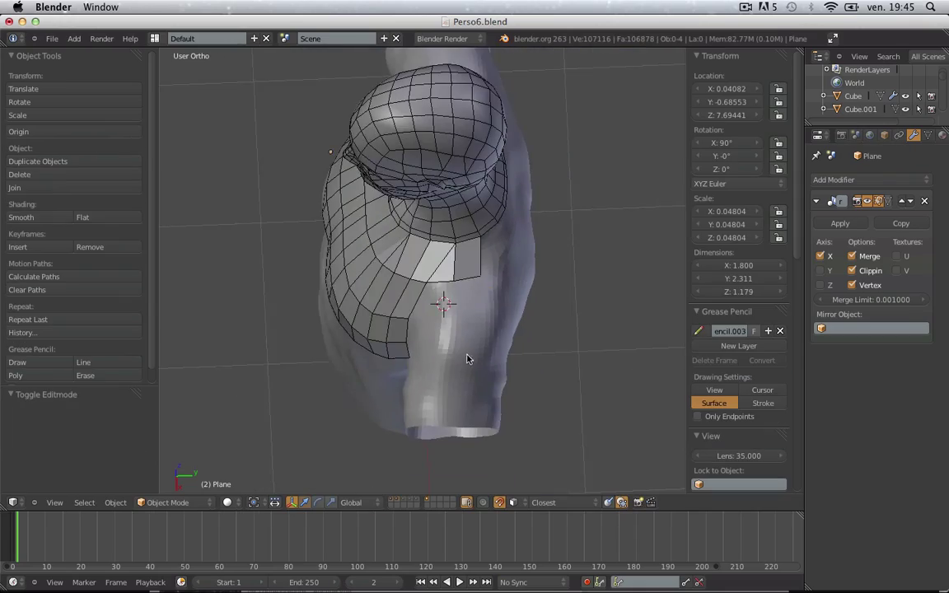
{"action": "middle_click_drag", "start_coordinate": [469, 360], "coordinate": [450, 189]}
{"action": "key", "text": "Tab"}
{"action": "scroll", "coordinate": [423, 364], "scroll_direction": "up", "scroll_amount": 2}
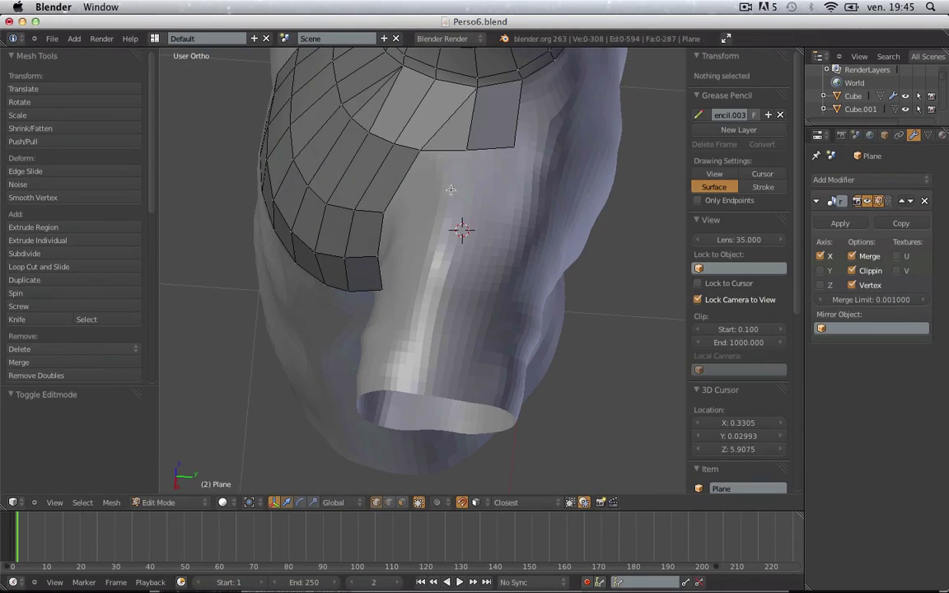
{"action": "right_click", "coordinate": [466, 150]}
{"action": "right_click", "coordinate": [513, 155], "text": "shift"}
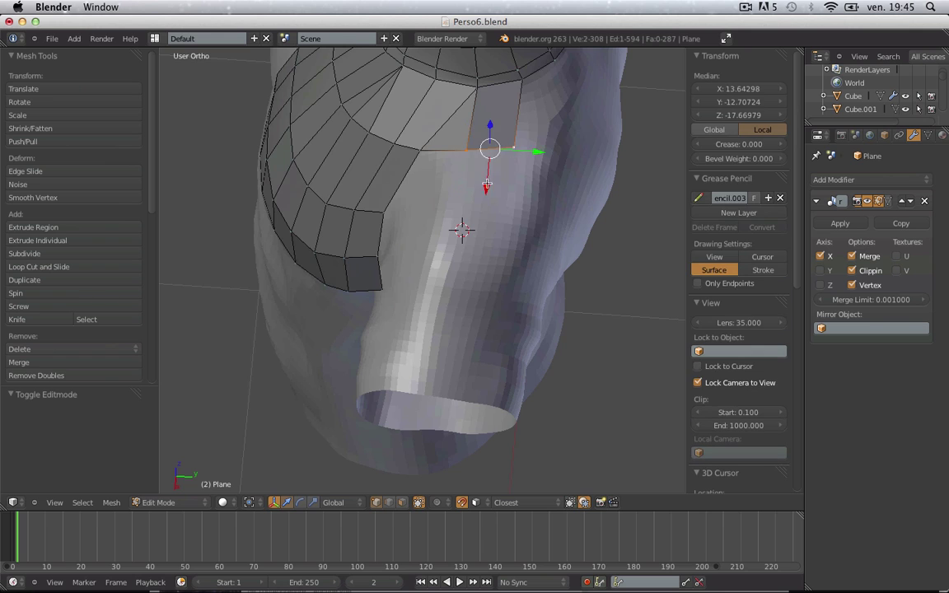
{"action": "middle_click_drag", "start_coordinate": [512, 155], "coordinate": [523, 191]}
{"action": "key", "text": "g"}
{"action": "left_click", "coordinate": [519, 208]}
{"action": "key", "text": "r"}
{"action": "left_click", "coordinate": [513, 214]}
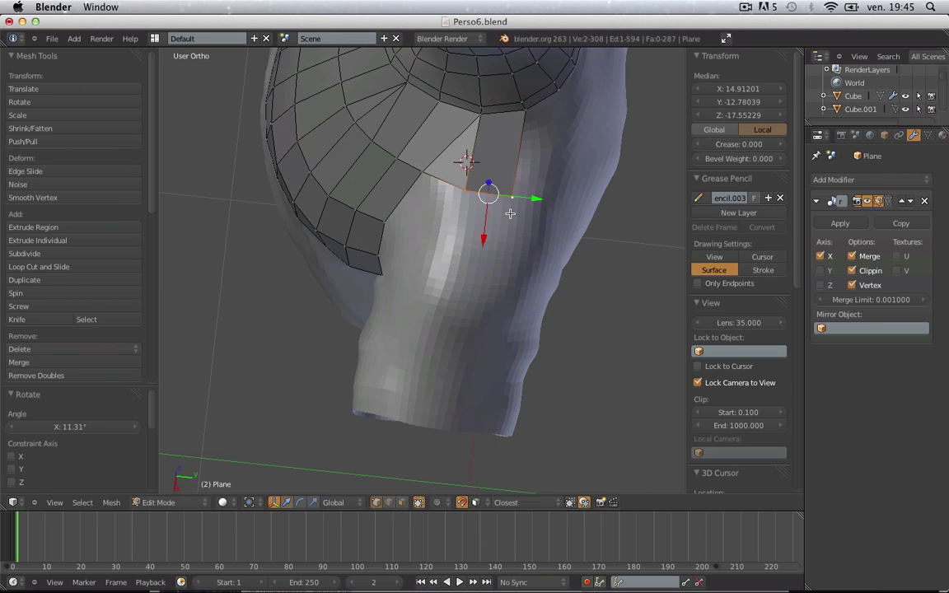
- Extrude two connected vertices from the shoulder quad's outer edge along the upper arm and fill the quad between them
{"action": "key", "text": "a"}
{"action": "right_click", "coordinate": [466, 193]}
{"action": "key", "text": "e"}
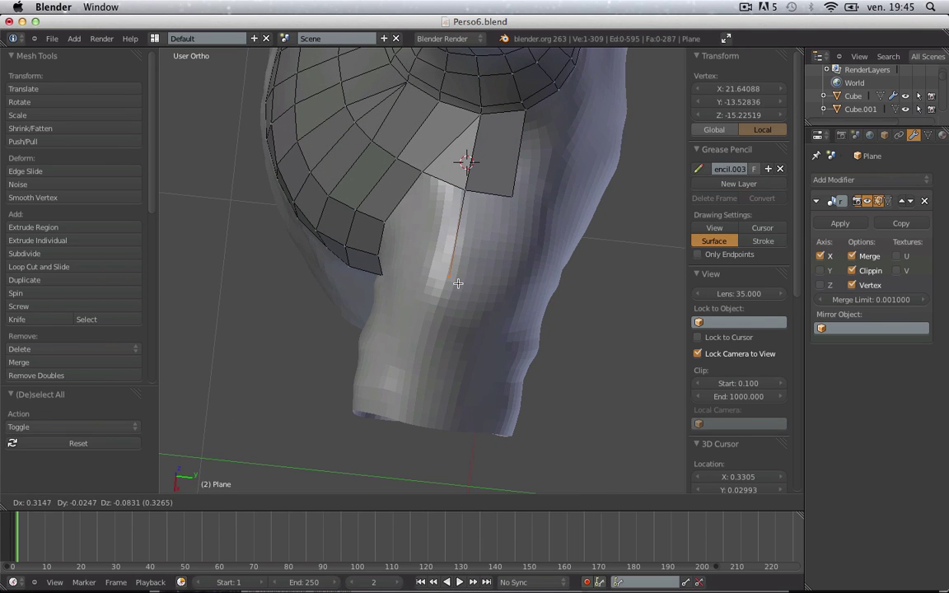
{"action": "left_click", "coordinate": [458, 283]}
{"action": "key", "text": "e"}
{"action": "left_click", "coordinate": [500, 279]}
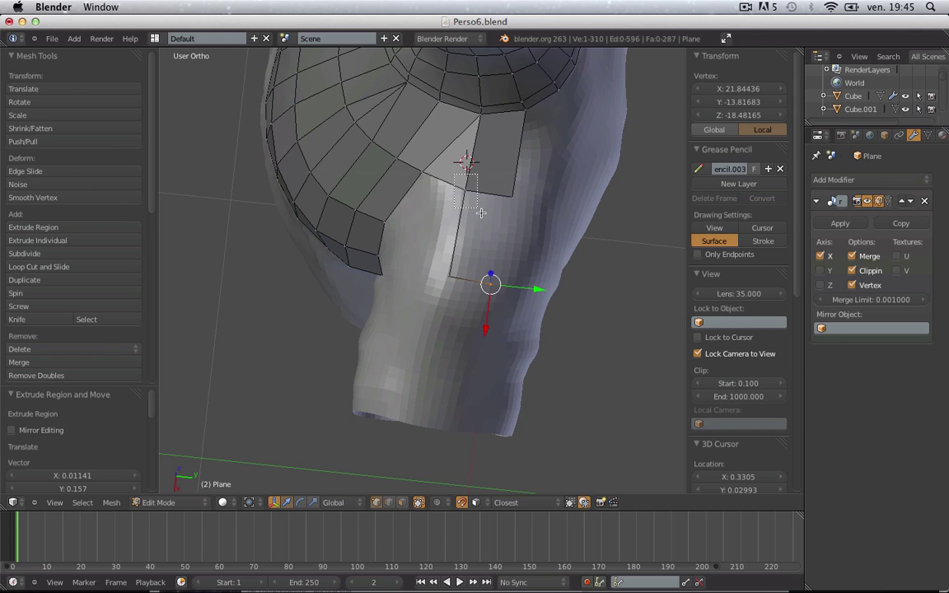
{"action": "left_click_drag", "start_coordinate": [480, 213], "coordinate": [481, 213]}
{"action": "key", "text": "f"}
- Nudge the rear outer corner vertex of the new arm quad
{"action": "key", "text": "a"}
{"action": "right_click", "coordinate": [502, 289]}
{"action": "key", "text": "g"}
{"action": "left_click", "coordinate": [505, 292]}
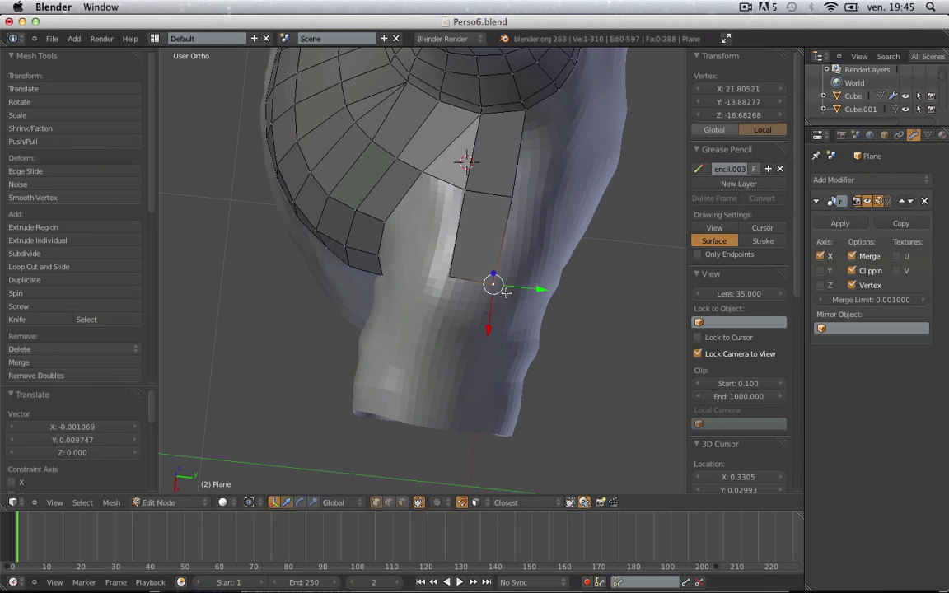
- Try to extrude a vertex from the chest's outer edge up across the front of the shoulder
{"action": "key", "text": "a"}
{"action": "middle_click_drag", "start_coordinate": [445, 338], "coordinate": [379, 241]}
{"action": "right_click", "coordinate": [377, 238]}
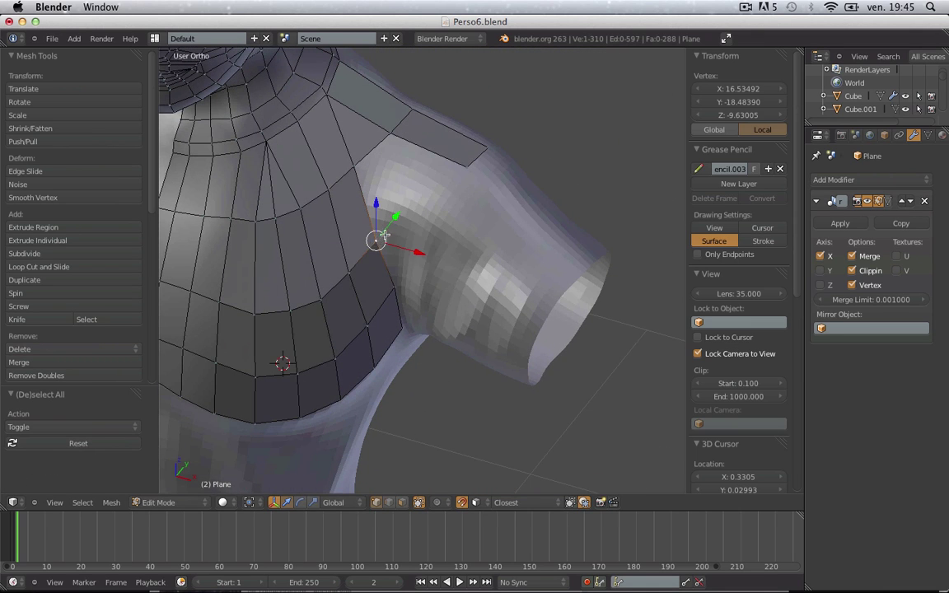
{"action": "key", "text": "e"}
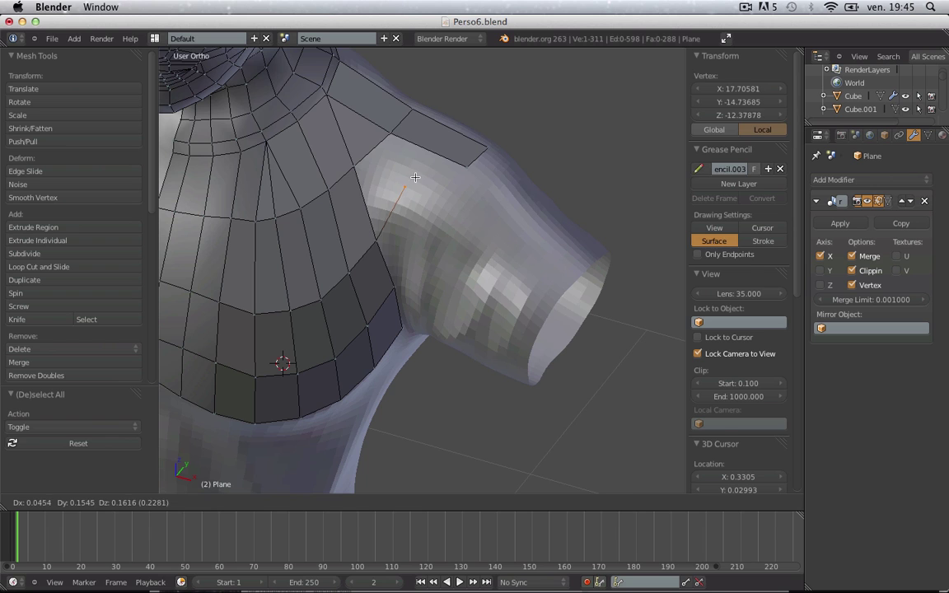
{"action": "left_click", "coordinate": [416, 177]}
- Add a centred loop cut across the outermost quad of the shoulder strip
{"action": "key", "text": "a"}
{"action": "middle_click_drag", "start_coordinate": [442, 155], "coordinate": [404, 174]}
{"action": "key", "text": "ctrl+r"}
{"action": "left_click", "coordinate": [448, 167]}
{"action": "left_click", "coordinate": [448, 167]}
{"action": "key", "text": "a"}
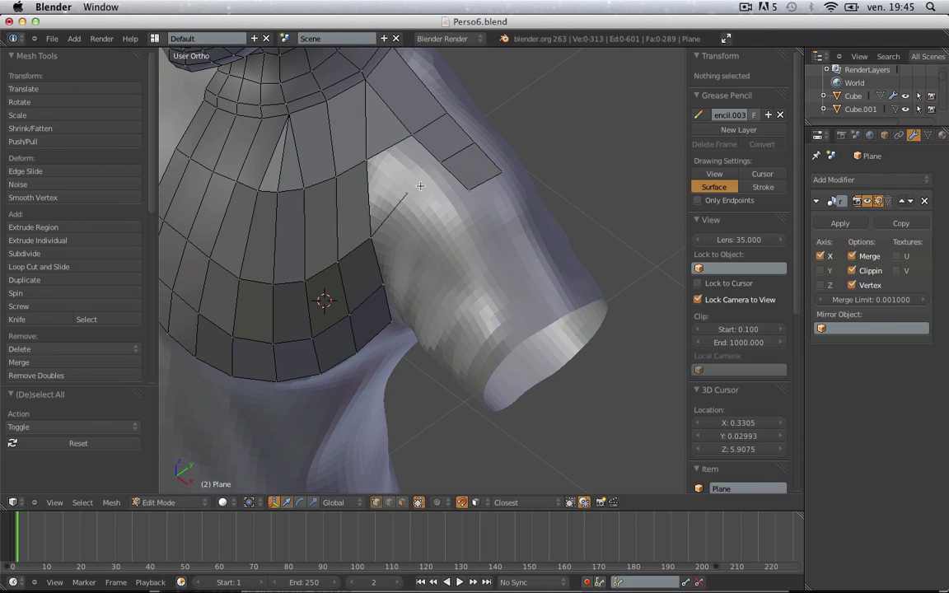
- Try to cut a vertex into the open edge between chest and shoulder strip and to move it outward
{"action": "right_click", "coordinate": [409, 191]}
{"action": "middle_click_drag", "start_coordinate": [496, 174], "coordinate": [462, 194]}
{"action": "key", "text": "a"}
{"action": "key", "text": "ctrl+r"}
{"action": "left_click", "coordinate": [401, 146]}
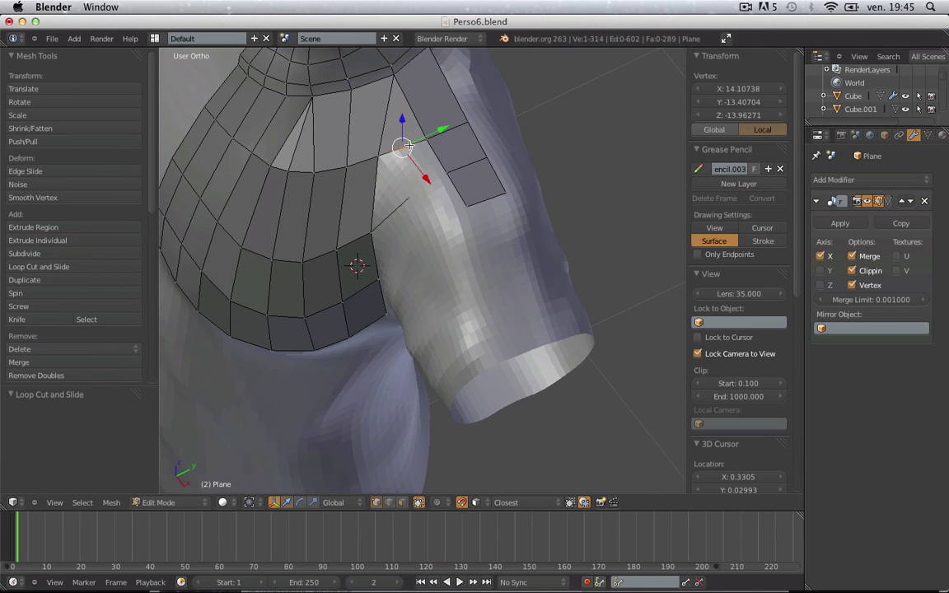
{"action": "key", "text": "g"}
{"action": "left_click", "coordinate": [425, 177]}
- Undo the cut and the vertex move on the open edge between chest and shoulder strip
{"action": "key", "text": "a"}
{"action": "right_click", "coordinate": [394, 82]}
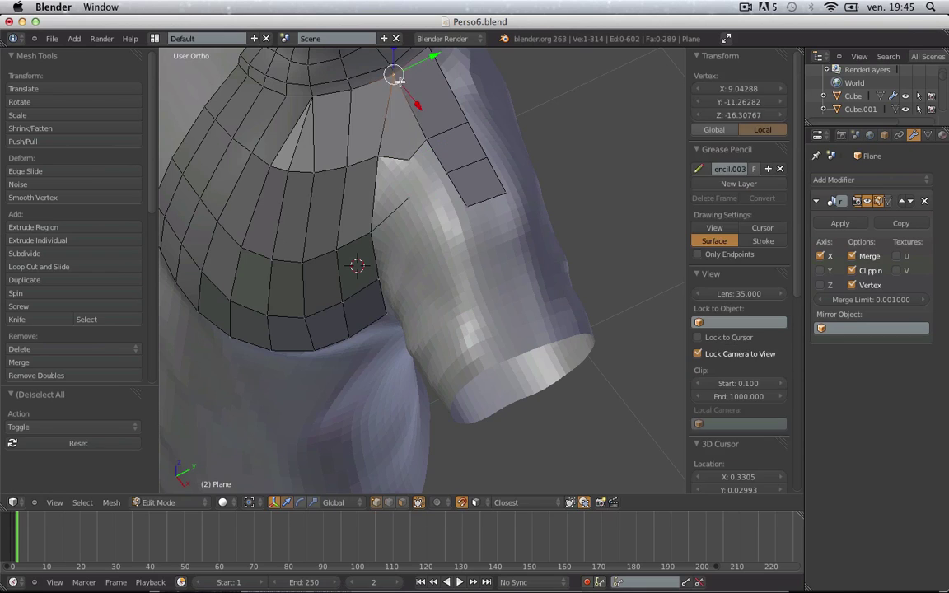
{"action": "key", "text": "g"}
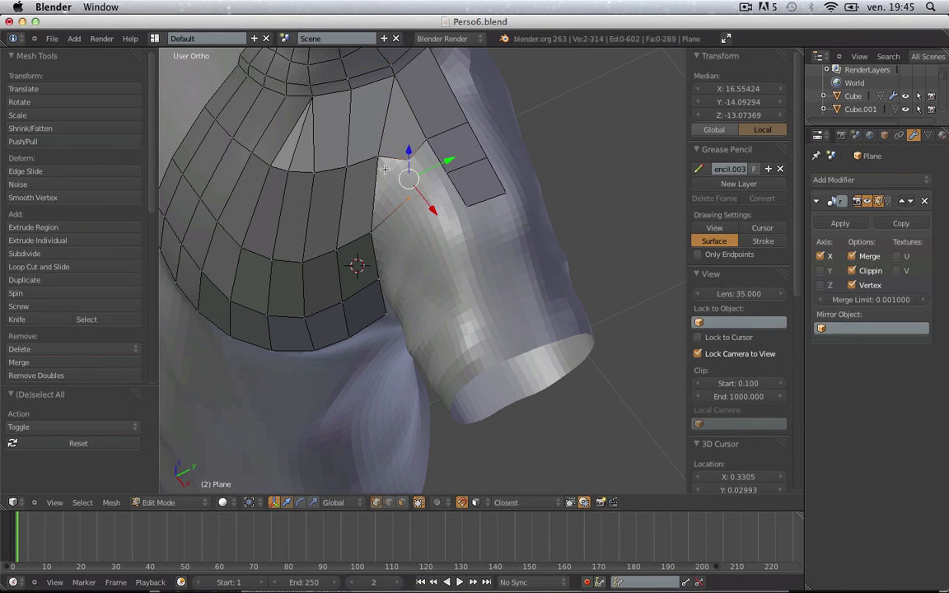
{"action": "right_click", "coordinate": [379, 159], "text": "shift"}
{"action": "key", "text": "a"}
{"action": "mouse_move", "coordinate": [401, 185]}
{"action": "middle_mouse_down"}
{"action": "mouse_move", "coordinate": [423, 200]}
{"action": "mouse_move", "coordinate": [419, 190]}
{"action": "middle_mouse_up"}
{"action": "key", "text": "ctrl+z"}
{"action": "key", "text": "ctrl+z"}
{"action": "key", "text": "ctrl+z"}
{"action": "key", "text": "a"}
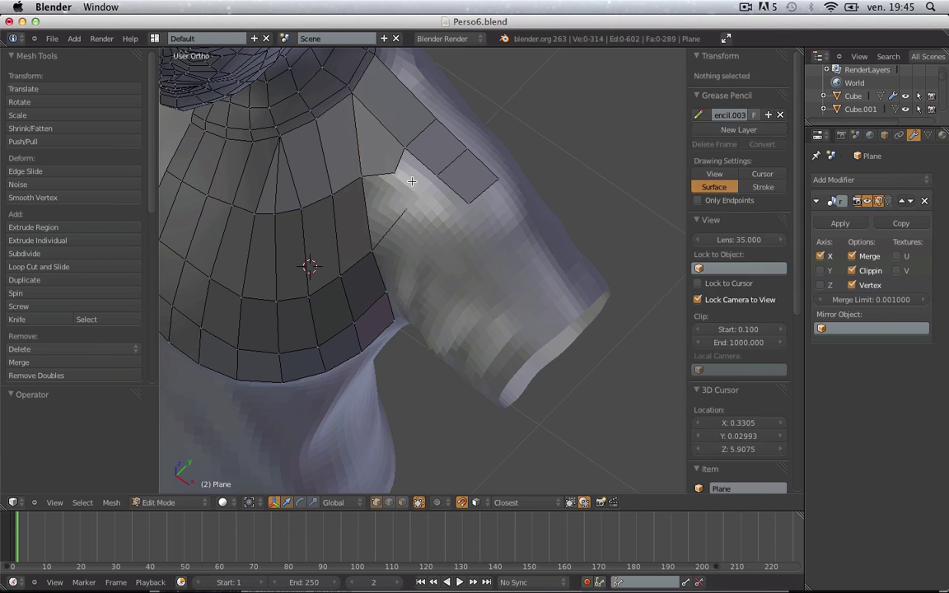
{"action": "key", "text": "a"}
{"action": "key", "text": "a"}
- Delete the loose vertex extruded from the chest's outer edge
{"action": "right_click", "coordinate": [417, 198]}
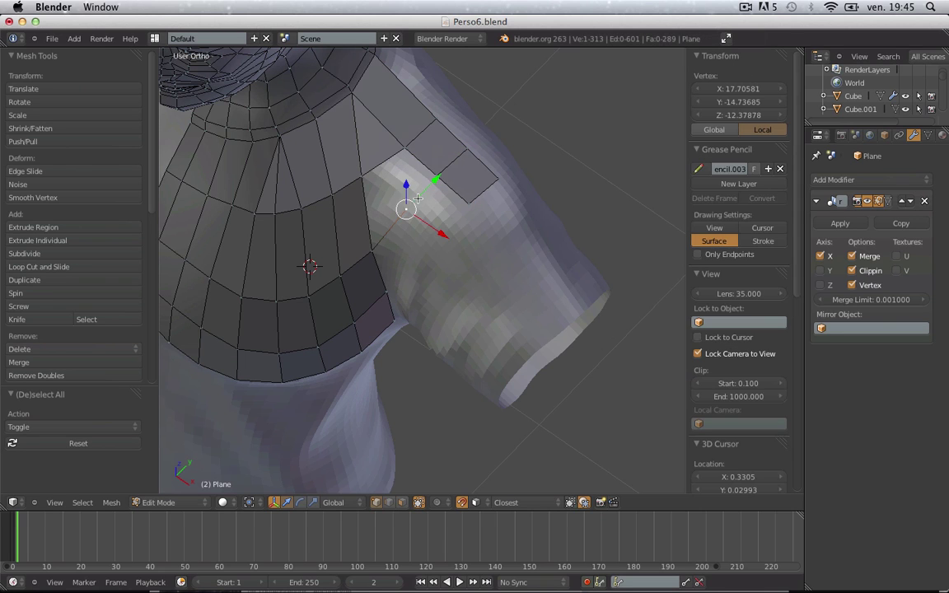
{"action": "key", "text": "f"}
{"action": "key", "text": "ctrl+z"}
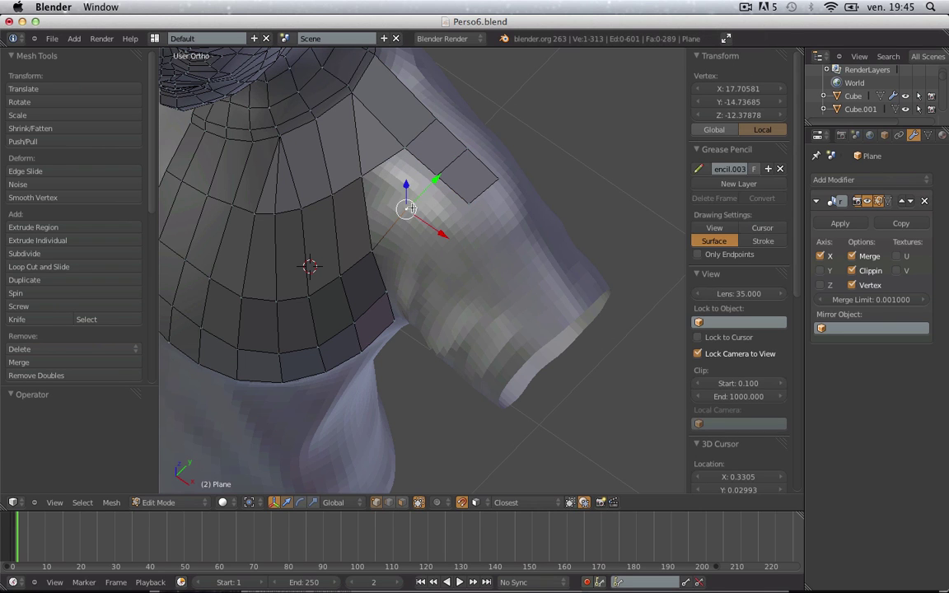
{"action": "key", "text": "x"}
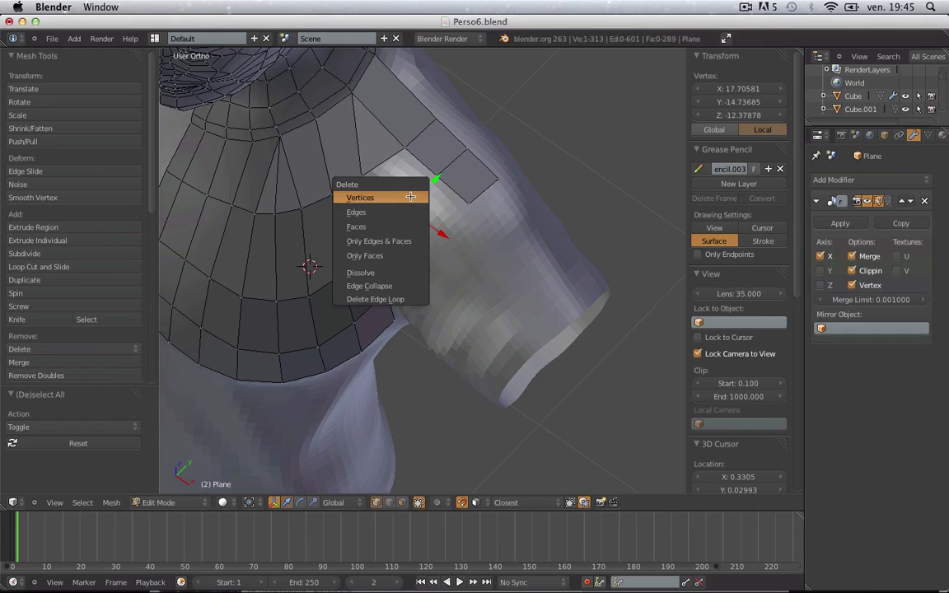
{"action": "left_click", "coordinate": [411, 197]}
- Fill a triangle between the chest's two upper outer-edge vertices and the corner of the shoulder strip
{"action": "right_click", "coordinate": [366, 177]}
{"action": "right_click", "coordinate": [365, 257], "text": "shift"}
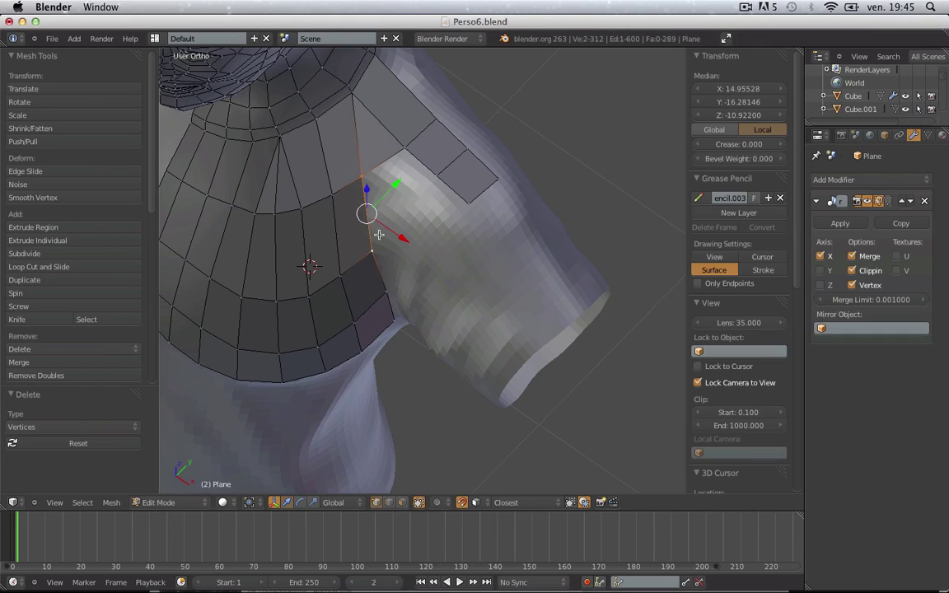
{"action": "right_click", "coordinate": [408, 151], "text": "shift"}
{"action": "key", "text": "f"}
- Rotate the shoulder strip's front edge vertices by about 23° and shift them to follow the shoulder
{"action": "key", "text": "Tab"}
{"action": "scroll", "coordinate": [410, 162], "scroll_direction": "down", "scroll_amount": 4}
{"action": "middle_click_drag", "start_coordinate": [409, 241], "coordinate": [381, 159]}
{"action": "scroll", "coordinate": [412, 178], "scroll_direction": "up", "scroll_amount": 2}
{"action": "key", "text": "Tab"}
{"action": "key", "text": "a"}
{"action": "middle_click_drag", "start_coordinate": [411, 212], "coordinate": [418, 244]}
{"action": "right_click", "coordinate": [439, 183]}
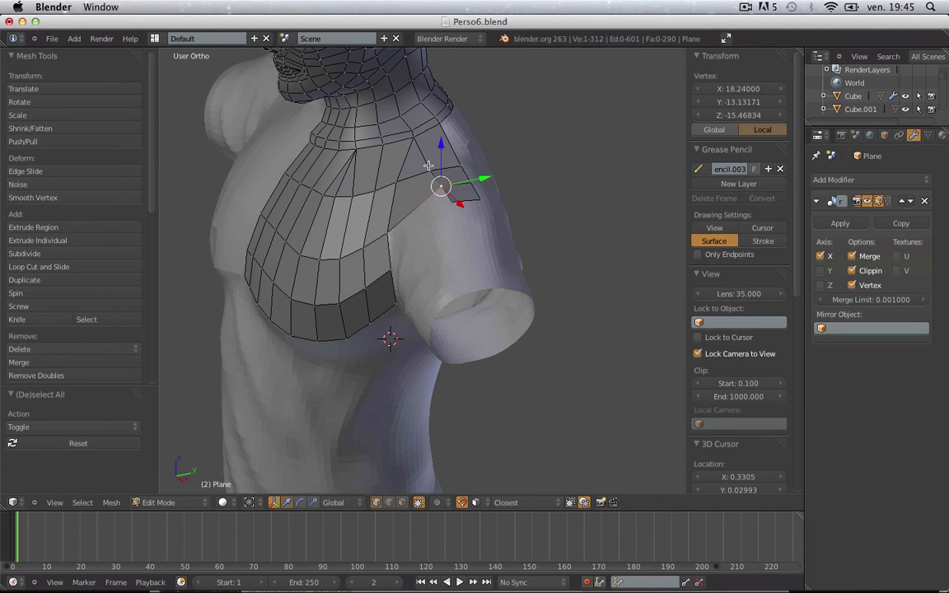
{"action": "right_click", "coordinate": [407, 181], "text": "shift"}
{"action": "left_click_drag", "start_coordinate": [424, 185], "coordinate": [432, 192]}
{"action": "left_click", "coordinate": [441, 222]}
{"action": "key", "text": "g"}
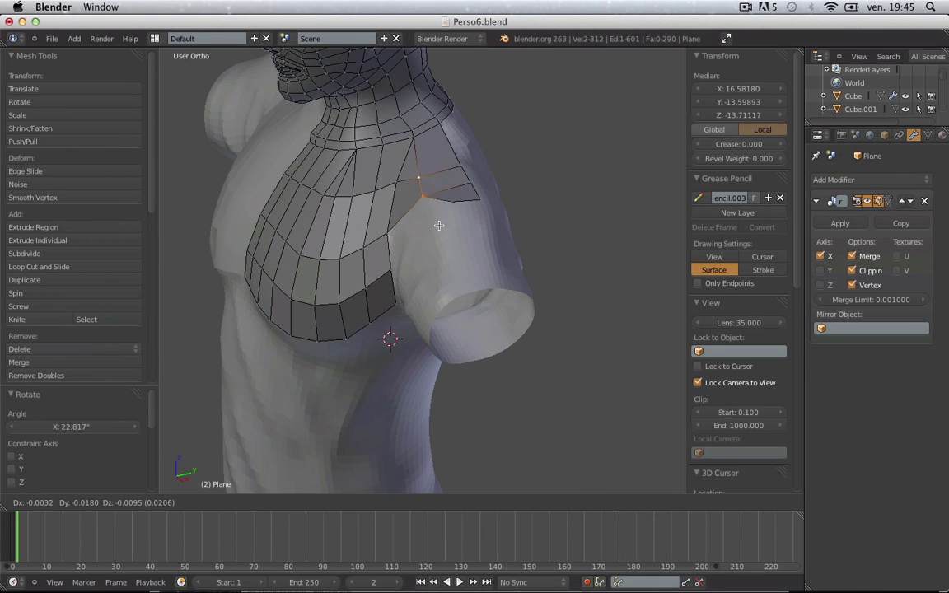
{"action": "left_click", "coordinate": [438, 225]}
- Reposition individual vertices of the shoulder strip over the top of the shoulder
{"action": "key", "text": "a"}
{"action": "middle_click_drag", "start_coordinate": [439, 226], "coordinate": [427, 301]}
{"action": "right_click", "coordinate": [446, 257]}
{"action": "key", "text": "a"}
{"action": "right_click_drag", "start_coordinate": [430, 267], "coordinate": [480, 262]}
{"action": "key", "text": "a"}
{"action": "right_click_drag", "start_coordinate": [474, 226], "coordinate": [467, 190]}
{"action": "key", "text": "a"}
{"action": "key", "text": "a"}
{"action": "key", "text": "a"}
{"action": "right_click", "coordinate": [467, 199]}
- Move the chest's upper outer-edge vertex outward towards the arm
{"action": "key", "text": "Tab"}
{"action": "scroll", "coordinate": [467, 191], "scroll_direction": "down", "scroll_amount": 2}
{"action": "middle_click_drag", "start_coordinate": [425, 231], "coordinate": [480, 175]}
{"action": "scroll", "coordinate": [480, 175], "scroll_direction": "up", "scroll_amount": 2}
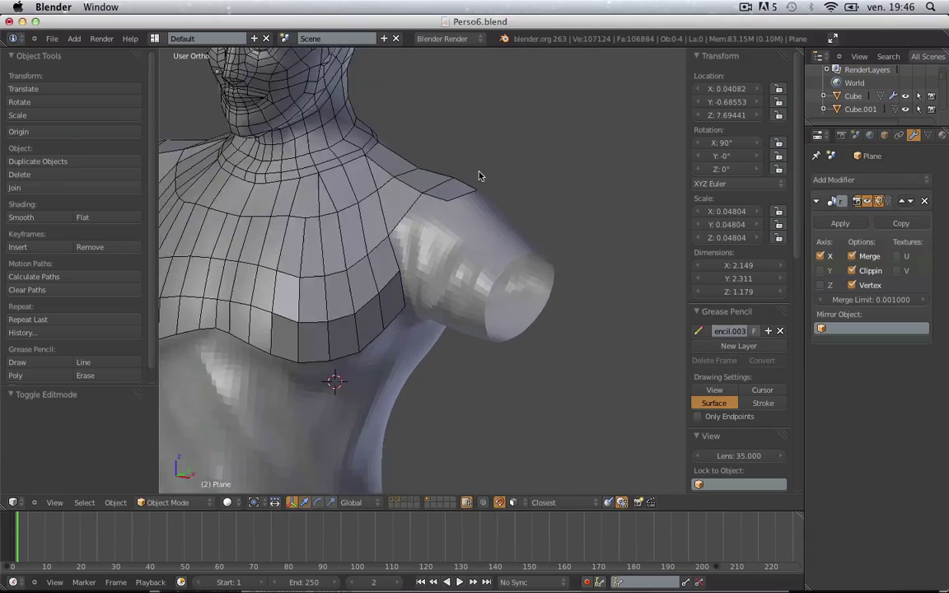
{"action": "key", "text": "Tab"}
{"action": "scroll", "coordinate": [480, 176], "scroll_direction": "up", "scroll_amount": 1}
{"action": "key", "text": "a"}
{"action": "right_click_drag", "start_coordinate": [396, 235], "coordinate": [411, 242]}
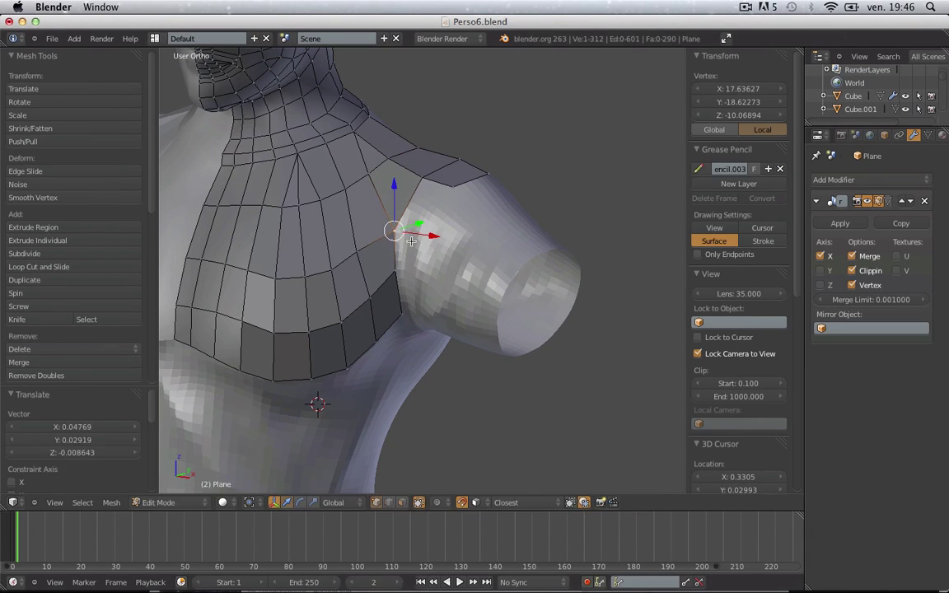
- Extrude a chain of vertices from the shoulder's rear corner around the arm's back and underside, and join it to the chest's armpit corner
{"action": "key", "text": "a"}
{"action": "right_click", "coordinate": [401, 313]}
{"action": "middle_click_drag", "start_coordinate": [448, 163], "coordinate": [518, 259]}
{"action": "key", "text": "e"}
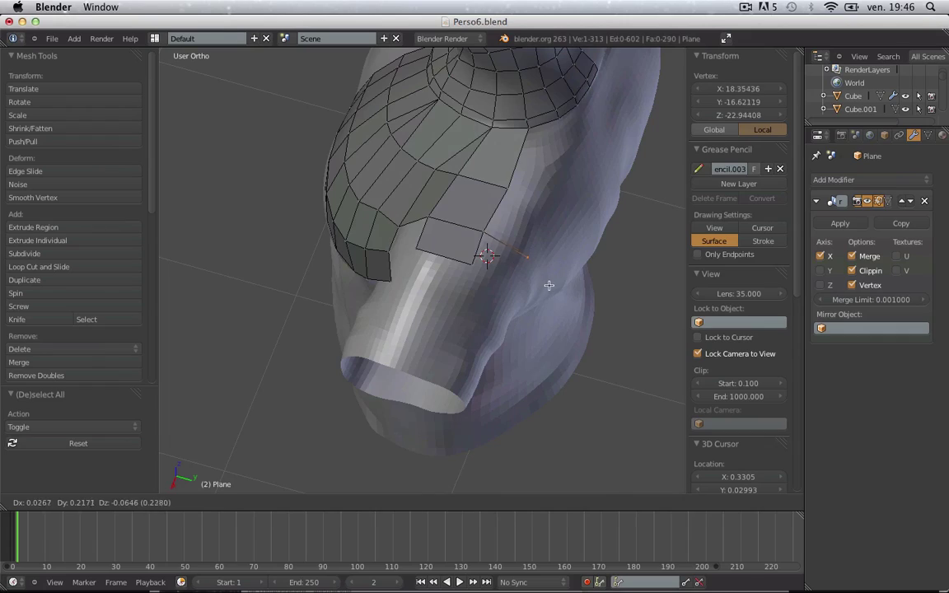
{"action": "left_click", "coordinate": [545, 300]}
{"action": "middle_click_drag", "start_coordinate": [545, 307], "coordinate": [419, 251]}
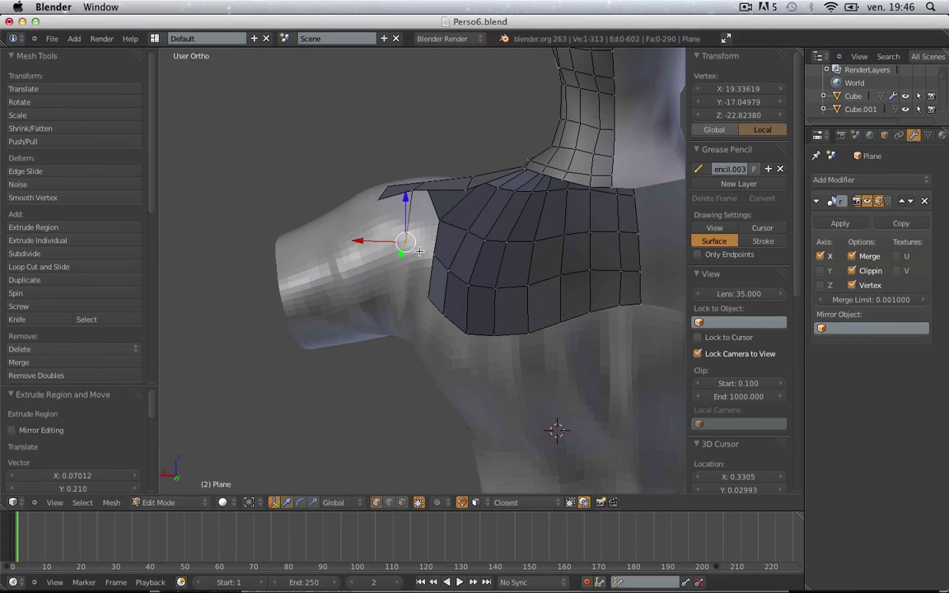
{"action": "middle_click_drag", "start_coordinate": [414, 347], "coordinate": [558, 325]}
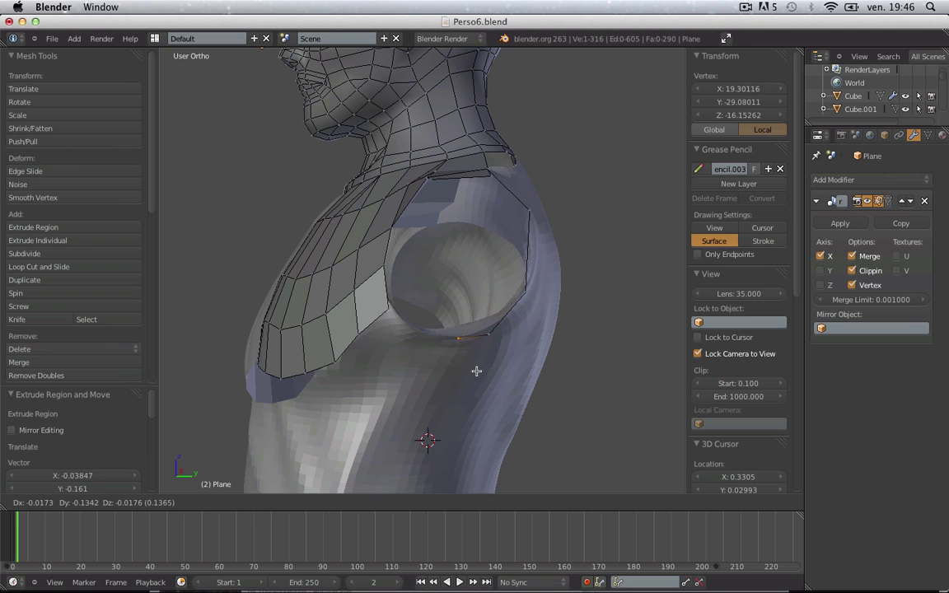
{"action": "left_click", "coordinate": [444, 368]}
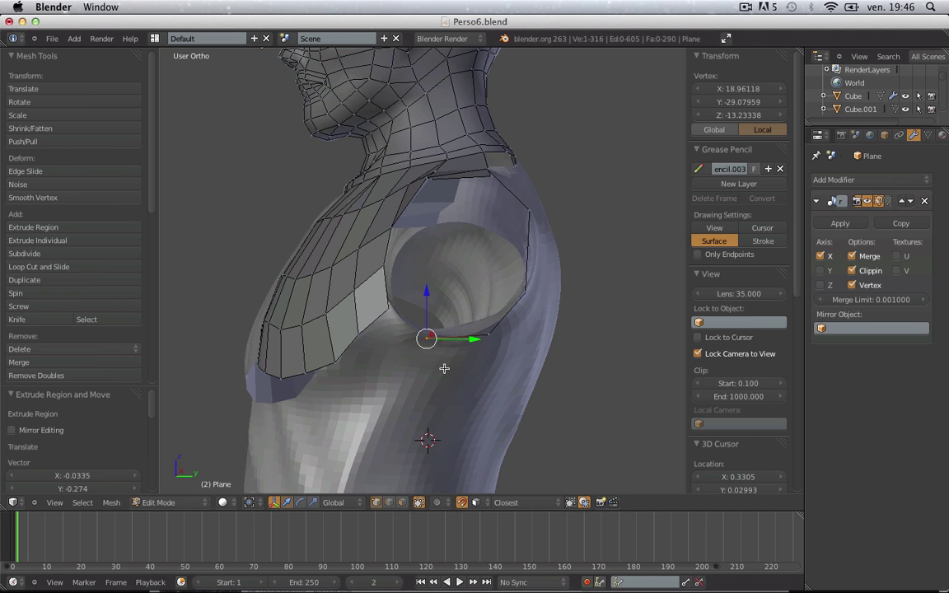
{"action": "right_click", "coordinate": [387, 305], "text": "shift"}
{"action": "key", "text": "a"}
- Trace the vertices of the arm-opening loop from the chest's outer edge over the shoulder to the back
{"action": "right_click", "coordinate": [381, 289]}
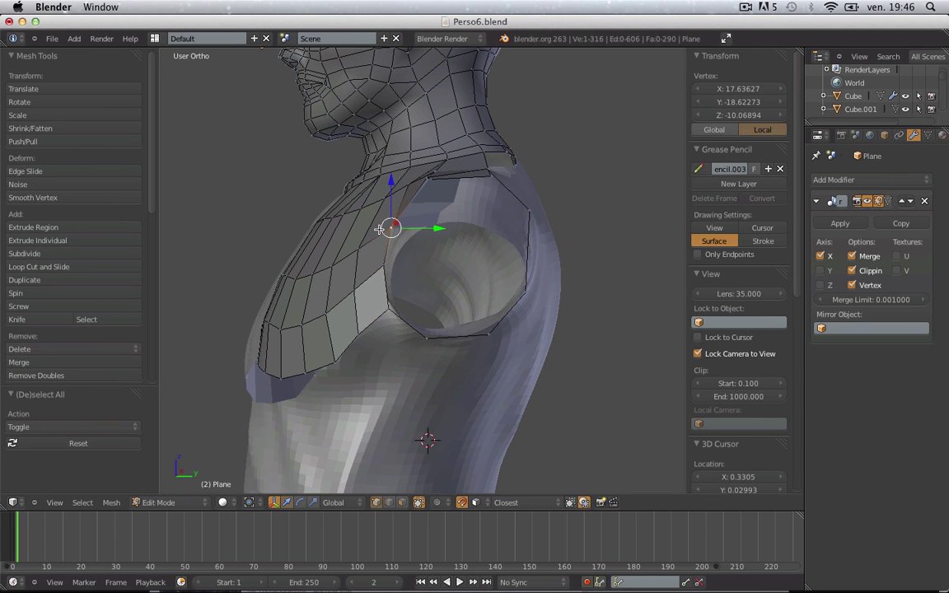
{"action": "middle_click_drag", "start_coordinate": [430, 232], "coordinate": [454, 210]}
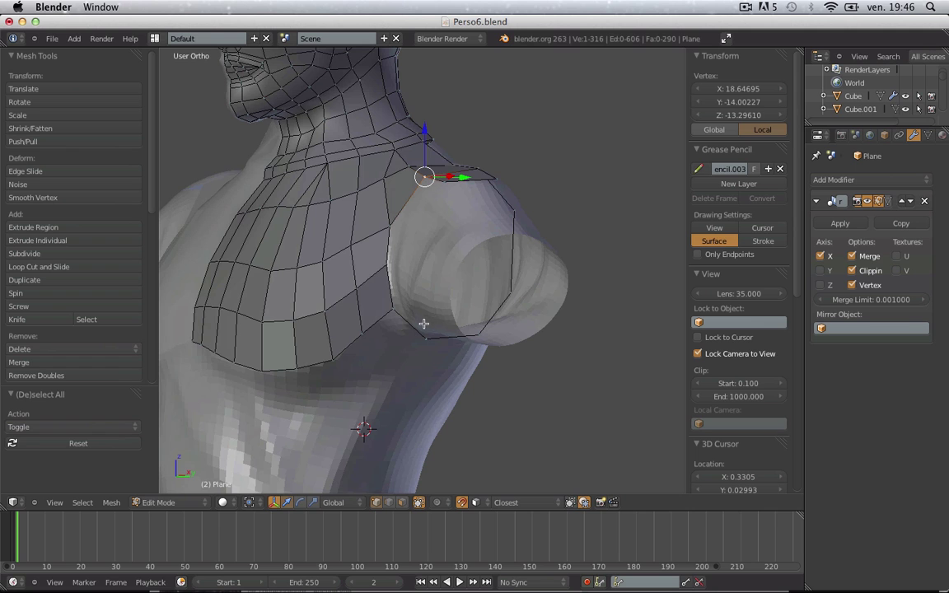
{"action": "right_click", "coordinate": [388, 269], "text": "shift"}
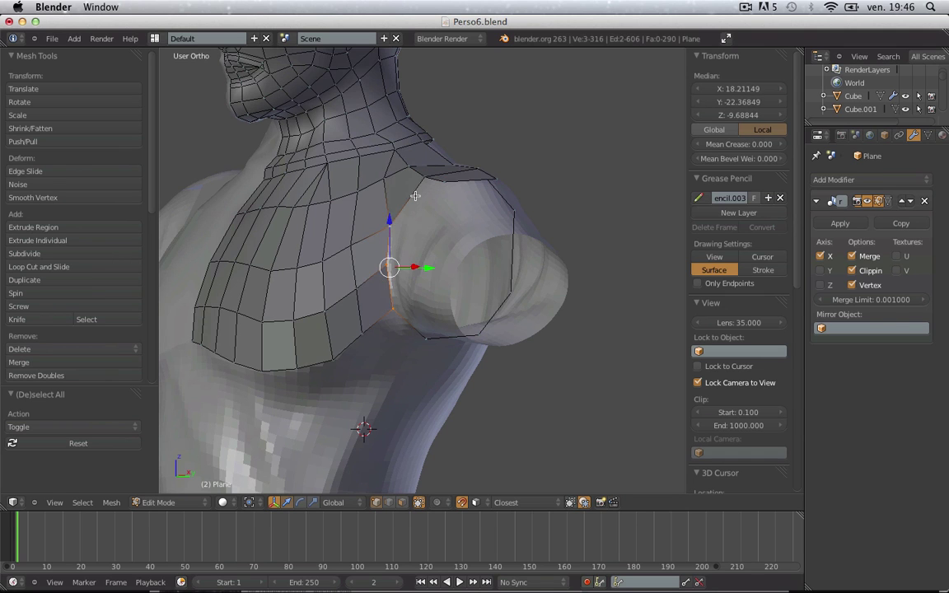
{"action": "middle_click_drag", "start_coordinate": [454, 196], "coordinate": [496, 173]}
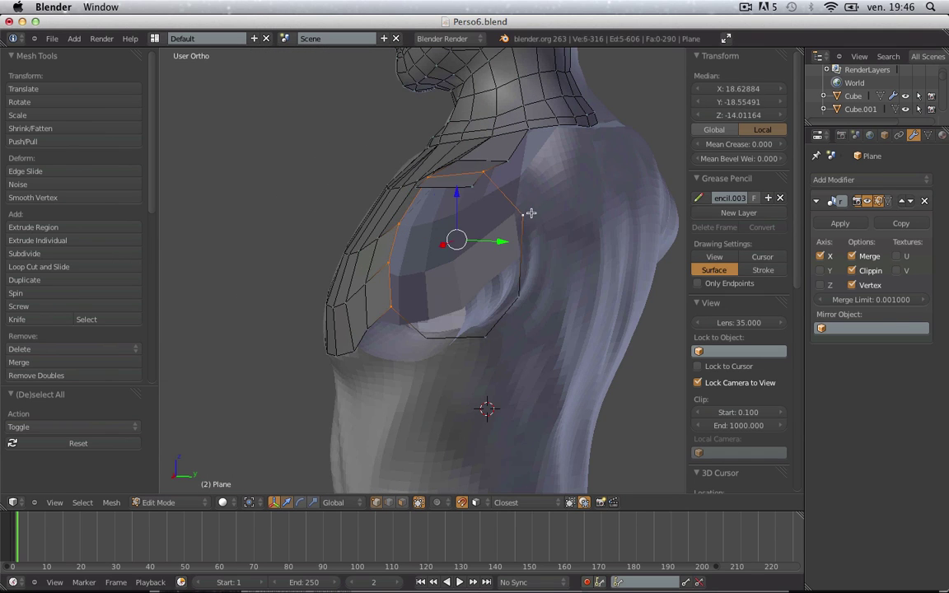
- Cut a new vertex into the rear edge of the arm-opening loop and move it outward towards the back
{"action": "key", "text": "a"}
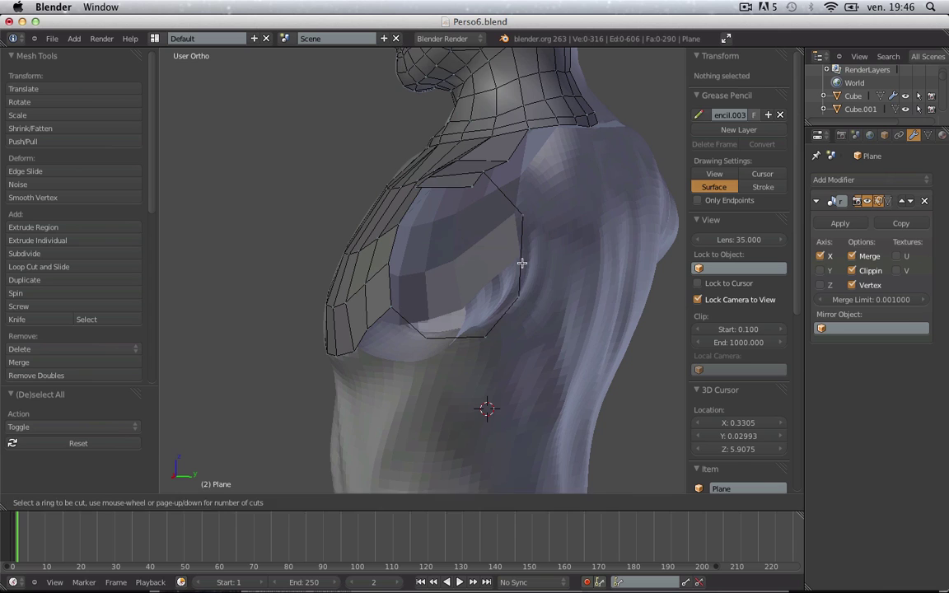
{"action": "left_click", "coordinate": [522, 263]}
{"action": "key", "text": "g"}
{"action": "left_click", "coordinate": [554, 269]}
- Move the upper rear vertex of the arm-opening loop to even out its curve
{"action": "key", "text": "a"}
{"action": "right_click", "coordinate": [522, 216]}
{"action": "middle_click_drag", "start_coordinate": [544, 243], "coordinate": [508, 265]}
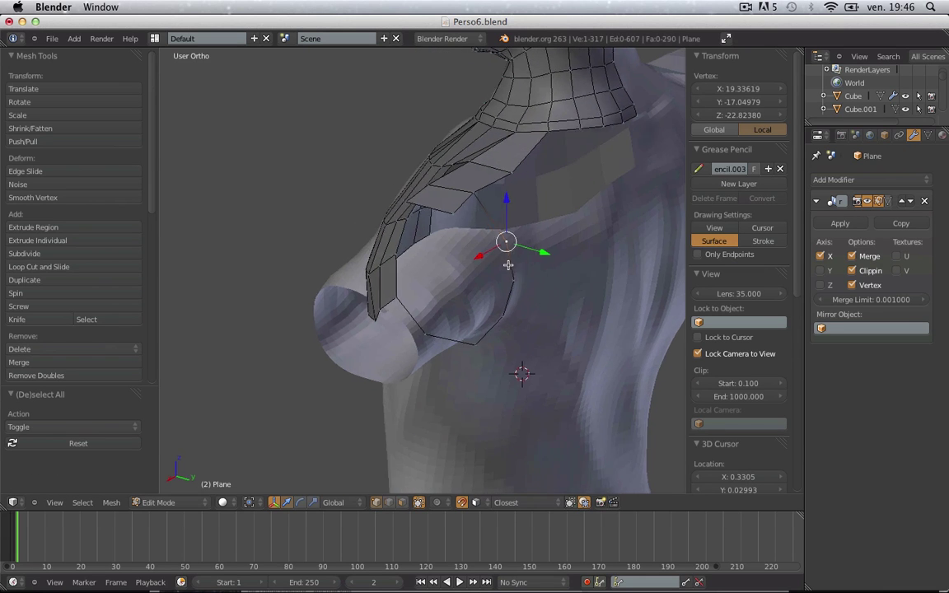
{"action": "key", "text": "g"}
{"action": "left_click", "coordinate": [547, 267]}
- Move the underside and lower rear vertices of the arm-opening loop to even out its curve
{"action": "key", "text": "a"}
{"action": "middle_click_drag", "start_coordinate": [516, 347], "coordinate": [553, 322]}
{"action": "right_click", "coordinate": [487, 338]}
{"action": "key", "text": "g"}
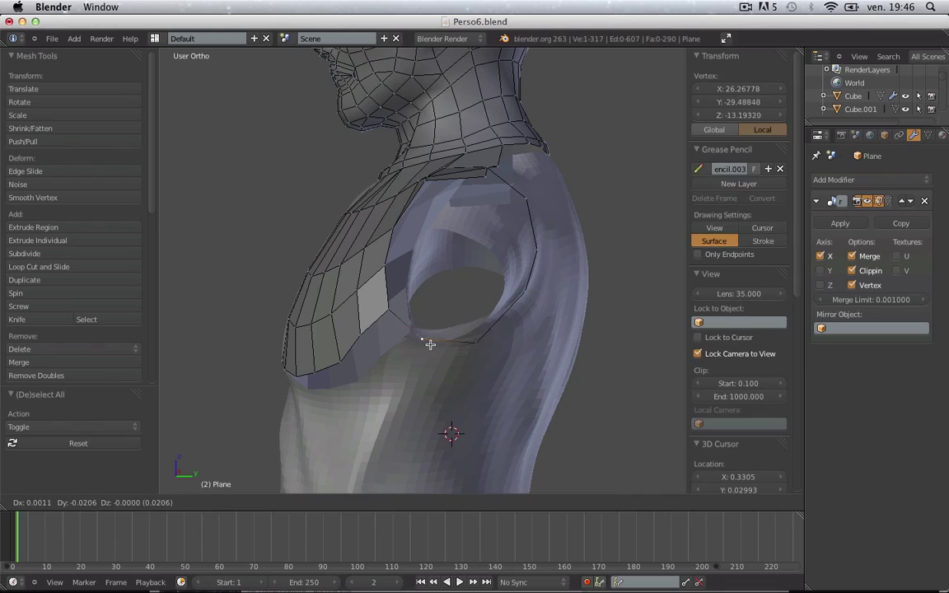
{"action": "left_click", "coordinate": [532, 296]}
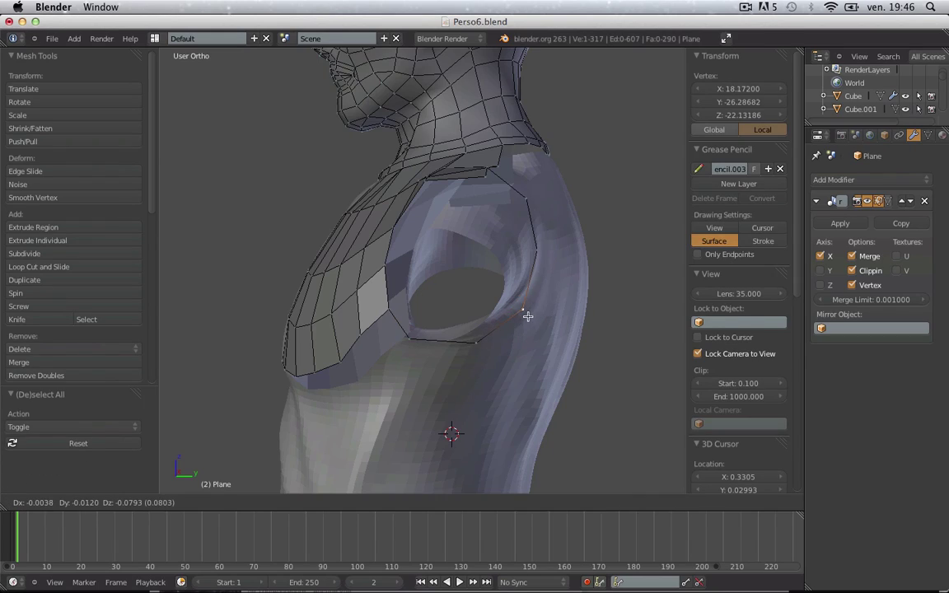
{"action": "left_click", "coordinate": [528, 316]}
- Extrude a vertex from the rear of the arm-opening loop towards the spine and fill a quad below the shoulder's rear edge
{"action": "key", "text": "Tab"}
{"action": "middle_click_drag", "start_coordinate": [542, 311], "coordinate": [491, 318]}
{"action": "key", "text": "Tab"}
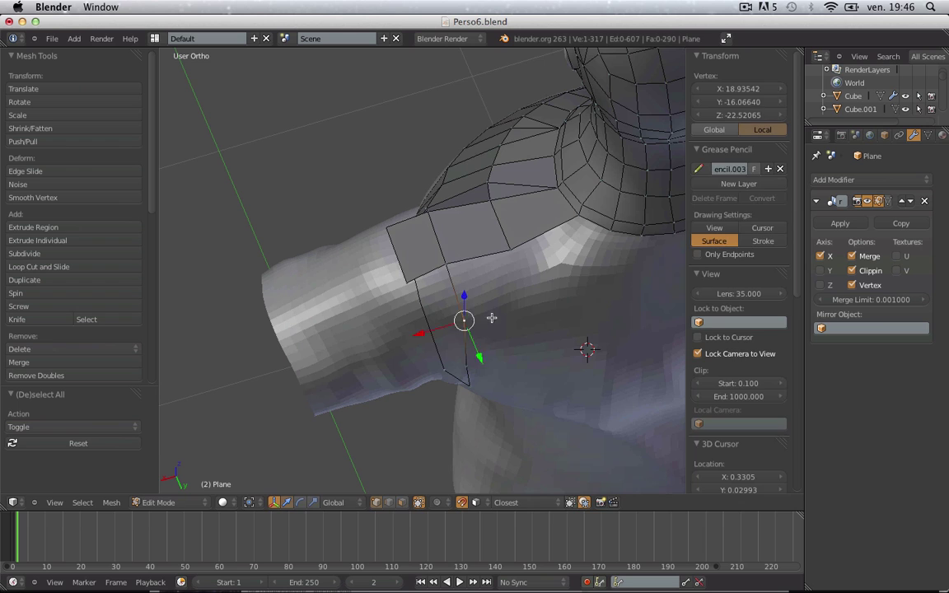
{"action": "left_click", "coordinate": [538, 324]}
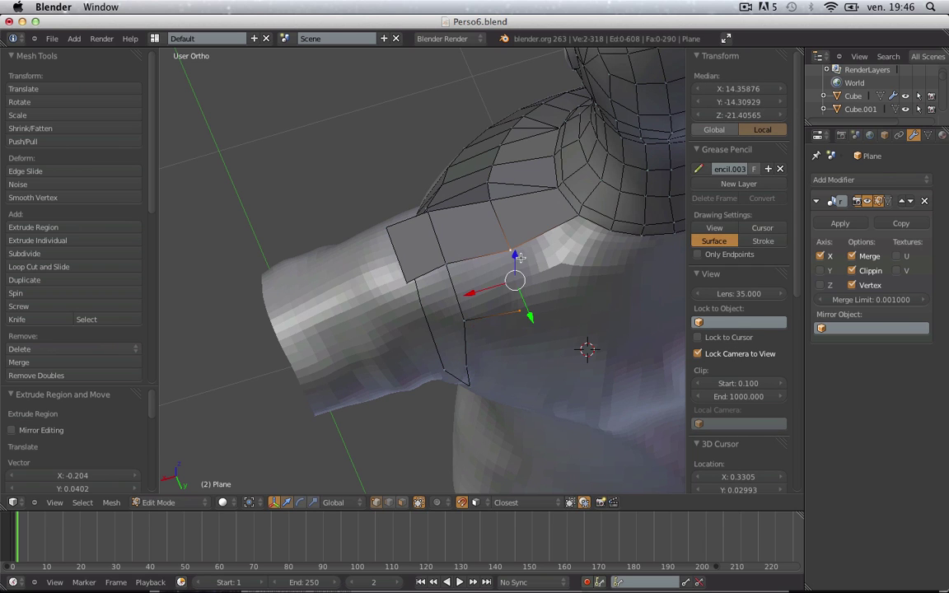
{"action": "right_click", "coordinate": [465, 304], "text": "shift"}
{"action": "key", "text": "a"}
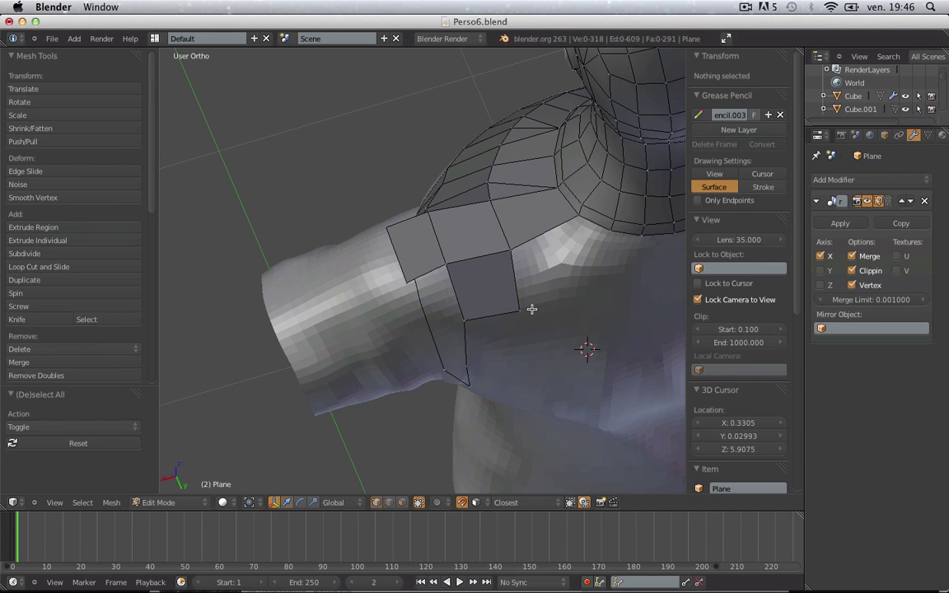
- Reposition the inner lower corner of the new quad on the back of the shoulder
{"action": "right_click", "coordinate": [522, 310]}
{"action": "middle_click_drag", "start_coordinate": [546, 359], "coordinate": [525, 314]}
{"action": "key", "text": "g"}
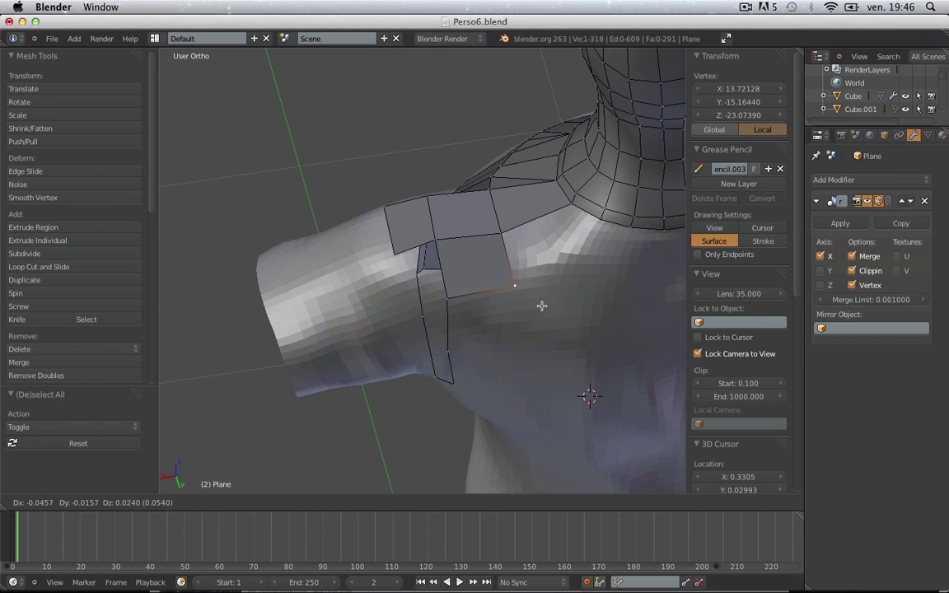
{"action": "left_click", "coordinate": [544, 308]}
{"action": "key", "text": "e"}
{"action": "left_click", "coordinate": [612, 266]}
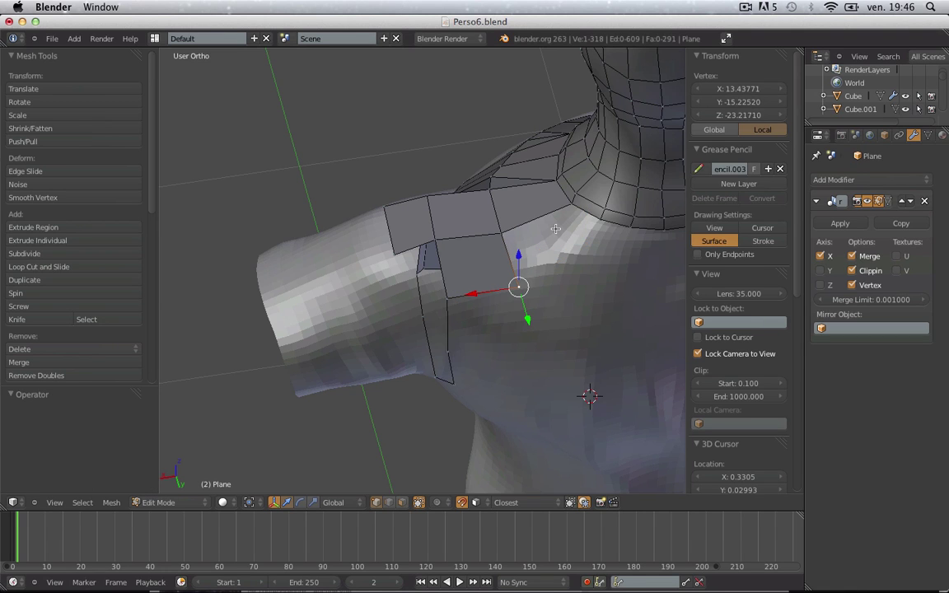
- Split the rear shoulder face beside the neck with a new edge and shift that edge's rear vertex outward
{"action": "key", "text": "a"}
{"action": "middle_click_drag", "start_coordinate": [555, 229], "coordinate": [543, 257]}
{"action": "left_click", "coordinate": [527, 229]}
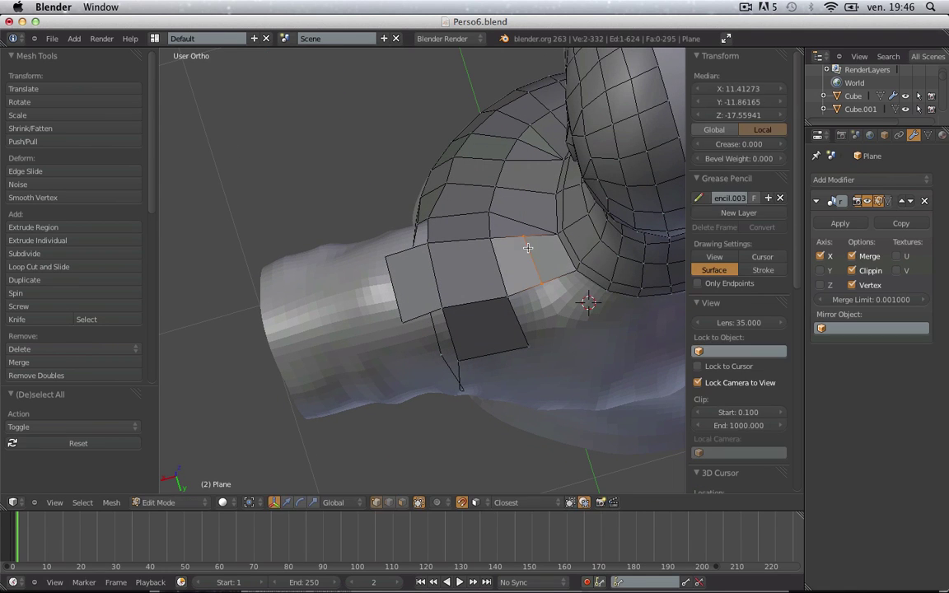
{"action": "right_click", "coordinate": [546, 269]}
{"action": "right_click", "coordinate": [539, 280]}
{"action": "key", "text": "g"}
{"action": "left_click", "coordinate": [545, 290]}
{"action": "key", "text": "a"}
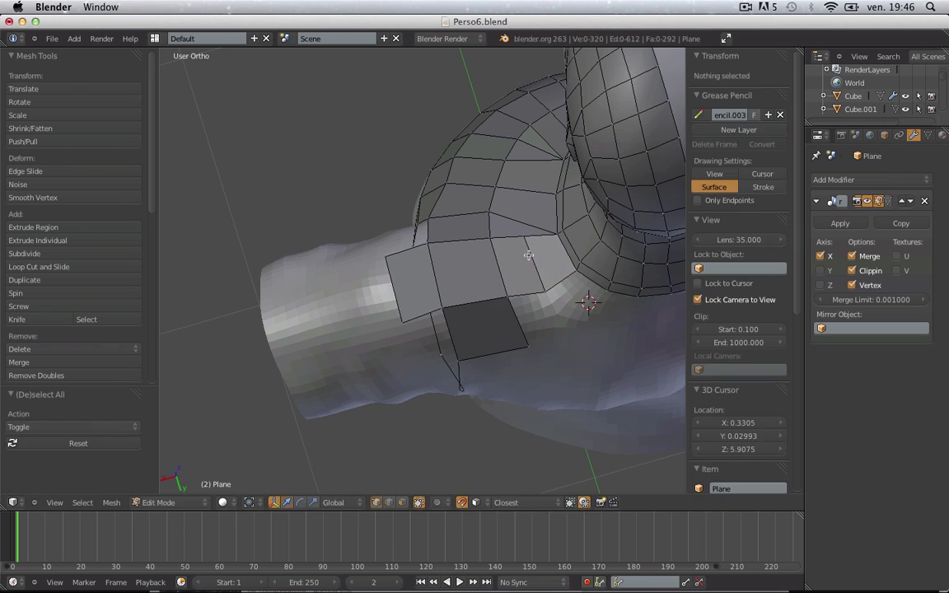
- Move the upper vertex of the new shoulder edge to even out the faces on top of the shoulder
{"action": "right_click", "coordinate": [522, 242]}
{"action": "key", "text": "g"}
{"action": "left_click", "coordinate": [525, 253]}
{"action": "key", "text": "a"}
{"action": "middle_click_drag", "start_coordinate": [503, 337], "coordinate": [730, 245]}
{"action": "right_click", "coordinate": [361, 121]}
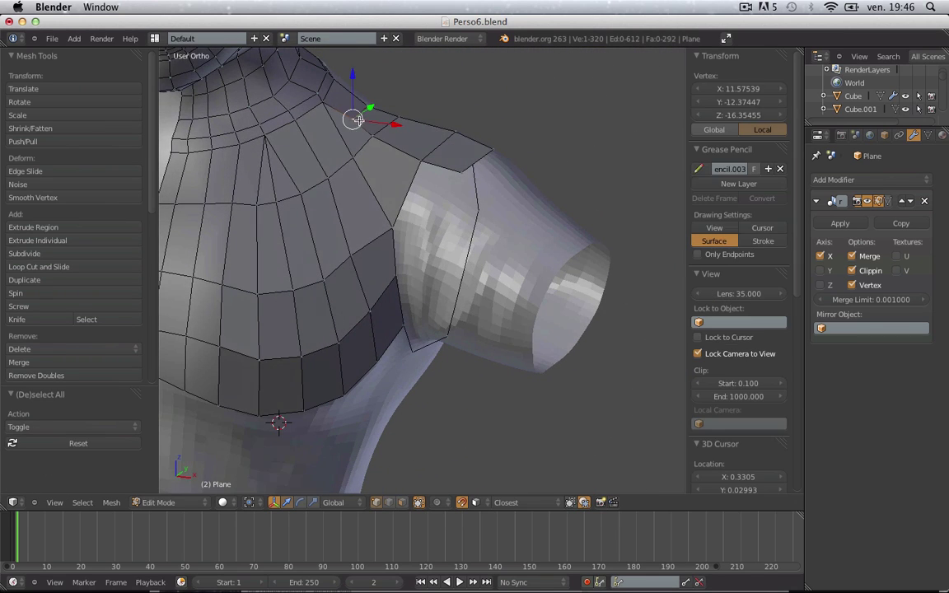
{"action": "key", "text": "g"}
{"action": "left_click", "coordinate": [361, 117]}
{"action": "key", "text": "a"}
- Extrude a vertex from the back quad's inner corner towards the spine and fill the faces joining it to the shoulder and neck border
{"action": "scroll", "coordinate": [513, 218], "scroll_direction": "down", "scroll_amount": 6}
{"action": "key", "text": "Tab"}
{"action": "middle_click_drag", "start_coordinate": [591, 289], "coordinate": [400, 311]}
{"action": "scroll", "coordinate": [400, 311], "scroll_direction": "up", "scroll_amount": 3}
{"action": "key", "text": "Tab"}
{"action": "key", "text": "a"}
{"action": "key", "text": "a"}
{"action": "middle_click_drag", "start_coordinate": [501, 309], "coordinate": [512, 282]}
{"action": "right_click", "coordinate": [511, 297]}
{"action": "key", "text": "g"}
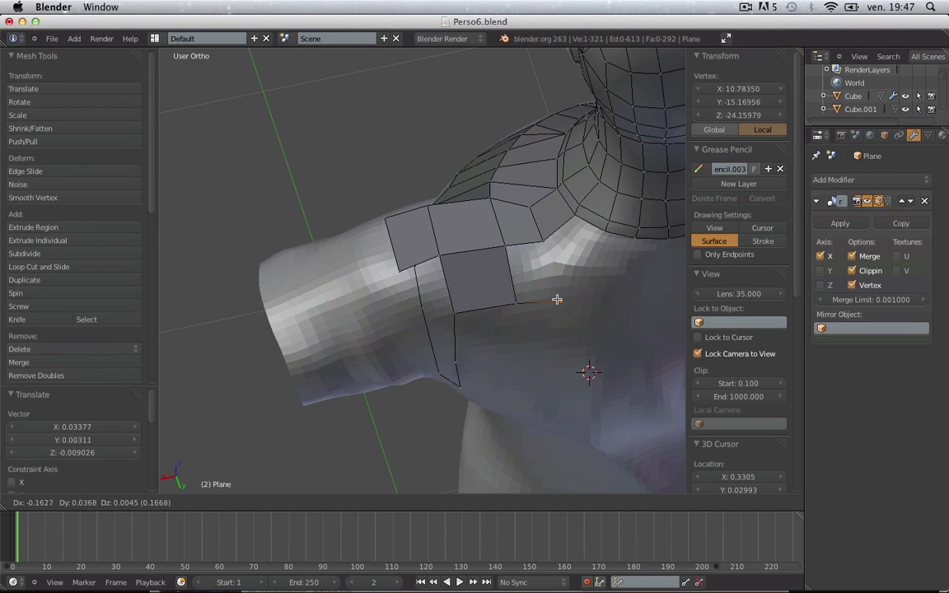
{"action": "left_click", "coordinate": [559, 300]}
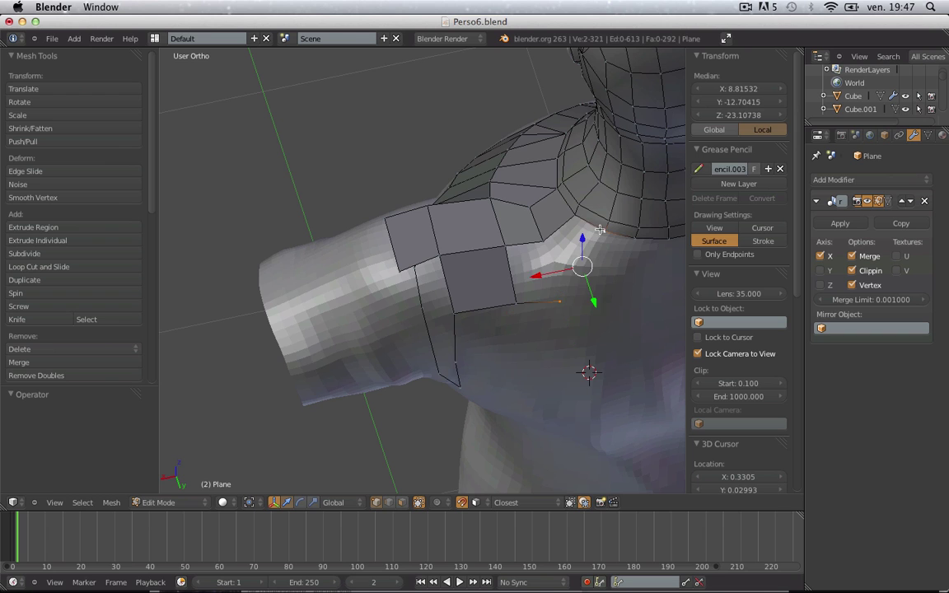
{"action": "key", "text": "f"}
{"action": "key", "text": "a"}
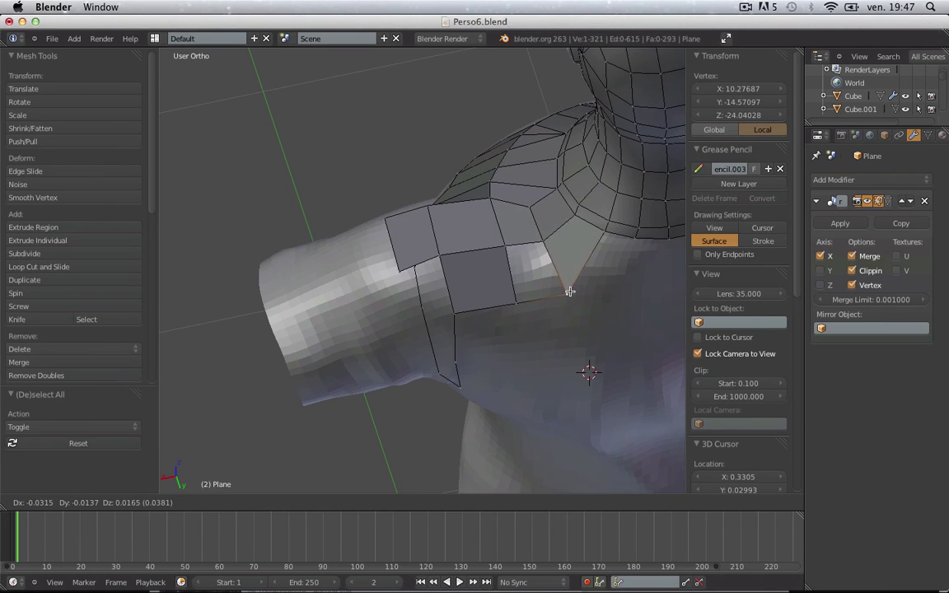
{"action": "right_click", "coordinate": [550, 265], "text": "alt"}
{"action": "key", "text": "f"}
- Extrude the neck border's two rear edges beside the centre line down the spine into a strip of back faces
{"action": "key", "text": "Tab"}
{"action": "scroll", "coordinate": [549, 265], "scroll_direction": "down", "scroll_amount": 5}
{"action": "middle_click_drag", "start_coordinate": [472, 356], "coordinate": [451, 234]}
{"action": "scroll", "coordinate": [515, 307], "scroll_direction": "up", "scroll_amount": 3}
{"action": "key", "text": "Tab"}
{"action": "key", "text": "a"}
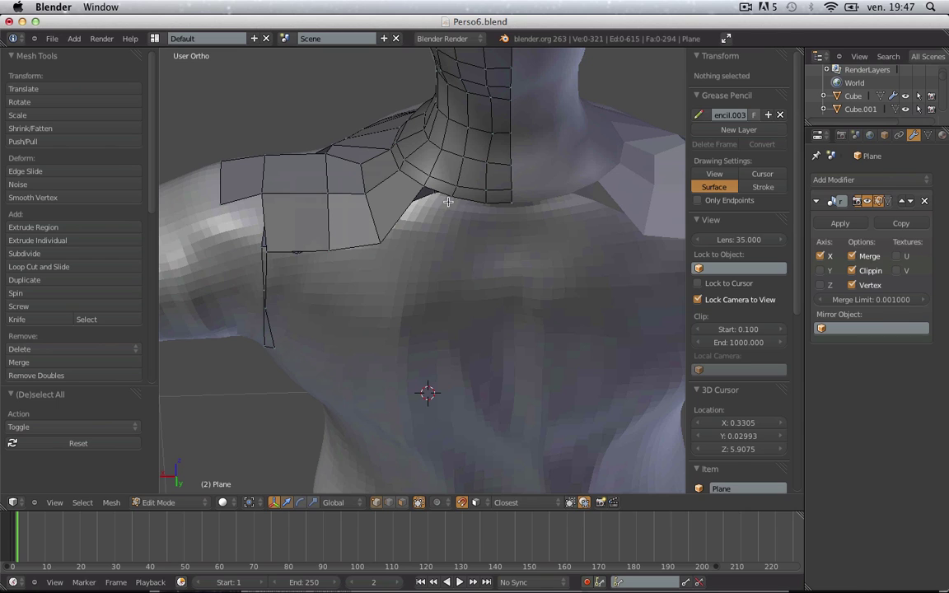
{"action": "right_click", "coordinate": [445, 198]}
{"action": "right_click", "coordinate": [486, 199]}
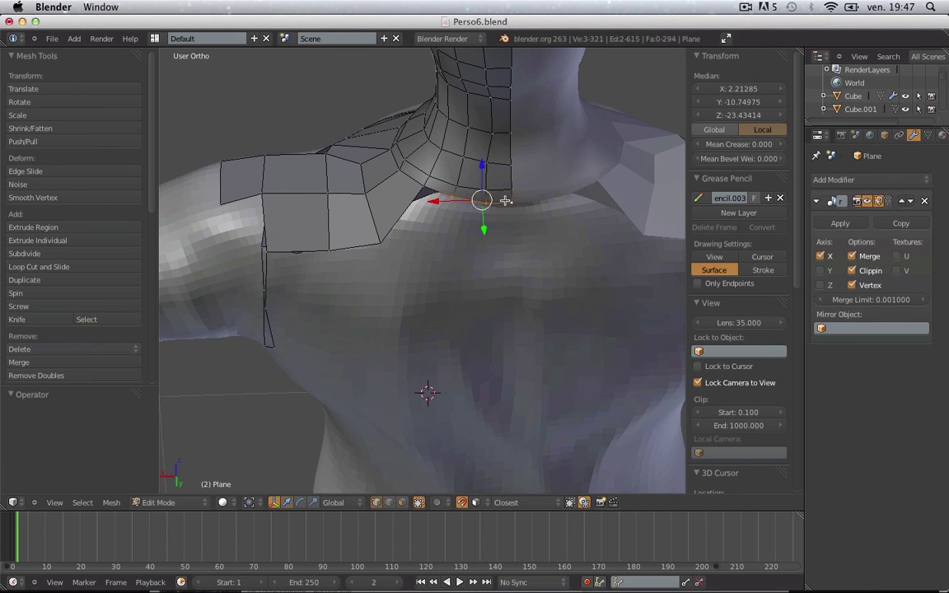
{"action": "key", "text": "e"}
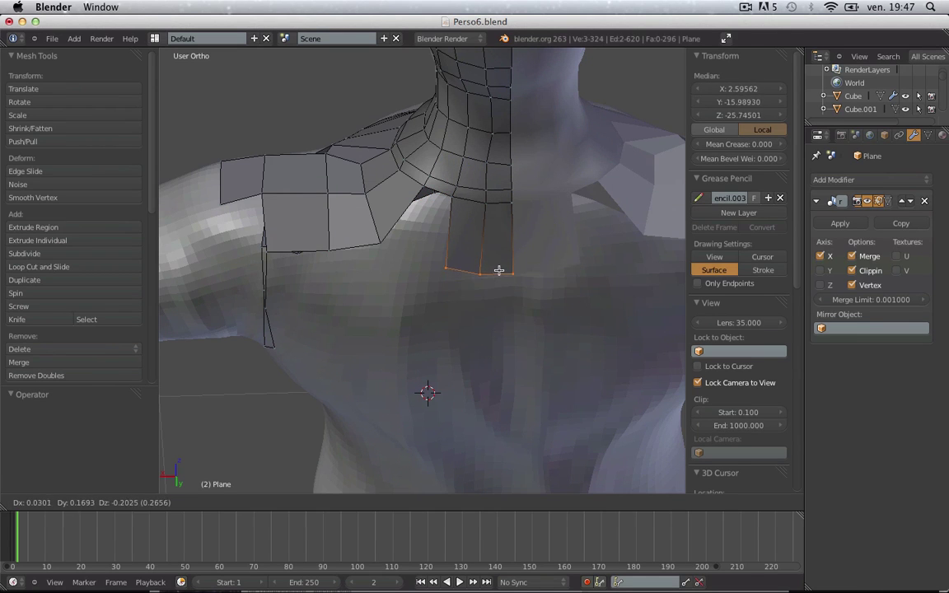
{"action": "left_click", "coordinate": [498, 270]}
{"action": "middle_click_drag", "start_coordinate": [498, 272], "coordinate": [508, 292]}
{"action": "key", "text": "e"}
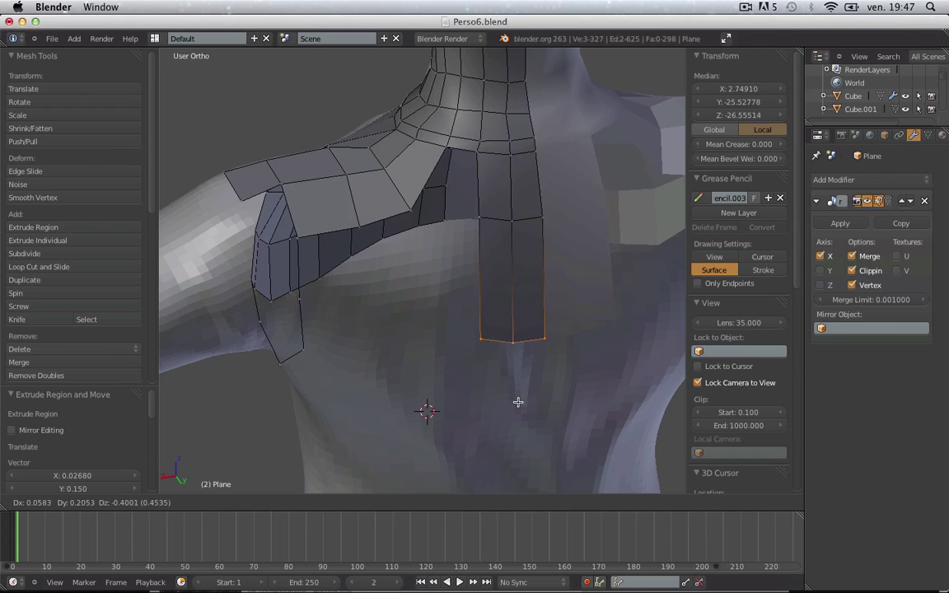
{"action": "left_click", "coordinate": [512, 350]}
{"action": "key", "text": "e"}
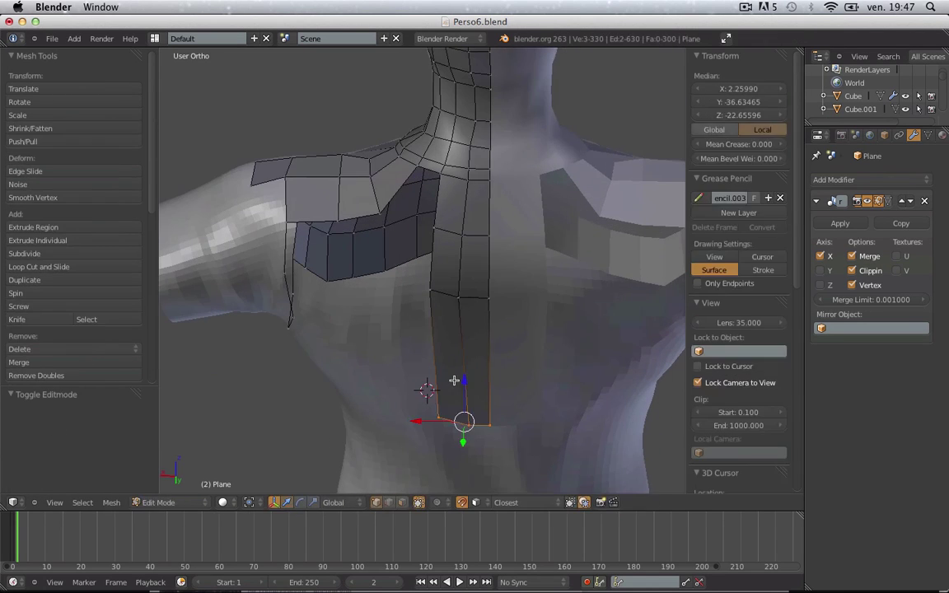
- Fill the gap between the shoulder faces, neck border and spine strip, and reposition the shared corner on the shoulder side
{"action": "key", "text": "a"}
{"action": "middle_click_drag", "start_coordinate": [434, 406], "coordinate": [454, 254]}
{"action": "right_click", "coordinate": [487, 252]}
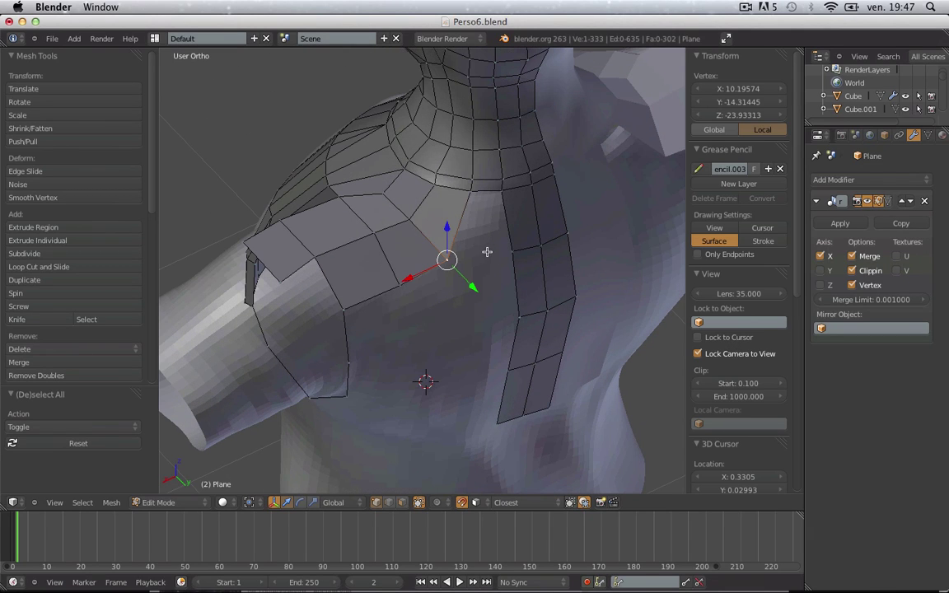
{"action": "right_click", "coordinate": [504, 200], "text": "shift"}
{"action": "right_click", "coordinate": [471, 196], "text": "shift"}
{"action": "key", "text": "f"}
{"action": "key", "text": "a"}
{"action": "right_click", "coordinate": [450, 268]}
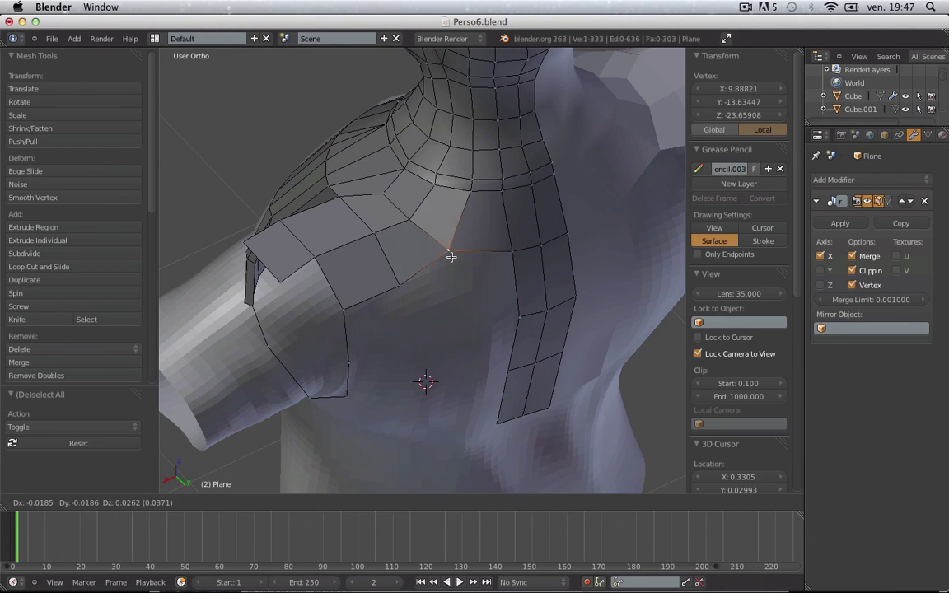
{"action": "left_click", "coordinate": [453, 259]}
{"action": "key", "text": "a"}
- Extrude the shared shoulder corner downward and fill a quad between it and the spine strip's second row
{"action": "middle_click_drag", "start_coordinate": [474, 262], "coordinate": [457, 219]}
{"action": "right_click", "coordinate": [388, 267]}
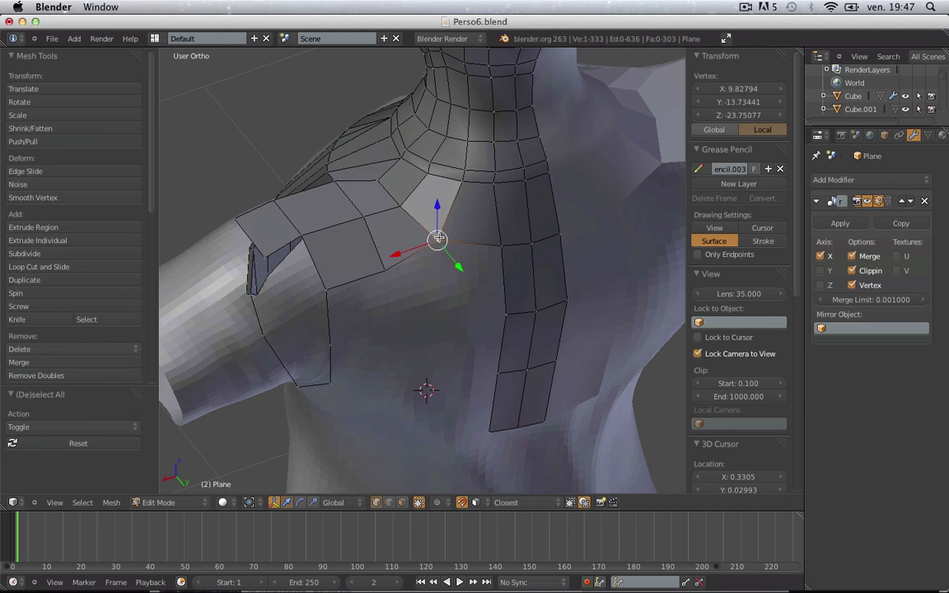
{"action": "key", "text": "e"}
{"action": "left_click", "coordinate": [440, 308]}
{"action": "right_click", "coordinate": [506, 314], "text": "shift"}
{"action": "right_click", "coordinate": [506, 247], "text": "shift"}
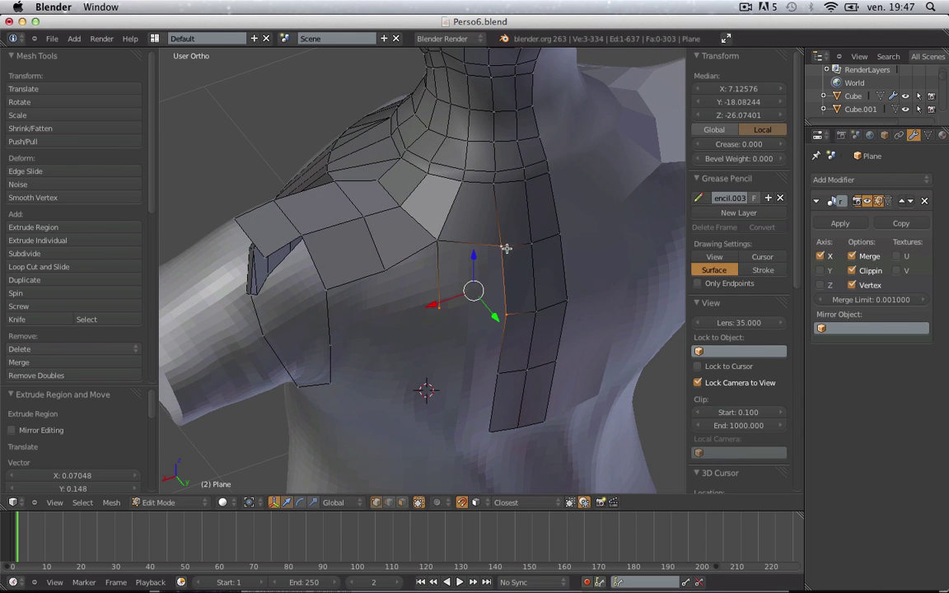
{"action": "key", "text": "f"}
{"action": "key", "text": "a"}
- Move the spine strip's outer and middle vertex columns away from the centre line to widen its faces
{"action": "middle_click_drag", "start_coordinate": [452, 247], "coordinate": [470, 354]}
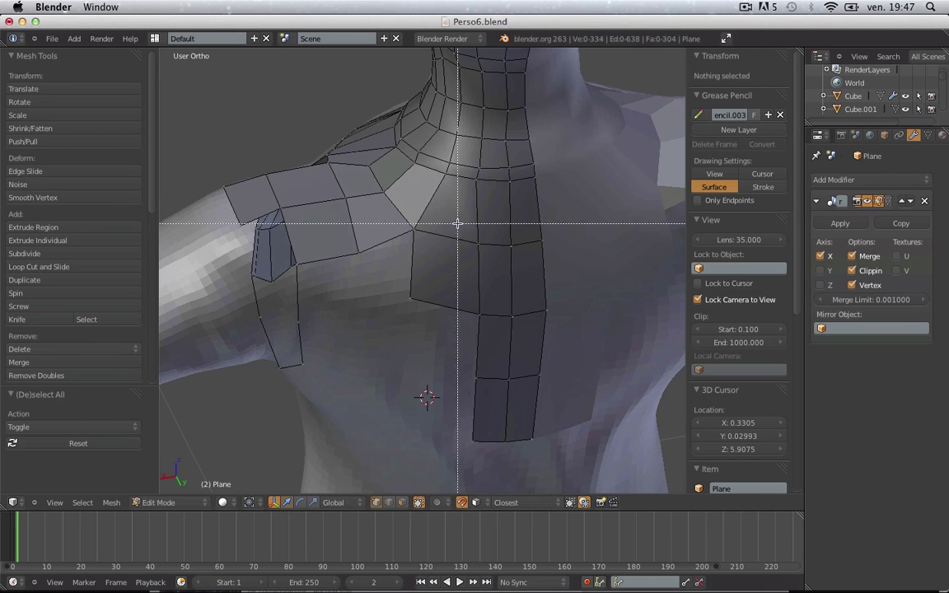
{"action": "left_click_drag", "start_coordinate": [481, 466], "coordinate": [482, 465]}
{"action": "key", "text": "g"}
{"action": "left_click", "coordinate": [465, 463]}
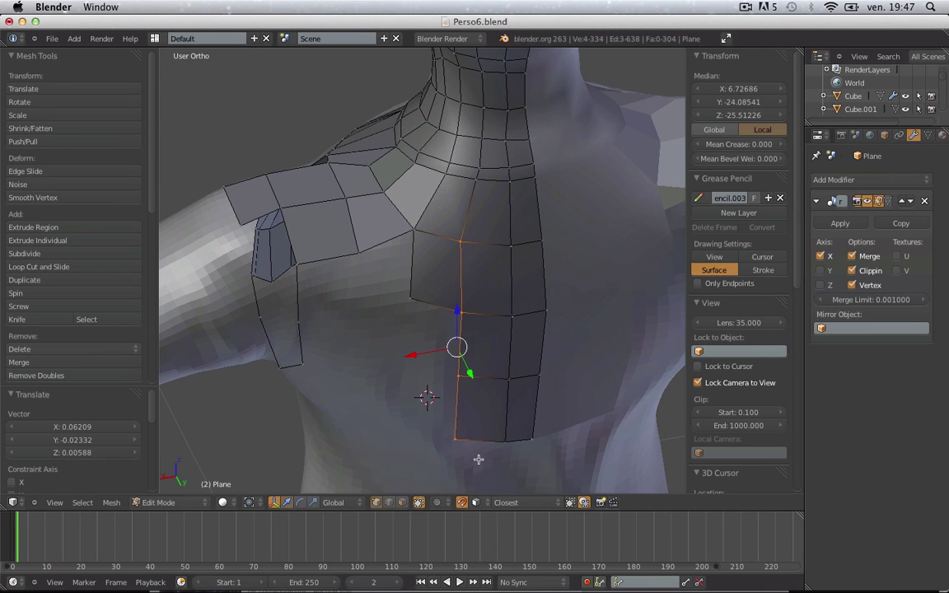
{"action": "key", "text": "a"}
{"action": "left_click_drag", "start_coordinate": [519, 455], "coordinate": [519, 455]}
{"action": "key", "text": "g"}
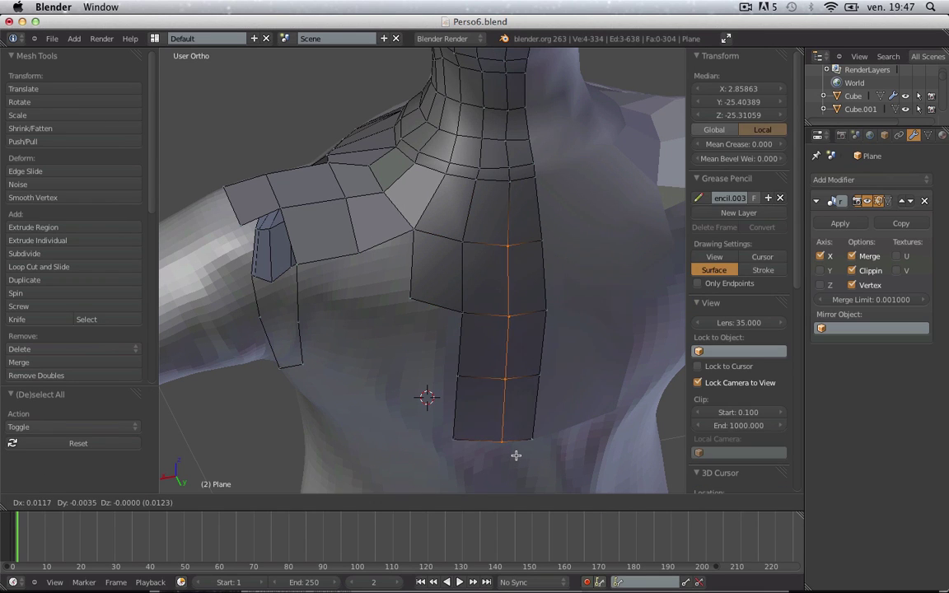
{"action": "left_click", "coordinate": [511, 456]}
{"action": "key", "text": "a"}
- Extrude the shoulder quad's inner lower corner downward and fill a quad against the adjacent back face
{"action": "right_click", "coordinate": [359, 253]}
{"action": "key", "text": "e"}
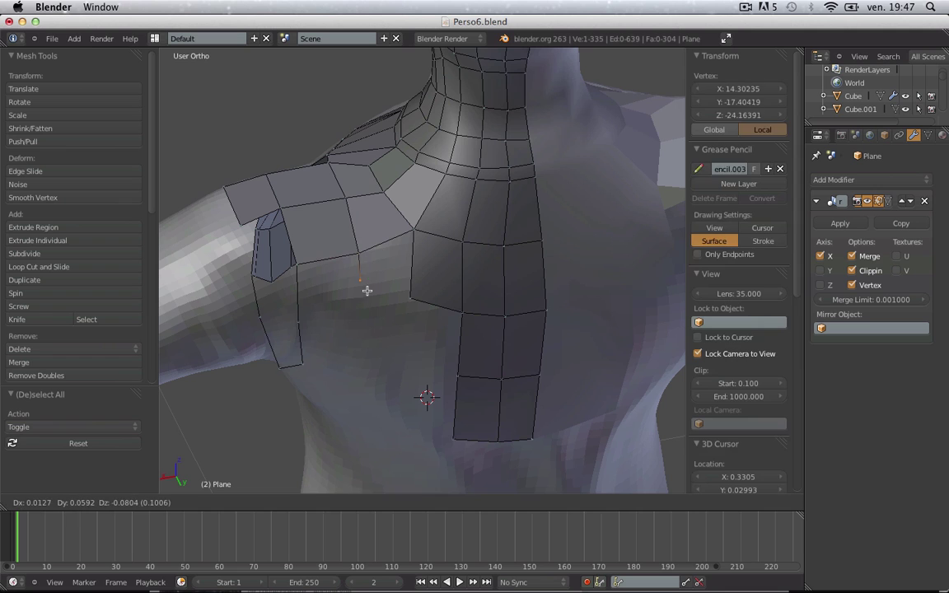
{"action": "left_click", "coordinate": [365, 314]}
{"action": "right_click", "coordinate": [412, 300], "text": "shift"}
{"action": "right_click", "coordinate": [414, 232], "text": "shift"}
{"action": "right_click", "coordinate": [360, 256], "text": "shift"}
{"action": "key", "text": "f"}
{"action": "key", "text": "a"}
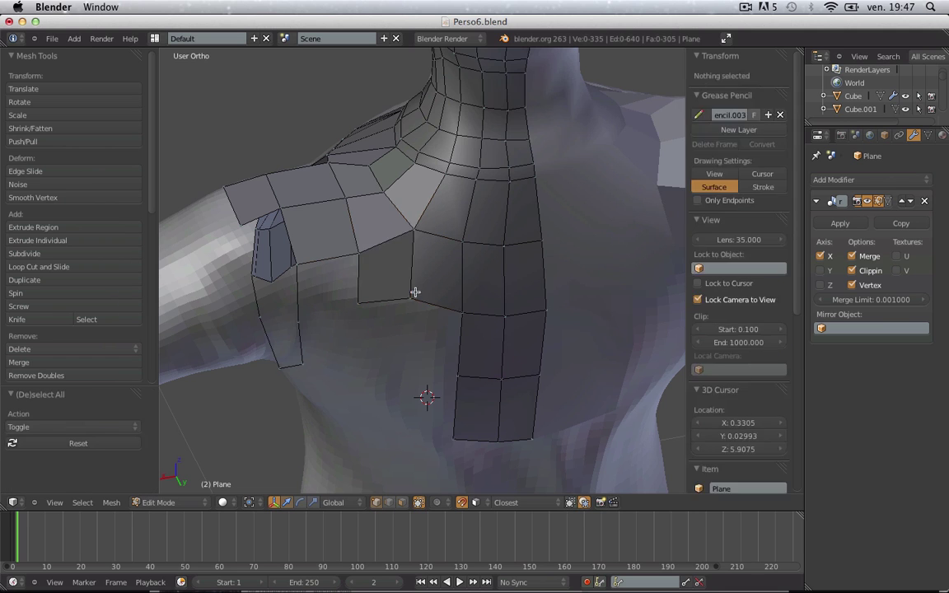
- Adjust the lower corner shared by the two new back quads and extrude it down to fill a quad beside the spine strip's third row
{"action": "right_click", "coordinate": [414, 295]}
{"action": "key", "text": "g"}
{"action": "left_click", "coordinate": [415, 301]}
{"action": "middle_click_drag", "start_coordinate": [418, 349], "coordinate": [423, 278], "text": "shift"}
{"action": "key", "text": "e"}
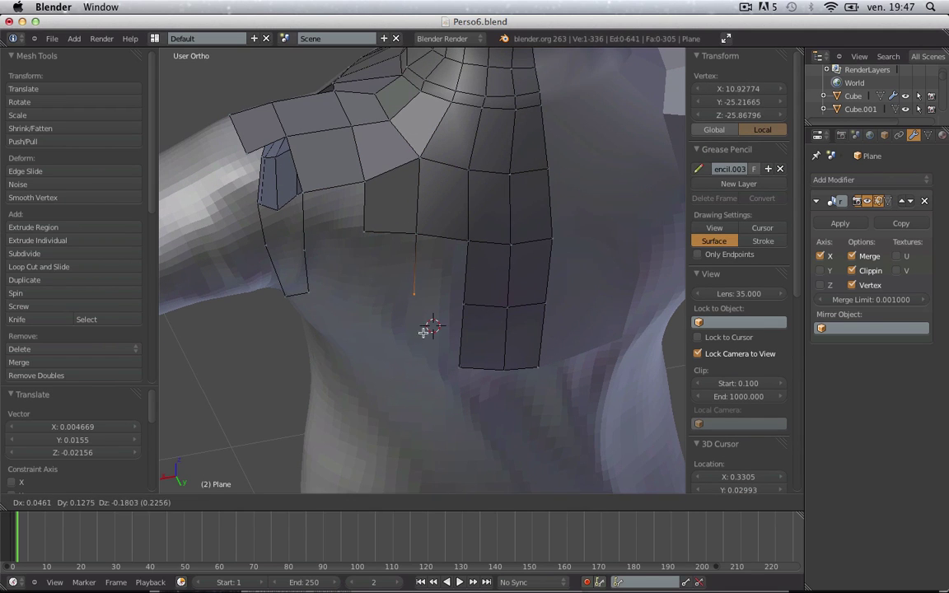
{"action": "left_click", "coordinate": [425, 336]}
{"action": "right_click", "coordinate": [464, 303], "text": "shift"}
{"action": "right_click", "coordinate": [464, 240], "text": "shift"}
{"action": "right_click", "coordinate": [416, 235], "text": "shift"}
{"action": "key", "text": "f"}
{"action": "key", "text": "a"}
- Extrude that column's lowest vertex down, fill a quad beside the spine strip's last row, and align its lower corner
{"action": "right_click", "coordinate": [418, 296]}
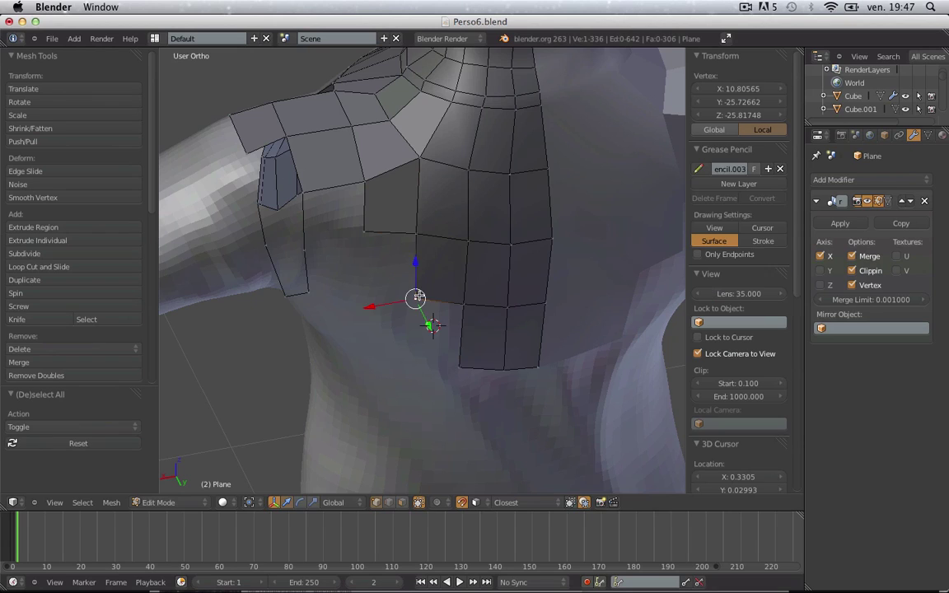
{"action": "left_click", "coordinate": [416, 363]}
{"action": "right_click", "coordinate": [458, 365]}
{"action": "right_click", "coordinate": [458, 309], "text": "shift"}
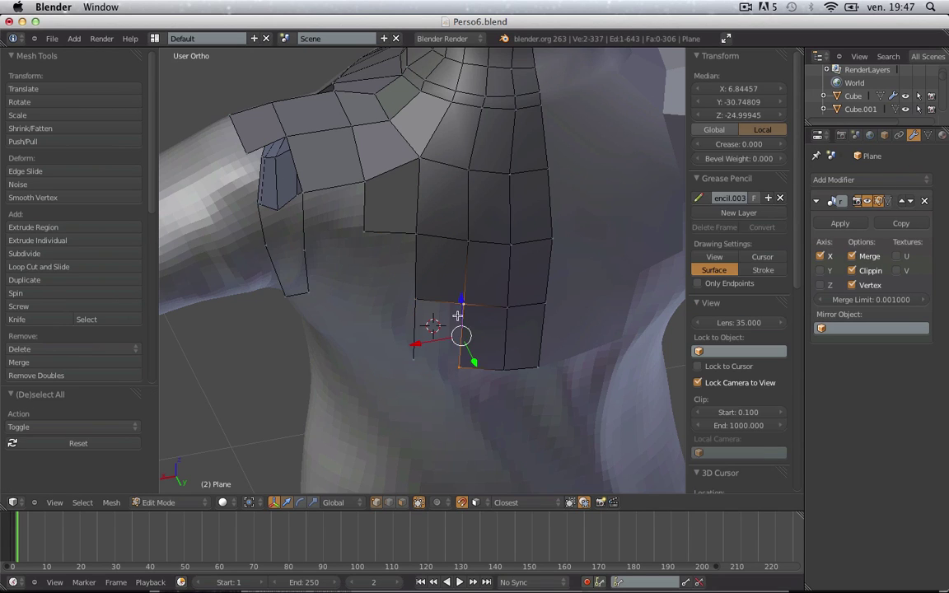
{"action": "key", "text": "f"}
{"action": "right_click", "coordinate": [415, 359]}
{"action": "key", "text": "g"}
{"action": "left_click", "coordinate": [413, 365]}
{"action": "key", "text": "a"}
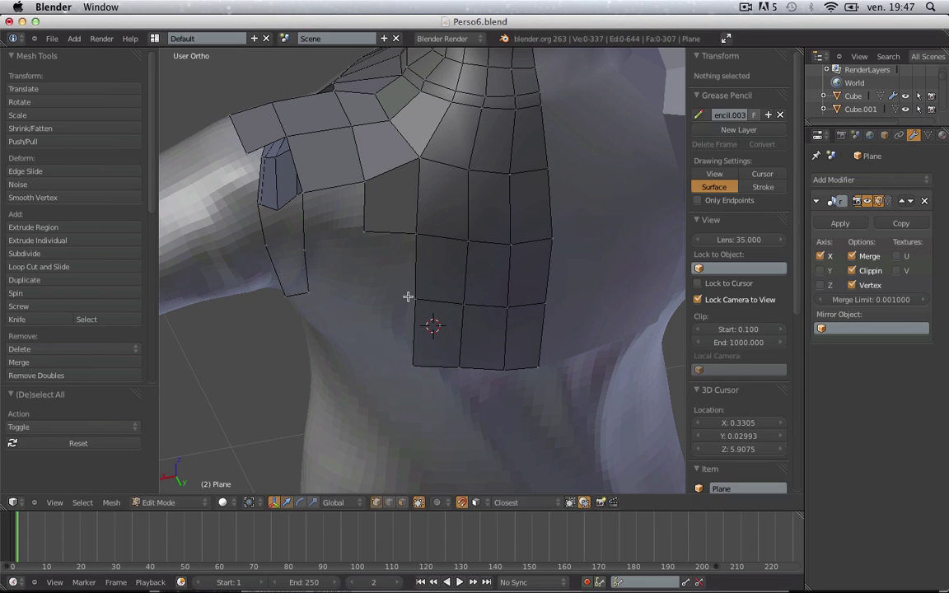
- Extrude the lower corner of the outermost back quad downward and fill a quad beside the third row
{"action": "right_click", "coordinate": [366, 227]}
{"action": "key", "text": "e"}
{"action": "left_click", "coordinate": [366, 285]}
{"action": "right_click", "coordinate": [413, 298], "text": "shift"}
{"action": "right_click", "coordinate": [412, 238], "text": "shift"}
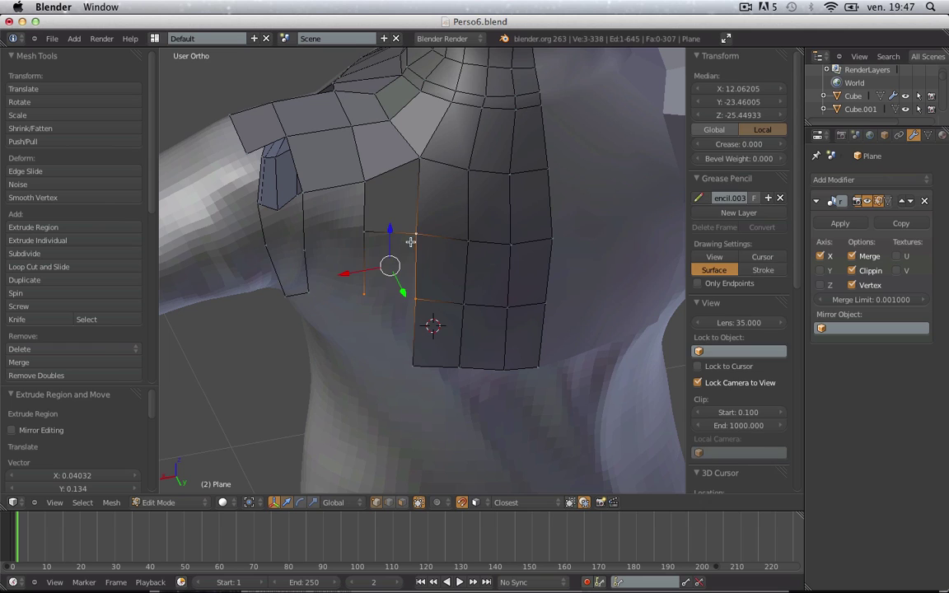
{"action": "key", "text": "a"}
- Extrude the outer column's lowest vertex down again and fill the quad that completes the bottom row of the back patch
{"action": "right_click", "coordinate": [363, 293]}
{"action": "key", "text": "e"}
{"action": "left_click", "coordinate": [359, 369]}
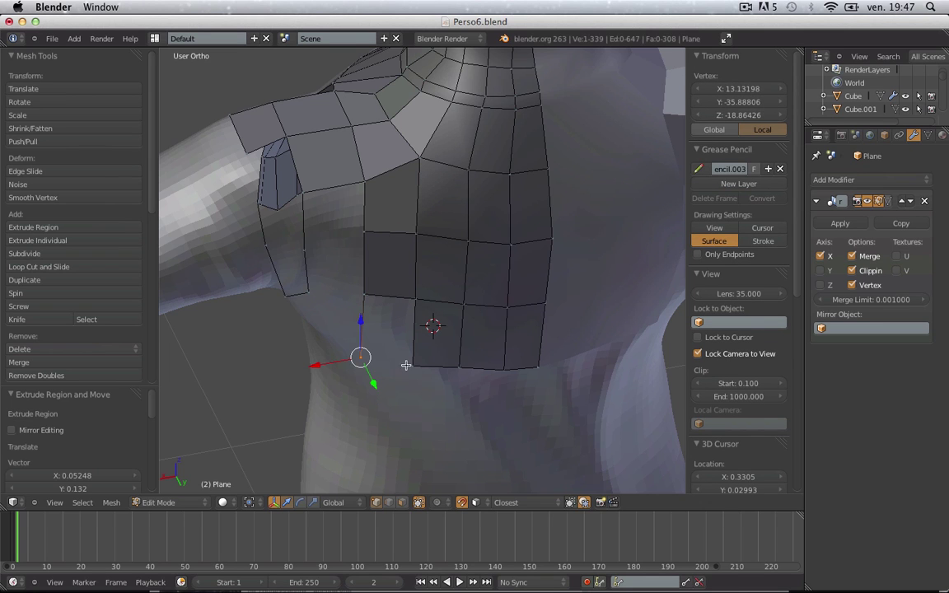
{"action": "left_click_drag", "start_coordinate": [363, 283], "coordinate": [357, 277]}
{"action": "key", "text": "f"}
{"action": "key", "text": "a"}
- Reposition the outermost and a middle vertex along the second row of the back patch to even the spacing
{"action": "middle_click_drag", "start_coordinate": [358, 311], "coordinate": [383, 249]}
{"action": "right_click", "coordinate": [400, 191]}
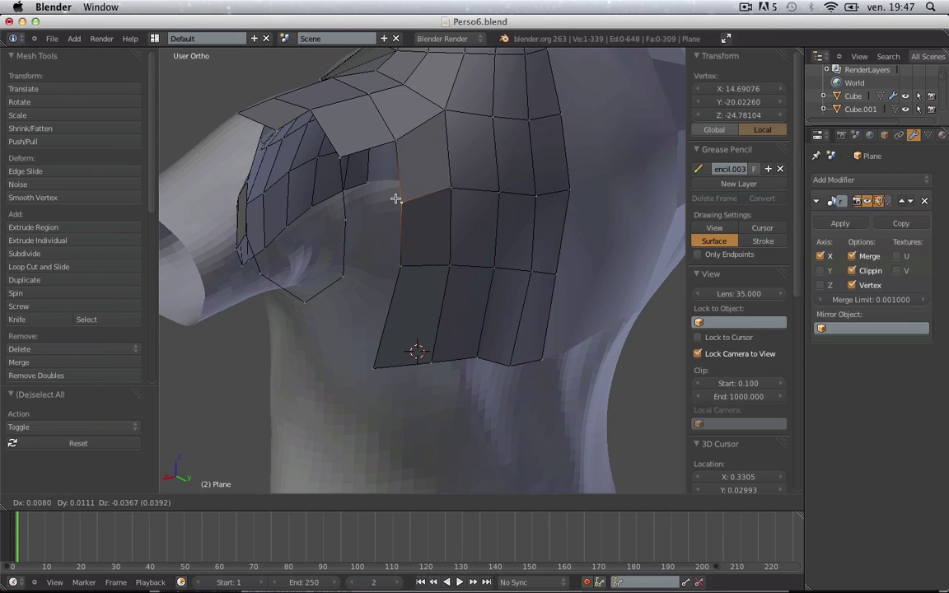
{"action": "left_click", "coordinate": [396, 199]}
{"action": "right_click", "coordinate": [498, 194]}
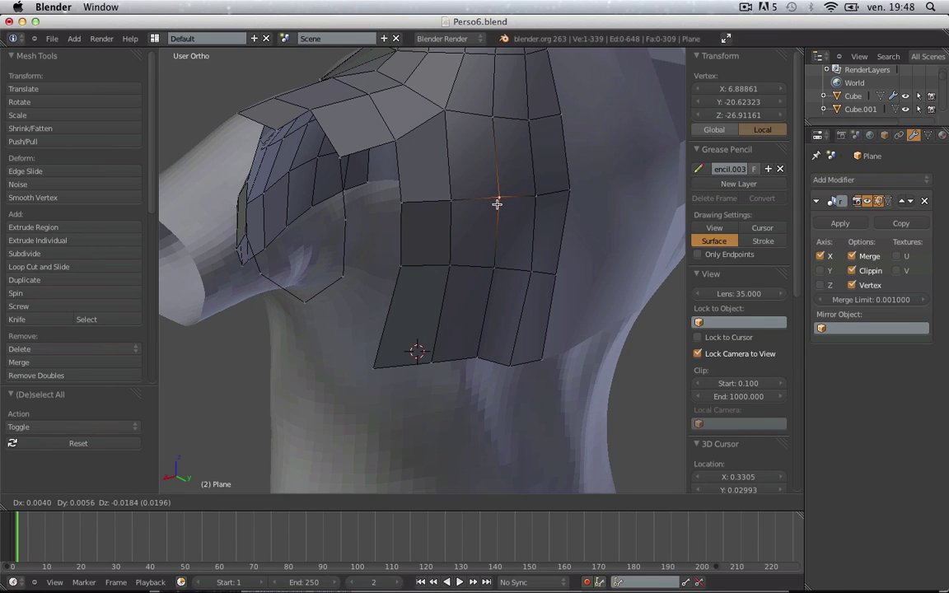
{"action": "left_click", "coordinate": [404, 210]}
- Fill two quads between the arm opening's rear edge and the outer column of the back patch
{"action": "right_click", "coordinate": [346, 177], "text": "shift"}
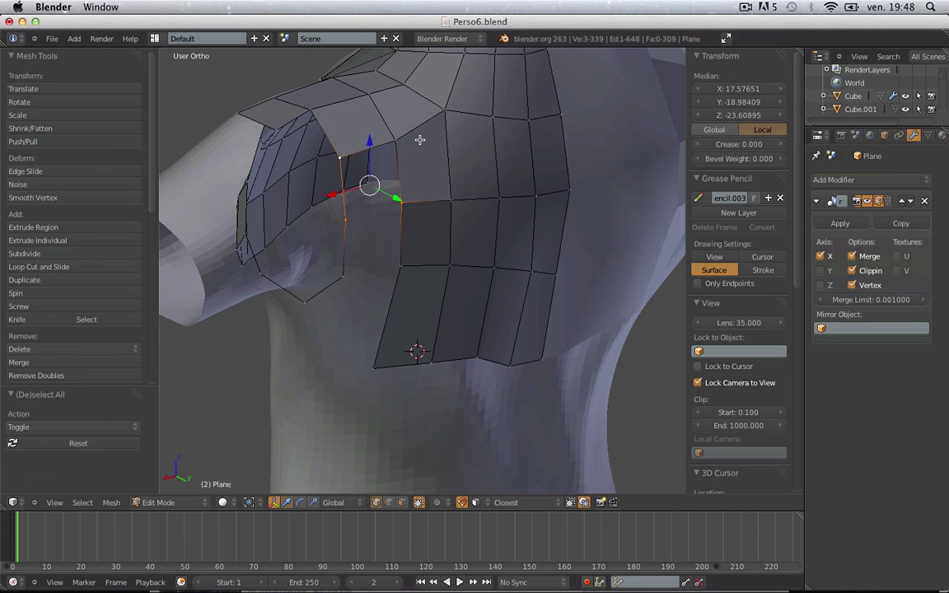
{"action": "key", "text": "f"}
{"action": "middle_click_drag", "start_coordinate": [404, 140], "coordinate": [445, 255]}
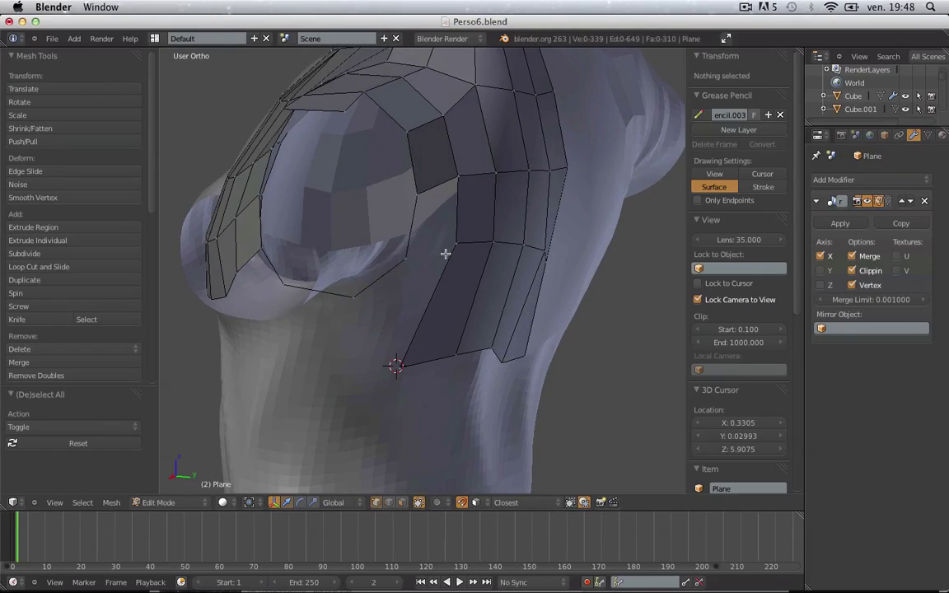
{"action": "right_click", "coordinate": [396, 260]}
{"action": "key", "text": "f"}
{"action": "key", "text": "a"}
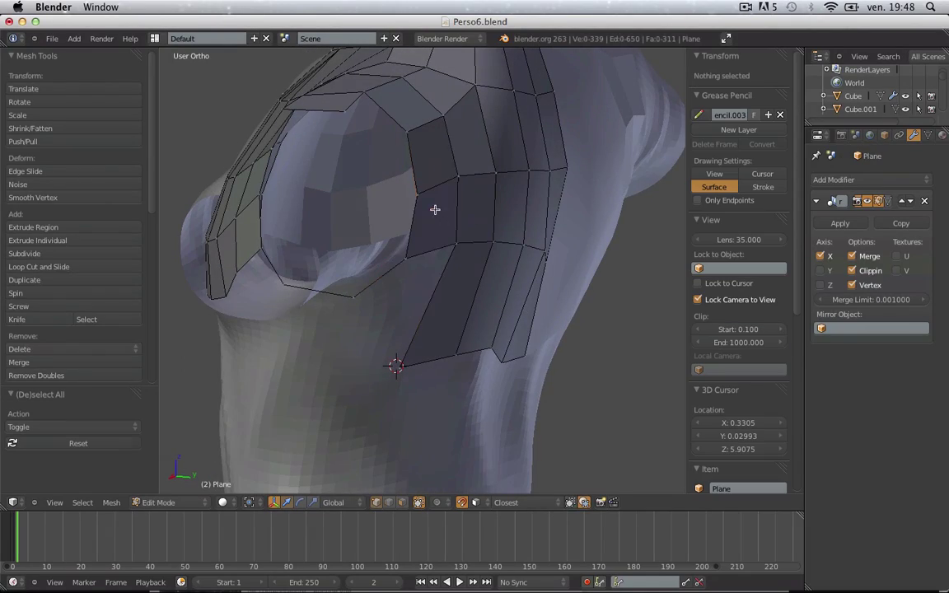
- Add a horizontal loop cut across the bottom row of the back patch
{"action": "middle_click_drag", "start_coordinate": [434, 207], "coordinate": [454, 282]}
{"action": "left_click", "coordinate": [454, 296]}
{"action": "right_click", "coordinate": [454, 296]}
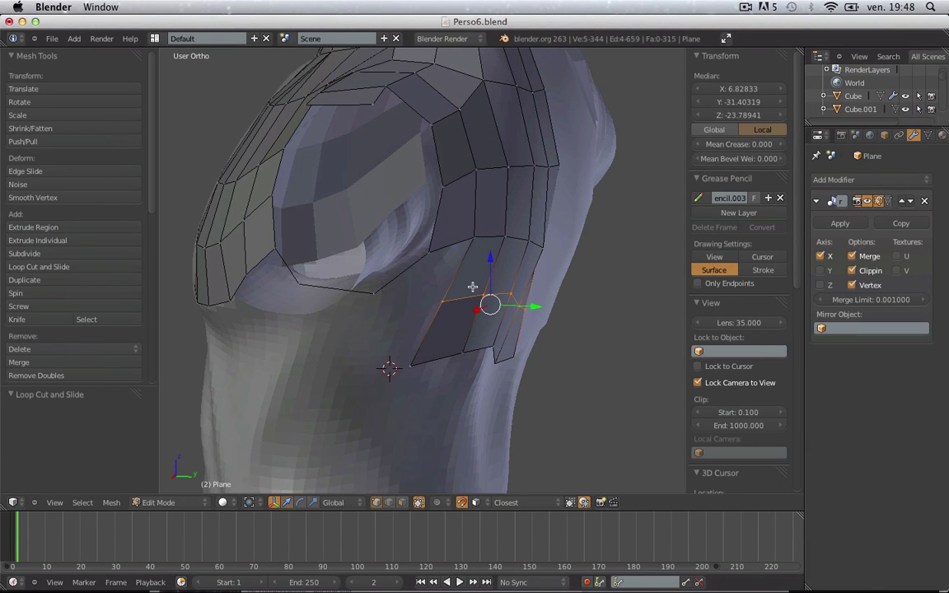
{"action": "middle_click_drag", "start_coordinate": [498, 338], "coordinate": [398, 387]}
{"action": "key", "text": "a"}
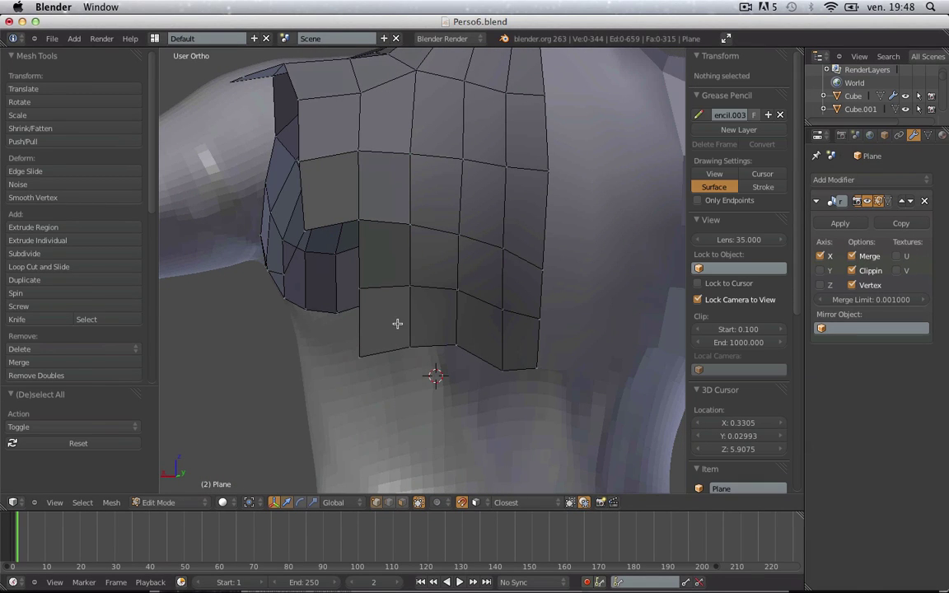
- Move the three outer vertices of the back patch's bottom edge down into line with the ones near the spine
{"action": "right_click", "coordinate": [462, 342]}
{"action": "key", "text": "g"}
{"action": "left_click", "coordinate": [466, 364]}
{"action": "key", "text": "a"}
{"action": "right_click", "coordinate": [422, 339]}
{"action": "key", "text": "g"}
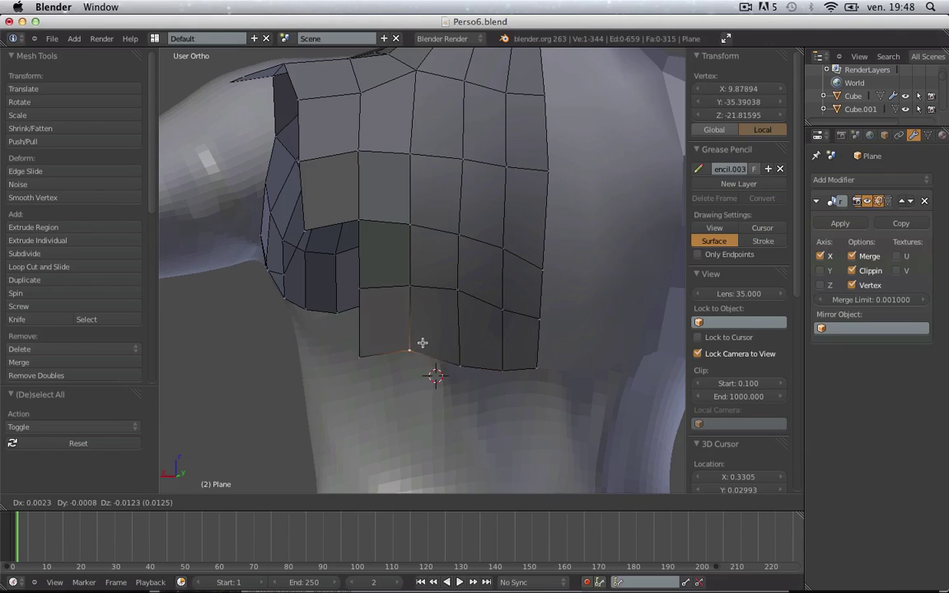
{"action": "left_click", "coordinate": [430, 357]}
{"action": "key", "text": "a"}
{"action": "right_click", "coordinate": [370, 359]}
{"action": "key", "text": "g"}
{"action": "left_click", "coordinate": [379, 369]}
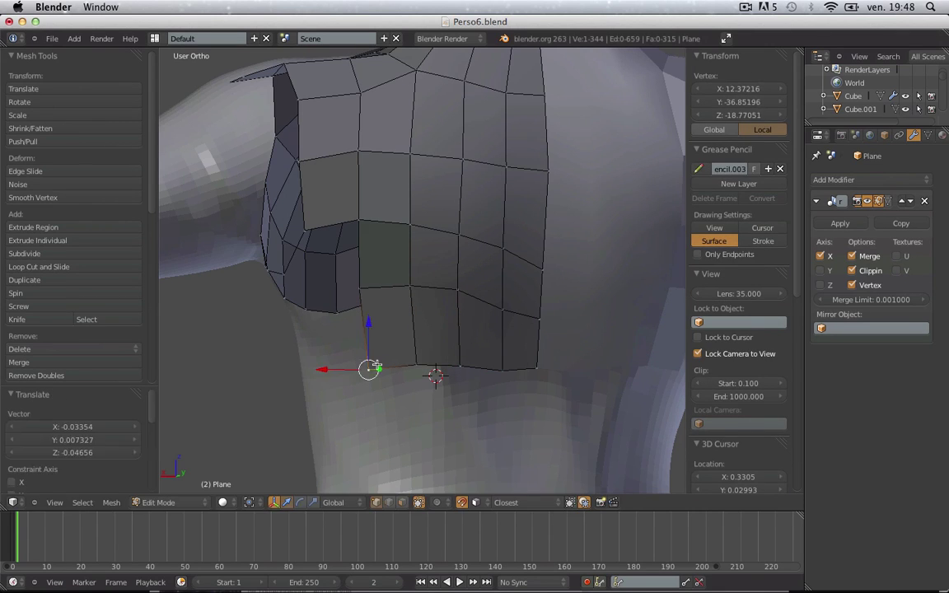
- Lower the three outer vertices of the new edge loop to even out the two bottom rows
{"action": "key", "text": "a"}
{"action": "right_click", "coordinate": [365, 296]}
{"action": "key", "text": "g"}
{"action": "left_click", "coordinate": [365, 307]}
{"action": "right_click", "coordinate": [405, 286]}
{"action": "key", "text": "g"}
{"action": "left_click", "coordinate": [409, 298]}
{"action": "key", "text": "a"}
{"action": "right_click", "coordinate": [449, 295]}
{"action": "key", "text": "g"}
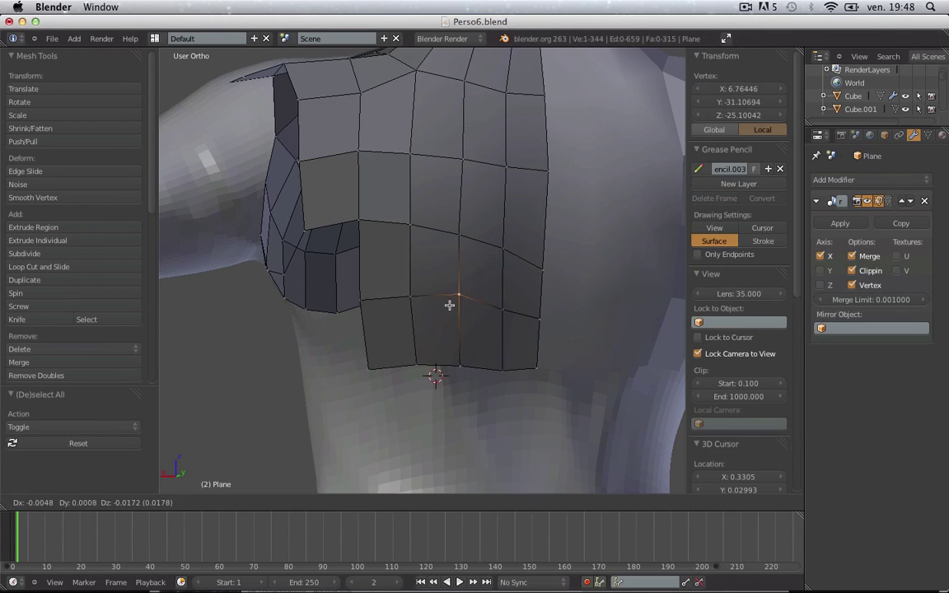
{"action": "left_click", "coordinate": [450, 309]}
- Align the vertex beside the spine in the row above the new edge loop
{"action": "scroll", "coordinate": [506, 271], "scroll_direction": "down", "scroll_amount": 2}
{"action": "key", "text": "a"}
{"action": "right_click", "coordinate": [505, 254]}
{"action": "key", "text": "g"}
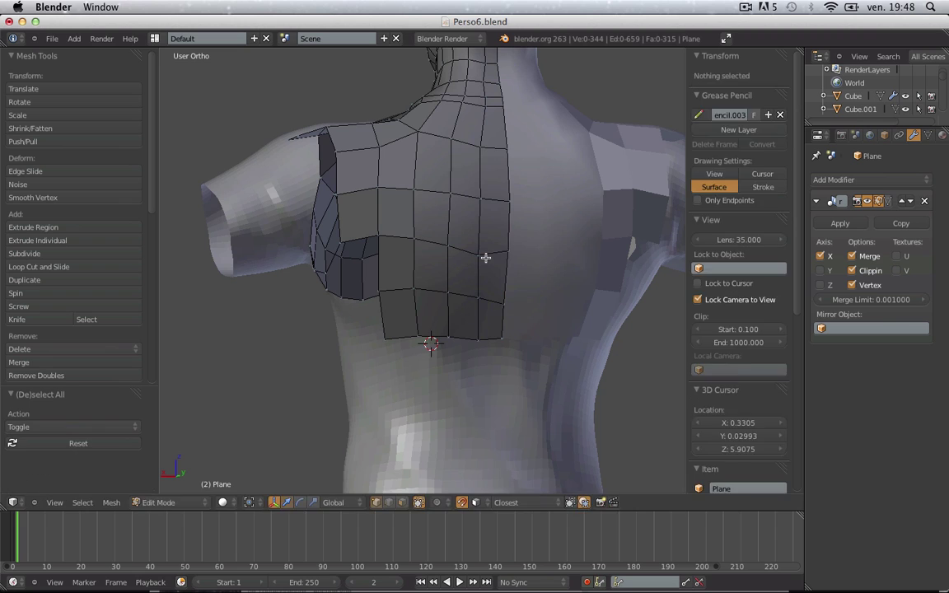
{"action": "left_click", "coordinate": [484, 250]}
- Fill a quad joining the bottom of the arm opening to the outer edge of the back patch
{"action": "key", "text": "Tab"}
{"action": "scroll", "coordinate": [416, 301], "scroll_direction": "down", "scroll_amount": 4}
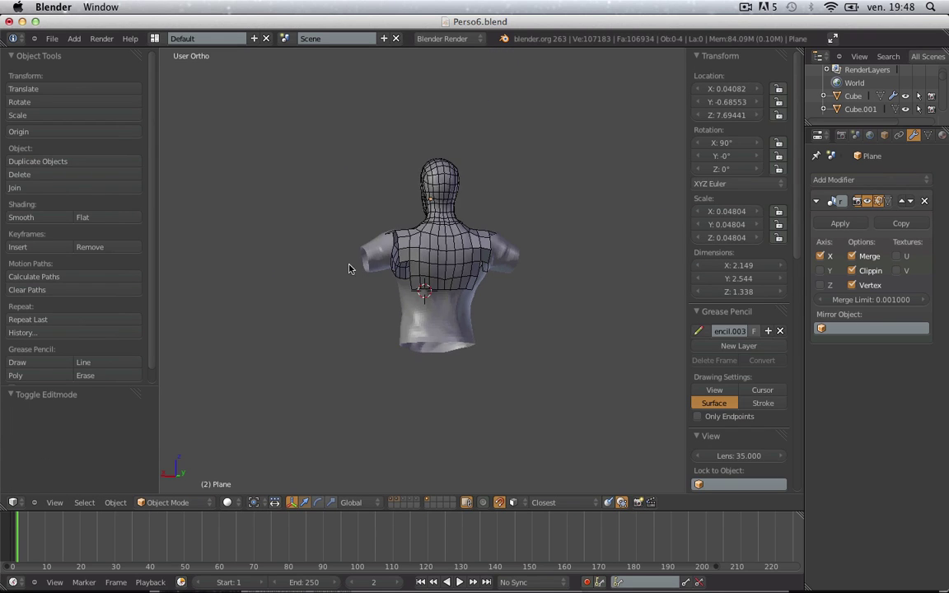
{"action": "middle_click_drag", "start_coordinate": [271, 288], "coordinate": [447, 285]}
{"action": "key", "text": "Tab"}
{"action": "scroll", "coordinate": [371, 288], "scroll_direction": "up", "scroll_amount": 3}
{"action": "scroll", "coordinate": [447, 285], "scroll_direction": "up", "scroll_amount": 3}
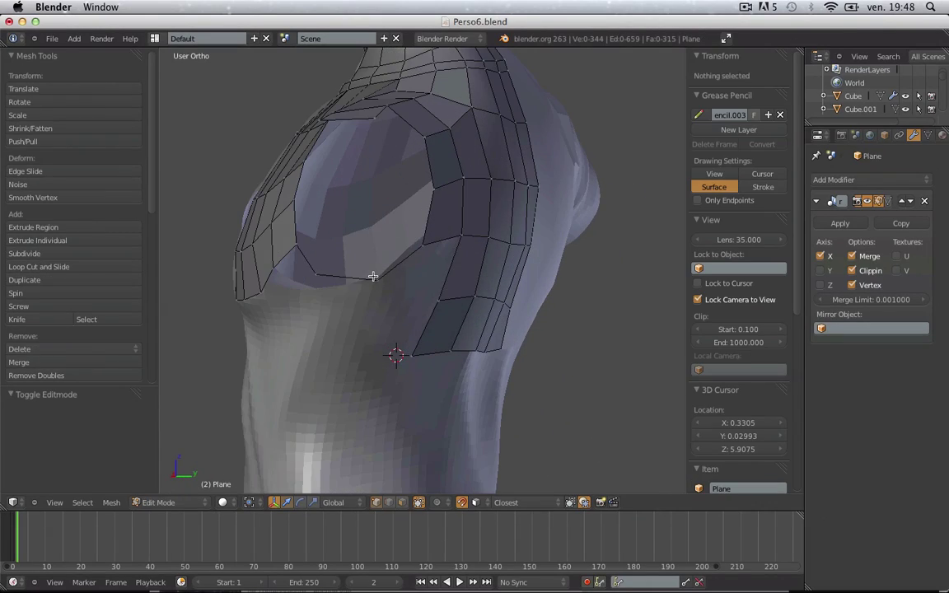
{"action": "right_click", "coordinate": [377, 280]}
{"action": "right_click", "coordinate": [439, 301], "text": "shift"}
{"action": "right_click", "coordinate": [461, 237], "text": "shift"}
{"action": "right_click", "coordinate": [423, 245], "text": "shift"}
{"action": "key", "text": "f"}
{"action": "key", "text": "a"}
- Extrude the chest patch's lower outer corner into two edges running beneath the arm opening toward the back
{"action": "key", "text": "Tab"}
{"action": "scroll", "coordinate": [421, 251], "scroll_direction": "down", "scroll_amount": 4}
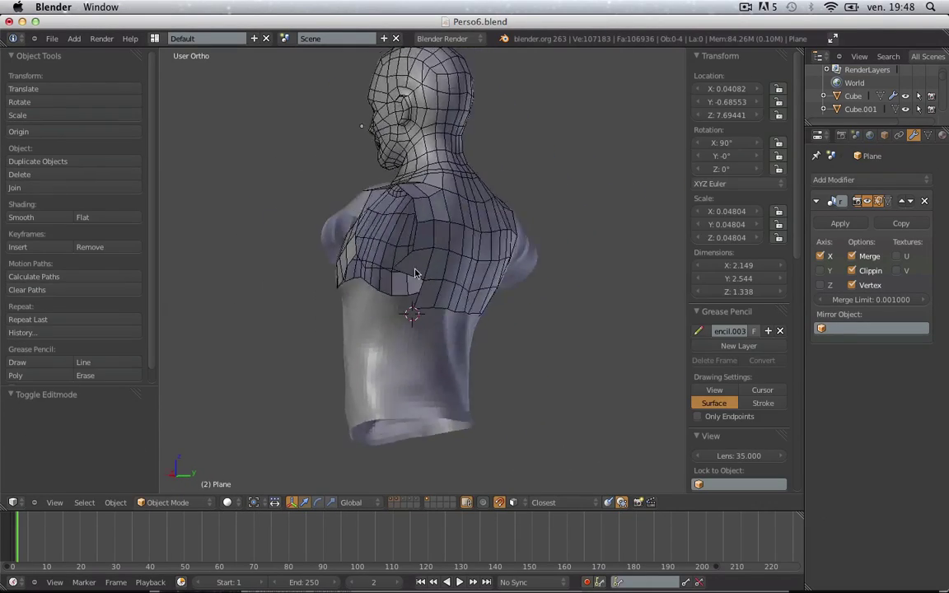
{"action": "middle_click_drag", "start_coordinate": [415, 282], "coordinate": [476, 251]}
{"action": "key", "text": "Tab"}
{"action": "scroll", "coordinate": [476, 251], "scroll_direction": "up", "scroll_amount": 3}
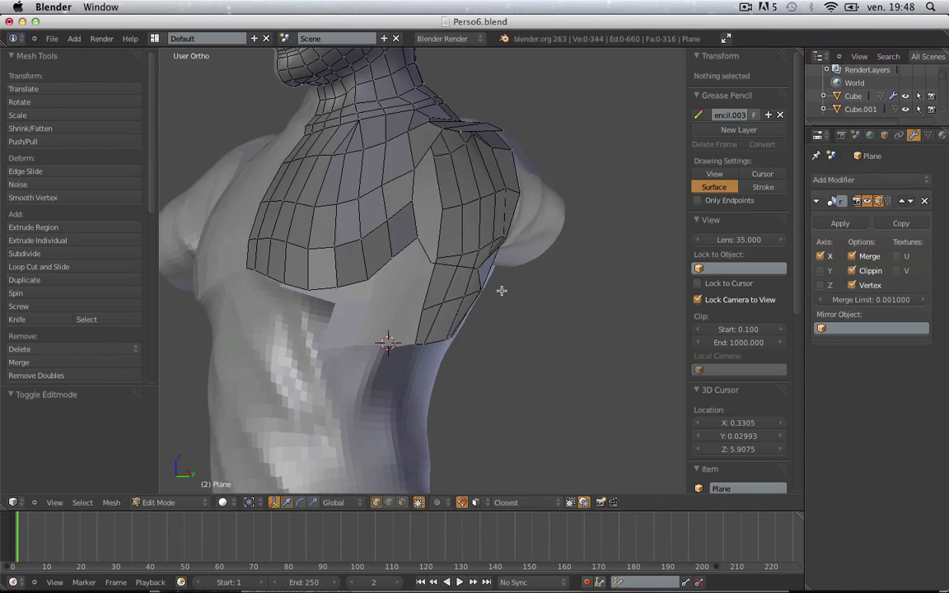
{"action": "key", "text": "a"}
{"action": "key", "text": "a"}
{"action": "middle_click_drag", "start_coordinate": [400, 291], "coordinate": [398, 322]}
{"action": "right_click", "coordinate": [400, 291]}
{"action": "key", "text": "e"}
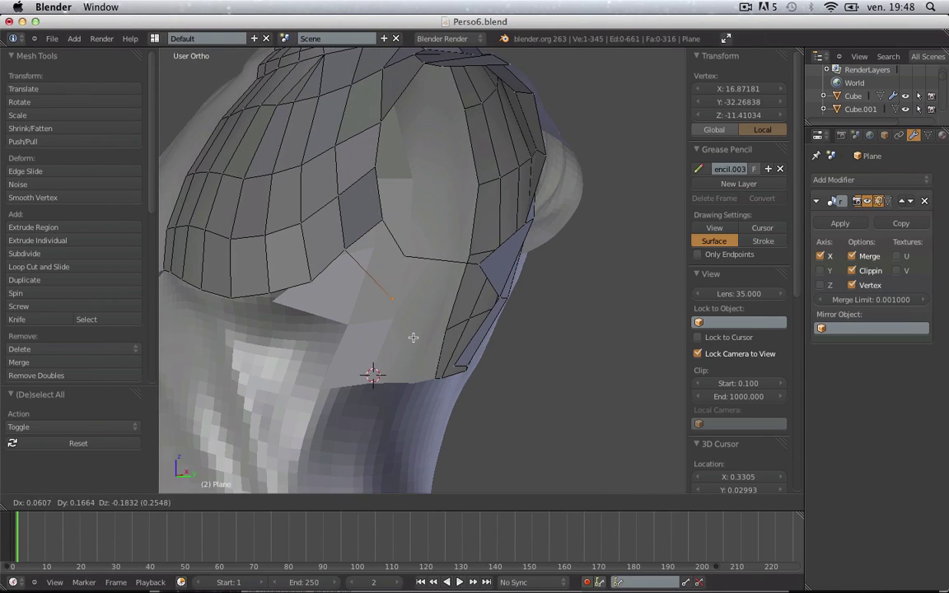
{"action": "left_click", "coordinate": [412, 337]}
{"action": "middle_click_drag", "start_coordinate": [492, 345], "coordinate": [421, 337]}
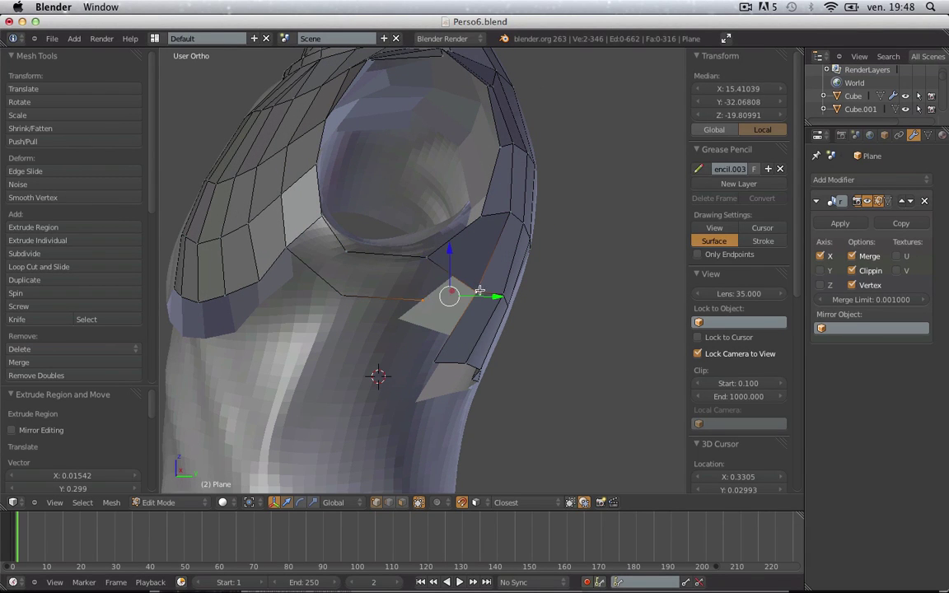
- Fill the underarm strip between chest and back with a triangle and two quads
{"action": "right_click", "coordinate": [435, 261], "text": "shift"}
{"action": "key", "text": "f"}
{"action": "key", "text": "a"}
{"action": "right_click", "coordinate": [421, 297]}
{"action": "right_click", "coordinate": [422, 259], "text": "shift"}
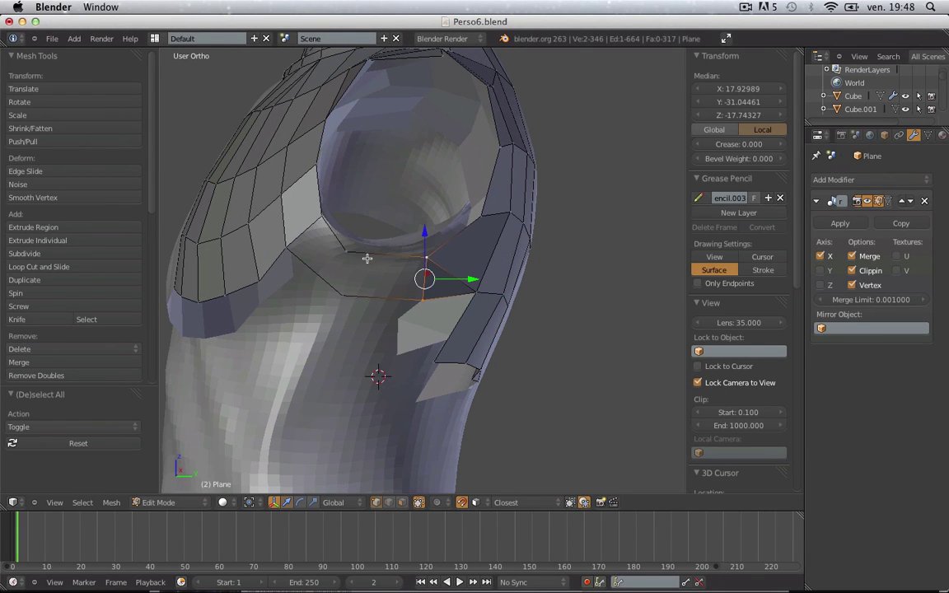
{"action": "key", "text": "f"}
{"action": "key", "text": "a"}
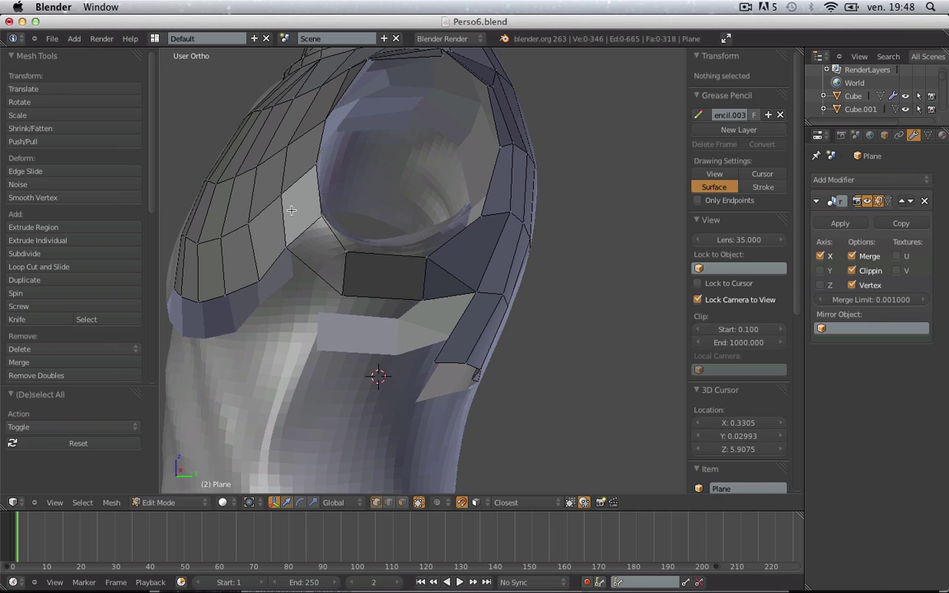
{"action": "left_click_drag", "start_coordinate": [378, 292], "coordinate": [388, 315]}
{"action": "key", "text": "f"}
- Move the vertex where the underarm strip meets the back patch slightly upward
{"action": "key", "text": "Tab"}
{"action": "scroll", "coordinate": [383, 315], "scroll_direction": "down", "scroll_amount": 3}
{"action": "middle_click_drag", "start_coordinate": [481, 336], "coordinate": [383, 336]}
{"action": "scroll", "coordinate": [383, 335], "scroll_direction": "up", "scroll_amount": 2}
{"action": "key", "text": "Tab"}
{"action": "key", "text": "a"}
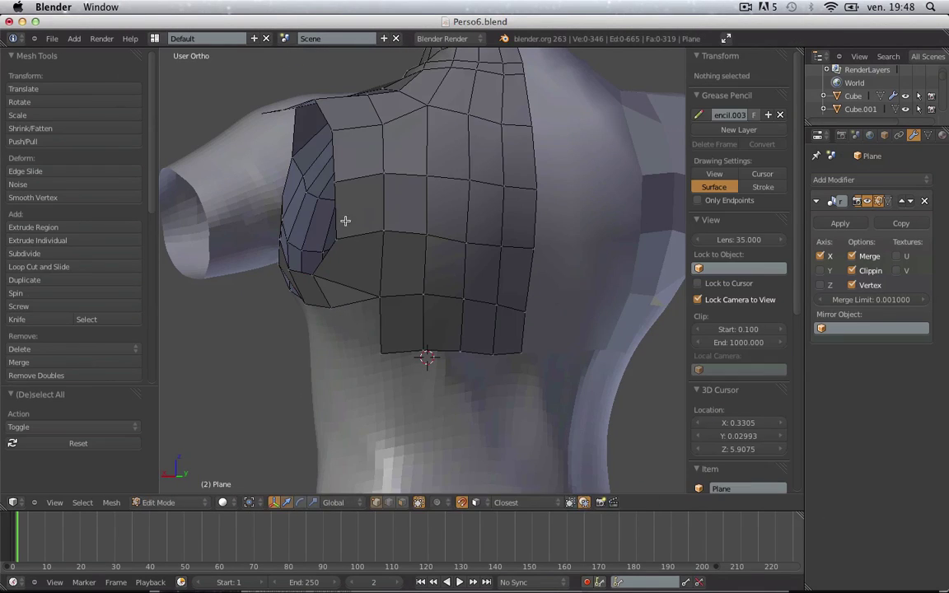
{"action": "right_click", "coordinate": [339, 333]}
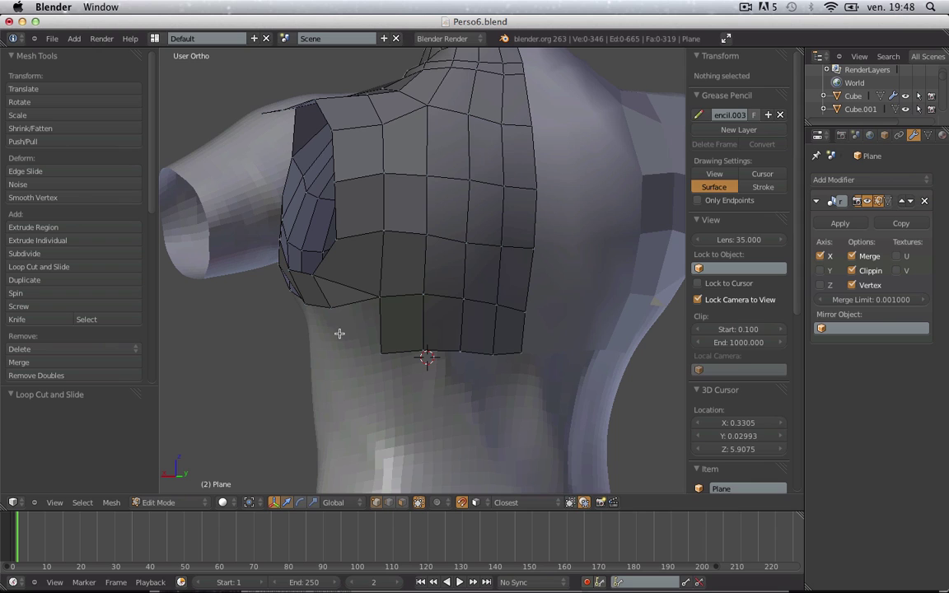
{"action": "right_click", "coordinate": [376, 297]}
{"action": "key", "text": "a"}
{"action": "right_click", "coordinate": [378, 297]}
{"action": "key", "text": "g"}
{"action": "left_click", "coordinate": [376, 284]}
{"action": "key", "text": "Tab"}
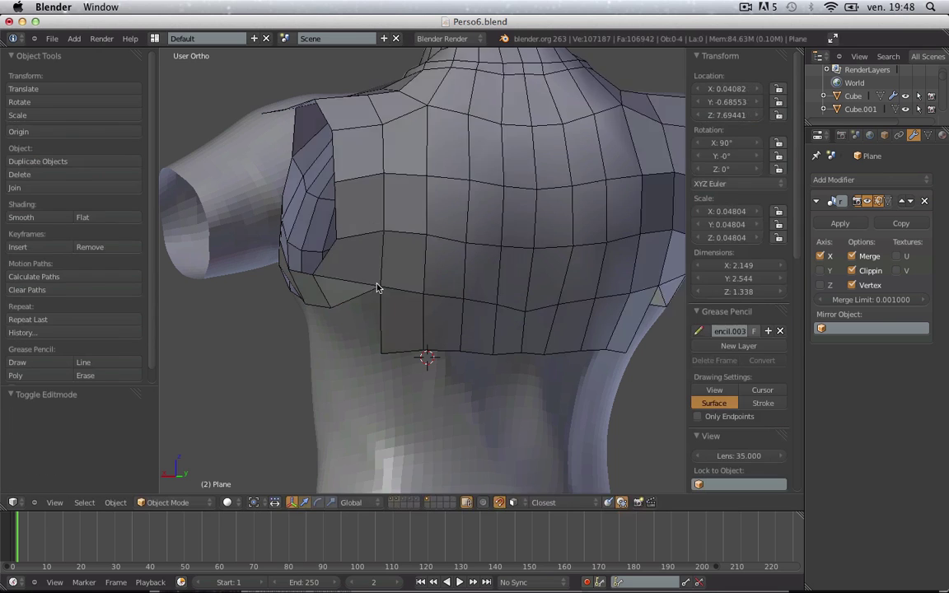
- Adjust the lower vertex at the back end of the underarm strip on the sculpt surface
{"action": "scroll", "coordinate": [376, 287], "scroll_direction": "down", "scroll_amount": 5}
{"action": "middle_click_drag", "start_coordinate": [372, 331], "coordinate": [479, 318]}
{"action": "middle_click_drag", "start_coordinate": [541, 328], "coordinate": [413, 328]}
{"action": "scroll", "coordinate": [401, 338], "scroll_direction": "up", "scroll_amount": 3}
{"action": "key", "text": "Tab"}
{"action": "scroll", "coordinate": [360, 294], "scroll_direction": "up", "scroll_amount": 4}
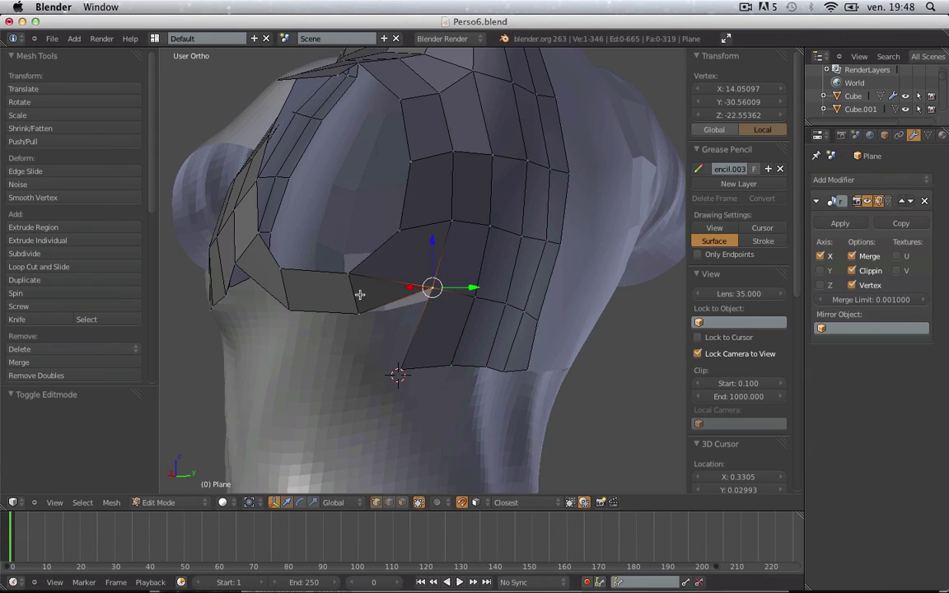
{"action": "left_click", "coordinate": [342, 342]}
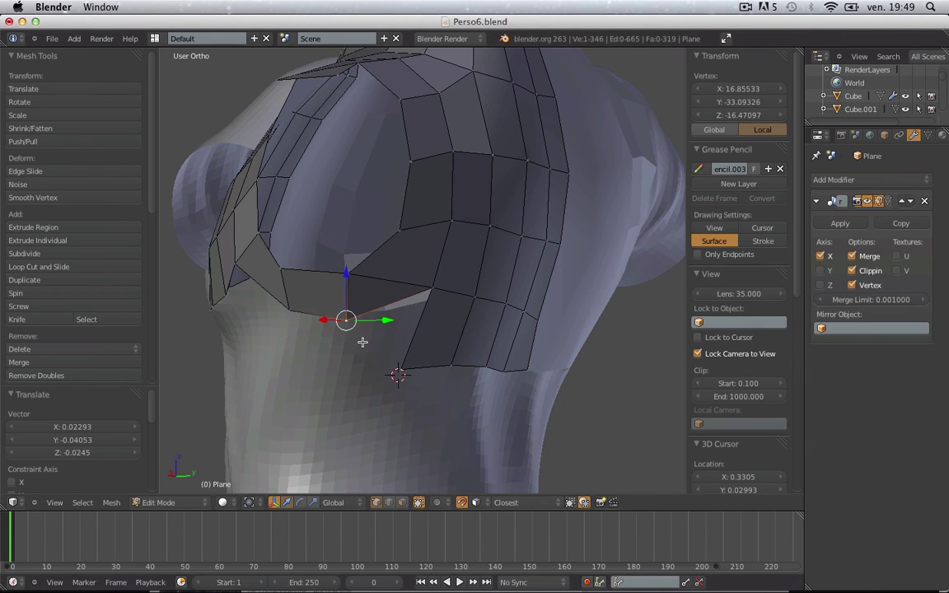
- Delete the underarm triangle's lower diagonal edge and fill a quad reaching the back patch's lower outer corner
{"action": "right_click", "coordinate": [433, 287], "text": "shift"}
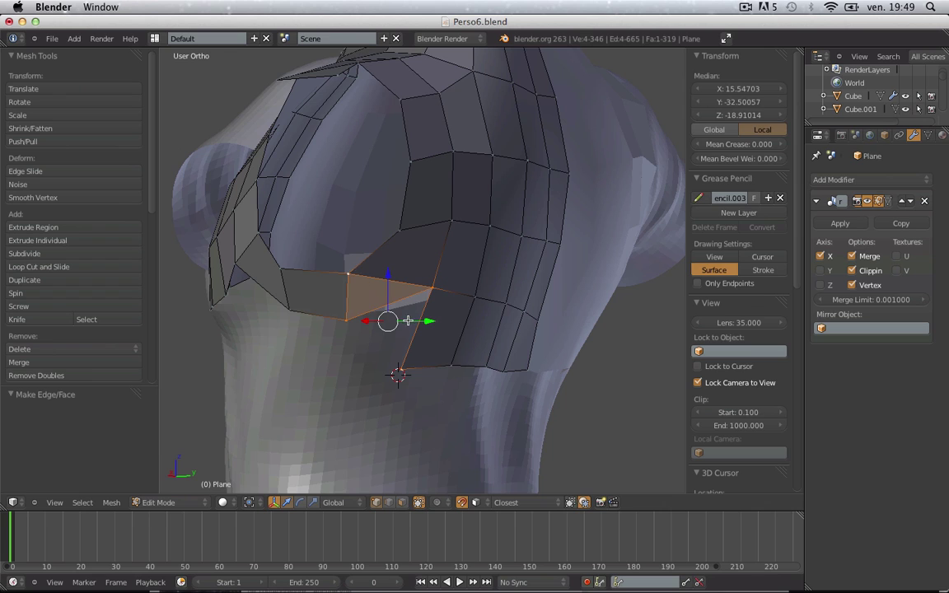
{"action": "key", "text": "a"}
{"action": "left_click", "coordinate": [381, 323]}
{"action": "right_click", "coordinate": [381, 307]}
{"action": "key", "text": "x"}
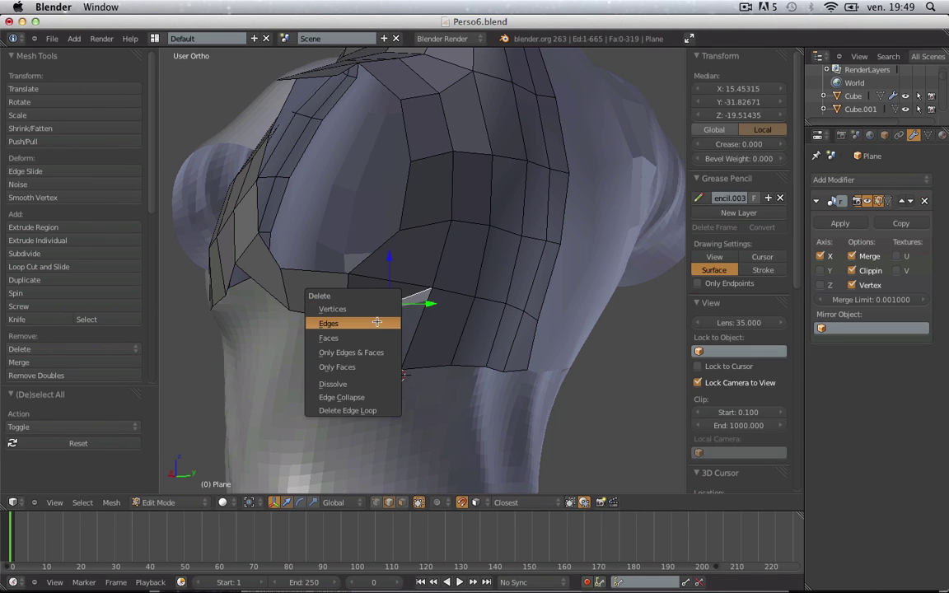
{"action": "left_click", "coordinate": [376, 323]}
{"action": "key", "text": "a"}
{"action": "right_click", "coordinate": [354, 289]}
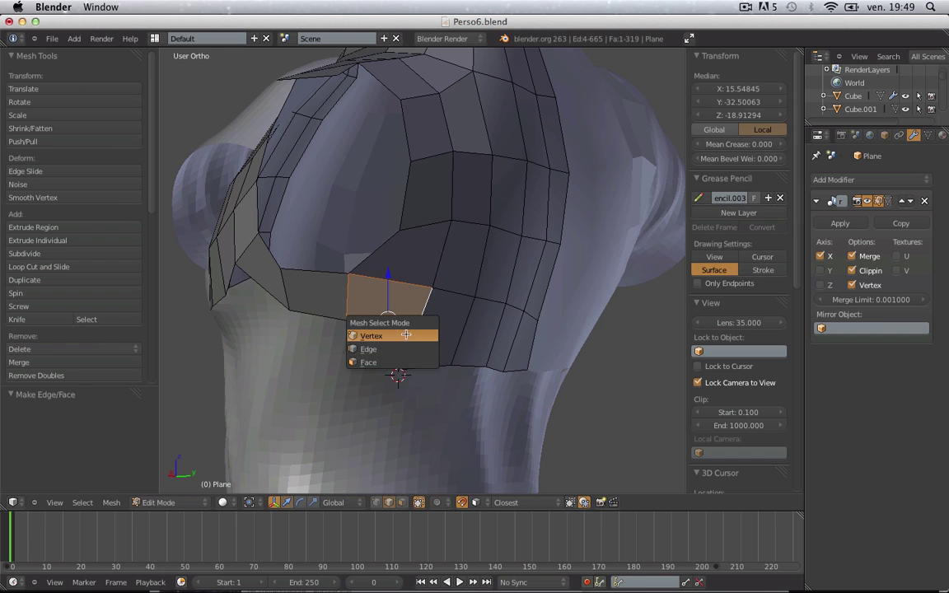
{"action": "left_click", "coordinate": [406, 335]}
- Raise the back patch's lower outer corner to smooth the transition into the underarm strip
{"action": "key", "text": "a"}
{"action": "middle_click_drag", "start_coordinate": [423, 387], "coordinate": [426, 349]}
{"action": "right_click", "coordinate": [427, 347]}
{"action": "key", "text": "g"}
{"action": "left_click", "coordinate": [428, 339]}
- Shift the two vertices of the edge joining the underarm strip to the back patch outward toward the arm
{"action": "key", "text": "a"}
{"action": "right_click", "coordinate": [384, 280]}
{"action": "right_click", "coordinate": [383, 320], "text": "shift"}
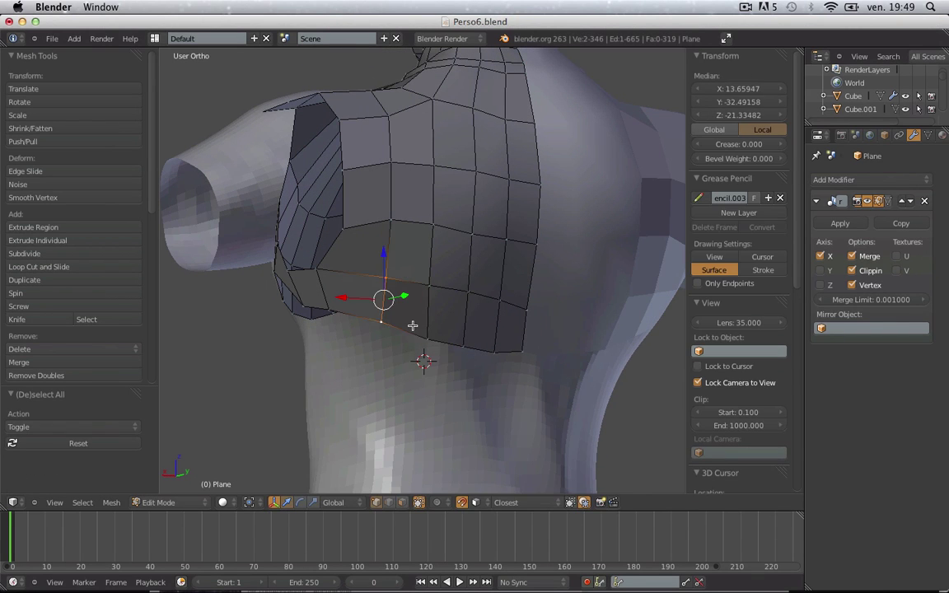
{"action": "key", "text": "g"}
{"action": "left_click", "coordinate": [398, 323]}
{"action": "left_click", "coordinate": [393, 322]}
{"action": "key", "text": "a"}
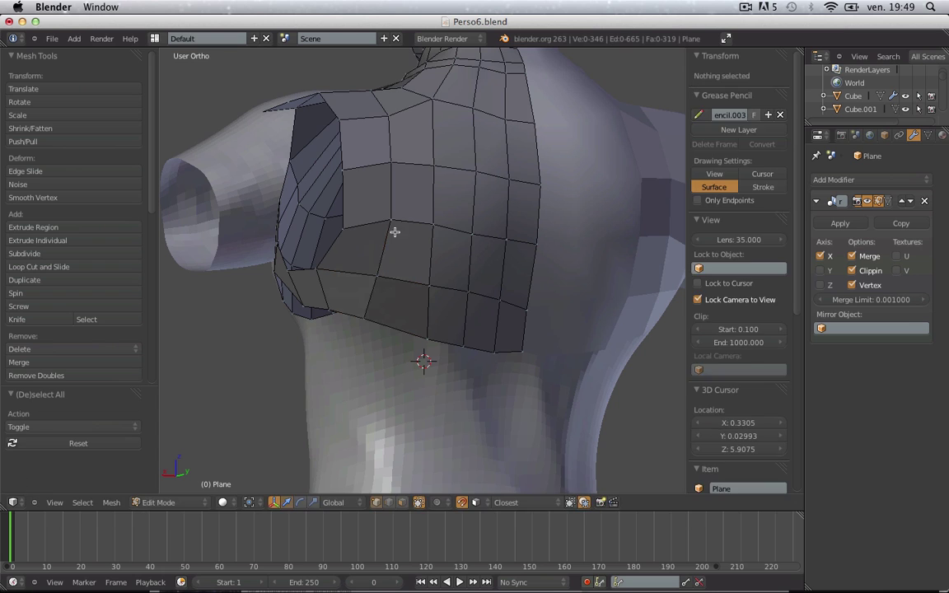
- Adjust two neighbouring outer vertices in the row above the underarm strip to follow the new spacing
{"action": "right_click", "coordinate": [394, 231]}
{"action": "key", "text": "g"}
{"action": "left_click", "coordinate": [390, 227]}
{"action": "key", "text": "a"}
{"action": "middle_click_drag", "start_coordinate": [411, 233], "coordinate": [412, 238]}
{"action": "right_click", "coordinate": [412, 238]}
{"action": "key", "text": "g"}
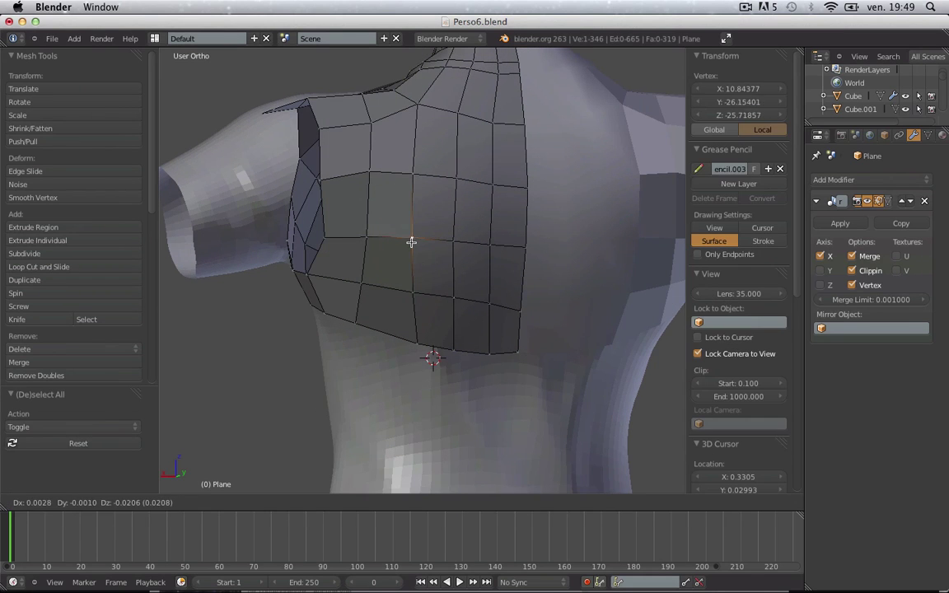
{"action": "left_click", "coordinate": [411, 244]}
- Shift the three lowest vertices of the next back column outward toward the arm
{"action": "key", "text": "a"}
{"action": "right_click", "coordinate": [415, 349]}
{"action": "key", "text": "g"}
{"action": "left_click", "coordinate": [413, 296]}
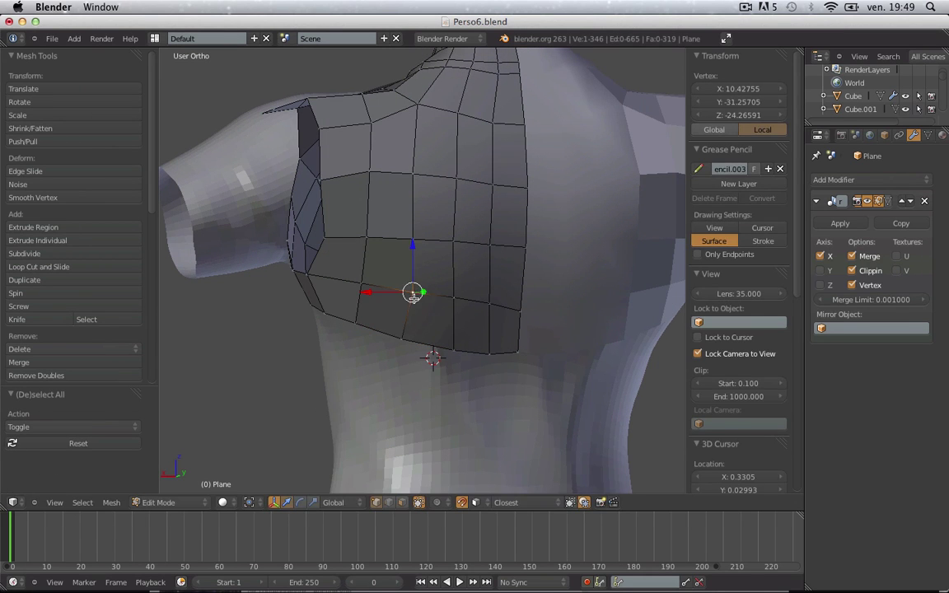
{"action": "left_click", "coordinate": [405, 298]}
{"action": "left_click", "coordinate": [413, 226]}
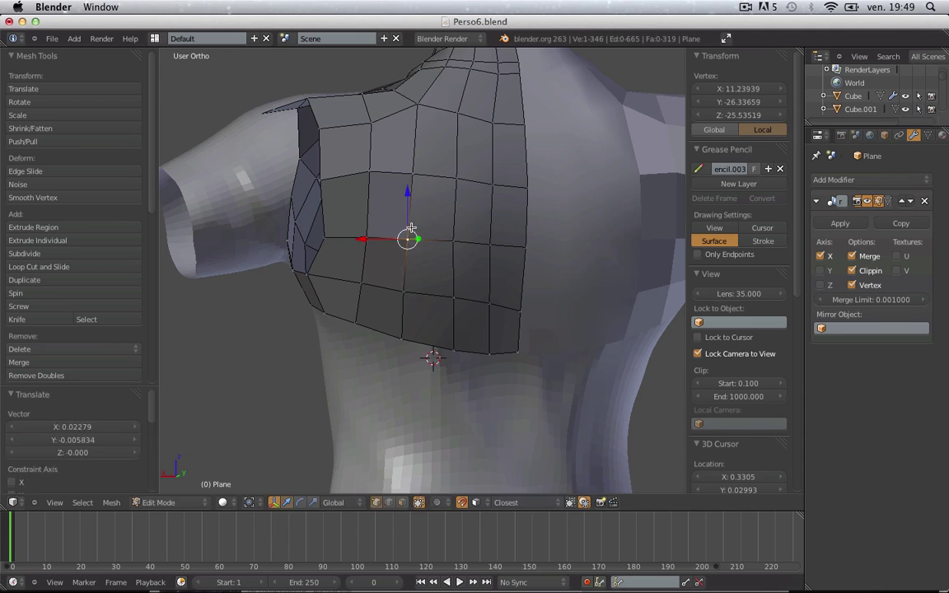
- Reposition the two lowest vertices of the middle back column to balance the bottom row
{"action": "key", "text": "a"}
{"action": "right_click", "coordinate": [453, 349]}
{"action": "right_click", "coordinate": [454, 300], "text": "shift"}
{"action": "key", "text": "g"}
{"action": "left_click", "coordinate": [469, 344]}
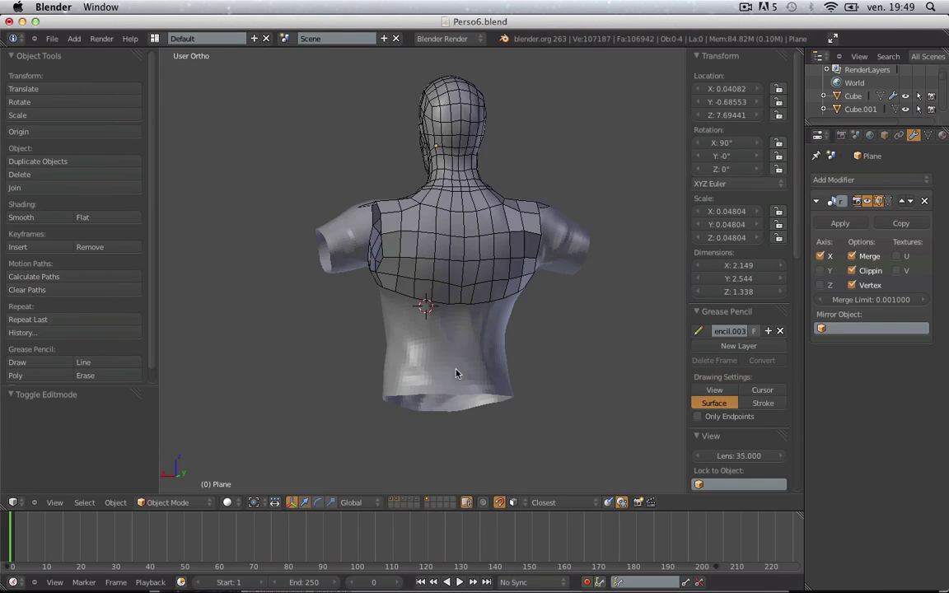
- Save the scene as a new incremental version named Perso7.blend
{"action": "middle_click_drag", "start_coordinate": [455, 378], "coordinate": [589, 375]}
{"action": "key", "text": "ctrl+shift+s"}
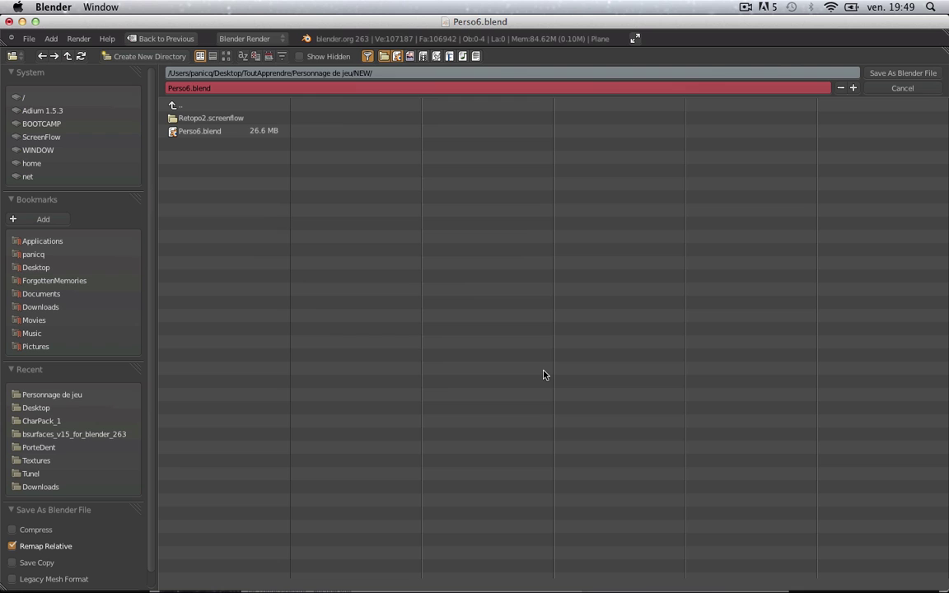
{"action": "key", "text": "KP_Add"}
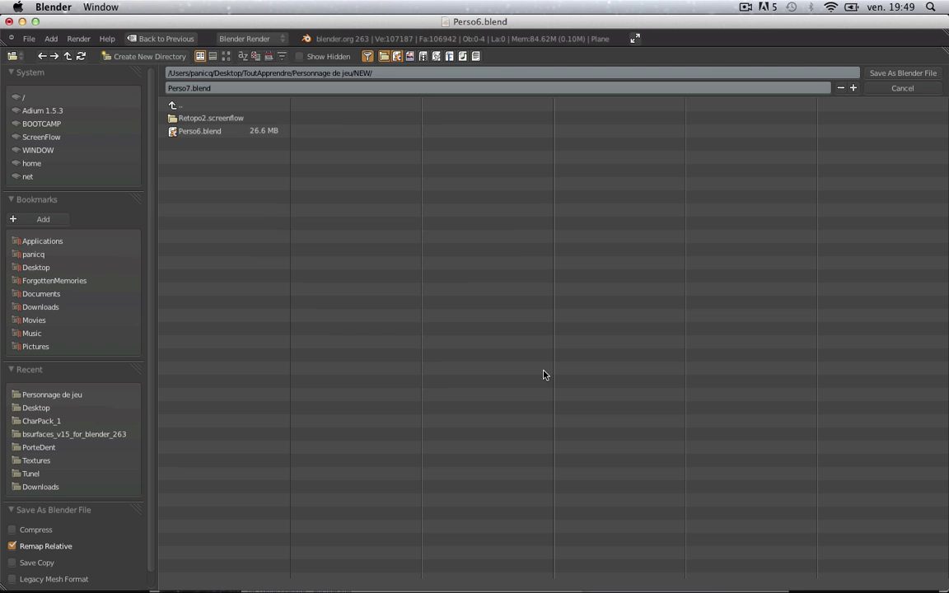
{"action": "left_click", "coordinate": [908, 73]}
- Extrude the three lowest vertices beside the centre line of the chest a short way down to start a new row
{"action": "scroll", "coordinate": [340, 278], "scroll_direction": "up", "scroll_amount": 4}
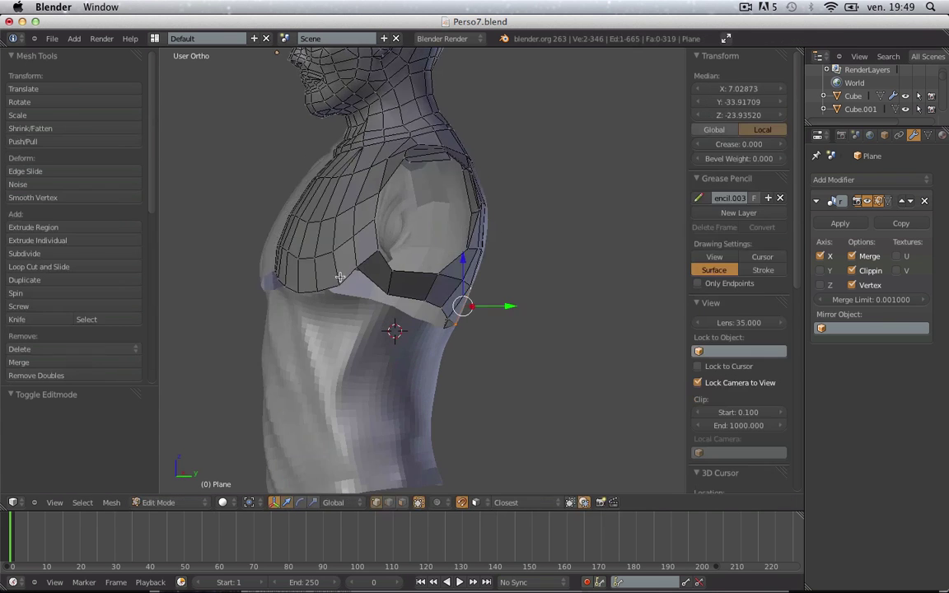
{"action": "scroll", "coordinate": [339, 278], "scroll_direction": "up", "scroll_amount": 3}
{"action": "key", "text": "a"}
{"action": "middle_click_drag", "start_coordinate": [335, 311], "coordinate": [397, 334]}
{"action": "right_click", "coordinate": [413, 336]}
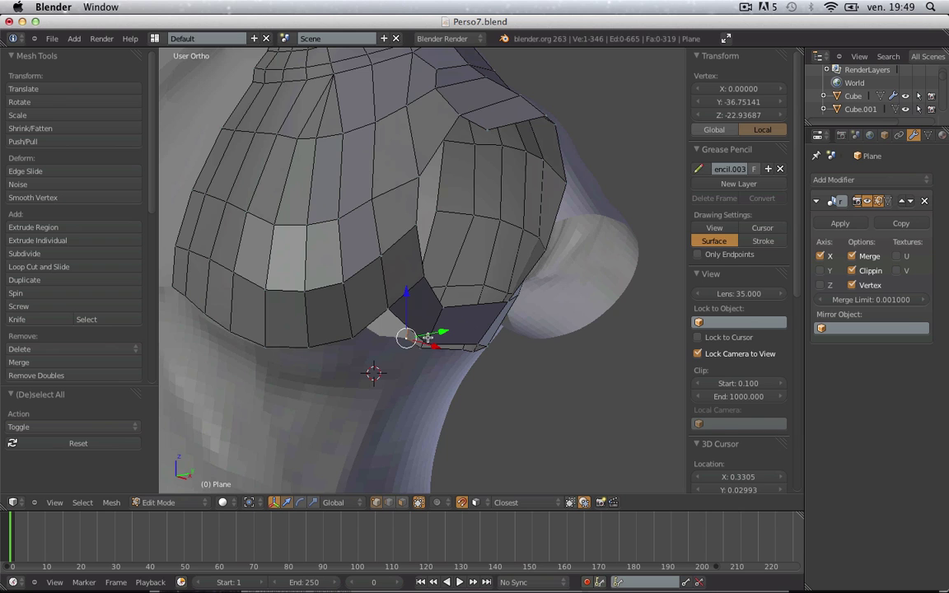
{"action": "scroll", "coordinate": [428, 337], "scroll_direction": "down", "scroll_amount": 7}
{"action": "key", "text": "KP_1"}
{"action": "scroll", "coordinate": [340, 271], "scroll_direction": "up", "scroll_amount": 7}
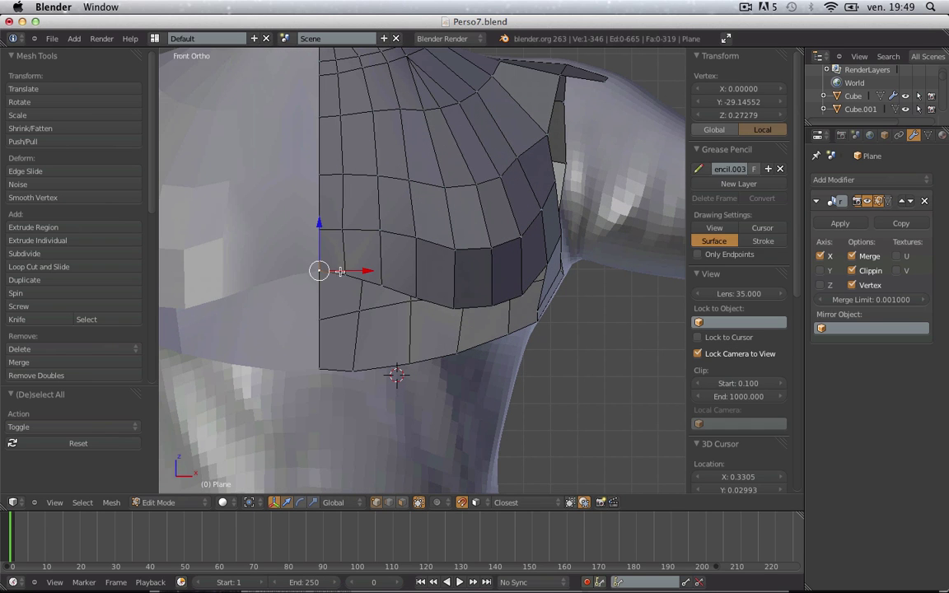
{"action": "right_click", "coordinate": [345, 273], "text": "shift"}
{"action": "right_click", "coordinate": [382, 285], "text": "shift"}
{"action": "key", "text": "e"}
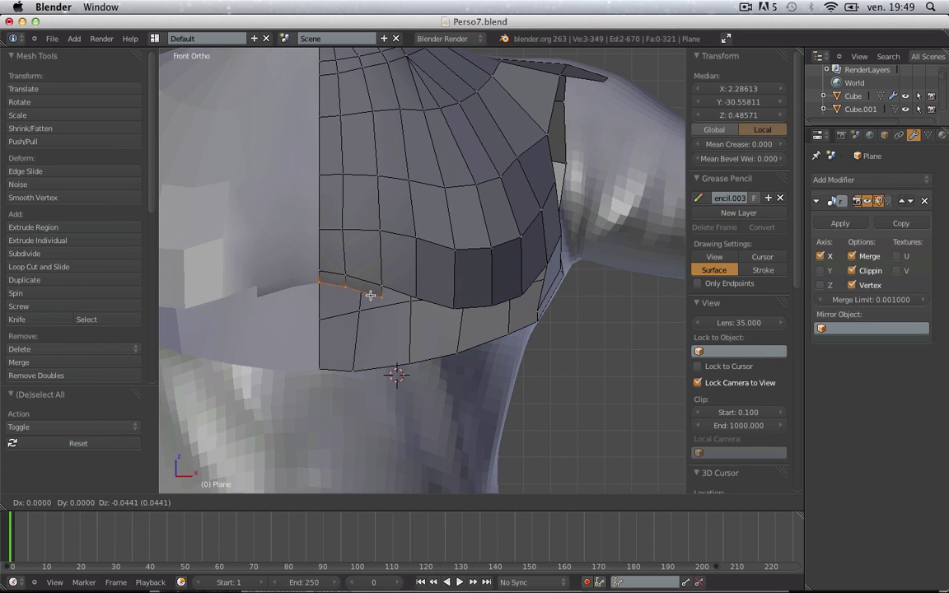
{"action": "left_click", "coordinate": [370, 295]}
- Extrude the three lower-border vertices beneath the middle of the pectoral slightly downward, leaving a gap beside the centre faces
{"action": "scroll", "coordinate": [387, 326], "scroll_direction": "down", "scroll_amount": 7}
{"action": "scroll", "coordinate": [387, 326], "scroll_direction": "up", "scroll_amount": 7}
{"action": "middle_click_drag", "start_coordinate": [387, 326], "coordinate": [339, 312]}
{"action": "left_click", "coordinate": [339, 320]}
{"action": "key", "text": "a"}
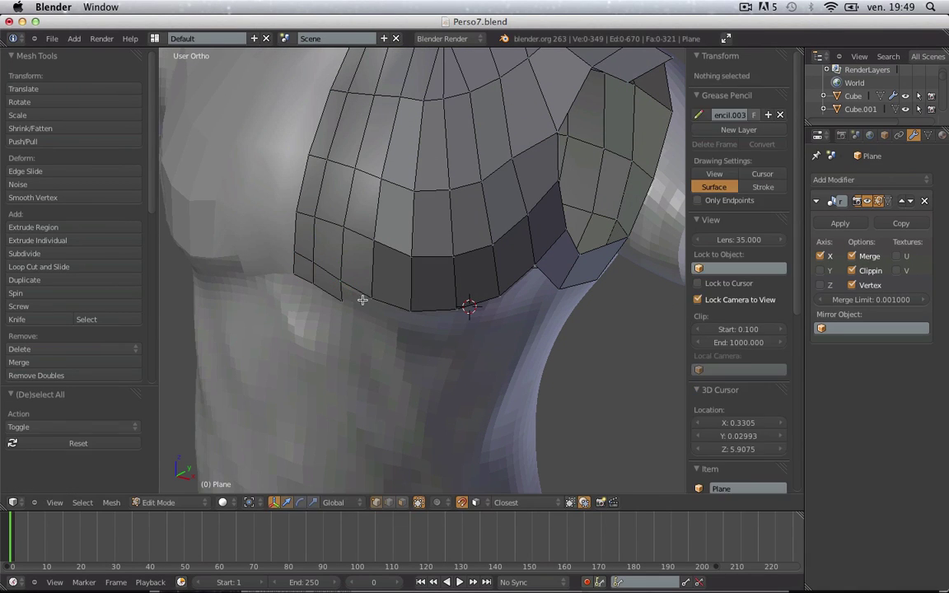
{"action": "right_click", "coordinate": [372, 298]}
{"action": "right_click", "coordinate": [411, 310], "text": "shift"}
{"action": "right_click", "coordinate": [453, 308], "text": "shift"}
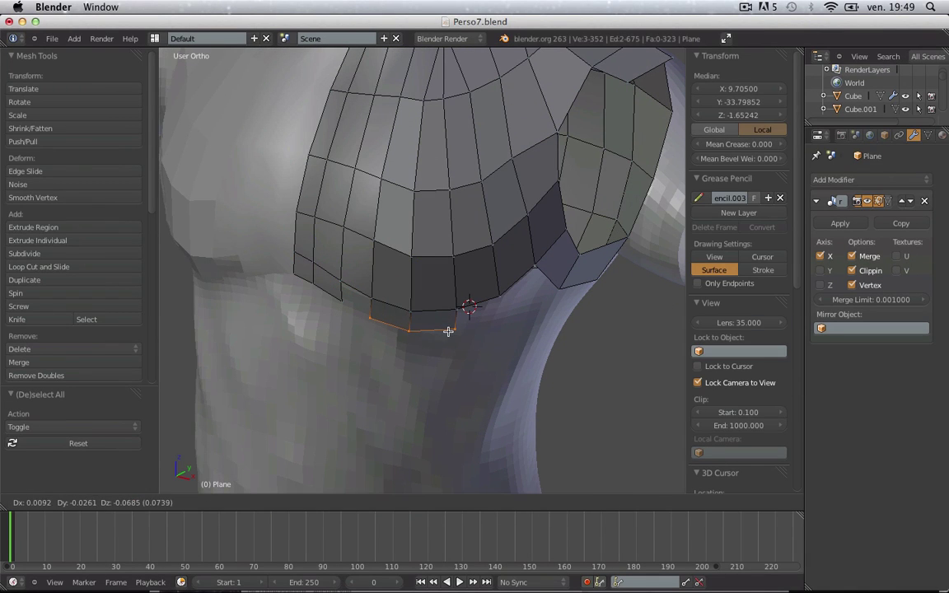
{"action": "left_click", "coordinate": [447, 331]}
{"action": "key", "text": "a"}
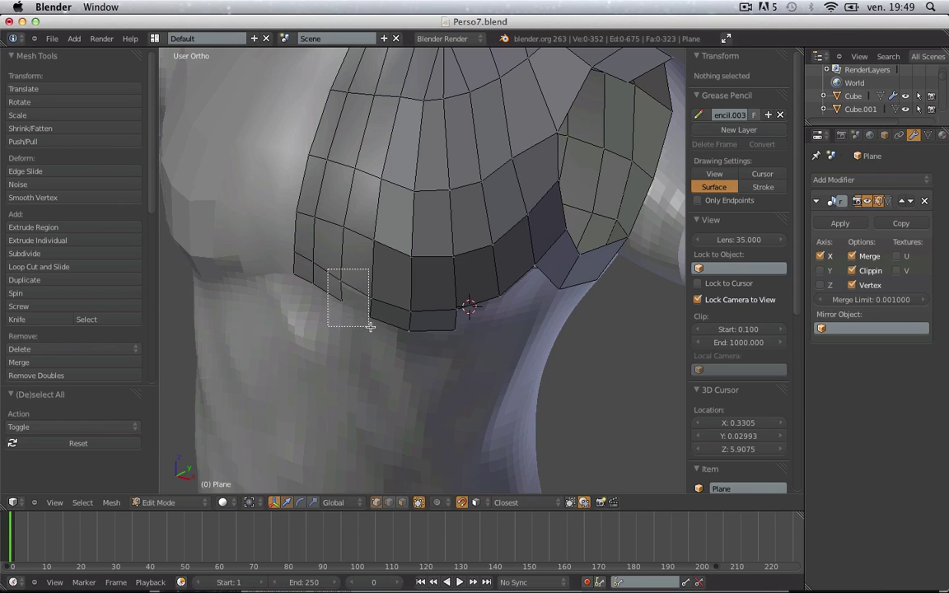
- Fill the gap between the centre faces and the new faces beneath the pectoral with a quad
{"action": "left_click_drag", "start_coordinate": [371, 327], "coordinate": [385, 323]}
{"action": "key", "text": "f"}
{"action": "key", "text": "a"}
- Extrude the chest's lower edge nearest the armpit downward and rotate it to follow the row
{"action": "middle_click_drag", "start_coordinate": [500, 331], "coordinate": [426, 294]}
{"action": "right_click", "coordinate": [414, 257]}
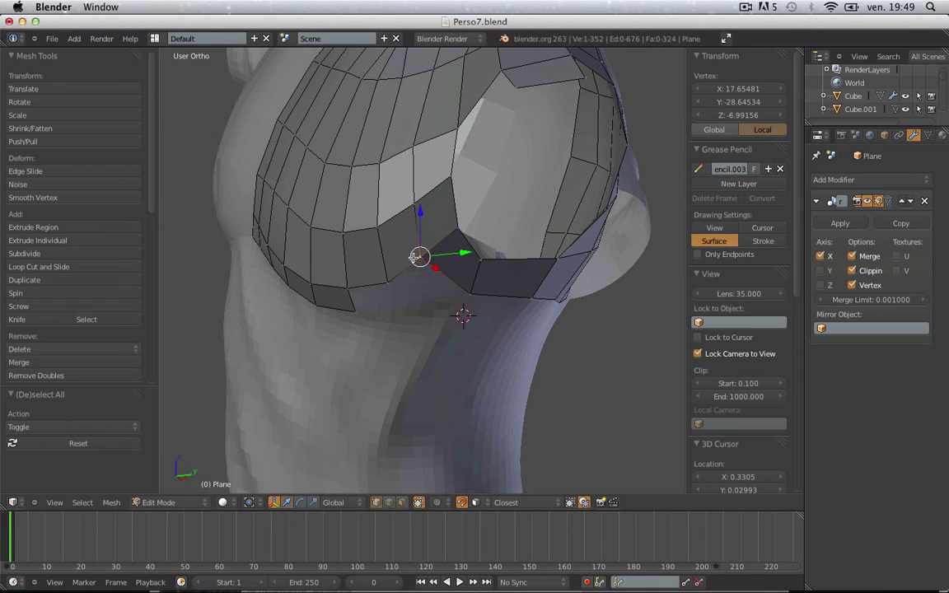
{"action": "right_click", "coordinate": [406, 283], "text": "shift"}
{"action": "left_click", "coordinate": [414, 315]}
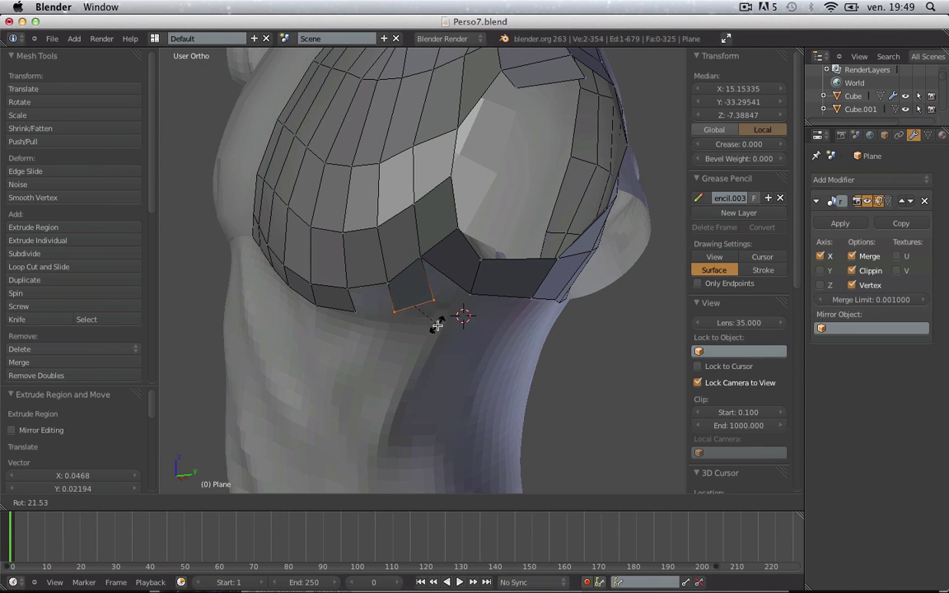
{"action": "left_click", "coordinate": [437, 327]}
- Fill the gap between the pectoral row and the face extruded near the armpit with a quad
{"action": "middle_click_drag", "start_coordinate": [438, 326], "coordinate": [466, 308]}
{"action": "key", "text": "a"}
{"action": "right_click", "coordinate": [467, 271], "text": "shift"}
{"action": "right_click", "coordinate": [469, 239], "text": "shift"}
{"action": "right_click", "coordinate": [430, 243], "text": "shift"}
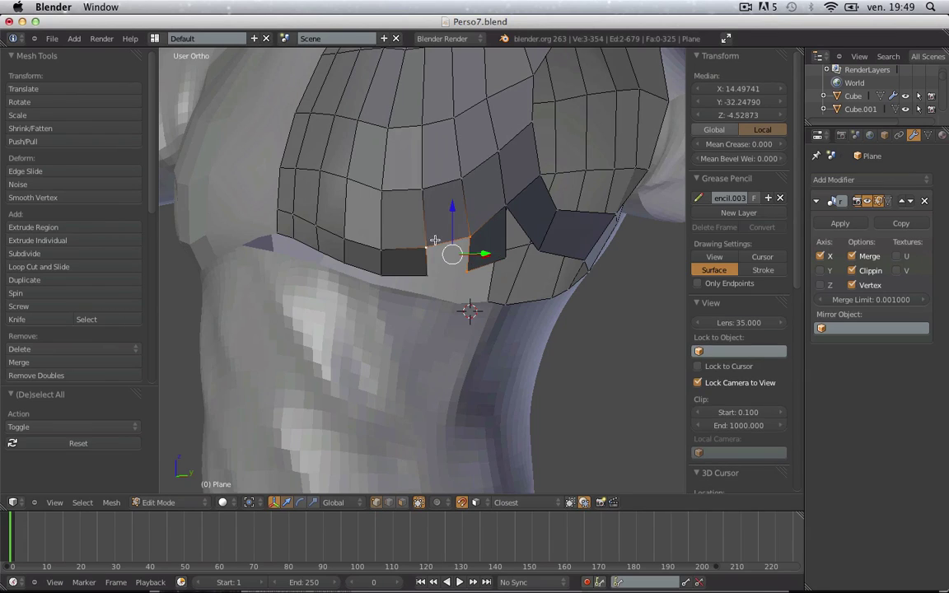
{"action": "key", "text": "f"}
{"action": "key", "text": "a"}
- Close the small gap between the chest's lower row and the underarm strip with a face
{"action": "right_click", "coordinate": [530, 259], "text": "alt"}
{"action": "middle_click_drag", "start_coordinate": [530, 261], "coordinate": [496, 267]}
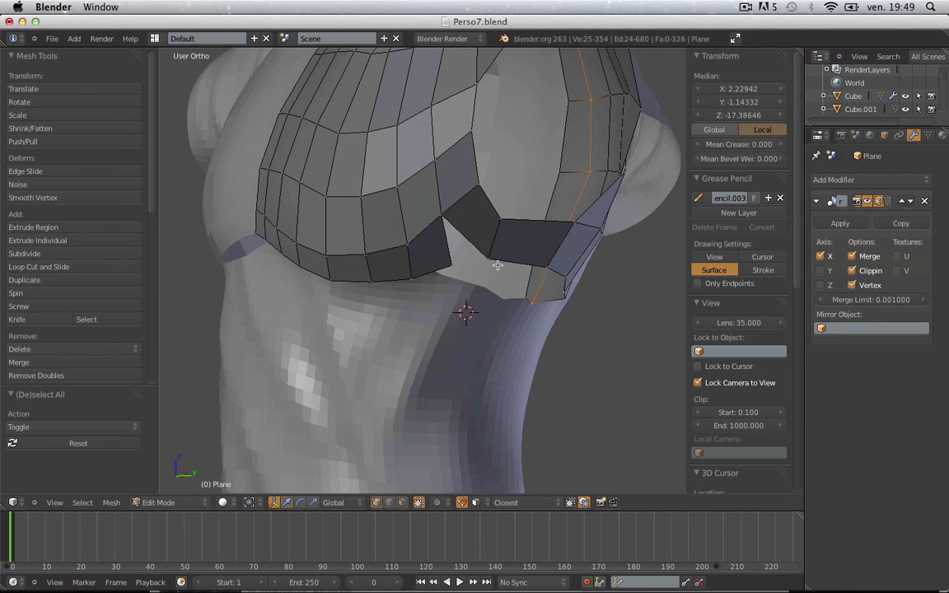
{"action": "right_click", "coordinate": [460, 263]}
{"action": "key", "text": "Tab"}
{"action": "scroll", "coordinate": [462, 235], "scroll_direction": "down", "scroll_amount": 3}
{"action": "middle_click_drag", "start_coordinate": [461, 235], "coordinate": [495, 250]}
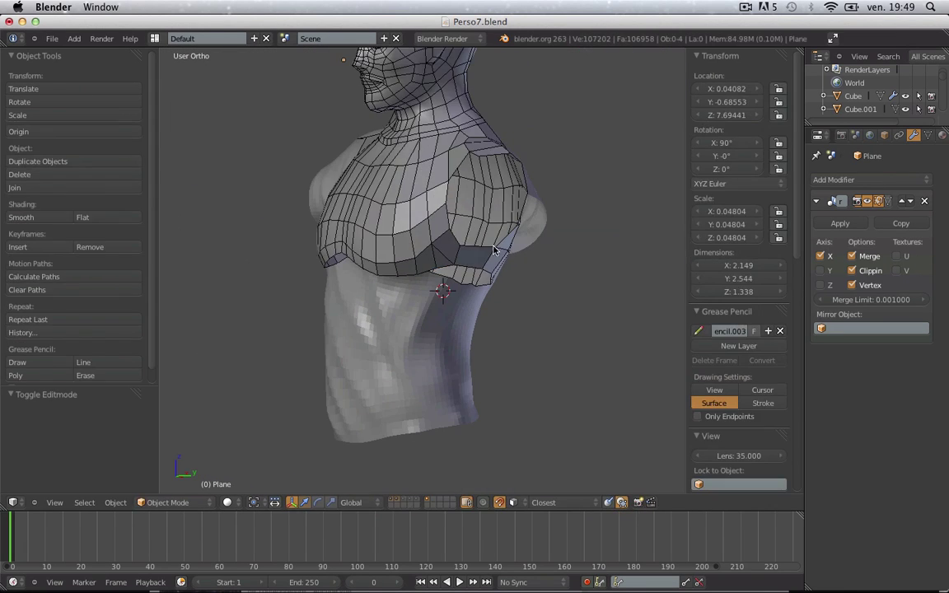
{"action": "scroll", "coordinate": [396, 290], "scroll_direction": "down", "scroll_amount": 3}
{"action": "middle_click_drag", "start_coordinate": [371, 285], "coordinate": [306, 280]}
{"action": "scroll", "coordinate": [306, 279], "scroll_direction": "up", "scroll_amount": 4}
- Select the four lower-border vertices under the arm and extrude them down the flank as a first row of faces
{"action": "key", "text": "Tab"}
{"action": "key", "text": "a"}
{"action": "middle_click_drag", "start_coordinate": [371, 264], "coordinate": [396, 260]}
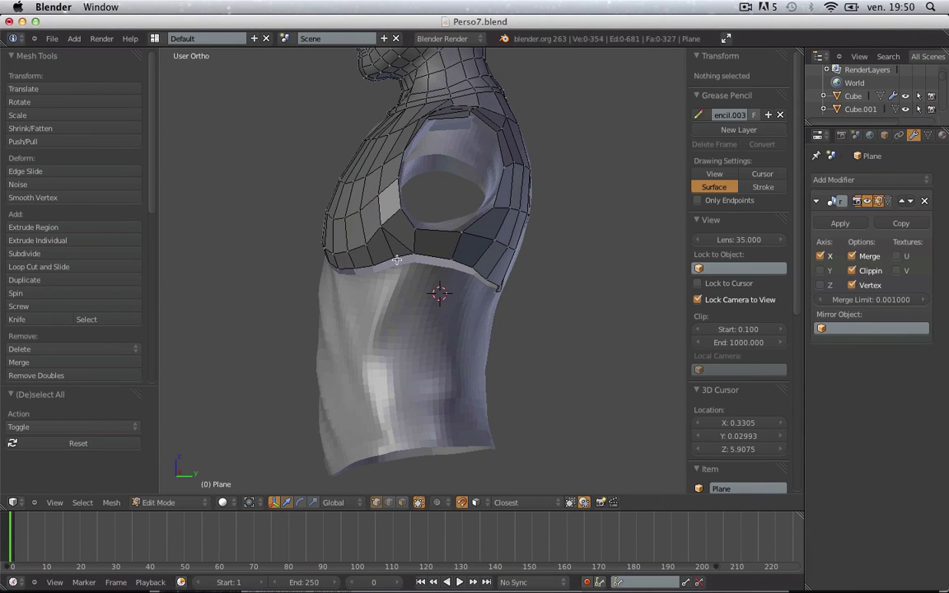
{"action": "right_click", "coordinate": [399, 253]}
{"action": "right_click", "coordinate": [443, 255], "text": "ctrl"}
{"action": "key", "text": "e"}
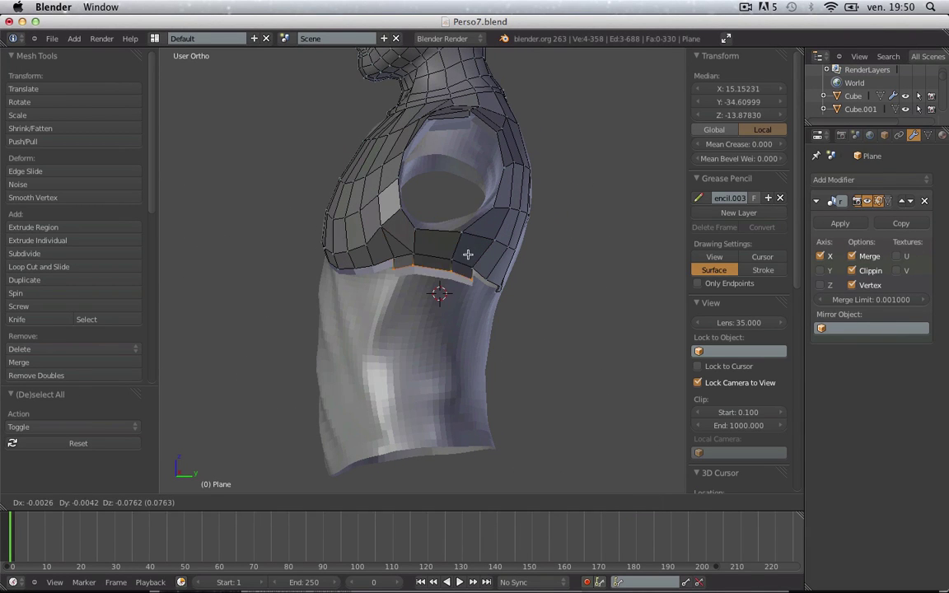
{"action": "left_click", "coordinate": [461, 273]}
- Extrude two more rows down the flank toward the waist, rotating and moving the last one to follow the body
{"action": "mouse_move", "coordinate": [447, 339]}
{"action": "middle_mouse_down"}
{"action": "mouse_move", "coordinate": [494, 339]}
{"action": "mouse_move", "coordinate": [461, 333]}
{"action": "middle_mouse_up"}
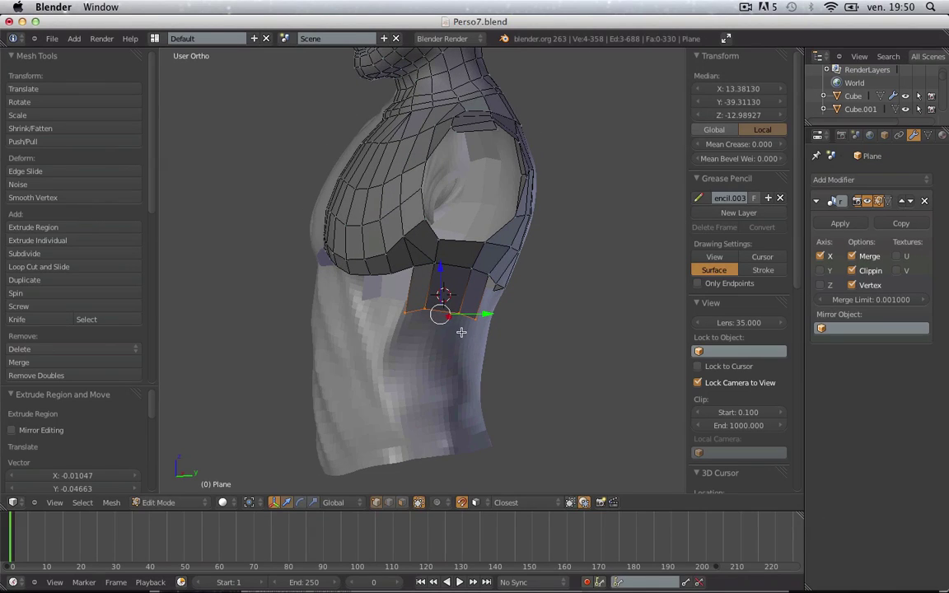
{"action": "key", "text": "e"}
{"action": "left_click", "coordinate": [455, 365]}
{"action": "key", "text": "e"}
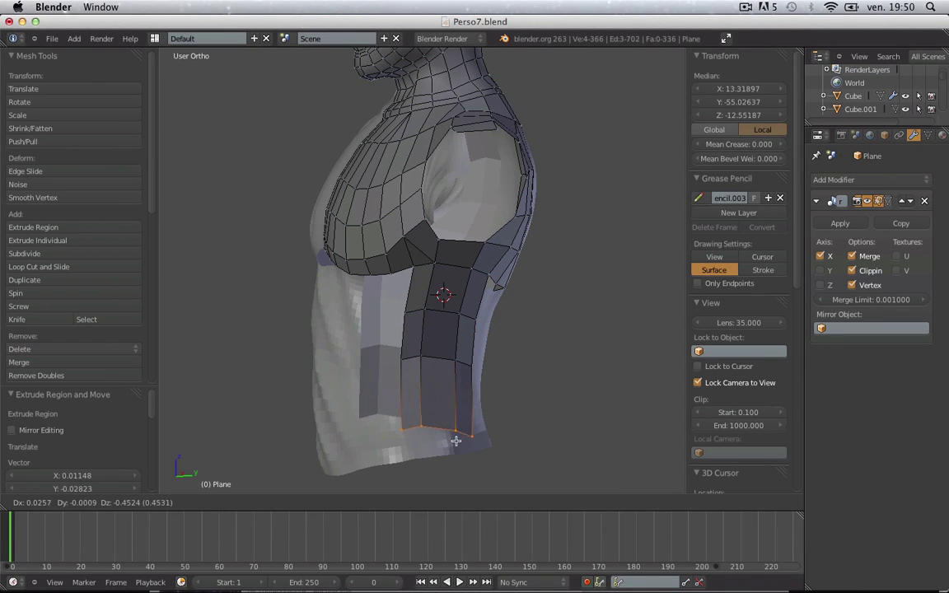
{"action": "key", "text": "r"}
{"action": "left_click", "coordinate": [475, 452]}
{"action": "key", "text": "g"}
{"action": "left_click", "coordinate": [477, 458]}
- Extrude the front vertex of the flank strip's first row forward three times to lay a line of edges under the pectoral
{"action": "key", "text": "a"}
{"action": "middle_click_drag", "start_coordinate": [432, 391], "coordinate": [468, 366]}
{"action": "scroll", "coordinate": [467, 367], "scroll_direction": "up", "scroll_amount": 2}
{"action": "right_click", "coordinate": [466, 341]}
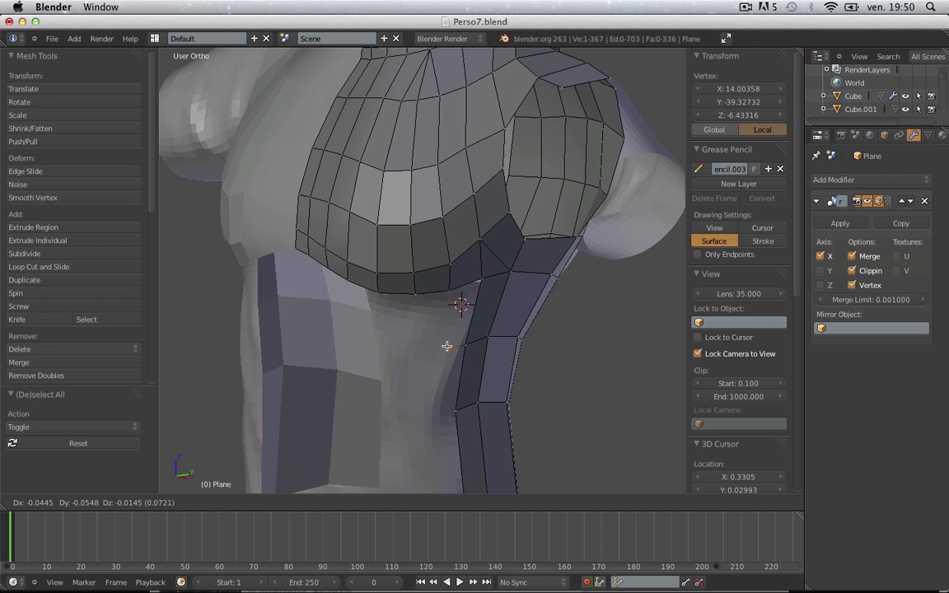
{"action": "left_click", "coordinate": [446, 346]}
{"action": "key", "text": "e"}
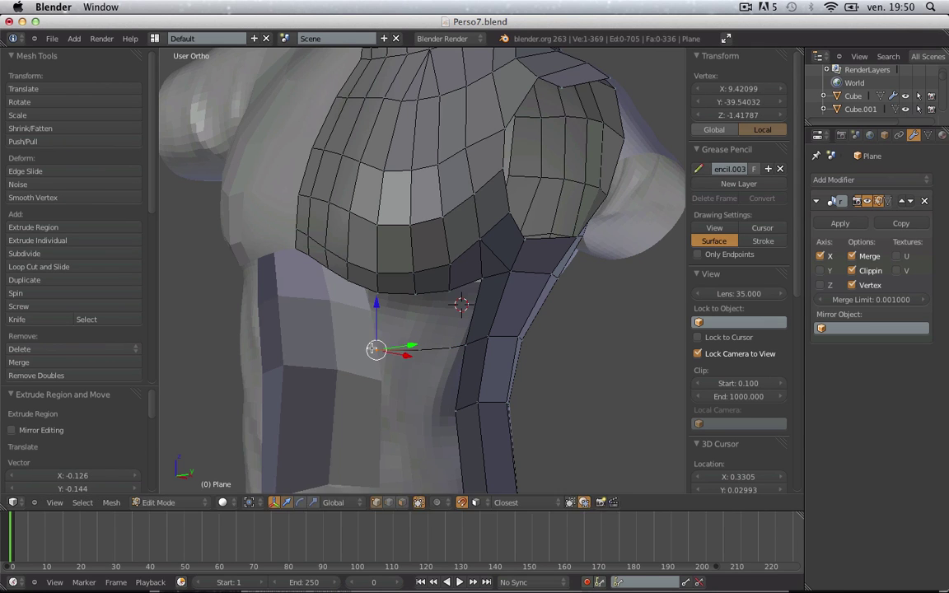
{"action": "left_click", "coordinate": [344, 342]}
{"action": "middle_click_drag", "start_coordinate": [343, 342], "coordinate": [368, 293]}
- Fill three quads between the pectoral's lower border and the new line of edges
{"action": "key", "text": "a"}
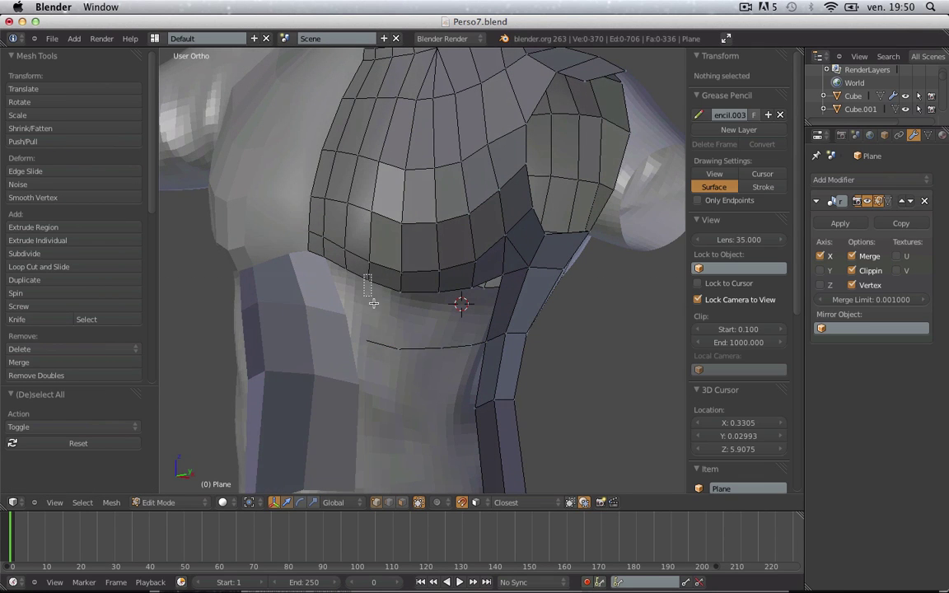
{"action": "left_click_drag", "start_coordinate": [399, 357], "coordinate": [400, 357]}
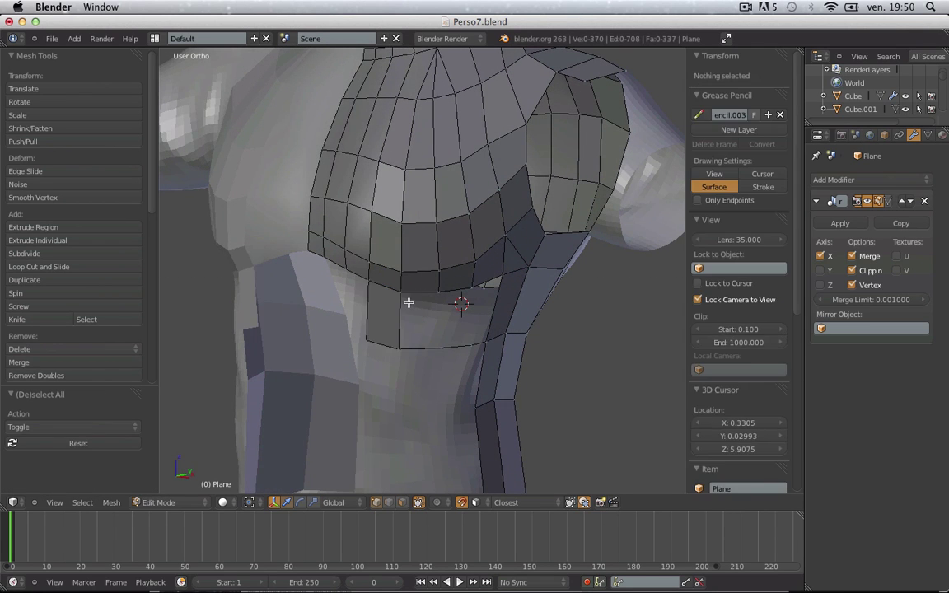
{"action": "key", "text": "f"}
{"action": "key", "text": "a"}
{"action": "middle_click_drag", "start_coordinate": [449, 353], "coordinate": [423, 349]}
{"action": "right_click", "coordinate": [438, 342]}
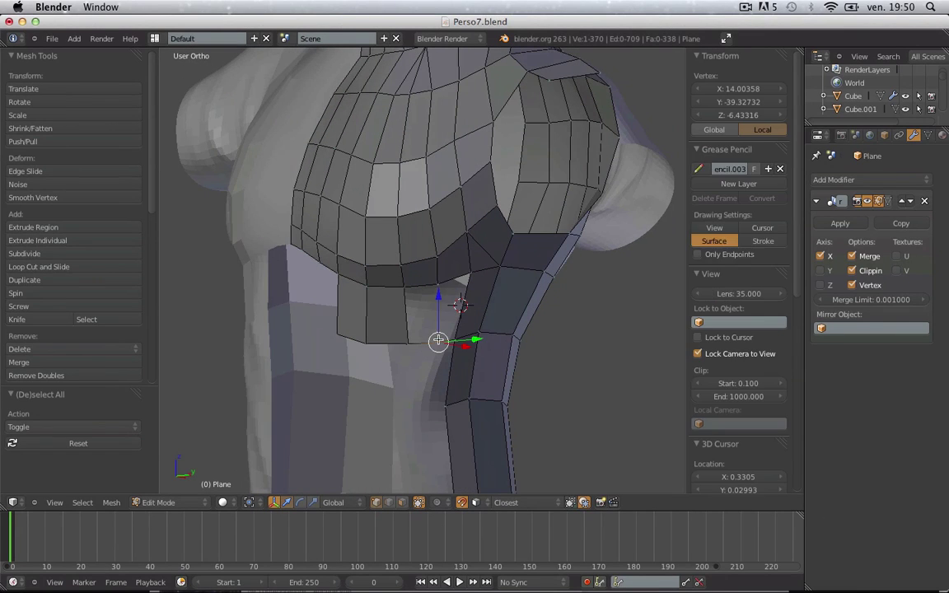
{"action": "right_click", "coordinate": [410, 342], "text": "shift"}
{"action": "key", "text": "a"}
- Fill the remaining opening between the new pectoral quads and the flank strip with a face
{"action": "middle_click_drag", "start_coordinate": [437, 291], "coordinate": [430, 343]}
{"action": "right_click", "coordinate": [430, 321], "text": "alt"}
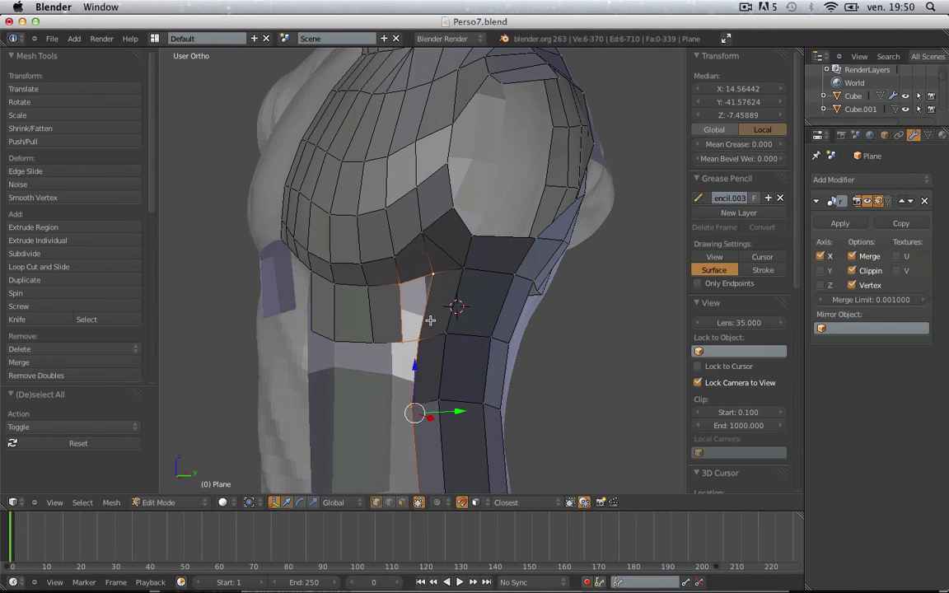
{"action": "key", "text": "a"}
{"action": "right_click", "coordinate": [416, 340]}
{"action": "key", "text": "a"}
{"action": "right_click", "coordinate": [408, 341]}
{"action": "right_click", "coordinate": [427, 337], "text": "shift"}
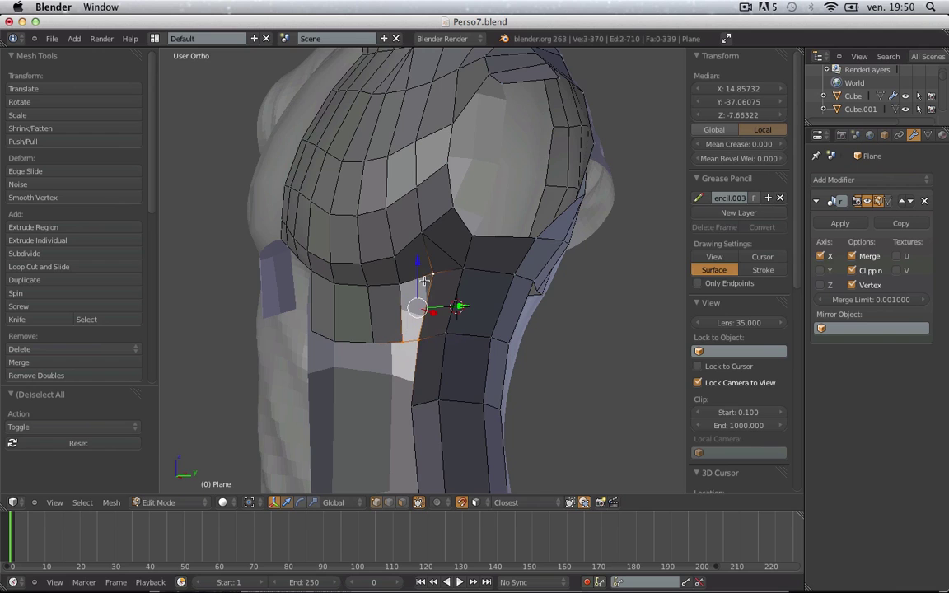
{"action": "key", "text": "a"}
- Merge the chest's lowest centre-line vertex with its neighbour in the bottom row
{"action": "scroll", "coordinate": [404, 301], "scroll_direction": "down", "scroll_amount": 4}
{"action": "middle_click_drag", "start_coordinate": [381, 332], "coordinate": [472, 338]}
{"action": "scroll", "coordinate": [436, 284], "scroll_direction": "up", "scroll_amount": 4}
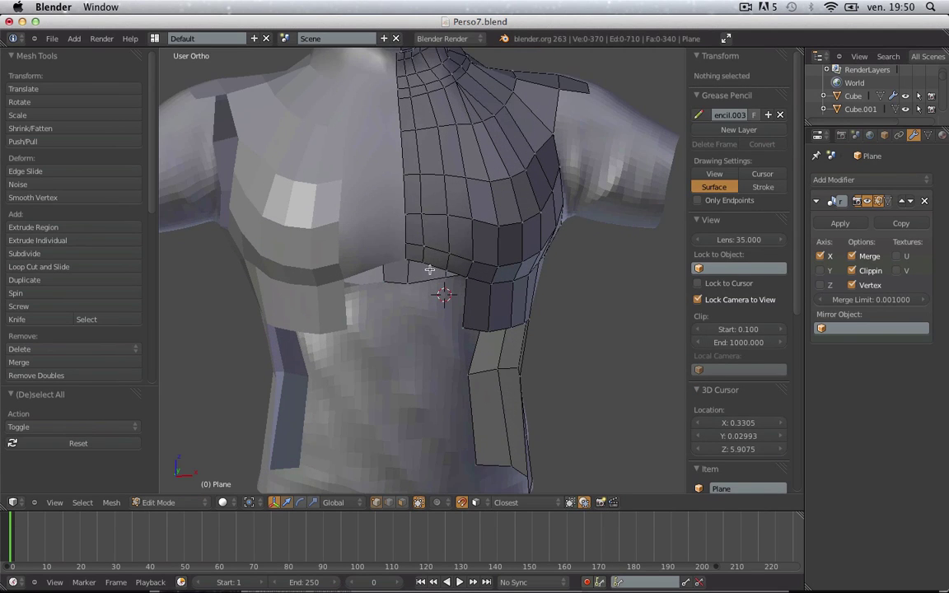
{"action": "right_click", "coordinate": [423, 258]}
{"action": "right_click", "coordinate": [396, 257], "text": "shift"}
{"action": "key", "text": "w"}
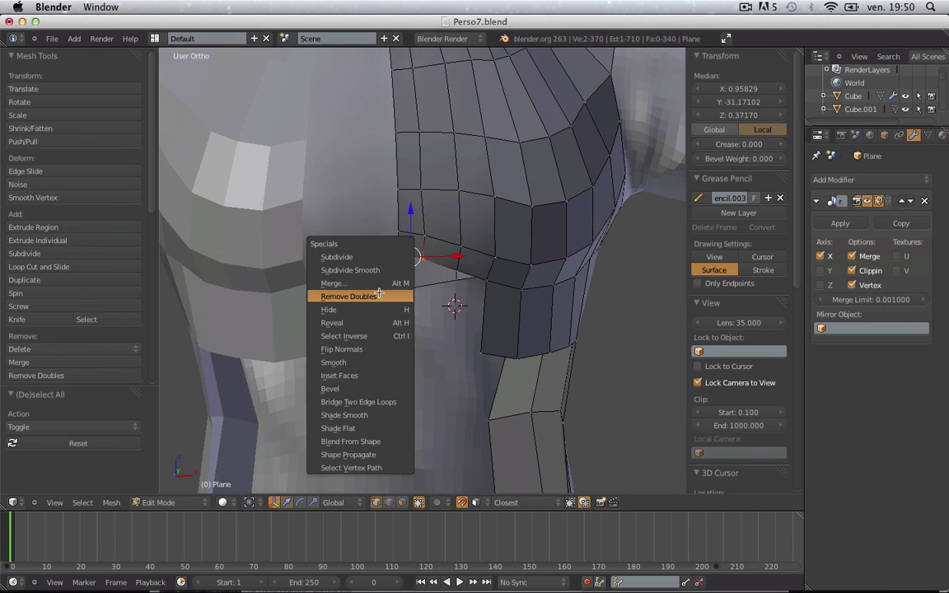
{"action": "left_click", "coordinate": [333, 283]}
{"action": "left_click", "coordinate": [337, 287]}
{"action": "left_click_drag", "start_coordinate": [468, 258], "coordinate": [441, 255]}
{"action": "scroll", "coordinate": [437, 255], "scroll_direction": "down", "scroll_amount": 4}
{"action": "key", "text": "Tab"}
{"action": "middle_click_drag", "start_coordinate": [426, 254], "coordinate": [398, 282]}
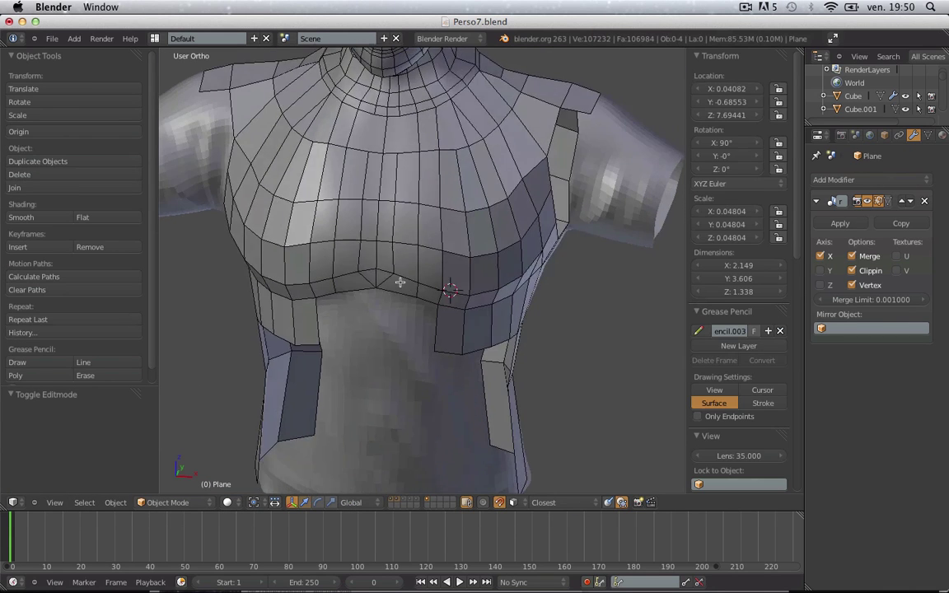
- Shift the vertices of the chest column beside the centre line to even out its spacing
{"action": "scroll", "coordinate": [397, 279], "scroll_direction": "up", "scroll_amount": 1}
{"action": "key", "text": "Tab"}
{"action": "key", "text": "a"}
{"action": "right_click", "coordinate": [393, 272]}
{"action": "right_click_drag", "start_coordinate": [390, 269], "coordinate": [392, 186]}
{"action": "key", "text": "a"}
{"action": "right_click_drag", "start_coordinate": [393, 129], "coordinate": [397, 130]}
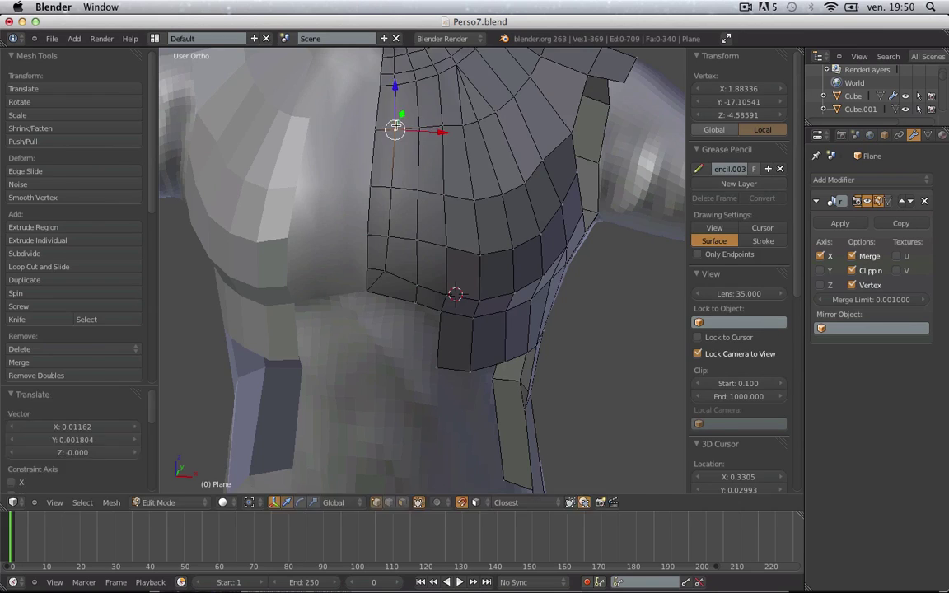
{"action": "key", "text": "Tab"}
{"action": "scroll", "coordinate": [383, 330], "scroll_direction": "down", "scroll_amount": 4}
{"action": "middle_click_drag", "start_coordinate": [383, 360], "coordinate": [392, 381]}
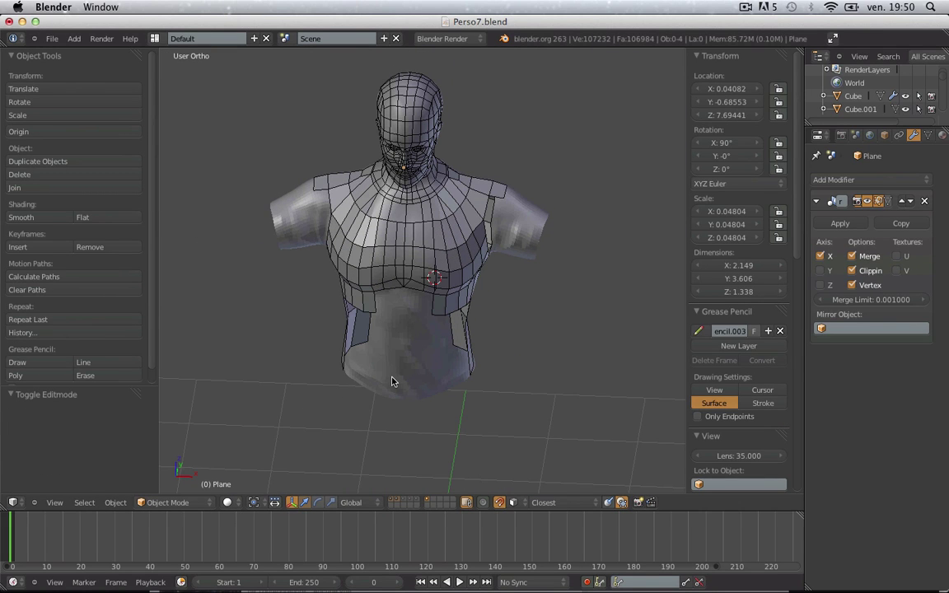
- Adjust the vertex on the armhole border at the top of the shoulder
{"action": "key", "text": "Tab"}
{"action": "scroll", "coordinate": [396, 343], "scroll_direction": "up", "scroll_amount": 2}
{"action": "key", "text": "Tab"}
{"action": "middle_click_drag", "start_coordinate": [396, 343], "coordinate": [297, 371]}
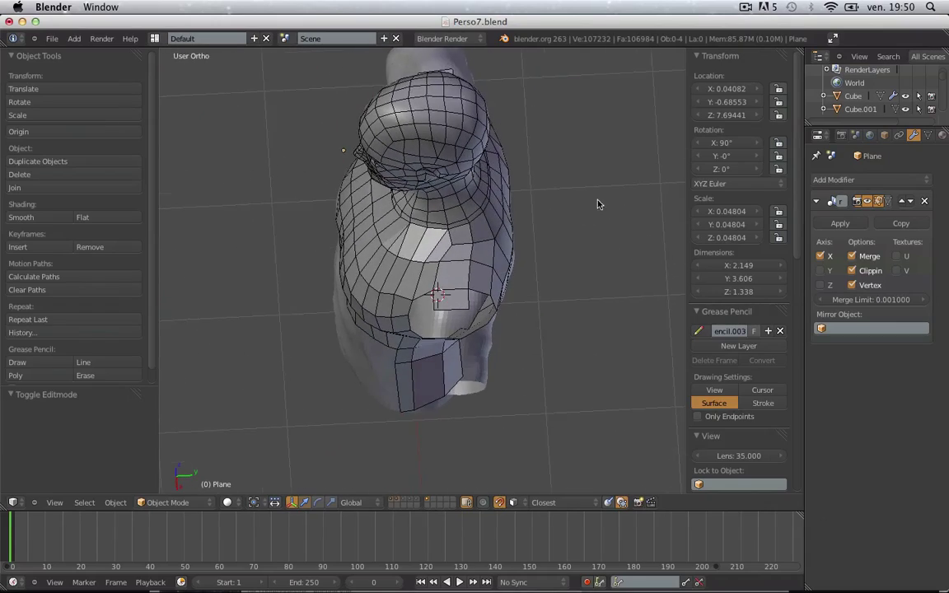
{"action": "key", "text": "Tab"}
{"action": "scroll", "coordinate": [598, 200], "scroll_direction": "up", "scroll_amount": 2}
{"action": "left_click", "coordinate": [471, 264]}
{"action": "key", "text": "a"}
{"action": "right_click", "coordinate": [444, 297]}
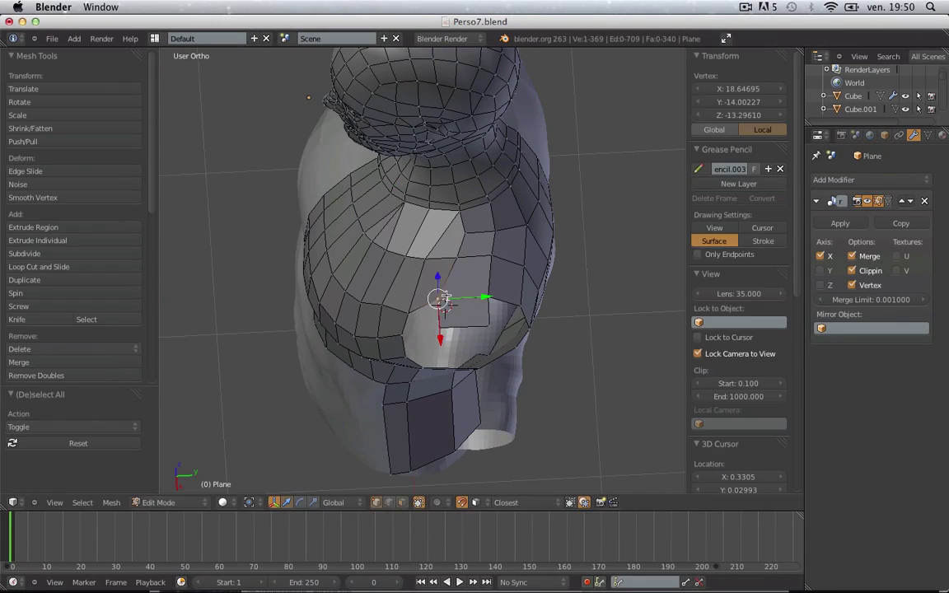
{"action": "left_click", "coordinate": [444, 301]}
{"action": "middle_click_drag", "start_coordinate": [444, 301], "coordinate": [412, 346]}
- Shift three vertices on top of the shoulder near the base of the neck to even out the quad spacing
{"action": "key", "text": "a"}
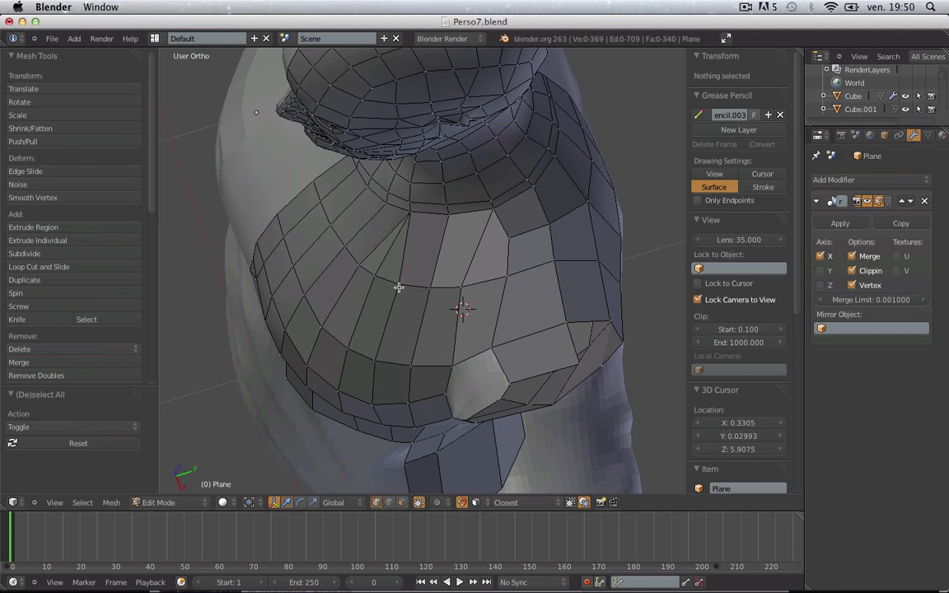
{"action": "right_click_drag", "start_coordinate": [398, 285], "coordinate": [394, 288]}
{"action": "left_click", "coordinate": [394, 289]}
{"action": "key", "text": "a"}
{"action": "right_click", "coordinate": [492, 216]}
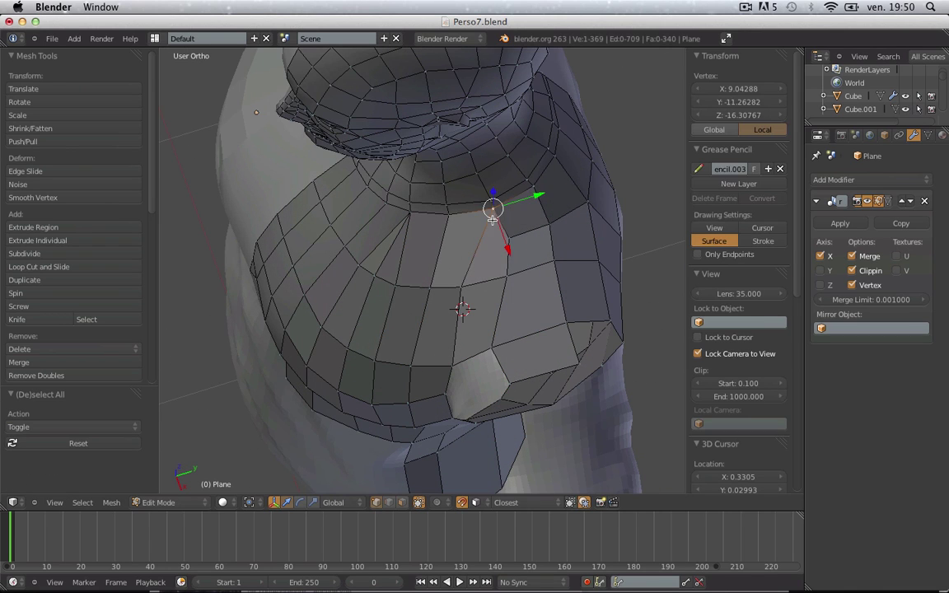
{"action": "left_click", "coordinate": [487, 222]}
{"action": "key", "text": "a"}
{"action": "right_click_drag", "start_coordinate": [503, 238], "coordinate": [499, 238]}
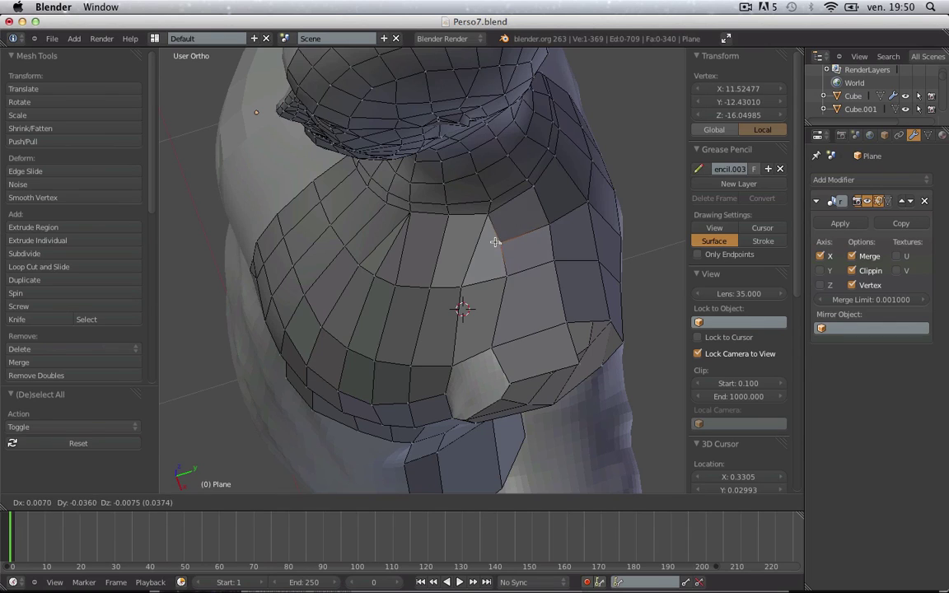
{"action": "left_click", "coordinate": [495, 241]}
- Adjust one vertex in the middle of the shoulder top and one on the upper back, following the sculpt
{"action": "middle_click_drag", "start_coordinate": [495, 241], "coordinate": [475, 372]}
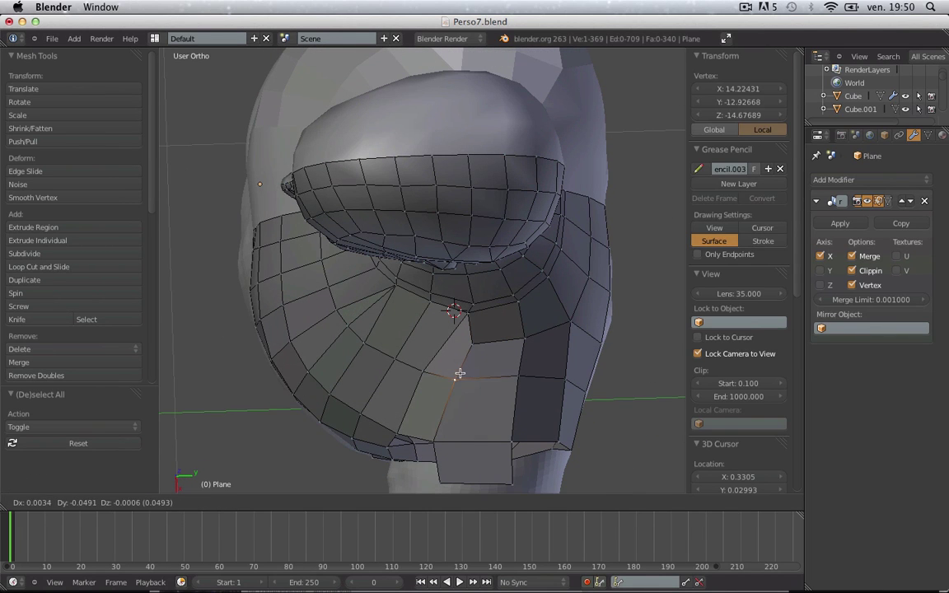
{"action": "left_click", "coordinate": [457, 374]}
{"action": "key", "text": "a"}
{"action": "right_click_drag", "start_coordinate": [575, 376], "coordinate": [582, 375]}
{"action": "left_click", "coordinate": [583, 375]}
- Shift two upper-back vertices near the neck base and the armhole border vertex at the tip of the shoulder
{"action": "right_click", "coordinate": [530, 344]}
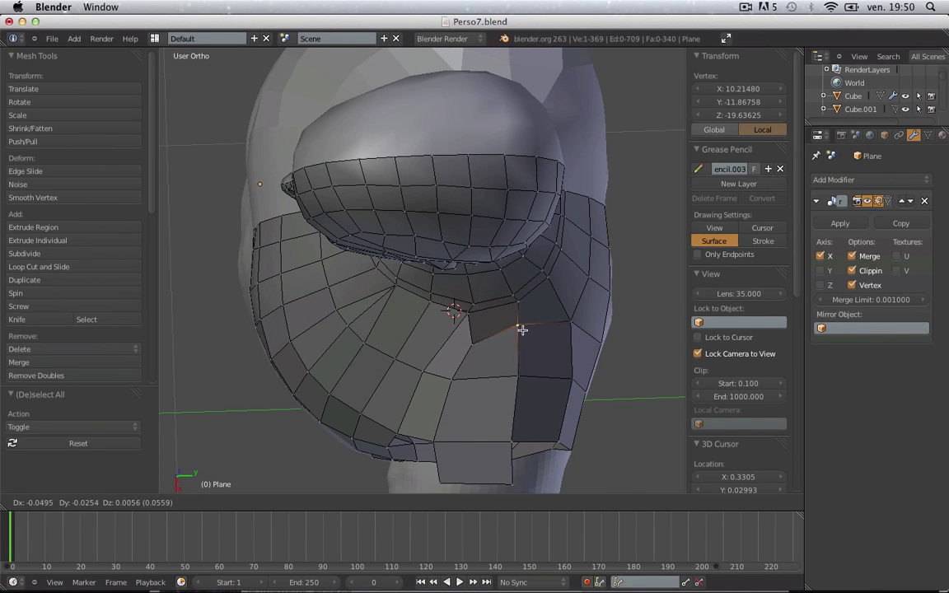
{"action": "left_click", "coordinate": [522, 330]}
{"action": "key", "text": "a"}
{"action": "right_click_drag", "start_coordinate": [569, 320], "coordinate": [566, 330]}
{"action": "left_click", "coordinate": [567, 332]}
{"action": "key", "text": "a"}
{"action": "right_click", "coordinate": [437, 441]}
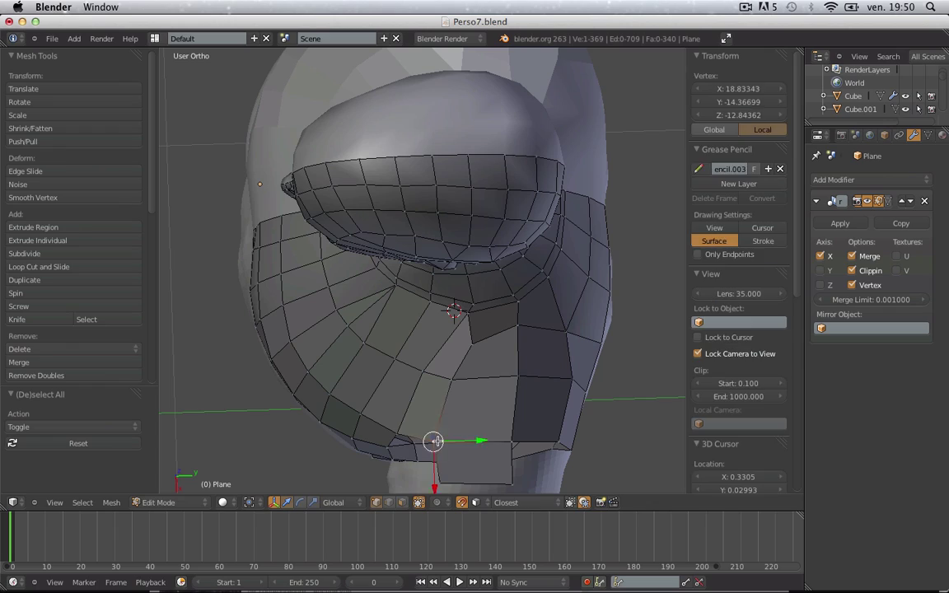
{"action": "left_click", "coordinate": [443, 441]}
- Adjust the vertex beside the rear edge of the armhole on the upper back
{"action": "middle_click_drag", "start_coordinate": [444, 442], "coordinate": [461, 224]}
{"action": "key", "text": "Tab"}
{"action": "scroll", "coordinate": [419, 236], "scroll_direction": "up", "scroll_amount": 3}
{"action": "key", "text": "Tab"}
{"action": "key", "text": "a"}
{"action": "right_click", "coordinate": [502, 124]}
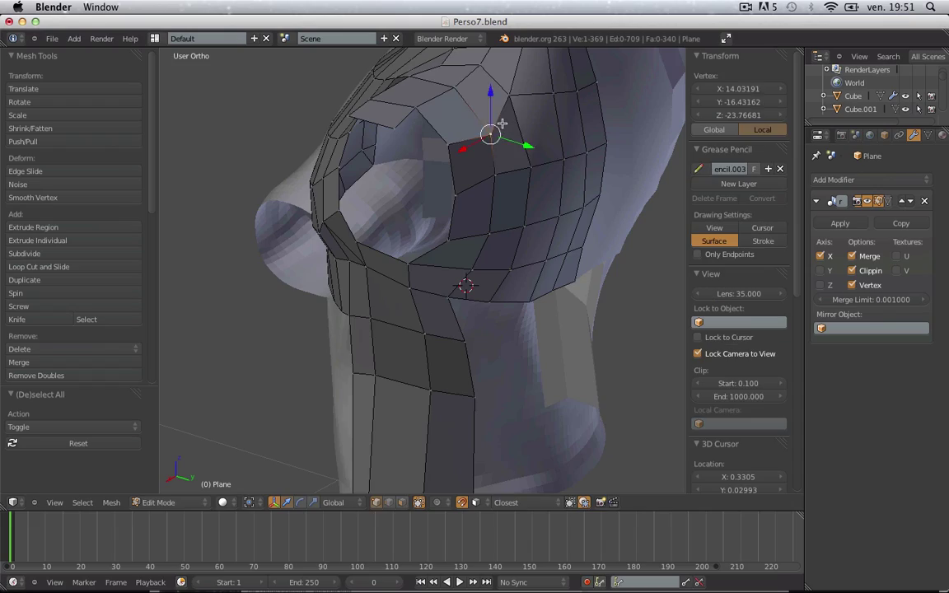
{"action": "left_click", "coordinate": [499, 113]}
- Shift the lower border vertex of the chest next to the centre line to space that row evenly
{"action": "key", "text": "Tab"}
{"action": "scroll", "coordinate": [499, 112], "scroll_direction": "down", "scroll_amount": 3}
{"action": "middle_click_drag", "start_coordinate": [499, 113], "coordinate": [744, 235]}
{"action": "key", "text": "Tab"}
{"action": "scroll", "coordinate": [392, 280], "scroll_direction": "up", "scroll_amount": 4}
{"action": "middle_click_drag", "start_coordinate": [366, 323], "coordinate": [319, 434]}
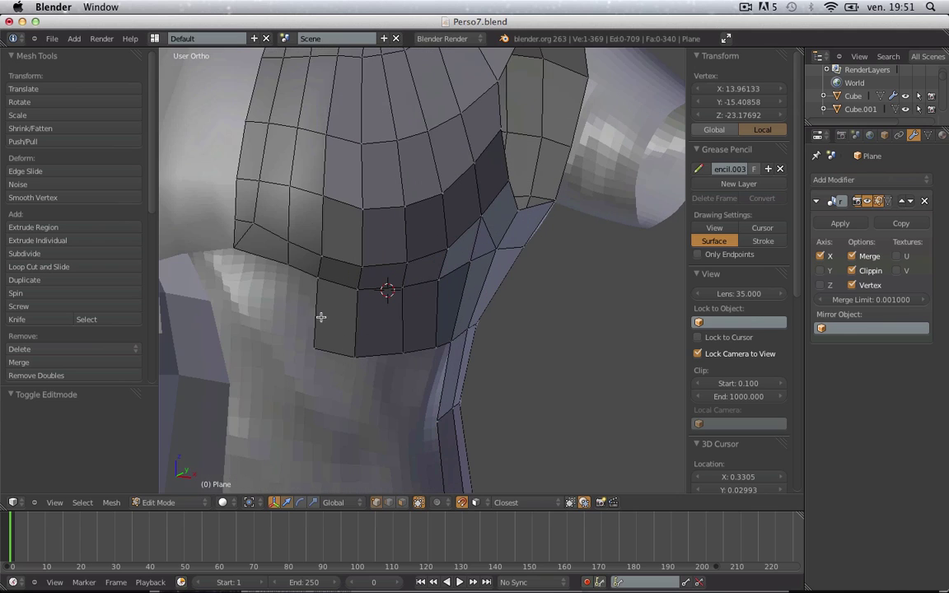
{"action": "key", "text": "a"}
{"action": "right_click", "coordinate": [288, 244]}
{"action": "left_click", "coordinate": [288, 271]}
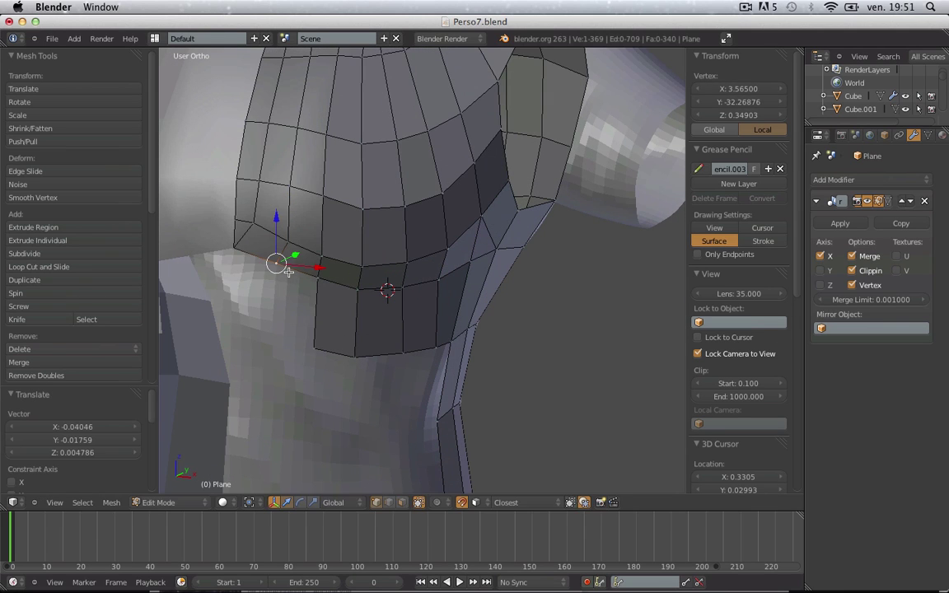
- Extrude that border vertex down below the pectoral and fill a quad to the neighbouring strip
{"action": "middle_click_drag", "start_coordinate": [290, 283], "coordinate": [353, 242], "text": "shift"}
{"action": "left_click", "coordinate": [346, 324]}
{"action": "right_click", "coordinate": [373, 305], "text": "shift"}
{"action": "right_click", "coordinate": [374, 247], "text": "shift"}
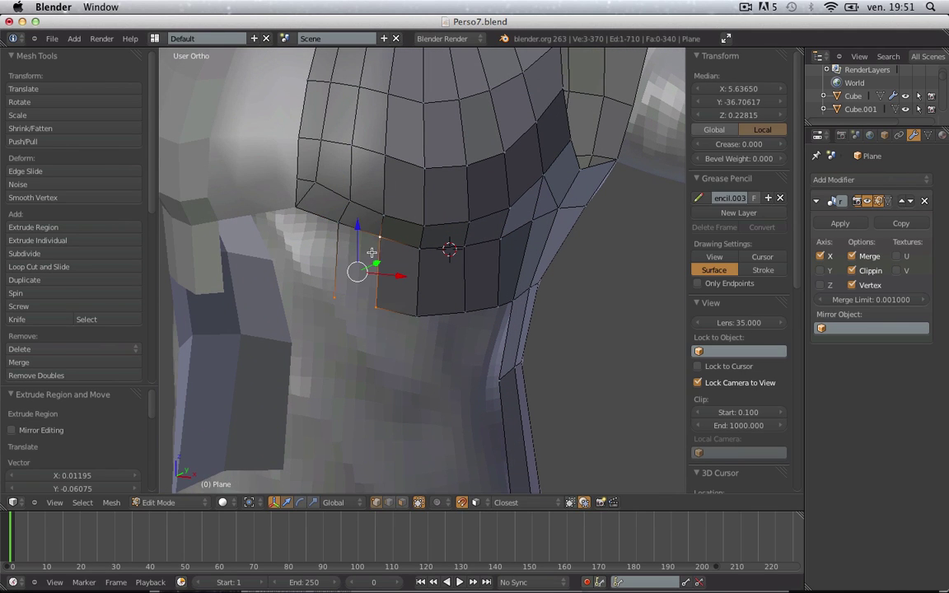
{"action": "key", "text": "f"}
- Extrude the centre-line vertex downward, fill the quad beside it and adjust its lower corner on the centre line
{"action": "key", "text": "a"}
{"action": "right_click", "coordinate": [302, 211]}
{"action": "key", "text": "e"}
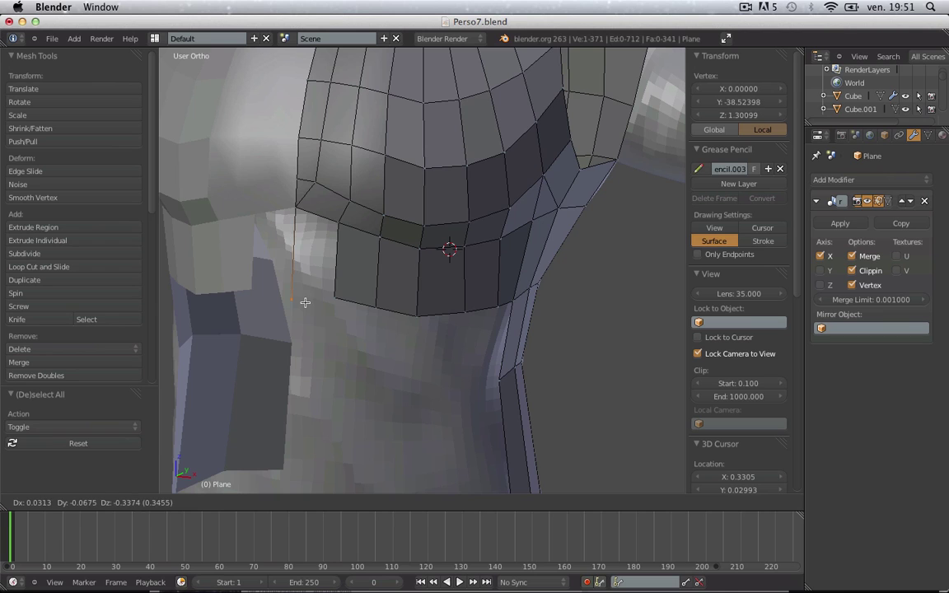
{"action": "left_click", "coordinate": [304, 298]}
{"action": "right_click", "coordinate": [300, 217], "text": "shift"}
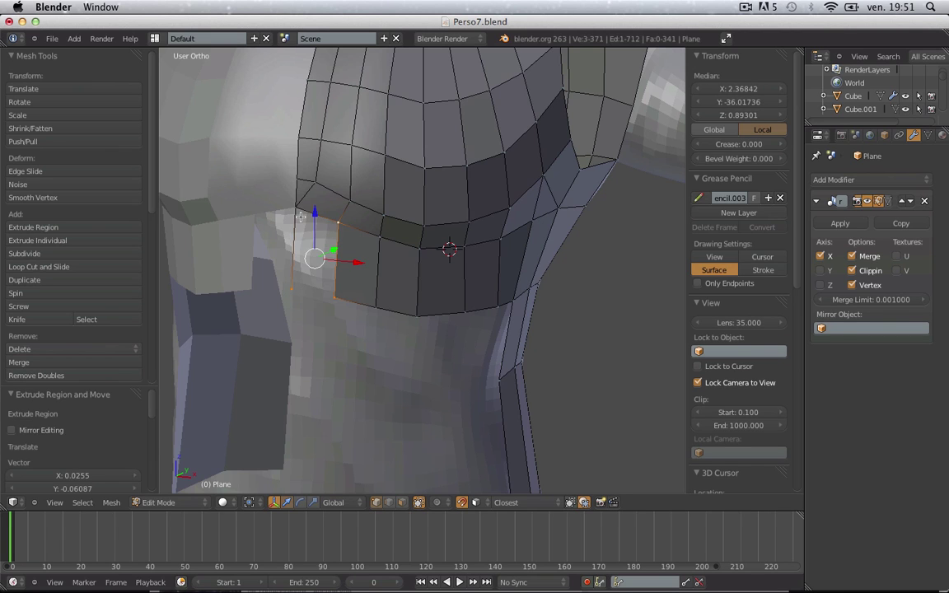
{"action": "right_click", "coordinate": [293, 283]}
{"action": "key", "text": "g"}
{"action": "left_click", "coordinate": [286, 286]}
- Shift the horizontal row of four vertices across the flank strip slightly down along the torso
{"action": "middle_click_drag", "start_coordinate": [396, 292], "coordinate": [415, 295]}
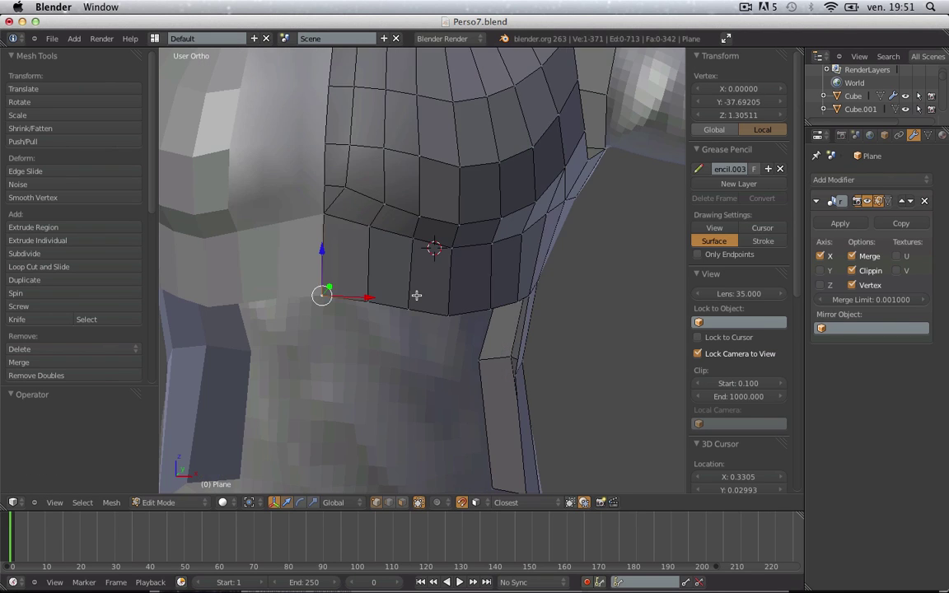
{"action": "key", "text": "Tab"}
{"action": "scroll", "coordinate": [415, 293], "scroll_direction": "down", "scroll_amount": 6}
{"action": "key", "text": "KP_1"}
{"action": "scroll", "coordinate": [415, 297], "scroll_direction": "up", "scroll_amount": 5}
{"action": "key", "text": "Tab"}
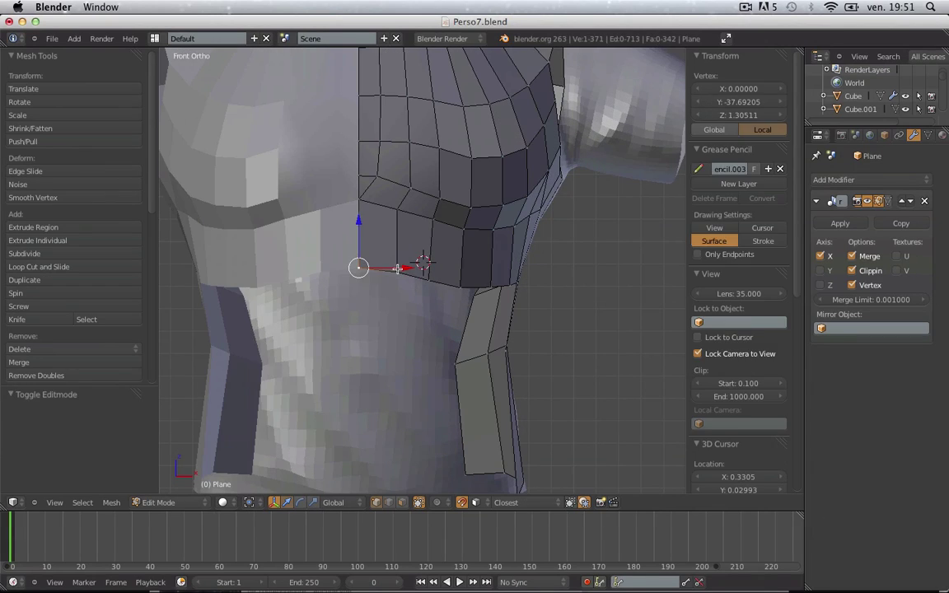
{"action": "key", "text": "a"}
{"action": "middle_click_drag", "start_coordinate": [461, 299], "coordinate": [460, 398]}
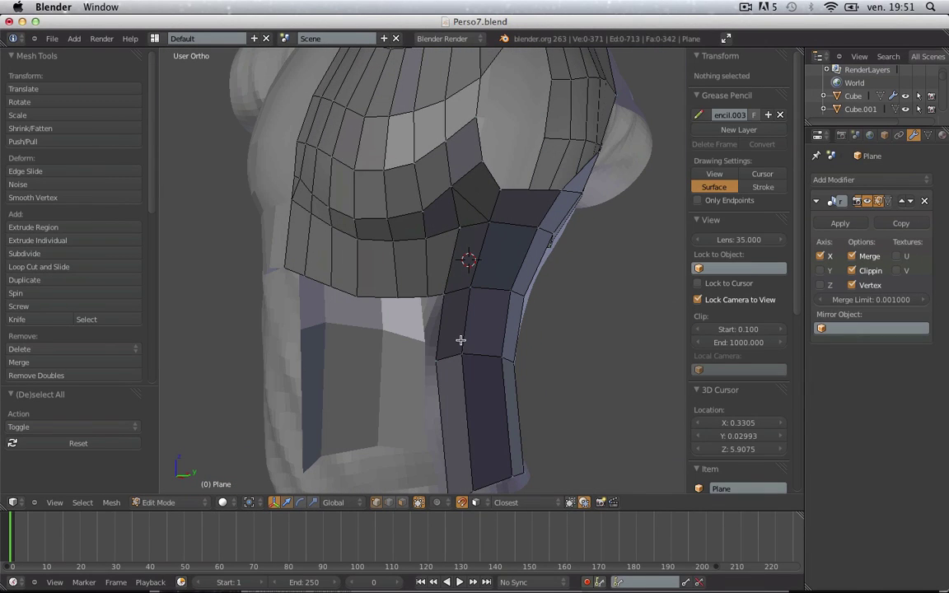
{"action": "right_click", "coordinate": [444, 359]}
{"action": "key", "text": "g"}
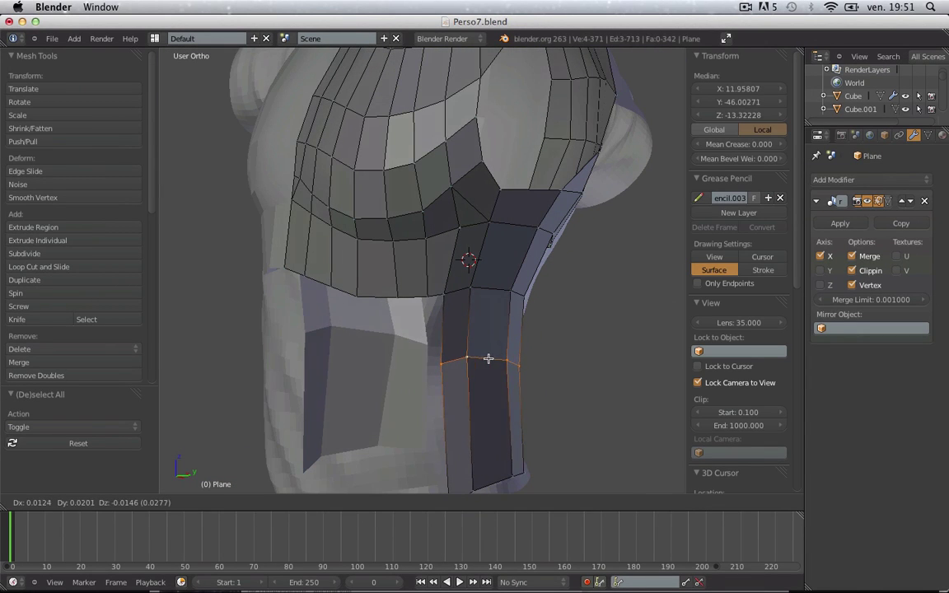
{"action": "left_click", "coordinate": [485, 362]}
{"action": "key", "text": "a"}
- Merge the outer lower vertex of the chest row with its flank strip neighbour using At First, and shift the merged vertex toward the flank
{"action": "key", "text": "KP_1"}
{"action": "middle_click_drag", "start_coordinate": [487, 362], "coordinate": [368, 329]}
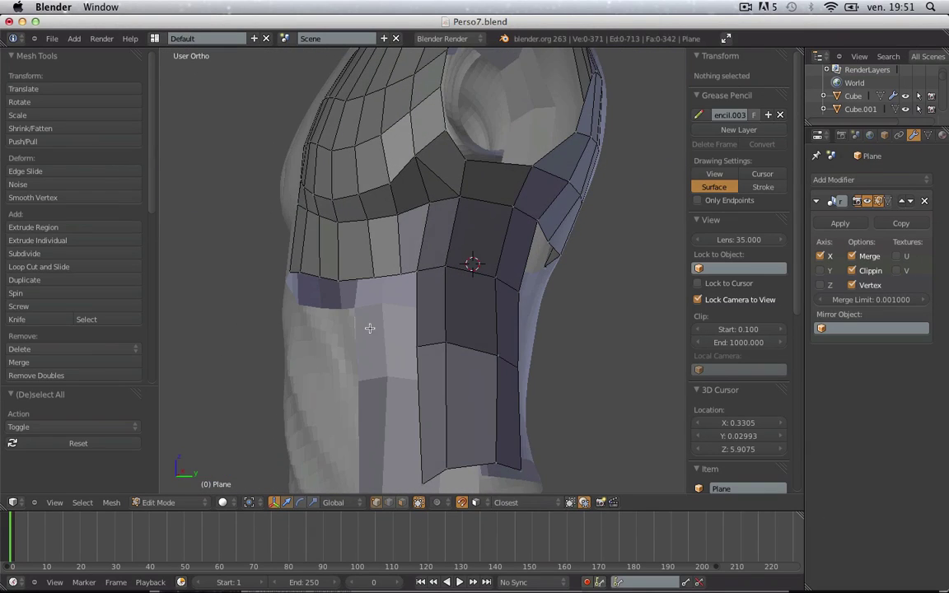
{"action": "middle_click_drag", "start_coordinate": [396, 278], "coordinate": [409, 287]}
{"action": "right_click", "coordinate": [409, 287]}
{"action": "right_click", "coordinate": [431, 287], "text": "shift"}
{"action": "key", "text": "shift+w"}
{"action": "right_click", "coordinate": [431, 287]}
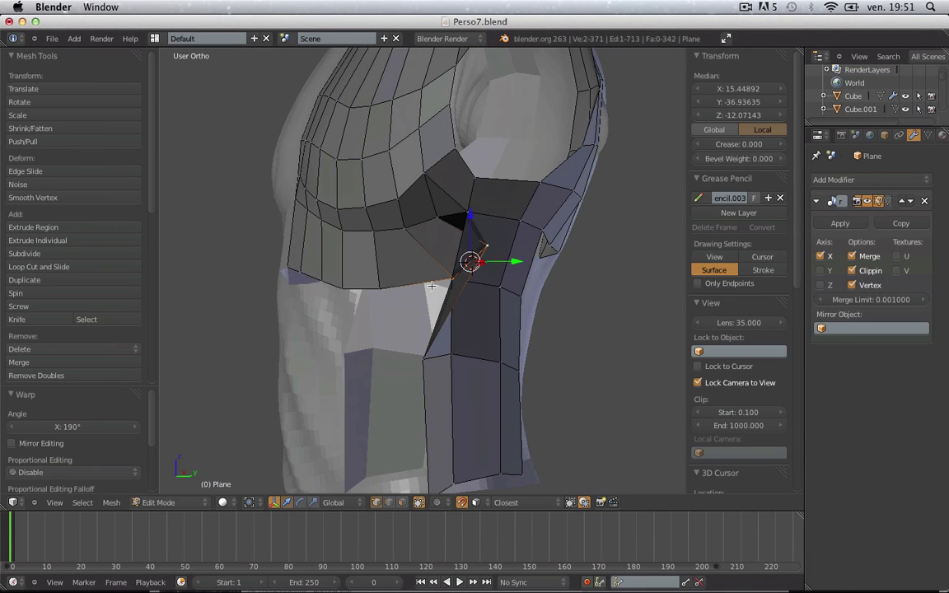
{"action": "key", "text": "w"}
{"action": "left_click", "coordinate": [428, 287]}
{"action": "left_click", "coordinate": [428, 284]}
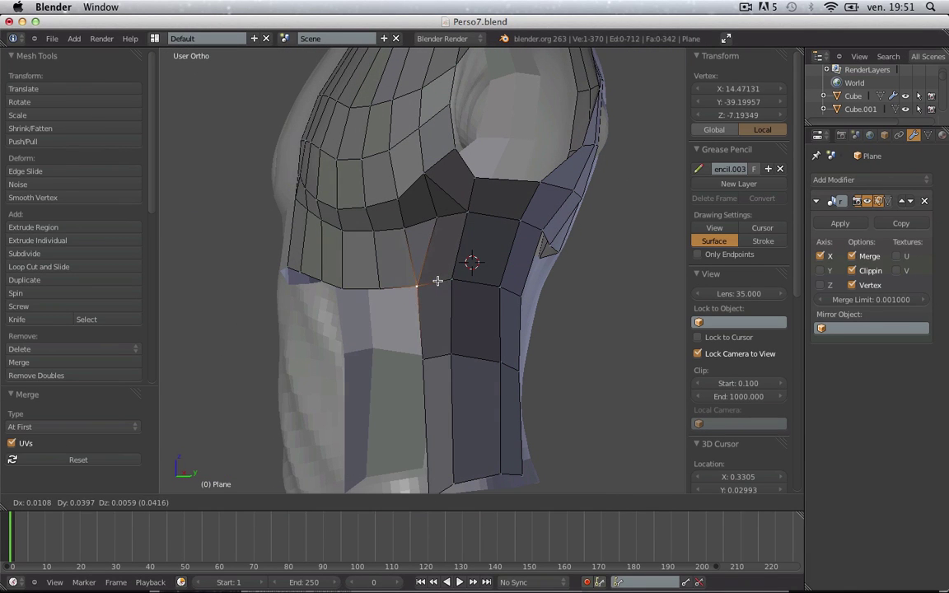
{"action": "left_click", "coordinate": [439, 280]}
{"action": "key", "text": "a"}
- Extrude a bottom edge of the lower chest row down the abdomen to form a new quad
{"action": "middle_click_drag", "start_coordinate": [422, 325], "coordinate": [438, 316]}
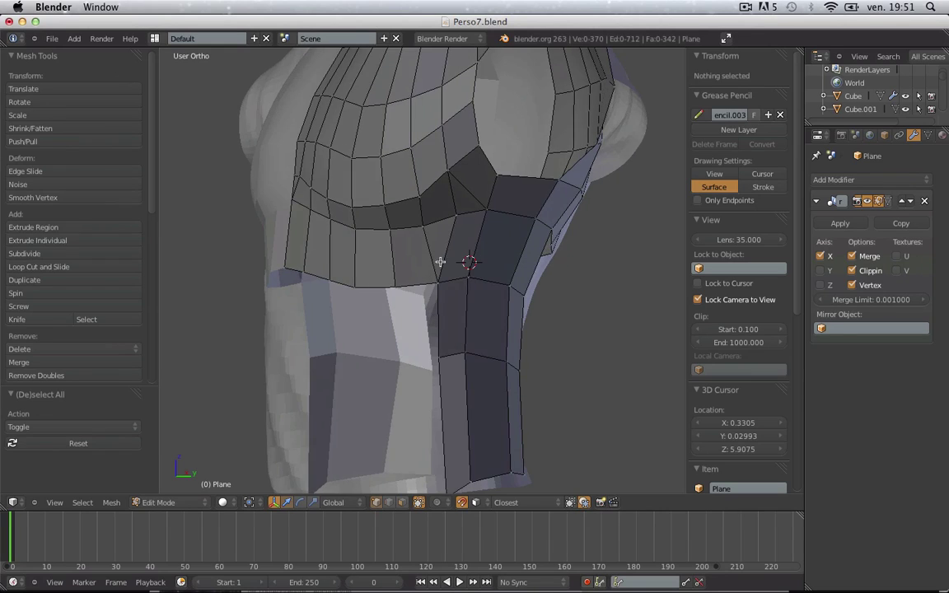
{"action": "middle_click_drag", "start_coordinate": [440, 263], "coordinate": [443, 338], "text": "ctrl"}
{"action": "scroll", "coordinate": [443, 338], "scroll_direction": "up", "scroll_amount": 3}
{"action": "right_click", "coordinate": [382, 281]}
{"action": "right_click", "coordinate": [412, 281], "text": "shift"}
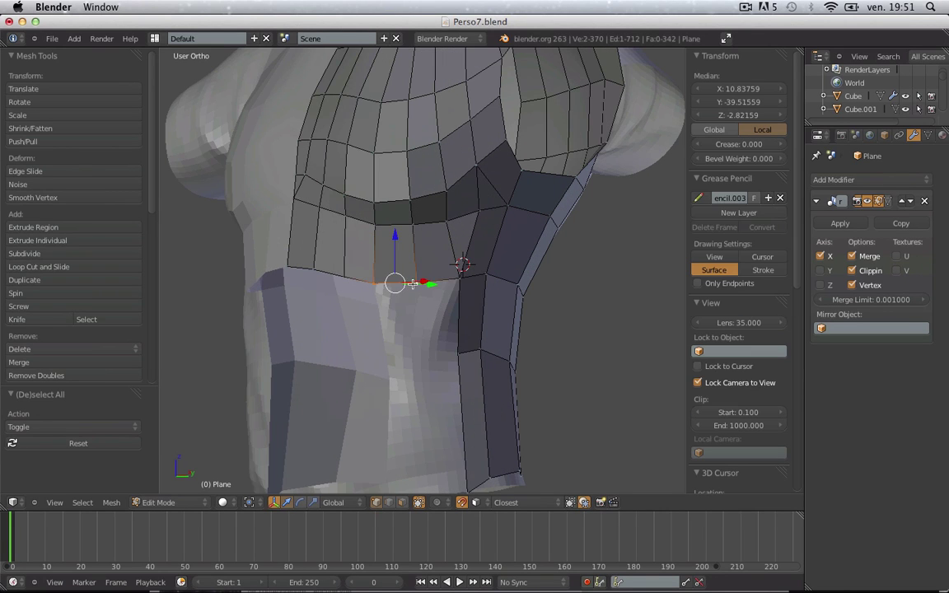
{"action": "key", "text": "g"}
{"action": "left_click", "coordinate": [413, 356]}
- Fill the opening between the new abdominal quad and the flank strip with a face
{"action": "right_click", "coordinate": [416, 355]}
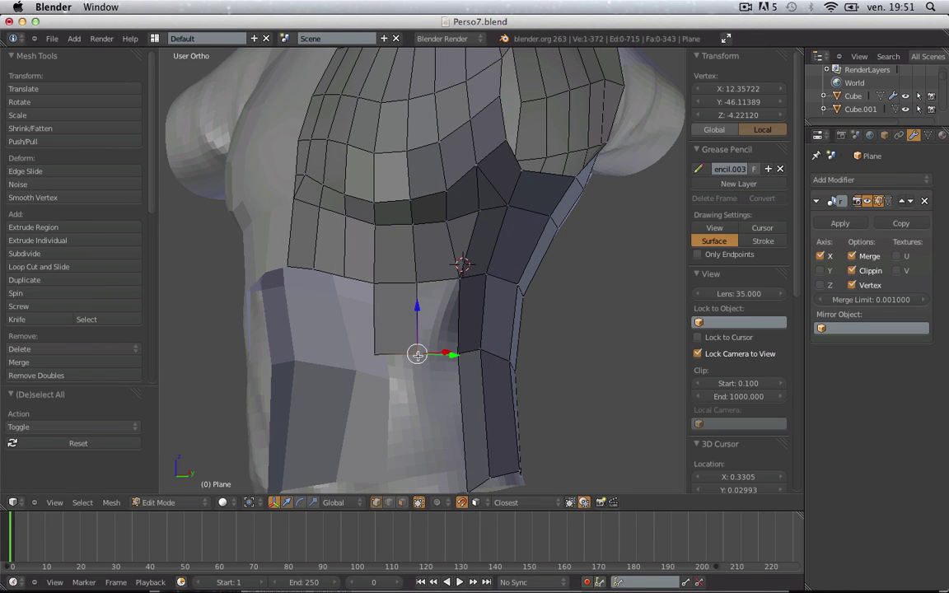
{"action": "right_click", "coordinate": [462, 281], "text": "shift"}
{"action": "right_click", "coordinate": [419, 285], "text": "shift"}
{"action": "key", "text": "f"}
{"action": "key", "text": "a"}
{"action": "left_click", "coordinate": [383, 338]}
- Extrude the bottom edge one column away from the centre line down to the level of the neighbouring abdominal quads
{"action": "middle_click_drag", "start_coordinate": [405, 340], "coordinate": [442, 345]}
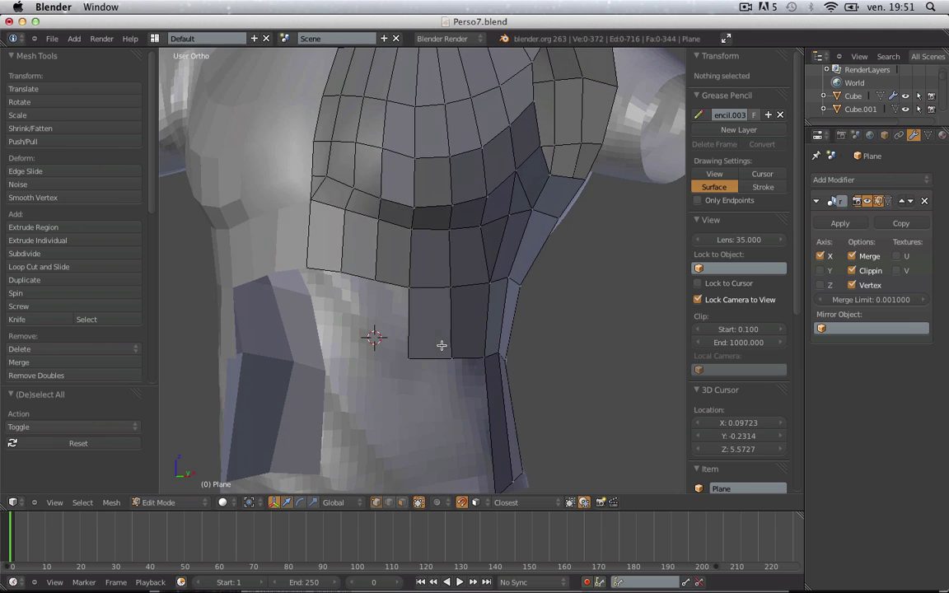
{"action": "right_click", "coordinate": [372, 277]}
{"action": "right_click", "coordinate": [343, 274], "text": "shift"}
{"action": "key", "text": "e"}
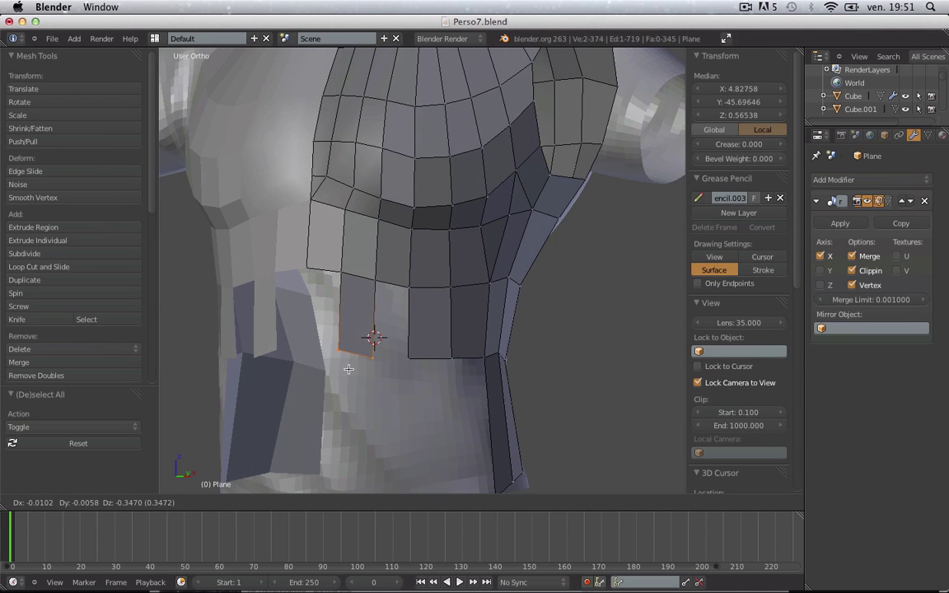
{"action": "left_click", "coordinate": [350, 365]}
{"action": "key", "text": "a"}
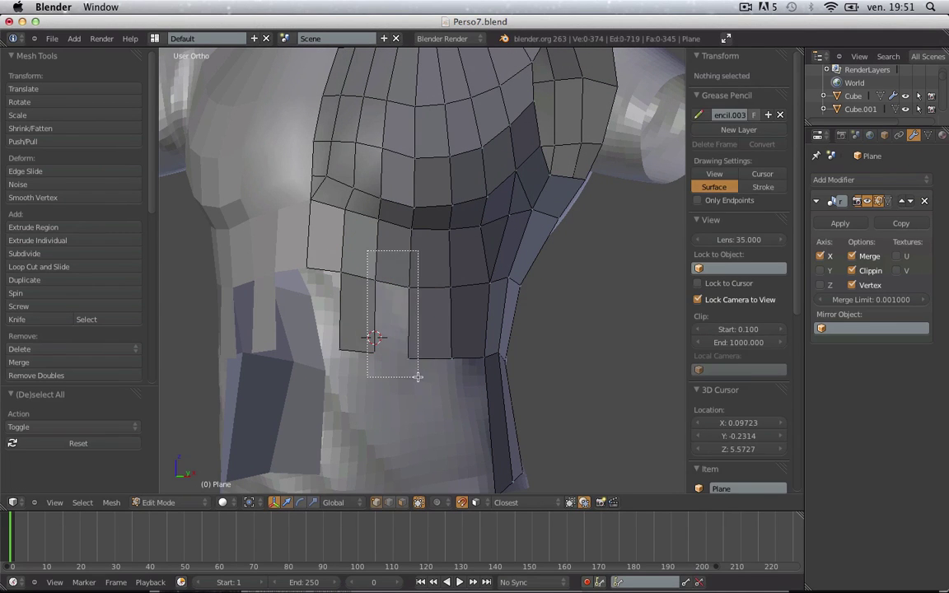
- Fill the gap between the abdominal quads and close the row with a quad reaching the centre line
{"action": "left_click_drag", "start_coordinate": [418, 376], "coordinate": [417, 377]}
{"action": "middle_click_drag", "start_coordinate": [372, 377], "coordinate": [361, 352]}
{"action": "left_click", "coordinate": [312, 352]}
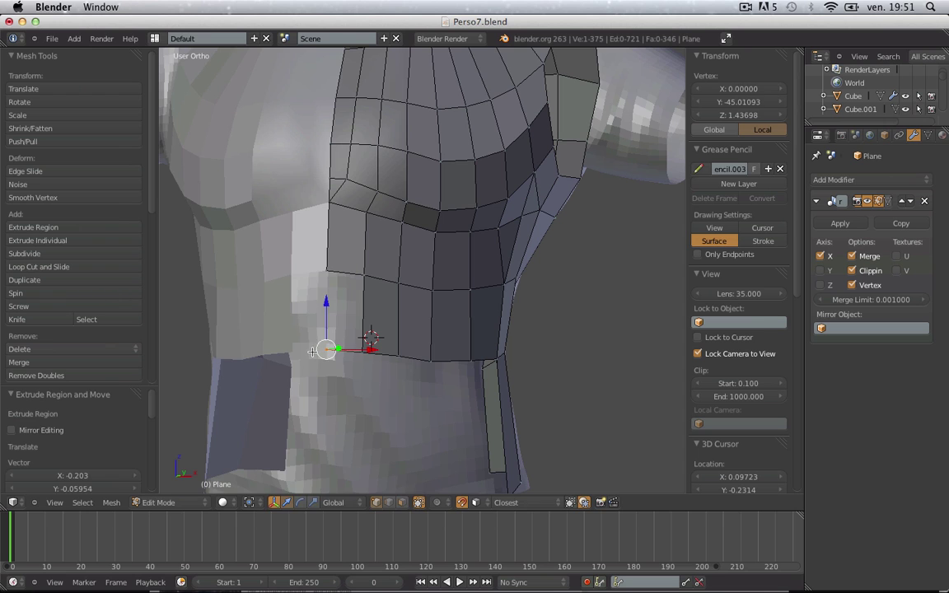
{"action": "right_click", "coordinate": [367, 308], "text": "alt"}
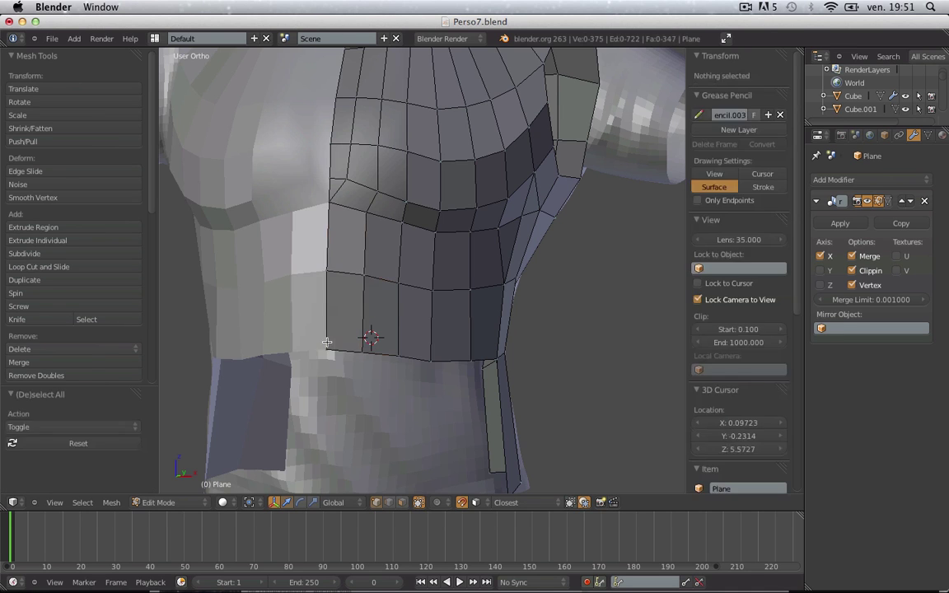
- Leave mesh editing and save the project over the existing file Perso7.blend
{"action": "key", "text": "Tab"}
{"action": "scroll", "coordinate": [351, 329], "scroll_direction": "down", "scroll_amount": 5}
{"action": "middle_click_drag", "start_coordinate": [351, 329], "coordinate": [396, 345]}
{"action": "key", "text": "ctrl+s"}
{"action": "left_click", "coordinate": [403, 286]}
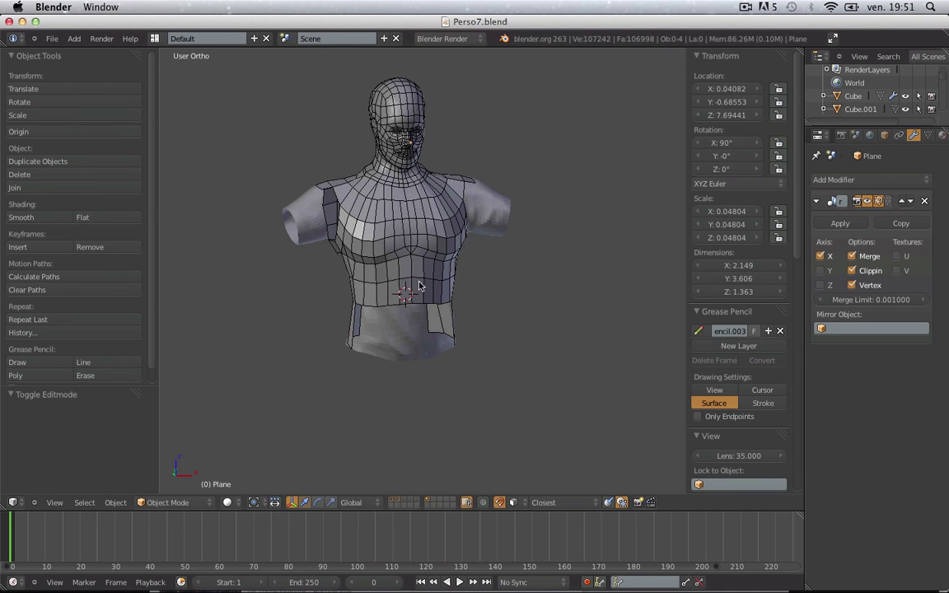
- Inspect the retopologized mesh from several sides with the sculpt's layer hidden, and show the sculpt again
{"action": "middle_click_drag", "start_coordinate": [415, 280], "coordinate": [363, 233]}
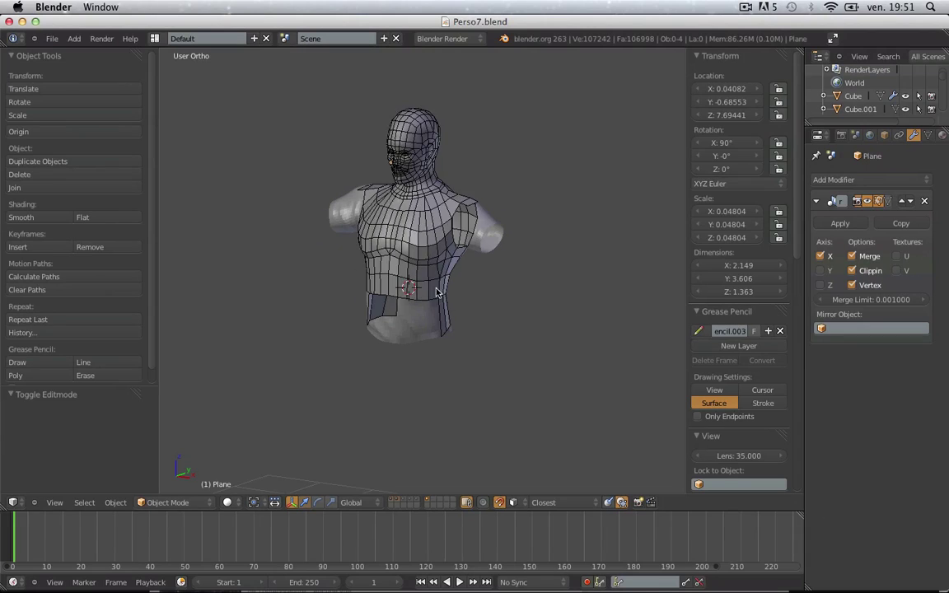
{"action": "right_click", "coordinate": [395, 261]}
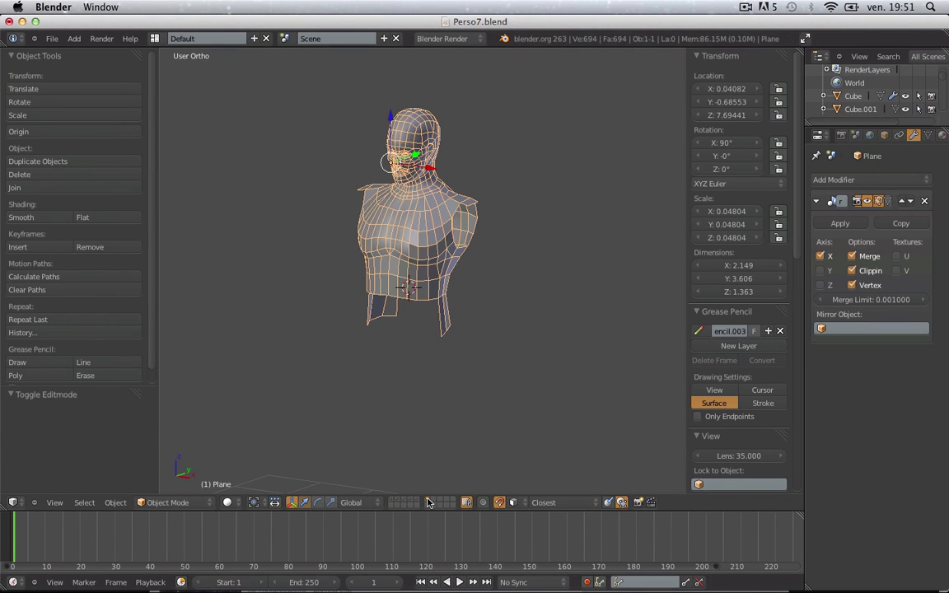
{"action": "key", "text": "a"}
{"action": "middle_click_drag", "start_coordinate": [427, 272], "coordinate": [426, 250]}
{"action": "scroll", "coordinate": [426, 249], "scroll_direction": "up", "scroll_amount": 3}
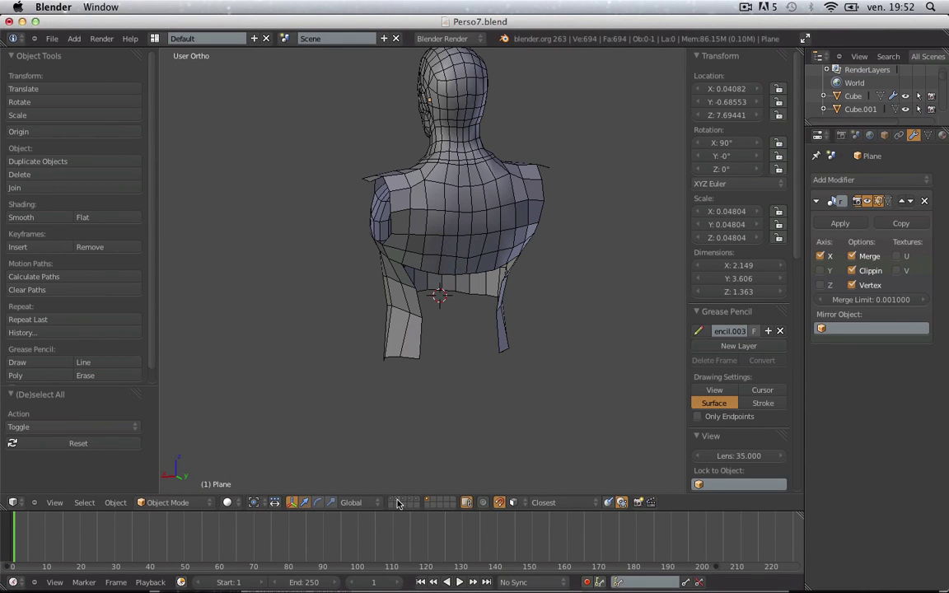
{"action": "left_click", "coordinate": [393, 502], "text": "shift"}
{"action": "scroll", "coordinate": [443, 402], "scroll_direction": "up", "scroll_amount": 3}
- Shift the two upper vertices of the flank strip's middle column toward the chest to balance the quad widths
{"action": "key", "text": "Tab"}
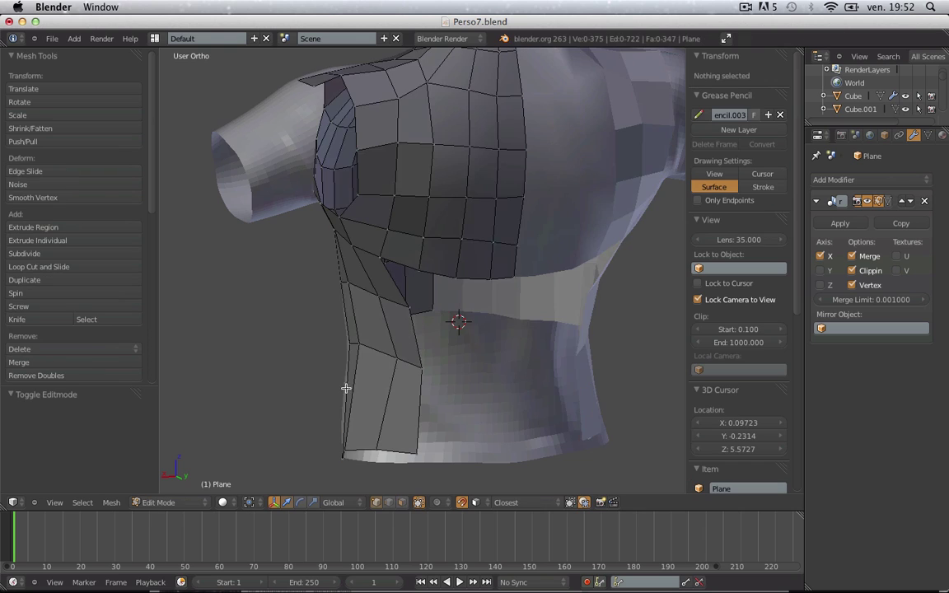
{"action": "middle_click_drag", "start_coordinate": [345, 387], "coordinate": [422, 362]}
{"action": "right_click_drag", "start_coordinate": [452, 303], "coordinate": [430, 300]}
{"action": "key", "text": "a"}
{"action": "right_click", "coordinate": [455, 368]}
{"action": "key", "text": "g"}
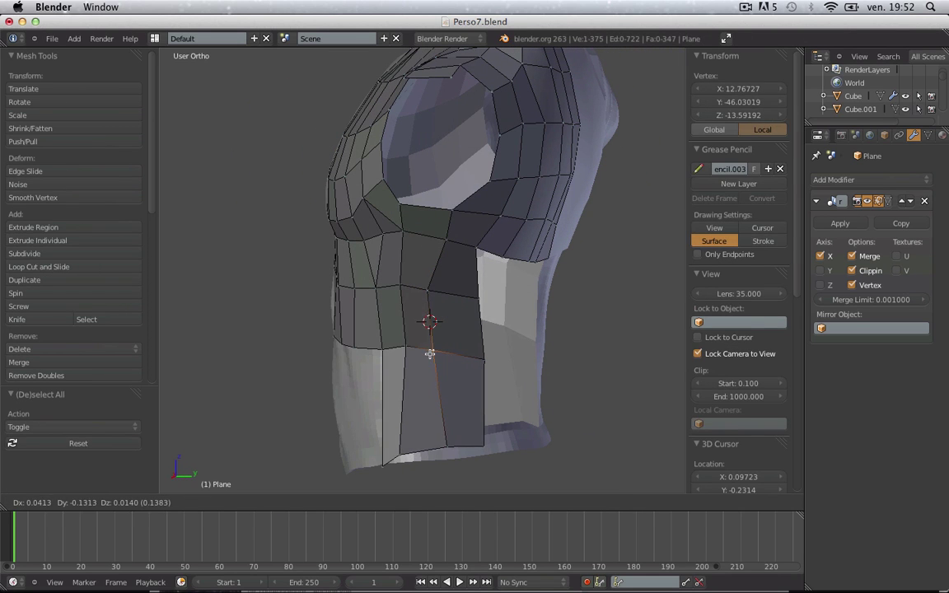
{"action": "left_click", "coordinate": [430, 354]}
- Adjust the neighbouring vertex on the front side of the flank strip and the bottom vertex of its middle column
{"action": "key", "text": "a"}
{"action": "right_click", "coordinate": [409, 346]}
{"action": "key", "text": "g"}
{"action": "left_click", "coordinate": [404, 346]}
{"action": "key", "text": "a"}
{"action": "right_click", "coordinate": [440, 438]}
{"action": "key", "text": "g"}
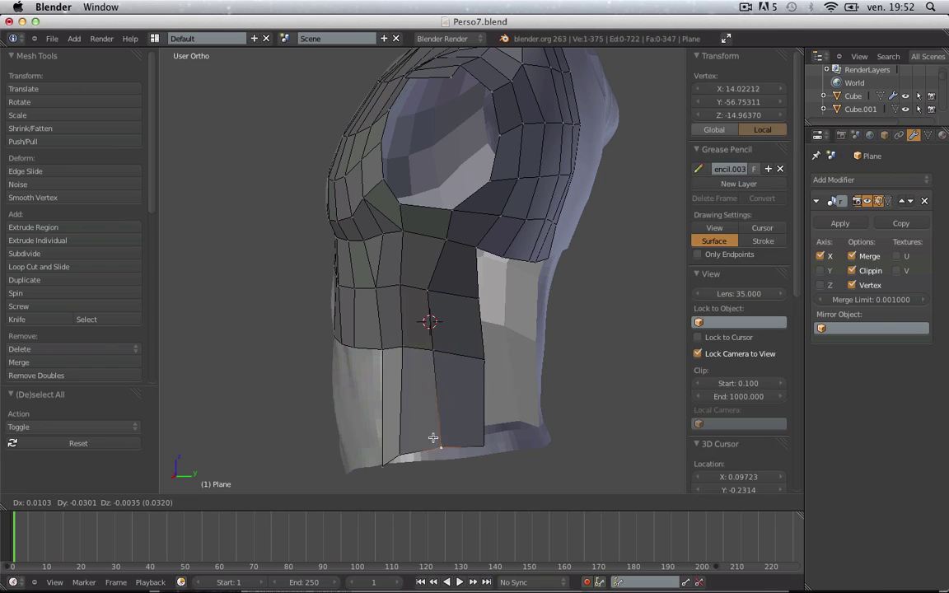
{"action": "left_click", "coordinate": [430, 442]}
{"action": "scroll", "coordinate": [394, 375], "scroll_direction": "up", "scroll_amount": 2}
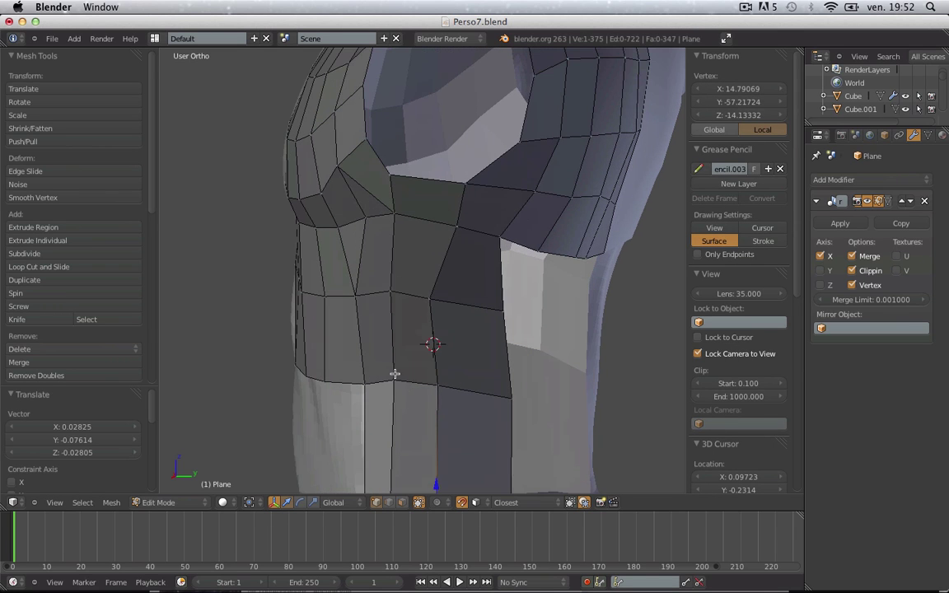
- Reposition three vertices along the flank strip's upper horizontal row to even out the quad widths
{"action": "key", "text": "a"}
{"action": "right_click", "coordinate": [387, 289]}
{"action": "key", "text": "g"}
{"action": "left_click", "coordinate": [386, 286]}
{"action": "key", "text": "a"}
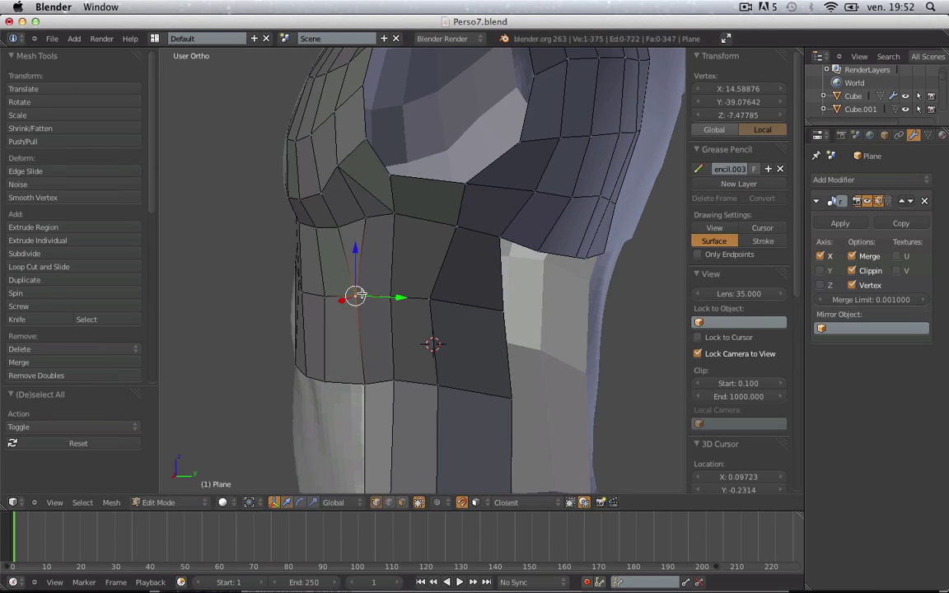
{"action": "right_click", "coordinate": [430, 300]}
{"action": "left_click", "coordinate": [440, 305]}
{"action": "key", "text": "a"}
- Shift the middle column's vertex on the flank strip's lower horizontal row to balance the neighbouring quads
{"action": "scroll", "coordinate": [437, 346], "scroll_direction": "down", "scroll_amount": 2}
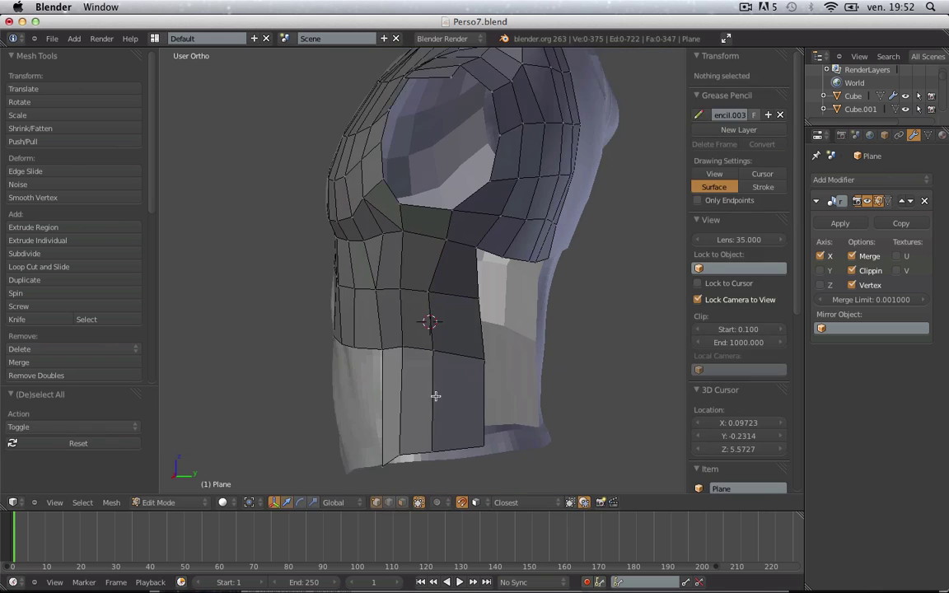
{"action": "middle_click_drag", "start_coordinate": [437, 396], "coordinate": [409, 306], "text": "shift"}
{"action": "right_click", "coordinate": [402, 254]}
{"action": "left_click", "coordinate": [402, 257]}
{"action": "key", "text": "a"}
{"action": "scroll", "coordinate": [438, 271], "scroll_direction": "down", "scroll_amount": 3}
{"action": "scroll", "coordinate": [412, 307], "scroll_direction": "up", "scroll_amount": 2}
{"action": "right_click", "coordinate": [404, 268]}
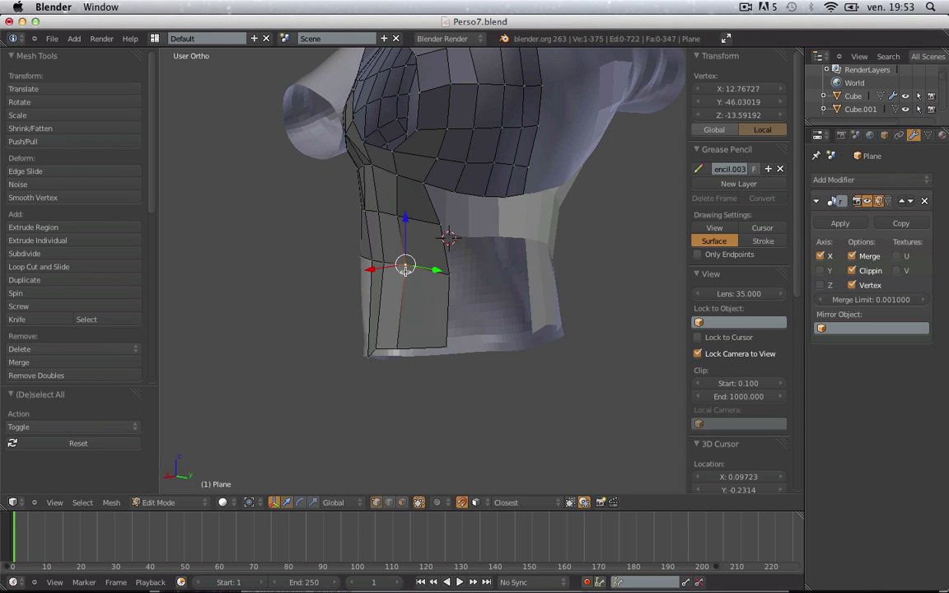
{"action": "left_click", "coordinate": [402, 271]}
- Pull the flank strip's back-edge vertices forward to narrow the rear column, and align its bottom vertices with the sculpt's lower rim
{"action": "right_click", "coordinate": [437, 223]}
{"action": "left_click", "coordinate": [417, 219]}
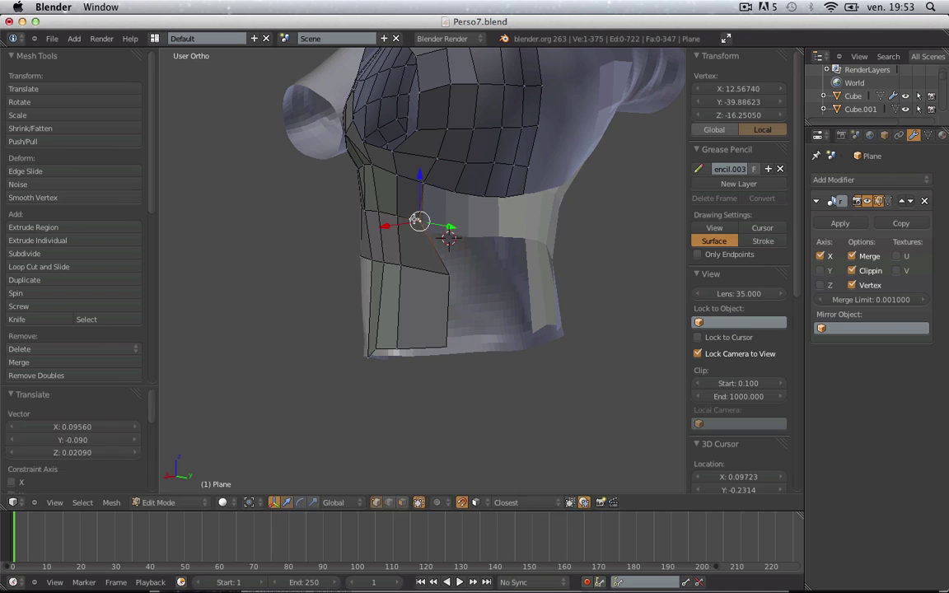
{"action": "key", "text": "a"}
{"action": "right_click", "coordinate": [441, 264]}
{"action": "key", "text": "g"}
{"action": "key", "text": "a"}
{"action": "right_click", "coordinate": [456, 351]}
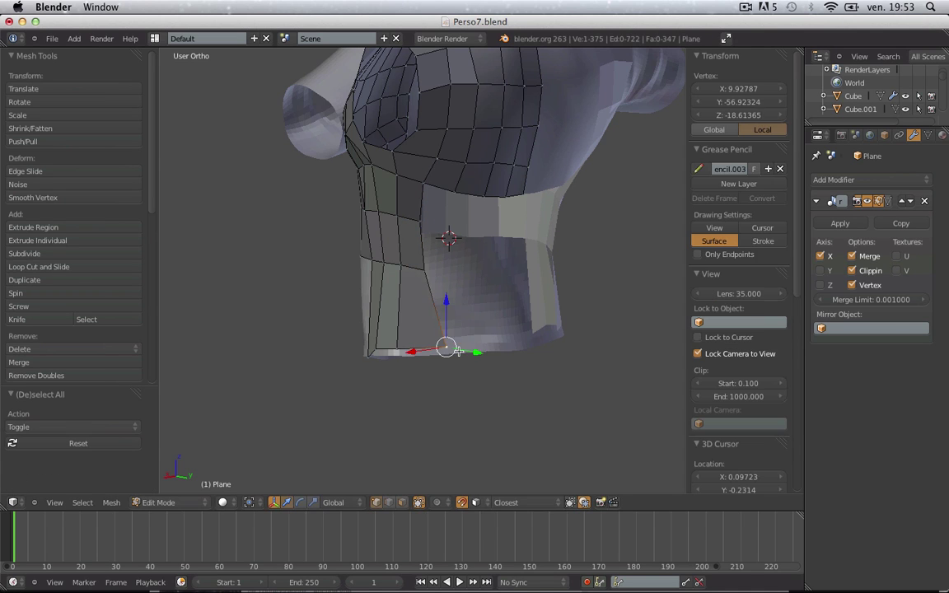
{"action": "left_click", "coordinate": [394, 352]}
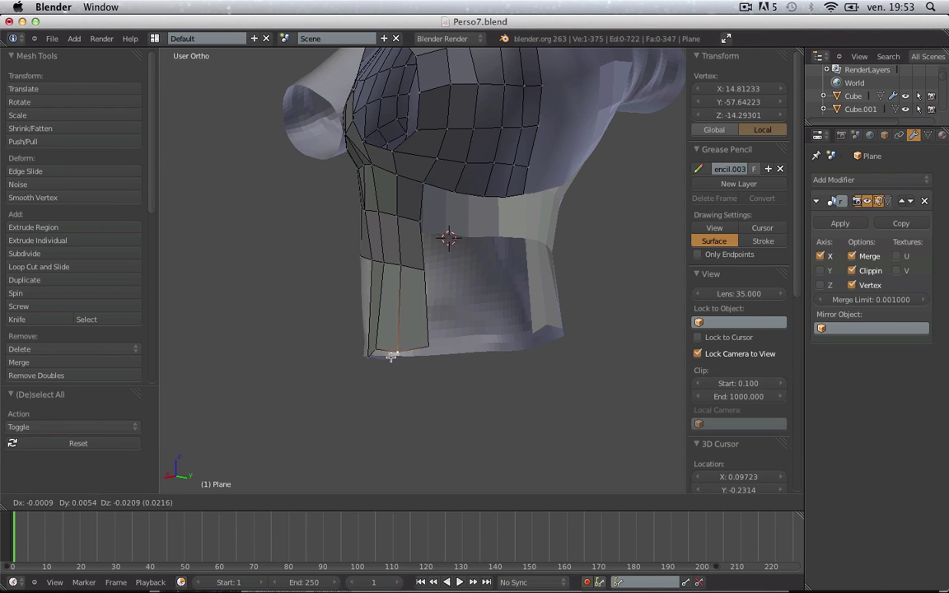
{"action": "left_click", "coordinate": [391, 356]}
{"action": "key", "text": "a"}
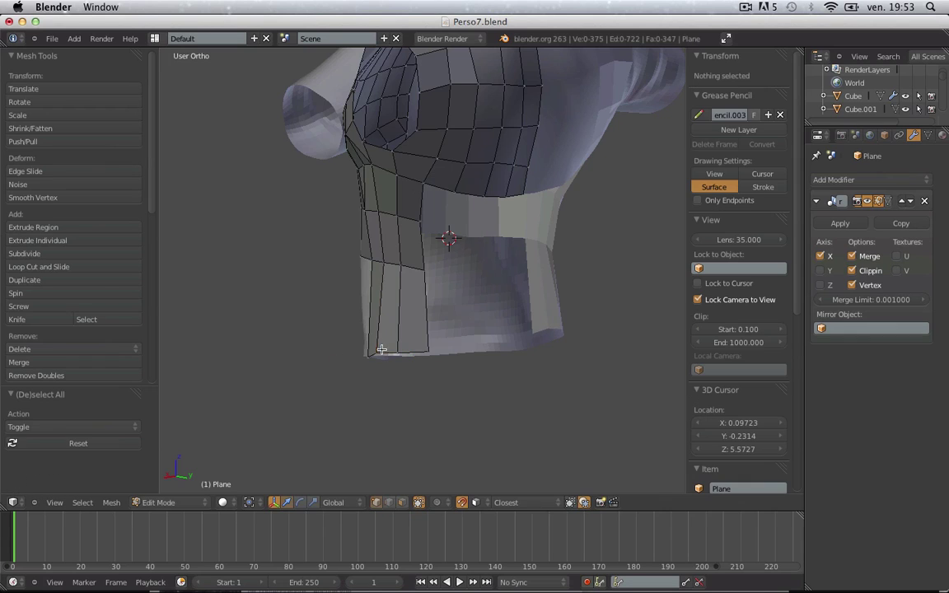
- Add a centred horizontal loop cut across the bottom row of the flank strip
{"action": "middle_click_drag", "start_coordinate": [446, 341], "coordinate": [516, 341]}
{"action": "key", "text": "ctrl+r"}
{"action": "left_click", "coordinate": [408, 305]}
{"action": "left_click", "coordinate": [410, 307]}
{"action": "key", "text": "a"}
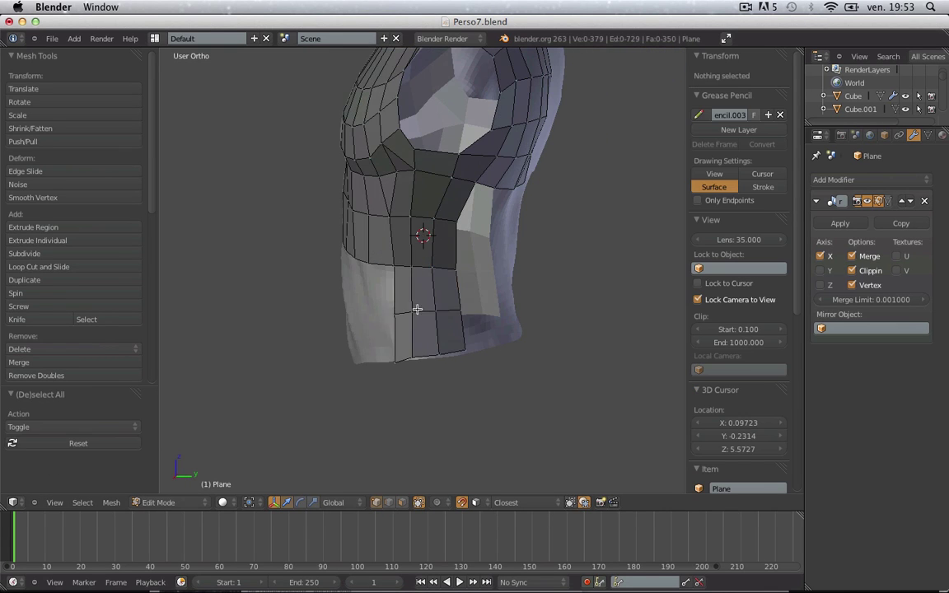
{"action": "middle_click_drag", "start_coordinate": [417, 310], "coordinate": [445, 318]}
{"action": "right_click", "coordinate": [439, 319]}
{"action": "key", "text": "e"}
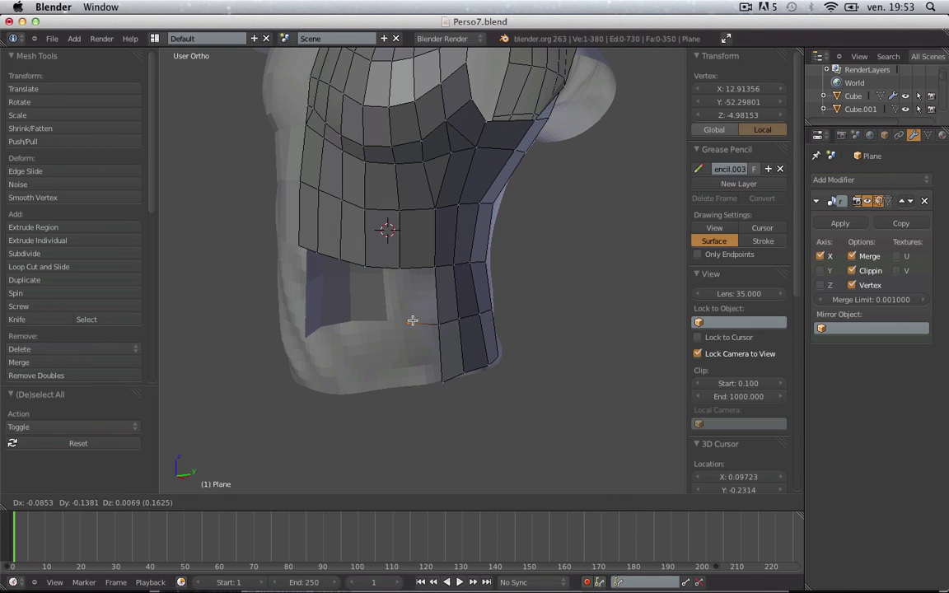
{"action": "right_click", "coordinate": [413, 320]}
{"action": "key", "text": "ctrl+z"}
- Extrude two alternate edges of the abdomen's lower border downward over the sculpt, leaving one column open between them
{"action": "key", "text": "a"}
{"action": "left_click_drag", "start_coordinate": [361, 258], "coordinate": [411, 283]}
{"action": "key", "text": "e"}
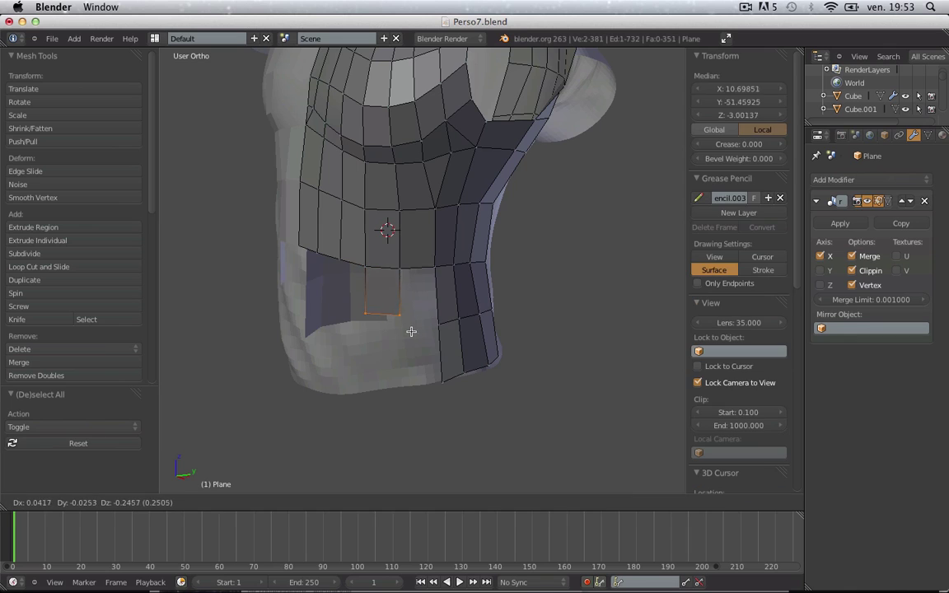
{"action": "left_click", "coordinate": [412, 343]}
{"action": "middle_click_drag", "start_coordinate": [333, 323], "coordinate": [341, 241]}
{"action": "key", "text": "a"}
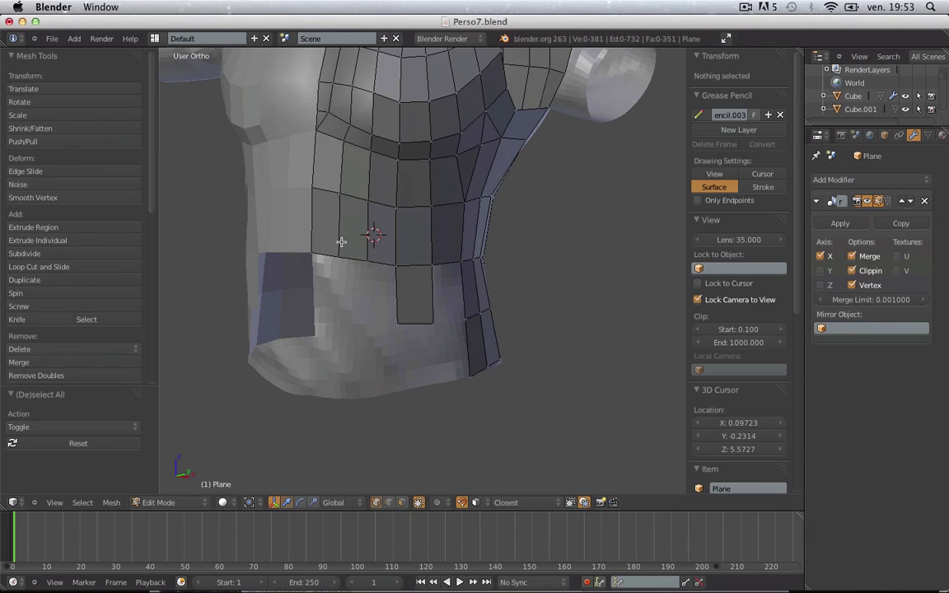
{"action": "left_click_drag", "start_coordinate": [333, 248], "coordinate": [370, 269]}
{"action": "key", "text": "e"}
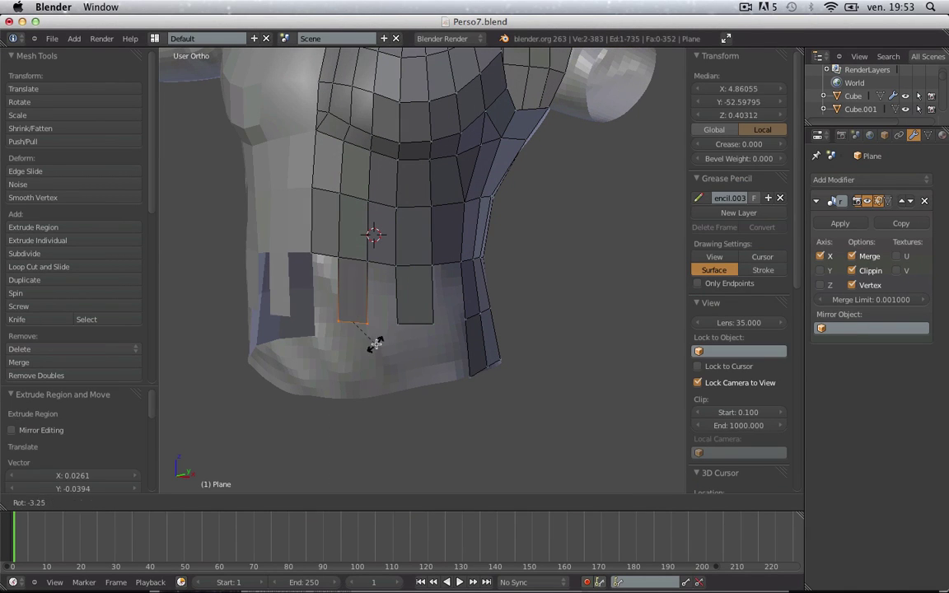
{"action": "left_click", "coordinate": [375, 345]}
- Fill the gap between the two extruded quads, then extend the new row to the mirror centreline and fill that quad
{"action": "key", "text": "a"}
{"action": "key", "text": "b"}
{"action": "left_click_drag", "start_coordinate": [409, 368], "coordinate": [409, 367]}
{"action": "middle_click_drag", "start_coordinate": [410, 368], "coordinate": [356, 328]}
{"action": "left_click", "coordinate": [304, 325]}
{"action": "key", "text": "b"}
{"action": "left_click_drag", "start_coordinate": [317, 245], "coordinate": [367, 345]}
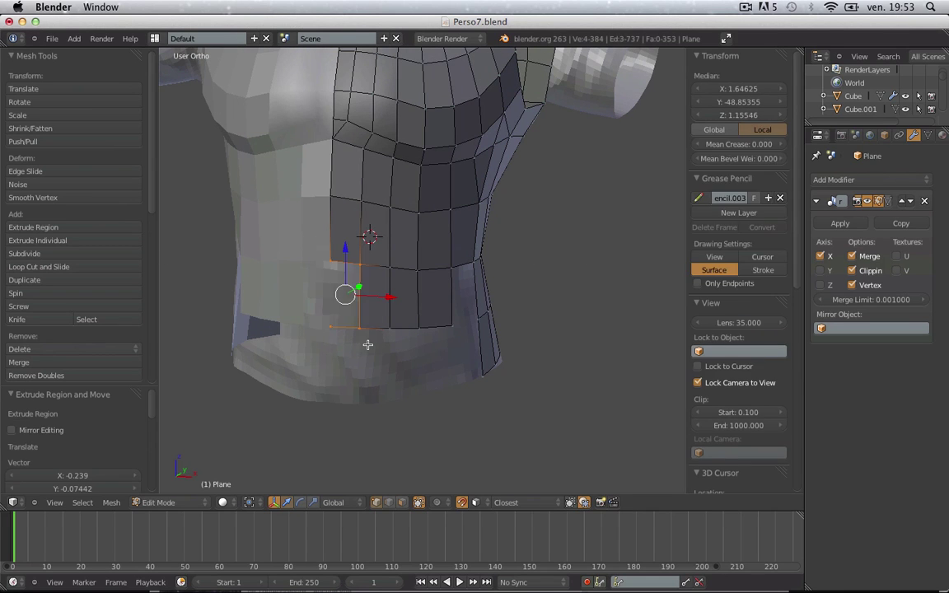
{"action": "key", "text": "f"}
{"action": "key", "text": "a"}
- Fill the quad joining the new abdomen row to the front edge of the flank strip
{"action": "middle_click_drag", "start_coordinate": [472, 344], "coordinate": [413, 338]}
{"action": "right_click", "coordinate": [414, 336]}
{"action": "right_click", "coordinate": [446, 328], "text": "shift"}
{"action": "right_click", "coordinate": [430, 267], "text": "shift"}
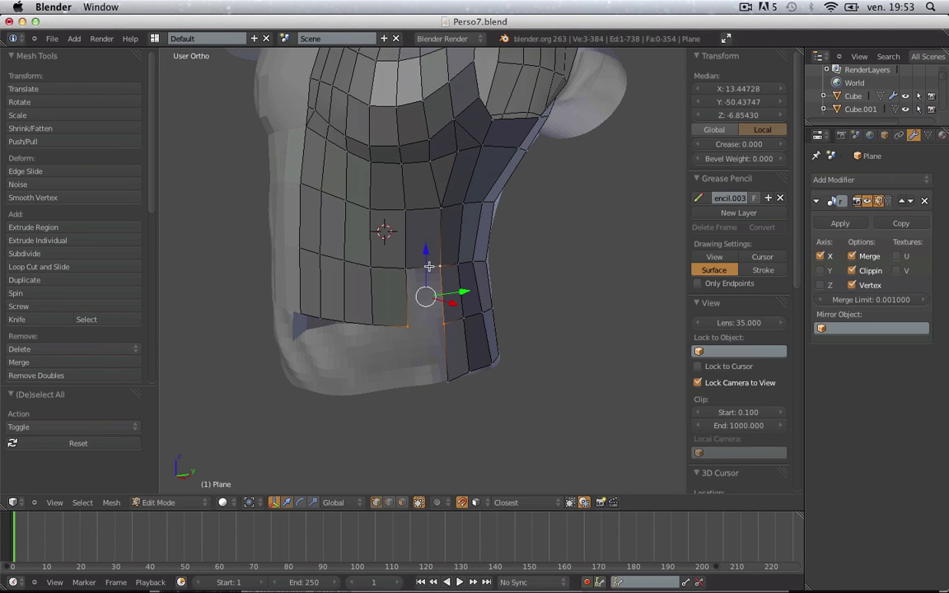
{"action": "right_click", "coordinate": [428, 268], "text": "shift"}
{"action": "right_click", "coordinate": [399, 271], "text": "shift"}
{"action": "right_click", "coordinate": [427, 271], "text": "shift"}
{"action": "key", "text": "f"}
{"action": "key", "text": "a"}
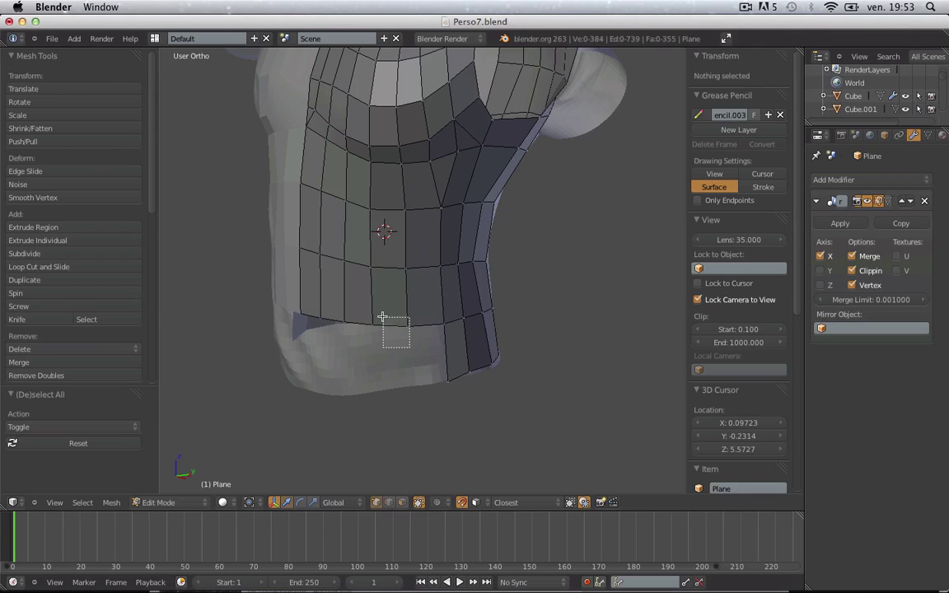
- Extrude the bottom edges of the abdomen's three outer columns about 0.35 units down along Z to the sculpt's lower rim
{"action": "left_click_drag", "start_coordinate": [382, 317], "coordinate": [383, 319]}
{"action": "middle_click_drag", "start_coordinate": [382, 319], "coordinate": [340, 317]}
{"action": "key", "text": "b"}
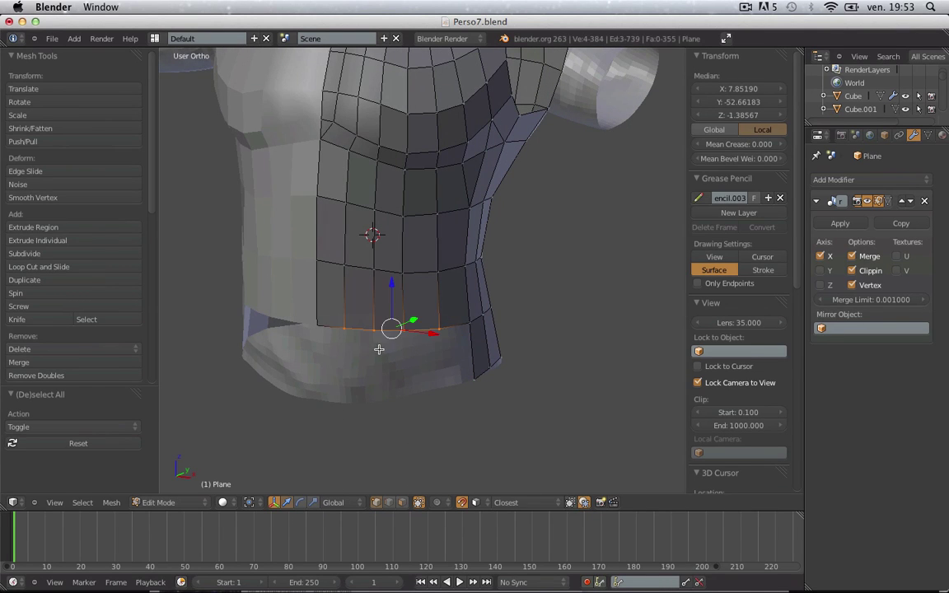
{"action": "left_click", "coordinate": [393, 345]}
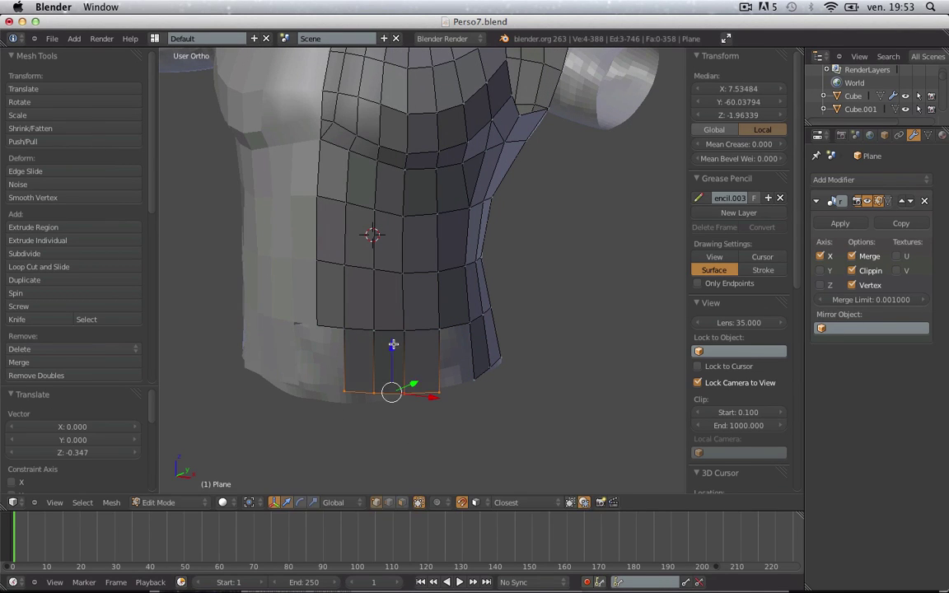
{"action": "left_click", "coordinate": [438, 389]}
- Extrude the inner bottom vertex to the mirror centreline and fill the abdomen's last central quad
{"action": "key", "text": "a"}
{"action": "middle_click_drag", "start_coordinate": [396, 413], "coordinate": [412, 411]}
{"action": "right_click", "coordinate": [351, 387]}
{"action": "key", "text": "e"}
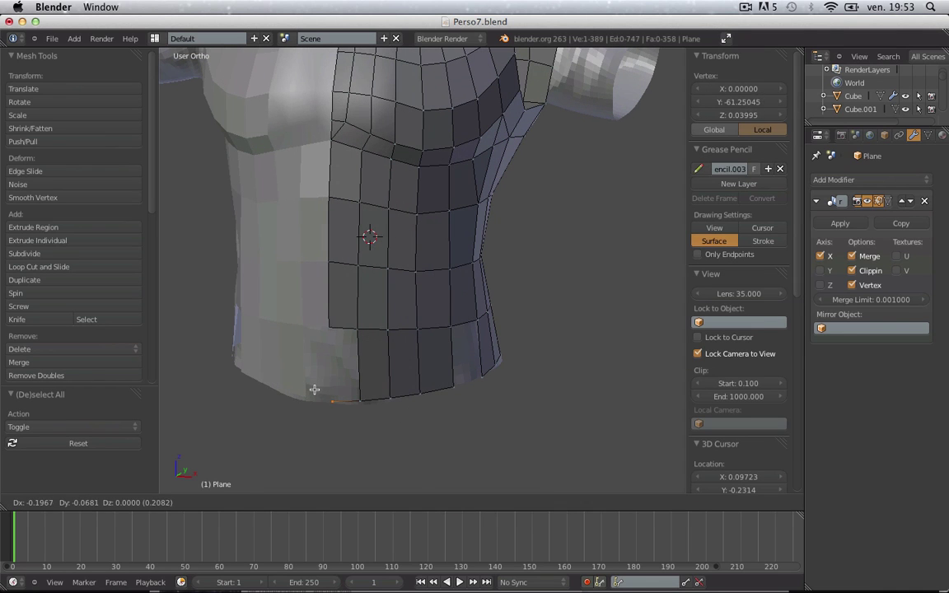
{"action": "left_click", "coordinate": [314, 389]}
{"action": "left_click_drag", "start_coordinate": [344, 389], "coordinate": [362, 418]}
{"action": "key", "text": "f"}
{"action": "key", "text": "a"}
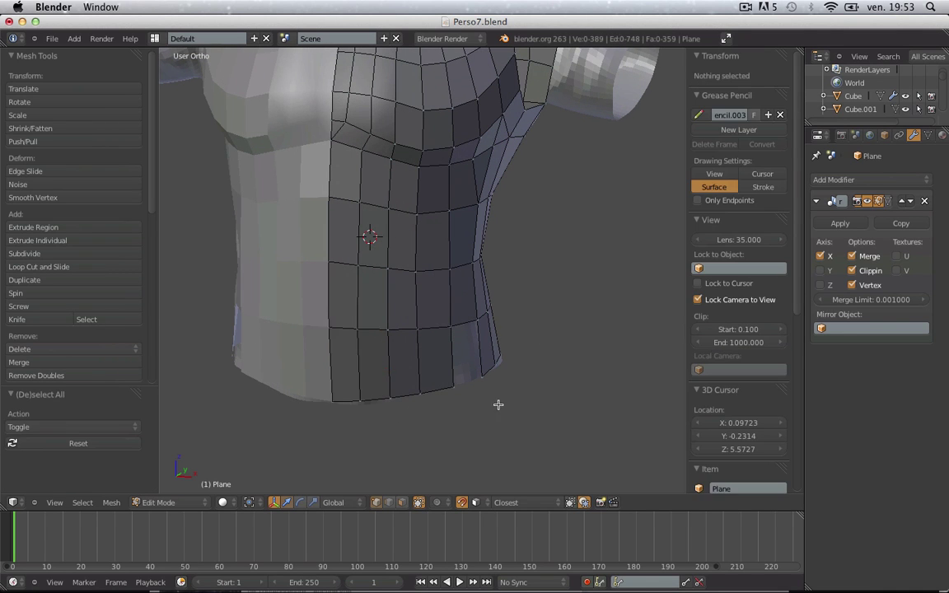
- Fill the bottom quad between the abdomen and the flank strip, and check the mesh outside mesh editing
{"action": "middle_click_drag", "start_coordinate": [498, 405], "coordinate": [416, 399]}
{"action": "right_click", "coordinate": [397, 387]}
{"action": "right_click", "coordinate": [426, 380], "text": "shift"}
{"action": "right_click", "coordinate": [427, 331], "text": "shift"}
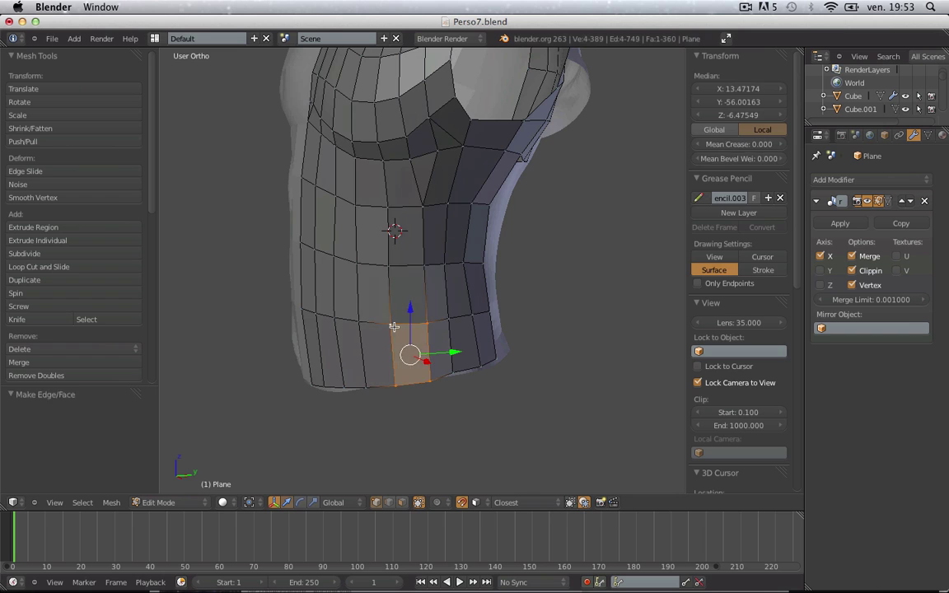
{"action": "key", "text": "a"}
{"action": "key", "text": "Tab"}
{"action": "scroll", "coordinate": [425, 345], "scroll_direction": "down", "scroll_amount": 3}
{"action": "key", "text": "Tab"}
- Reposition the bottom-rim vertex and two higher vertices where the abdomen meets the flank to even the quad spacing
{"action": "middle_click_drag", "start_coordinate": [476, 362], "coordinate": [423, 354]}
{"action": "scroll", "coordinate": [423, 359], "scroll_direction": "up", "scroll_amount": 3}
{"action": "right_click_drag", "start_coordinate": [423, 366], "coordinate": [425, 367]}
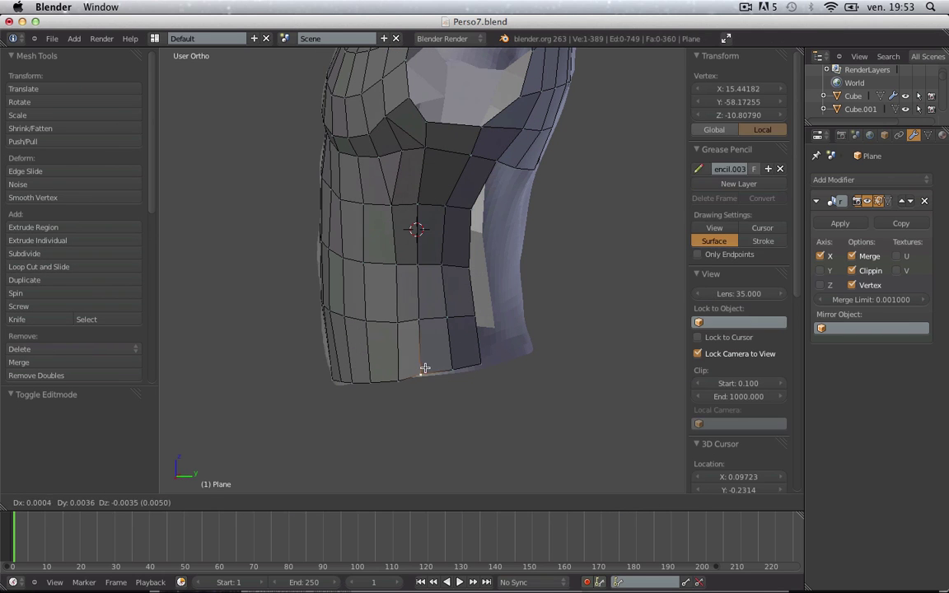
{"action": "left_click", "coordinate": [424, 375]}
{"action": "key", "text": "a"}
{"action": "right_click", "coordinate": [396, 322]}
{"action": "key", "text": "g"}
{"action": "left_click", "coordinate": [394, 318]}
{"action": "key", "text": "a"}
{"action": "right_click", "coordinate": [393, 258]}
{"action": "key", "text": "g"}
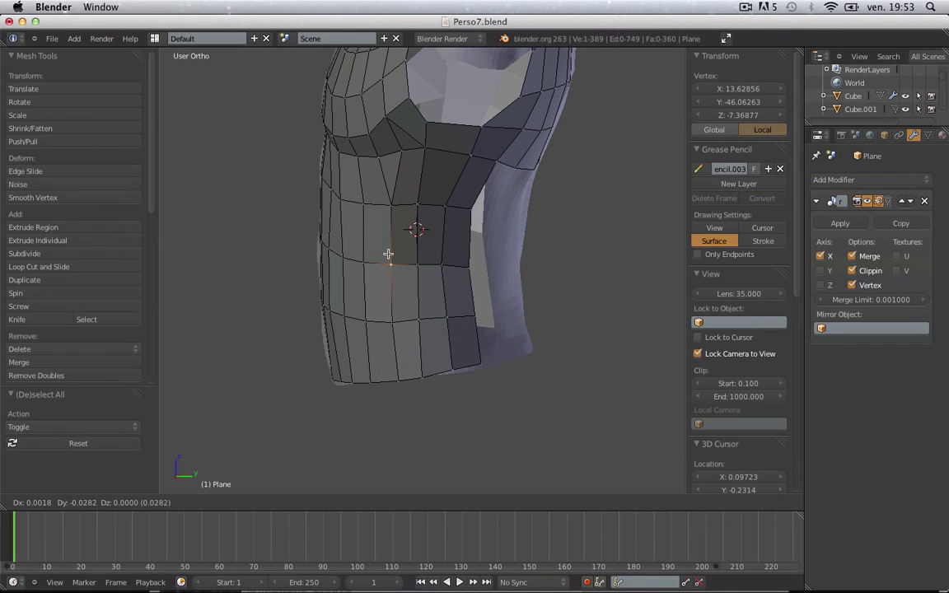
{"action": "left_click", "coordinate": [386, 253]}
- Inspect the torso from behind and nudge the back-edge vertex of the flank strip at waist level
{"action": "key", "text": "Tab"}
{"action": "scroll", "coordinate": [417, 239], "scroll_direction": "down", "scroll_amount": 3}
{"action": "middle_click_drag", "start_coordinate": [418, 239], "coordinate": [360, 360]}
{"action": "key", "text": "Tab"}
{"action": "scroll", "coordinate": [404, 271], "scroll_direction": "up", "scroll_amount": 3}
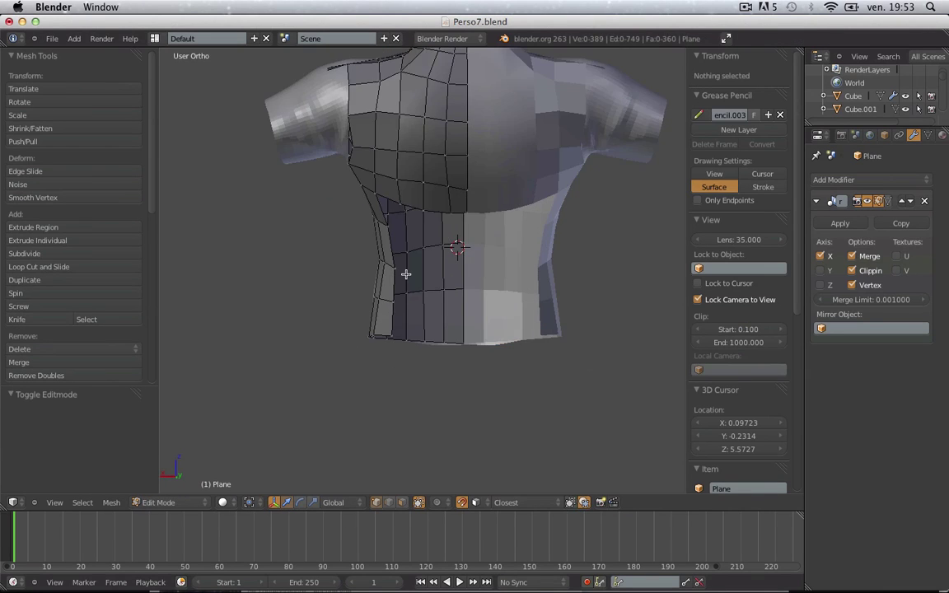
{"action": "scroll", "coordinate": [378, 298], "scroll_direction": "up", "scroll_amount": 2}
{"action": "middle_click_drag", "start_coordinate": [377, 298], "coordinate": [403, 298]}
{"action": "right_click", "coordinate": [407, 279]}
{"action": "key", "text": "g"}
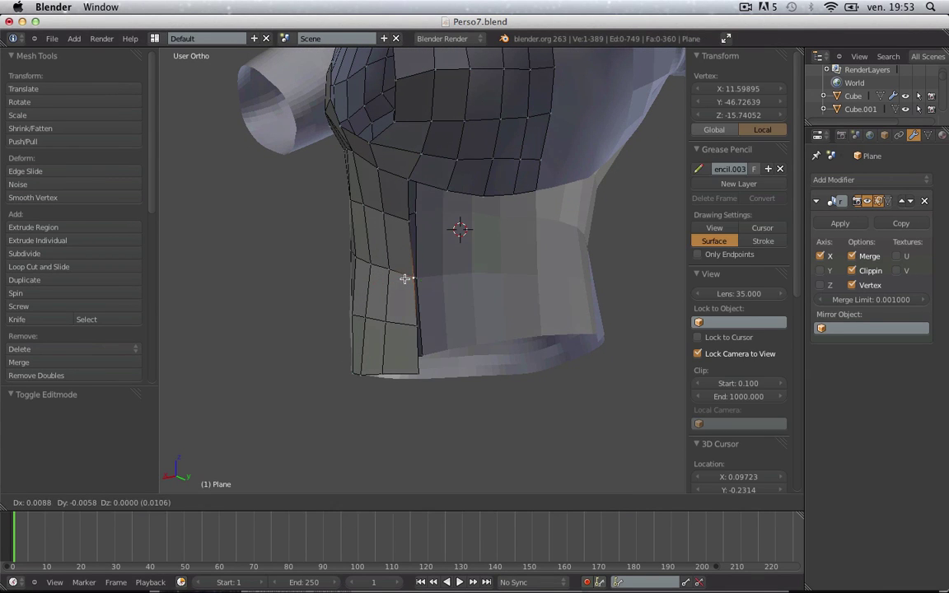
{"action": "left_click", "coordinate": [402, 276]}
{"action": "key", "text": "a"}
- Extrude the three edges of the back's lower border straight down along Z twice, by about 0.2 and 0.26 units
{"action": "right_click", "coordinate": [454, 187]}
{"action": "key", "text": "a"}
{"action": "key", "text": "a"}
{"action": "key", "text": "a"}
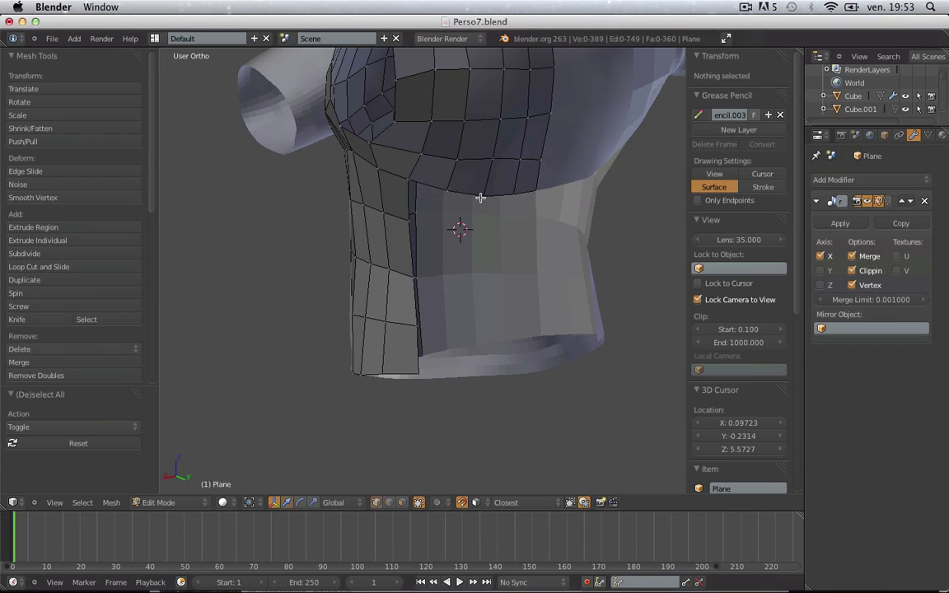
{"action": "right_click", "coordinate": [466, 192]}
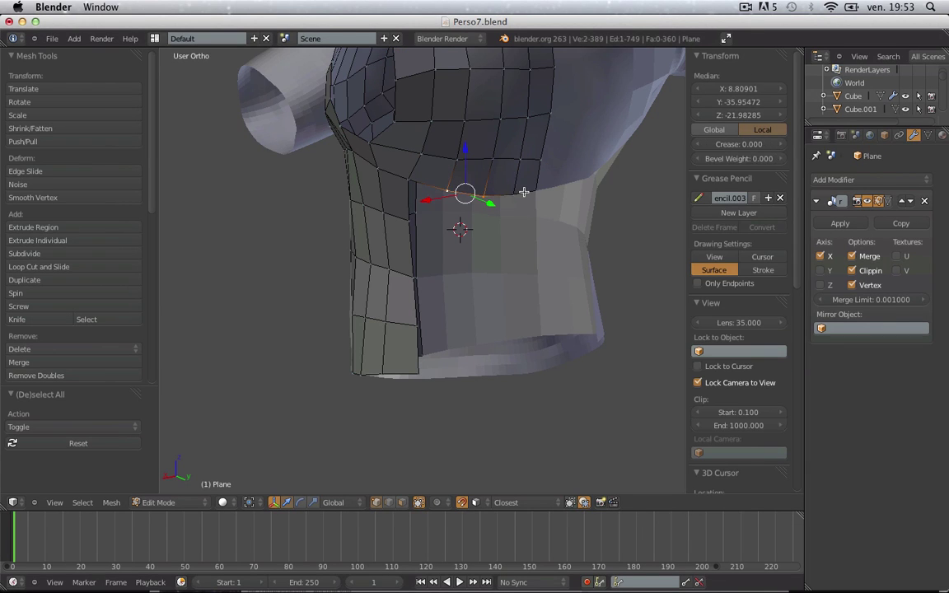
{"action": "key", "text": "e"}
{"action": "key", "text": "z"}
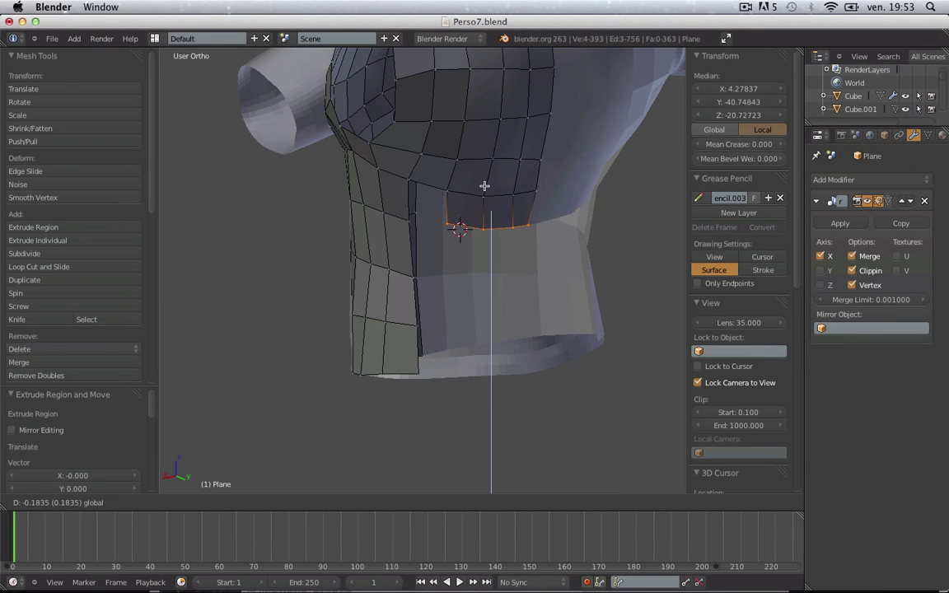
{"action": "left_click", "coordinate": [479, 189]}
{"action": "key", "text": "e"}
{"action": "key", "text": "z"}
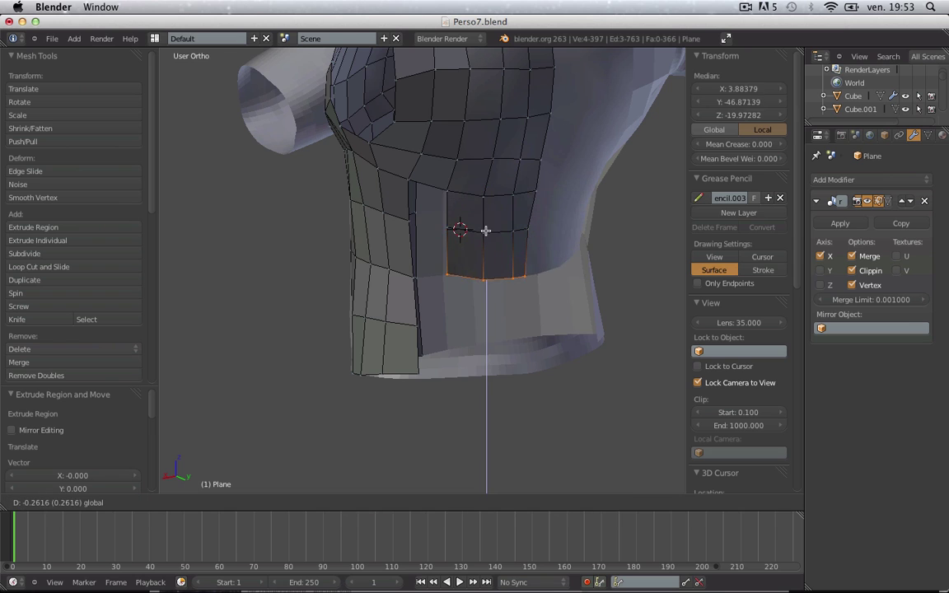
{"action": "left_click", "coordinate": [486, 232]}
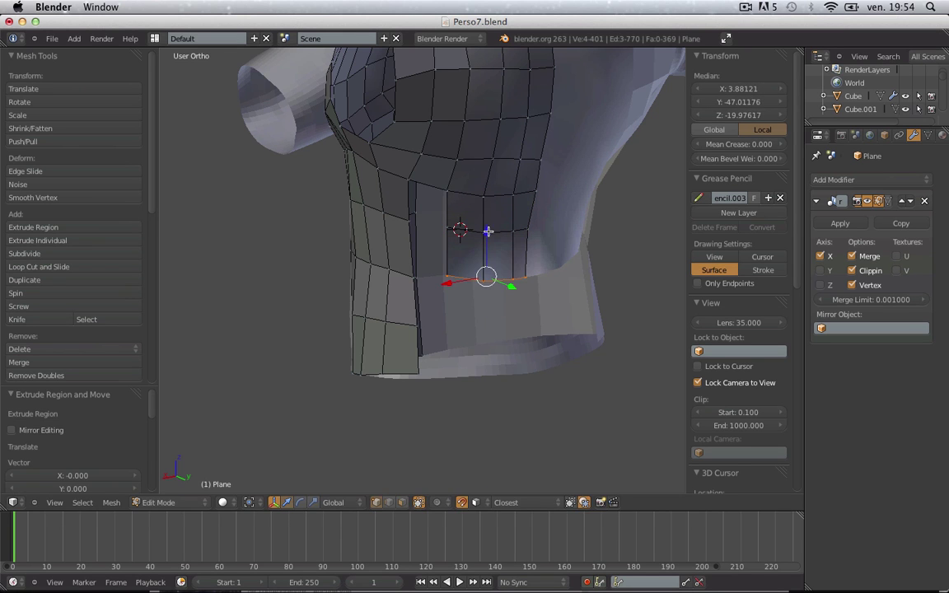
- Extrude the back strip's bottom edges downward along Z two more times to reach the sculpt's lower rim
{"action": "key", "text": "e"}
{"action": "key", "text": "z"}
{"action": "left_click", "coordinate": [489, 279]}
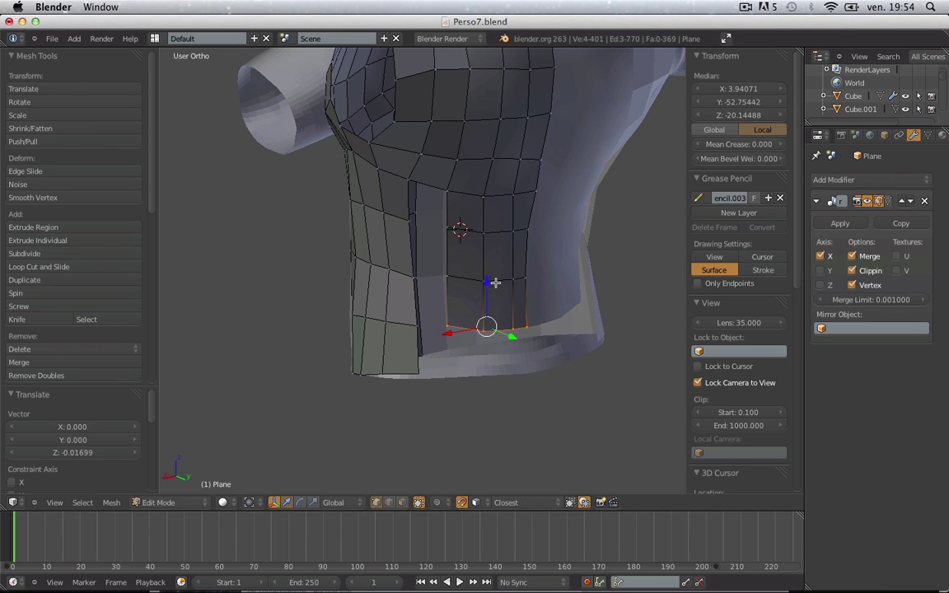
{"action": "mouse_move", "coordinate": [496, 283]}
{"action": "middle_mouse_down"}
{"action": "mouse_move", "coordinate": [430, 290]}
{"action": "mouse_move", "coordinate": [505, 286]}
{"action": "middle_mouse_up"}
{"action": "key", "text": "e"}
{"action": "left_click", "coordinate": [506, 285]}
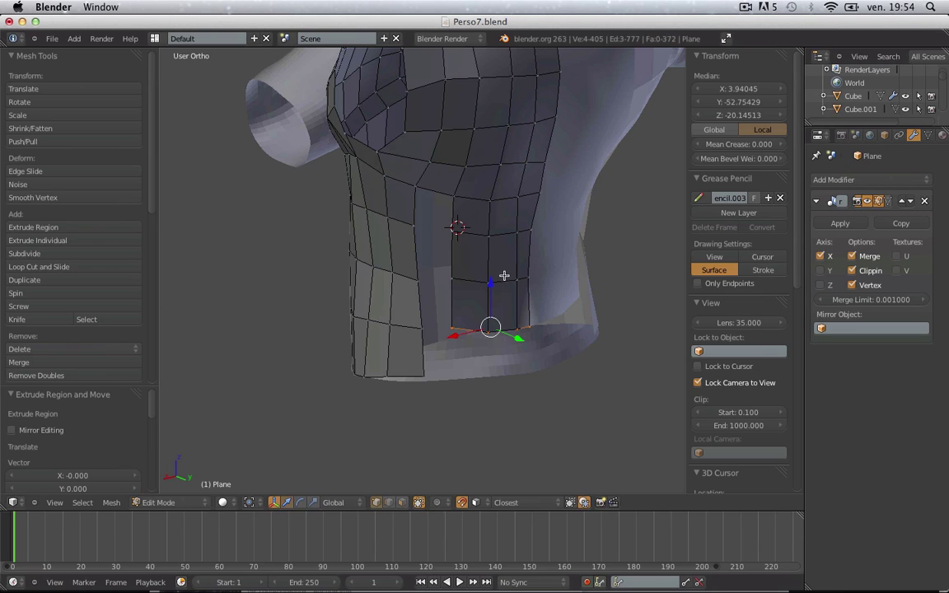
{"action": "key", "text": "e"}
{"action": "key", "text": "z"}
{"action": "left_click", "coordinate": [502, 326]}
- Fill the two upper quads of the open gap between the flank strip and the back strip
{"action": "key", "text": "Tab"}
{"action": "scroll", "coordinate": [503, 326], "scroll_direction": "down", "scroll_amount": 2}
{"action": "middle_click_drag", "start_coordinate": [457, 361], "coordinate": [507, 350]}
{"action": "key", "text": "Tab"}
{"action": "scroll", "coordinate": [490, 240], "scroll_direction": "up", "scroll_amount": 2}
{"action": "key", "text": "a"}
{"action": "right_click", "coordinate": [485, 223]}
{"action": "right_click", "coordinate": [453, 222], "text": "shift"}
{"action": "right_click", "coordinate": [471, 185], "text": "shift"}
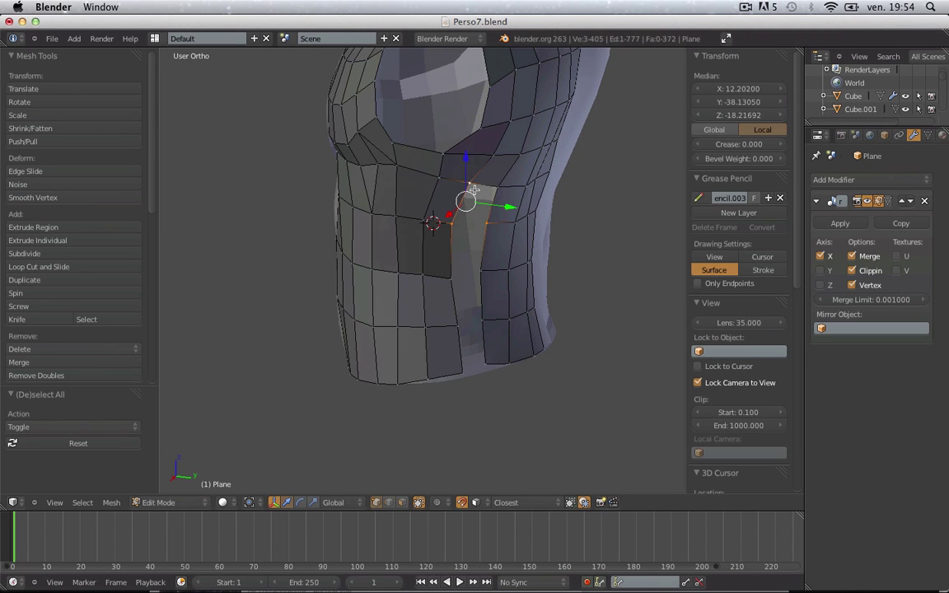
{"action": "right_click", "coordinate": [488, 222]}
{"action": "right_click", "coordinate": [480, 271], "text": "shift"}
{"action": "right_click", "coordinate": [451, 277], "text": "shift"}
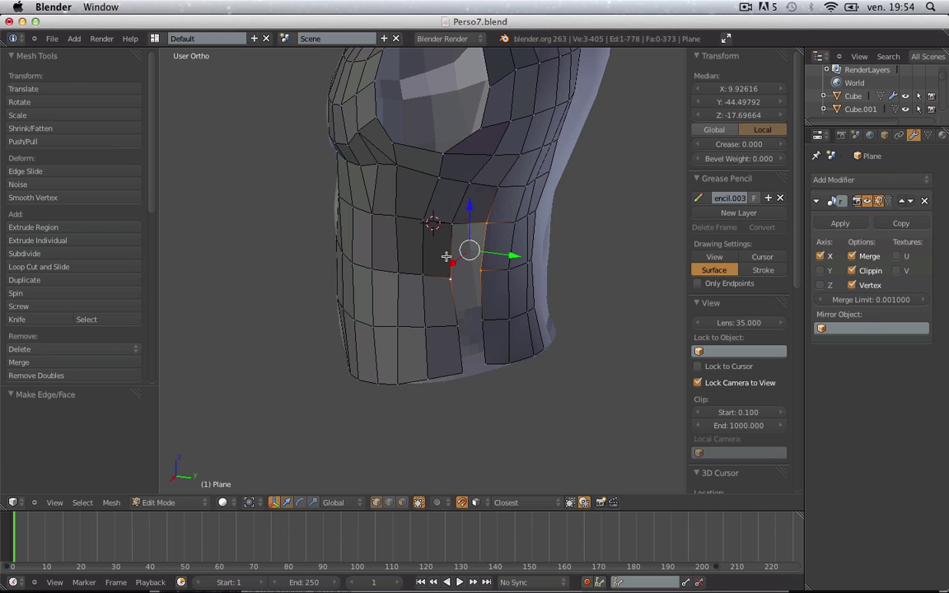
{"action": "key", "text": "f"}
{"action": "key", "text": "a"}
- Fill the third quad down in the gap between the flank strip and the back strip
{"action": "right_click", "coordinate": [457, 325]}
{"action": "right_click", "coordinate": [483, 319], "text": "shift"}
{"action": "right_click", "coordinate": [481, 271], "text": "shift"}
{"action": "right_click", "coordinate": [451, 278], "text": "shift"}
{"action": "key", "text": "f"}
{"action": "key", "text": "a"}
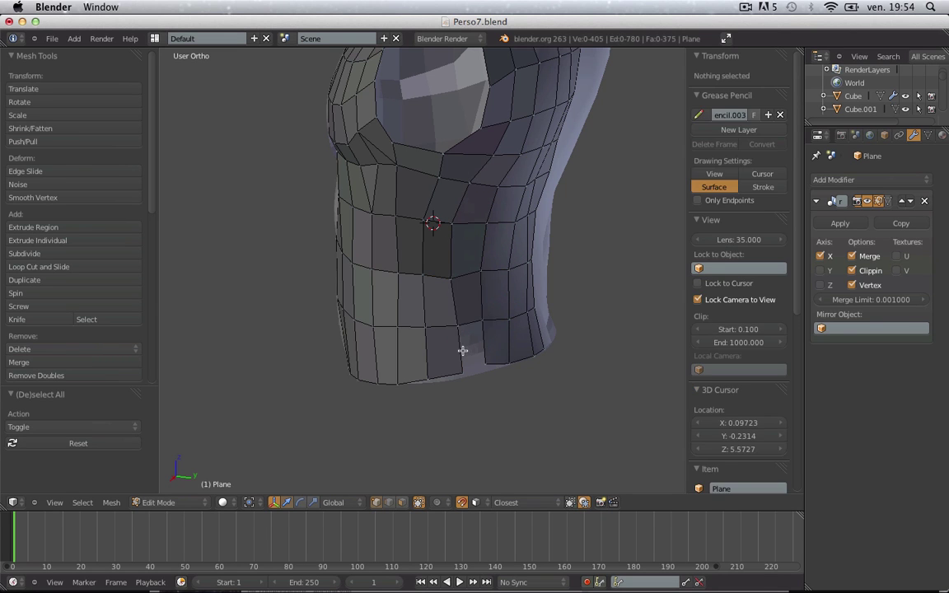
- Fill the bottom quad between the flank and back strips, leave mesh editing and view the torso from the front
{"action": "right_click", "coordinate": [462, 372]}
{"action": "right_click", "coordinate": [486, 364], "text": "shift"}
{"action": "right_click", "coordinate": [483, 318], "text": "shift"}
{"action": "right_click", "coordinate": [459, 325], "text": "shift"}
{"action": "key", "text": "f"}
{"action": "key", "text": "Tab"}
{"action": "scroll", "coordinate": [500, 352], "scroll_direction": "down", "scroll_amount": 3}
{"action": "middle_click_drag", "start_coordinate": [500, 351], "coordinate": [401, 368]}
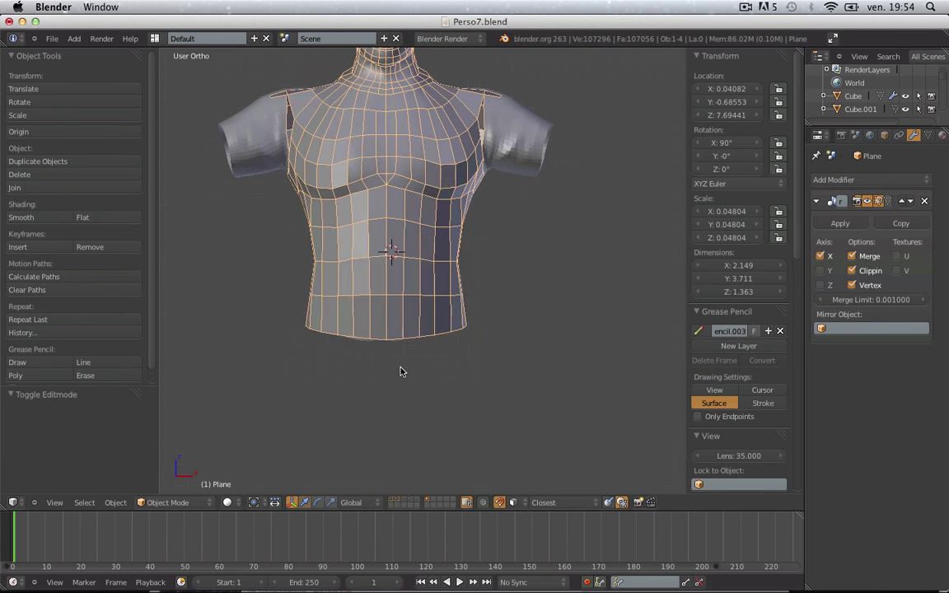
- Nudge the mid-back vertices beside the spine into more even spacing, working in mesh editing from the back view
{"action": "key", "text": "ctrl+KP_1"}
{"action": "key", "text": "Tab"}
{"action": "scroll", "coordinate": [399, 366], "scroll_direction": "up", "scroll_amount": 3}
{"action": "middle_click_drag", "start_coordinate": [441, 248], "coordinate": [438, 340], "text": "shift"}
{"action": "key", "text": "a"}
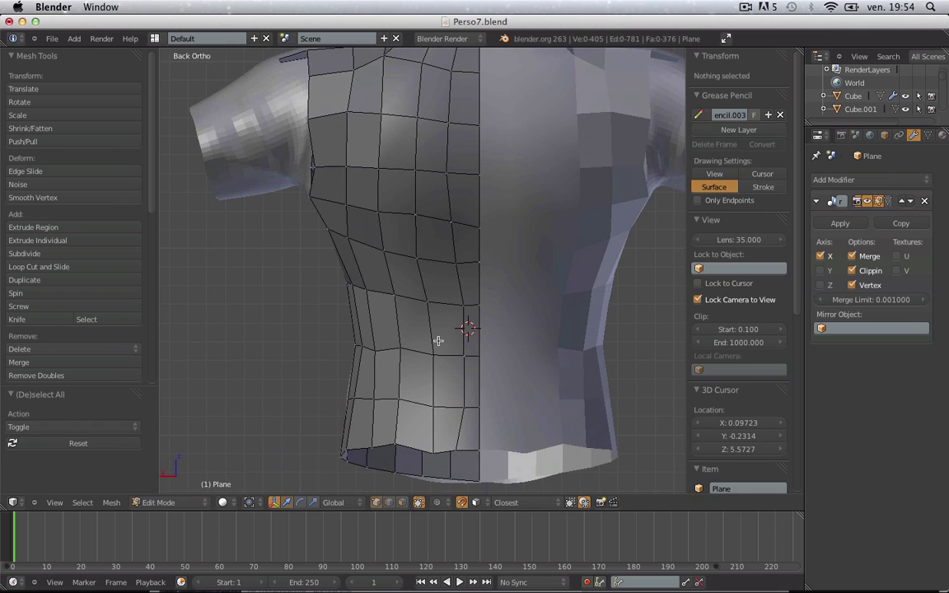
{"action": "right_click", "coordinate": [432, 215]}
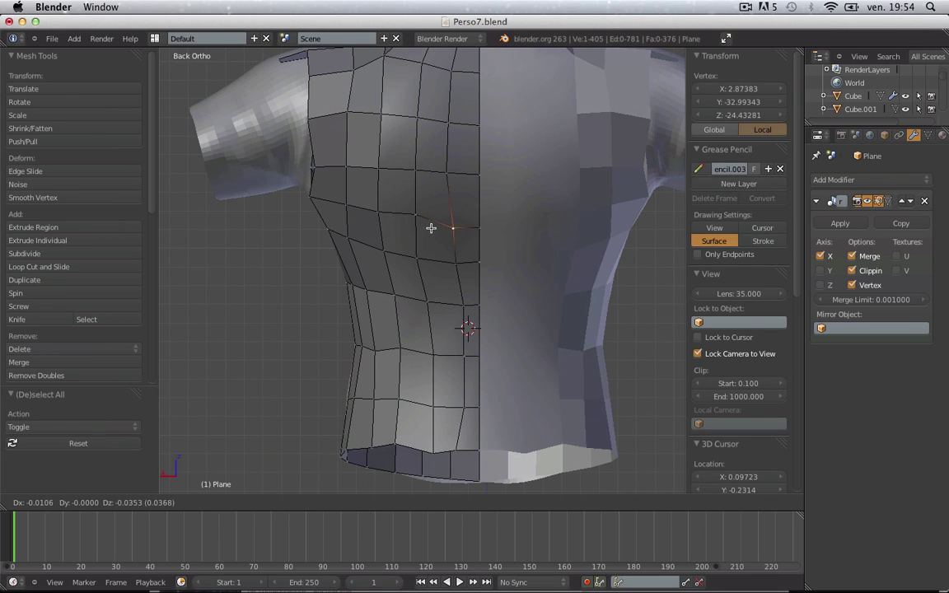
{"action": "left_click", "coordinate": [414, 222]}
{"action": "key", "text": "a"}
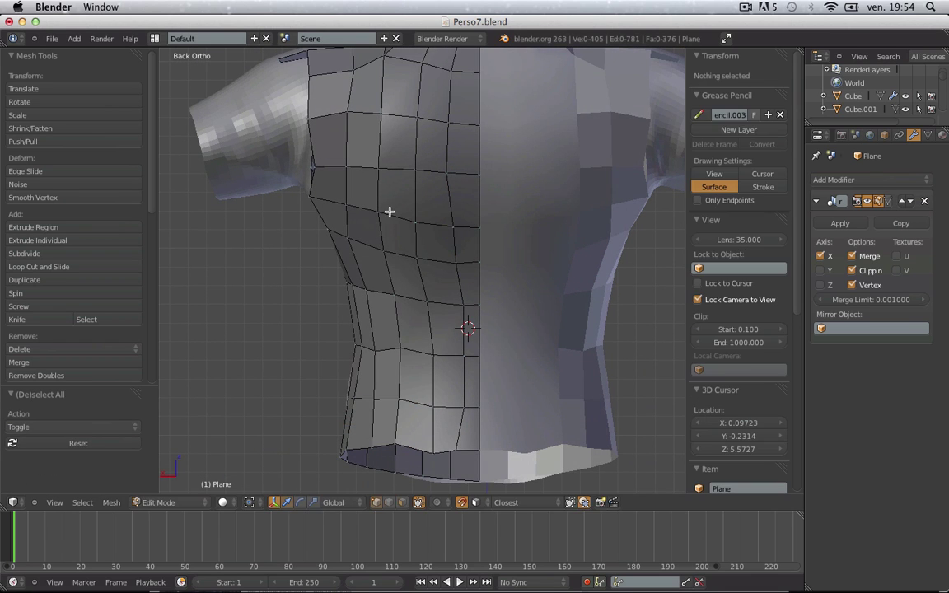
- Even out the outer column of back vertices, from below the shoulder blade up to the top of the shoulder
{"action": "right_click", "coordinate": [346, 204]}
{"action": "key", "text": "g"}
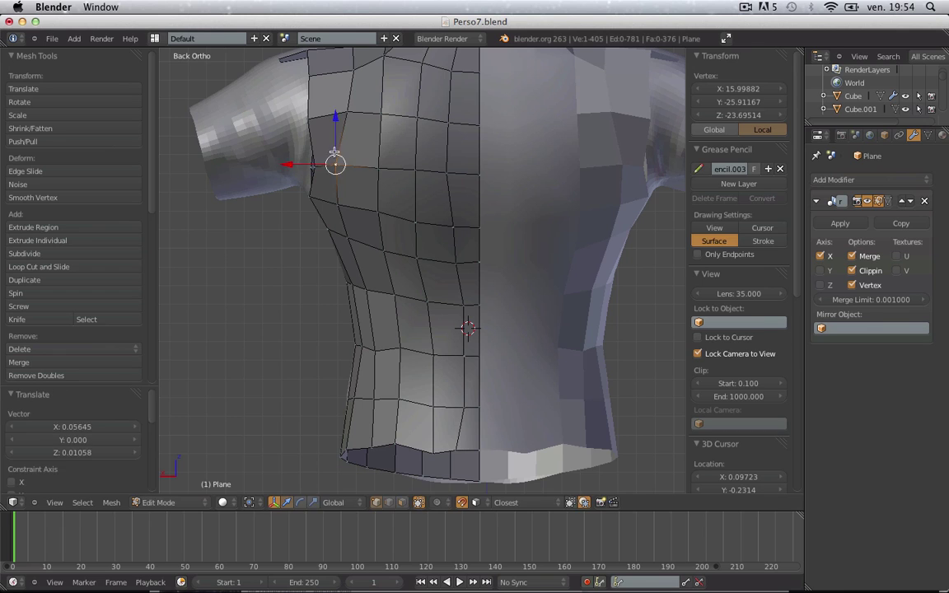
{"action": "key", "text": "a"}
{"action": "right_click", "coordinate": [346, 112]}
{"action": "key", "text": "a"}
{"action": "middle_click_drag", "start_coordinate": [348, 91], "coordinate": [358, 216], "text": "shift"}
{"action": "right_click", "coordinate": [357, 177]}
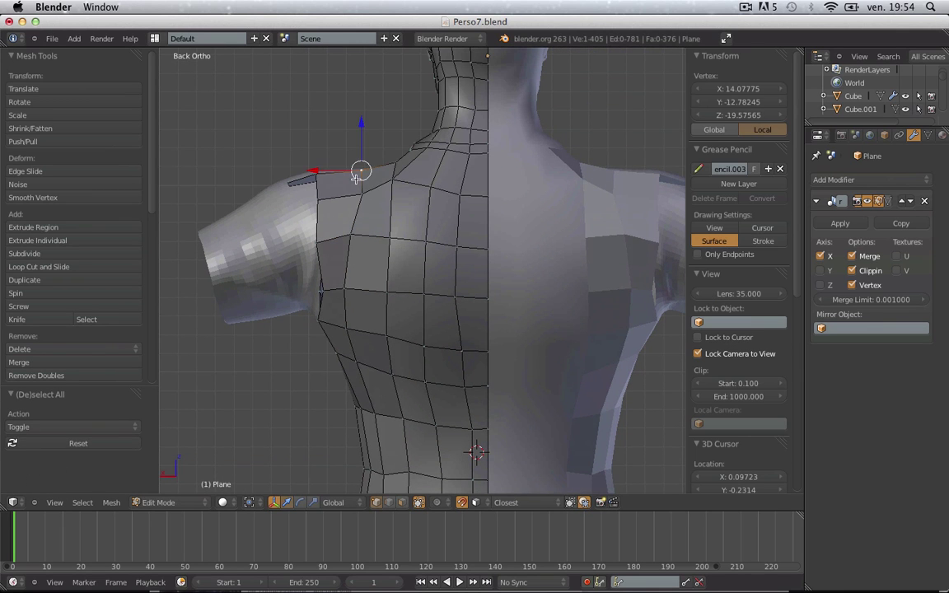
{"action": "key", "text": "a"}
- Move the upper vertex on the back edge of the armhole outward toward the arm
{"action": "scroll", "coordinate": [363, 192], "scroll_direction": "down", "scroll_amount": 2}
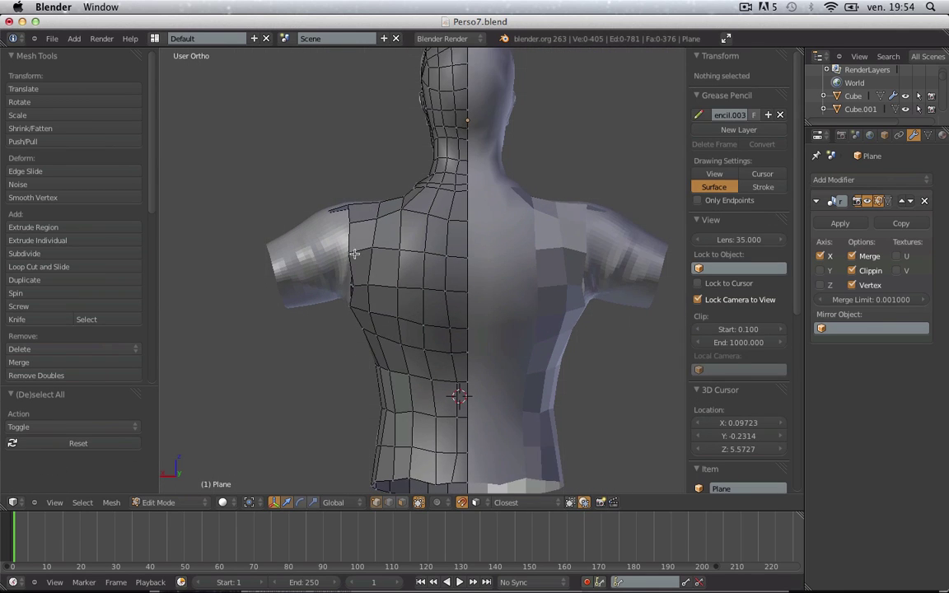
{"action": "scroll", "coordinate": [354, 253], "scroll_direction": "up", "scroll_amount": 3}
{"action": "right_click", "coordinate": [307, 235]}
{"action": "left_click", "coordinate": [296, 188]}
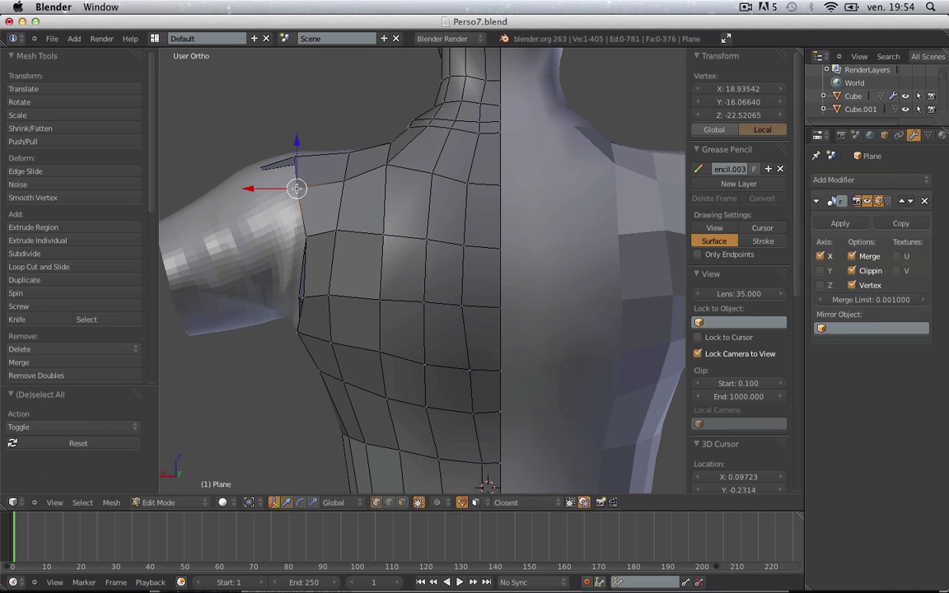
{"action": "left_click", "coordinate": [303, 188]}
{"action": "key", "text": "a"}
- Shift the vertex beside the spine, one row above the bottom rim, outward from the centreline
{"action": "scroll", "coordinate": [304, 187], "scroll_direction": "down", "scroll_amount": 3}
{"action": "middle_click_drag", "start_coordinate": [439, 388], "coordinate": [440, 290], "text": "shift"}
{"action": "scroll", "coordinate": [440, 290], "scroll_direction": "up", "scroll_amount": 3}
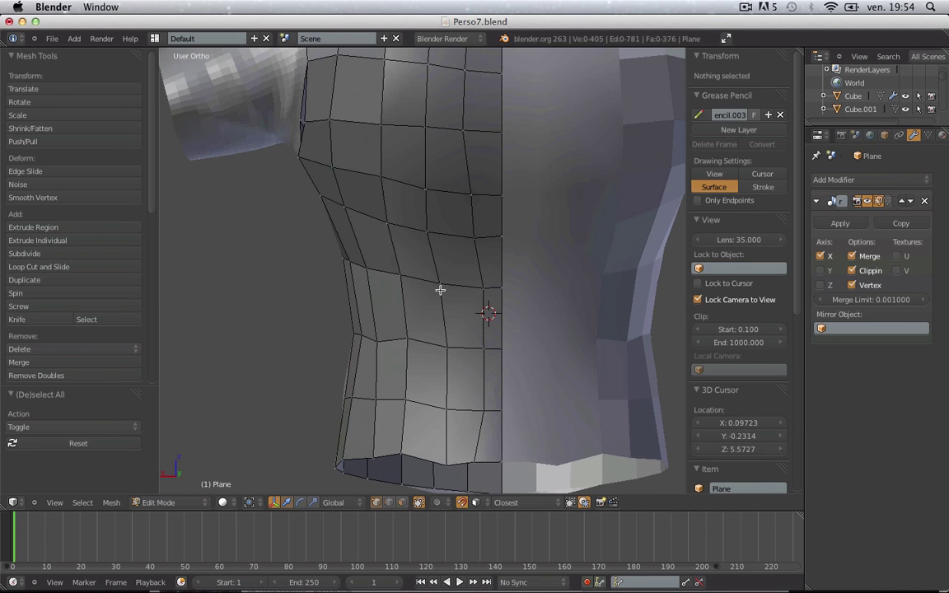
{"action": "right_click", "coordinate": [483, 409]}
{"action": "key", "text": "g"}
{"action": "left_click", "coordinate": [473, 408]}
{"action": "key", "text": "a"}
- Shift the next two vertices up the column beside the spine outward, at the waist and the row above it
{"action": "right_click", "coordinate": [483, 350]}
{"action": "key", "text": "g"}
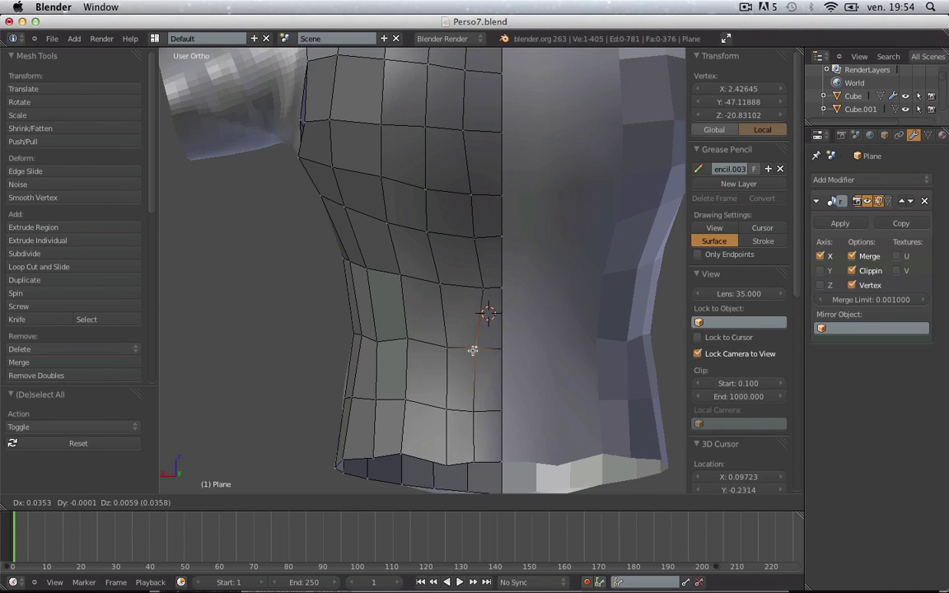
{"action": "left_click", "coordinate": [476, 348]}
{"action": "key", "text": "a"}
{"action": "right_click", "coordinate": [492, 284]}
{"action": "key", "text": "g"}
{"action": "left_click", "coordinate": [477, 289]}
{"action": "key", "text": "a"}
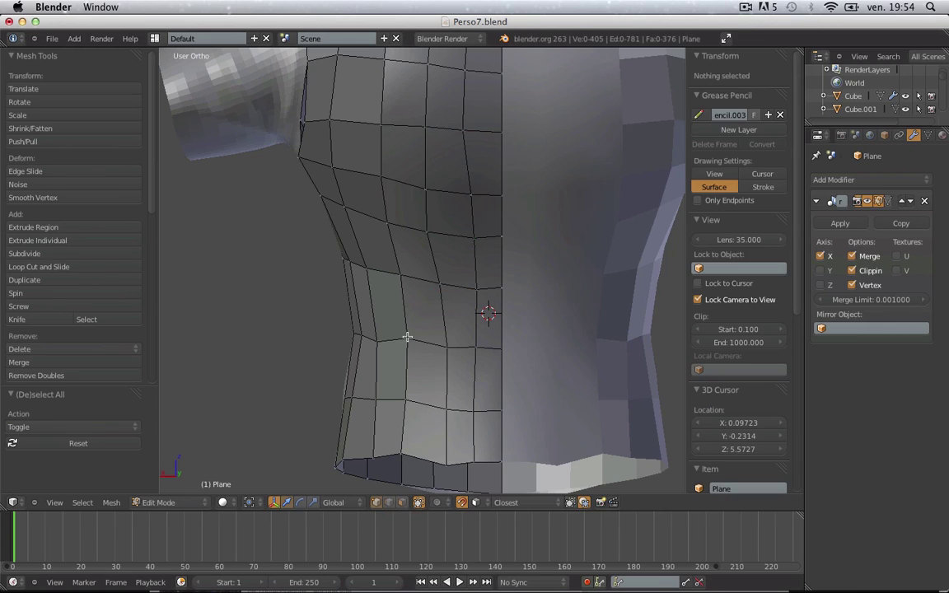
- Lower the middle waist-row vertex on the back and adjust its neighbours toward the flank to smooth that row
{"action": "right_click", "coordinate": [403, 342]}
{"action": "key", "text": "g"}
{"action": "left_click", "coordinate": [409, 350]}
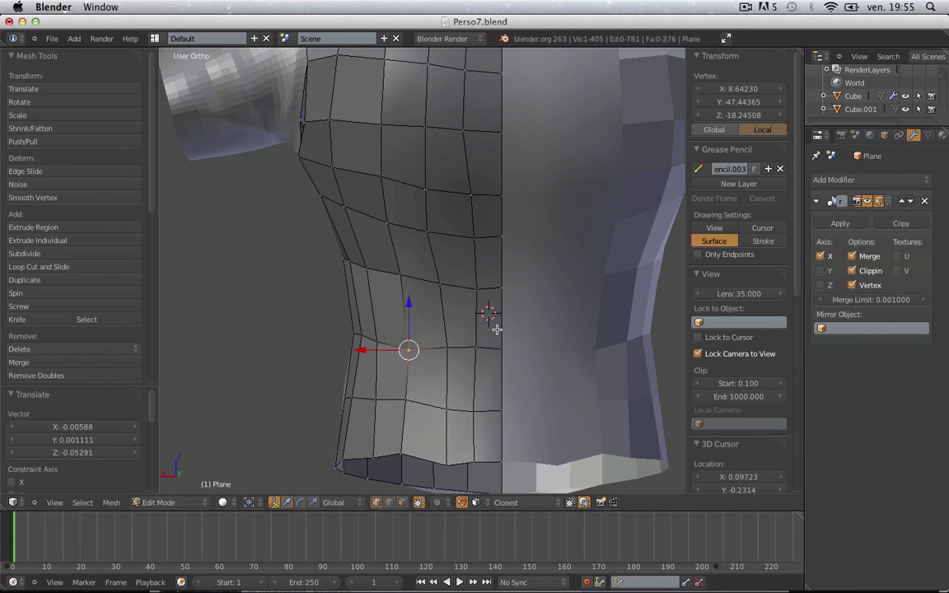
{"action": "scroll", "coordinate": [496, 330], "scroll_direction": "up", "scroll_amount": 2}
{"action": "key", "text": "a"}
{"action": "right_click", "coordinate": [352, 374]}
{"action": "key", "text": "g"}
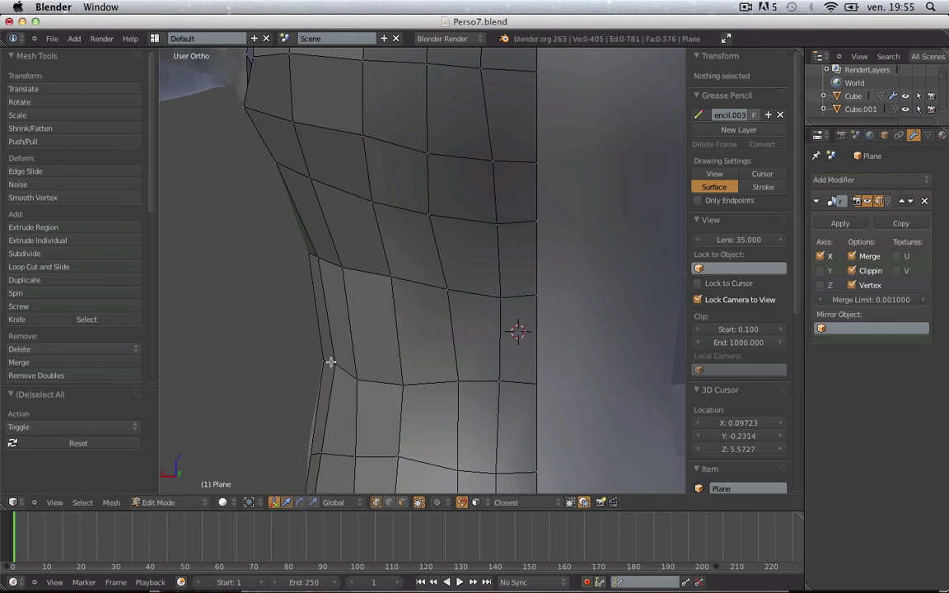
{"action": "left_click", "coordinate": [331, 364]}
{"action": "key", "text": "a"}
{"action": "scroll", "coordinate": [452, 402], "scroll_direction": "down", "scroll_amount": 2}
{"action": "middle_click_drag", "start_coordinate": [453, 402], "coordinate": [451, 342], "text": "shift"}
{"action": "scroll", "coordinate": [445, 341], "scroll_direction": "up", "scroll_amount": 1}
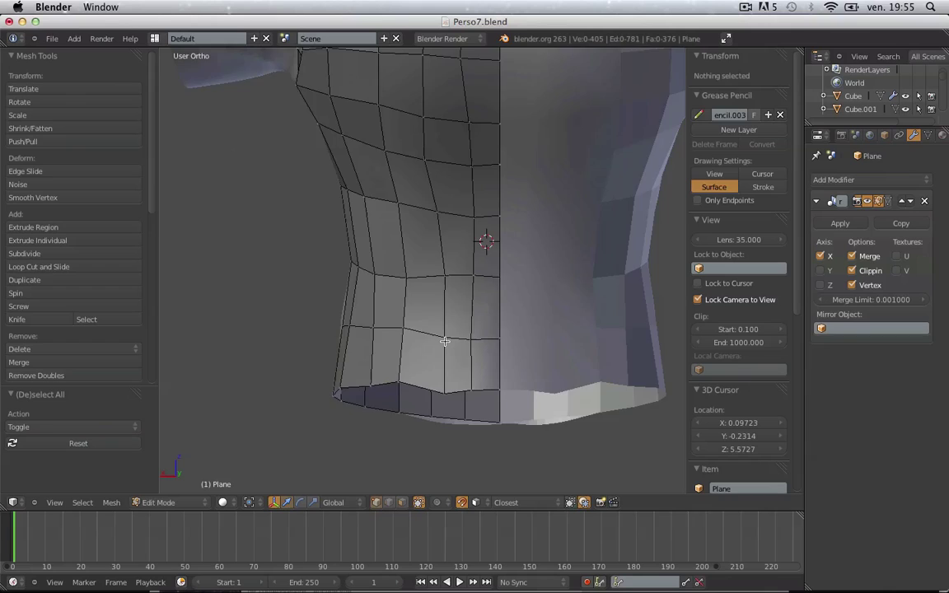
{"action": "right_click", "coordinate": [471, 385]}
{"action": "key", "text": "g"}
{"action": "left_click", "coordinate": [486, 385]}
{"action": "key", "text": "a"}
{"action": "key", "text": "ctrl+z"}
{"action": "mouse_move", "coordinate": [495, 388]}
{"action": "middle_mouse_down"}
{"action": "mouse_move", "coordinate": [509, 402]}
{"action": "mouse_move", "coordinate": [499, 384]}
{"action": "middle_mouse_up"}
{"action": "key", "text": "ctrl+z"}
{"action": "left_click_drag", "start_coordinate": [490, 369], "coordinate": [490, 368]}
{"action": "key", "text": "a"}
- Align two vertices of the lower back's bottom edge with the sculpt's rim
{"action": "right_click", "coordinate": [466, 405]}
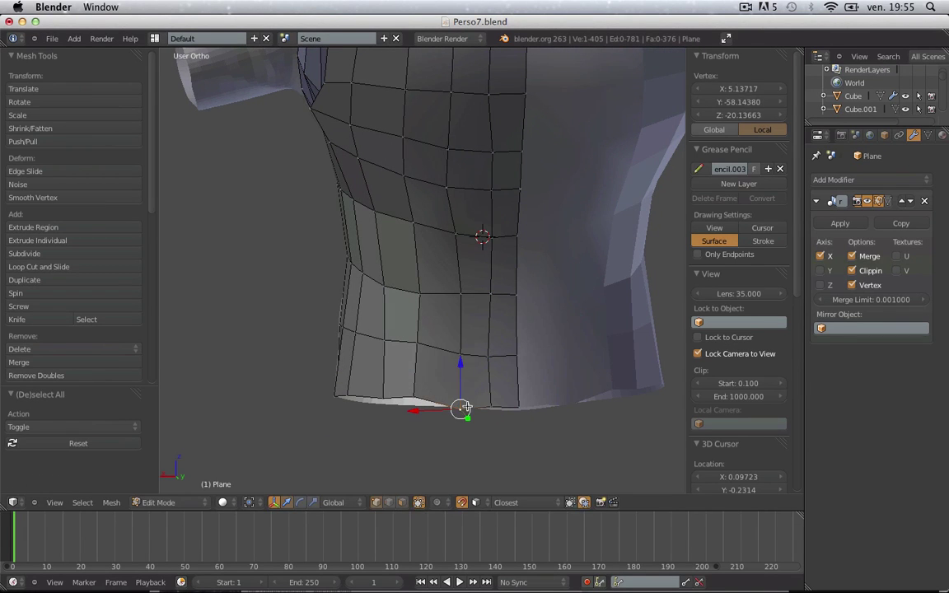
{"action": "key", "text": "g"}
{"action": "left_click", "coordinate": [467, 403]}
{"action": "key", "text": "a"}
{"action": "right_click", "coordinate": [416, 396]}
{"action": "left_click", "coordinate": [416, 404]}
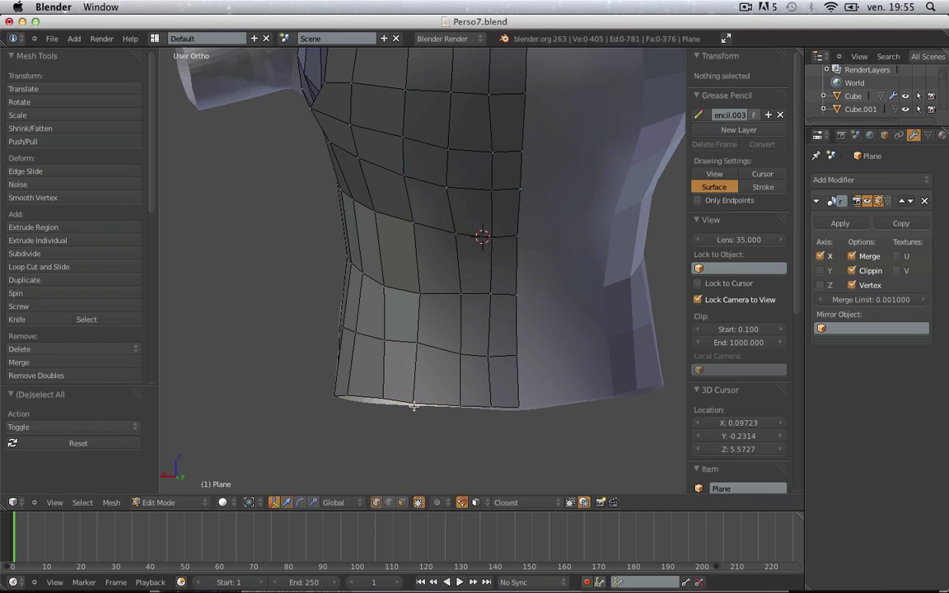
- Adjust the vertices between the lower back and flank just above the rim so their rows run evenly
{"action": "middle_click_drag", "start_coordinate": [416, 404], "coordinate": [438, 403]}
{"action": "key", "text": "g"}
{"action": "left_click", "coordinate": [415, 399]}
{"action": "key", "text": "a"}
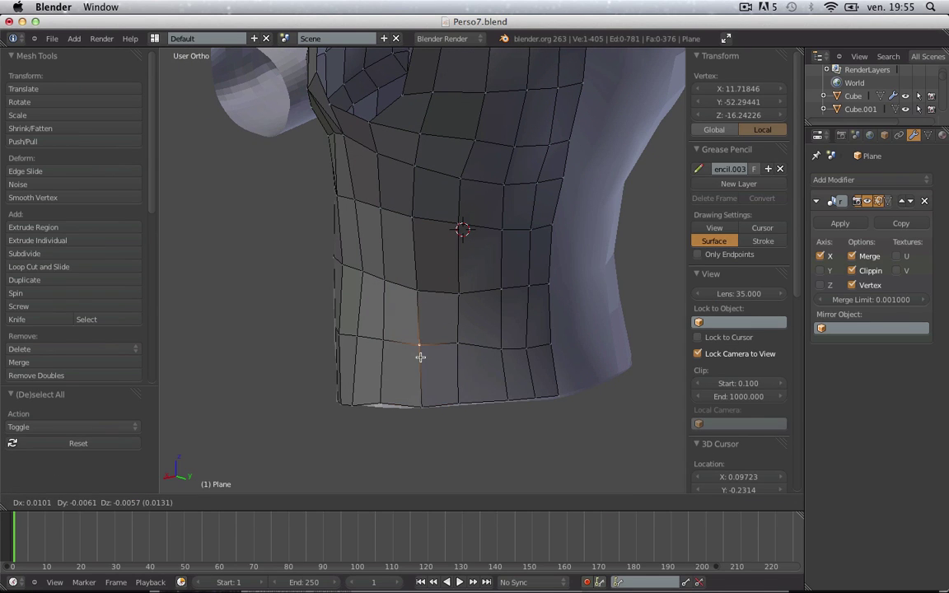
{"action": "middle_click_drag", "start_coordinate": [434, 339], "coordinate": [449, 332]}
{"action": "right_click", "coordinate": [452, 331]}
{"action": "left_click", "coordinate": [456, 340]}
{"action": "key", "text": "a"}
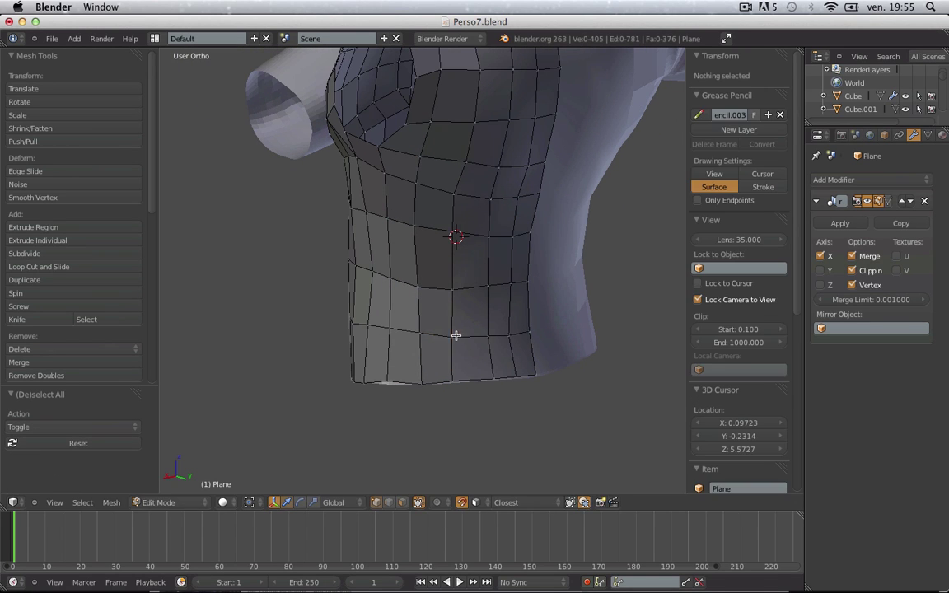
- Reposition the waist-row vertex beside the spine, then leave mesh editing and view the back
{"action": "right_click", "coordinate": [495, 286]}
{"action": "key", "text": "g"}
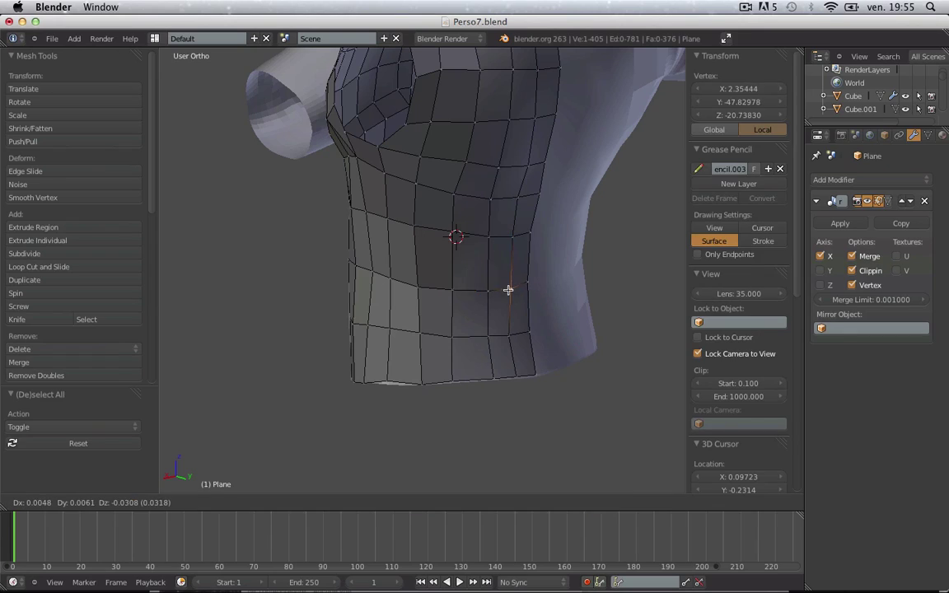
{"action": "left_click", "coordinate": [525, 288]}
{"action": "key", "text": "a"}
{"action": "scroll", "coordinate": [470, 271], "scroll_direction": "down", "scroll_amount": 4}
{"action": "key", "text": "Tab"}
{"action": "middle_click_drag", "start_coordinate": [359, 310], "coordinate": [312, 299]}
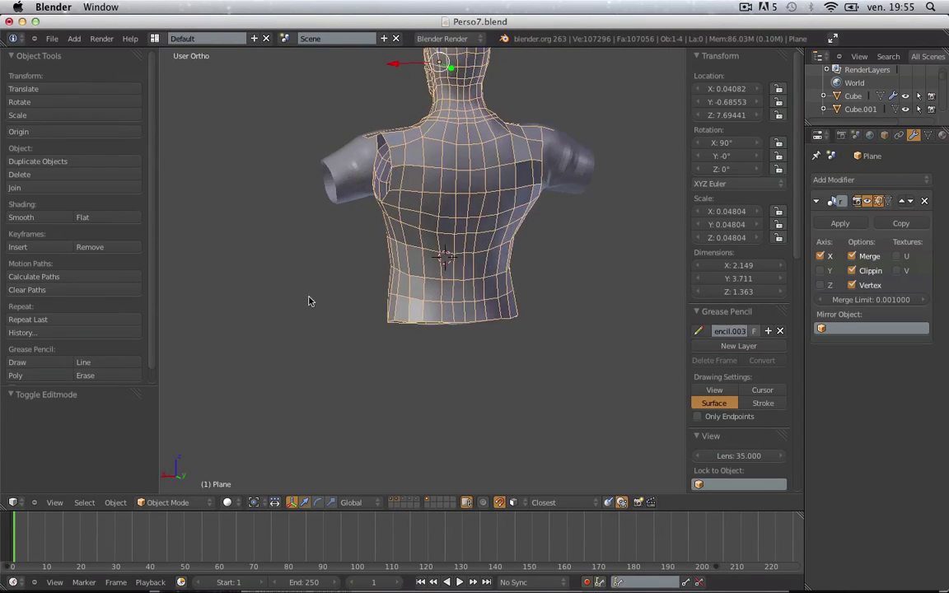
- Nudge the vertex beside the spine above the rim and shift the second column's vertex above the waist outward
{"action": "key", "text": "Tab"}
{"action": "key", "text": "a"}
{"action": "scroll", "coordinate": [467, 328], "scroll_direction": "up", "scroll_amount": 5}
{"action": "right_click", "coordinate": [466, 329]}
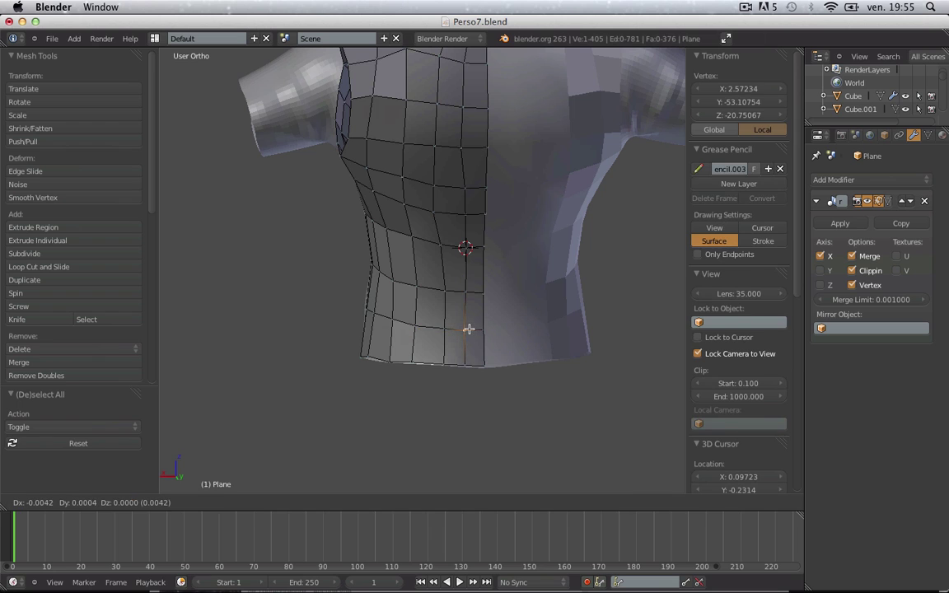
{"action": "left_click", "coordinate": [441, 245]}
{"action": "left_click", "coordinate": [430, 239]}
{"action": "key", "text": "a"}
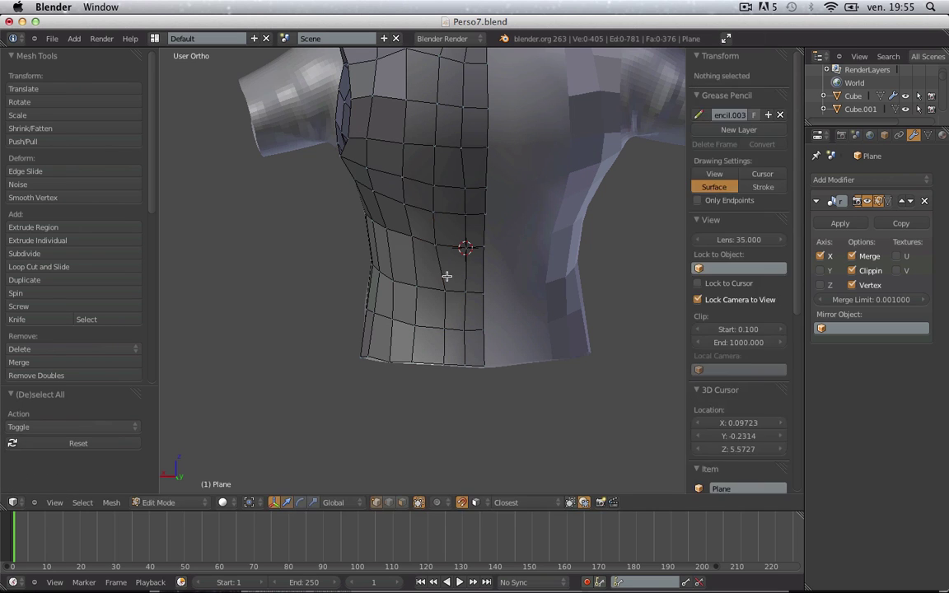
- Shift the second column's vertices outward at the waist, the row above the rim and the rim, then leave mesh editing
{"action": "right_click", "coordinate": [446, 276]}
{"action": "key", "text": "g"}
{"action": "left_click", "coordinate": [438, 277]}
{"action": "key", "text": "a"}
{"action": "right_click", "coordinate": [444, 322]}
{"action": "key", "text": "g"}
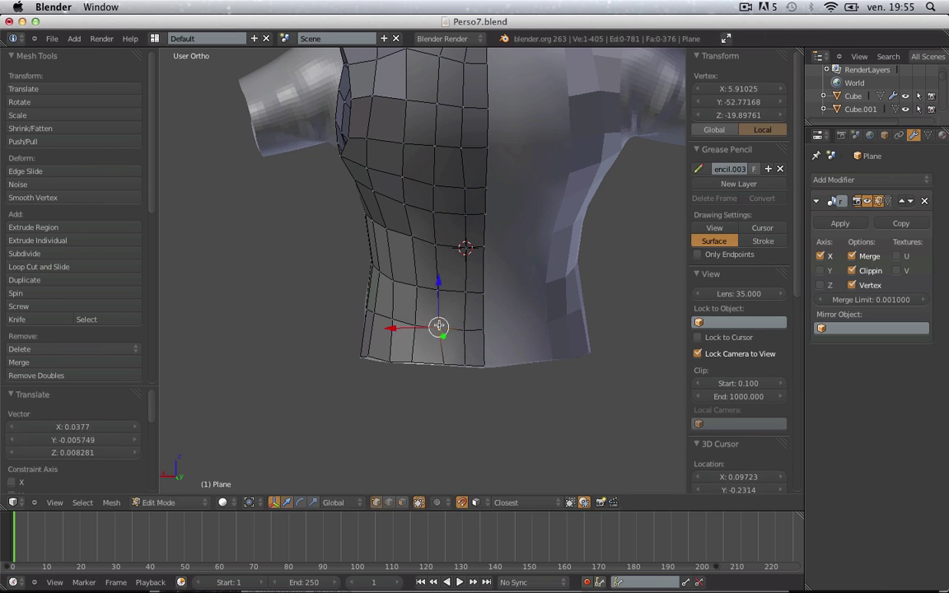
{"action": "key", "text": "a"}
{"action": "right_click", "coordinate": [443, 362]}
{"action": "left_click", "coordinate": [431, 356]}
{"action": "key", "text": "Tab"}
{"action": "scroll", "coordinate": [413, 372], "scroll_direction": "down", "scroll_amount": 3}
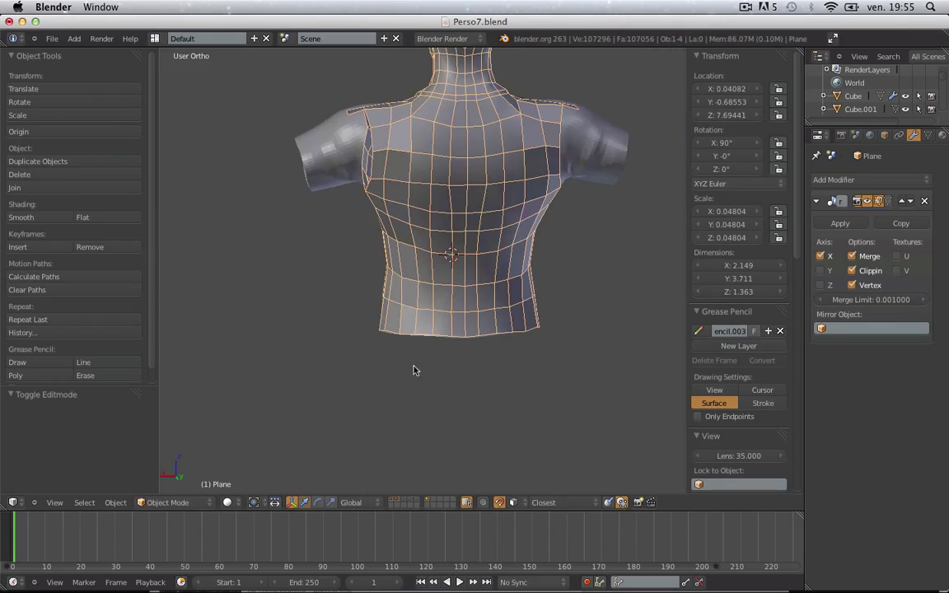
- Move the flank's bottom-edge vertices down onto the sculpt's rim in a side view
{"action": "middle_click_drag", "start_coordinate": [413, 372], "coordinate": [516, 386]}
{"action": "key", "text": "Tab"}
{"action": "scroll", "coordinate": [494, 379], "scroll_direction": "up", "scroll_amount": 4}
{"action": "key", "text": "a"}
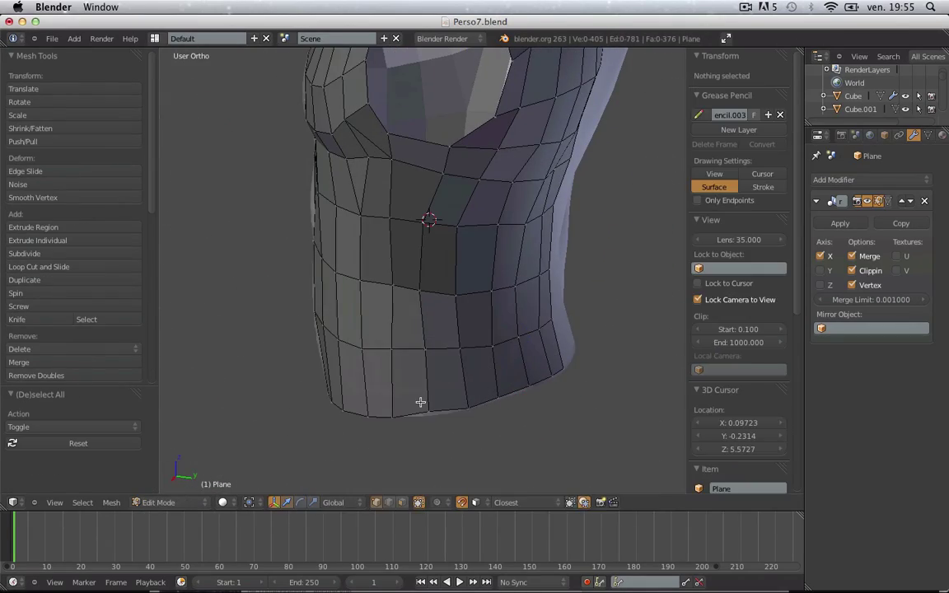
{"action": "right_click", "coordinate": [421, 412]}
{"action": "key", "text": "g"}
{"action": "key", "text": "a"}
{"action": "right_click", "coordinate": [425, 426]}
{"action": "key", "text": "g"}
{"action": "left_click", "coordinate": [426, 433]}
{"action": "key", "text": "a"}
- Even out one vertical column of flank vertices from just above the rim to the row above the waist
{"action": "right_click", "coordinate": [386, 345]}
{"action": "key", "text": "g"}
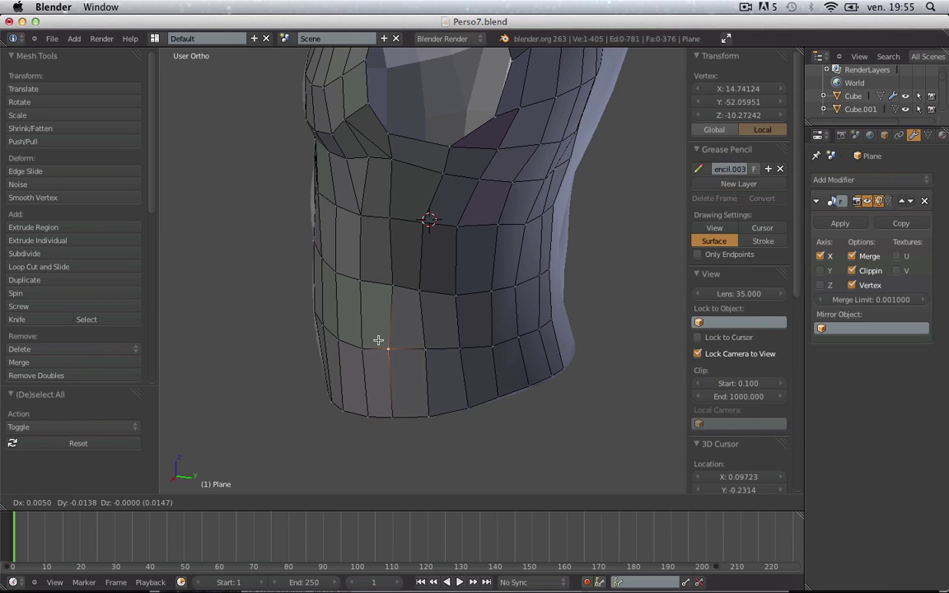
{"action": "left_click", "coordinate": [379, 341]}
{"action": "key", "text": "a"}
{"action": "right_click", "coordinate": [382, 281]}
{"action": "key", "text": "g"}
{"action": "left_click", "coordinate": [422, 220]}
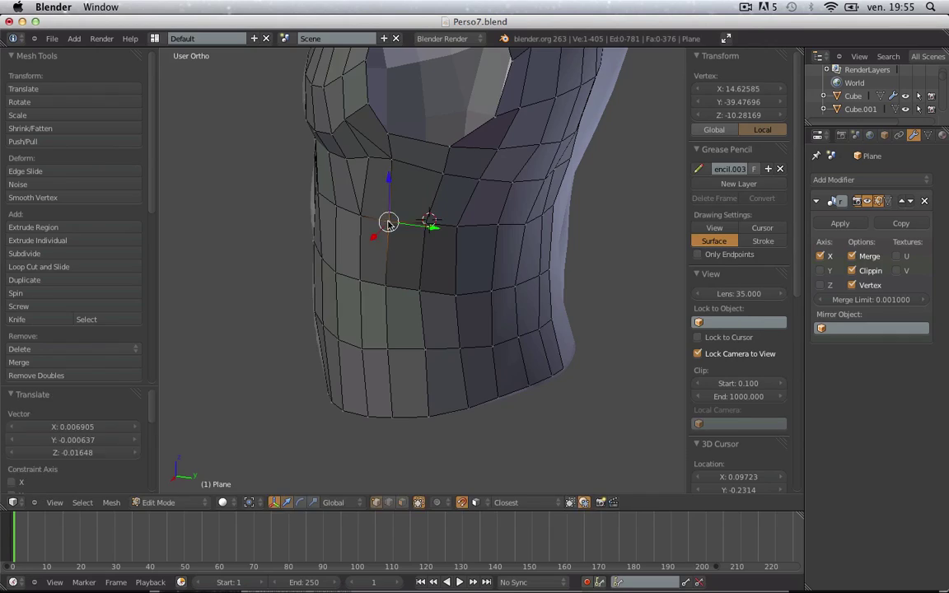
- Adjust a waist vertex between the flank and the back, then leave mesh editing and view the whole bust
{"action": "key", "text": "Tab"}
{"action": "scroll", "coordinate": [415, 318], "scroll_direction": "down", "scroll_amount": 3}
{"action": "key", "text": "Tab"}
{"action": "scroll", "coordinate": [426, 302], "scroll_direction": "up", "scroll_amount": 3}
{"action": "right_click", "coordinate": [453, 282]}
{"action": "key", "text": "g"}
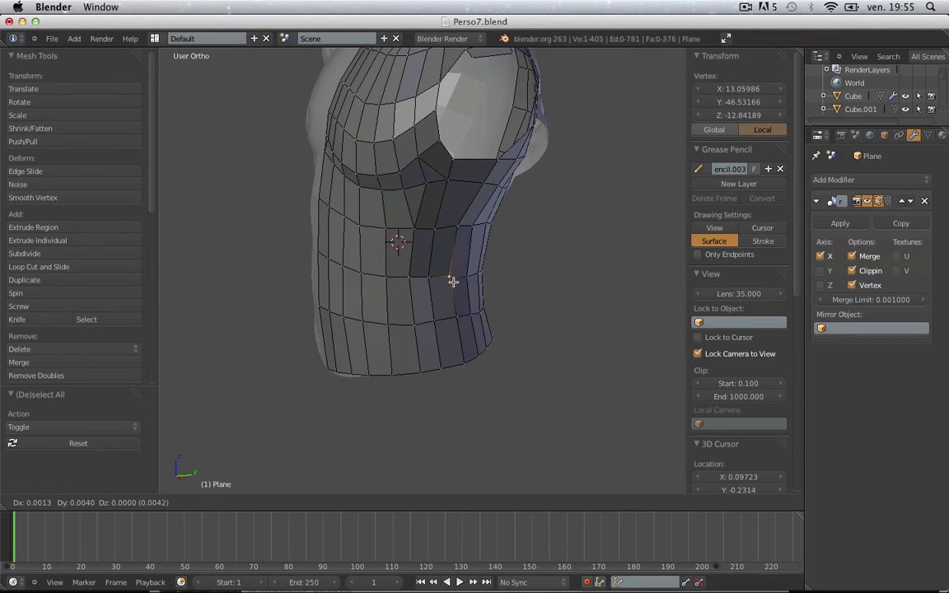
{"action": "key", "text": "a"}
{"action": "scroll", "coordinate": [423, 322], "scroll_direction": "down", "scroll_amount": 3}
{"action": "middle_click_drag", "start_coordinate": [423, 322], "coordinate": [423, 292]}
{"action": "key", "text": "Tab"}
{"action": "scroll", "coordinate": [435, 293], "scroll_direction": "down", "scroll_amount": 4}
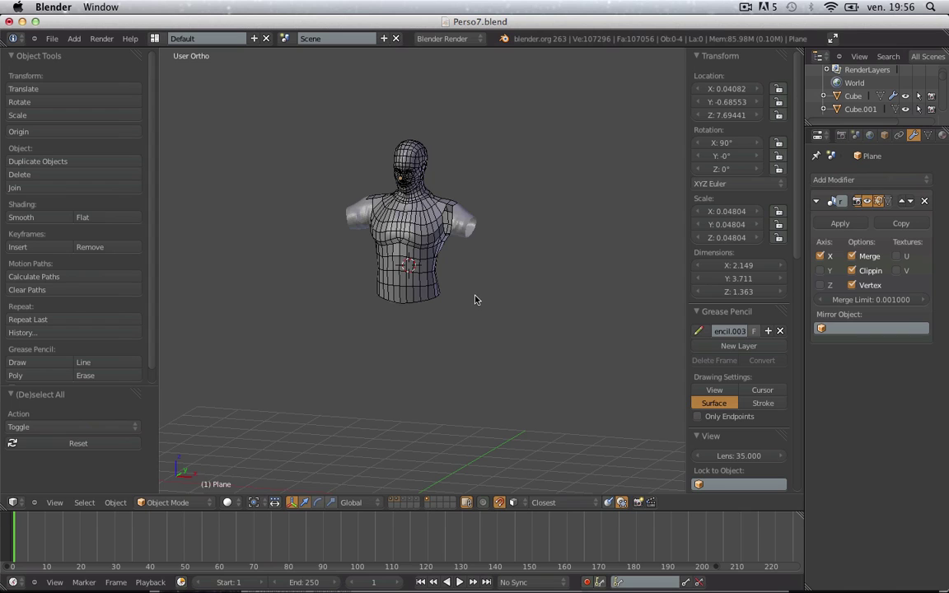
- Examine the retopologized torso with the sculpt's layer hidden, then show the sculpt's layer again
{"action": "scroll", "coordinate": [490, 281], "scroll_direction": "up", "scroll_amount": 2}
{"action": "middle_click_drag", "start_coordinate": [523, 248], "coordinate": [451, 231]}
{"action": "right_click", "coordinate": [431, 246]}
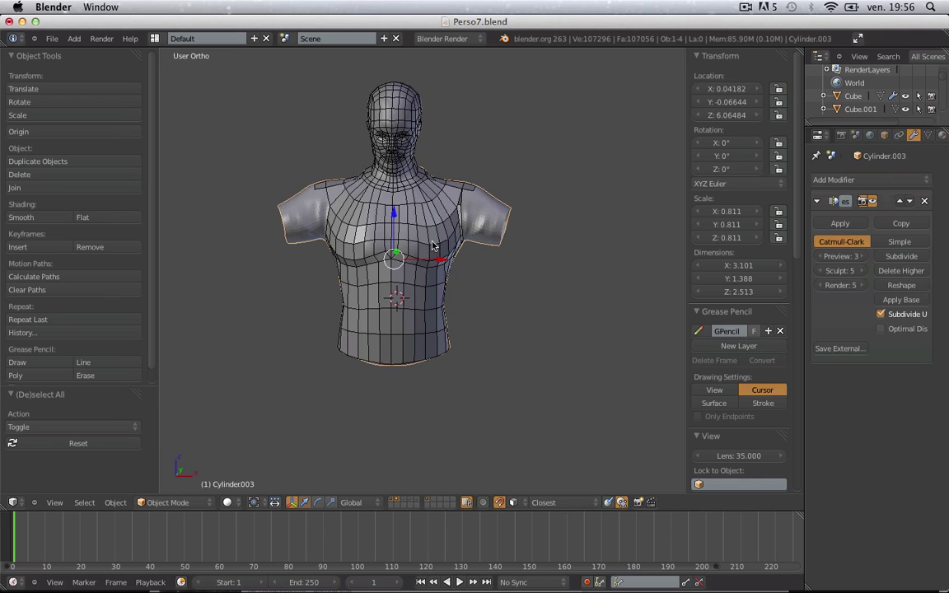
{"action": "right_click", "coordinate": [414, 357]}
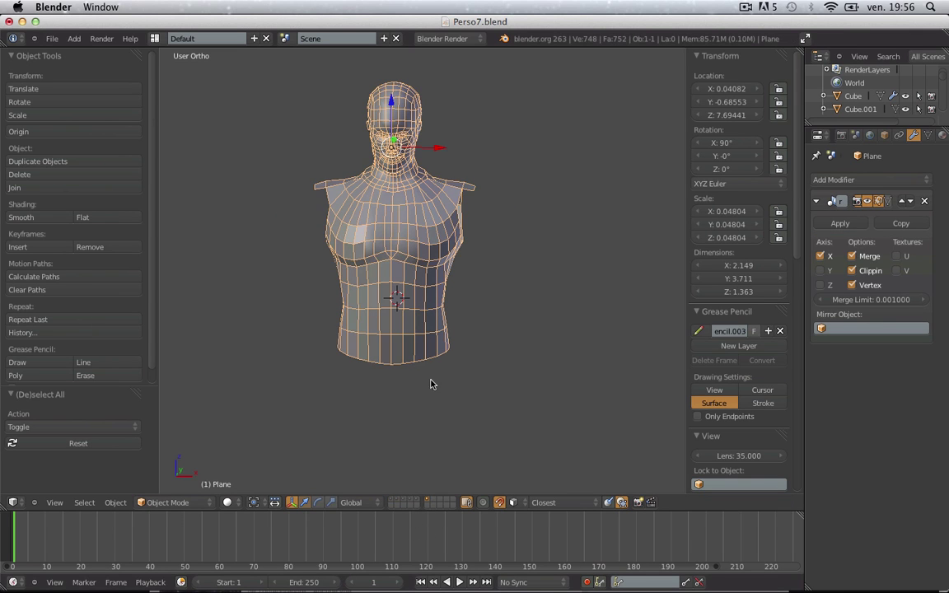
{"action": "key", "text": "a"}
{"action": "middle_click_drag", "start_coordinate": [430, 275], "coordinate": [419, 295]}
{"action": "scroll", "coordinate": [419, 294], "scroll_direction": "up", "scroll_amount": 2}
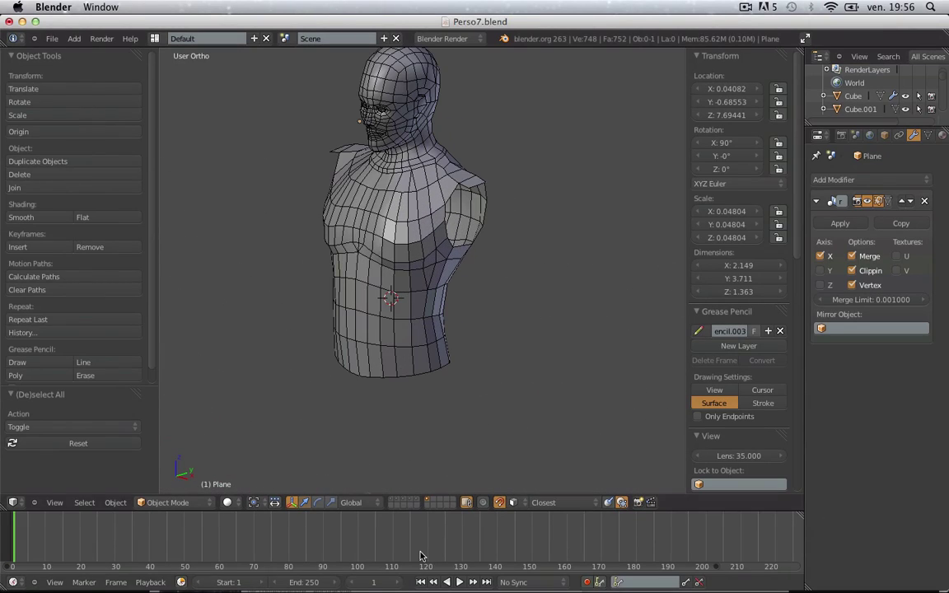
{"action": "left_click", "coordinate": [397, 503], "text": "shift"}
{"action": "scroll", "coordinate": [414, 327], "scroll_direction": "up", "scroll_amount": 2}
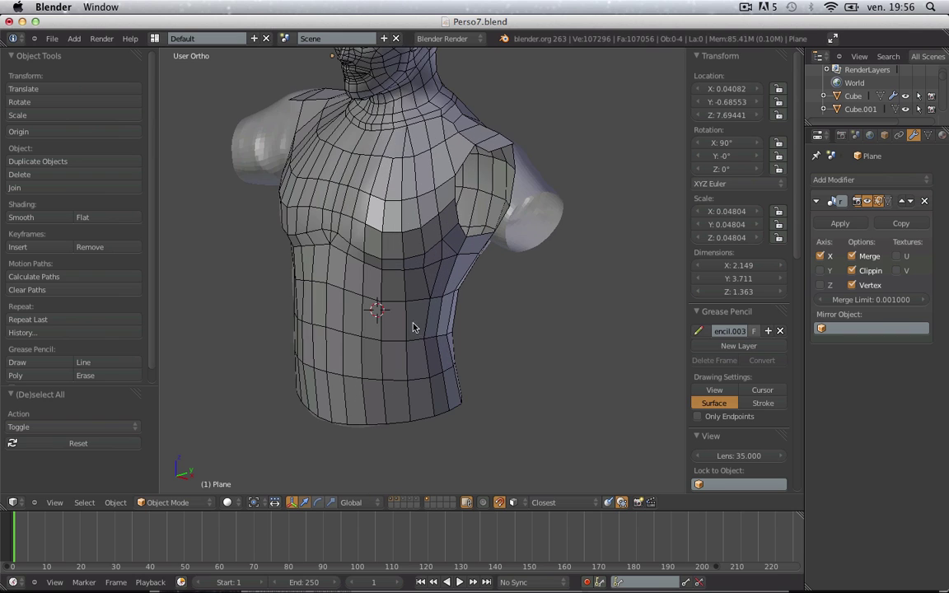
- Select the retopology mesh over the sculpt and open it for editing near the shoulder opening
{"action": "middle_click_drag", "start_coordinate": [416, 284], "coordinate": [331, 288]}
{"action": "right_click", "coordinate": [332, 239]}
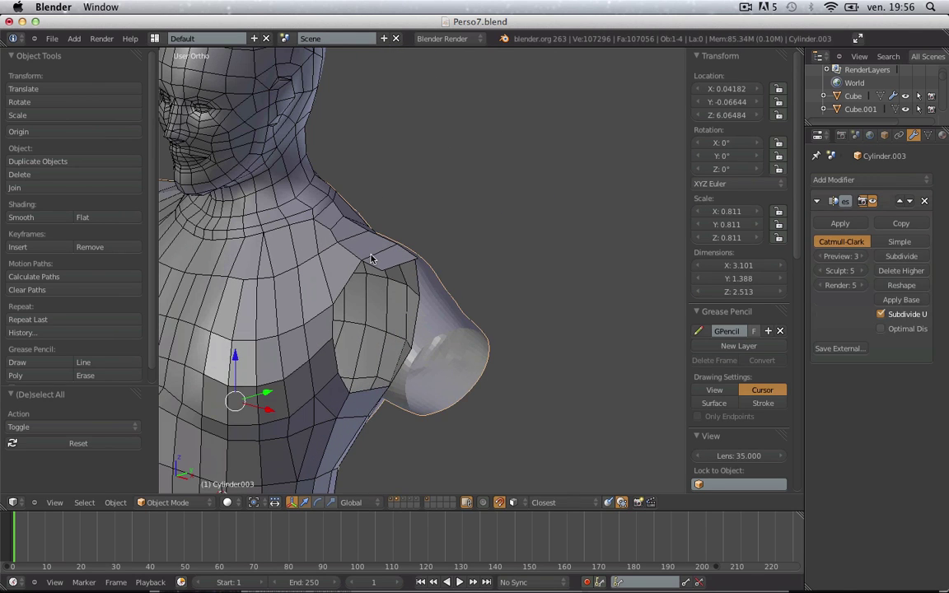
{"action": "key", "text": "Tab"}
{"action": "key", "text": "Tab"}
{"action": "right_click", "coordinate": [367, 290]}
{"action": "key", "text": "Tab"}
{"action": "middle_click_drag", "start_coordinate": [362, 346], "coordinate": [415, 383]}
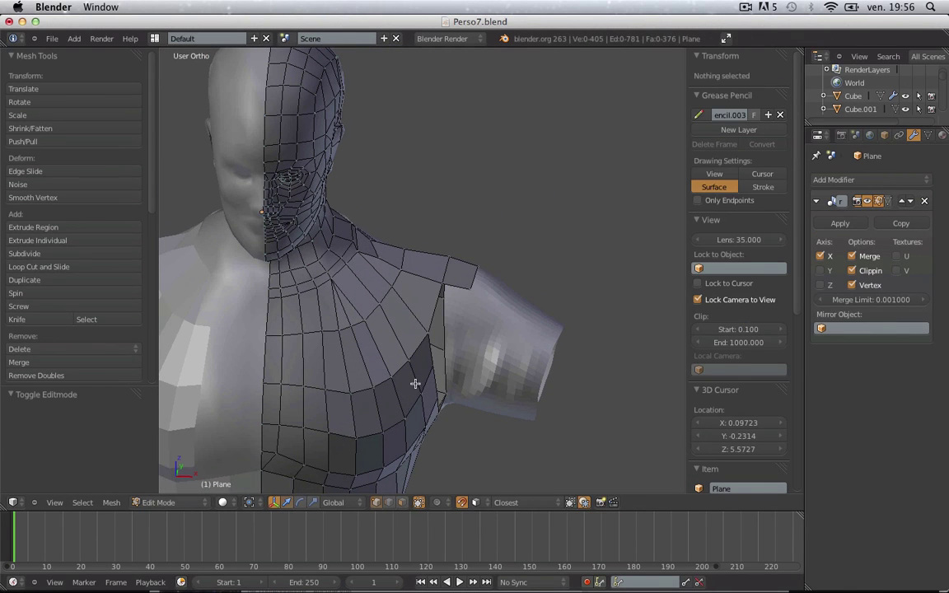
- Extrude a vertex from the shoulder cap's front corner and fill the first quad at the upper front of the arm opening
{"action": "right_click", "coordinate": [471, 292]}
{"action": "left_click", "coordinate": [462, 339]}
{"action": "right_click", "coordinate": [427, 336], "text": "shift"}
{"action": "right_click", "coordinate": [443, 284], "text": "shift"}
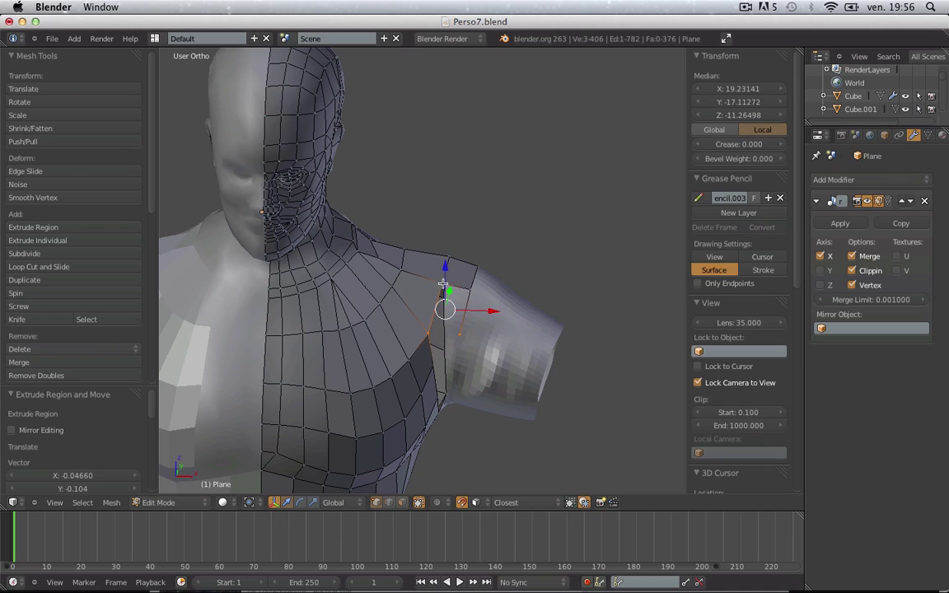
{"action": "right_click", "coordinate": [468, 296], "text": "shift"}
{"action": "key", "text": "KP_5"}
{"action": "middle_click_drag", "start_coordinate": [422, 290], "coordinate": [418, 375]}
{"action": "key", "text": "f"}
{"action": "scroll", "coordinate": [420, 376], "scroll_direction": "down", "scroll_amount": 8}
{"action": "key", "text": "KP_5"}
{"action": "scroll", "coordinate": [421, 376], "scroll_direction": "up", "scroll_amount": 5}
{"action": "key", "text": "a"}
- Extrude the front quad's outer lower vertex downward and fill a second quad below it along the arm opening
{"action": "right_click", "coordinate": [432, 290]}
{"action": "key", "text": "e"}
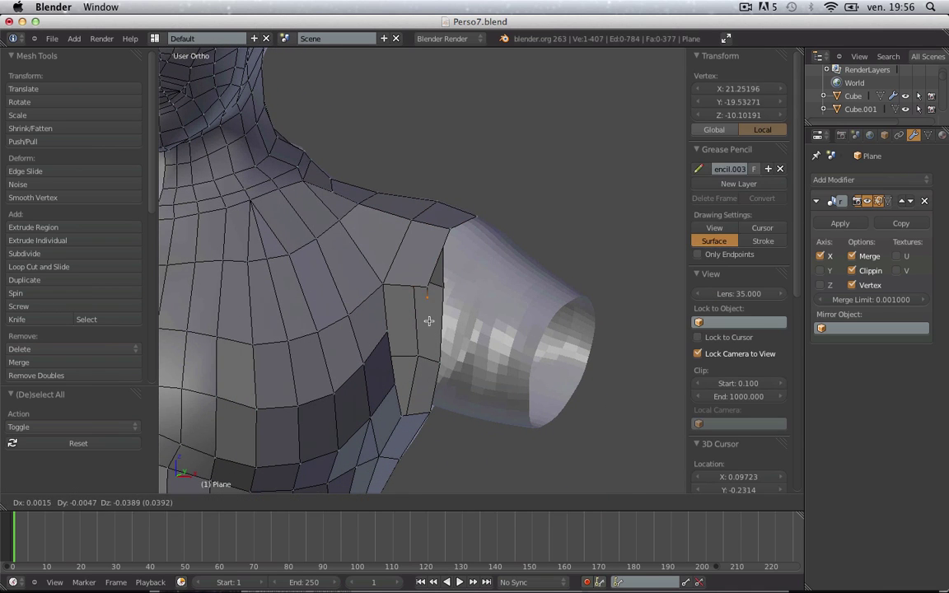
{"action": "left_click", "coordinate": [430, 336]}
{"action": "key", "text": "a"}
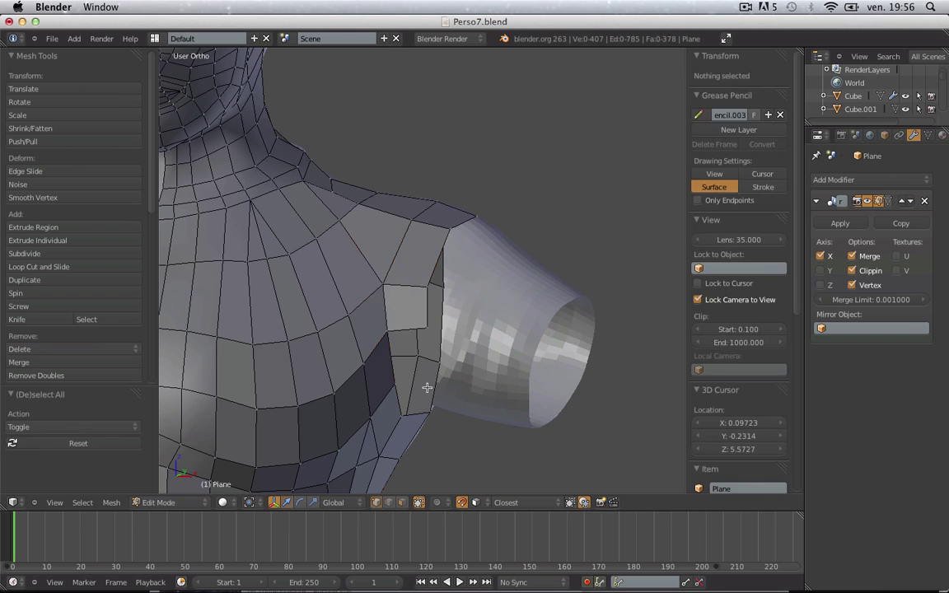
- Extrude another outer vertex down the front of the arm opening and fill the third quad against the chest edge
{"action": "middle_click_drag", "start_coordinate": [428, 379], "coordinate": [433, 340]}
{"action": "right_click", "coordinate": [439, 219]}
{"action": "key", "text": "e"}
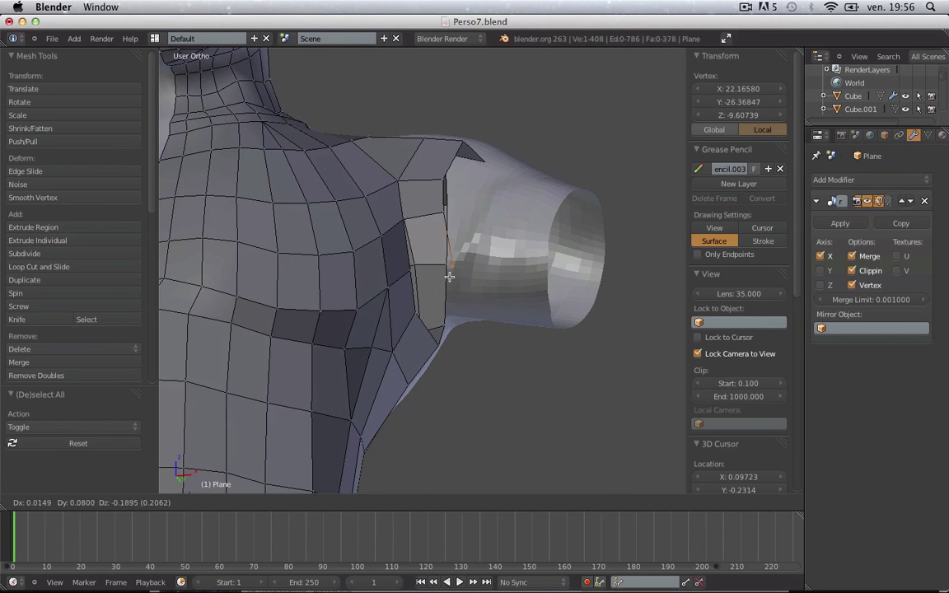
{"action": "left_click", "coordinate": [449, 277]}
{"action": "right_click", "coordinate": [411, 271], "text": "shift"}
{"action": "right_click", "coordinate": [444, 213], "text": "shift"}
{"action": "right_click", "coordinate": [405, 220], "text": "shift"}
{"action": "key", "text": "f"}
{"action": "key", "text": "a"}
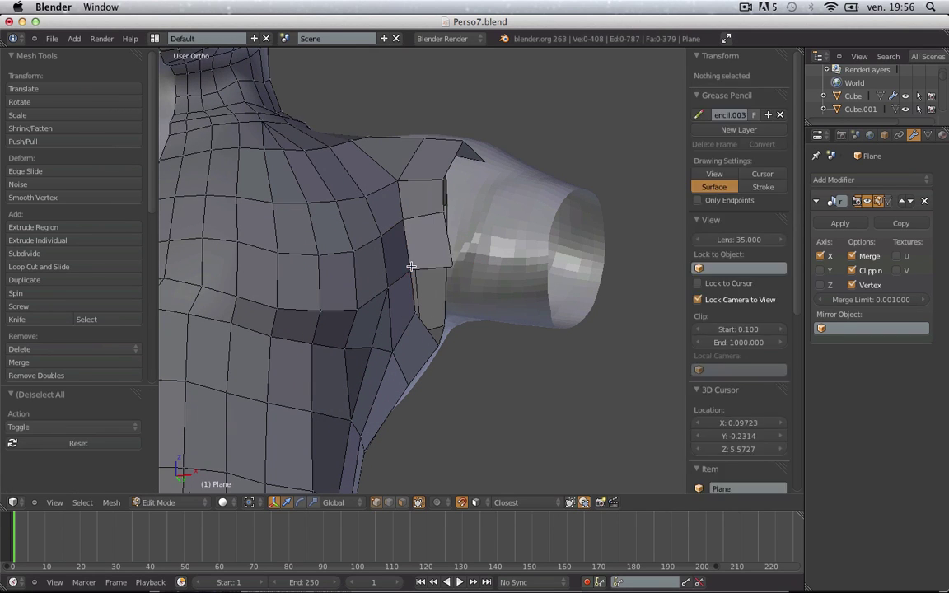
- Adjust the chest-side vertex, then extrude the outer vertex toward the armpit and fill the fourth quad
{"action": "right_click_drag", "start_coordinate": [411, 272], "coordinate": [415, 278]}
{"action": "right_click", "coordinate": [420, 277]}
{"action": "right_click", "coordinate": [458, 270]}
{"action": "middle_click_drag", "start_coordinate": [465, 311], "coordinate": [445, 390]}
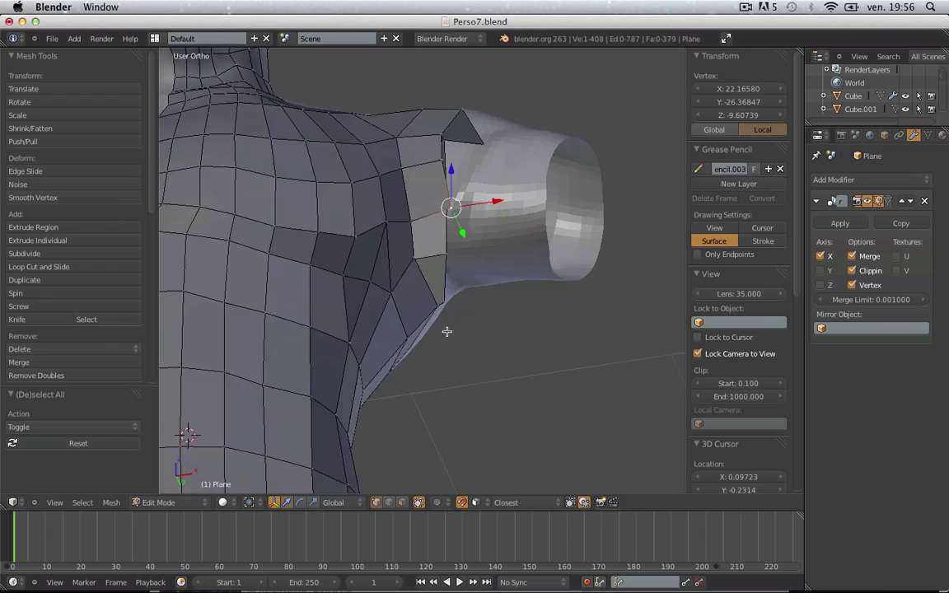
{"action": "key", "text": "e"}
{"action": "left_click", "coordinate": [457, 274]}
{"action": "right_click", "coordinate": [412, 250], "text": "shift"}
{"action": "right_click", "coordinate": [414, 208], "text": "shift"}
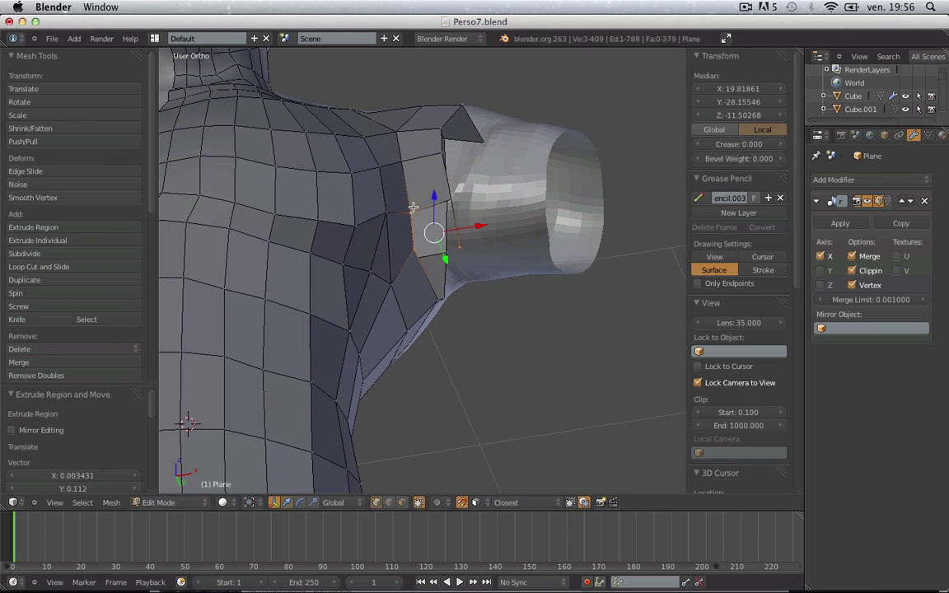
{"action": "key", "text": "f"}
{"action": "key", "text": "a"}
- Nudge the lowest outer vertex on the arm opening and extrude it beneath the armpit to fill the underside quad
{"action": "middle_click_drag", "start_coordinate": [452, 205], "coordinate": [454, 179]}
{"action": "right_click_drag", "start_coordinate": [458, 170], "coordinate": [460, 165]}
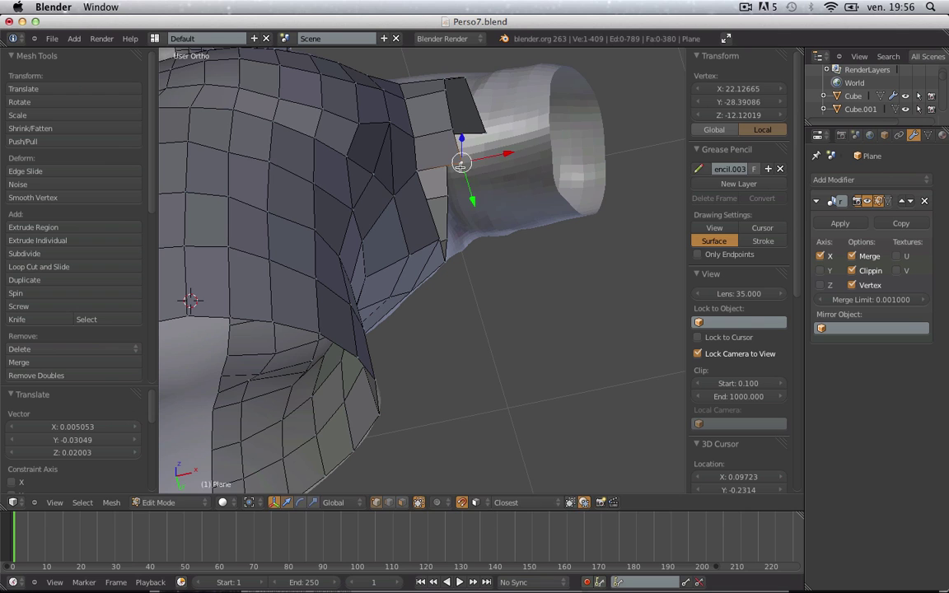
{"action": "left_click", "coordinate": [475, 238]}
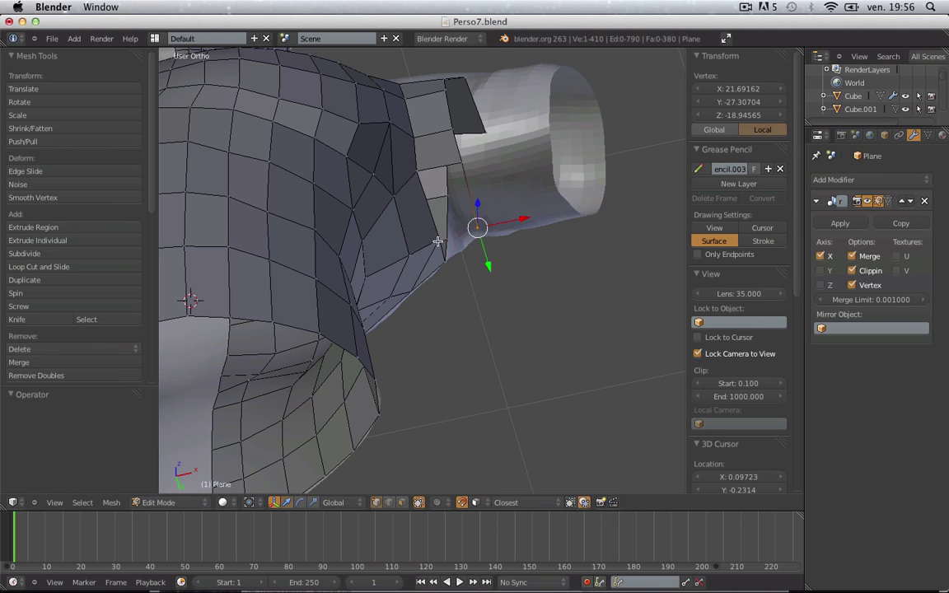
{"action": "right_click", "coordinate": [437, 241], "text": "shift"}
{"action": "right_click", "coordinate": [420, 171], "text": "shift"}
{"action": "key", "text": "a"}
- Adjust the armpit vertices of the new quad strip around the underside of the arm opening
{"action": "middle_click_drag", "start_coordinate": [449, 178], "coordinate": [330, 340]}
{"action": "right_click_drag", "start_coordinate": [315, 363], "coordinate": [318, 360]}
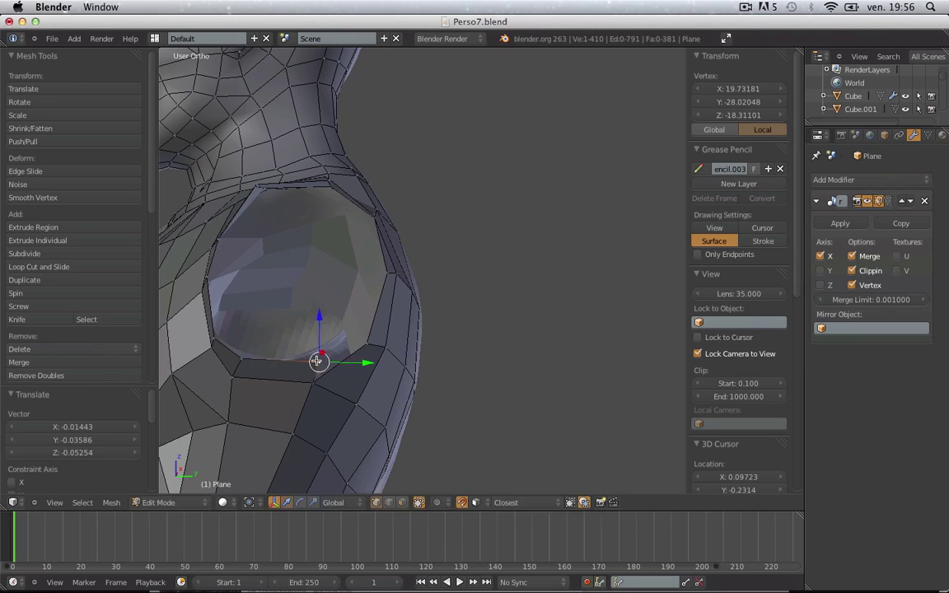
{"action": "middle_click_drag", "start_coordinate": [347, 356], "coordinate": [528, 360]}
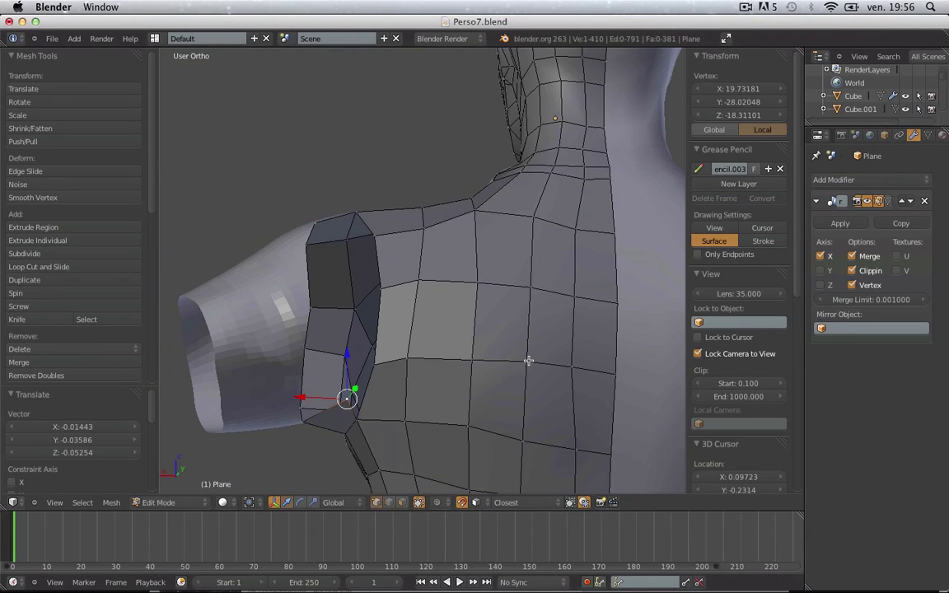
{"action": "middle_click_drag", "start_coordinate": [368, 389], "coordinate": [214, 492]}
{"action": "left_click", "coordinate": [304, 376]}
{"action": "left_click", "coordinate": [359, 367]}
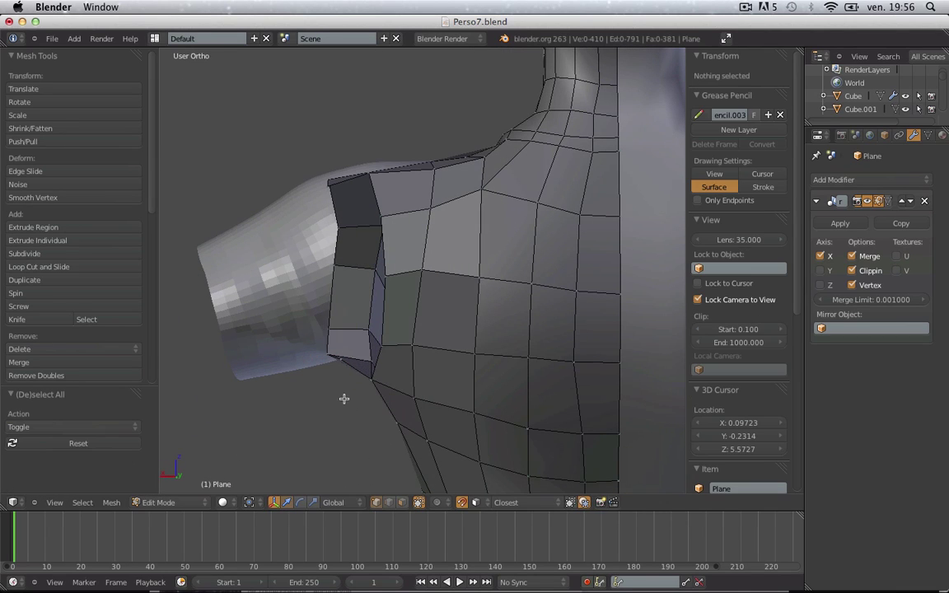
- Extrude a vertex from the armpit toward the back and fill the lower rear quad of the arm opening
{"action": "middle_click_drag", "start_coordinate": [344, 398], "coordinate": [276, 383]}
{"action": "left_click", "coordinate": [345, 363]}
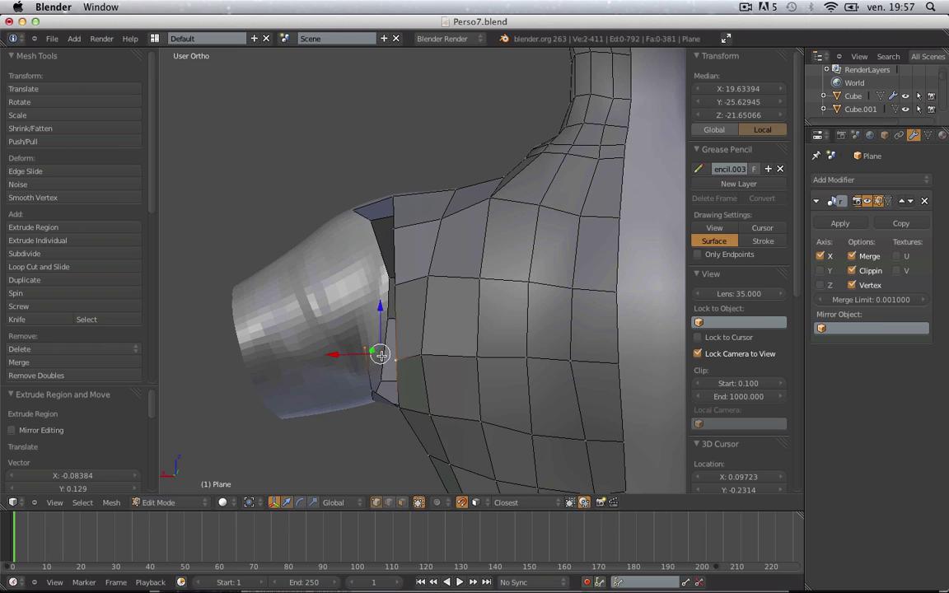
{"action": "right_click", "coordinate": [370, 396], "text": "shift"}
{"action": "right_click", "coordinate": [396, 403], "text": "shift"}
{"action": "key", "text": "f"}
{"action": "key", "text": "a"}
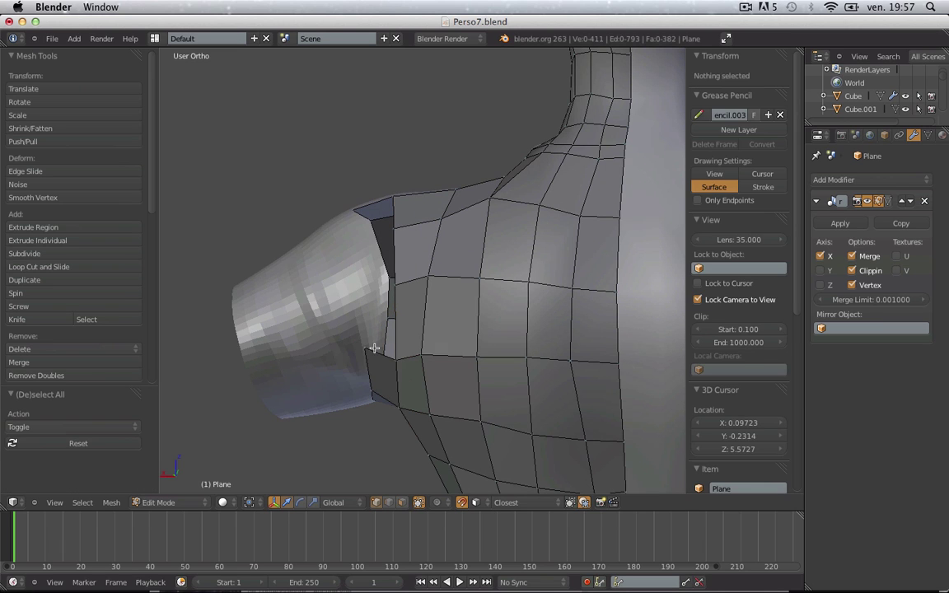
- Adjust the rear quad's outer vertex, extrude it upward and fill the next quad on the back of the arm opening
{"action": "right_click", "coordinate": [373, 349]}
{"action": "left_click", "coordinate": [368, 290]}
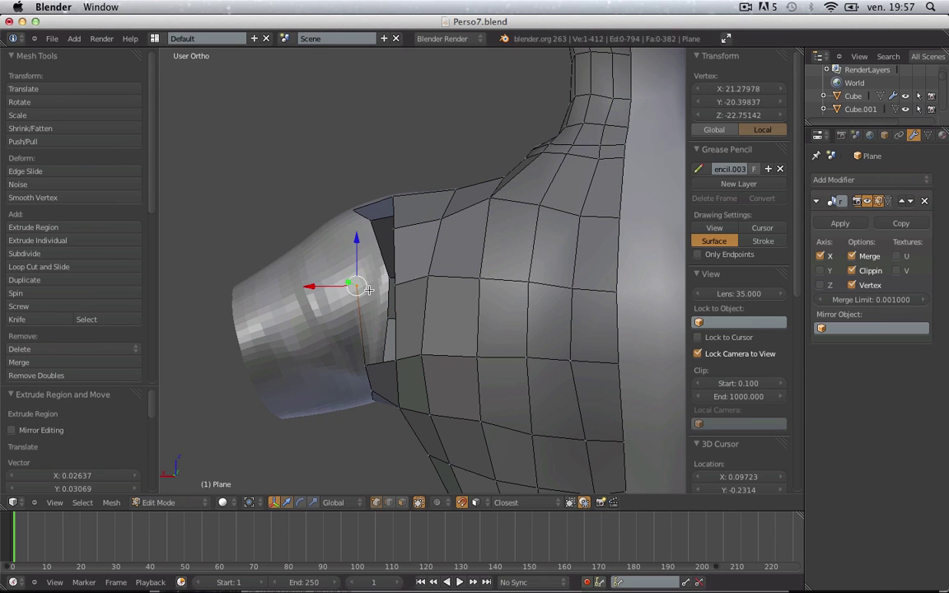
{"action": "right_click", "coordinate": [371, 375], "text": "shift"}
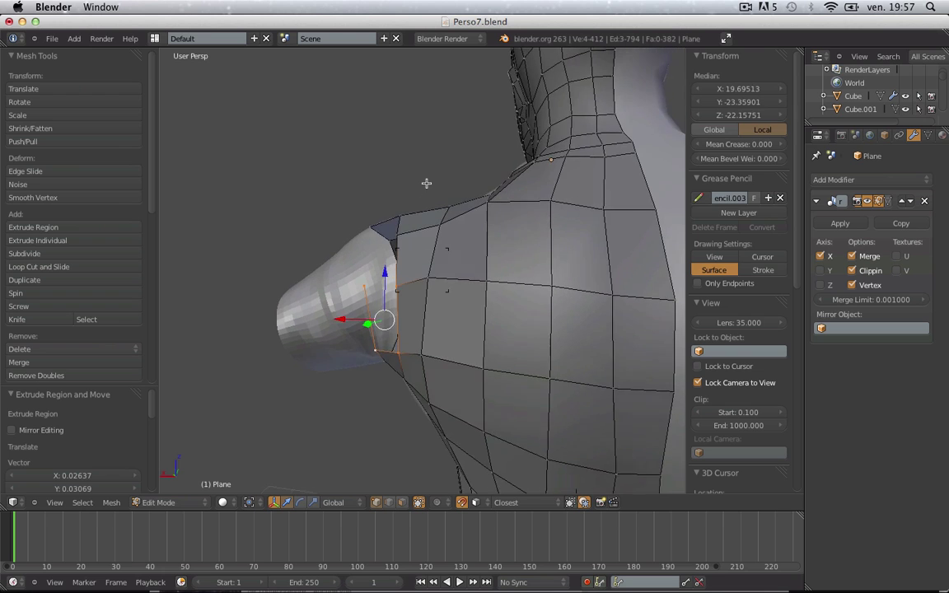
{"action": "key", "text": "f"}
{"action": "key", "text": "a"}
{"action": "middle_click_drag", "start_coordinate": [426, 184], "coordinate": [435, 303]}
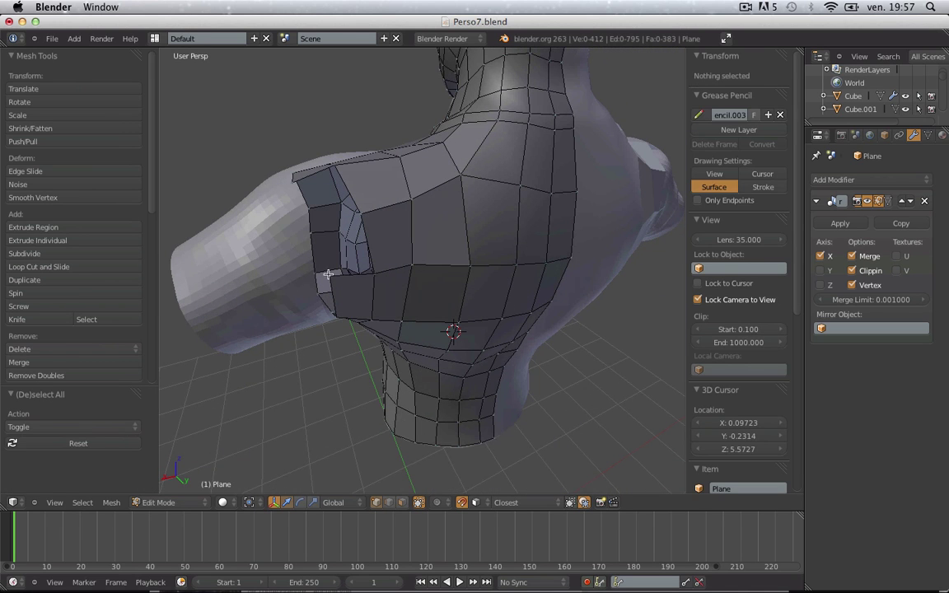
- Extrude the rear outer vertex up toward the shoulder cap and fill another quad behind the arm opening
{"action": "right_click", "coordinate": [326, 247]}
{"action": "key", "text": "g"}
{"action": "left_click", "coordinate": [320, 220]}
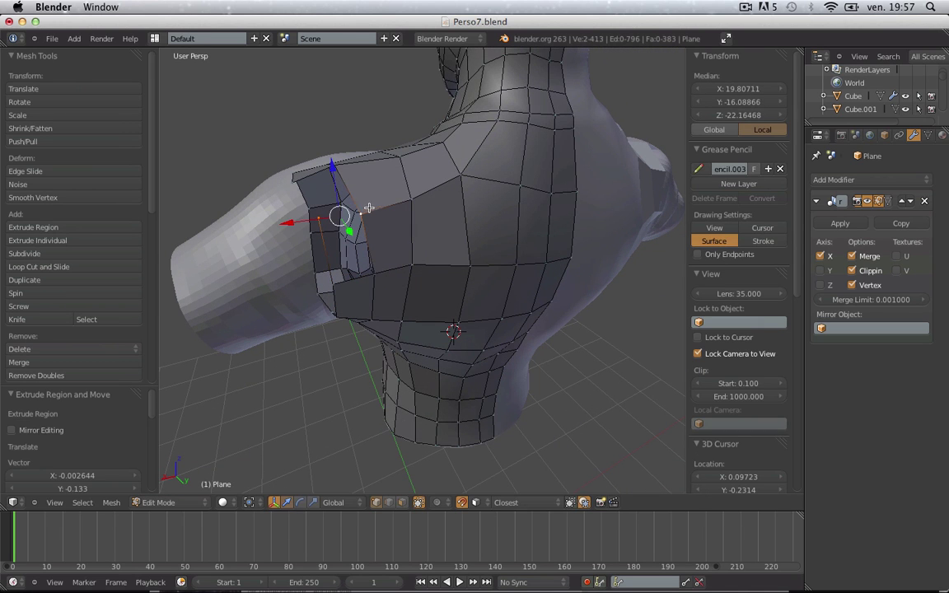
{"action": "right_click", "coordinate": [332, 283], "text": "shift"}
{"action": "right_click", "coordinate": [407, 269], "text": "shift"}
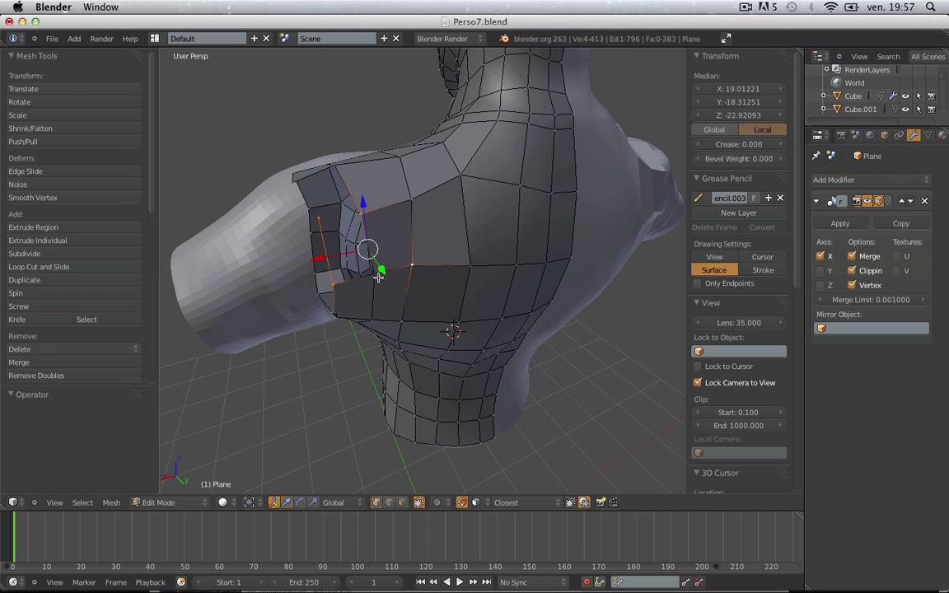
{"action": "key", "text": "a"}
- Adjust the upper rear vertex and fill the last gap to the shoulder cap, closing the quad ring around the arm opening
{"action": "middle_click_drag", "start_coordinate": [323, 299], "coordinate": [315, 313]}
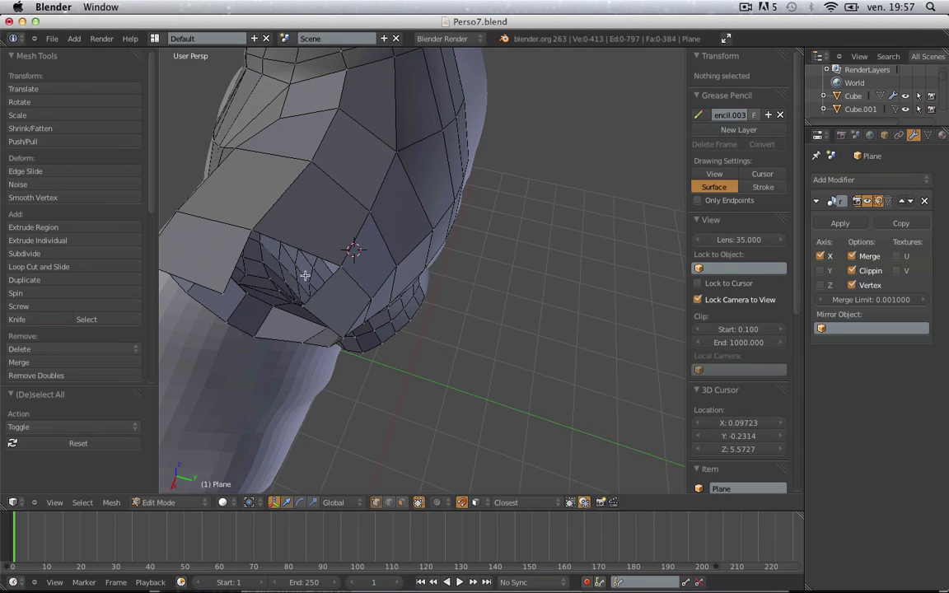
{"action": "right_click", "coordinate": [316, 313]}
{"action": "key", "text": "g"}
{"action": "left_click", "coordinate": [313, 320]}
{"action": "right_click", "coordinate": [259, 237], "text": "shift"}
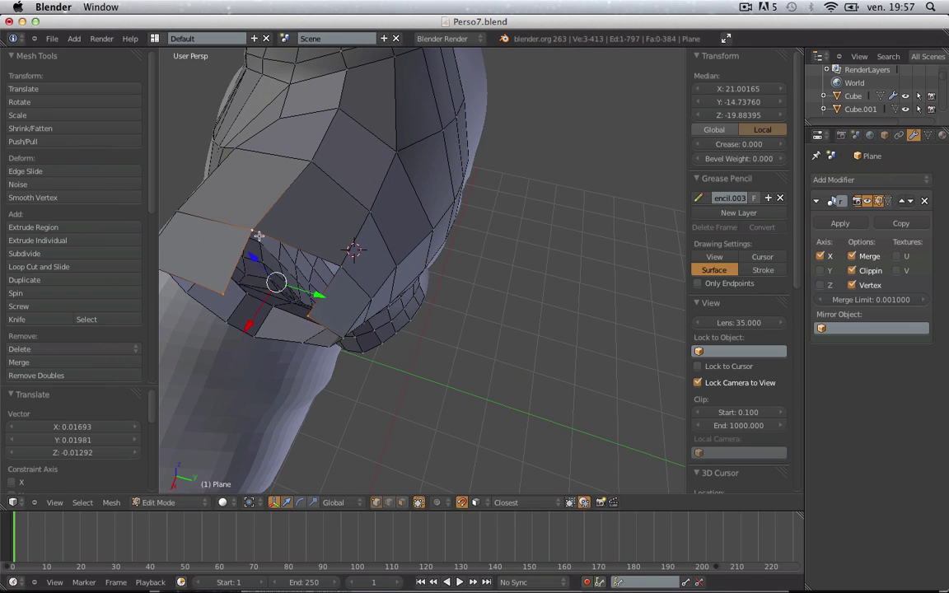
{"action": "key", "text": "f"}
{"action": "key", "text": "a"}
{"action": "key", "text": "KP_5"}
{"action": "scroll", "coordinate": [350, 256], "scroll_direction": "down", "scroll_amount": 4}
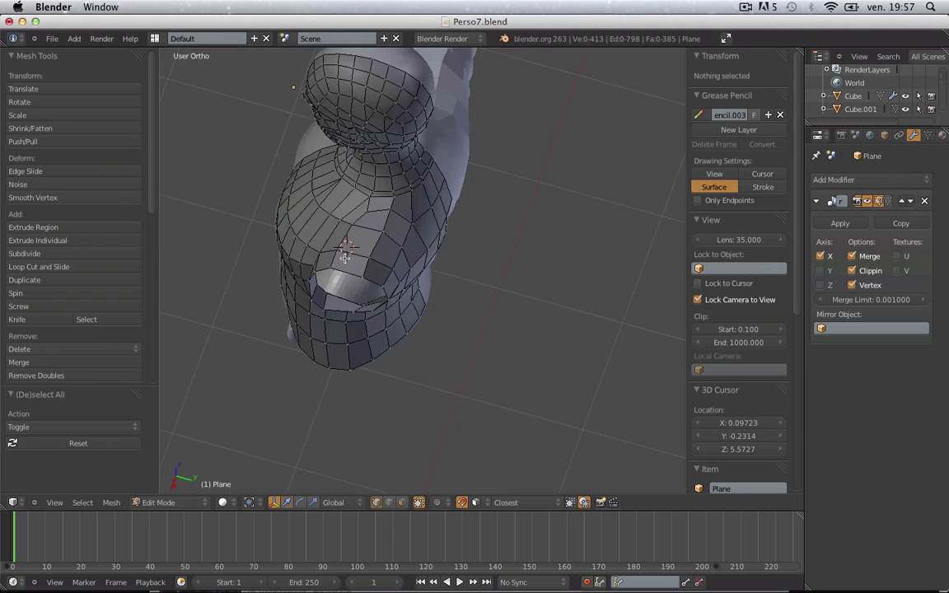
- Even out two outer vertices on the front of the arm ring in the front view
{"action": "key", "text": "Tab"}
{"action": "middle_click_drag", "start_coordinate": [317, 394], "coordinate": [495, 308]}
{"action": "key", "text": "Tab"}
{"action": "key", "text": "KP_1"}
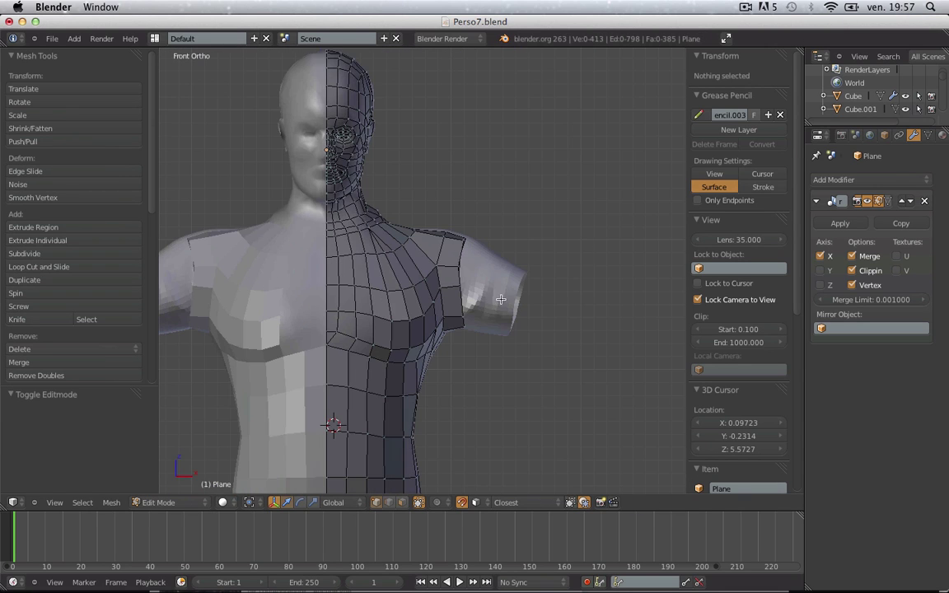
{"action": "scroll", "coordinate": [500, 300], "scroll_direction": "up", "scroll_amount": 3}
{"action": "scroll", "coordinate": [577, 247], "scroll_direction": "up", "scroll_amount": 2}
{"action": "right_click", "coordinate": [511, 306]}
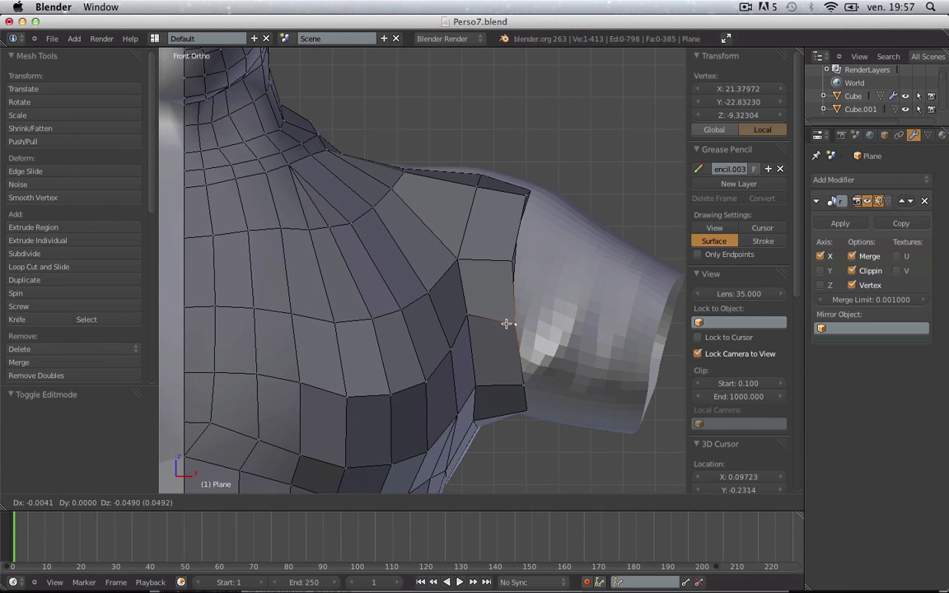
{"action": "left_click", "coordinate": [507, 324]}
{"action": "key", "text": "a"}
{"action": "right_click", "coordinate": [520, 387]}
{"action": "key", "text": "g"}
{"action": "left_click", "coordinate": [513, 388]}
{"action": "key", "text": "a"}
- Reposition three vertices along the bottom of the arm ring to even out the armpit quads
{"action": "middle_click_drag", "start_coordinate": [519, 407], "coordinate": [188, 362]}
{"action": "right_click", "coordinate": [214, 367]}
{"action": "key", "text": "g"}
{"action": "left_click", "coordinate": [219, 369]}
{"action": "key", "text": "a"}
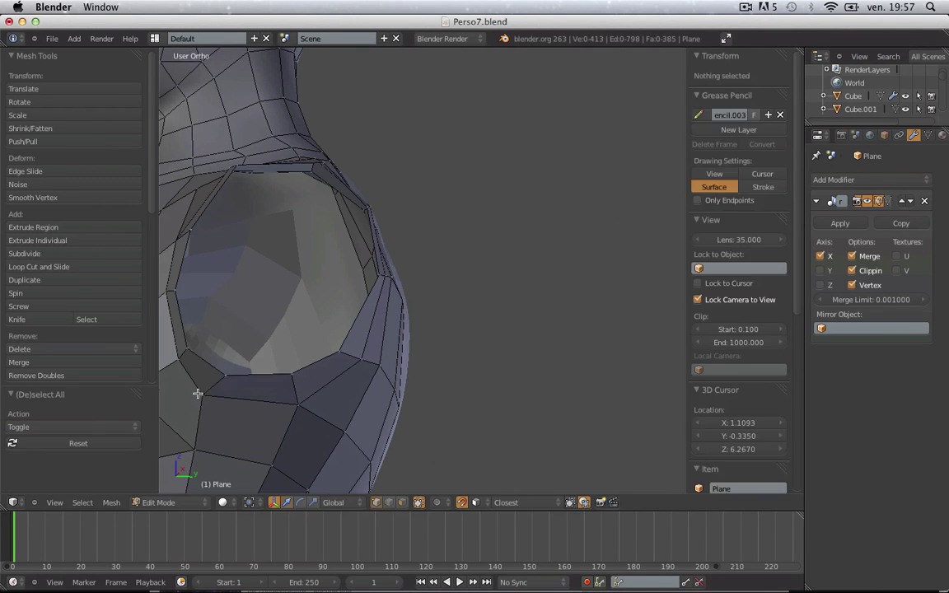
{"action": "right_click", "coordinate": [199, 394]}
{"action": "key", "text": "g"}
{"action": "left_click", "coordinate": [211, 399]}
{"action": "key", "text": "a"}
{"action": "right_click", "coordinate": [295, 413]}
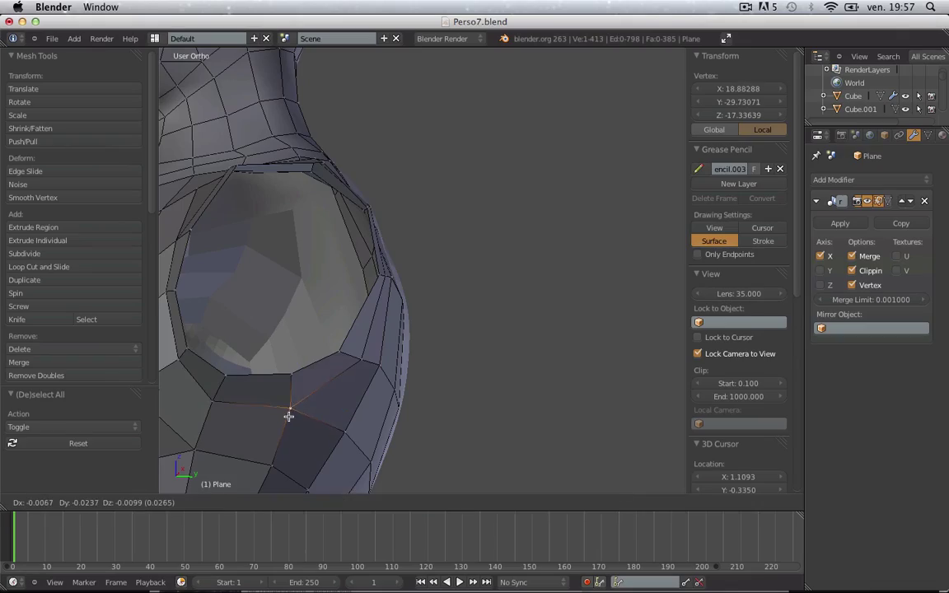
{"action": "left_click", "coordinate": [289, 416]}
{"action": "key", "text": "a"}
- Extrude the arm ring's upper edges twice along the upper arm to near its cut end, rotating them to follow the sculpt
{"action": "middle_click_drag", "start_coordinate": [290, 408], "coordinate": [342, 200]}
{"action": "right_click", "coordinate": [375, 182]}
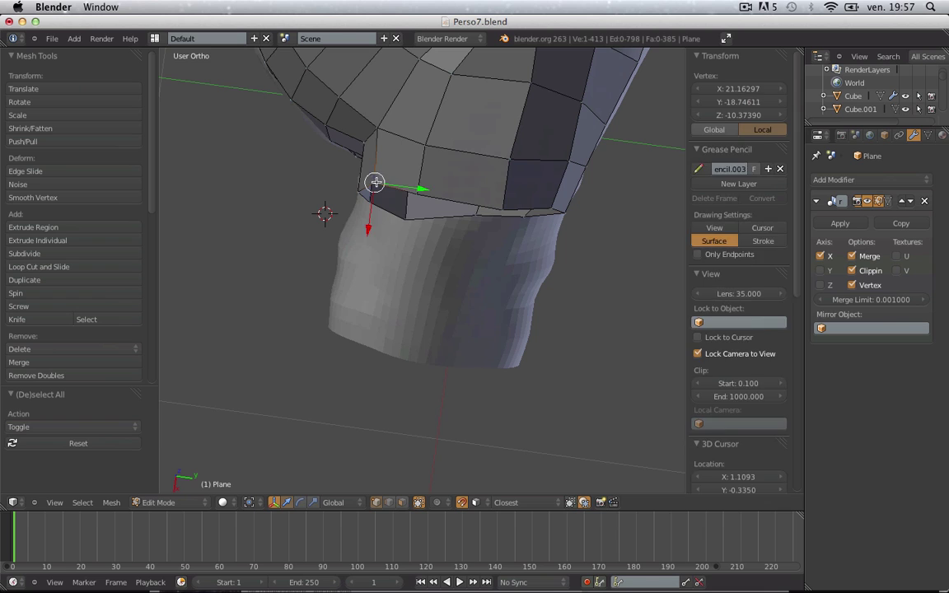
{"action": "right_click", "coordinate": [417, 195], "text": "shift"}
{"action": "key", "text": "e"}
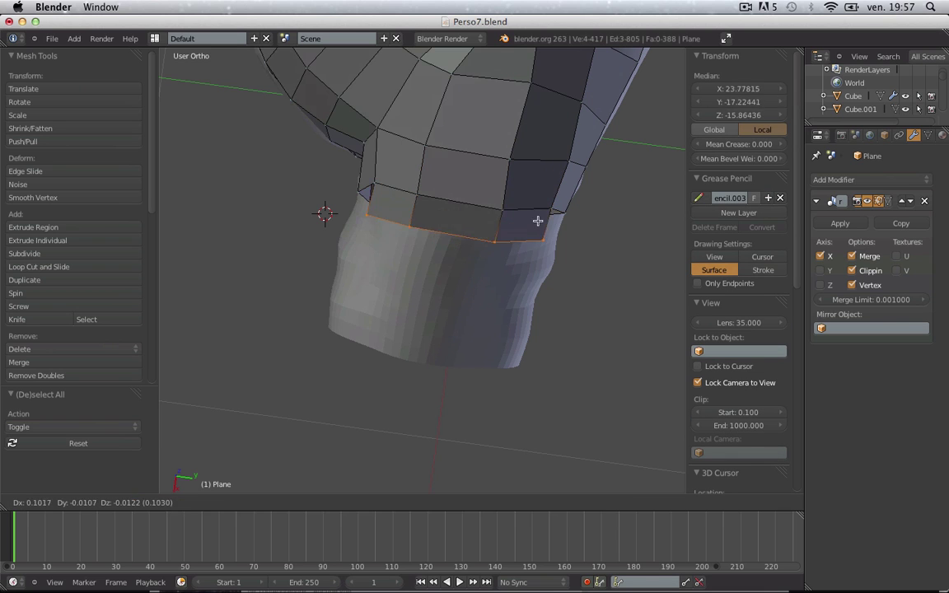
{"action": "left_click", "coordinate": [529, 276]}
{"action": "left_click", "coordinate": [552, 277]}
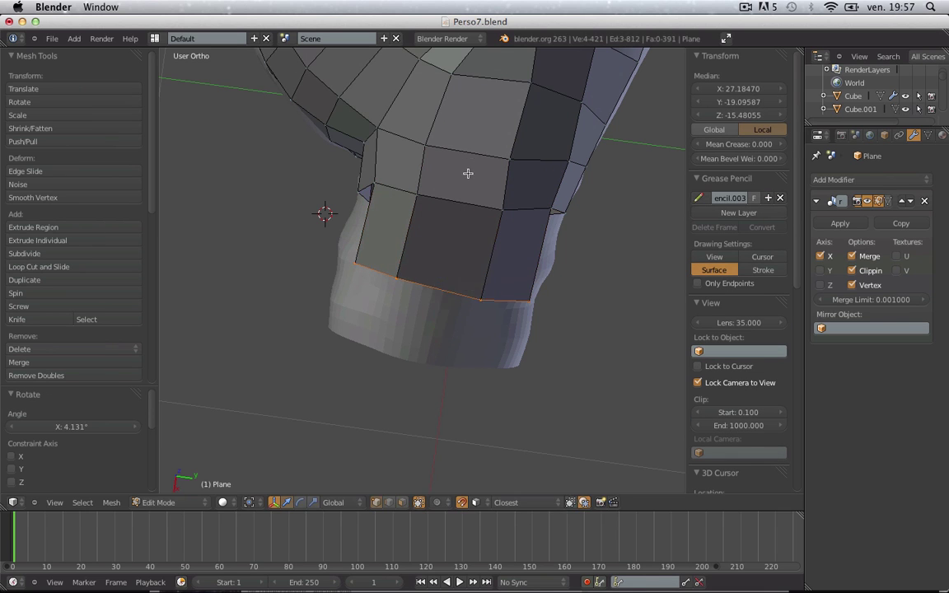
{"action": "key", "text": "e"}
{"action": "left_click", "coordinate": [452, 233]}
{"action": "key", "text": "a"}
- Shift the middle edge row of the new upper-arm strip slightly toward the shoulder
{"action": "right_click", "coordinate": [438, 285], "text": "alt"}
{"action": "key", "text": "g"}
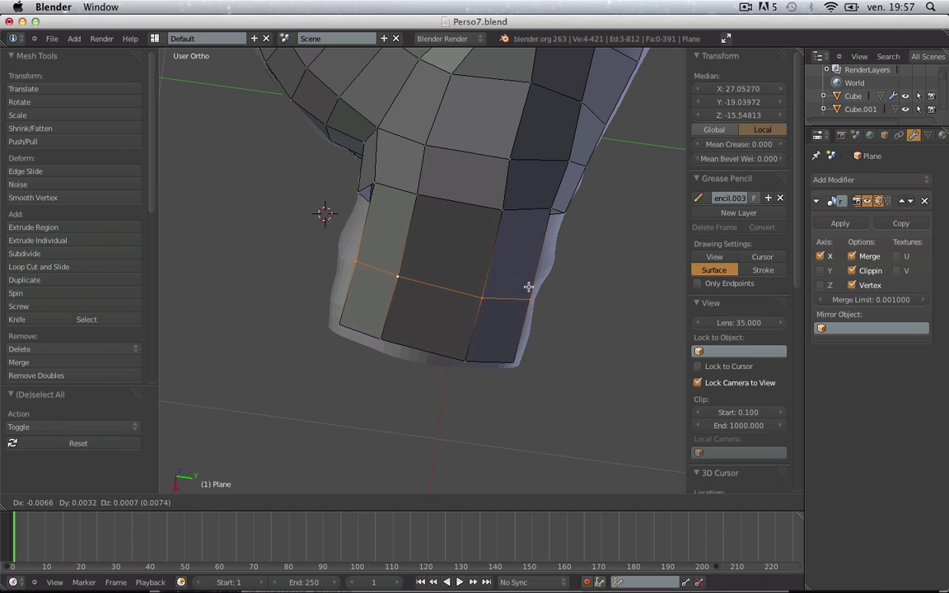
{"action": "left_click", "coordinate": [530, 270]}
{"action": "key", "text": "a"}
- Extrude the three lower front vertices of the arm ring partway along the upper arm and rotate the new edges to follow the sculpt
{"action": "middle_click_drag", "start_coordinate": [356, 254], "coordinate": [482, 170]}
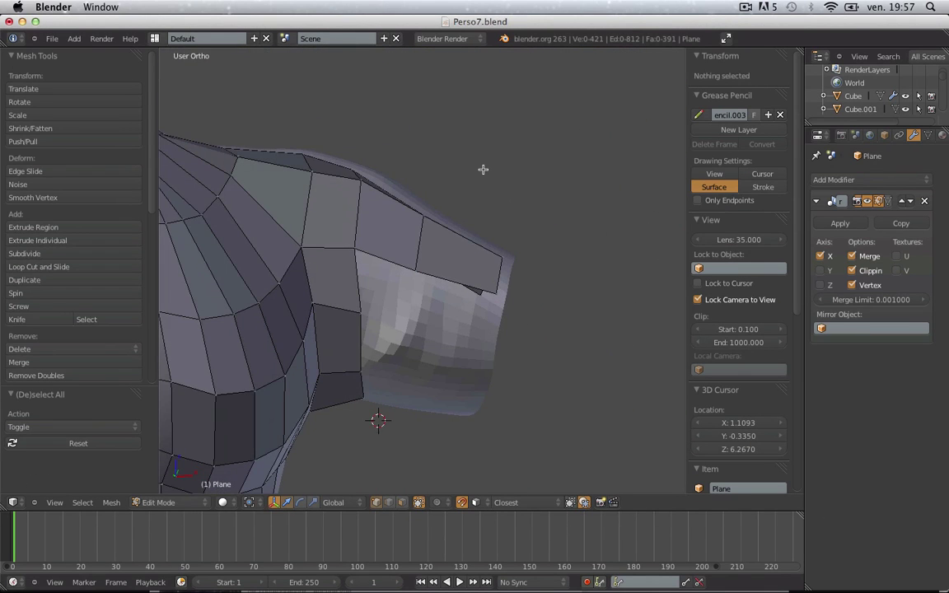
{"action": "scroll", "coordinate": [383, 351], "scroll_direction": "up", "scroll_amount": 1}
{"action": "middle_click_drag", "start_coordinate": [384, 351], "coordinate": [398, 180], "text": "shift"}
{"action": "middle_click_drag", "start_coordinate": [368, 220], "coordinate": [356, 181]}
{"action": "right_click", "coordinate": [354, 124]}
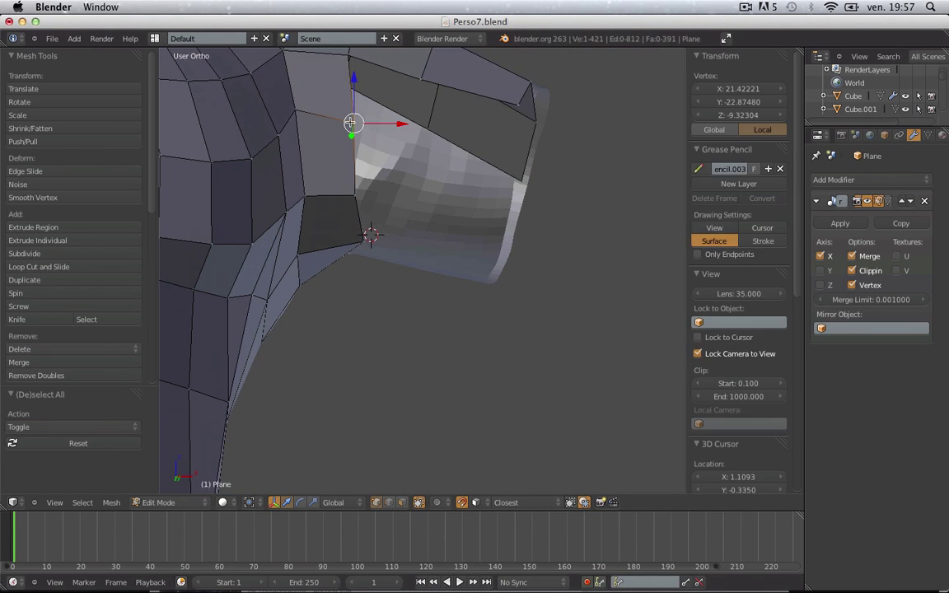
{"action": "right_click", "coordinate": [356, 195], "text": "shift"}
{"action": "right_click", "coordinate": [360, 243], "text": "shift"}
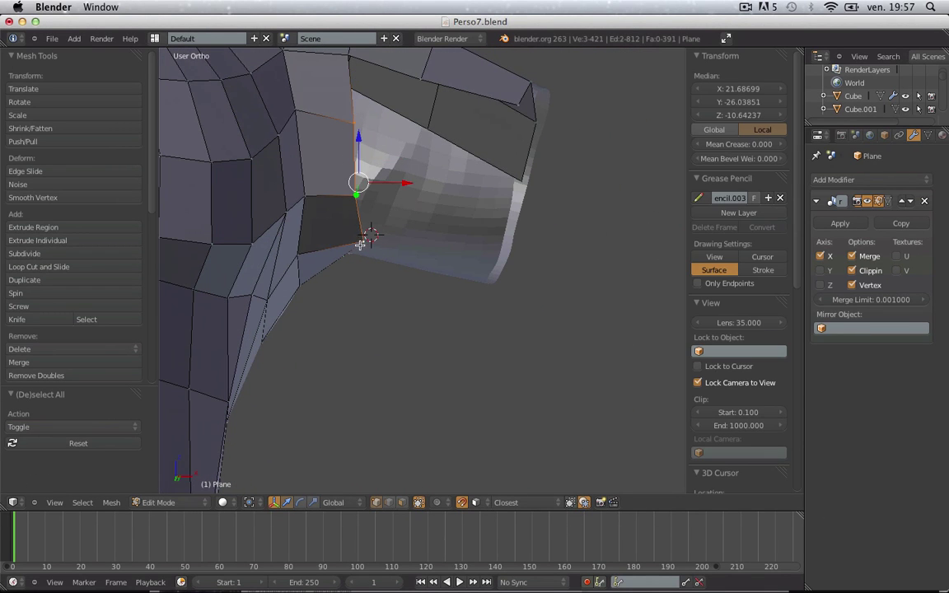
{"action": "left_click", "coordinate": [430, 226]}
{"action": "key", "text": "g"}
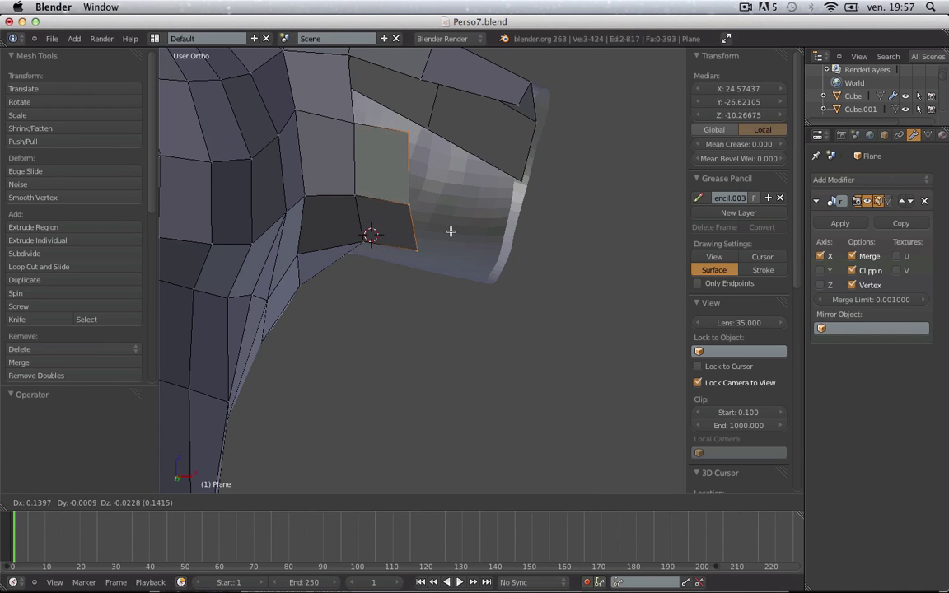
{"action": "left_click", "coordinate": [451, 232]}
{"action": "key", "text": "r"}
{"action": "left_click", "coordinate": [445, 238]}
- Extrude the lower front edges again to near the arm's cut end and rotate them slightly to match it
{"action": "key", "text": "e"}
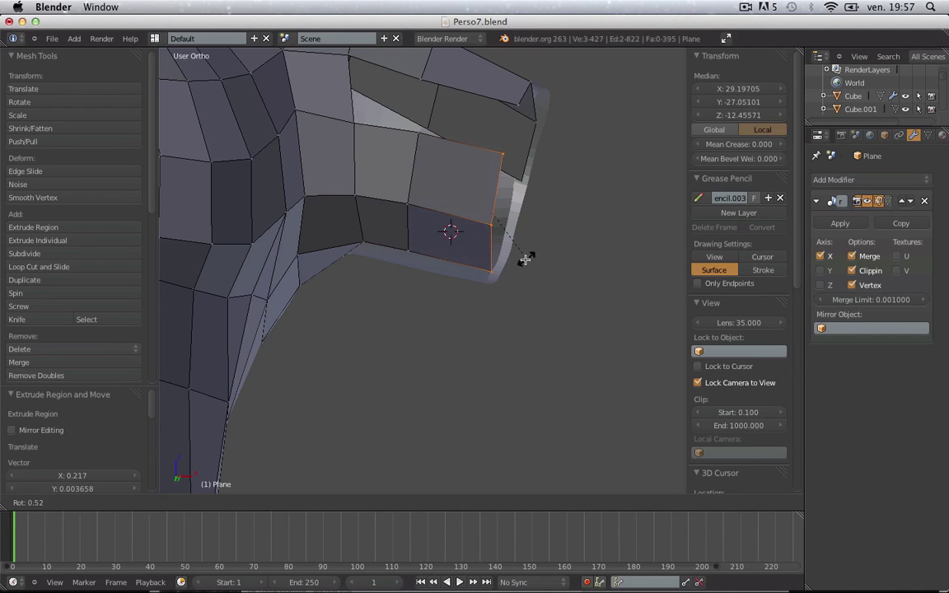
{"action": "left_click", "coordinate": [519, 251]}
{"action": "key", "text": "a"}
- Fill the gap between the upper and lower front strips of the upper arm with two faces
{"action": "right_click", "coordinate": [411, 123]}
{"action": "right_click", "coordinate": [513, 110], "text": "shift"}
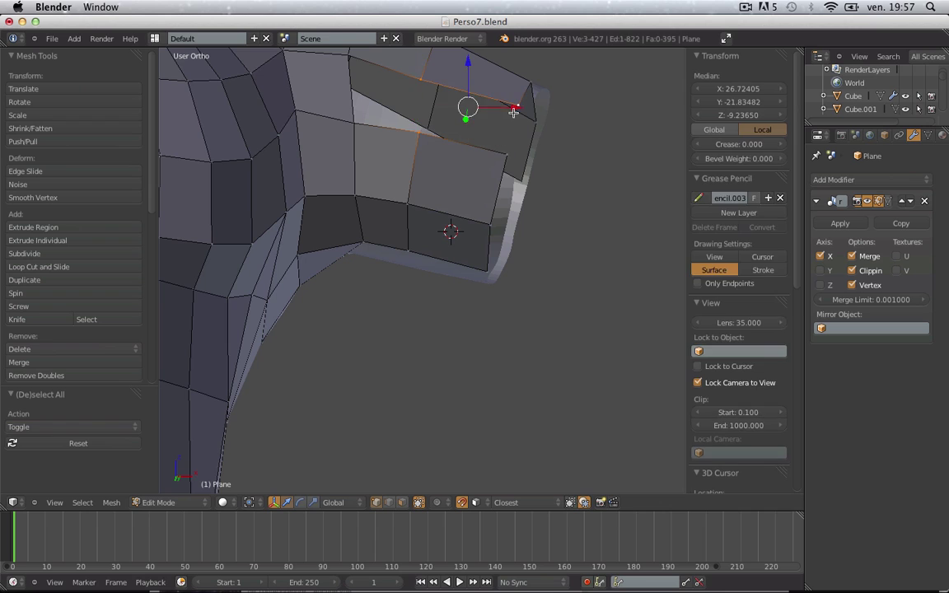
{"action": "key", "text": "f"}
{"action": "key", "text": "a"}
{"action": "right_click", "coordinate": [408, 98], "text": "alt"}
{"action": "key", "text": "f"}
- Rotate the outer lower edge of the upper-arm strip on the back side by 5.73°
{"action": "scroll", "coordinate": [409, 98], "scroll_direction": "down", "scroll_amount": 4}
{"action": "key", "text": "Tab"}
{"action": "middle_click_drag", "start_coordinate": [509, 180], "coordinate": [208, 222]}
{"action": "key", "text": "Tab"}
{"action": "scroll", "coordinate": [262, 223], "scroll_direction": "up", "scroll_amount": 3}
{"action": "key", "text": "a"}
{"action": "right_click", "coordinate": [421, 93]}
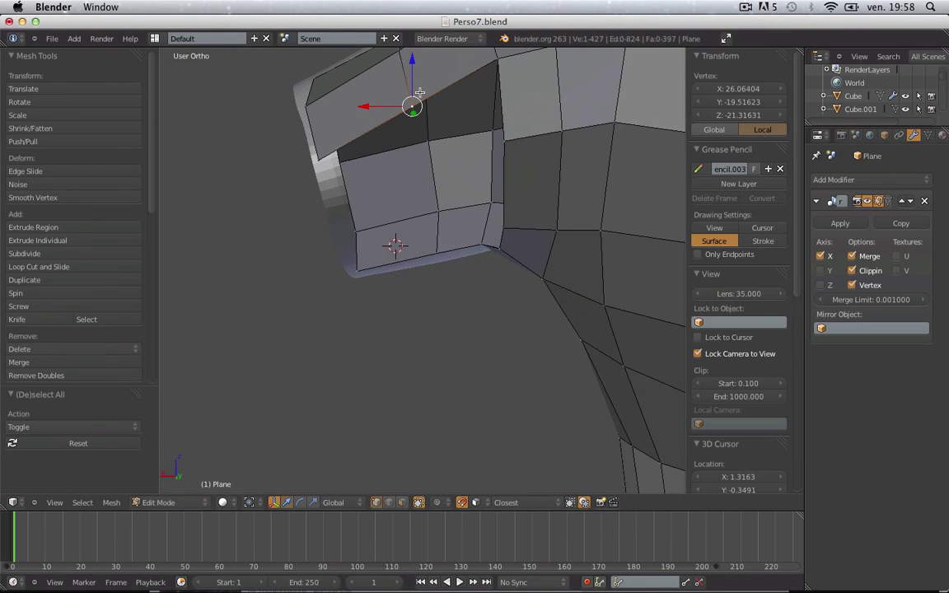
{"action": "right_click", "coordinate": [322, 151], "text": "shift"}
{"action": "key", "text": "r"}
{"action": "left_click", "coordinate": [430, 139]}
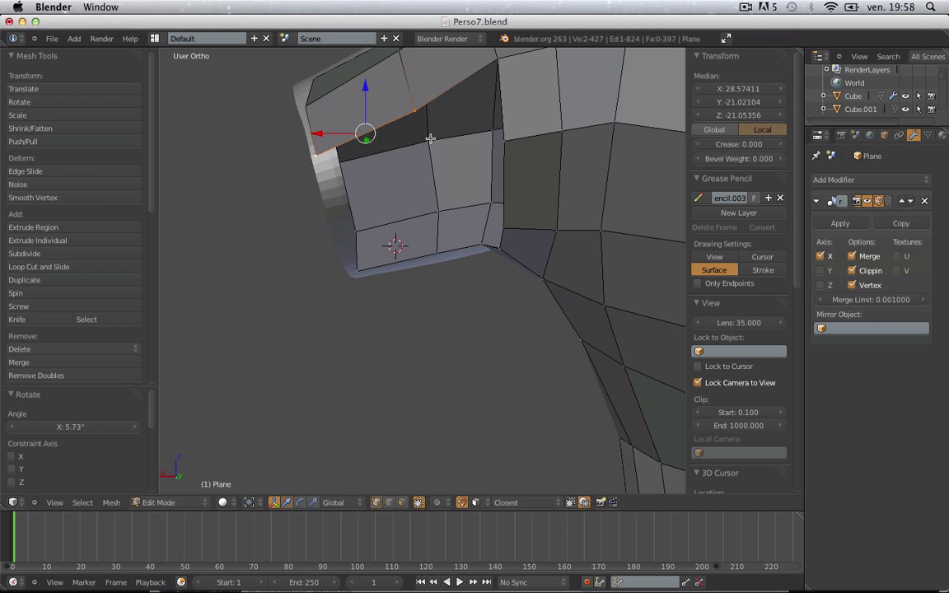
- Extrude that back edge twice down around the arm to near its underside, rotating it slightly between extrusions
{"action": "key", "text": "e"}
{"action": "left_click", "coordinate": [439, 175]}
{"action": "key", "text": "r"}
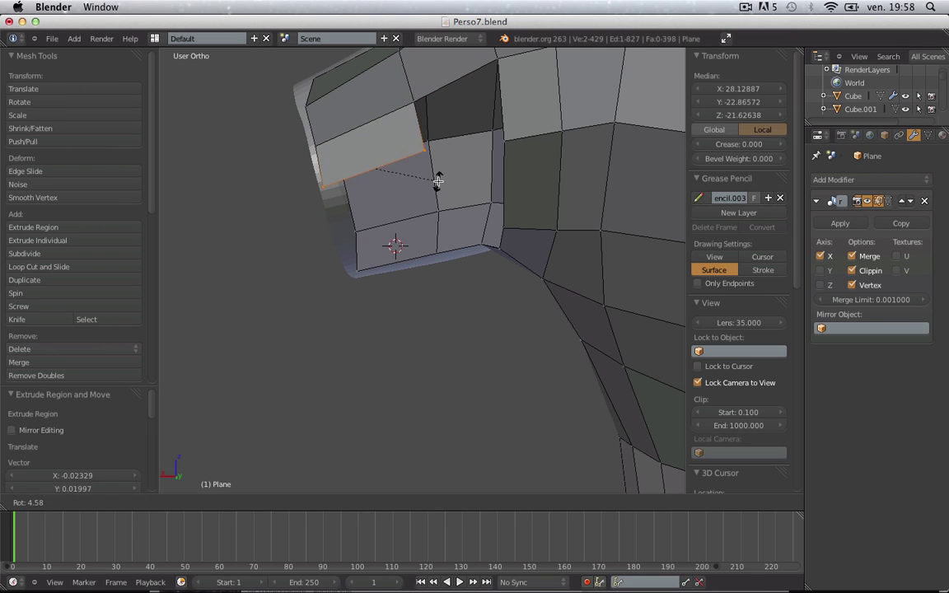
{"action": "left_click", "coordinate": [437, 180]}
{"action": "key", "text": "e"}
{"action": "left_click", "coordinate": [458, 258]}
{"action": "key", "text": "a"}
- Fill the lower gap between the new back arm faces and the shoulder ring with a quad
{"action": "right_click", "coordinate": [455, 234]}
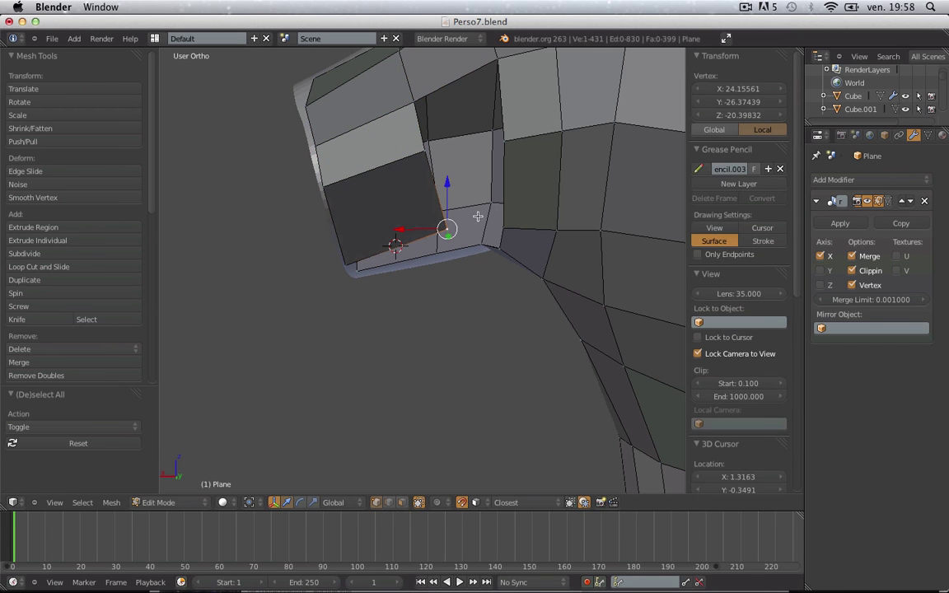
{"action": "right_click", "coordinate": [432, 139]}
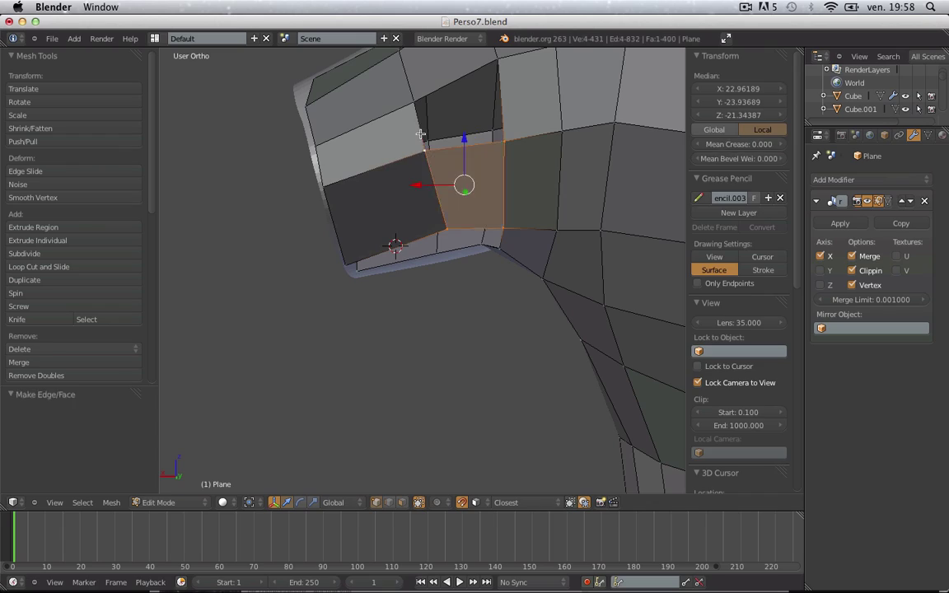
- Reposition the vertex at the armpit corner of the open gap on the upper arm's underside
{"action": "middle_click_drag", "start_coordinate": [420, 134], "coordinate": [387, 212]}
{"action": "key", "text": "Tab"}
{"action": "middle_click_drag", "start_coordinate": [412, 245], "coordinate": [530, 208]}
{"action": "key", "text": "Tab"}
{"action": "middle_click_drag", "start_coordinate": [515, 274], "coordinate": [438, 264]}
{"action": "key", "text": "a"}
{"action": "right_click_drag", "start_coordinate": [394, 322], "coordinate": [405, 333]}
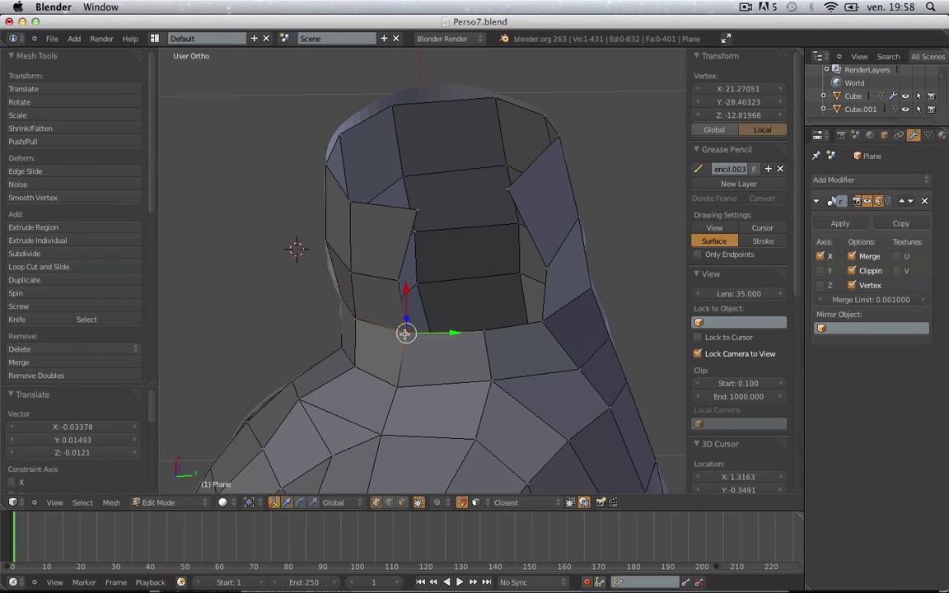
{"action": "key", "text": "a"}
- Extrude a border vertex across the gap on the arm's underside and fill a quad face next to the armpit
{"action": "right_click", "coordinate": [396, 281]}
{"action": "right_click_drag", "start_coordinate": [402, 285], "coordinate": [430, 284]}
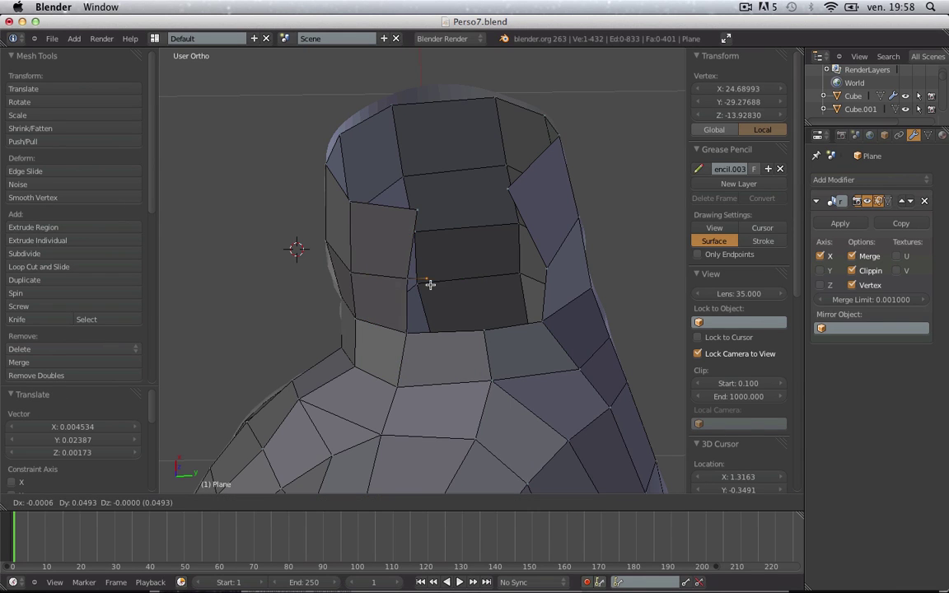
{"action": "left_click", "coordinate": [468, 280]}
{"action": "right_click", "coordinate": [492, 338], "text": "shift"}
{"action": "right_click", "coordinate": [397, 339], "text": "shift"}
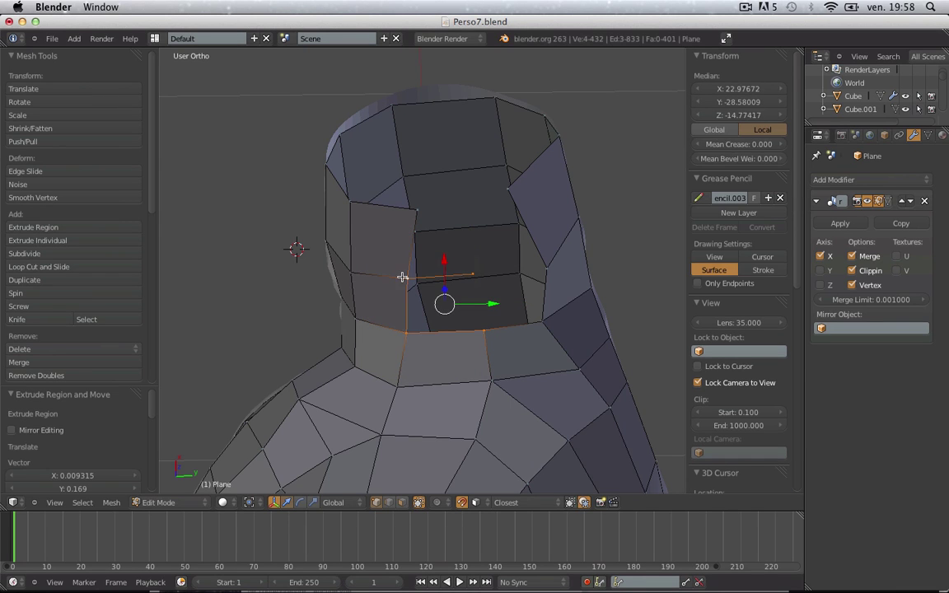
{"action": "key", "text": "f"}
- Nudge the gap's border vertex one row above the new face into line with the edge below it
{"action": "key", "text": "a"}
{"action": "right_click", "coordinate": [404, 204]}
{"action": "key", "text": "g"}
{"action": "left_click", "coordinate": [396, 206]}
{"action": "key", "text": "a"}
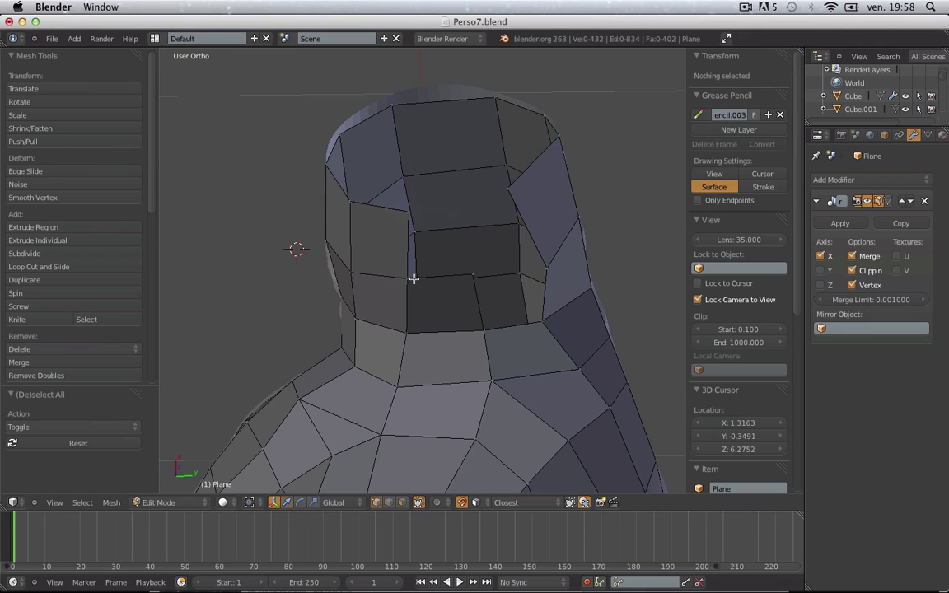
- Fill the second quad beside the new armpit face and pull its outer corner vertex inward
{"action": "right_click", "coordinate": [476, 272]}
{"action": "right_click", "coordinate": [541, 322], "text": "shift"}
{"action": "right_click", "coordinate": [486, 327], "text": "shift"}
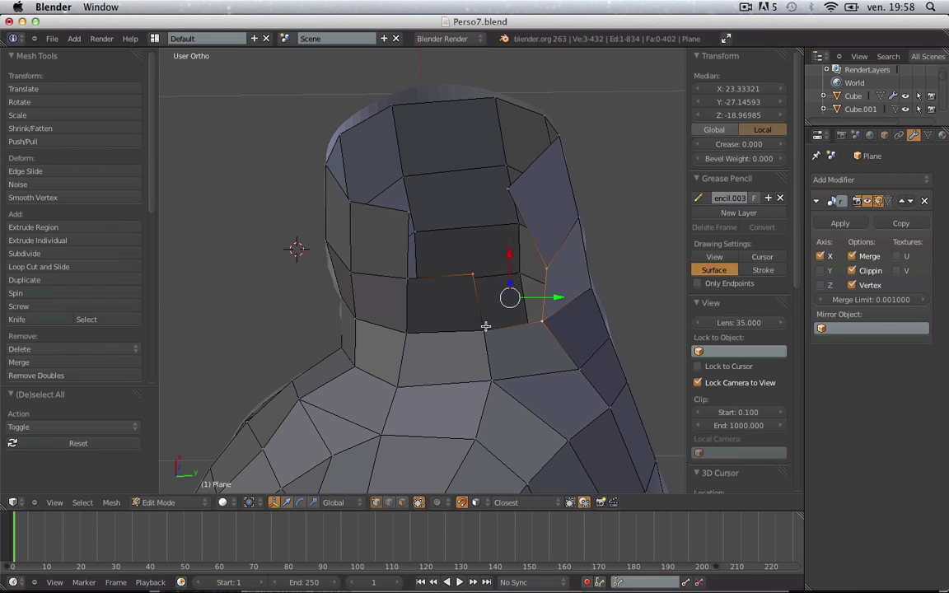
{"action": "key", "text": "a"}
{"action": "right_click", "coordinate": [548, 257]}
{"action": "key", "text": "g"}
{"action": "left_click", "coordinate": [472, 278]}
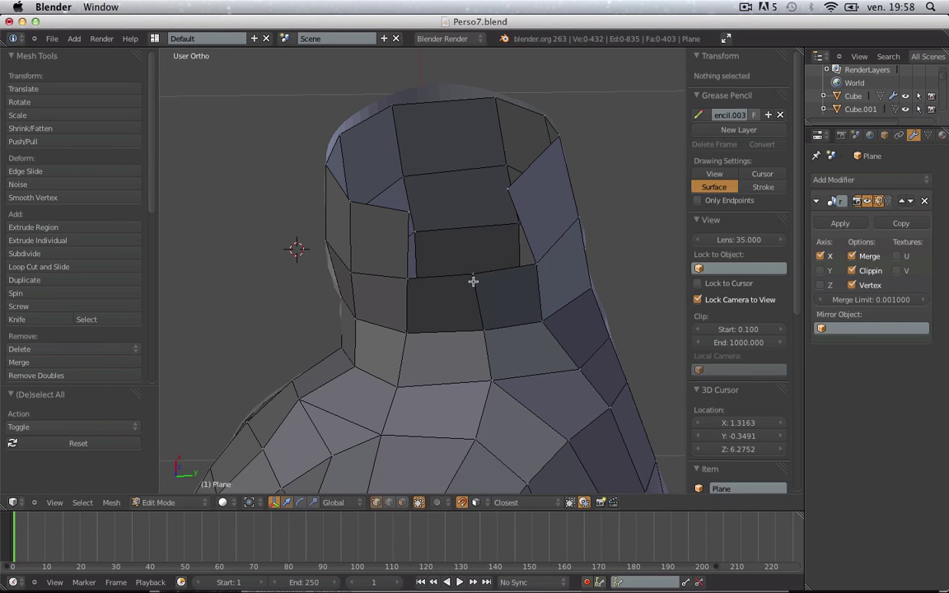
- Extrude the shared vertex toward the arm opening and fill the quad face on the side of the outer border
{"action": "key", "text": "e"}
{"action": "left_click", "coordinate": [463, 216]}
{"action": "right_click", "coordinate": [502, 188], "text": "shift"}
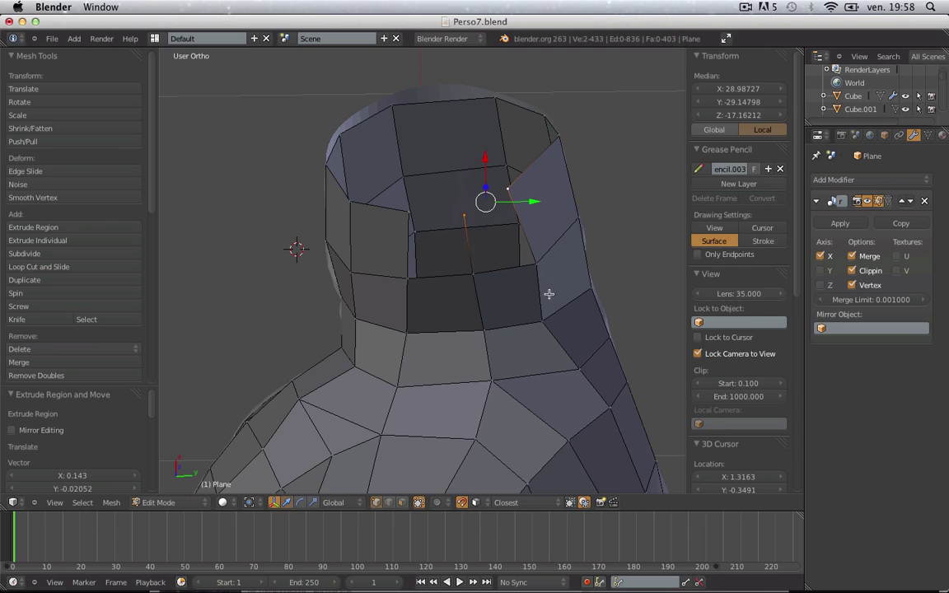
{"action": "right_click", "coordinate": [540, 271], "text": "shift"}
{"action": "right_click", "coordinate": [471, 278], "text": "shift"}
{"action": "key", "text": "f"}
{"action": "key", "text": "a"}
- Fill the last open face on the arm's underside and view the arm in Object Mode
{"action": "right_click", "coordinate": [467, 267], "text": "alt"}
{"action": "key", "text": "f"}
{"action": "key", "text": "Tab"}
{"action": "scroll", "coordinate": [467, 267], "scroll_direction": "down", "scroll_amount": 3}
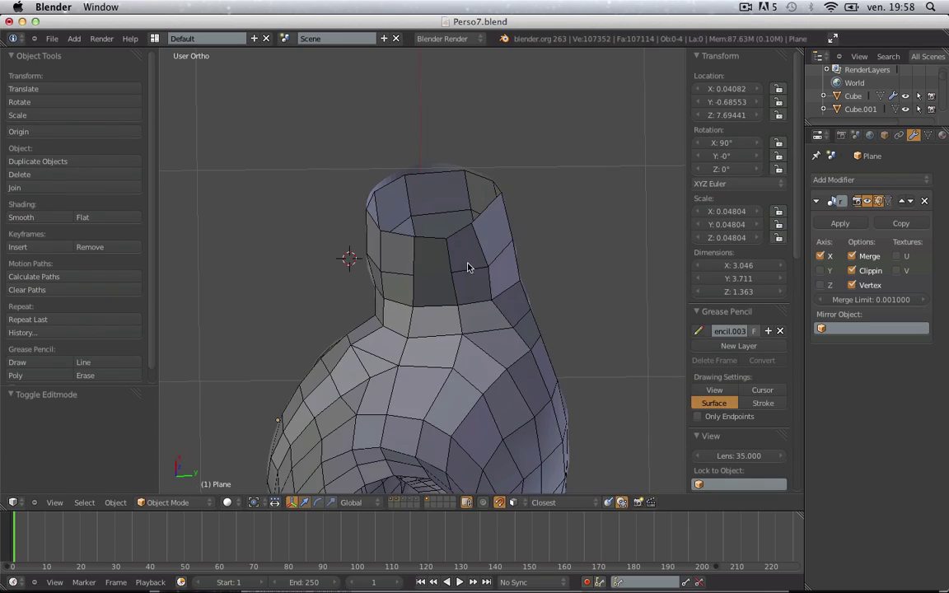
{"action": "middle_click_drag", "start_coordinate": [467, 267], "coordinate": [574, 340]}
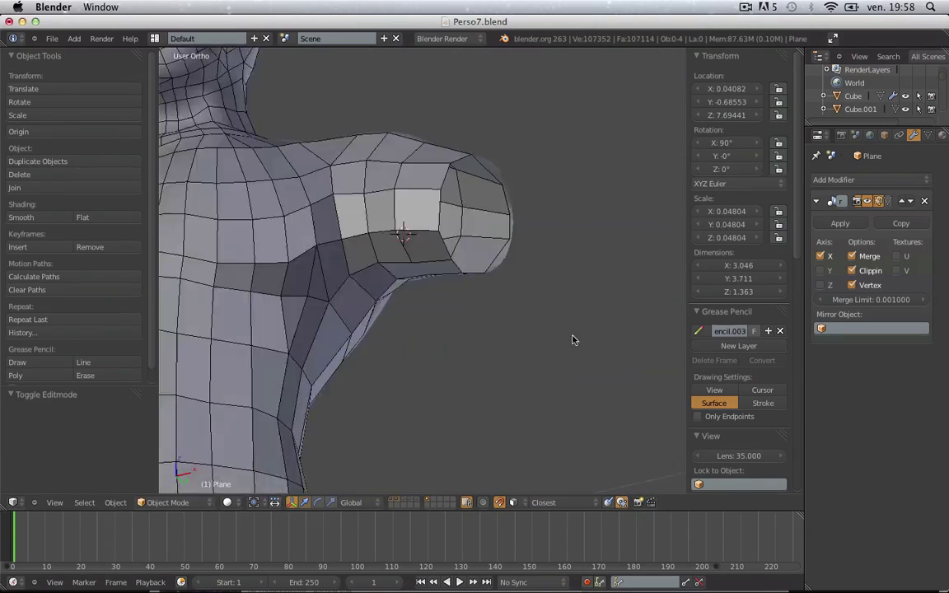
- In front view, shift two vertices of the upper arm's inner edge loop slightly toward the body
{"action": "key", "text": "KP_1"}
{"action": "key", "text": "Tab"}
{"action": "scroll", "coordinate": [578, 341], "scroll_direction": "up", "scroll_amount": 3}
{"action": "key", "text": "a"}
{"action": "scroll", "coordinate": [381, 198], "scroll_direction": "down", "scroll_amount": 1}
{"action": "middle_click_drag", "start_coordinate": [383, 207], "coordinate": [450, 290], "text": "shift"}
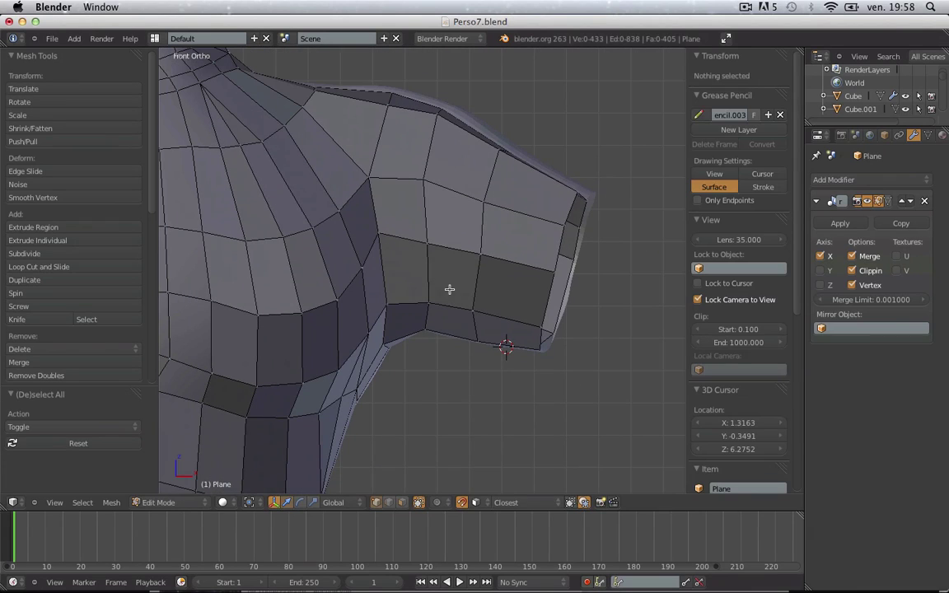
{"action": "right_click", "coordinate": [431, 246]}
{"action": "key", "text": "g"}
{"action": "left_click", "coordinate": [426, 248]}
{"action": "key", "text": "a"}
{"action": "right_click", "coordinate": [426, 288]}
{"action": "key", "text": "g"}
{"action": "left_click", "coordinate": [418, 287]}
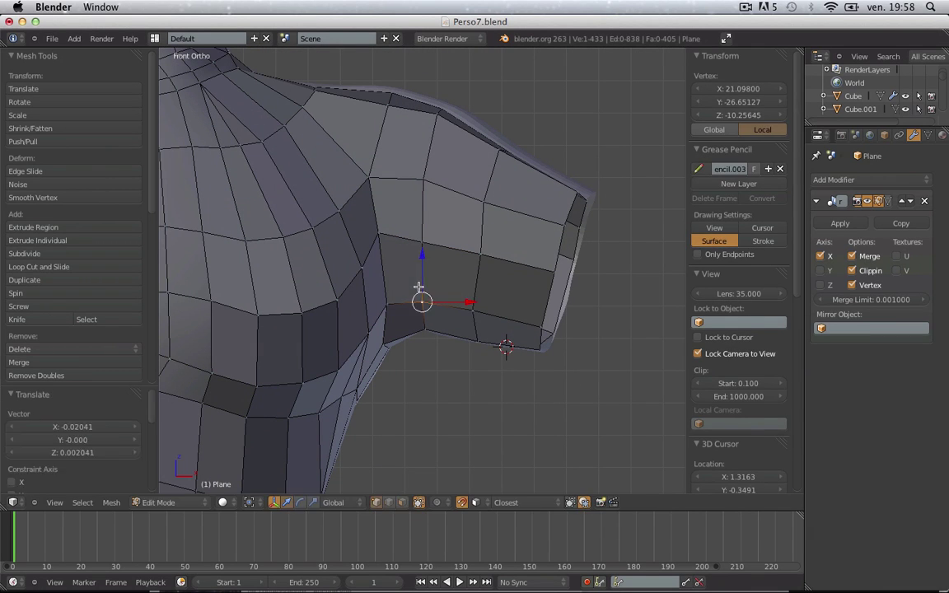
- Move a vertex of the next edge loop along the arm slightly toward the body
{"action": "key", "text": "a"}
{"action": "right_click", "coordinate": [485, 263]}
{"action": "key", "text": "g"}
{"action": "left_click", "coordinate": [482, 262]}
{"action": "key", "text": "a"}
- Adjust two vertices on the rear of the upper arm to even out its quads
{"action": "scroll", "coordinate": [495, 238], "scroll_direction": "down", "scroll_amount": 2}
{"action": "middle_click_drag", "start_coordinate": [509, 210], "coordinate": [423, 312]}
{"action": "middle_click_drag", "start_coordinate": [514, 264], "coordinate": [461, 318]}
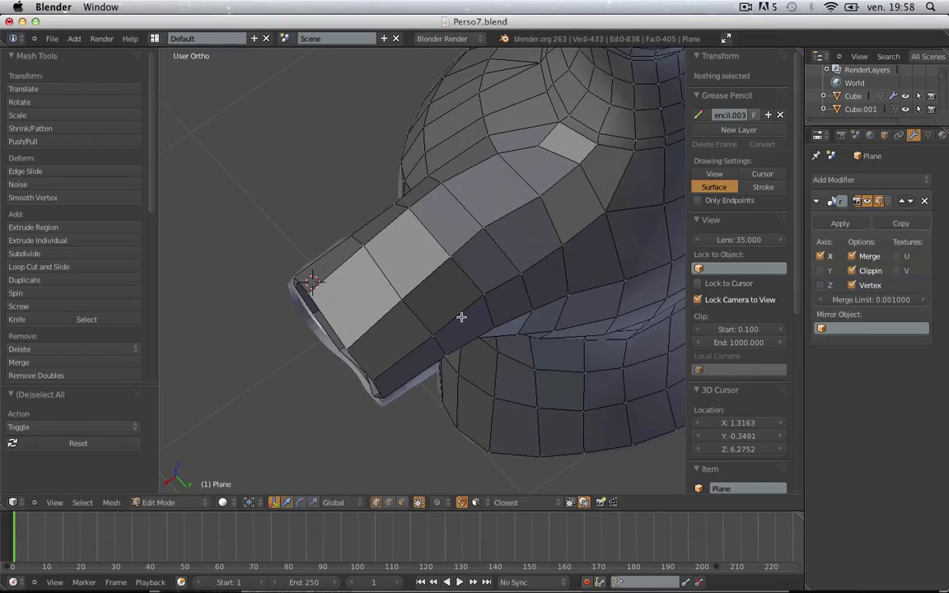
{"action": "right_click", "coordinate": [481, 294]}
{"action": "key", "text": "g"}
{"action": "left_click", "coordinate": [472, 303]}
{"action": "key", "text": "a"}
{"action": "right_click", "coordinate": [403, 301]}
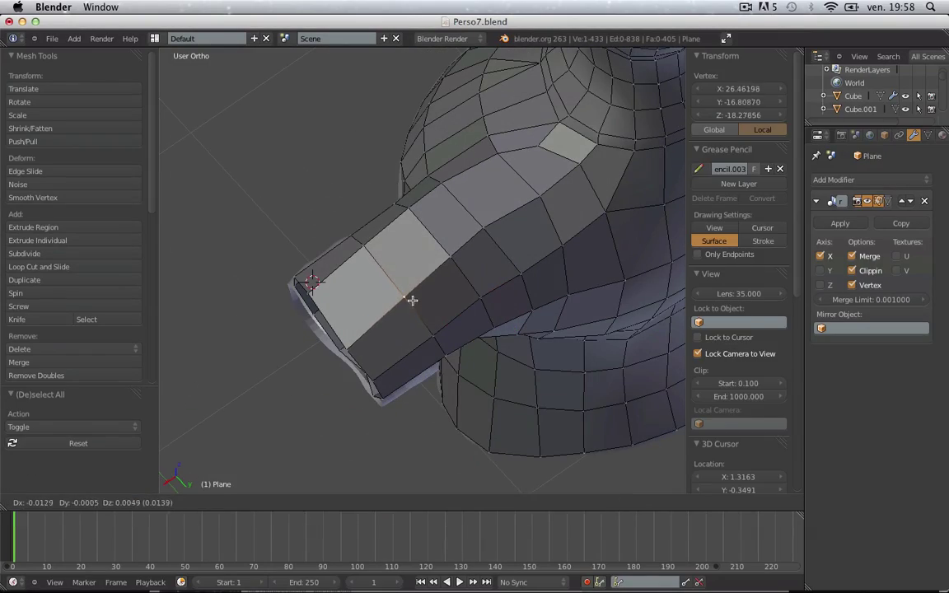
{"action": "left_click", "coordinate": [412, 300]}
{"action": "key", "text": "a"}
- Move a vertex on the lower border of the arm opening to smooth its outline
{"action": "middle_click_drag", "start_coordinate": [441, 334], "coordinate": [434, 356]}
{"action": "key", "text": "KP_1"}
{"action": "key", "text": "Tab"}
{"action": "key", "text": "Tab"}
{"action": "right_click", "coordinate": [423, 364]}
{"action": "key", "text": "g"}
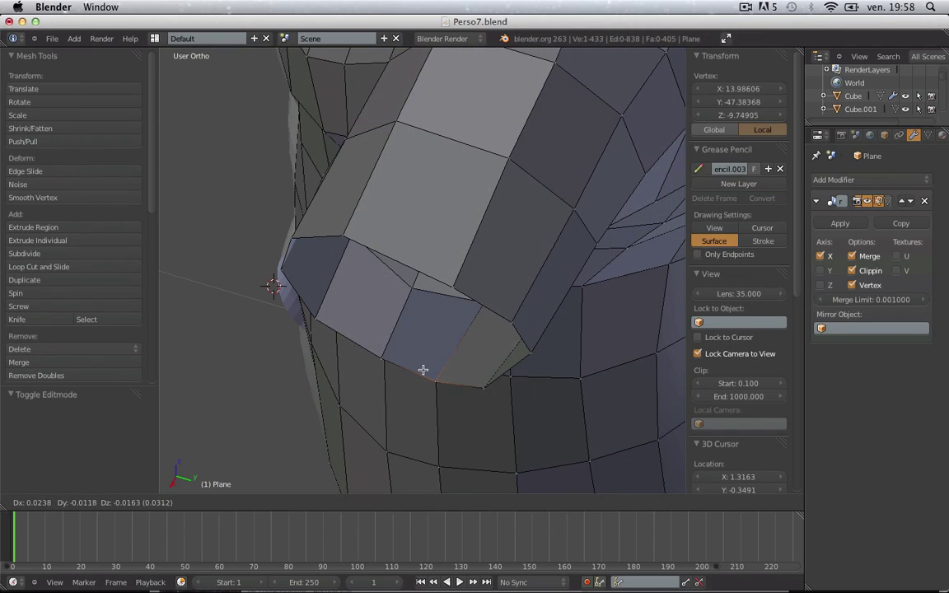
{"action": "left_click", "coordinate": [421, 369]}
{"action": "key", "text": "a"}
- Return to Object Mode, view the whole bust and save it over Perso7.blend
{"action": "scroll", "coordinate": [387, 367], "scroll_direction": "down", "scroll_amount": 5}
{"action": "key", "text": "Tab"}
{"action": "middle_click_drag", "start_coordinate": [377, 367], "coordinate": [584, 310]}
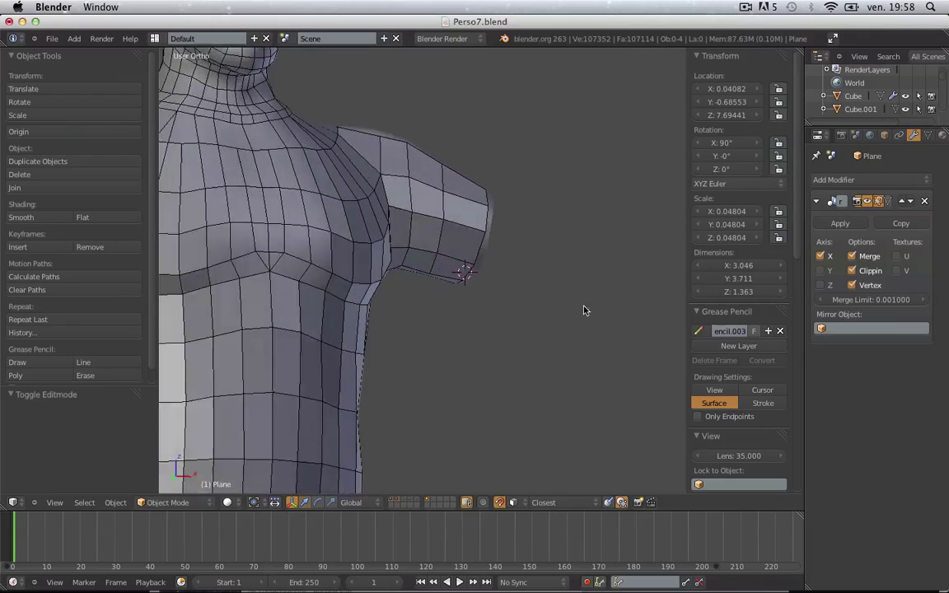
{"action": "scroll", "coordinate": [497, 301], "scroll_direction": "down", "scroll_amount": 6}
{"action": "middle_click_drag", "start_coordinate": [491, 301], "coordinate": [418, 335]}
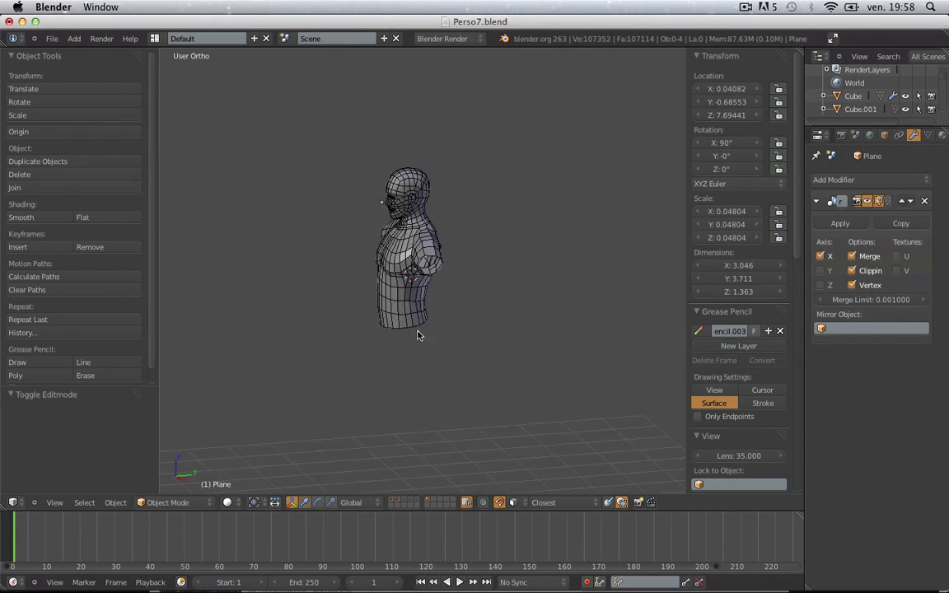
{"action": "scroll", "coordinate": [417, 335], "scroll_direction": "up", "scroll_amount": 3}
{"action": "key", "text": "ctrl+s"}
{"action": "left_click", "coordinate": [406, 260]}
- Return to Edit Mode and nudge the vertex at the lower front of the arm opening downward
{"action": "middle_click_drag", "start_coordinate": [495, 287], "coordinate": [472, 330]}
{"action": "middle_click_drag", "start_coordinate": [262, 360], "coordinate": [470, 329]}
{"action": "key", "text": "KP_1"}
{"action": "scroll", "coordinate": [457, 305], "scroll_direction": "up", "scroll_amount": 3}
{"action": "scroll", "coordinate": [449, 290], "scroll_direction": "down", "scroll_amount": 3}
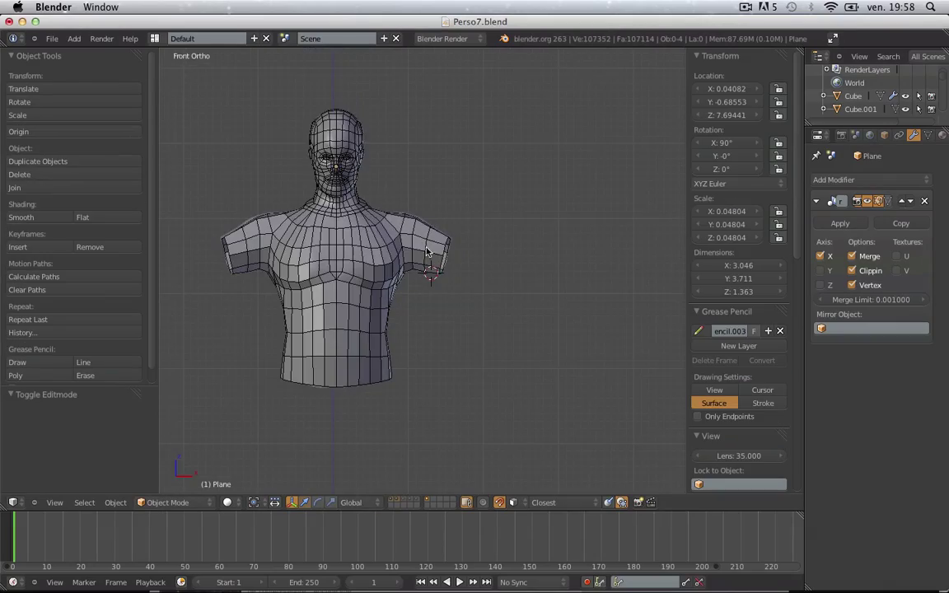
{"action": "scroll", "coordinate": [468, 277], "scroll_direction": "up", "scroll_amount": 5}
{"action": "middle_click_drag", "start_coordinate": [494, 270], "coordinate": [427, 219]}
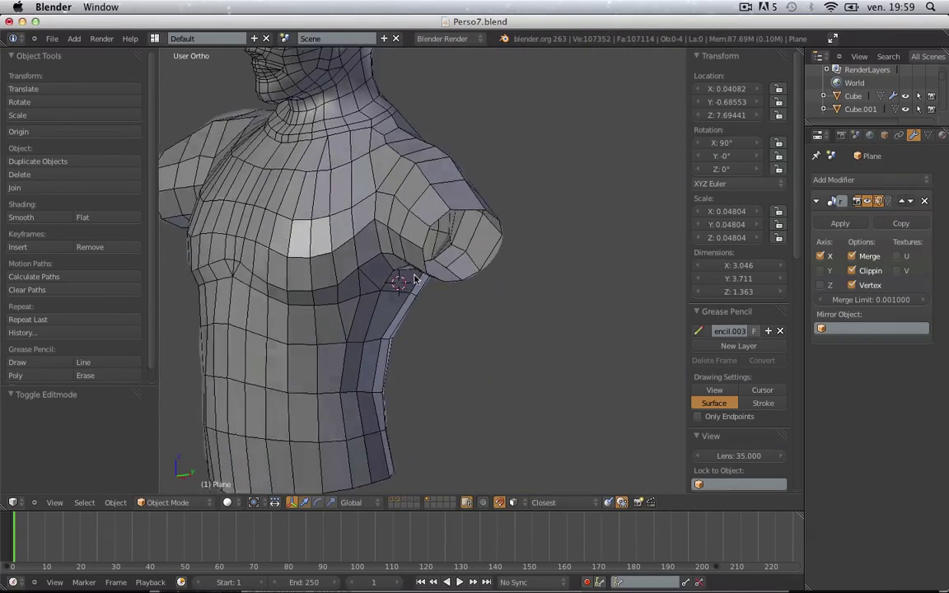
{"action": "key", "text": "Tab"}
{"action": "key", "text": "a"}
{"action": "key", "text": "a"}
{"action": "right_click", "coordinate": [413, 247]}
{"action": "key", "text": "g"}
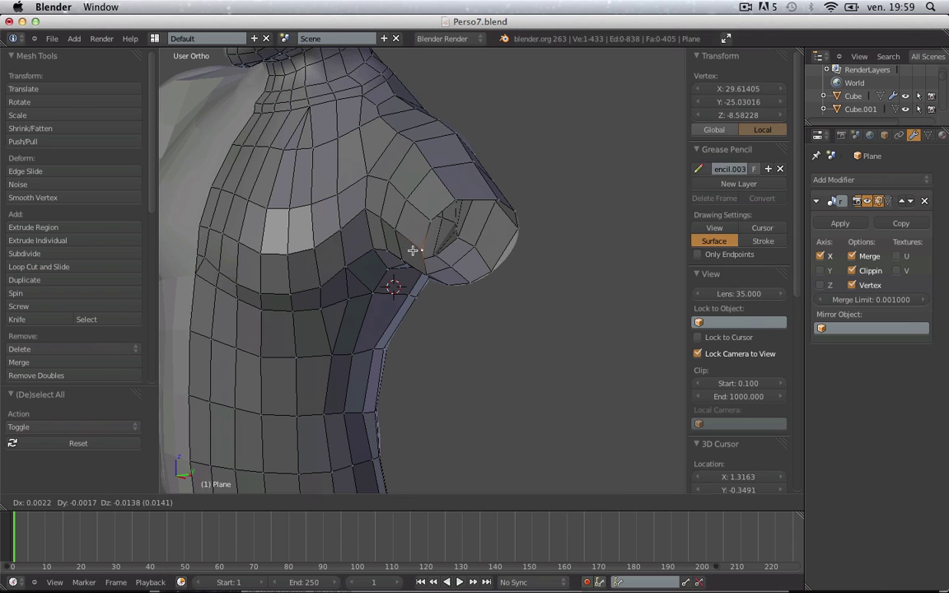
{"action": "left_click", "coordinate": [414, 252]}
- Count the vertices around the arm opening by adding them to the selection one by one
{"action": "right_click", "coordinate": [430, 220], "text": "shift"}
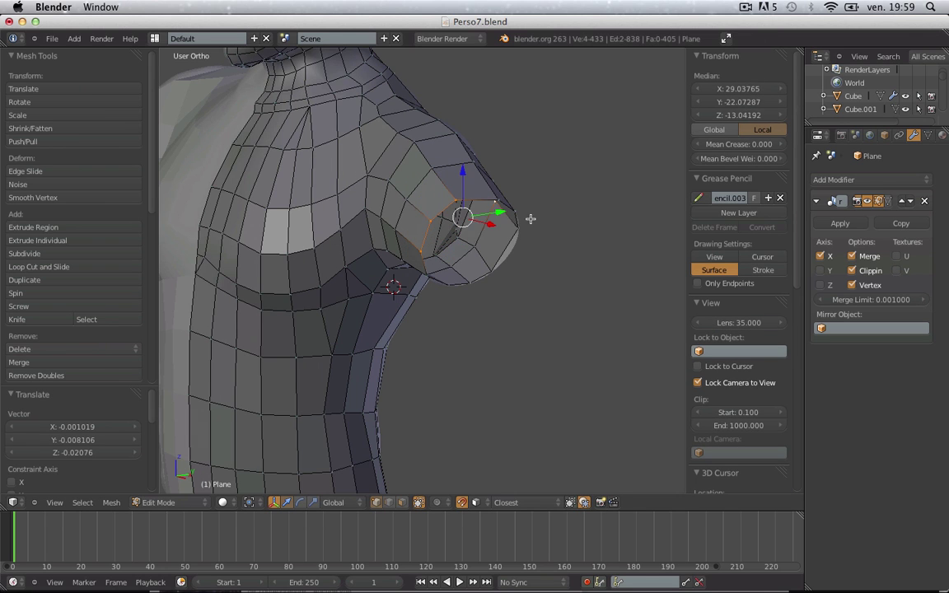
{"action": "middle_click_drag", "start_coordinate": [530, 218], "coordinate": [459, 188]}
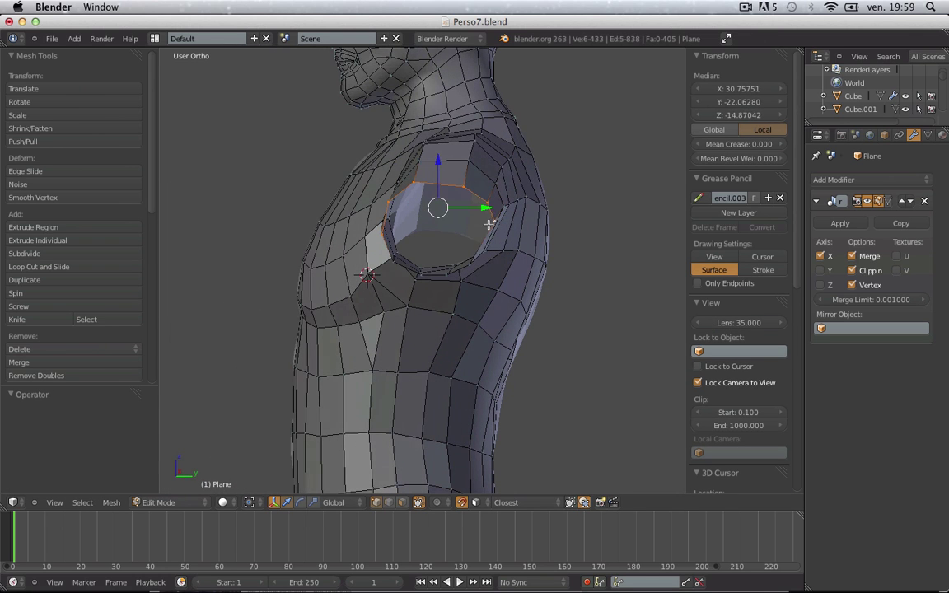
{"action": "middle_click_drag", "start_coordinate": [467, 266], "coordinate": [459, 268]}
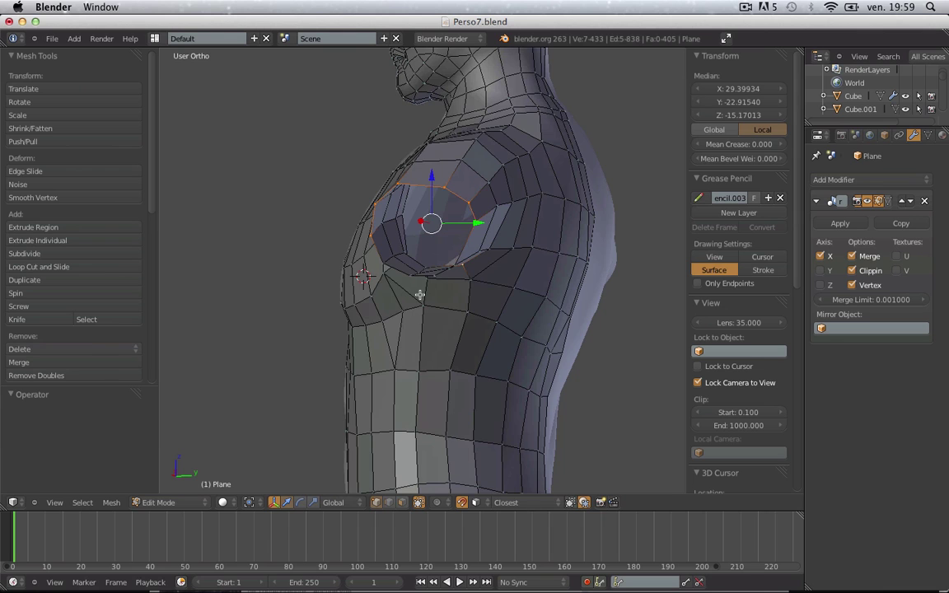
{"action": "middle_click_drag", "start_coordinate": [420, 294], "coordinate": [447, 292]}
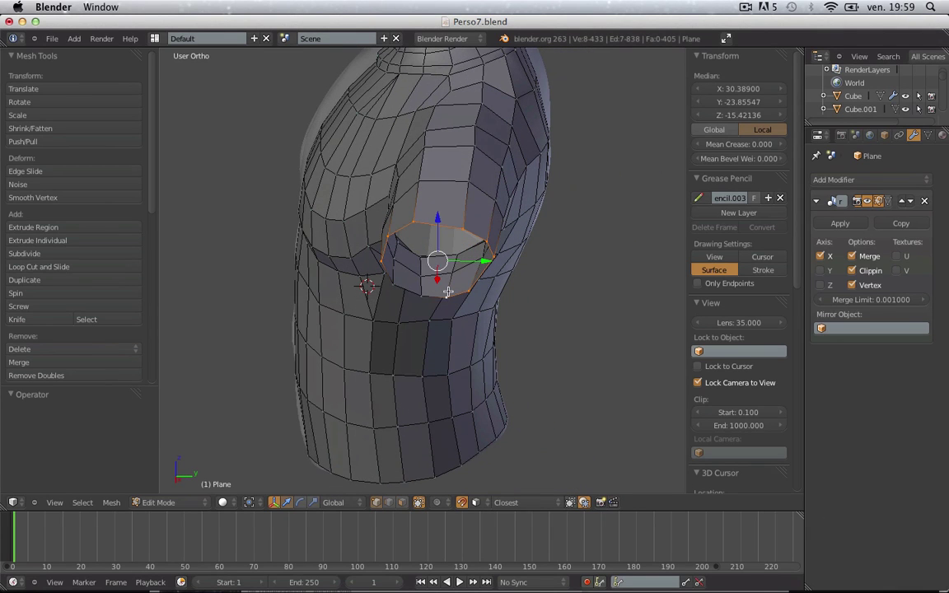
{"action": "key", "text": "a"}
- Merge the two lowest vertices of the arm opening into one midway between them
{"action": "scroll", "coordinate": [413, 288], "scroll_direction": "up", "scroll_amount": 3}
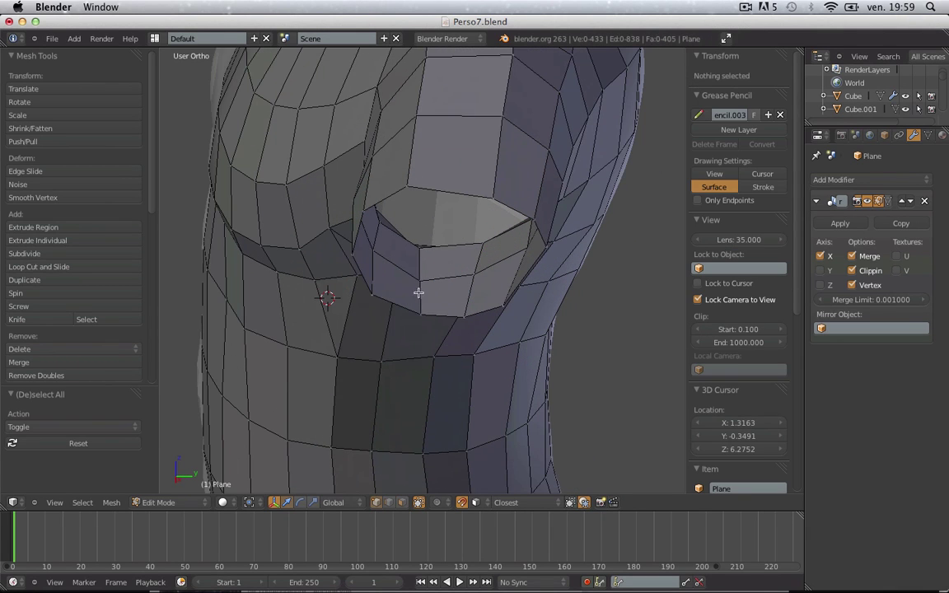
{"action": "right_click", "coordinate": [421, 313]}
{"action": "right_click", "coordinate": [466, 311], "text": "shift"}
{"action": "key", "text": "w"}
{"action": "left_click", "coordinate": [466, 310]}
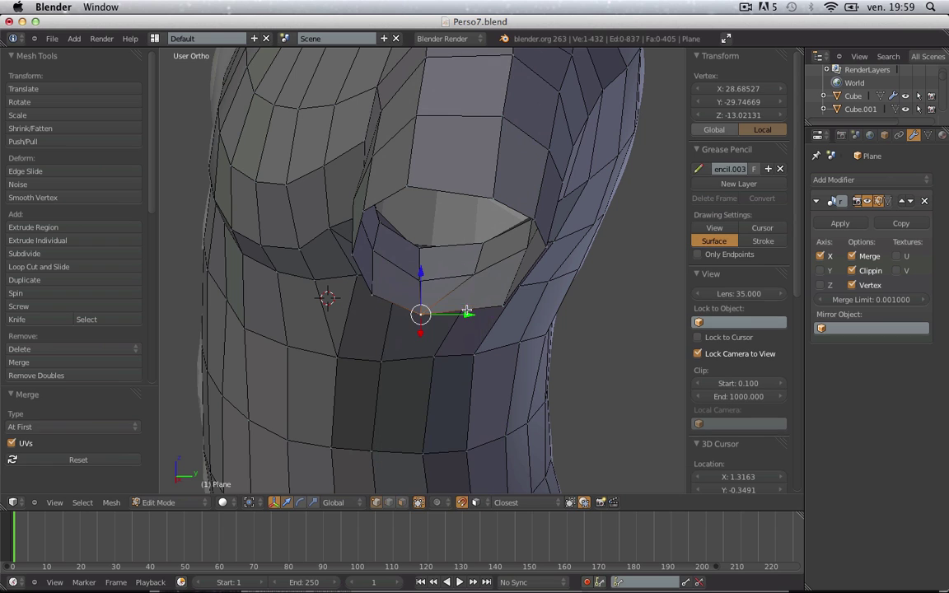
{"action": "left_click", "coordinate": [490, 316]}
{"action": "key", "text": "a"}
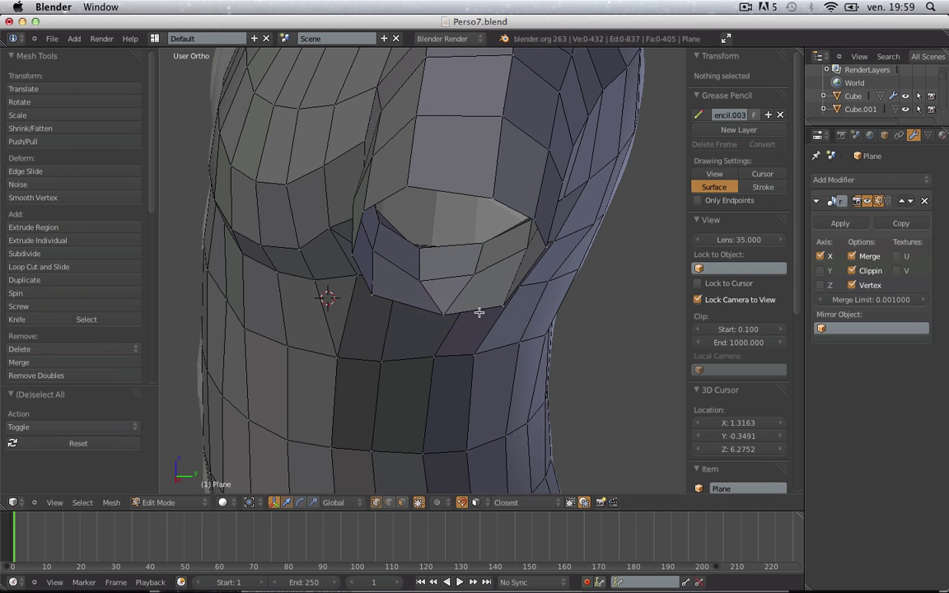
- Merge two neighbouring vertices on the rear border of the arm opening
{"action": "middle_click_drag", "start_coordinate": [479, 311], "coordinate": [411, 208]}
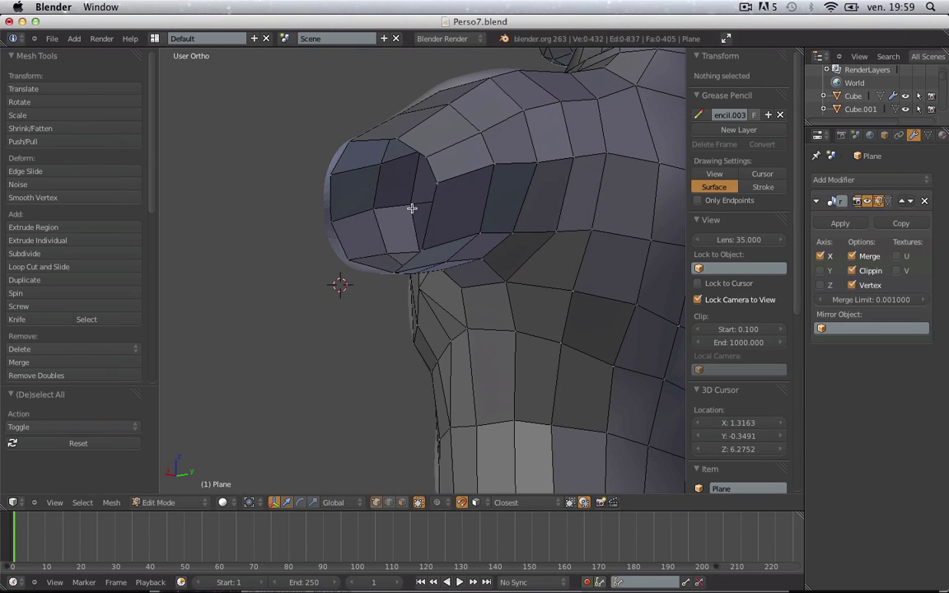
{"action": "right_click", "coordinate": [431, 156]}
{"action": "right_click", "coordinate": [441, 179], "text": "shift"}
{"action": "key", "text": "w"}
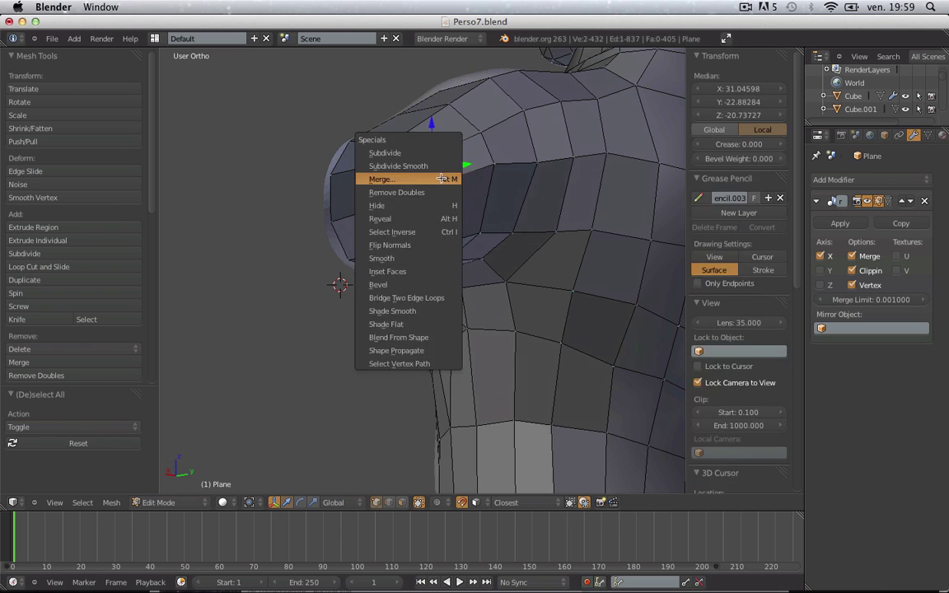
{"action": "left_click", "coordinate": [442, 181]}
{"action": "left_click", "coordinate": [443, 181]}
{"action": "left_click", "coordinate": [451, 196]}
- In side view, reposition the merged rear vertex on the border of the arm opening
{"action": "key", "text": "Tab"}
{"action": "scroll", "coordinate": [453, 200], "scroll_direction": "down", "scroll_amount": 2}
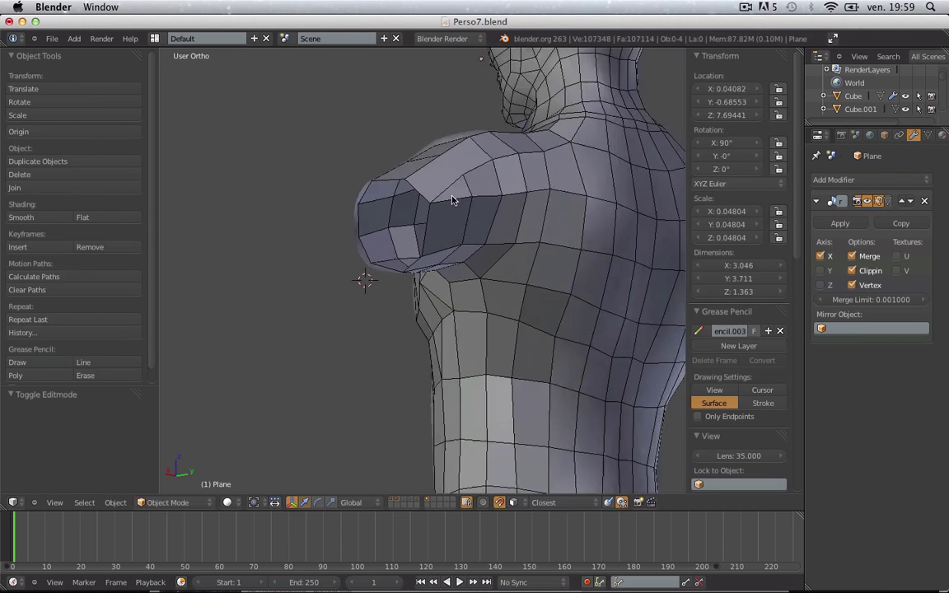
{"action": "middle_click_drag", "start_coordinate": [453, 200], "coordinate": [490, 229]}
{"action": "key", "text": "KP_1"}
{"action": "scroll", "coordinate": [488, 232], "scroll_direction": "up", "scroll_amount": 3}
{"action": "scroll", "coordinate": [488, 231], "scroll_direction": "up", "scroll_amount": 1}
{"action": "key", "text": "KP_3"}
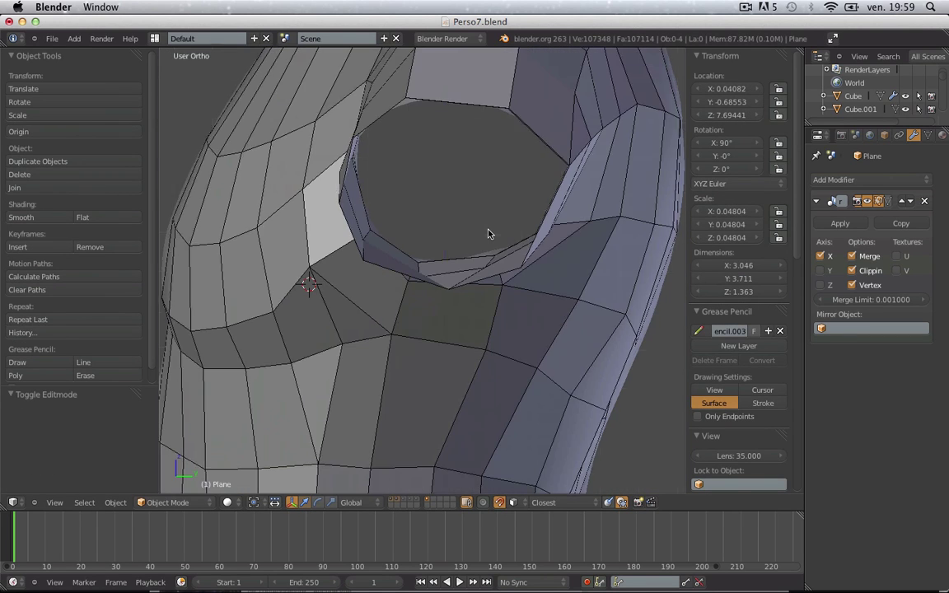
{"action": "key", "text": "Tab"}
{"action": "key", "text": "g"}
{"action": "left_click", "coordinate": [577, 127]}
- Move two stacked vertices of the middle edge loop on the arm's rear downward
{"action": "middle_click_drag", "start_coordinate": [565, 183], "coordinate": [416, 203]}
{"action": "key", "text": "a"}
{"action": "right_click", "coordinate": [407, 95]}
{"action": "right_click", "coordinate": [416, 143], "text": "shift"}
{"action": "key", "text": "g"}
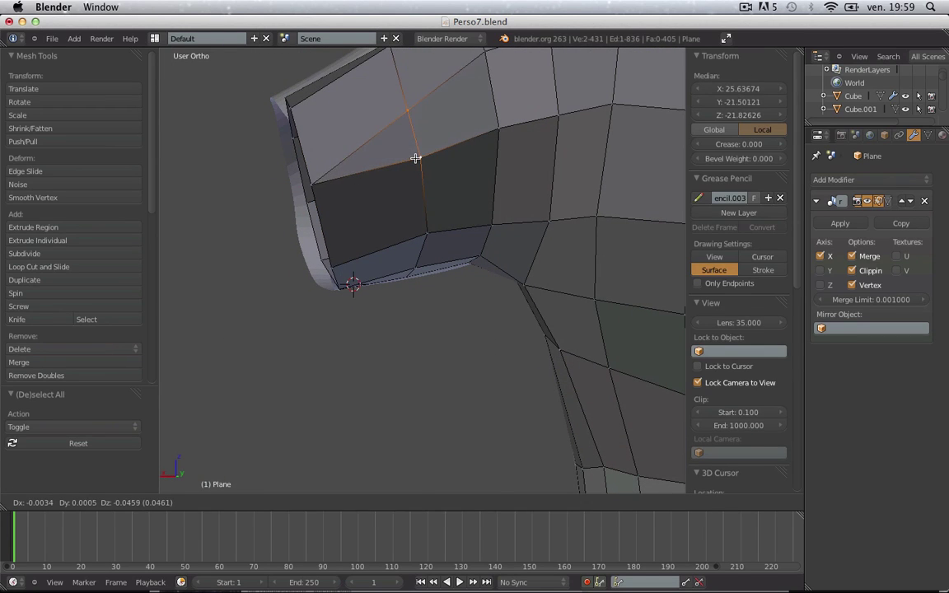
{"action": "left_click", "coordinate": [415, 157]}
- Adjust the position of the vertex in the middle of the arm's rear surface
{"action": "scroll", "coordinate": [416, 155], "scroll_direction": "down", "scroll_amount": 3}
{"action": "key", "text": "Tab"}
{"action": "middle_click_drag", "start_coordinate": [417, 152], "coordinate": [441, 226]}
{"action": "key", "text": "Tab"}
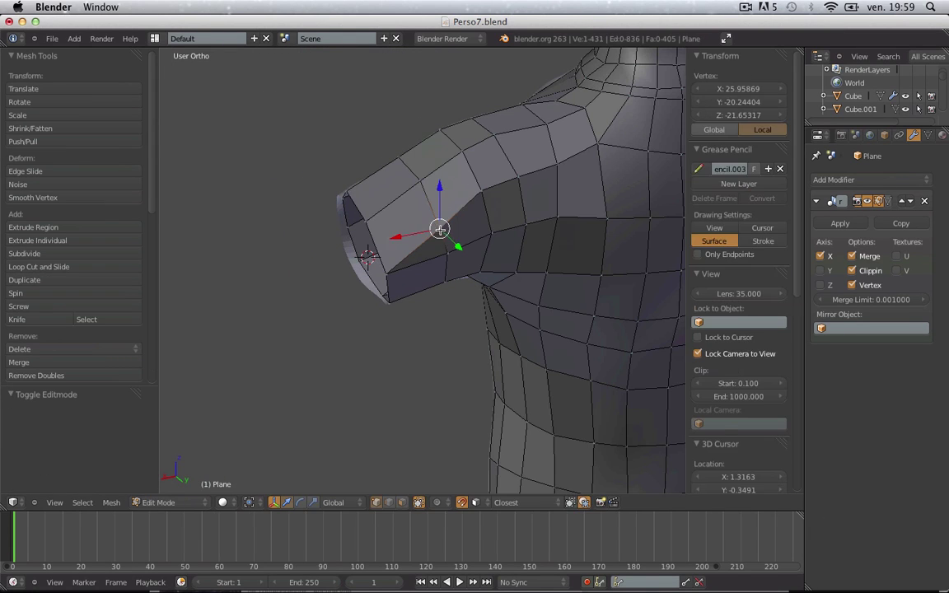
{"action": "key", "text": "a"}
{"action": "right_click", "coordinate": [435, 219]}
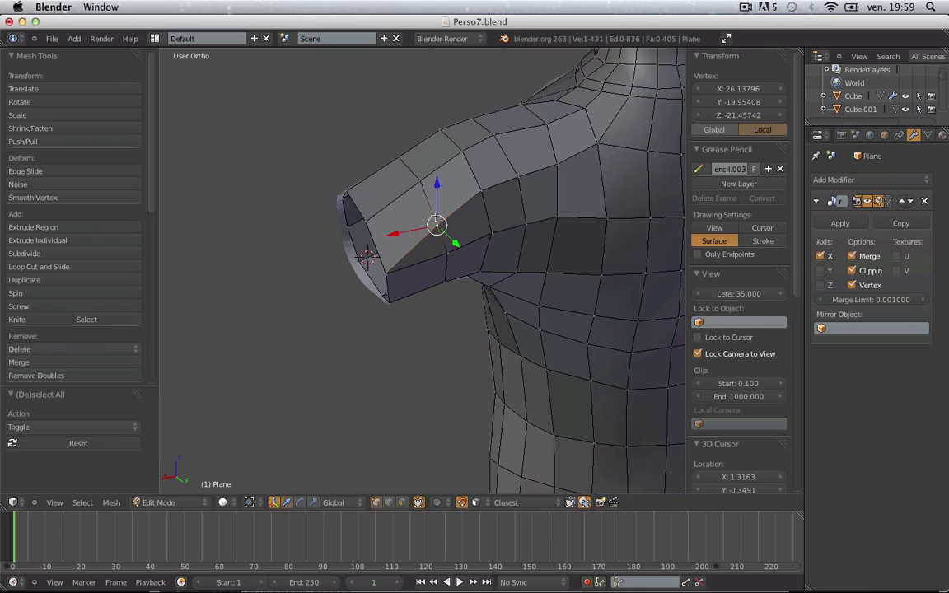
{"action": "left_click", "coordinate": [435, 214]}
- Move two neighbouring vertices on the front of the upper arm slightly downward
{"action": "scroll", "coordinate": [435, 213], "scroll_direction": "down", "scroll_amount": 3}
{"action": "key", "text": "Tab"}
{"action": "middle_click_drag", "start_coordinate": [435, 213], "coordinate": [545, 200]}
{"action": "scroll", "coordinate": [488, 180], "scroll_direction": "up", "scroll_amount": 5}
{"action": "key", "text": "Tab"}
{"action": "key", "text": "a"}
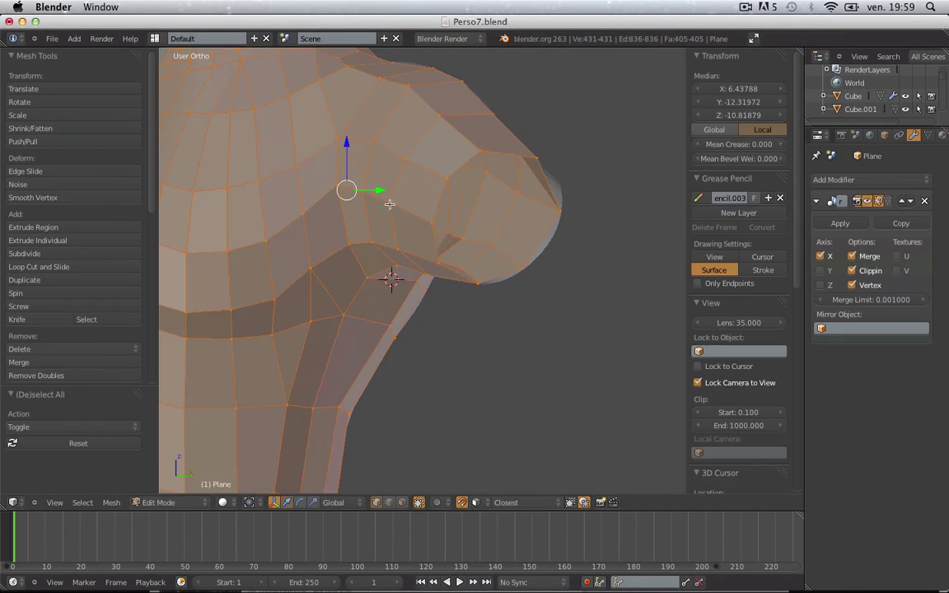
{"action": "key", "text": "a"}
{"action": "right_click", "coordinate": [387, 201]}
{"action": "key", "text": "a"}
{"action": "right_click", "coordinate": [366, 195]}
{"action": "right_click", "coordinate": [390, 203], "text": "shift"}
{"action": "key", "text": "g"}
{"action": "left_click", "coordinate": [389, 208]}
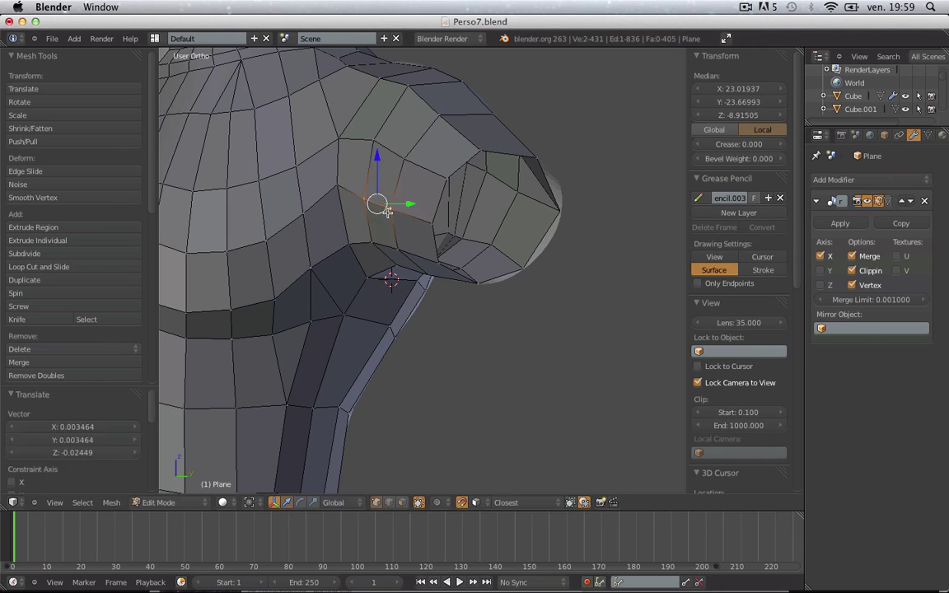
- Leave Edit Mode on the bust mesh and save the file as Perso7.blend
{"action": "key", "text": "a"}
{"action": "right_click", "coordinate": [438, 223]}
{"action": "right_click", "coordinate": [435, 221]}
{"action": "right_click", "coordinate": [445, 174], "text": "shift"}
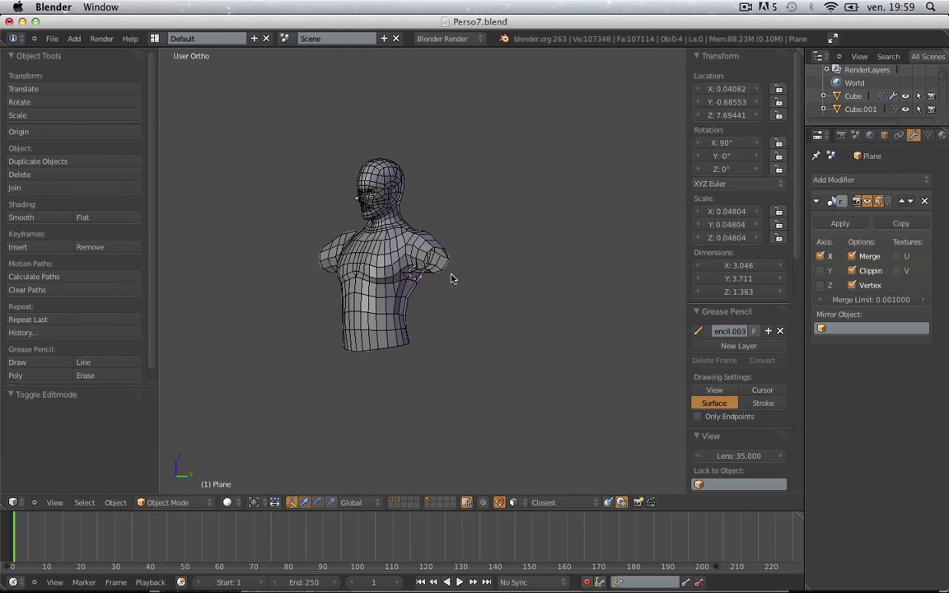
{"action": "key", "text": "ctrl+s"}
{"action": "left_click", "coordinate": [451, 272]}
- Show the sculpted arms in front view and select the whole base mesh of the forearm and hand in Edit Mode
{"action": "middle_click_drag", "start_coordinate": [560, 269], "coordinate": [497, 263]}
{"action": "key", "text": "KP_1"}
{"action": "scroll", "coordinate": [497, 262], "scroll_direction": "up", "scroll_amount": 5}
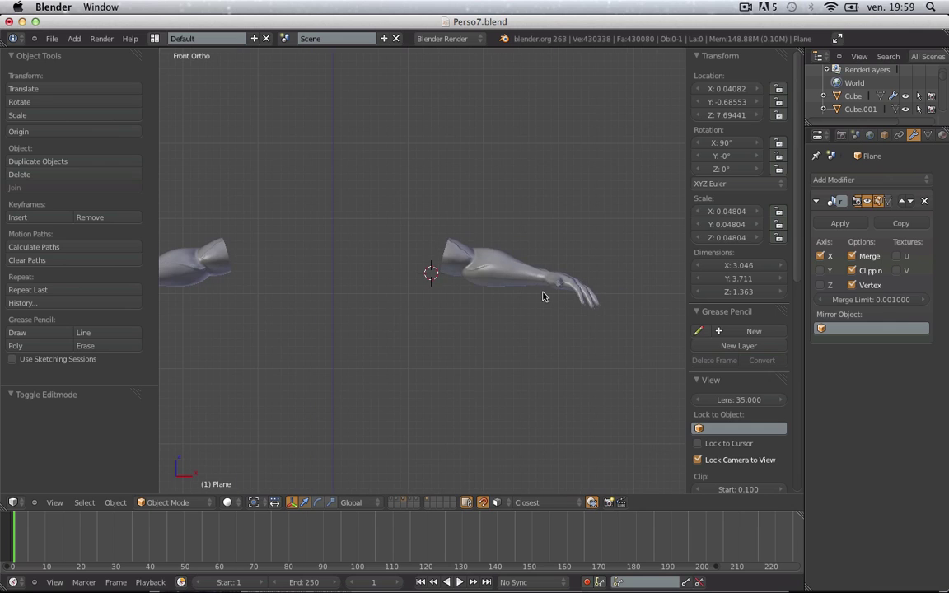
{"action": "right_click", "coordinate": [546, 297]}
{"action": "key", "text": "Tab"}
{"action": "key", "text": "a"}
{"action": "key", "text": "a"}
{"action": "scroll", "coordinate": [558, 267], "scroll_direction": "up", "scroll_amount": 2}
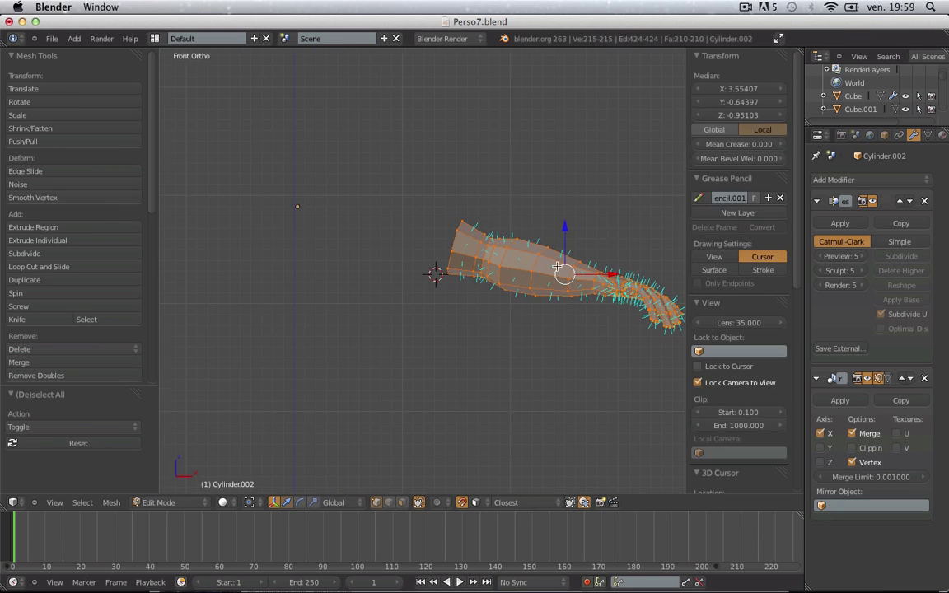
{"action": "middle_click_drag", "start_coordinate": [568, 289], "coordinate": [401, 365], "text": "shift"}
{"action": "scroll", "coordinate": [400, 365], "scroll_direction": "down", "scroll_amount": 3}
{"action": "scroll", "coordinate": [392, 372], "scroll_direction": "up", "scroll_amount": 3}
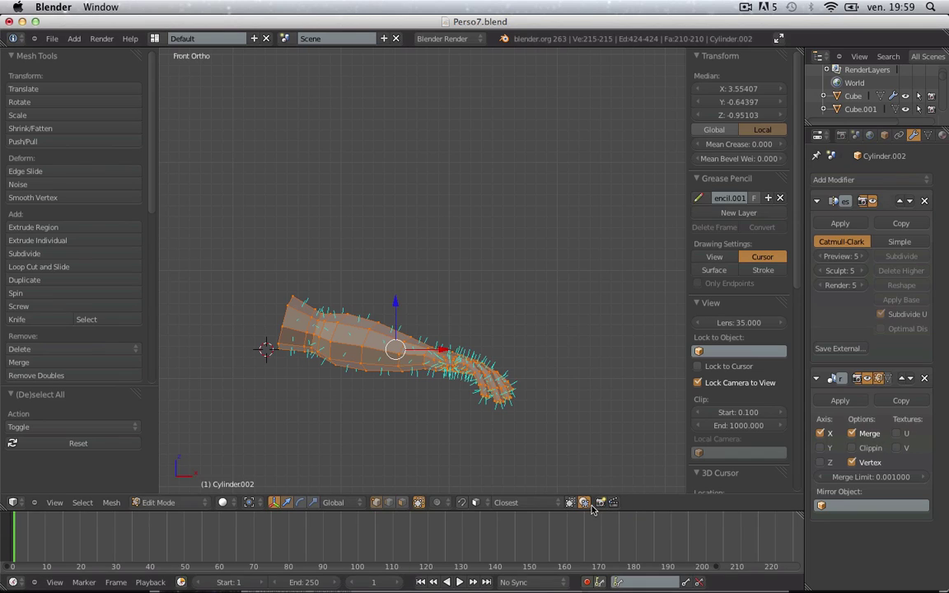
- Duplicate the arm mesh above the original, separate the copy as its own object, and select it in Object Mode
{"action": "key", "text": "shift+d"}
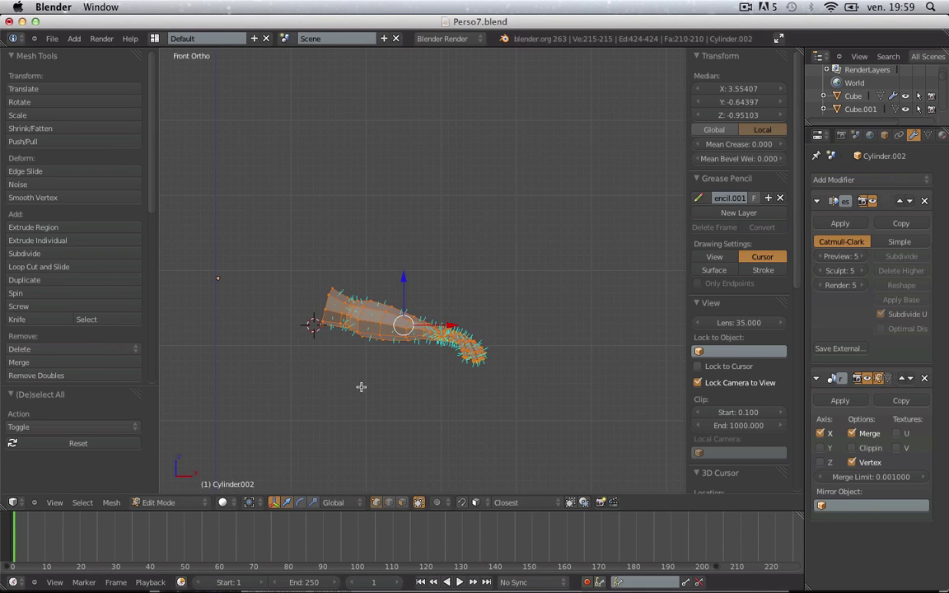
{"action": "left_click", "coordinate": [369, 333]}
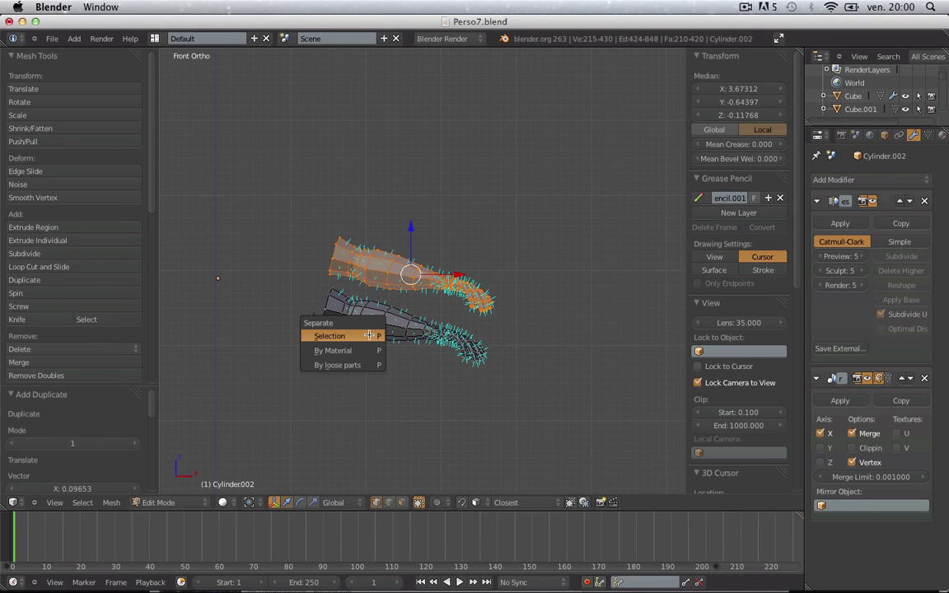
{"action": "left_click", "coordinate": [370, 331]}
{"action": "key", "text": "Tab"}
{"action": "right_click", "coordinate": [391, 273]}
{"action": "scroll", "coordinate": [392, 276], "scroll_direction": "down", "scroll_amount": 2}
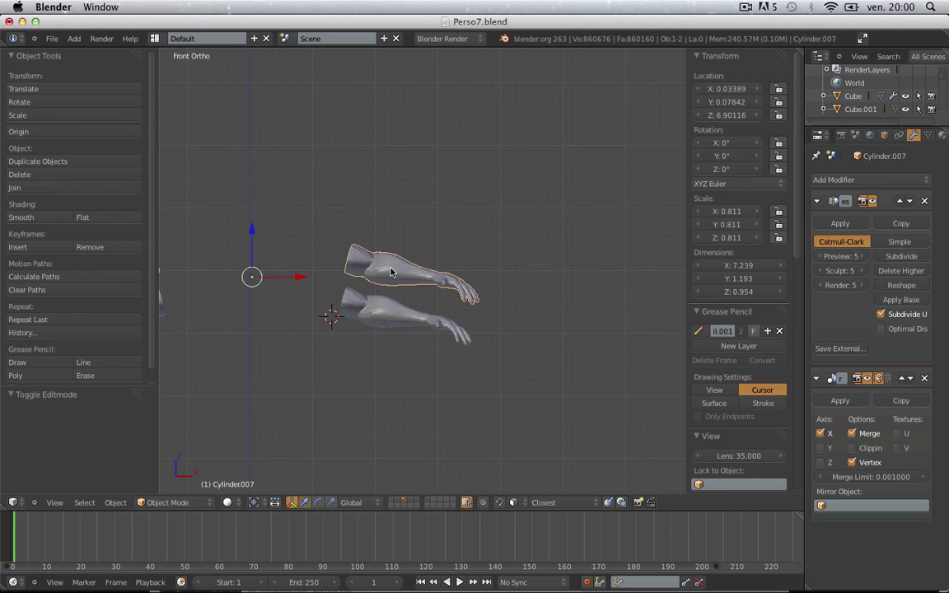
- Remove the Multiresolution and Mirror modifiers from the separated arm copy
{"action": "left_click", "coordinate": [925, 202]}
{"action": "left_click", "coordinate": [925, 202]}
{"action": "scroll", "coordinate": [386, 266], "scroll_direction": "up", "scroll_amount": 3}
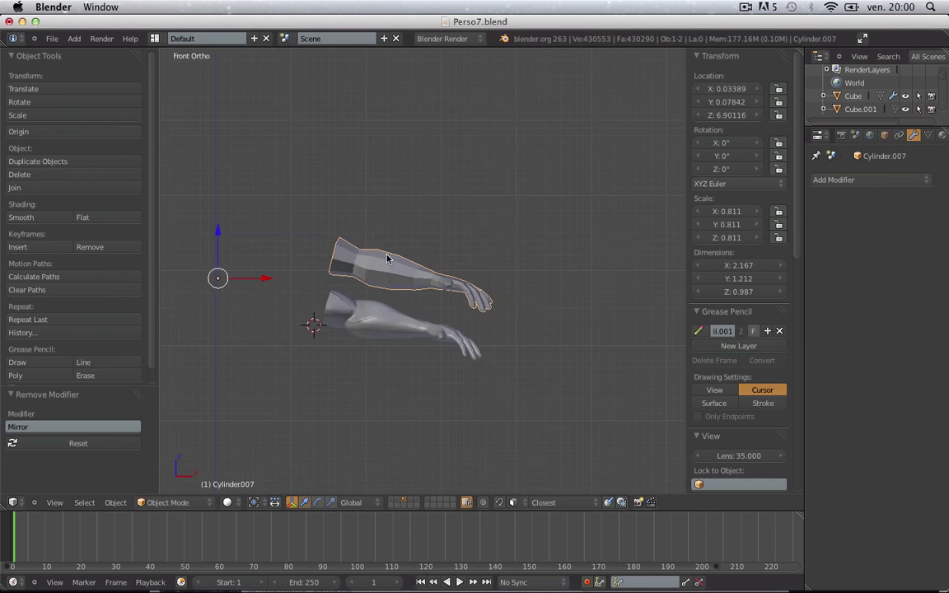
- Turn off the face normals display for the arm copy's mesh and free up the viewport by hiding its properties
{"action": "key", "text": "Tab"}
{"action": "key", "text": "Tab"}
{"action": "scroll", "coordinate": [386, 266], "scroll_direction": "down", "scroll_amount": 3}
{"action": "middle_click_drag", "start_coordinate": [604, 237], "coordinate": [538, 309]}
{"action": "scroll", "coordinate": [538, 309], "scroll_direction": "up", "scroll_amount": 2}
{"action": "key", "text": "Tab"}
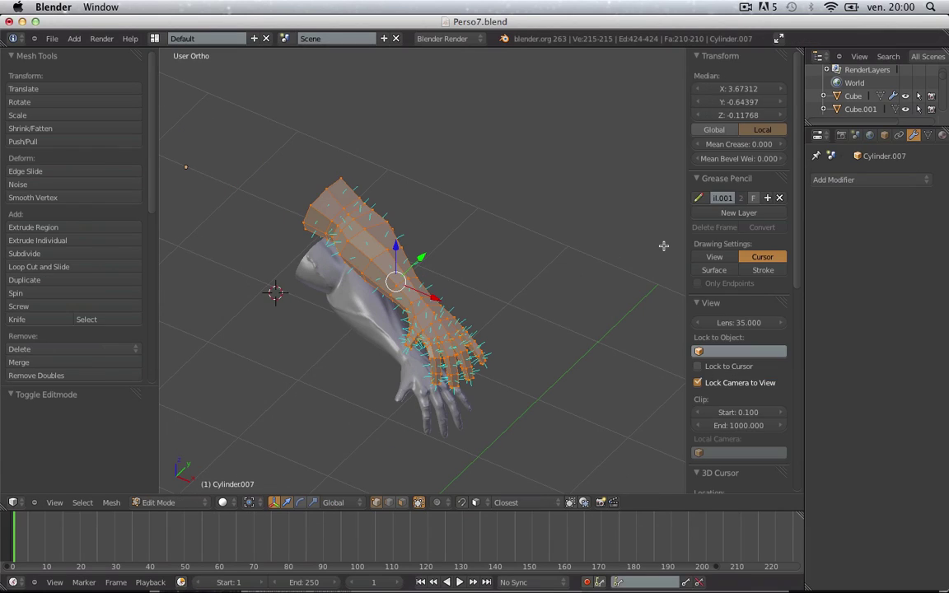
{"action": "scroll", "coordinate": [728, 323], "scroll_direction": "down", "scroll_amount": 4}
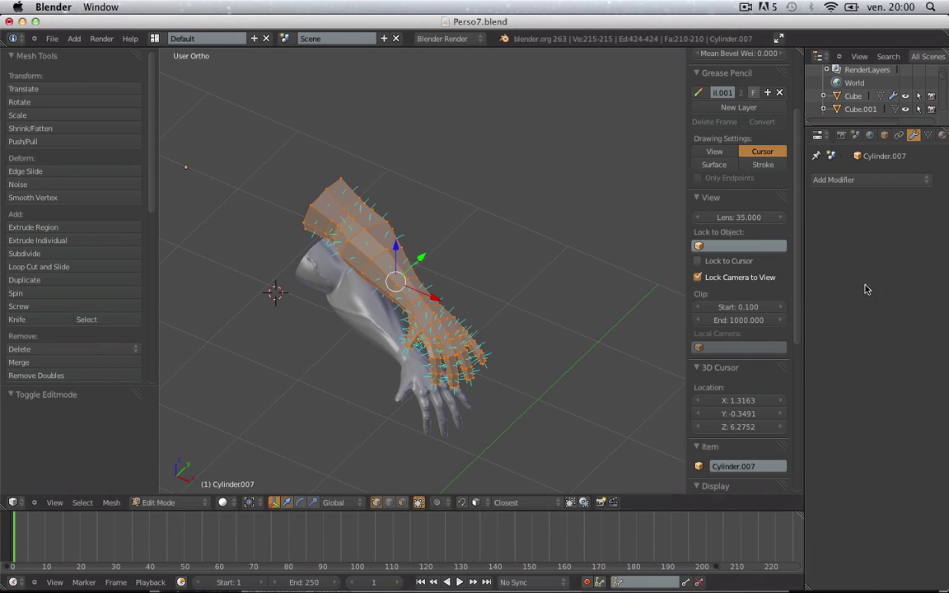
{"action": "scroll", "coordinate": [737, 381], "scroll_direction": "down", "scroll_amount": 8}
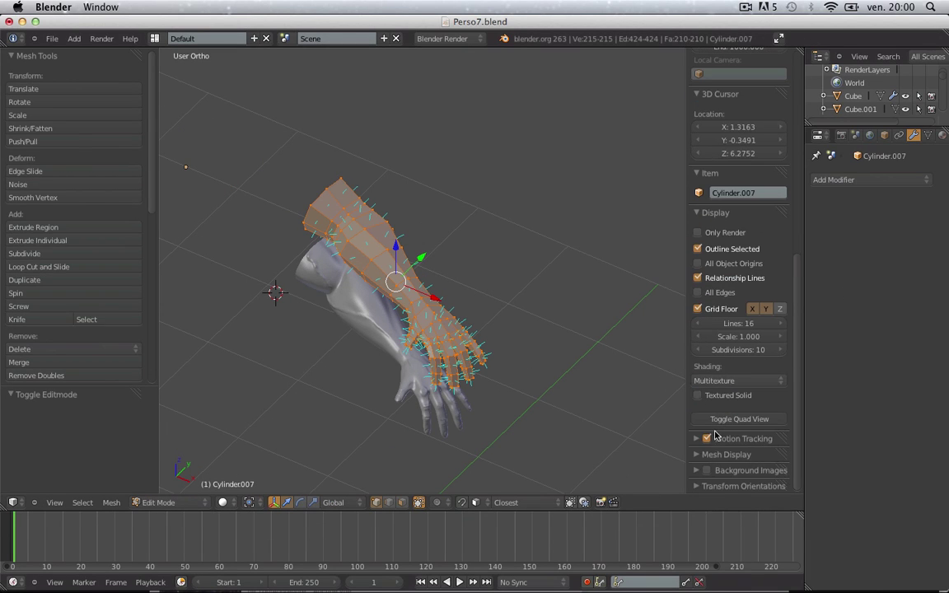
{"action": "left_click", "coordinate": [704, 460]}
{"action": "scroll", "coordinate": [712, 451], "scroll_direction": "down", "scroll_amount": 5}
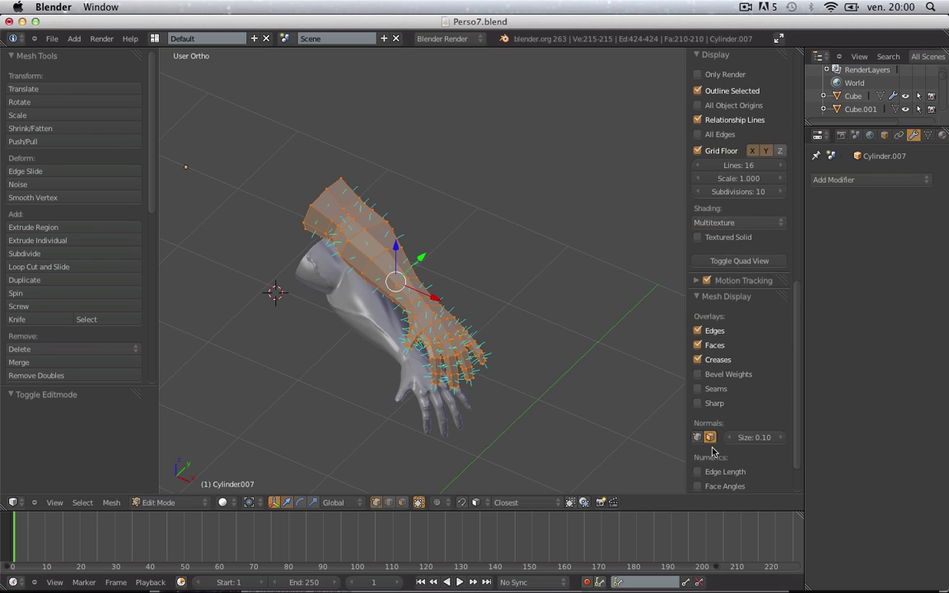
{"action": "left_click", "coordinate": [612, 385]}
{"action": "scroll", "coordinate": [598, 401], "scroll_direction": "up", "scroll_amount": 1}
{"action": "key", "text": "n"}
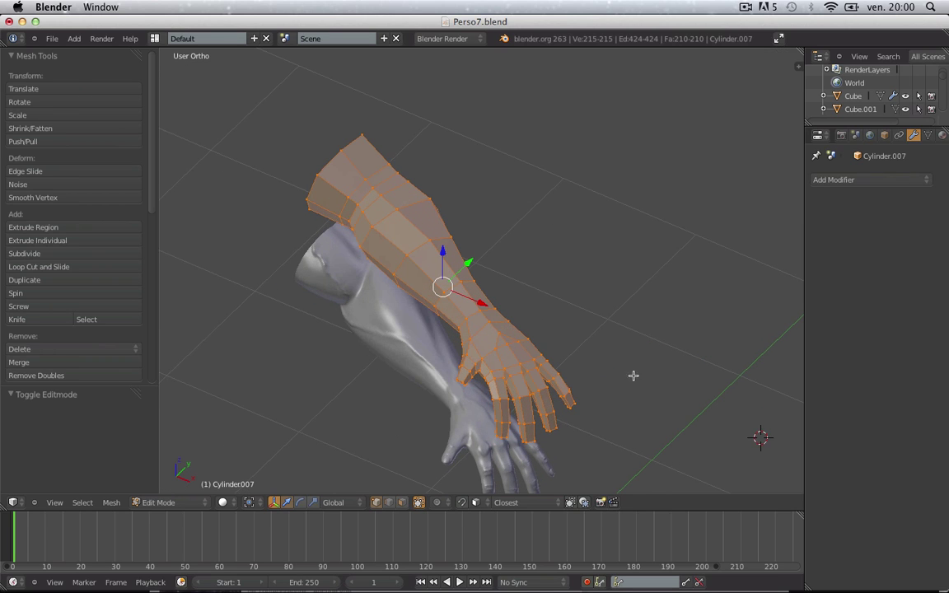
- Return to Object Mode and show the bust mesh and sculpted torso layers together with the arms in front view
{"action": "key", "text": "Tab"}
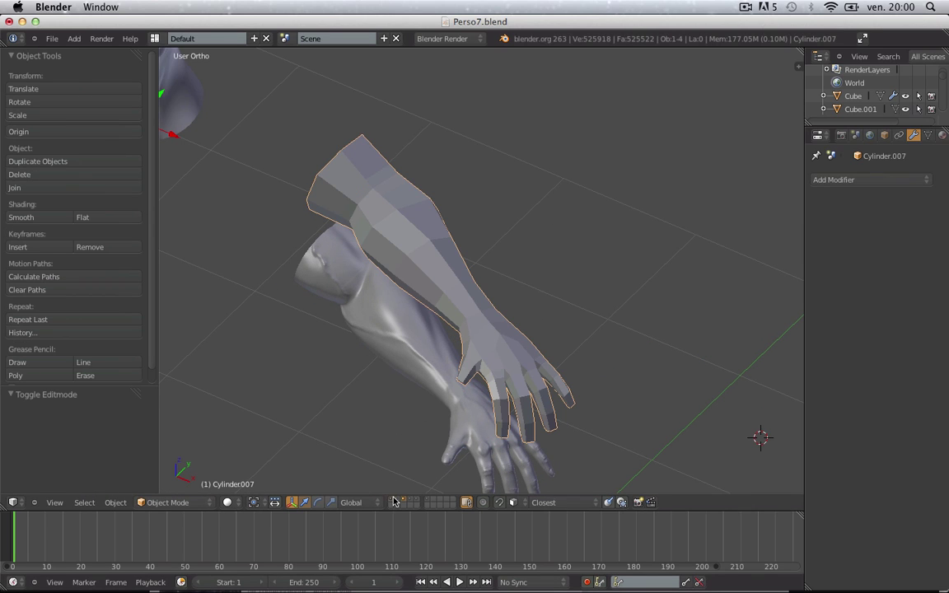
{"action": "left_click", "coordinate": [424, 501], "text": "shift"}
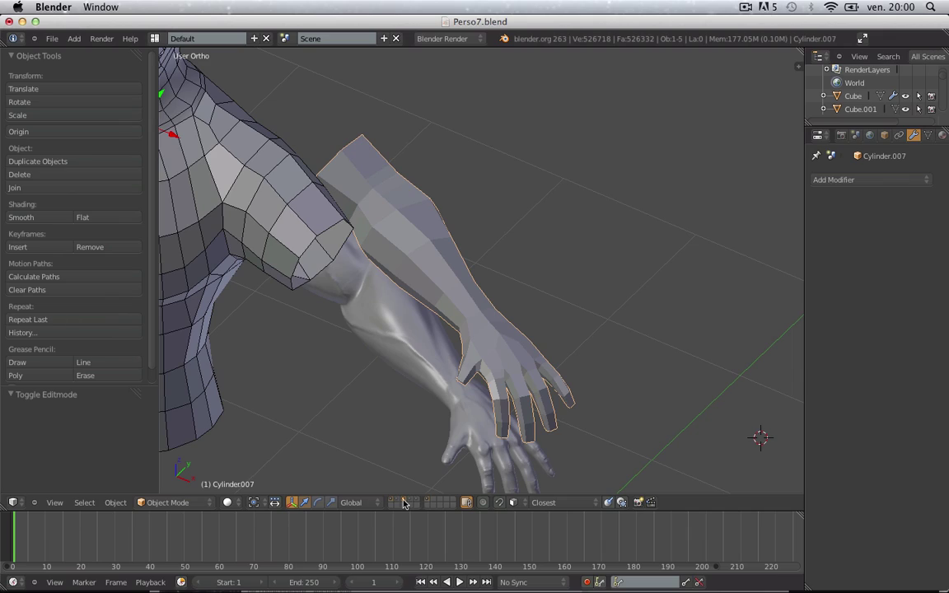
{"action": "key", "text": "KP_1"}
{"action": "scroll", "coordinate": [400, 302], "scroll_direction": "up", "scroll_amount": 3}
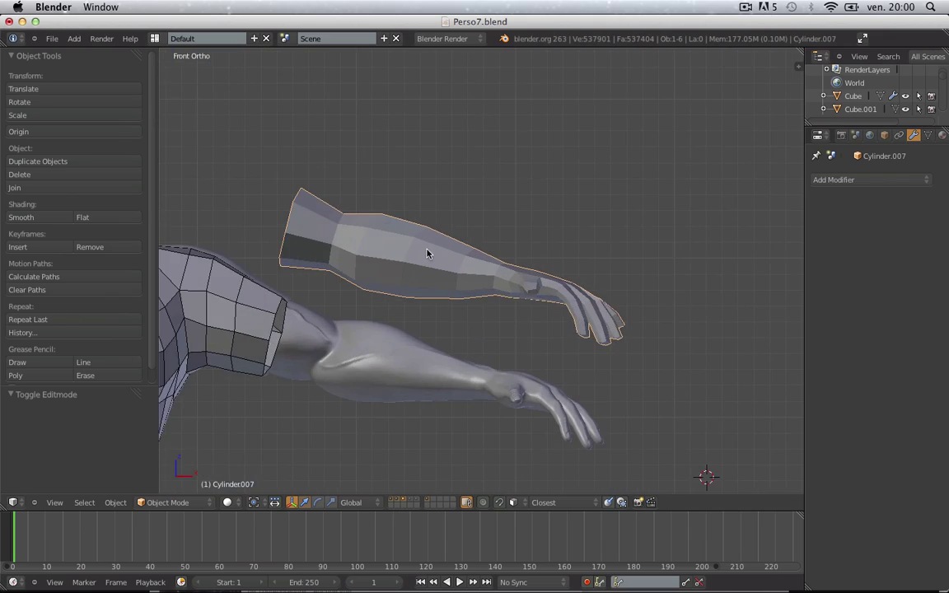
{"action": "middle_click_drag", "start_coordinate": [524, 238], "coordinate": [599, 379]}
{"action": "key", "text": "KP_1"}
- Move the low-poly arm about 0.68 down onto the sculpted arm, then shift it in depth and rotate it about 0.5°
{"action": "key", "text": "g"}
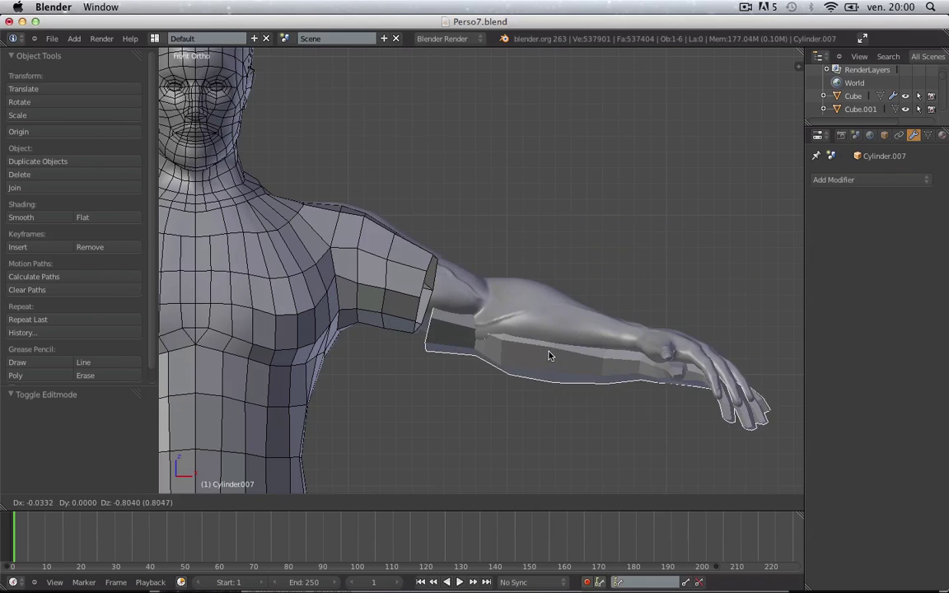
{"action": "left_click", "coordinate": [553, 336]}
{"action": "middle_click_drag", "start_coordinate": [673, 316], "coordinate": [574, 364]}
{"action": "scroll", "coordinate": [584, 343], "scroll_direction": "up", "scroll_amount": 3}
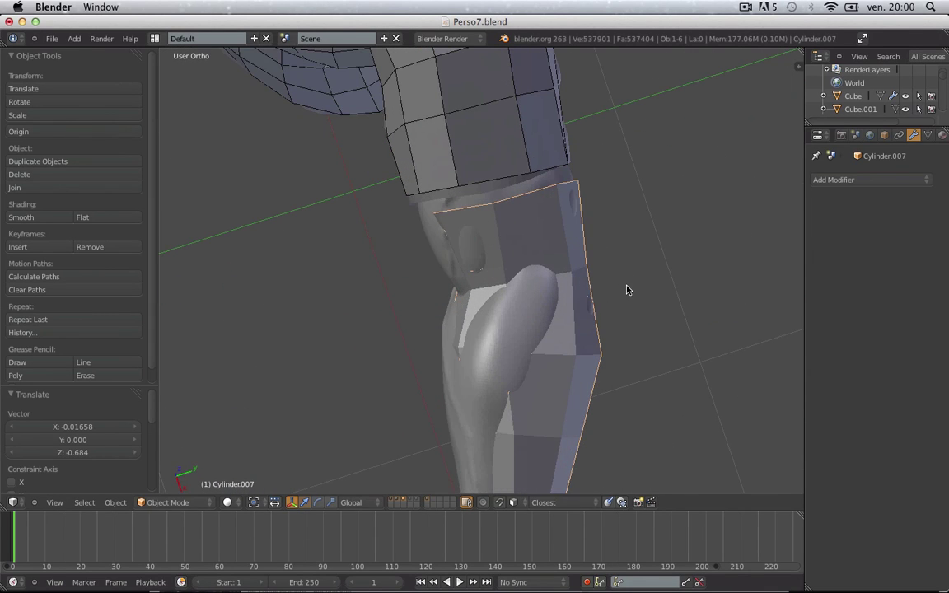
{"action": "key", "text": "g"}
{"action": "left_click", "coordinate": [619, 277]}
{"action": "key", "text": "r"}
{"action": "left_click", "coordinate": [616, 284]}
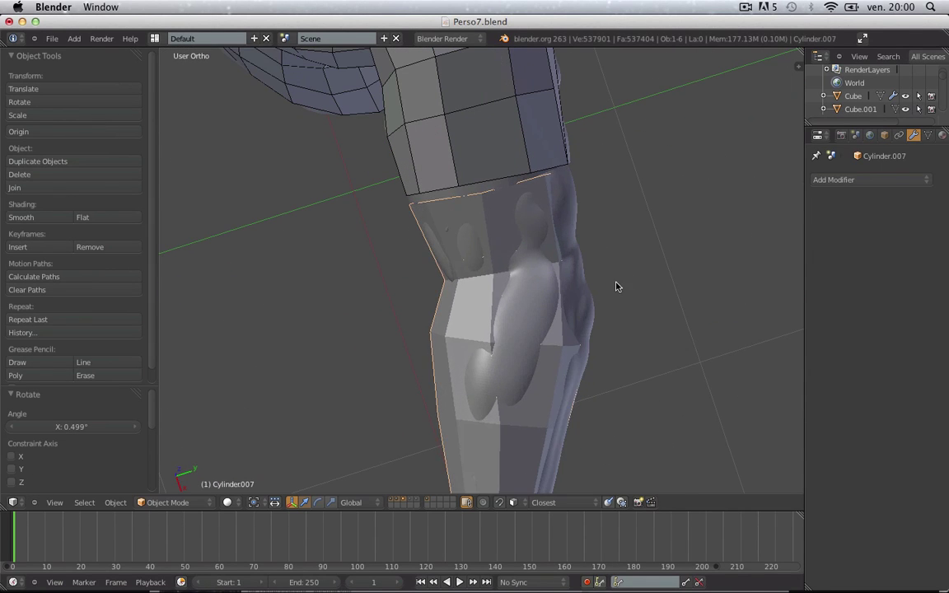
- Apply Geometry to Origin to the low-poly arm and move it back out below the sculpted arm
{"action": "scroll", "coordinate": [576, 280], "scroll_direction": "down", "scroll_amount": 3}
{"action": "key", "text": "shift+ctrl+alt+c"}
{"action": "left_click", "coordinate": [547, 280]}
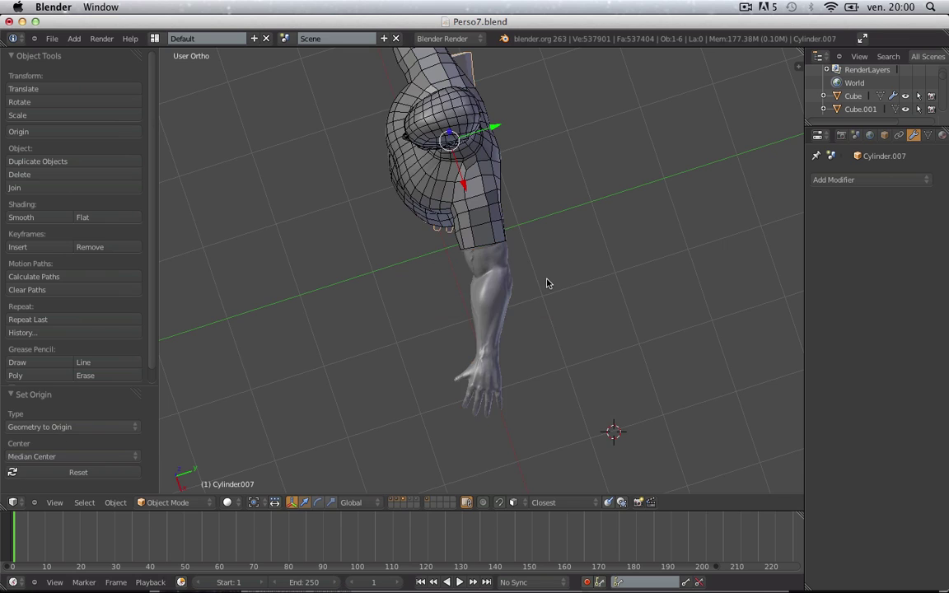
{"action": "key", "text": "g"}
{"action": "left_click", "coordinate": [574, 392]}
{"action": "key", "text": "KP_1"}
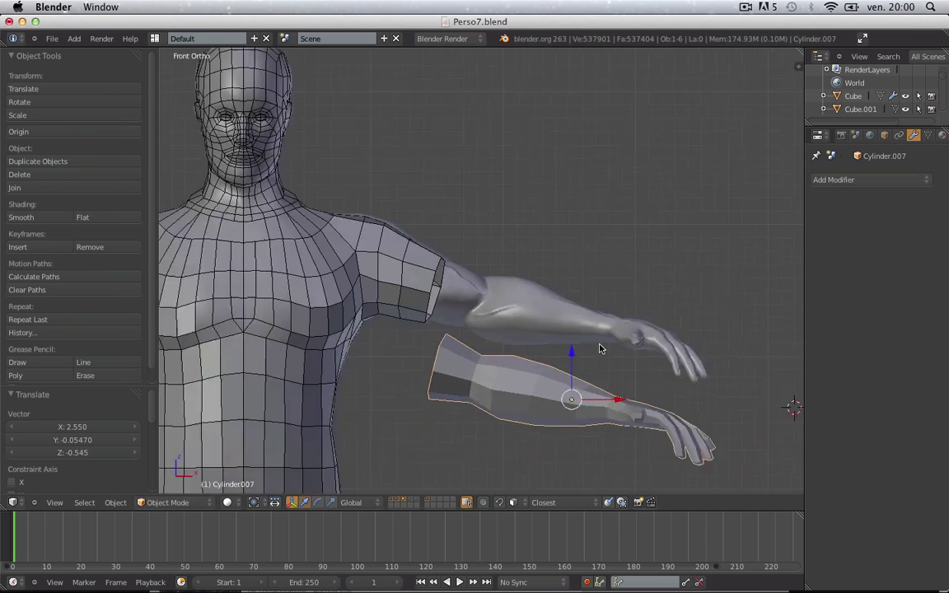
- In front view, raise the low-poly arm about 0.6 so it overlaps the sculpted arm
{"action": "scroll", "coordinate": [601, 345], "scroll_direction": "up", "scroll_amount": 3}
{"action": "key", "text": "g"}
{"action": "left_click", "coordinate": [574, 256]}
{"action": "scroll", "coordinate": [572, 256], "scroll_direction": "down", "scroll_amount": 5}
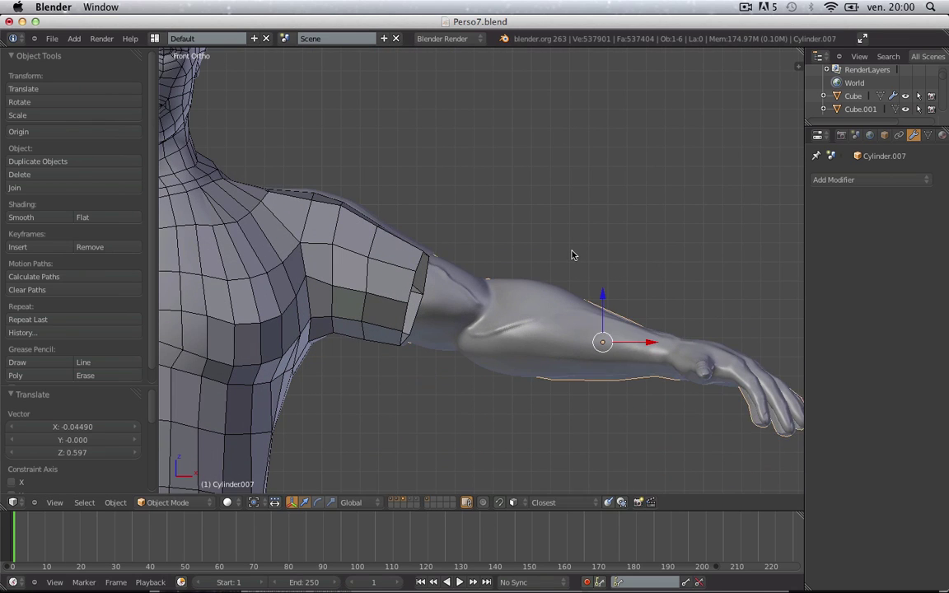
- Shift the low-poly arm about 0.285 forward in depth and nudge it slightly upward in front view
{"action": "middle_click_drag", "start_coordinate": [568, 265], "coordinate": [493, 383]}
{"action": "key", "text": "g"}
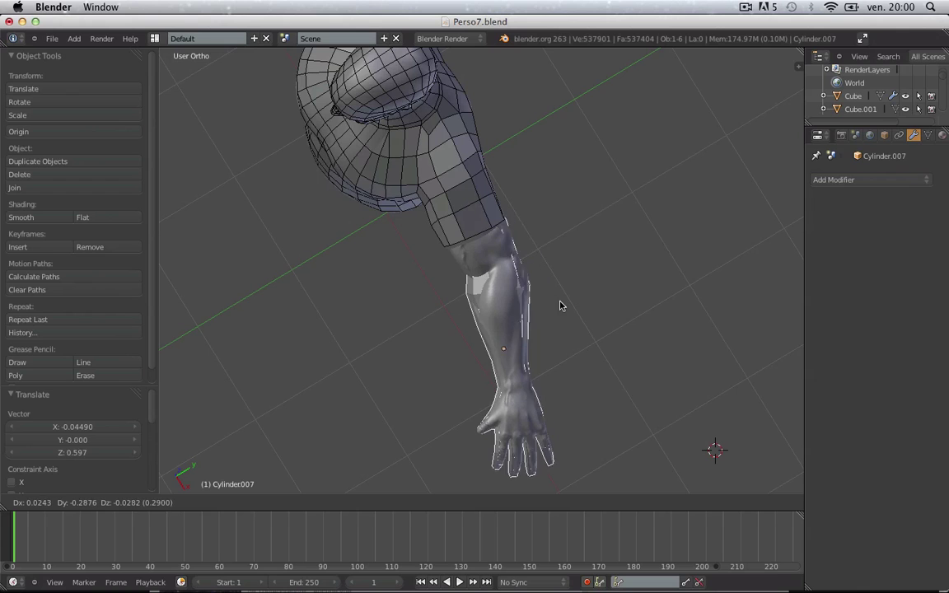
{"action": "left_click", "coordinate": [561, 304]}
{"action": "scroll", "coordinate": [561, 304], "scroll_direction": "up", "scroll_amount": 2}
{"action": "key", "text": "KP_1"}
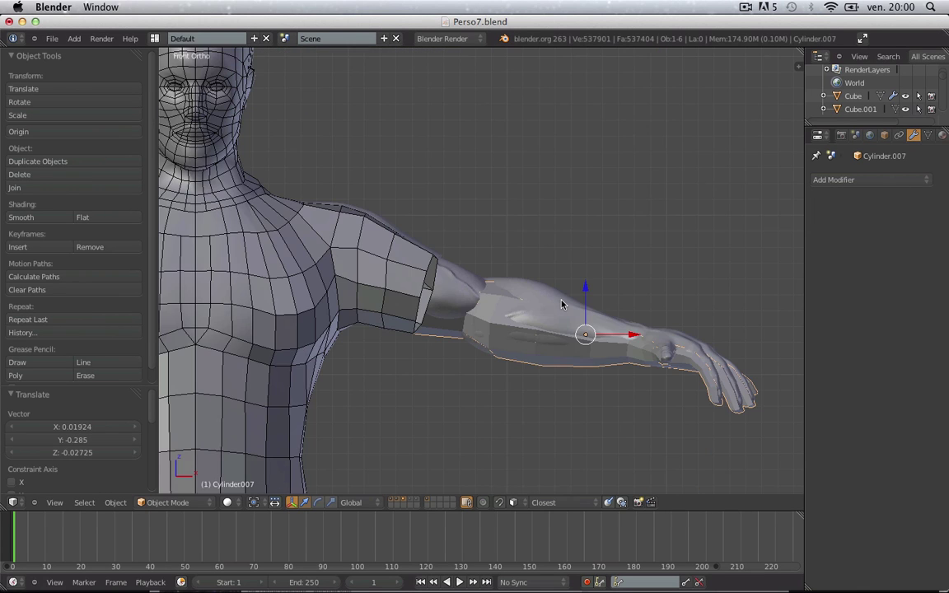
{"action": "scroll", "coordinate": [505, 271], "scroll_direction": "up", "scroll_amount": 2}
{"action": "key", "text": "g"}
{"action": "left_click", "coordinate": [573, 290]}
{"action": "scroll", "coordinate": [612, 282], "scroll_direction": "down", "scroll_amount": 1}
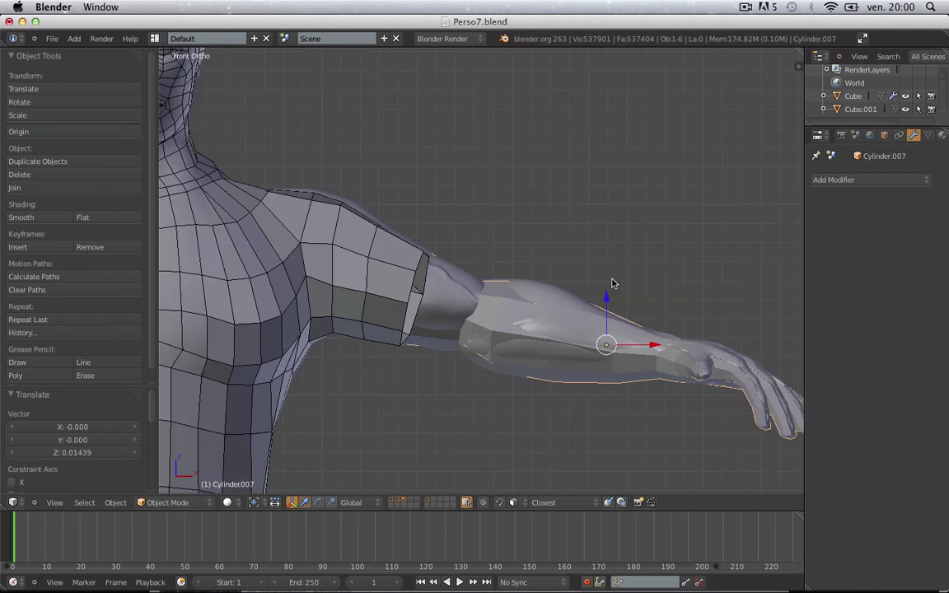
- Move and rotate the low-poly arm slightly so its fingers line up with those of the sculpted hand
{"action": "middle_click_drag", "start_coordinate": [612, 282], "coordinate": [519, 81]}
{"action": "scroll", "coordinate": [501, 245], "scroll_direction": "up", "scroll_amount": 2}
{"action": "middle_click_drag", "start_coordinate": [502, 244], "coordinate": [540, 162], "text": "shift"}
{"action": "scroll", "coordinate": [544, 218], "scroll_direction": "up", "scroll_amount": 2}
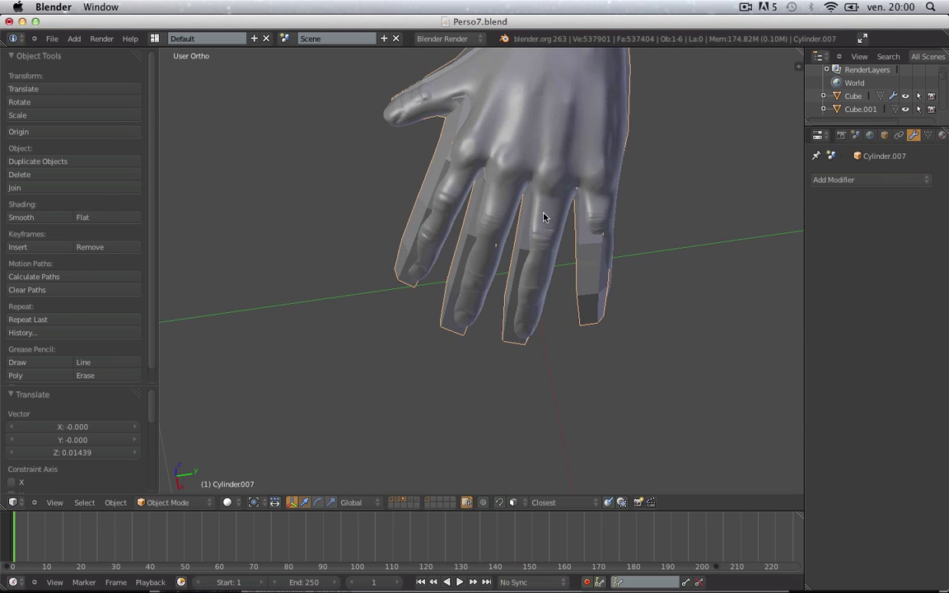
{"action": "key", "text": "g"}
{"action": "left_click", "coordinate": [548, 215]}
{"action": "key", "text": "r"}
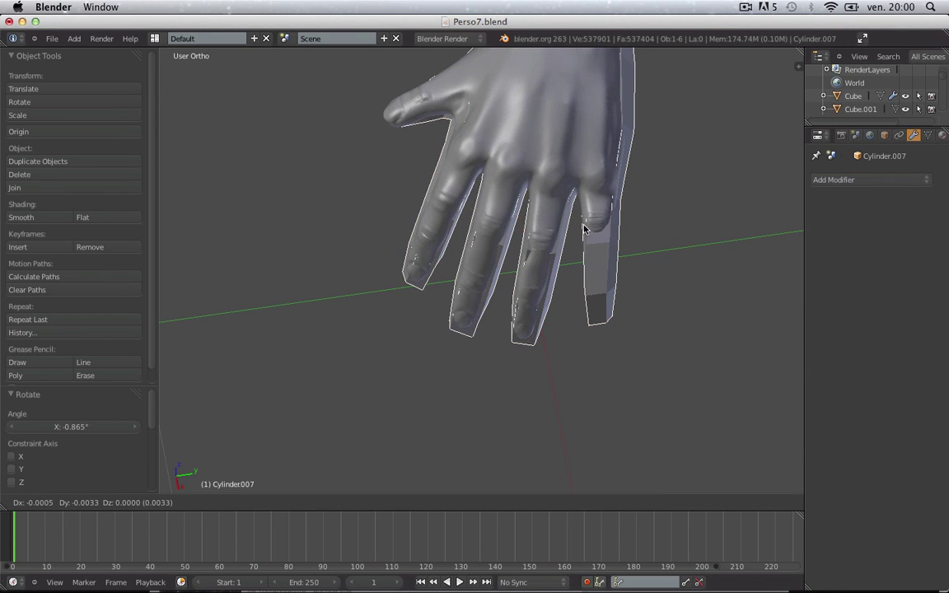
{"action": "left_click", "coordinate": [582, 225]}
- Inspect the low-poly arm's fit to the sculpted arm in wireframe and around the elbow and arm opening
{"action": "key", "text": "Tab"}
{"action": "key", "text": "Tab"}
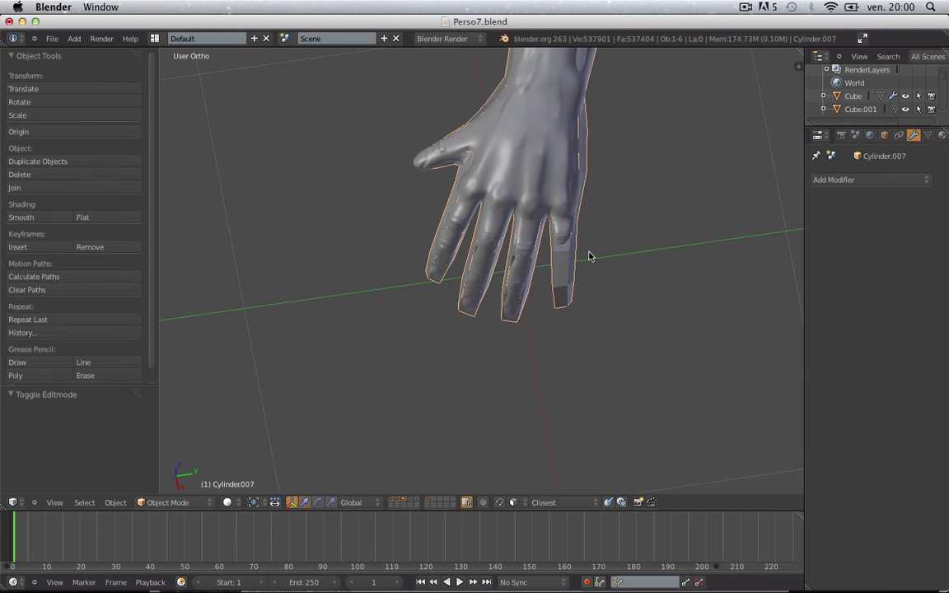
{"action": "middle_click_drag", "start_coordinate": [589, 256], "coordinate": [476, 175]}
{"action": "key", "text": "Tab"}
{"action": "key", "text": "a"}
{"action": "key", "text": "z"}
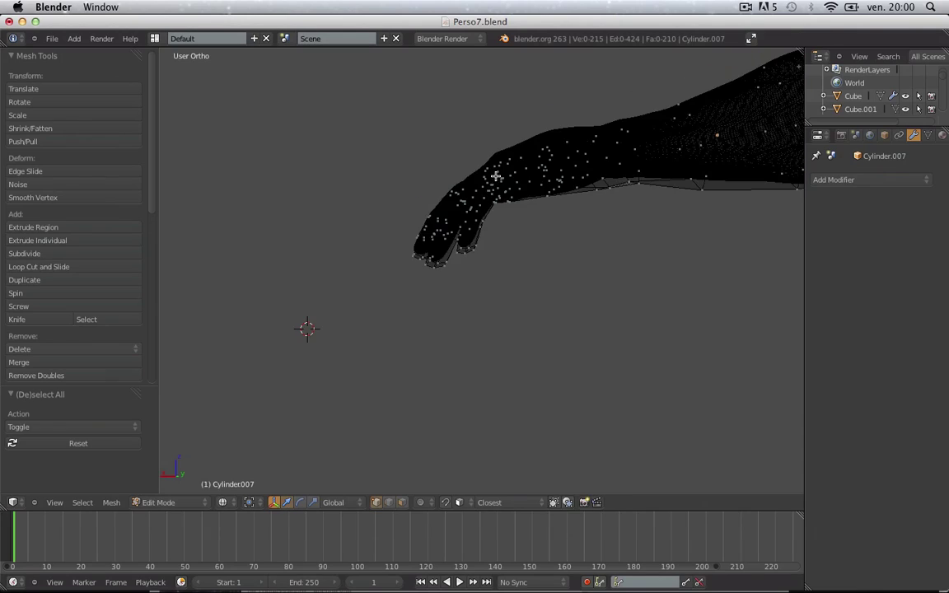
{"action": "key", "text": "z"}
{"action": "key", "text": "Tab"}
{"action": "scroll", "coordinate": [461, 223], "scroll_direction": "down", "scroll_amount": 3}
{"action": "middle_click_drag", "start_coordinate": [441, 273], "coordinate": [636, 151]}
{"action": "scroll", "coordinate": [634, 157], "scroll_direction": "up", "scroll_amount": 4}
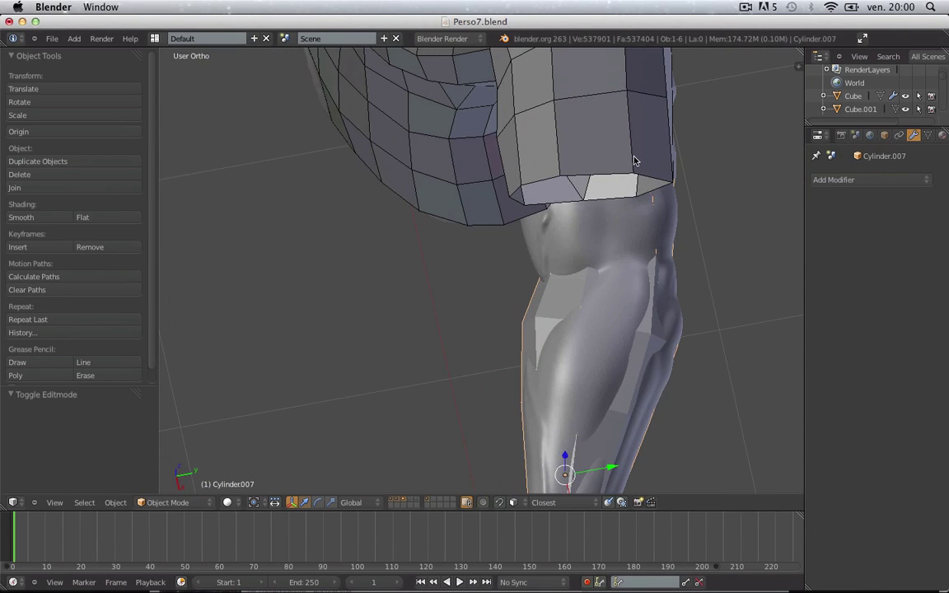
{"action": "middle_click_drag", "start_coordinate": [622, 189], "coordinate": [589, 205]}
{"action": "right_click", "coordinate": [595, 212]}
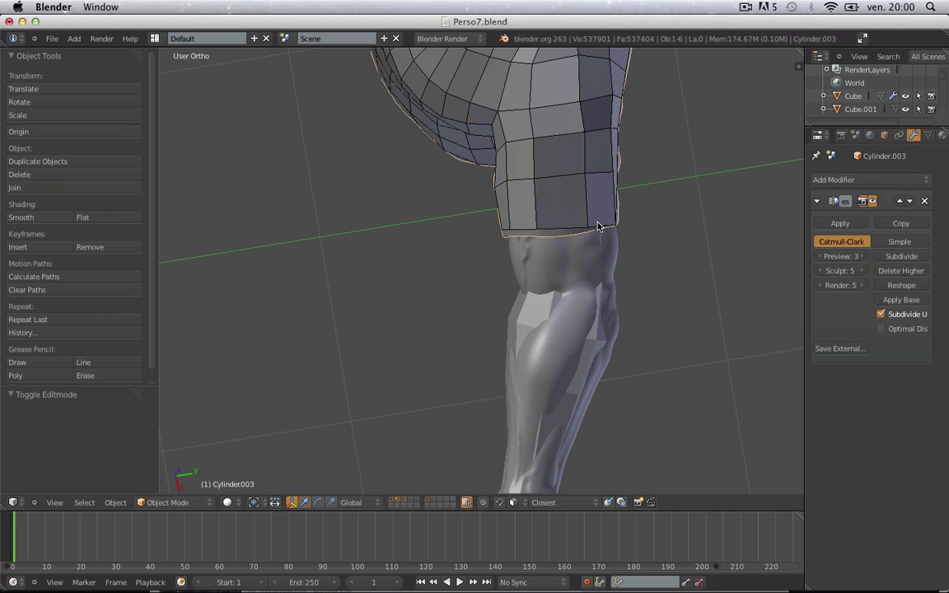
{"action": "key", "text": "Tab"}
{"action": "key", "text": "Tab"}
{"action": "right_click", "coordinate": [524, 331]}
- Join the low-poly arm to the bust mesh, clear the mesh selection, and select the combined object
{"action": "right_click", "coordinate": [519, 313]}
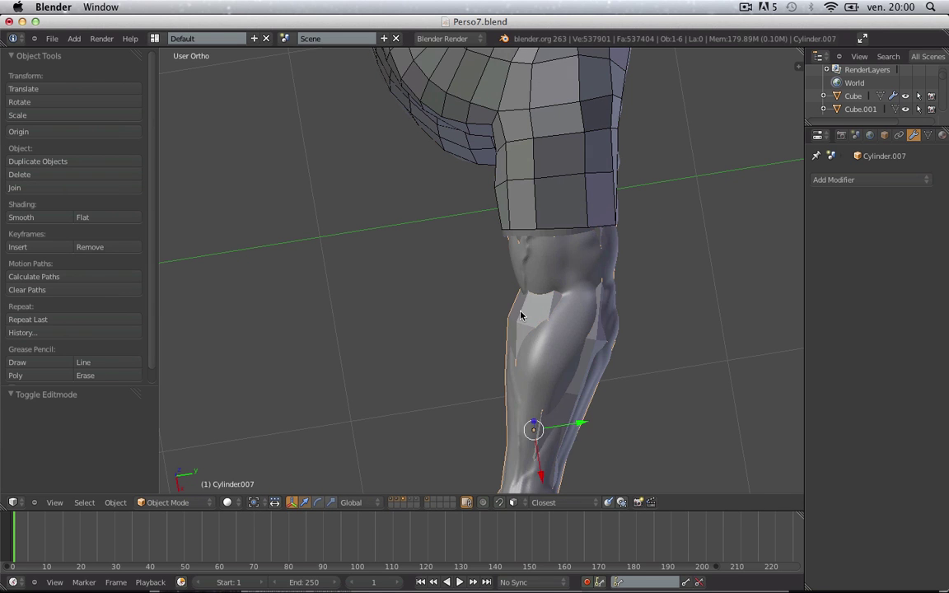
{"action": "scroll", "coordinate": [537, 257], "scroll_direction": "down", "scroll_amount": 5}
{"action": "scroll", "coordinate": [504, 233], "scroll_direction": "up", "scroll_amount": 4}
{"action": "right_click", "coordinate": [519, 215]}
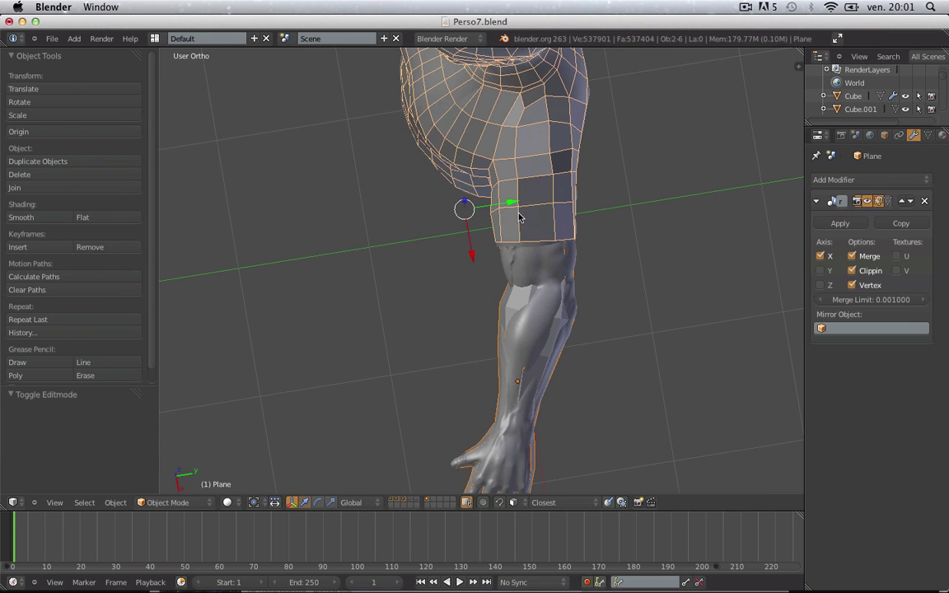
{"action": "right_click", "coordinate": [519, 244]}
{"action": "key", "text": "Tab"}
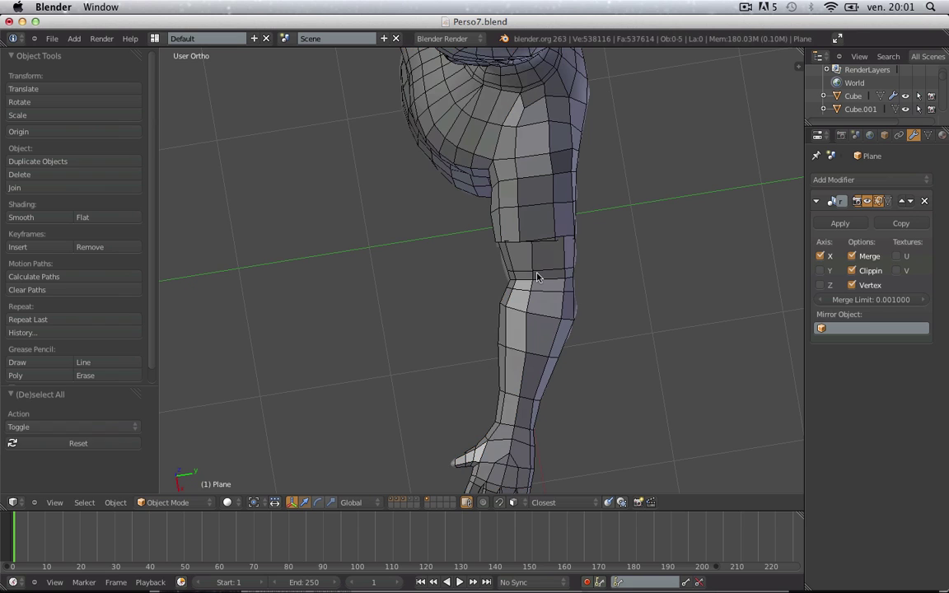
{"action": "key", "text": "Tab"}
{"action": "right_click", "coordinate": [547, 387]}
{"action": "scroll", "coordinate": [560, 284], "scroll_direction": "up", "scroll_amount": 3}
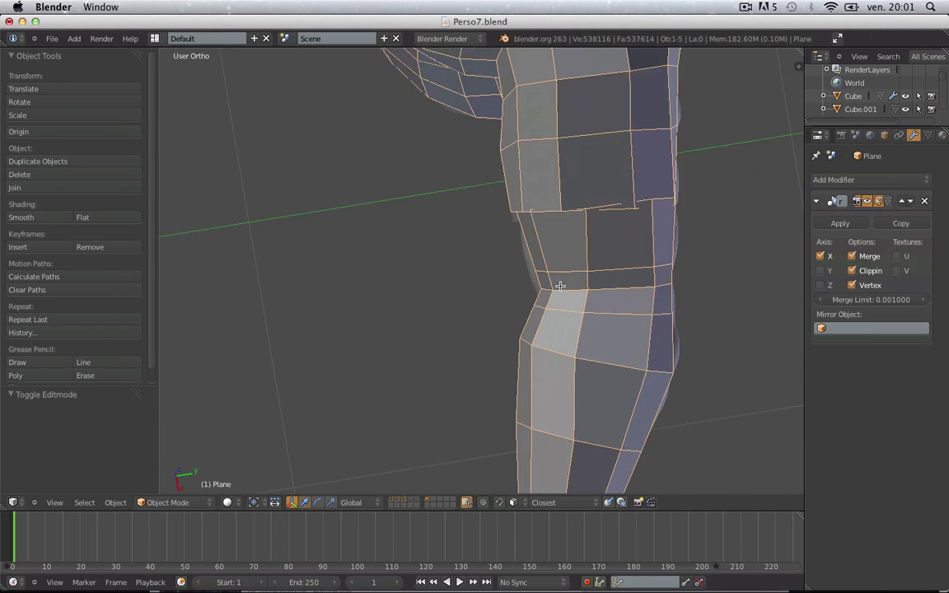
- Enable snapping and shift the three front vertices just above the elbow about 0.017 outward toward the sculpt's surface
{"action": "key", "text": "Tab"}
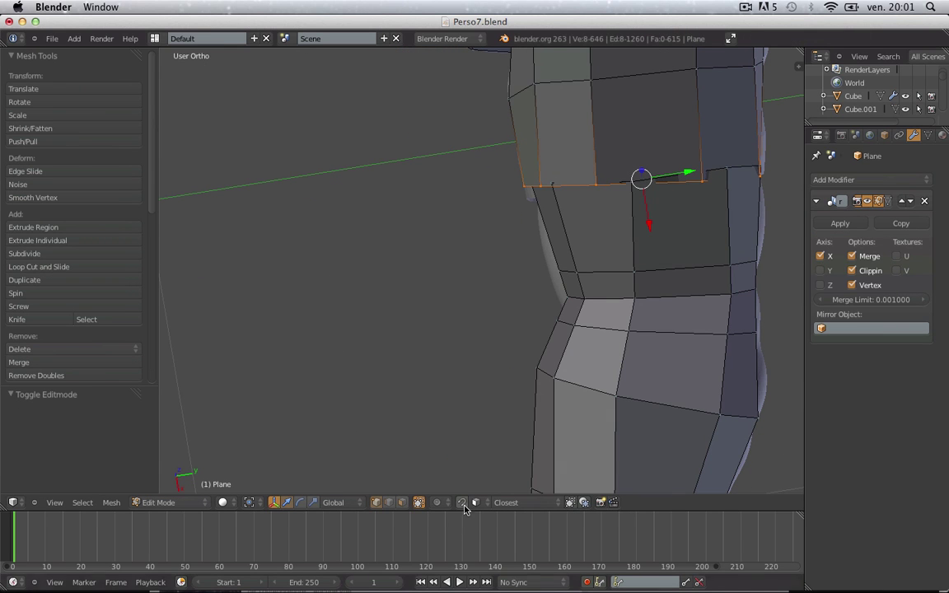
{"action": "key", "text": "z"}
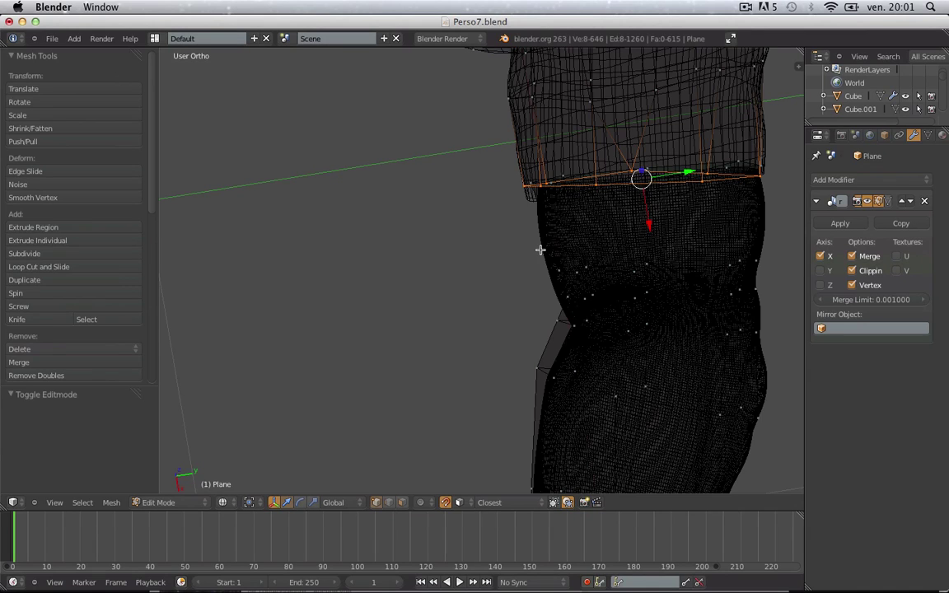
{"action": "key", "text": "a"}
{"action": "key", "text": "b"}
{"action": "left_click_drag", "start_coordinate": [537, 243], "coordinate": [581, 272]}
{"action": "key", "text": "g"}
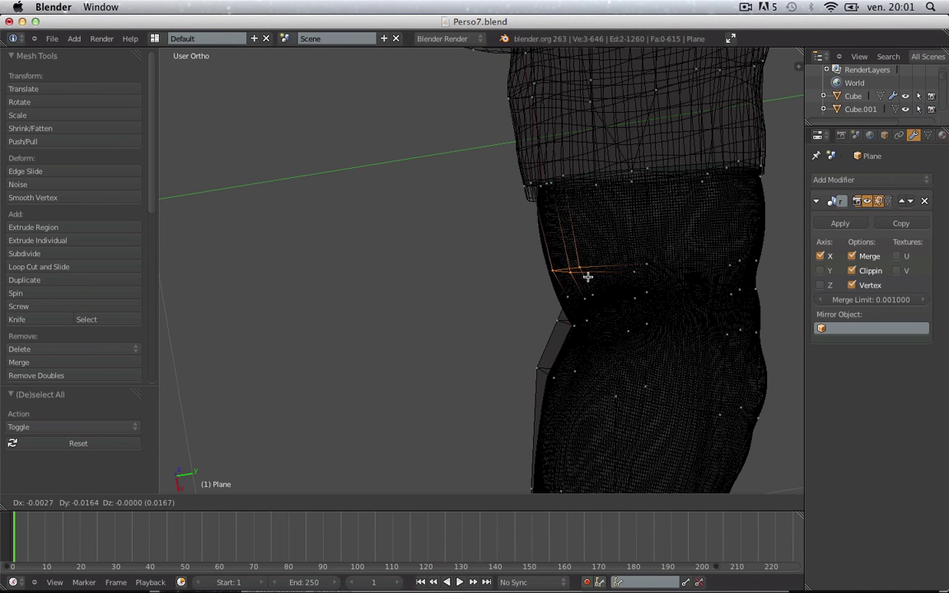
{"action": "left_click", "coordinate": [584, 278]}
{"action": "key", "text": "z"}
{"action": "mouse_move", "coordinate": [480, 326]}
{"action": "middle_mouse_down"}
{"action": "mouse_move", "coordinate": [545, 301]}
{"action": "mouse_move", "coordinate": [589, 204]}
{"action": "mouse_move", "coordinate": [545, 165]}
{"action": "middle_mouse_up"}
- Undo the last edit and move single vertices of the loop just above the elbow to fit the sculpt
{"action": "key", "text": "ctrl+z"}
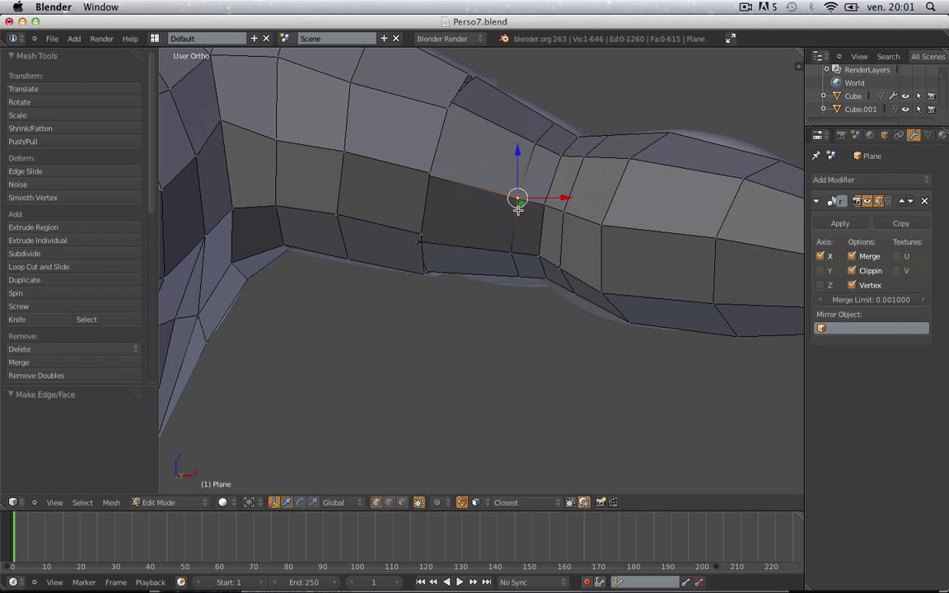
{"action": "key", "text": "g"}
{"action": "left_click", "coordinate": [516, 242]}
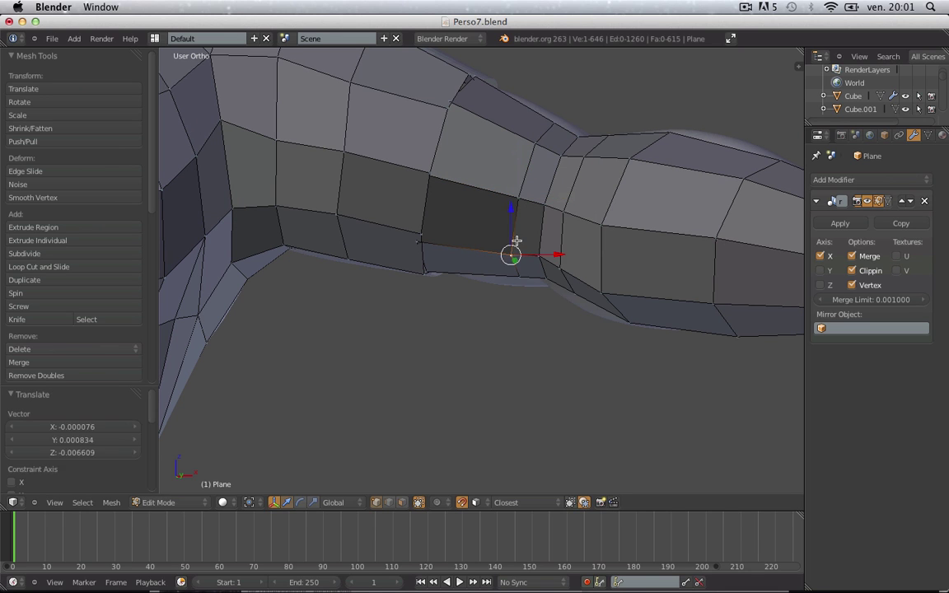
{"action": "middle_click_drag", "start_coordinate": [534, 154], "coordinate": [478, 371]}
{"action": "key", "text": "g"}
{"action": "left_click", "coordinate": [482, 342]}
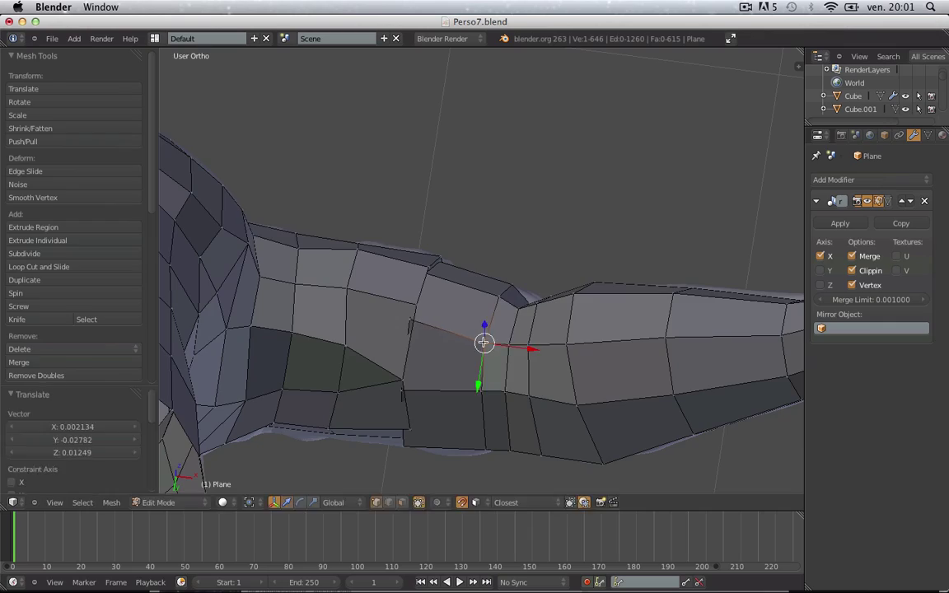
- Turn off the X-Ray display of the low-poly mesh so the sculpt shows through where it protrudes
{"action": "key", "text": "Tab"}
{"action": "scroll", "coordinate": [527, 308], "scroll_direction": "down", "scroll_amount": 3}
{"action": "key", "text": "Tab"}
{"action": "mouse_move", "coordinate": [544, 301]}
{"action": "middle_mouse_down"}
{"action": "mouse_move", "coordinate": [499, 407]}
{"action": "mouse_move", "coordinate": [578, 345]}
{"action": "mouse_move", "coordinate": [557, 299]}
{"action": "middle_mouse_up"}
{"action": "scroll", "coordinate": [709, 298], "scroll_direction": "up", "scroll_amount": 3}
{"action": "middle_click_drag", "start_coordinate": [708, 297], "coordinate": [607, 309]}
{"action": "key", "text": "Tab"}
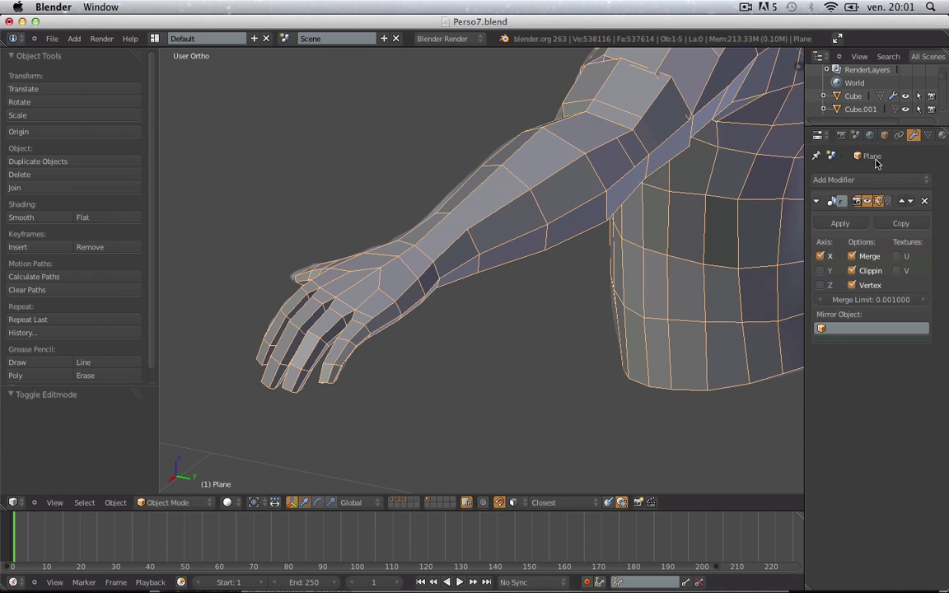
{"action": "left_click", "coordinate": [884, 135]}
{"action": "left_click", "coordinate": [880, 497]}
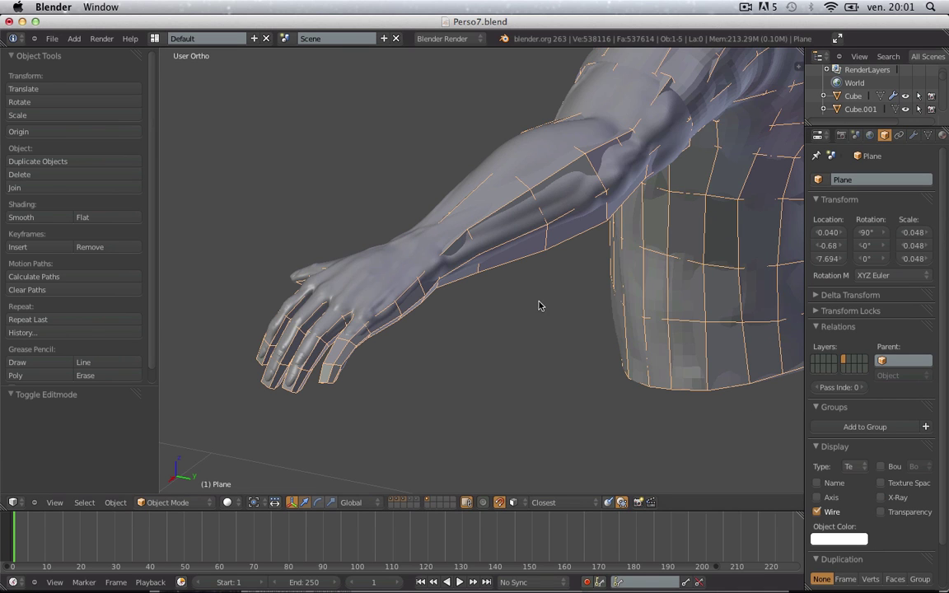
- Enter mesh editing at the low-poly hand and turn off snapping
{"action": "scroll", "coordinate": [539, 306], "scroll_direction": "up", "scroll_amount": 3}
{"action": "middle_click_drag", "start_coordinate": [418, 315], "coordinate": [674, 302], "text": "shift"}
{"action": "scroll", "coordinate": [675, 302], "scroll_direction": "down", "scroll_amount": 3}
{"action": "key", "text": "Tab"}
{"action": "mouse_move", "coordinate": [522, 352]}
{"action": "middle_mouse_down"}
{"action": "mouse_move", "coordinate": [485, 358]}
{"action": "mouse_move", "coordinate": [451, 332]}
{"action": "mouse_move", "coordinate": [491, 371]}
{"action": "mouse_move", "coordinate": [438, 360]}
{"action": "mouse_move", "coordinate": [417, 315]}
{"action": "mouse_move", "coordinate": [512, 345]}
{"action": "middle_mouse_up"}
{"action": "left_click", "coordinate": [464, 504]}
{"action": "scroll", "coordinate": [499, 356], "scroll_direction": "up", "scroll_amount": 3}
{"action": "scroll", "coordinate": [417, 315], "scroll_direction": "down", "scroll_amount": 2}
{"action": "left_click", "coordinate": [349, 154]}
{"action": "key", "text": "z"}
{"action": "key", "text": "b"}
{"action": "left_click_drag", "start_coordinate": [328, 142], "coordinate": [518, 450]}
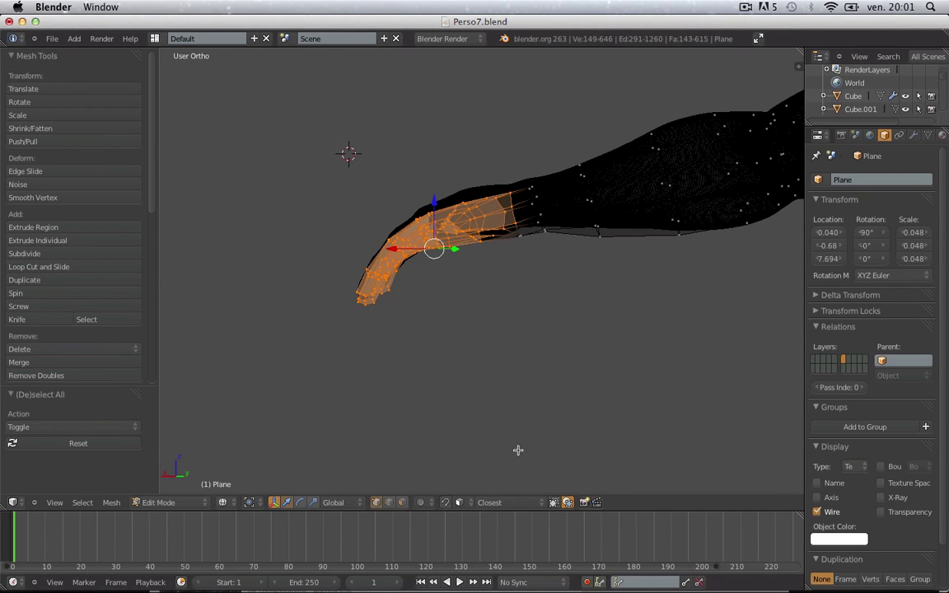
{"action": "key", "text": "z"}
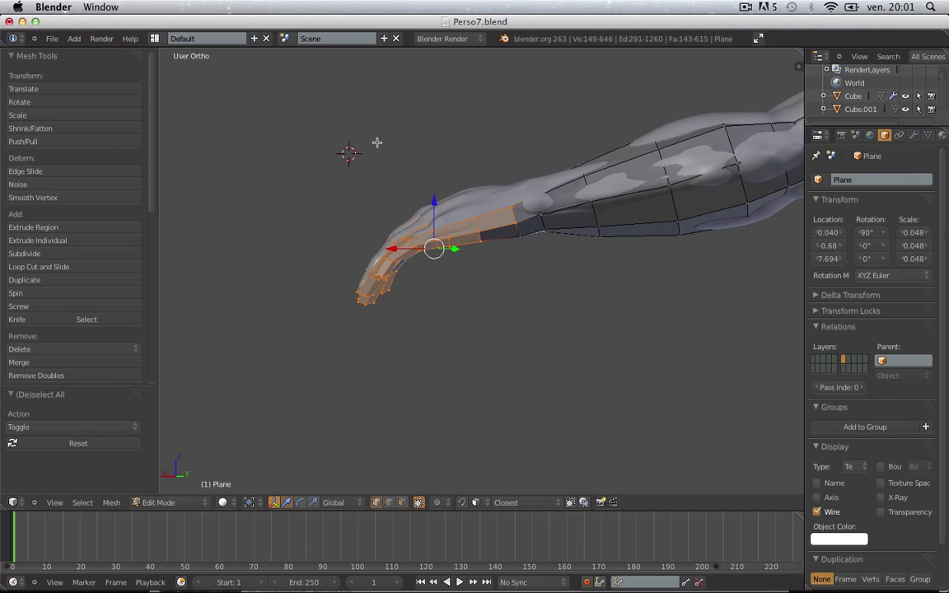
{"action": "scroll", "coordinate": [378, 145], "scroll_direction": "up", "scroll_amount": 1}
{"action": "key", "text": "s"}
{"action": "key", "text": "z"}
{"action": "left_click", "coordinate": [403, 163]}
{"action": "key", "text": "a"}
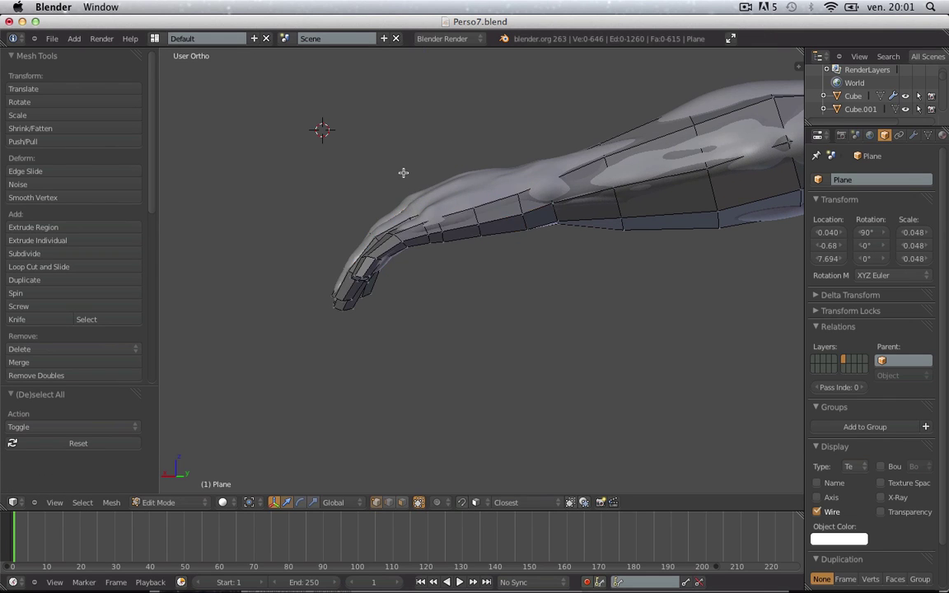
- In face selection, raise a face on the back of the hand about 0.06 with smooth proportional editing at size 0.47
{"action": "middle_click_drag", "start_coordinate": [403, 173], "coordinate": [453, 483]}
{"action": "scroll", "coordinate": [592, 341], "scroll_direction": "up", "scroll_amount": 2}
{"action": "middle_click_drag", "start_coordinate": [534, 318], "coordinate": [545, 329]}
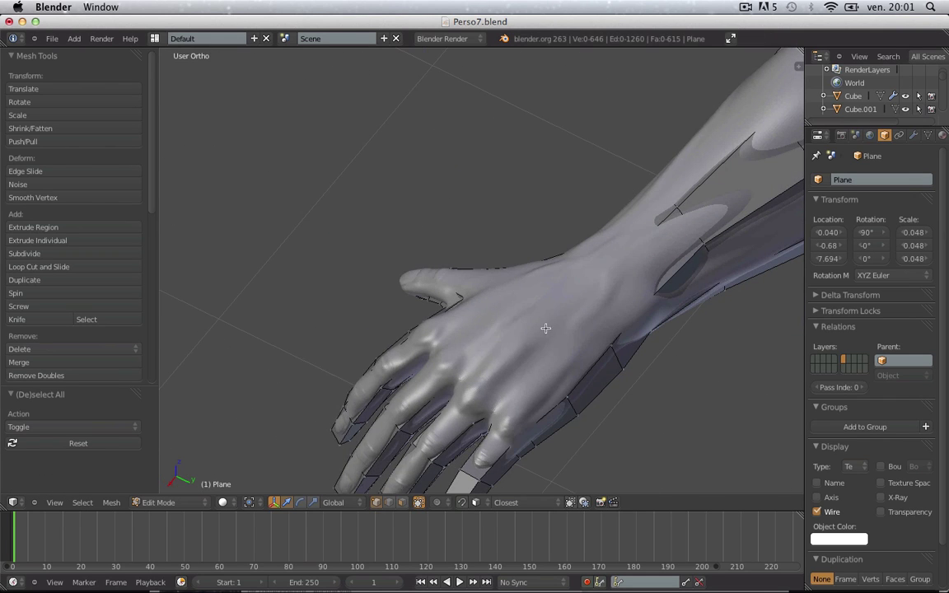
{"action": "left_click", "coordinate": [539, 351]}
{"action": "key", "text": "z"}
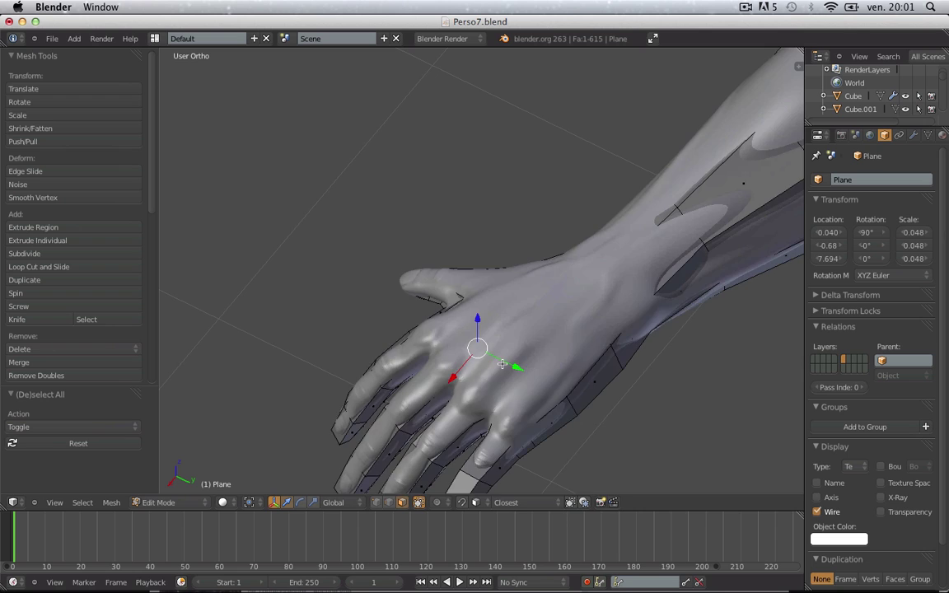
{"action": "mouse_move", "coordinate": [496, 356]}
{"action": "middle_mouse_down"}
{"action": "mouse_move", "coordinate": [575, 157]}
{"action": "mouse_move", "coordinate": [522, 213]}
{"action": "middle_mouse_up"}
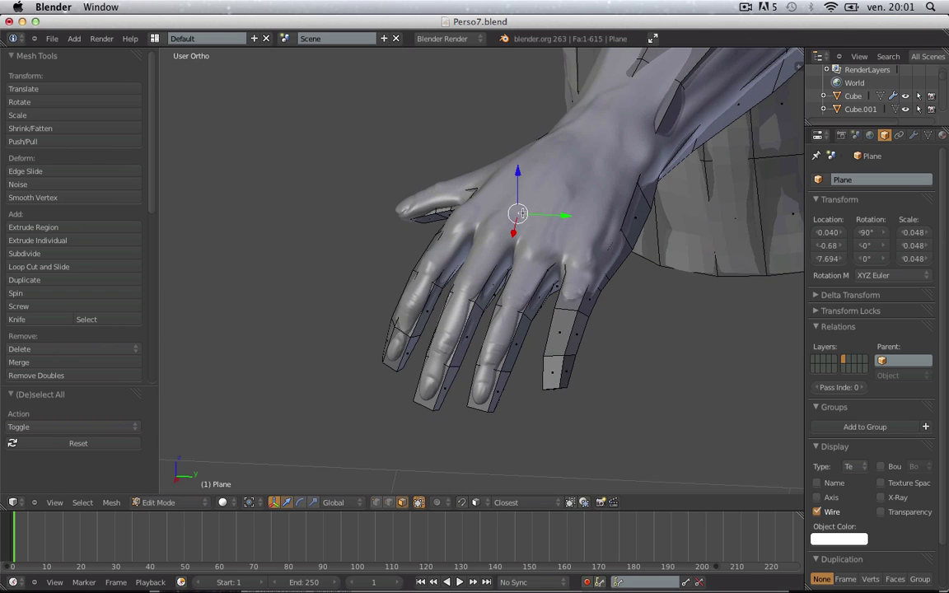
{"action": "key", "text": "g"}
{"action": "scroll", "coordinate": [555, 216], "scroll_direction": "up", "scroll_amount": 1}
{"action": "left_click", "coordinate": [555, 217]}
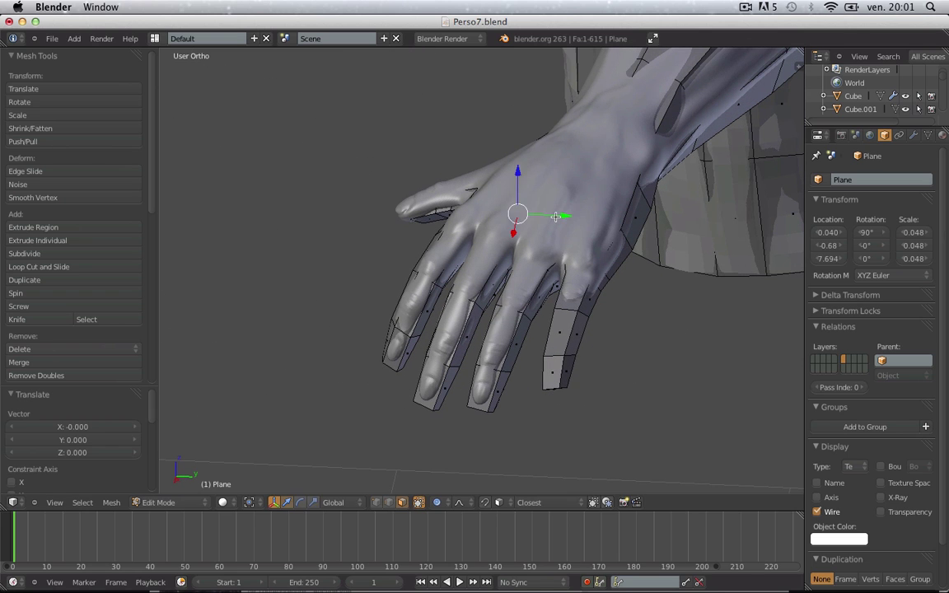
{"action": "key", "text": "g"}
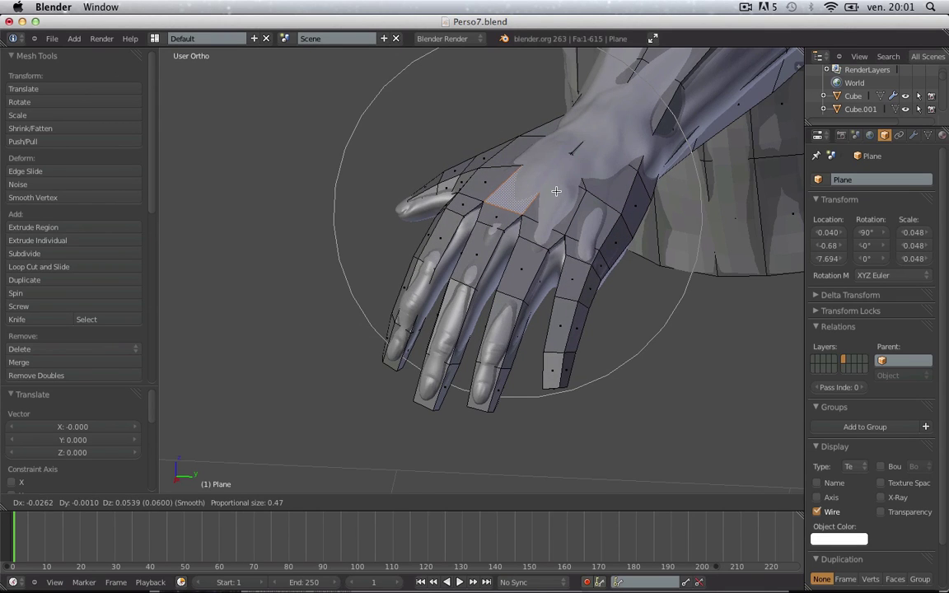
{"action": "left_click", "coordinate": [555, 191]}
- In front view, raise the face on top of the forearm near the wrist about 0.017 with proportional editing
{"action": "key", "text": "Tab"}
{"action": "scroll", "coordinate": [511, 297], "scroll_direction": "down", "scroll_amount": 3}
{"action": "middle_click_drag", "start_coordinate": [508, 300], "coordinate": [631, 333]}
{"action": "key", "text": "KP_1"}
{"action": "key", "text": "Tab"}
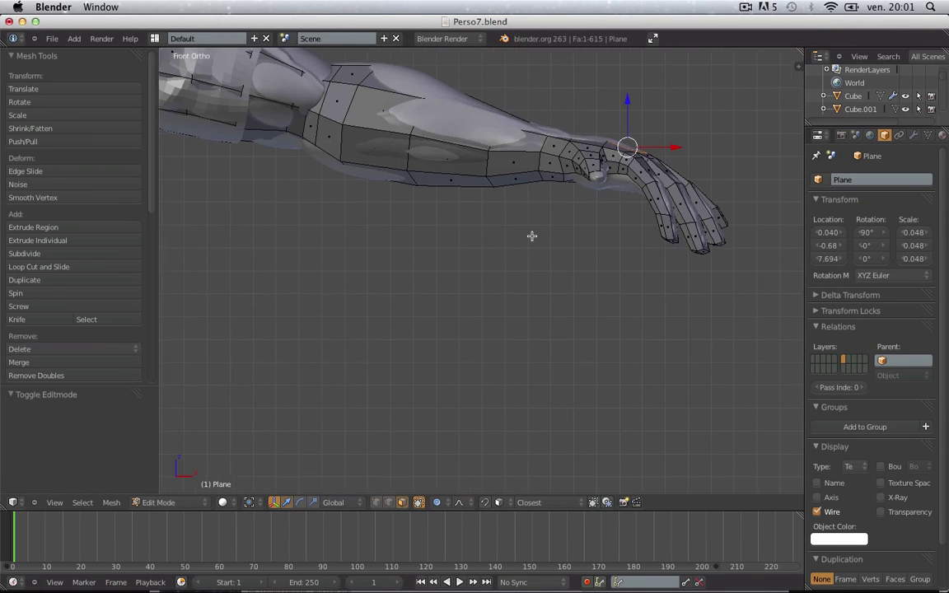
{"action": "middle_click_drag", "start_coordinate": [531, 235], "coordinate": [484, 360], "text": "shift"}
{"action": "scroll", "coordinate": [509, 242], "scroll_direction": "up", "scroll_amount": 3}
{"action": "key", "text": "a"}
{"action": "key", "text": "z"}
{"action": "key", "text": "g"}
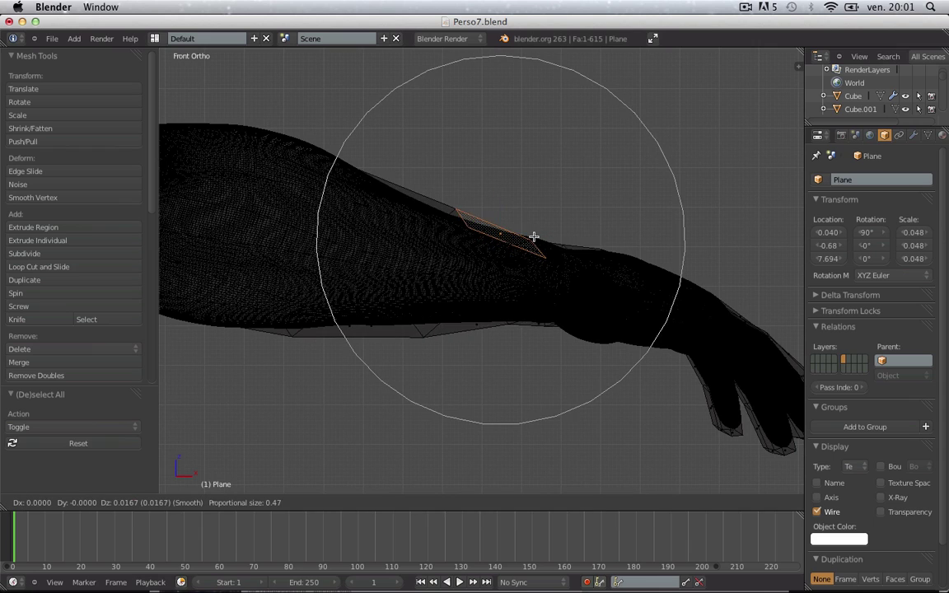
{"action": "left_click", "coordinate": [390, 322]}
- Examine how the low-poly forearm, hand and fingers cover the sculpt from above
{"action": "key", "text": "Tab"}
{"action": "key", "text": "z"}
{"action": "scroll", "coordinate": [441, 314], "scroll_direction": "down", "scroll_amount": 5}
{"action": "middle_click_drag", "start_coordinate": [553, 318], "coordinate": [432, 433]}
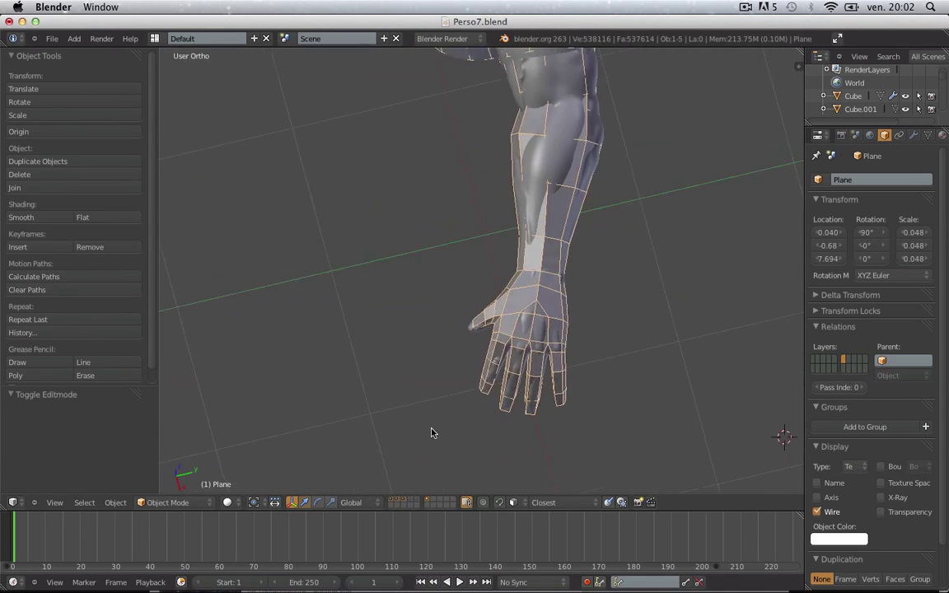
{"action": "key", "text": "Tab"}
{"action": "scroll", "coordinate": [565, 367], "scroll_direction": "up", "scroll_amount": 2}
{"action": "key", "text": "Tab"}
{"action": "scroll", "coordinate": [489, 322], "scroll_direction": "up", "scroll_amount": 7}
{"action": "key", "text": "Tab"}
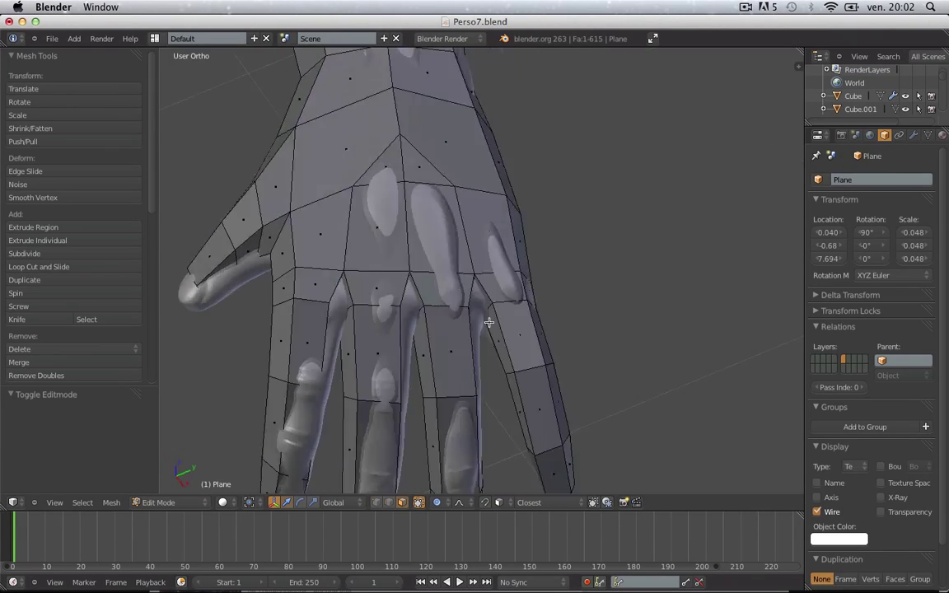
- Shift the side face of the index finger's middle segment about 0.007 with proportional editing and clear the selection
{"action": "middle_click_drag", "start_coordinate": [488, 322], "coordinate": [514, 287]}
{"action": "key", "text": "a"}
{"action": "key", "text": "g"}
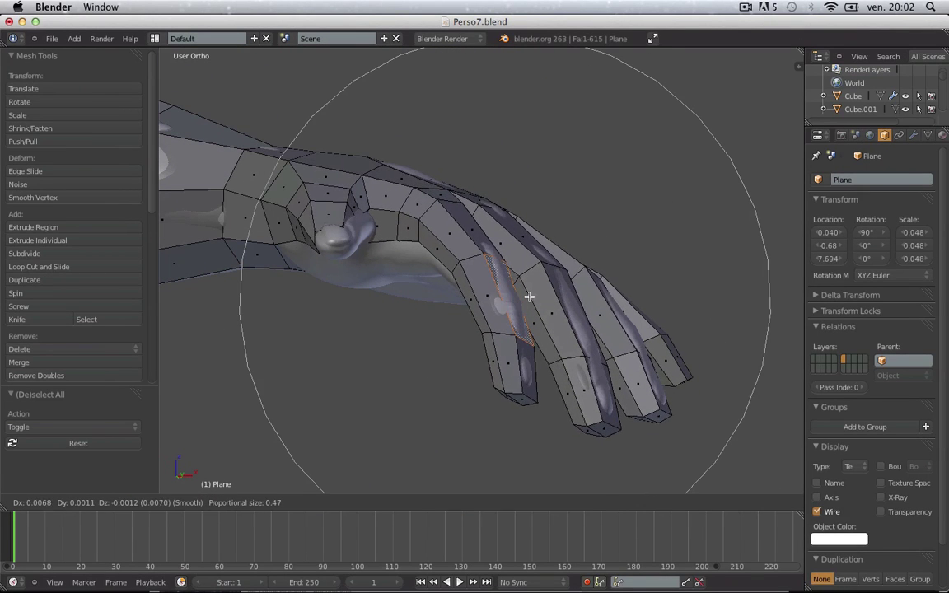
{"action": "left_click", "coordinate": [530, 295]}
{"action": "key", "text": "a"}
- Pull the palm faces and the little-finger edge of the palm outward past the sculpt's surface
{"action": "middle_click_drag", "start_coordinate": [485, 295], "coordinate": [502, 248]}
{"action": "right_click", "coordinate": [436, 219]}
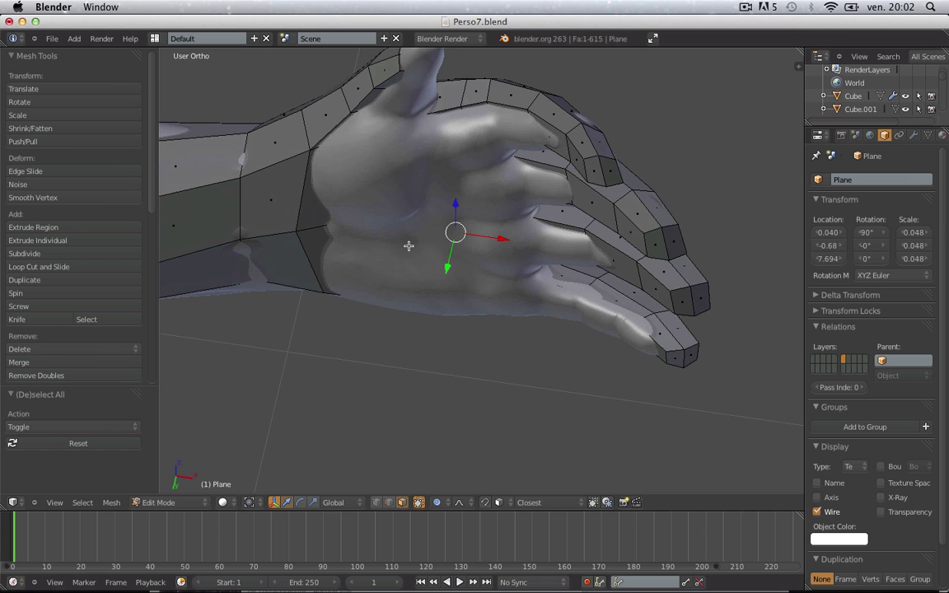
{"action": "key", "text": "g"}
{"action": "left_click", "coordinate": [409, 246]}
{"action": "middle_click_drag", "start_coordinate": [408, 246], "coordinate": [464, 310]}
{"action": "key", "text": "g"}
{"action": "key", "text": "z"}
{"action": "left_click", "coordinate": [445, 243]}
{"action": "key", "text": "g"}
{"action": "right_click", "coordinate": [434, 246]}
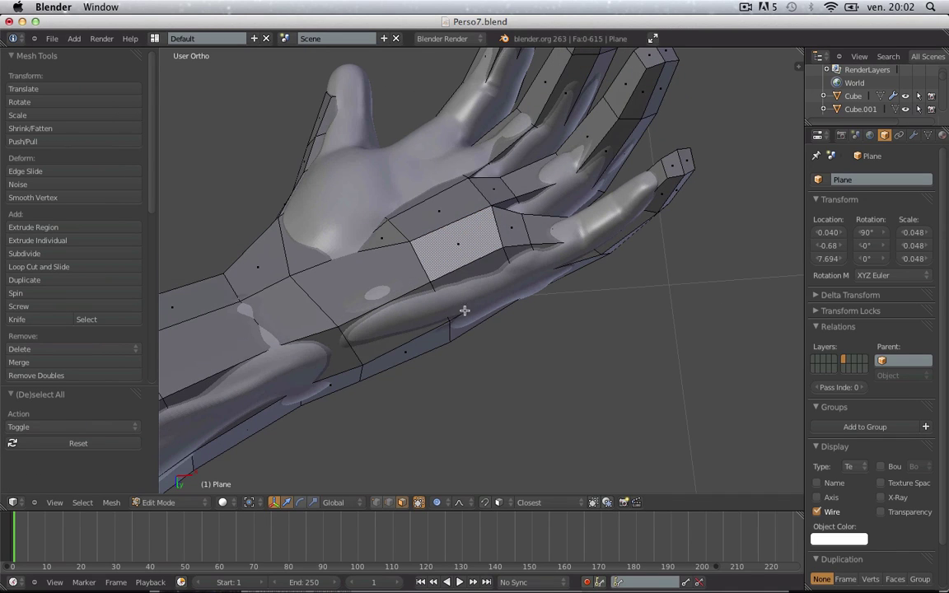
{"action": "left_click_drag", "start_coordinate": [479, 316], "coordinate": [481, 324]}
{"action": "key", "text": "a"}
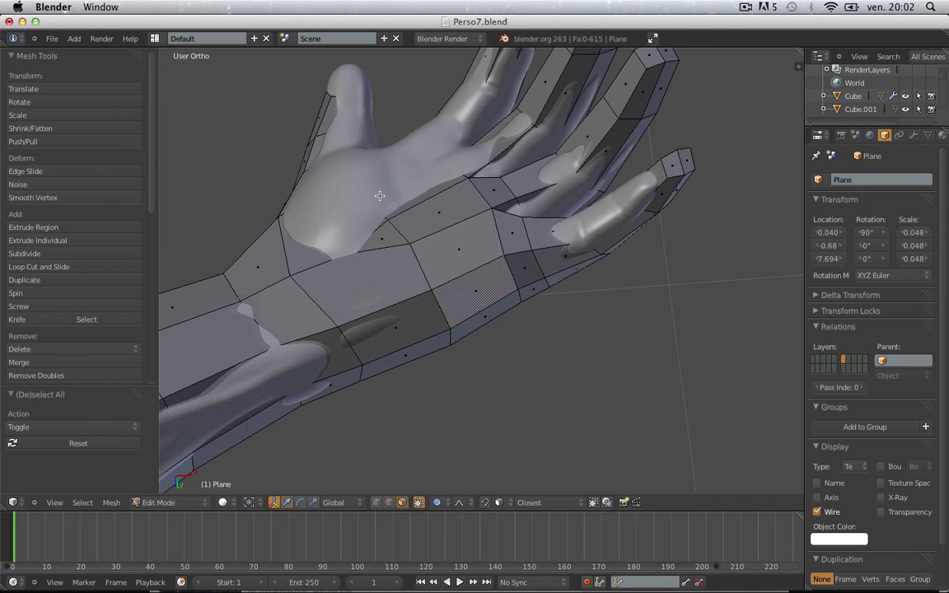
- Pull the palm face at the thumb's base about 0.05 outward with proportional editing at size 0.15
{"action": "key", "text": "g"}
{"action": "left_click", "coordinate": [362, 177]}
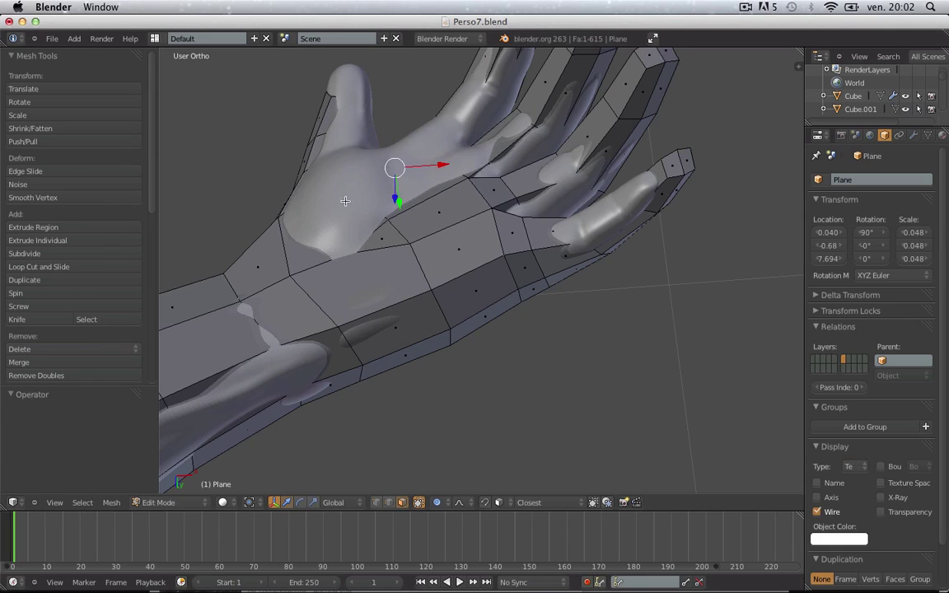
{"action": "key", "text": "g"}
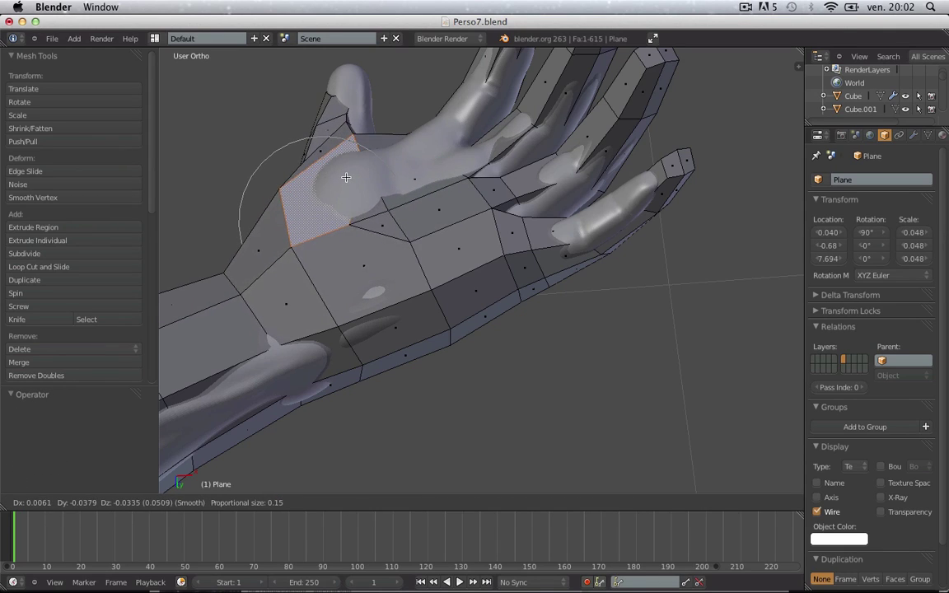
{"action": "left_click", "coordinate": [348, 183]}
- In wireframe from above, move the side face at the thumb's base about 0.012 in X and 0.010 in Y
{"action": "key", "text": "Tab"}
{"action": "scroll", "coordinate": [349, 183], "scroll_direction": "down", "scroll_amount": 4}
{"action": "middle_click_drag", "start_coordinate": [427, 176], "coordinate": [564, 519]}
{"action": "key", "text": "Tab"}
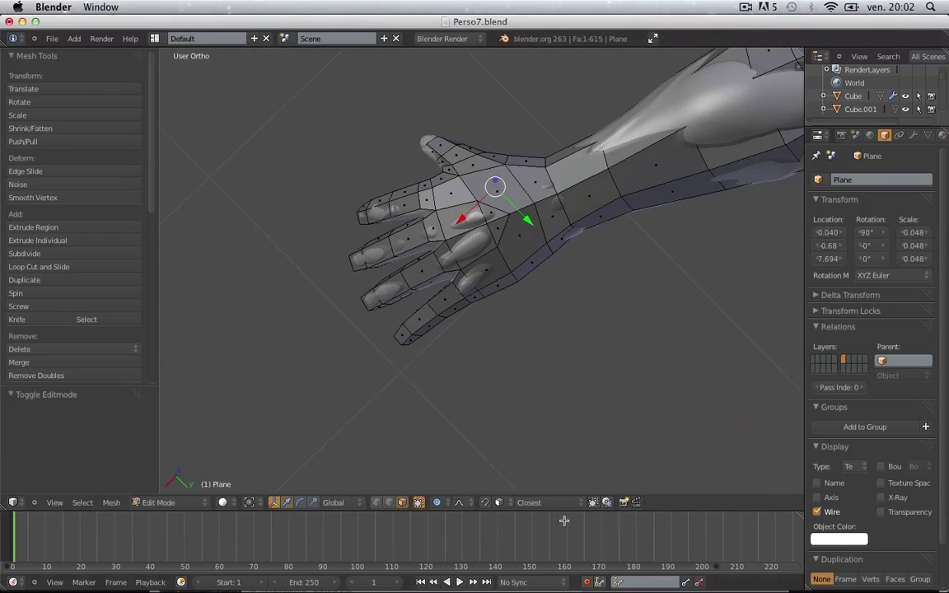
{"action": "key", "text": "a"}
{"action": "scroll", "coordinate": [501, 263], "scroll_direction": "up", "scroll_amount": 2}
{"action": "scroll", "coordinate": [568, 322], "scroll_direction": "up", "scroll_amount": 1}
{"action": "mouse_move", "coordinate": [462, 111]}
{"action": "middle_mouse_down", "text": "shift"}
{"action": "mouse_move", "coordinate": [554, 335]}
{"action": "mouse_move", "coordinate": [522, 232]}
{"action": "middle_mouse_up", "text": "shift"}
{"action": "key", "text": "z"}
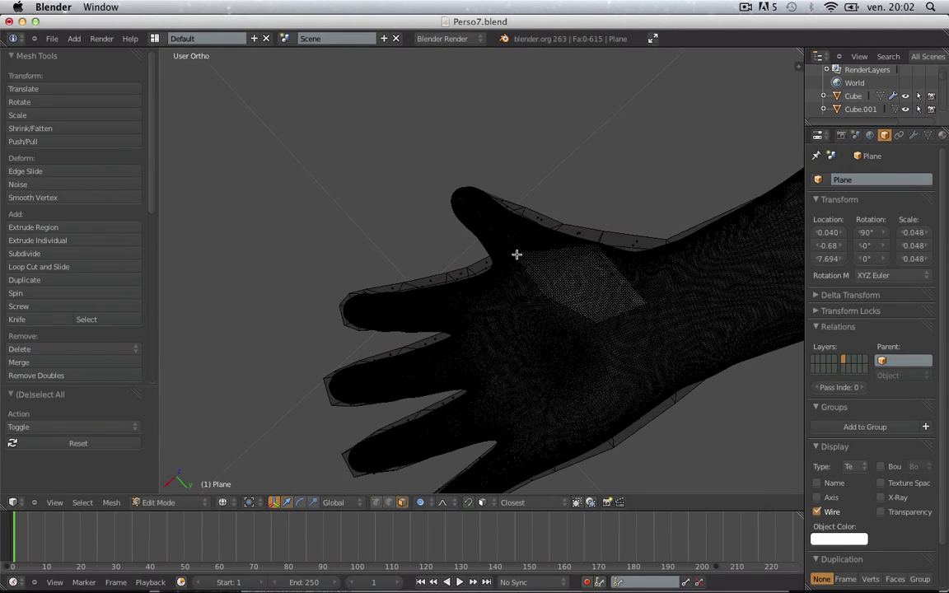
{"action": "right_click", "coordinate": [579, 220]}
{"action": "key", "text": "g"}
{"action": "left_click", "coordinate": [582, 231]}
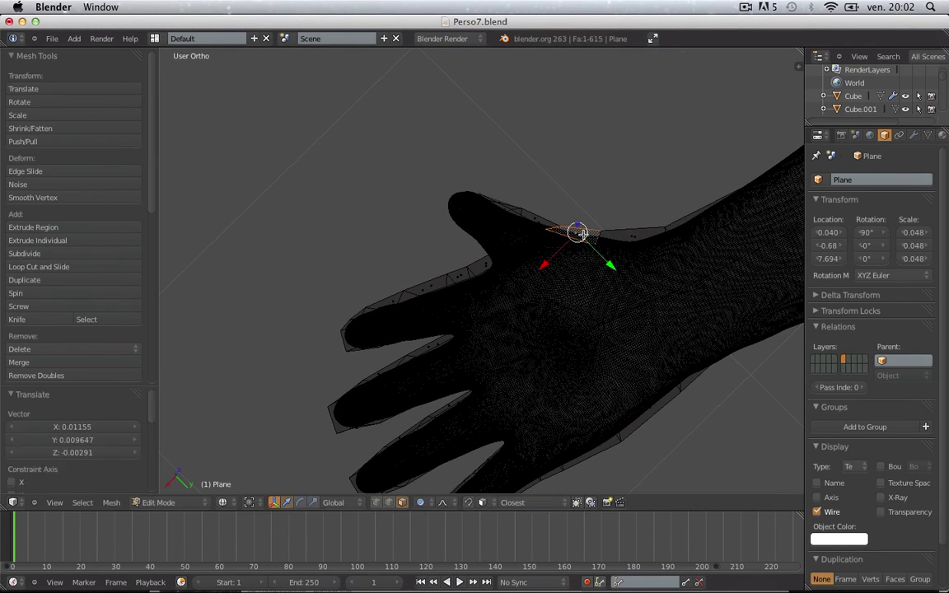
- Move the face on the thumb side of the wrist about 0.004 in X and 0.008 in Y toward the sculpt
{"action": "key", "text": "a"}
{"action": "right_click", "coordinate": [634, 237]}
{"action": "key", "text": "g"}
{"action": "left_click", "coordinate": [631, 249]}
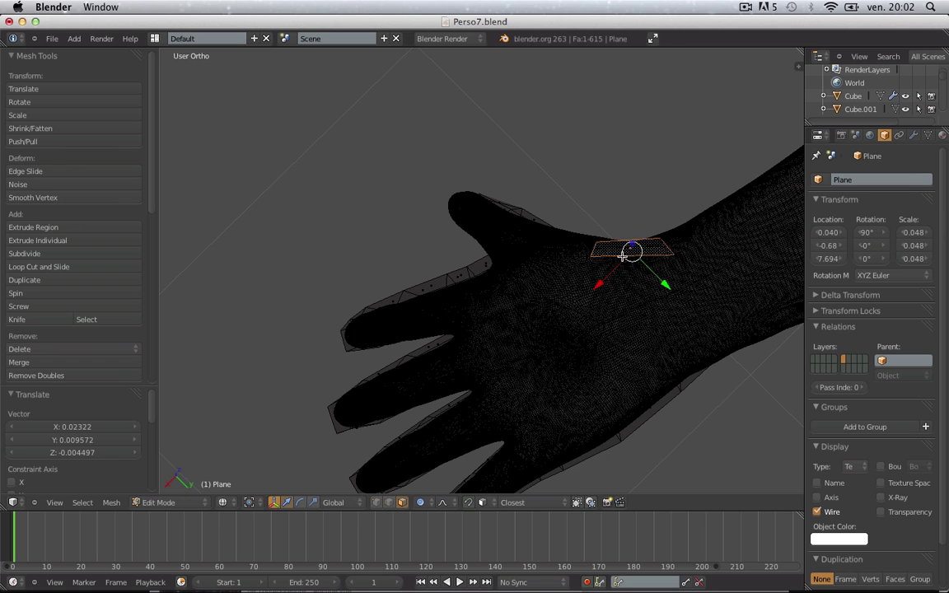
{"action": "key", "text": "g"}
{"action": "left_click", "coordinate": [652, 253]}
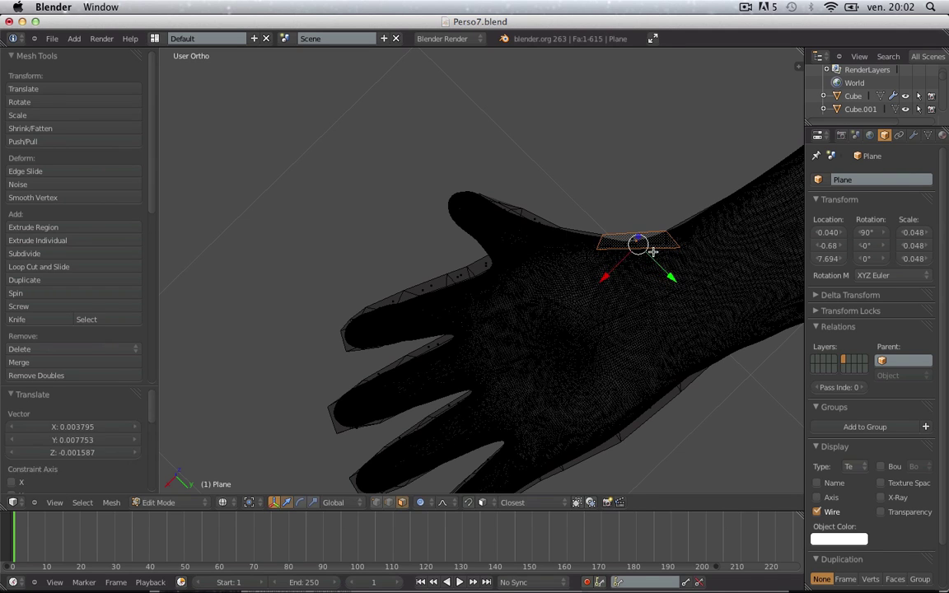
- Nudge the face along the index finger's thumb side slightly toward the sculpt and clear the selection
{"action": "right_click", "coordinate": [421, 289]}
{"action": "key", "text": "g"}
{"action": "left_click", "coordinate": [424, 294]}
{"action": "key", "text": "a"}
- Move the outer face on the thumb about 0.011 in X and -0.008 in Y and rotate it slightly
{"action": "scroll", "coordinate": [511, 231], "scroll_direction": "up", "scroll_amount": 2}
{"action": "right_click", "coordinate": [523, 183]}
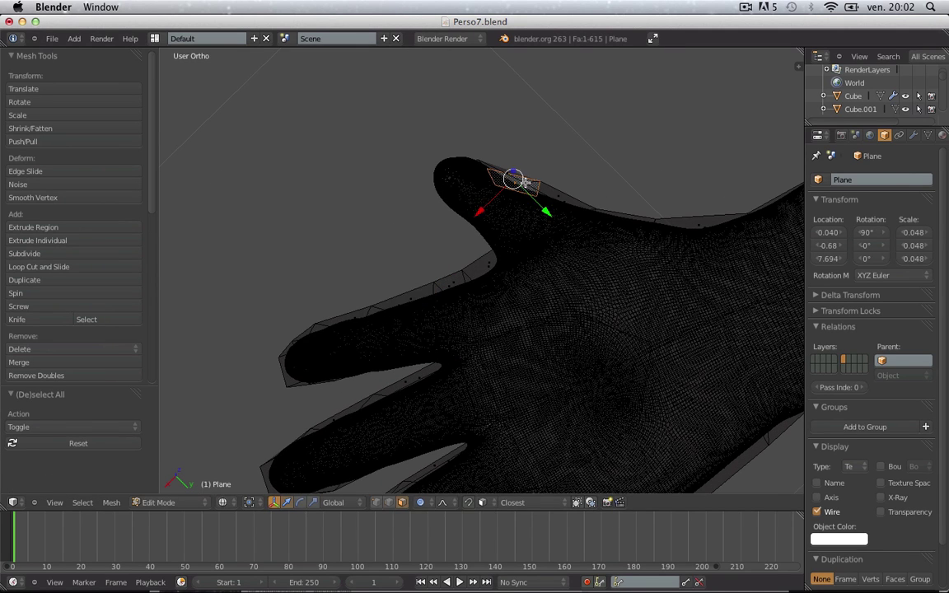
{"action": "key", "text": "g"}
{"action": "left_click", "coordinate": [512, 183]}
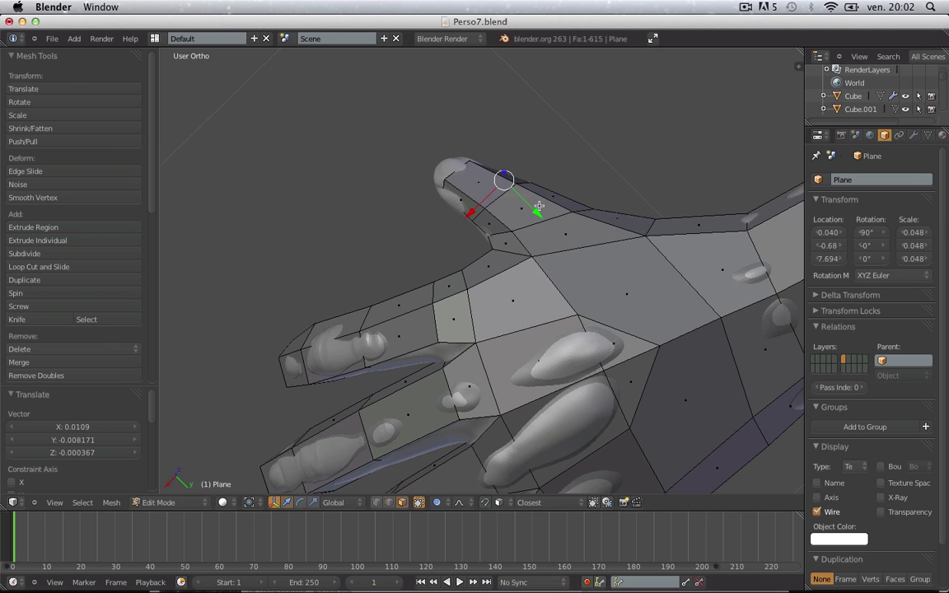
{"action": "key", "text": "r"}
{"action": "left_click", "coordinate": [538, 205]}
- Pull the thumb-tip face about 0.026 outward past the sculpted tip with proportional size 0.15 and leave mesh editing
{"action": "key", "text": "a"}
{"action": "key", "text": "z"}
{"action": "right_click", "coordinate": [451, 169]}
{"action": "key", "text": "g"}
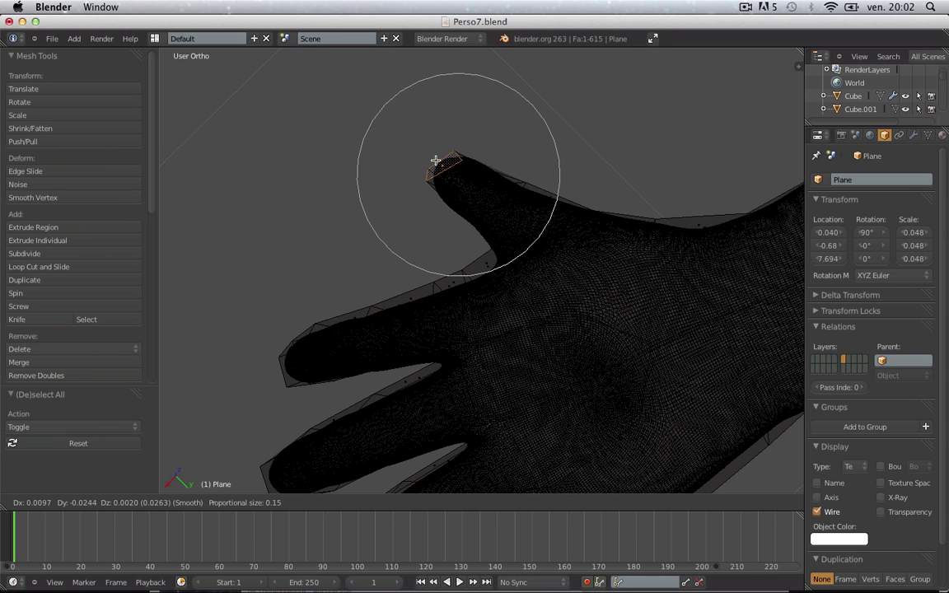
{"action": "left_click", "coordinate": [435, 160]}
{"action": "key", "text": "Tab"}
{"action": "key", "text": "z"}
{"action": "scroll", "coordinate": [460, 248], "scroll_direction": "up", "scroll_amount": 4}
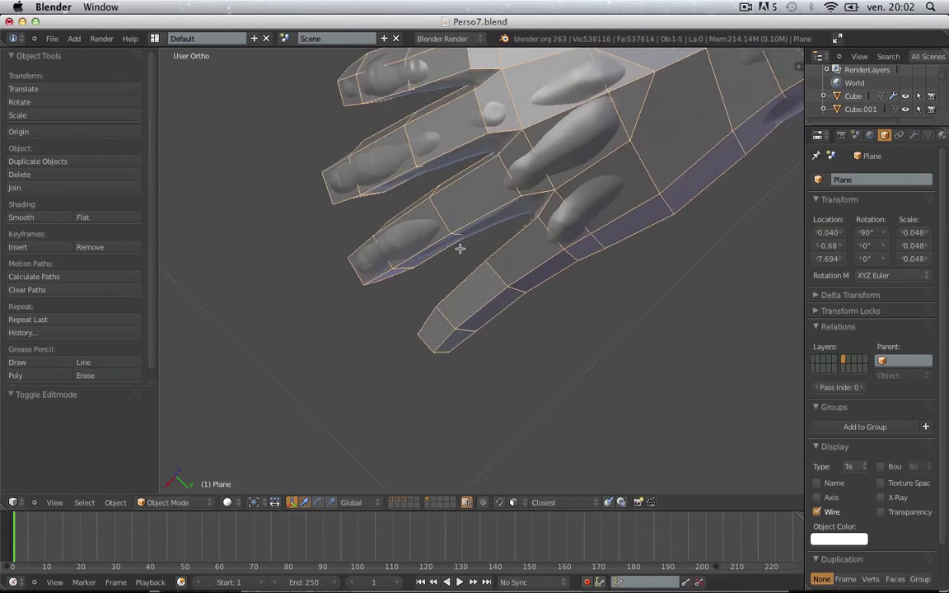
- Move the little finger's tip faces about -0.033 in X, 0.004 in Y and 0.004 in Z with proportional size 0.15
{"action": "key", "text": "Tab"}
{"action": "key", "text": "a"}
{"action": "left_click_drag", "start_coordinate": [430, 340], "coordinate": [439, 346]}
{"action": "key", "text": "g"}
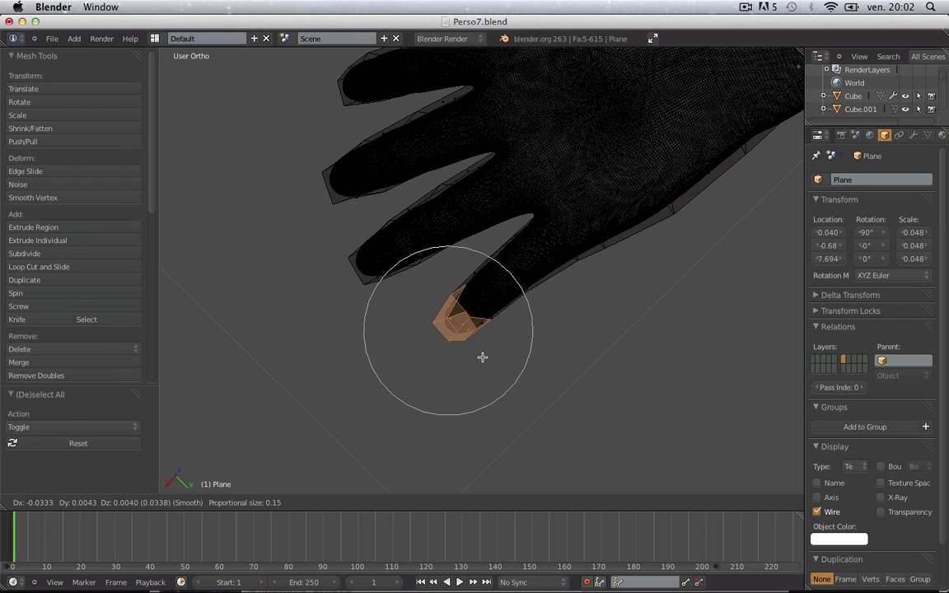
{"action": "left_click", "coordinate": [482, 358]}
{"action": "key", "text": "Tab"}
{"action": "key", "text": "z"}
- Add two edge loops around the little finger's middle joint, one close to each side of the existing loop
{"action": "scroll", "coordinate": [481, 361], "scroll_direction": "down", "scroll_amount": 6}
{"action": "mouse_move", "coordinate": [481, 361]}
{"action": "middle_mouse_down"}
{"action": "mouse_move", "coordinate": [508, 303]}
{"action": "mouse_move", "coordinate": [380, 229]}
{"action": "mouse_move", "coordinate": [301, 206]}
{"action": "mouse_move", "coordinate": [524, 314]}
{"action": "middle_mouse_up"}
{"action": "scroll", "coordinate": [528, 318], "scroll_direction": "up", "scroll_amount": 5}
{"action": "key", "text": "Tab"}
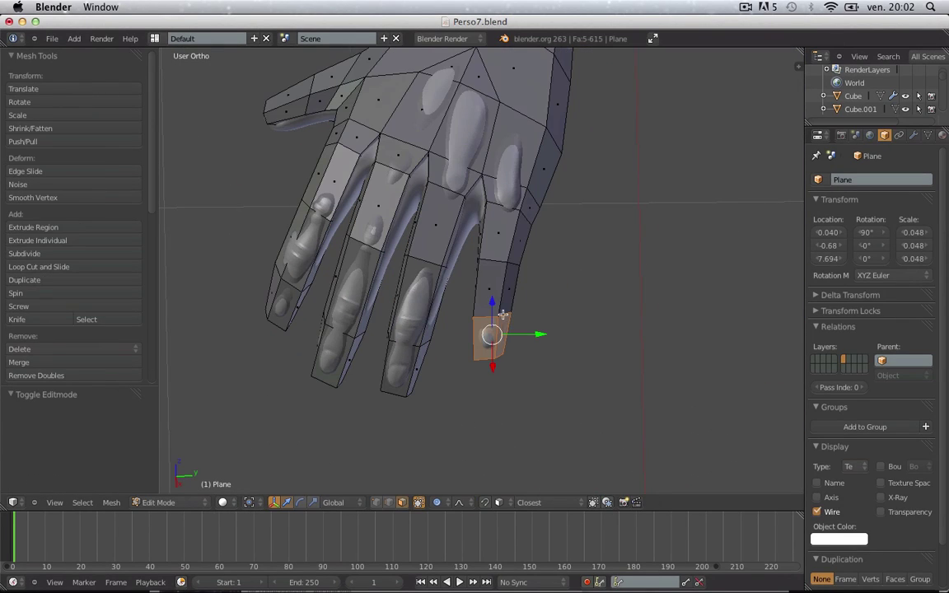
{"action": "left_click", "coordinate": [478, 284]}
{"action": "key", "text": "a"}
{"action": "key", "text": "ctrl+r"}
{"action": "left_click", "coordinate": [494, 274]}
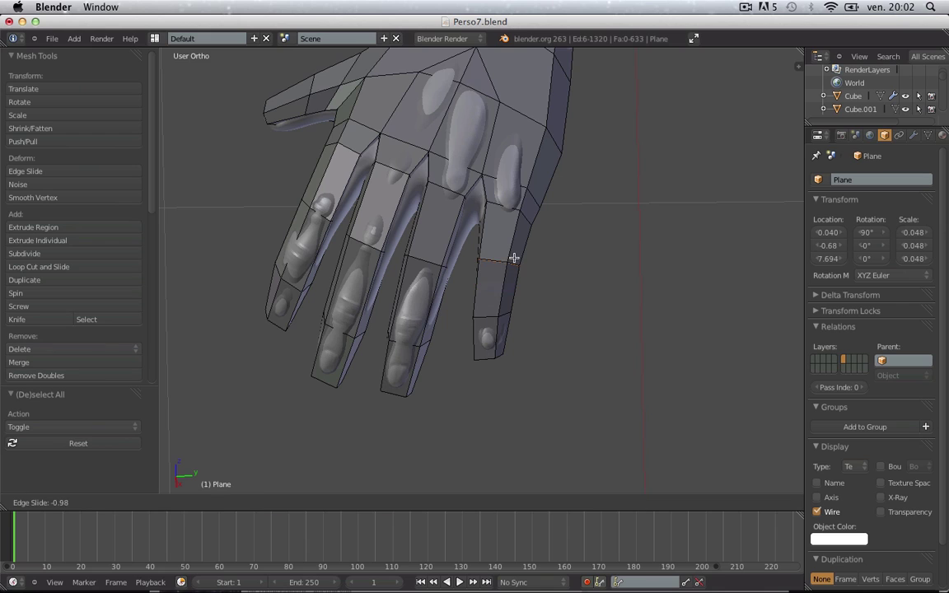
{"action": "left_click", "coordinate": [514, 266]}
{"action": "key", "text": "ctrl+r"}
{"action": "left_click", "coordinate": [515, 250]}
{"action": "left_click", "coordinate": [512, 265]}
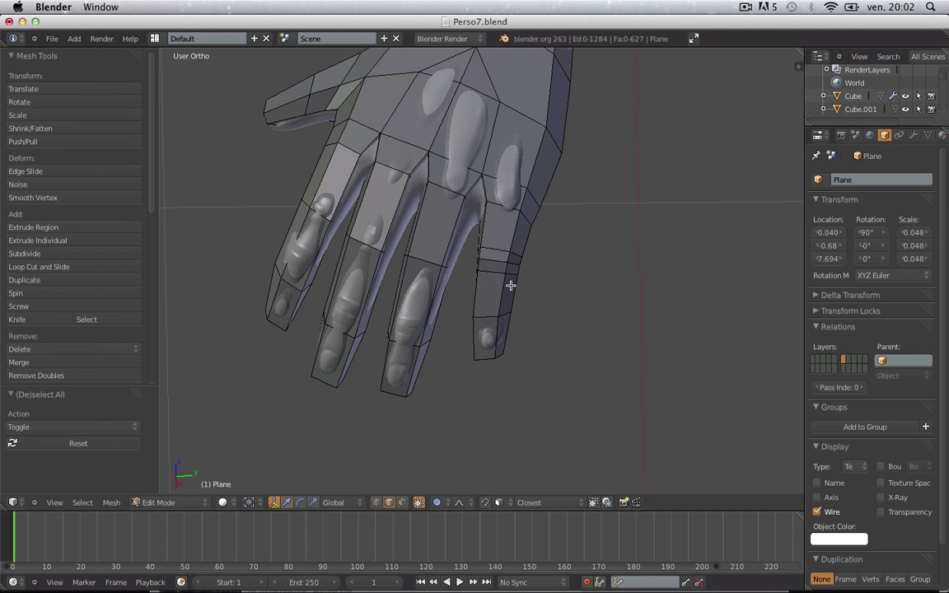
- Add an edge loop close to each side of the little finger's end joint
{"action": "key", "text": "ctrl+r"}
{"action": "left_click", "coordinate": [510, 295]}
{"action": "left_click", "coordinate": [510, 295]}
{"action": "left_click", "coordinate": [505, 323]}
{"action": "key", "text": "ctrl+r"}
{"action": "left_click", "coordinate": [502, 326]}
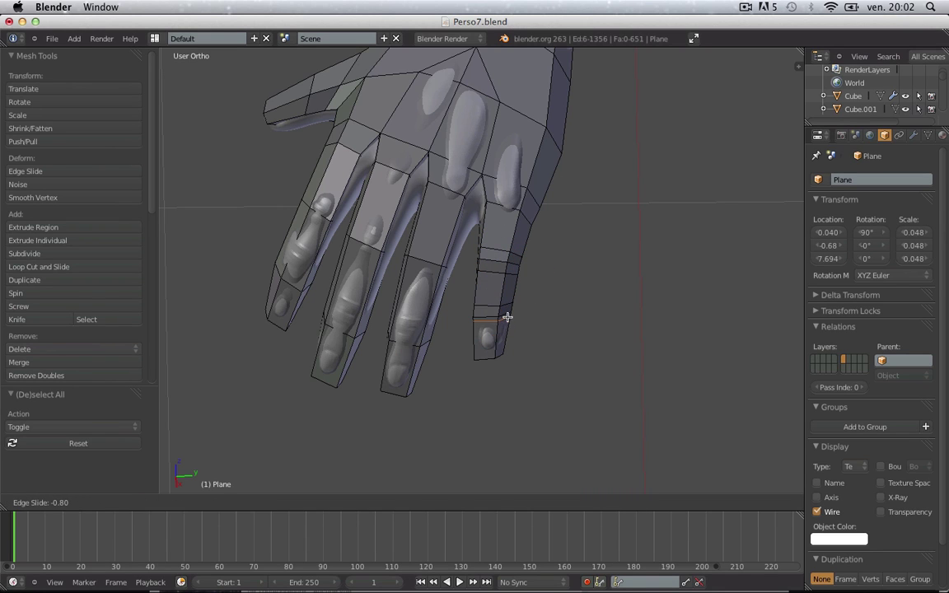
{"action": "left_click", "coordinate": [509, 320]}
- Add an edge loop close to each side of the ring finger's end joint
{"action": "key", "text": "ctrl+r"}
{"action": "left_click", "coordinate": [412, 349]}
{"action": "key", "text": "ctrl+r"}
{"action": "left_click", "coordinate": [420, 340]}
- Add an edge loop above and below the ring finger's middle joint and clear the selection
{"action": "key", "text": "ctrl+r"}
{"action": "left_click", "coordinate": [421, 257]}
{"action": "left_click", "coordinate": [436, 252]}
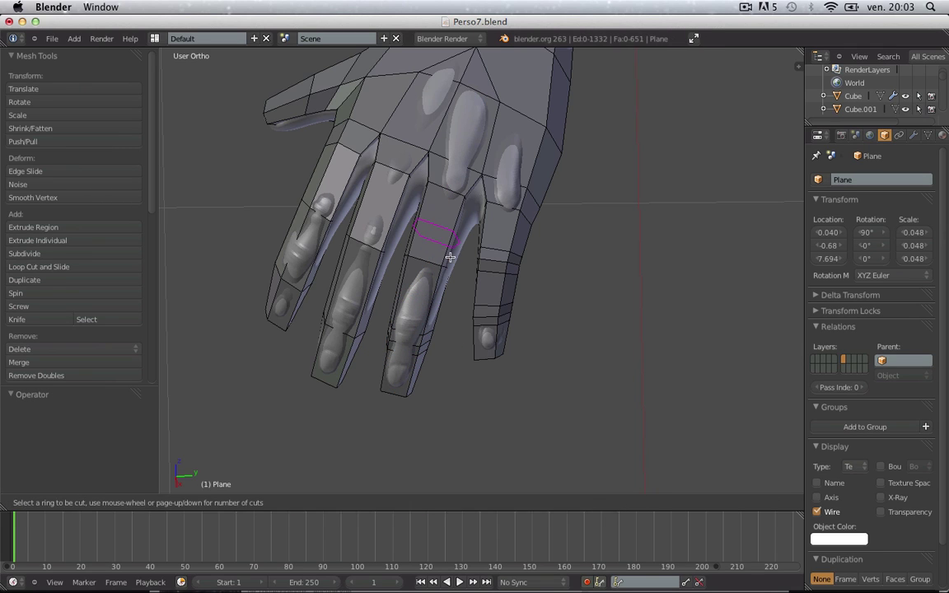
{"action": "left_click", "coordinate": [449, 274]}
{"action": "key", "text": "a"}
{"action": "key", "text": "ctrl+r"}
{"action": "left_click", "coordinate": [446, 281]}
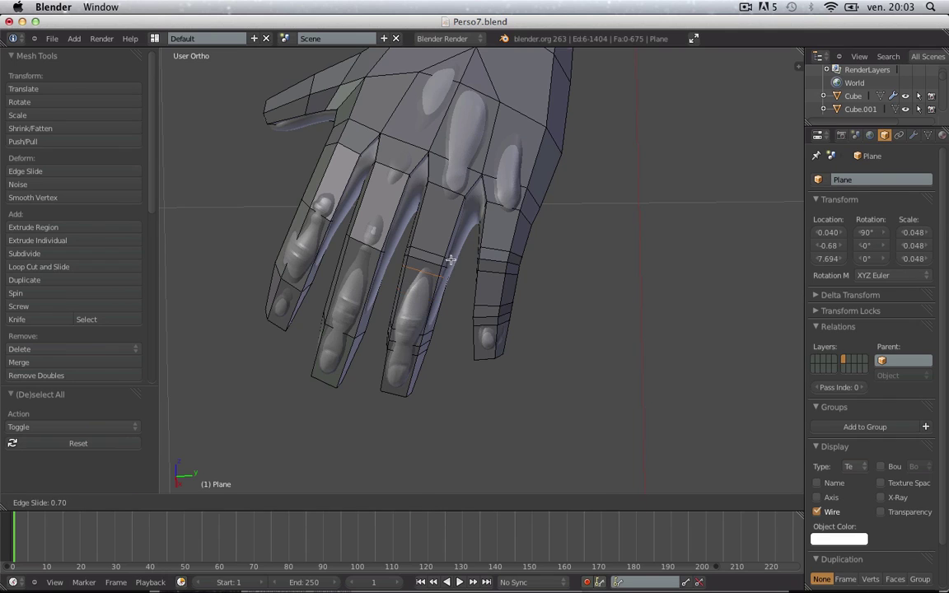
{"action": "left_click", "coordinate": [451, 259]}
{"action": "key", "text": "a"}
- Add an edge loop close to each side of the middle finger's end joint
{"action": "middle_click_drag", "start_coordinate": [362, 313], "coordinate": [497, 269], "text": "shift"}
{"action": "scroll", "coordinate": [498, 270], "scroll_direction": "up", "scroll_amount": 2}
{"action": "scroll", "coordinate": [497, 269], "scroll_direction": "up", "scroll_amount": 3}
{"action": "key", "text": "ctrl+r"}
{"action": "left_click", "coordinate": [511, 282]}
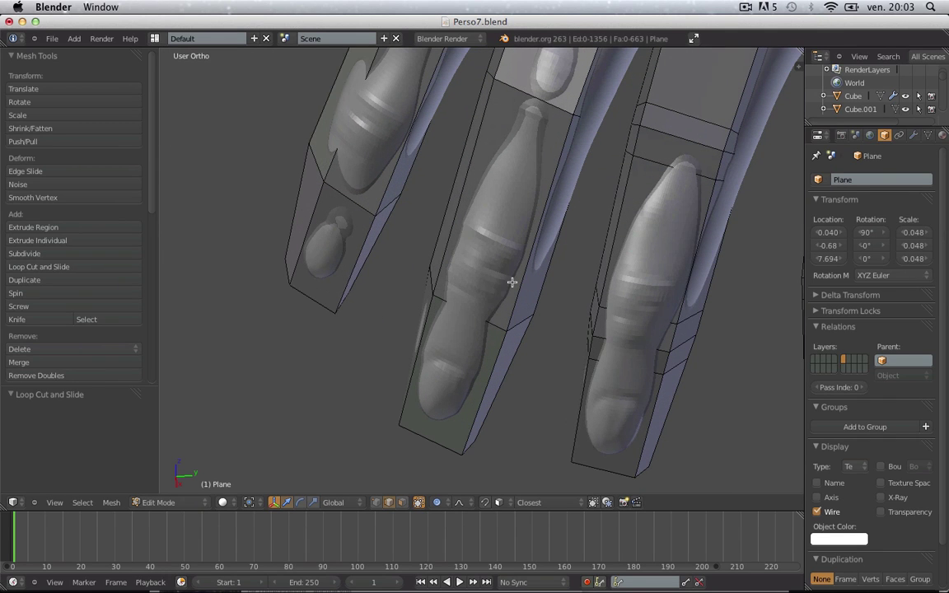
{"action": "key", "text": "ctrl+r"}
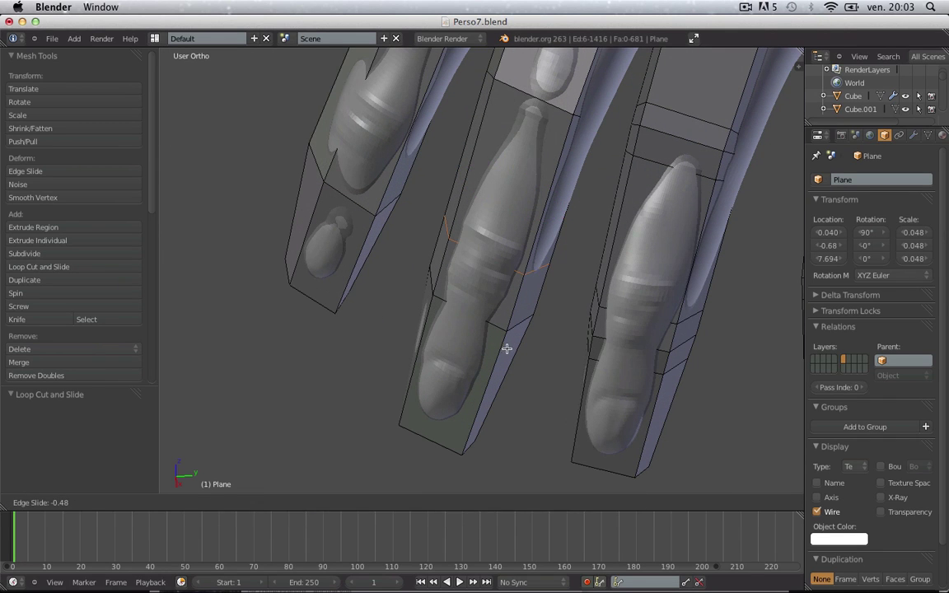
{"action": "left_click", "coordinate": [504, 377]}
{"action": "key", "text": "a"}
{"action": "key", "text": "ctrl+r"}
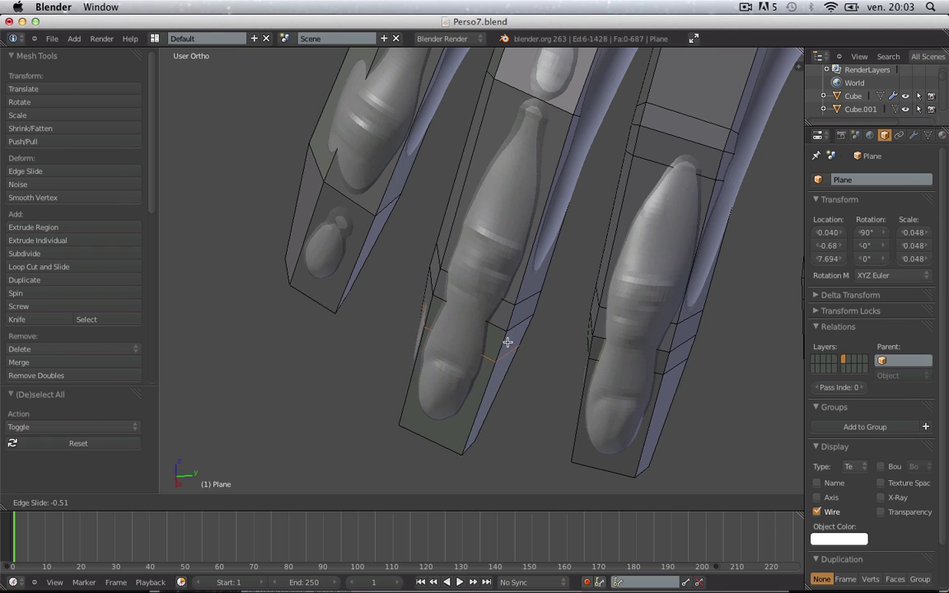
{"action": "left_click", "coordinate": [509, 336]}
{"action": "key", "text": "a"}
- Add supporting edge loops close to both sides of the middle finger's middle joint
{"action": "scroll", "coordinate": [532, 197], "scroll_direction": "down", "scroll_amount": 2}
{"action": "middle_click_drag", "start_coordinate": [533, 195], "coordinate": [509, 284], "text": "shift"}
{"action": "scroll", "coordinate": [510, 251], "scroll_direction": "up", "scroll_amount": 3}
{"action": "key", "text": "ctrl+r"}
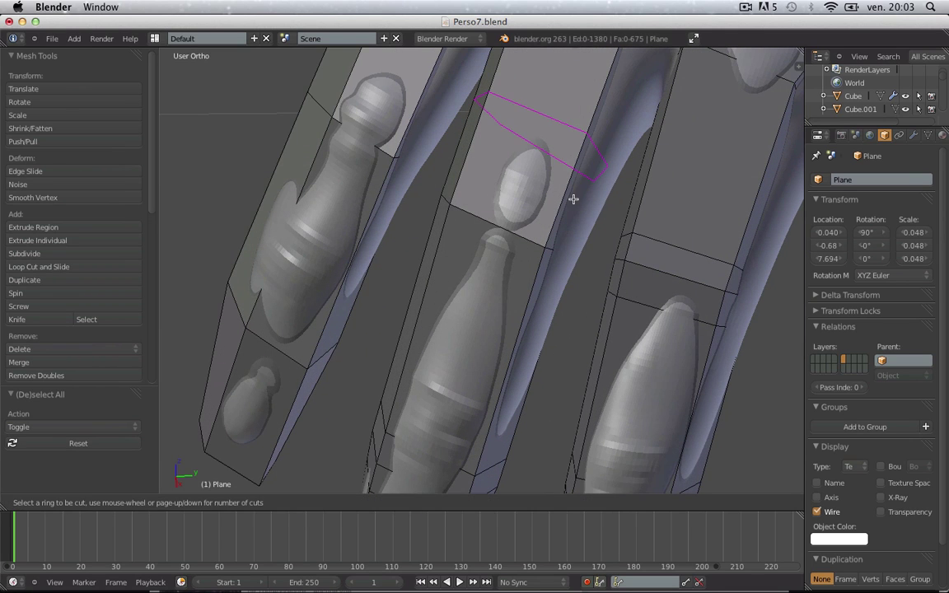
{"action": "left_click", "coordinate": [573, 198]}
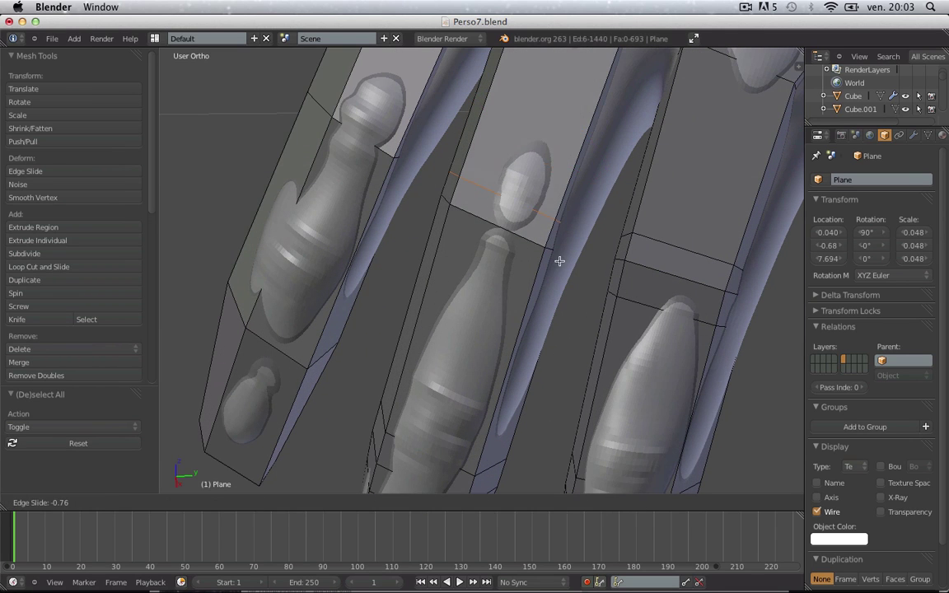
{"action": "left_click", "coordinate": [574, 194]}
- Add an edge loop close to each side of the index finger's end joint
{"action": "scroll", "coordinate": [574, 194], "scroll_direction": "down", "scroll_amount": 2}
{"action": "key", "text": "ctrl+r"}
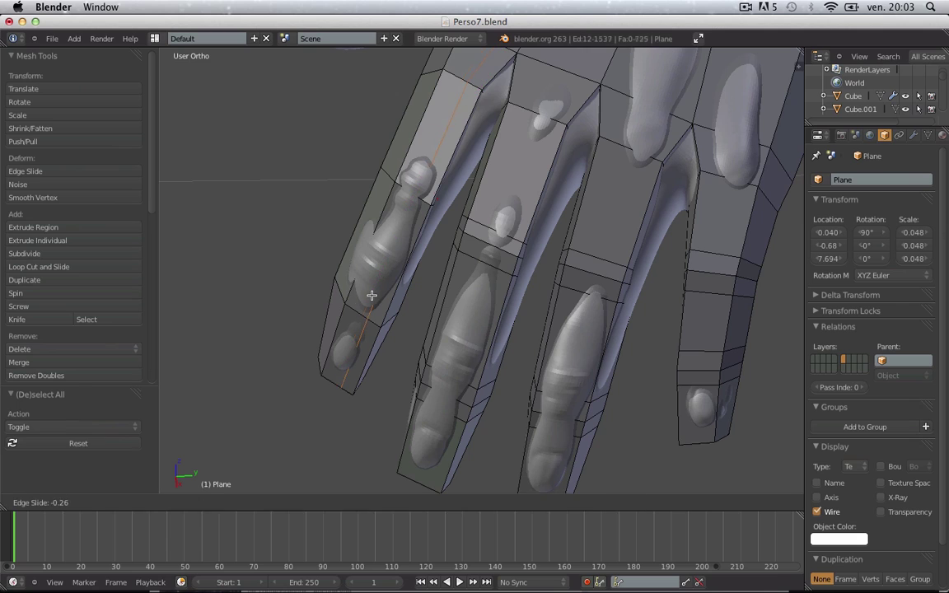
{"action": "left_click", "coordinate": [371, 294]}
{"action": "key", "text": "ctrl+r"}
{"action": "left_click", "coordinate": [380, 344]}
{"action": "key", "text": "a"}
{"action": "key", "text": "ctrl+r"}
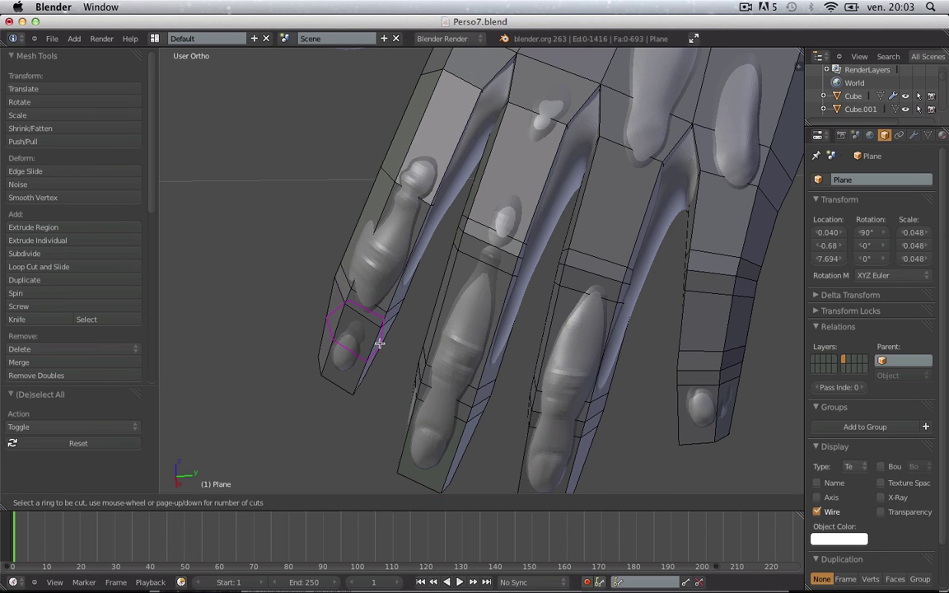
{"action": "left_click", "coordinate": [380, 343]}
{"action": "left_click", "coordinate": [388, 320]}
{"action": "key", "text": "a"}
- Add an edge loop above and below the index finger's middle joint and clear the selection
{"action": "key", "text": "ctrl+r"}
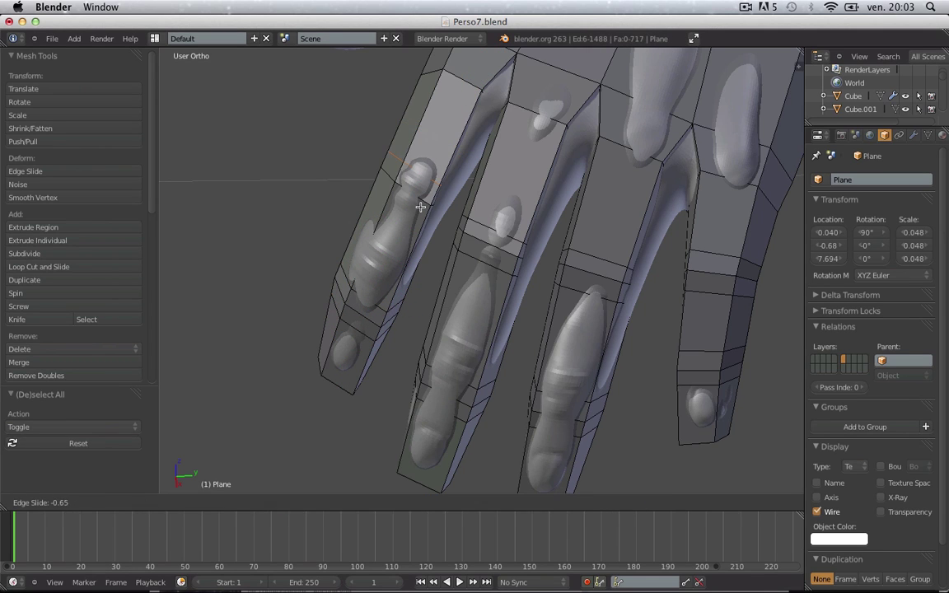
{"action": "left_click", "coordinate": [419, 212]}
{"action": "key", "text": "a"}
{"action": "key", "text": "ctrl+r"}
{"action": "left_click", "coordinate": [430, 203]}
{"action": "left_click", "coordinate": [436, 187]}
{"action": "key", "text": "a"}
{"action": "scroll", "coordinate": [453, 199], "scroll_direction": "down", "scroll_amount": 6}
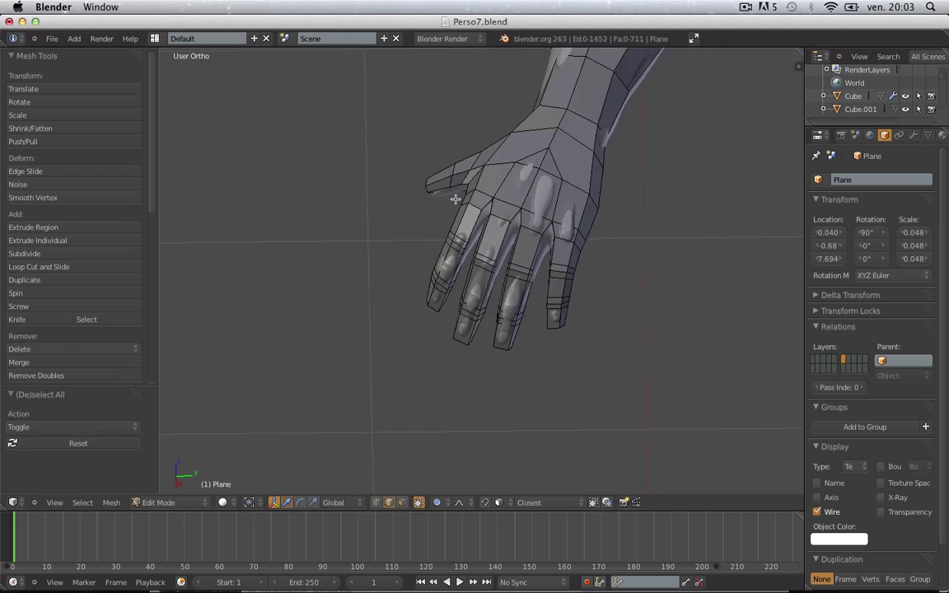
- Switch to face selection and pull the back face of the little fingertip slightly over the sculpt with proportional size 0.06
{"action": "middle_click_drag", "start_coordinate": [453, 199], "coordinate": [391, 193]}
{"action": "scroll", "coordinate": [451, 249], "scroll_direction": "up", "scroll_amount": 2}
{"action": "middle_click_drag", "start_coordinate": [454, 299], "coordinate": [591, 190]}
{"action": "scroll", "coordinate": [494, 264], "scroll_direction": "up", "scroll_amount": 4}
{"action": "key", "text": "ctrl+Tab"}
{"action": "left_click", "coordinate": [500, 282]}
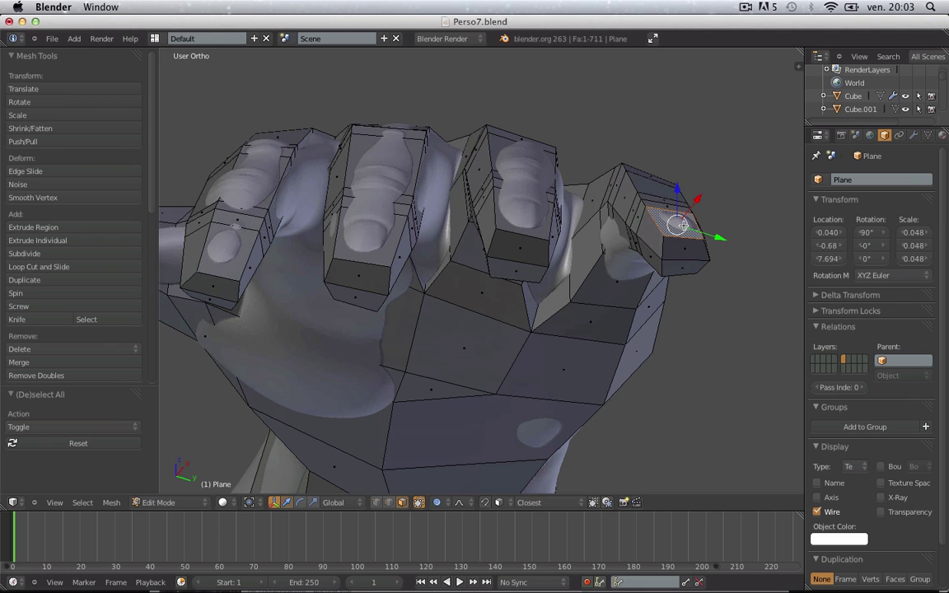
{"action": "left_click_drag", "start_coordinate": [682, 224], "coordinate": [686, 216]}
{"action": "key", "text": "ctrl+z"}
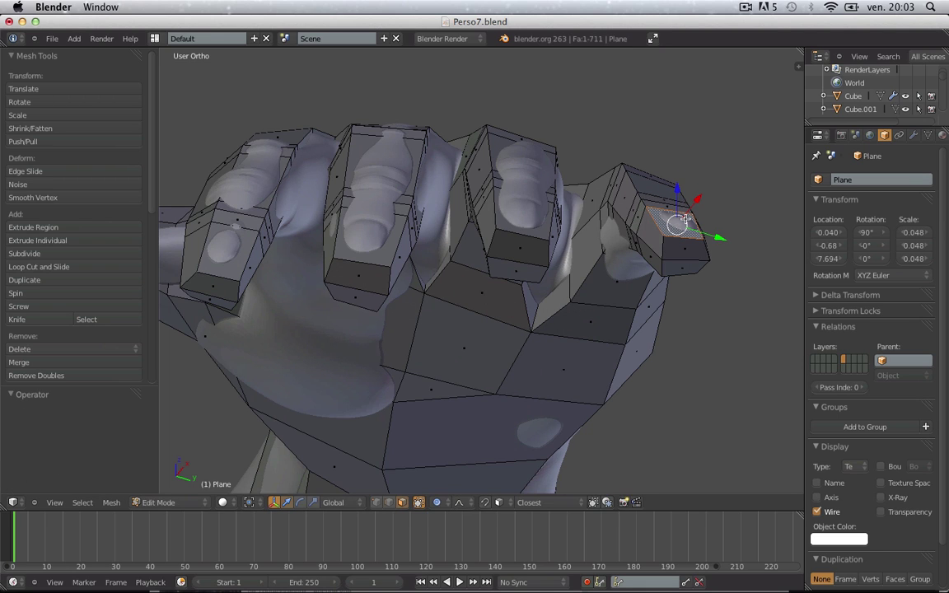
{"action": "key", "text": "g"}
{"action": "scroll", "coordinate": [687, 220], "scroll_direction": "up", "scroll_amount": 3}
{"action": "left_click", "coordinate": [687, 220]}
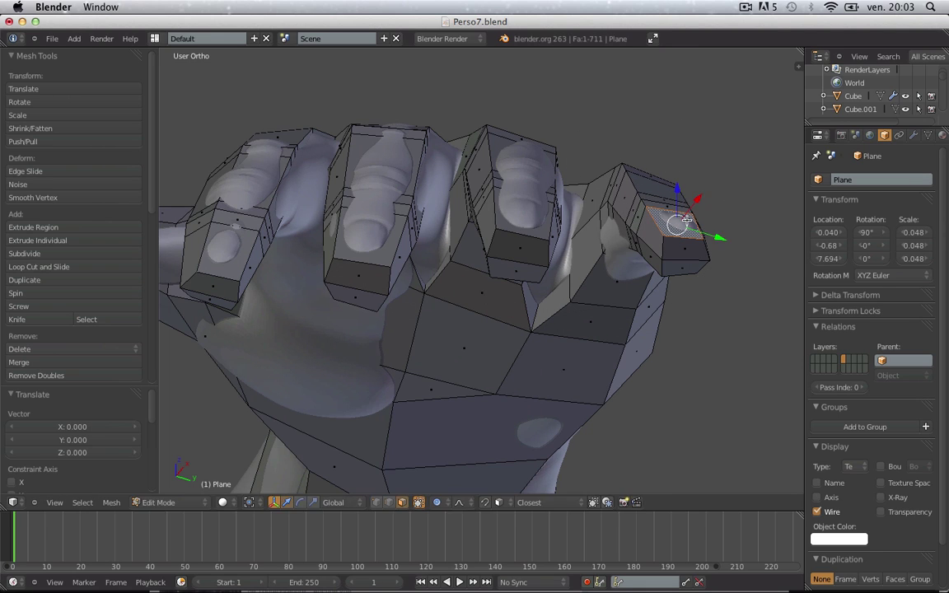
{"action": "key", "text": "g"}
{"action": "right_click", "coordinate": [688, 215]}
{"action": "key", "text": "a"}
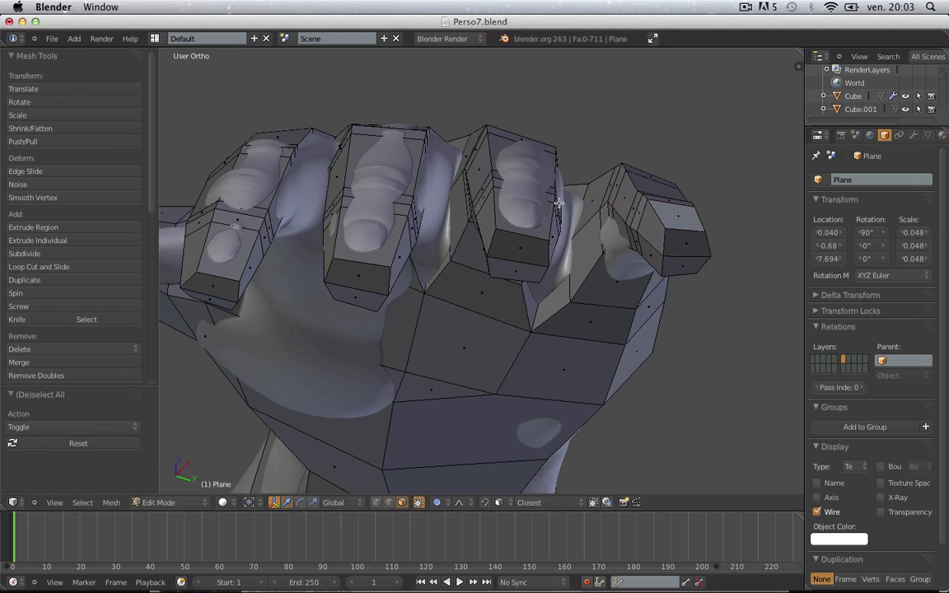
- Raise the ring finger's back faces over the sculpt, moving the middle segment's face about 0.007 in X and 0.008 in Z
{"action": "right_click", "coordinate": [532, 204]}
{"action": "key", "text": "g"}
{"action": "left_click", "coordinate": [533, 153]}
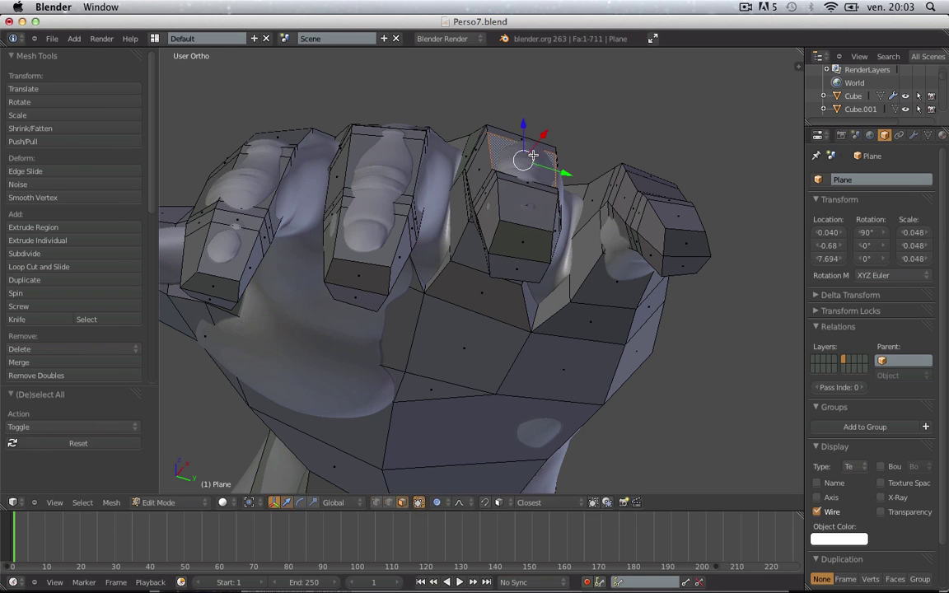
{"action": "key", "text": "g"}
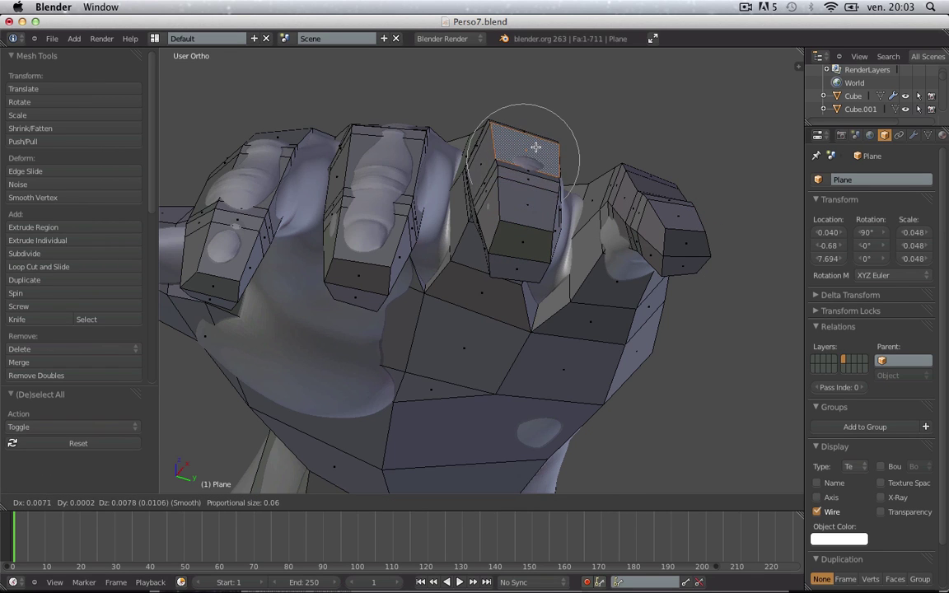
{"action": "left_click", "coordinate": [535, 149]}
{"action": "key", "text": "a"}
- Raise the back faces on the middle finger's end and middle segments until they cover the sculpt
{"action": "scroll", "coordinate": [425, 205], "scroll_direction": "down", "scroll_amount": 1}
{"action": "right_click", "coordinate": [445, 239]}
{"action": "key", "text": "r"}
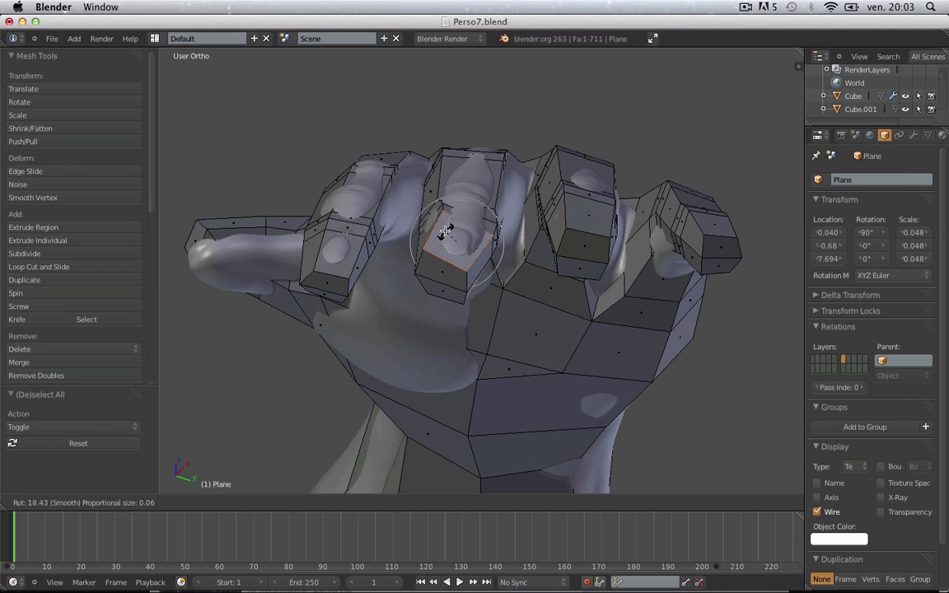
{"action": "left_click", "coordinate": [447, 233]}
{"action": "key", "text": "g"}
{"action": "left_click", "coordinate": [490, 227]}
{"action": "key", "text": "a"}
{"action": "right_click", "coordinate": [482, 189]}
{"action": "key", "text": "g"}
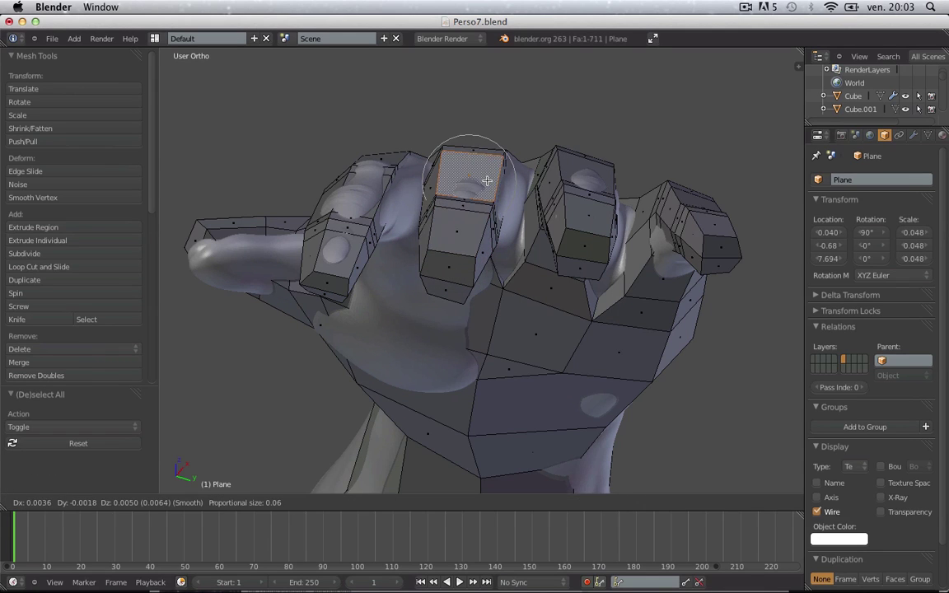
{"action": "left_click", "coordinate": [486, 176]}
{"action": "key", "text": "a"}
- Move the back face of the index finger's middle segment about 0.009 in X, -0.004 in Y and 0.006 in Z
{"action": "key", "text": "a"}
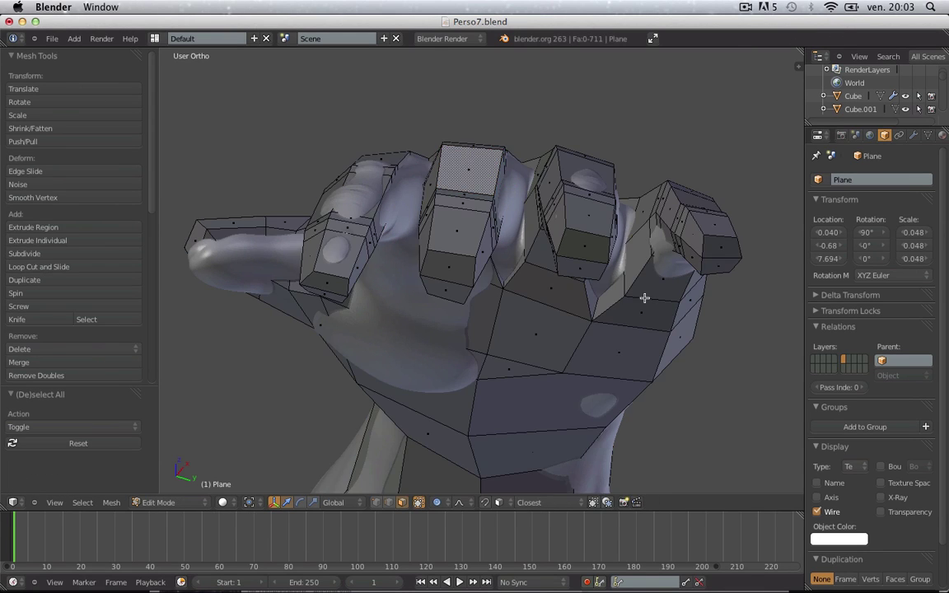
{"action": "key", "text": "z"}
{"action": "mouse_move", "coordinate": [635, 248]}
{"action": "middle_mouse_down"}
{"action": "mouse_move", "coordinate": [501, 264]}
{"action": "mouse_move", "coordinate": [512, 297]}
{"action": "mouse_move", "coordinate": [555, 314]}
{"action": "mouse_move", "coordinate": [637, 327]}
{"action": "mouse_move", "coordinate": [655, 293]}
{"action": "middle_mouse_up"}
{"action": "key", "text": "z"}
{"action": "right_click", "coordinate": [366, 192]}
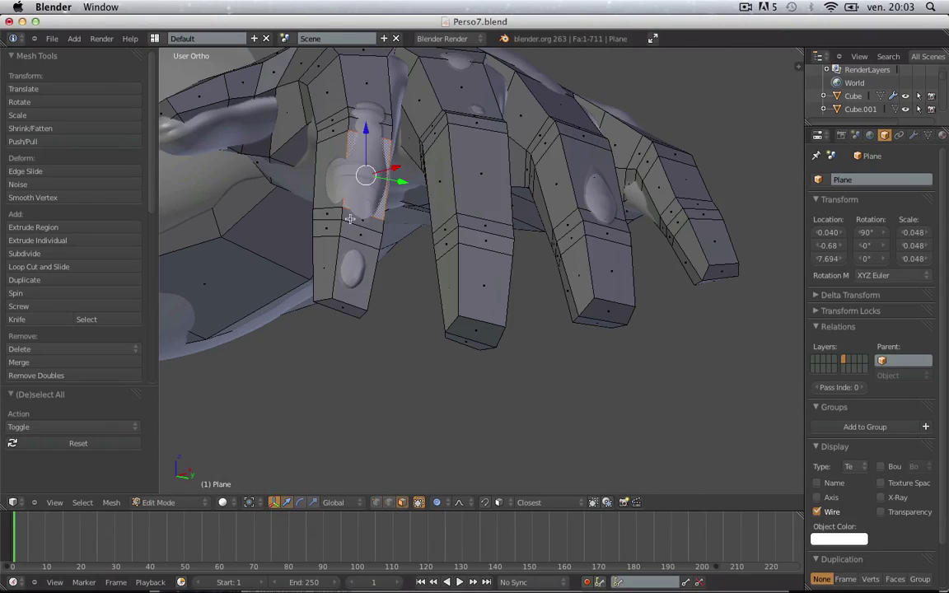
{"action": "mouse_move", "coordinate": [351, 218]}
{"action": "middle_mouse_down"}
{"action": "mouse_move", "coordinate": [472, 249]}
{"action": "mouse_move", "coordinate": [494, 238]}
{"action": "middle_mouse_up"}
{"action": "key", "text": "g"}
{"action": "left_click", "coordinate": [512, 232]}
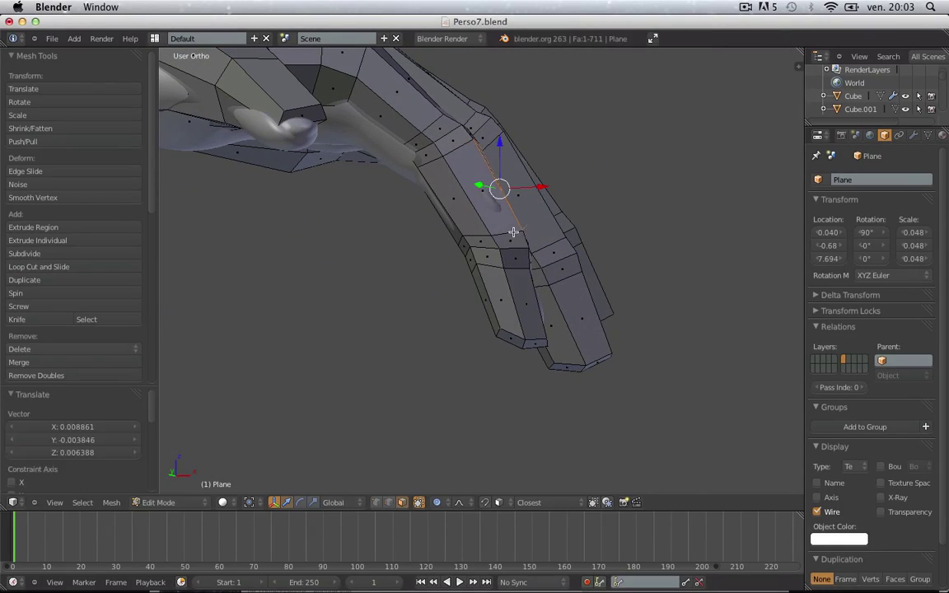
- Nudge the thumb-side face of the index finger's end segment outward to cover the sculpt
{"action": "middle_click_drag", "start_coordinate": [541, 295], "coordinate": [488, 329]}
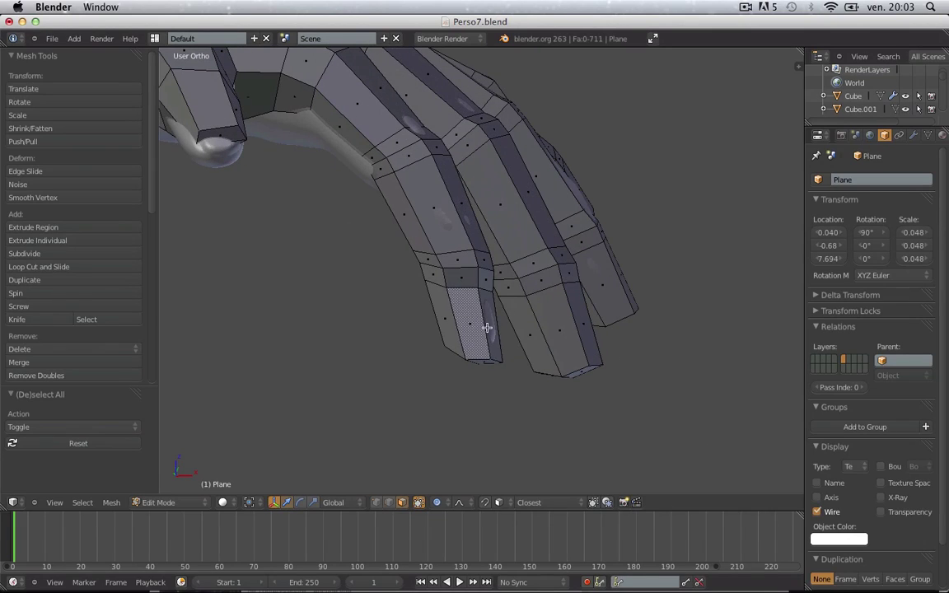
{"action": "key", "text": "g"}
{"action": "left_click", "coordinate": [497, 328]}
{"action": "key", "text": "a"}
- Shift the narrow back face of the index finger's middle segment slightly and clear the selection
{"action": "right_click", "coordinate": [487, 196]}
{"action": "right_click", "coordinate": [460, 195]}
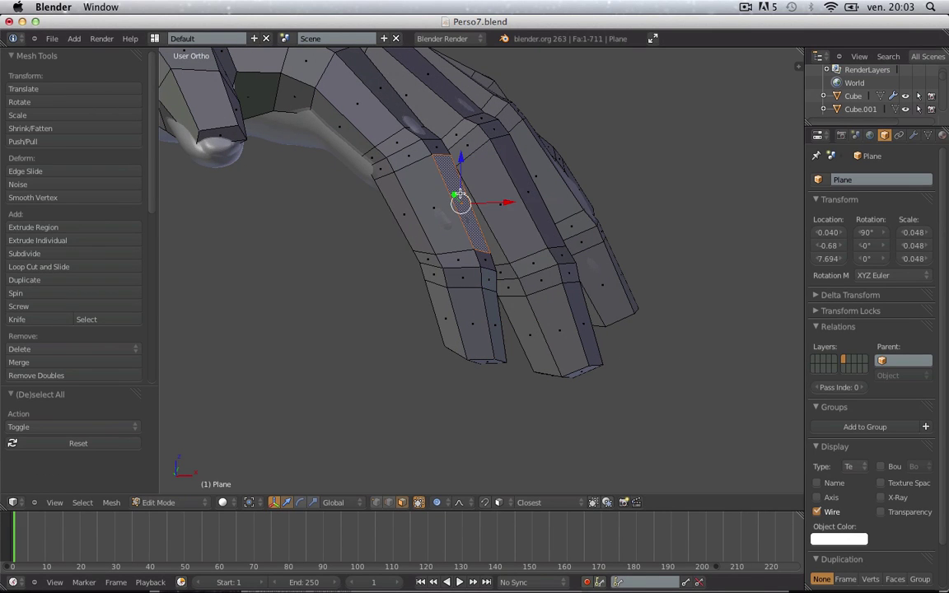
{"action": "key", "text": "g"}
{"action": "left_click", "coordinate": [457, 195]}
{"action": "key", "text": "a"}
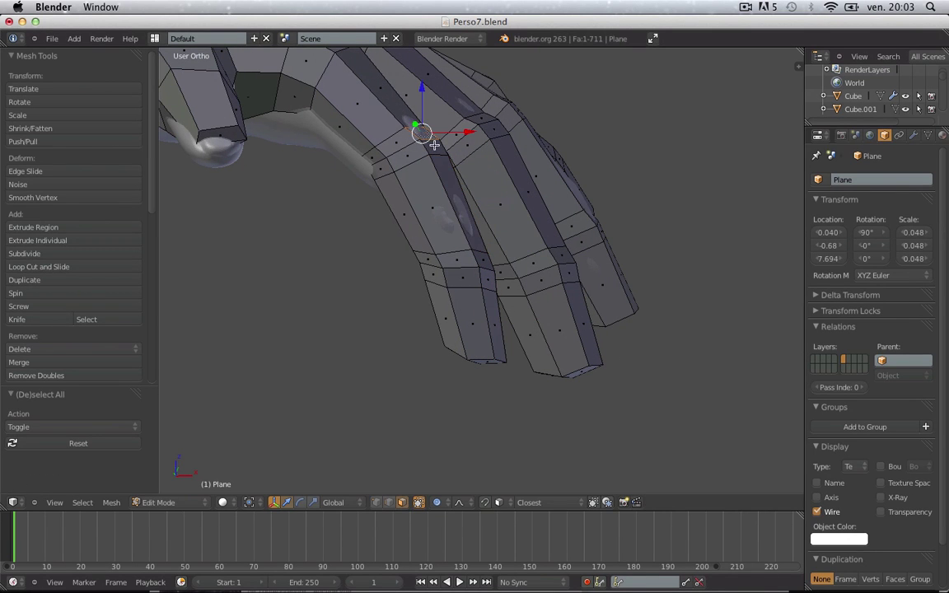
- Nudge the narrow back face near the index finger's middle joint and leave mesh editing
{"action": "key", "text": "g"}
{"action": "left_click", "coordinate": [431, 147]}
{"action": "key", "text": "Tab"}
{"action": "scroll", "coordinate": [441, 159], "scroll_direction": "down", "scroll_amount": 4}
{"action": "key", "text": "a"}
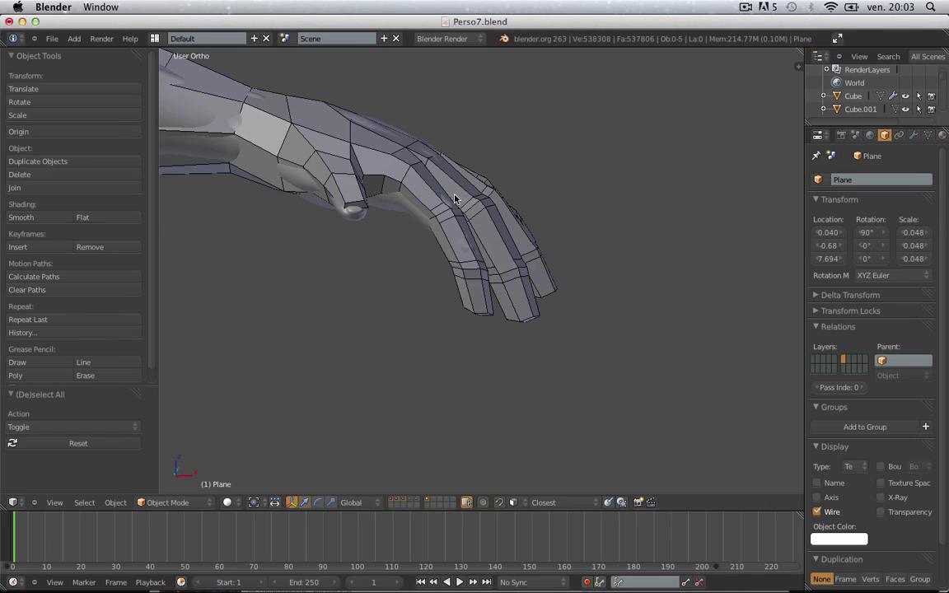
- Set the transform orientation to Normal and move the thumb's tip face about 0.043 outward along its normal
{"action": "key", "text": "Tab"}
{"action": "scroll", "coordinate": [455, 197], "scroll_direction": "up", "scroll_amount": 4}
{"action": "middle_click_drag", "start_coordinate": [358, 196], "coordinate": [305, 207]}
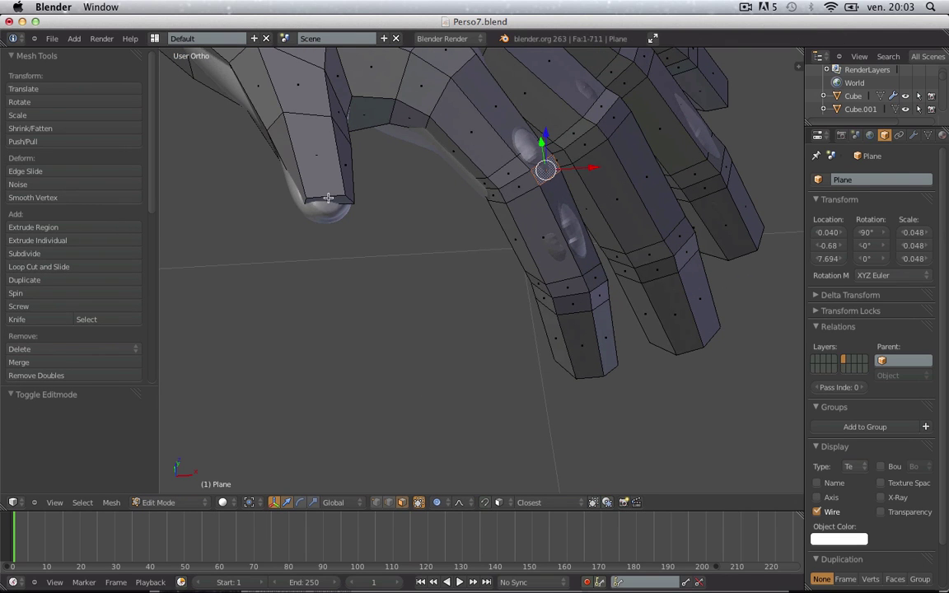
{"action": "right_click", "coordinate": [317, 150]}
{"action": "right_click", "coordinate": [328, 199]}
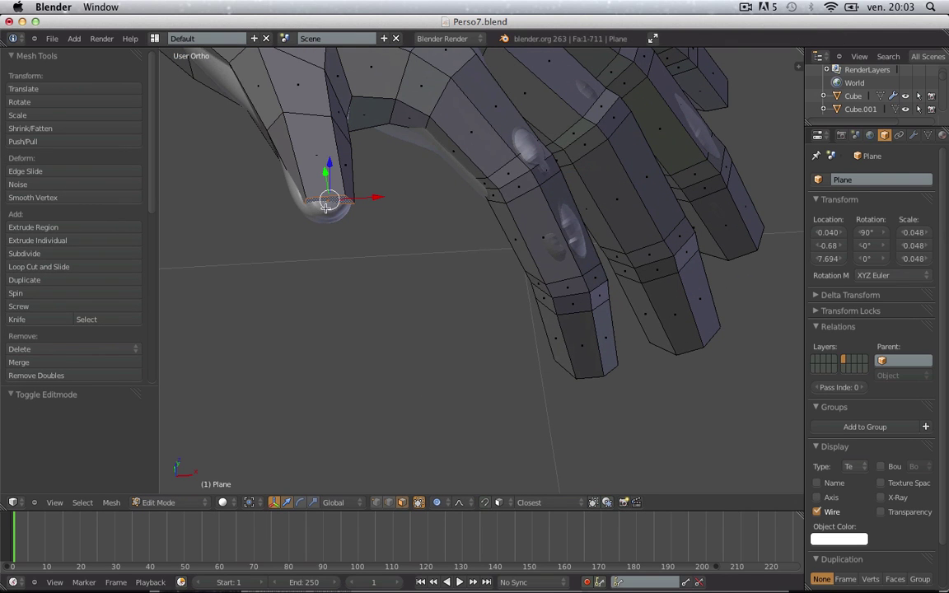
{"action": "left_click", "coordinate": [338, 502]}
{"action": "left_click", "coordinate": [350, 447]}
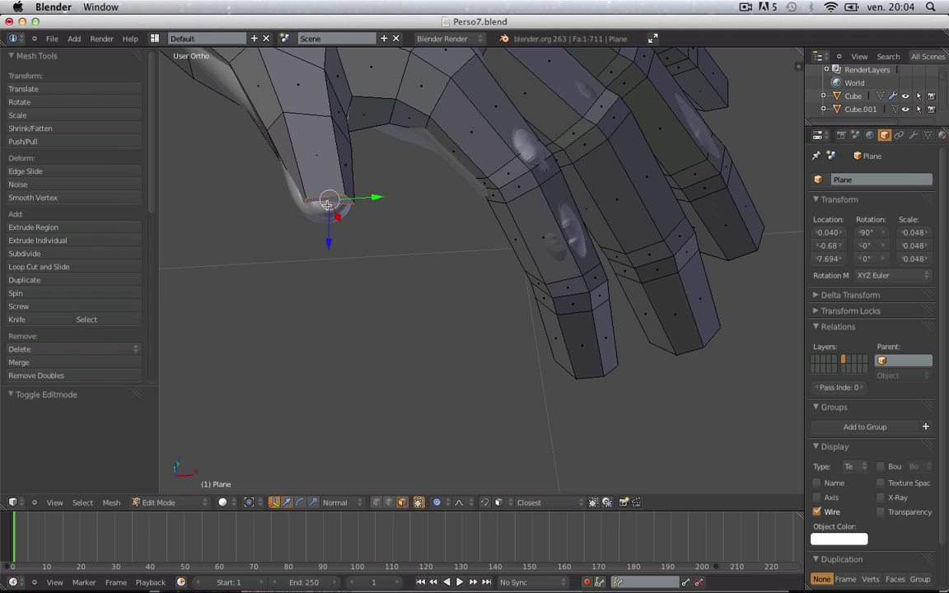
{"action": "key", "text": "g"}
{"action": "key", "text": "z"}
{"action": "key", "text": "z"}
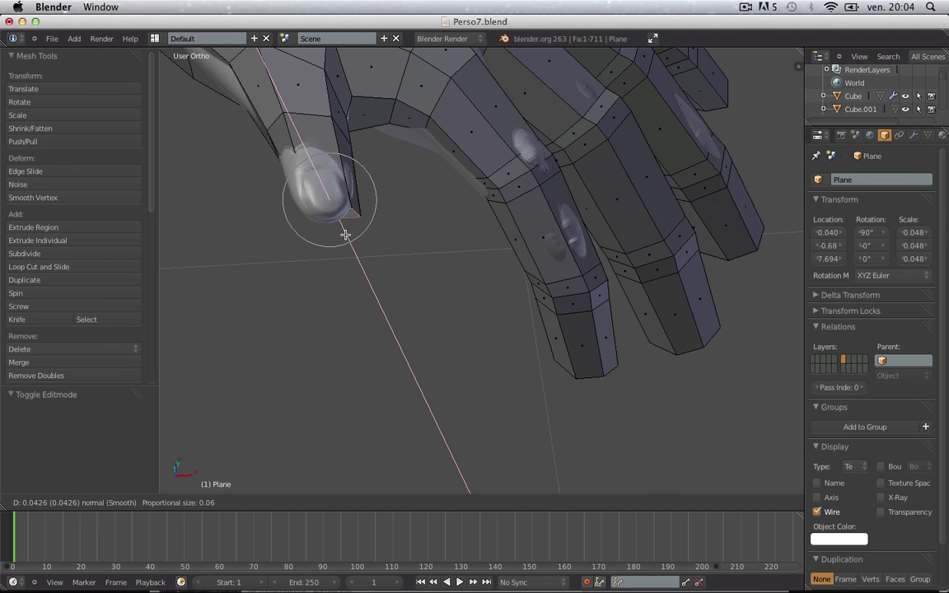
{"action": "left_click", "coordinate": [345, 235]}
- Extend the thumb's tip face a little further along its normal and lower it about 0.013 in Z
{"action": "middle_click_drag", "start_coordinate": [345, 235], "coordinate": [248, 270]}
{"action": "right_click", "coordinate": [247, 73]}
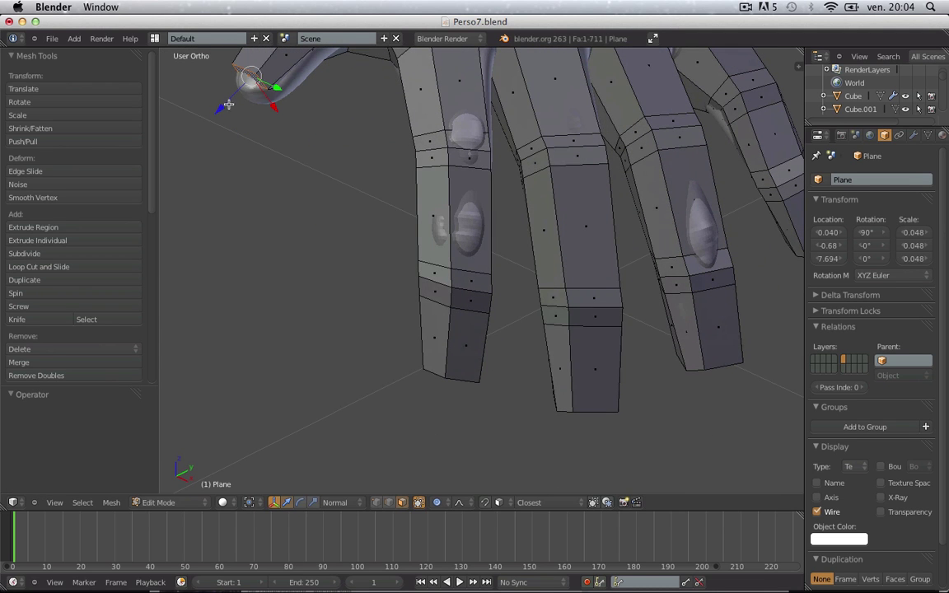
{"action": "left_click_drag", "start_coordinate": [229, 104], "coordinate": [218, 118]}
{"action": "middle_click_drag", "start_coordinate": [219, 118], "coordinate": [512, 233]}
{"action": "key", "text": "g"}
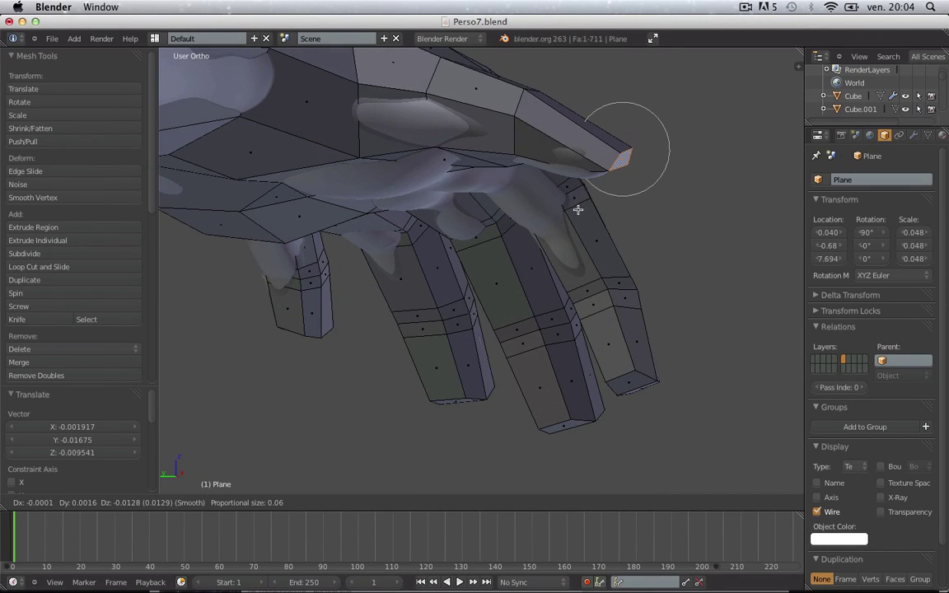
{"action": "left_click", "coordinate": [577, 209]}
- Shift the thumb's tip face about 0.004 along its normal-oriented Y axis, reposition it slightly and scale it by 1.16
{"action": "middle_click_drag", "start_coordinate": [578, 209], "coordinate": [462, 311]}
{"action": "key", "text": "g"}
{"action": "key", "text": "y"}
{"action": "key", "text": "y"}
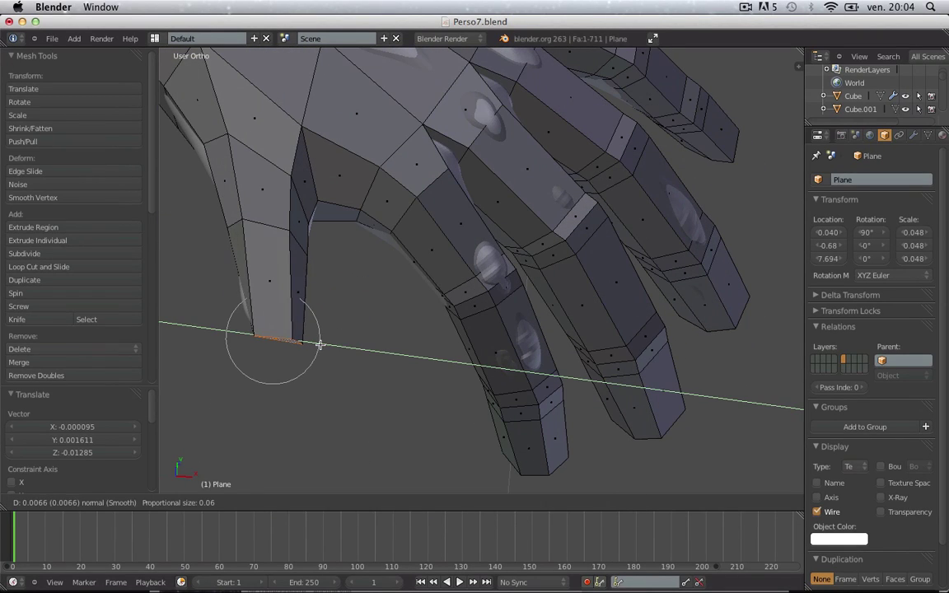
{"action": "left_click", "coordinate": [320, 343]}
{"action": "key", "text": "g"}
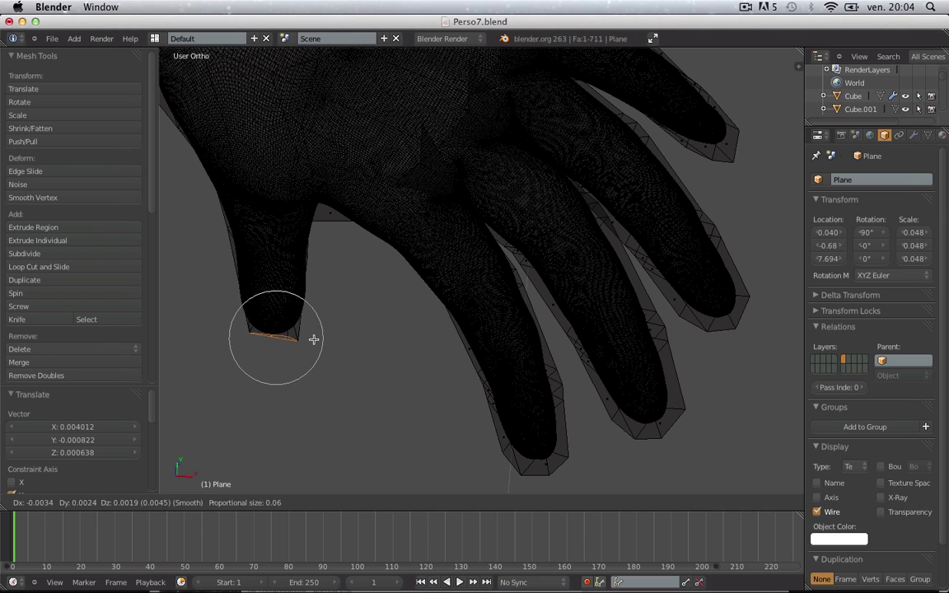
{"action": "key", "text": "s"}
{"action": "left_click", "coordinate": [314, 339]}
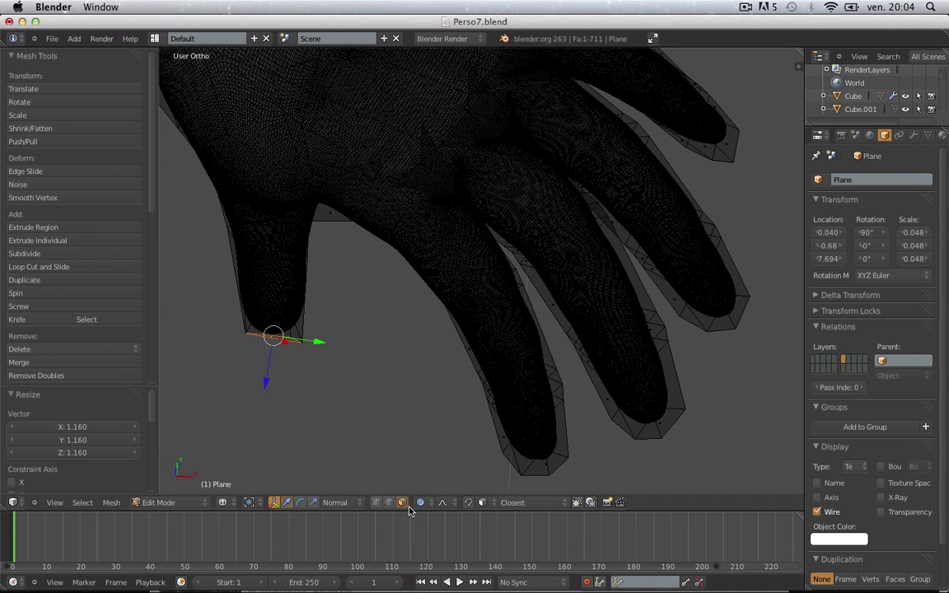
- Set the transform orientation back to Global, leave mesh editing and return to solid shading with nothing selected
{"action": "left_click", "coordinate": [334, 502]}
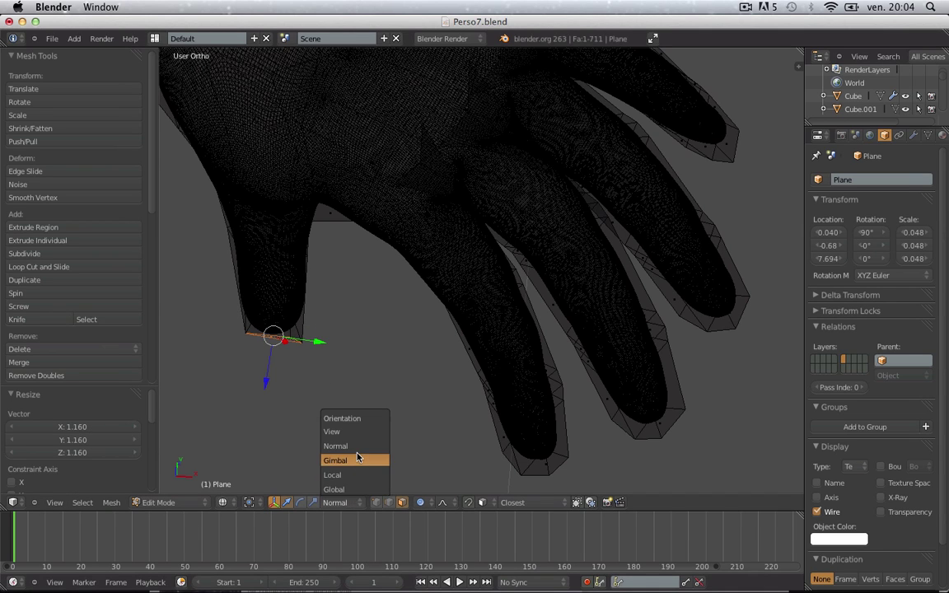
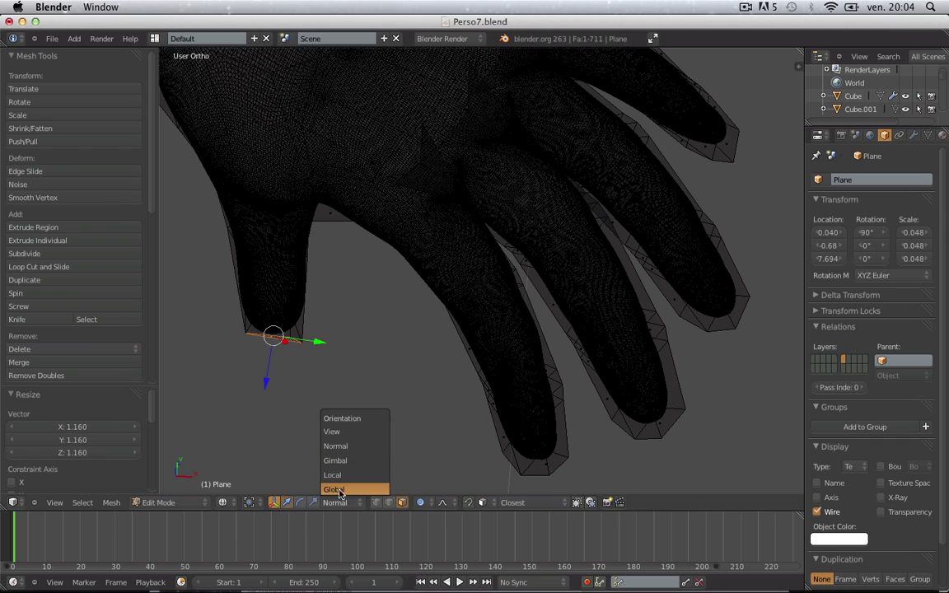
{"action": "left_click", "coordinate": [341, 491]}
{"action": "key", "text": "Tab"}
{"action": "key", "text": "z"}
{"action": "scroll", "coordinate": [366, 362], "scroll_direction": "down", "scroll_amount": 8}
{"action": "key", "text": "a"}
{"action": "key", "text": "a"}
{"action": "scroll", "coordinate": [433, 417], "scroll_direction": "down", "scroll_amount": 3}
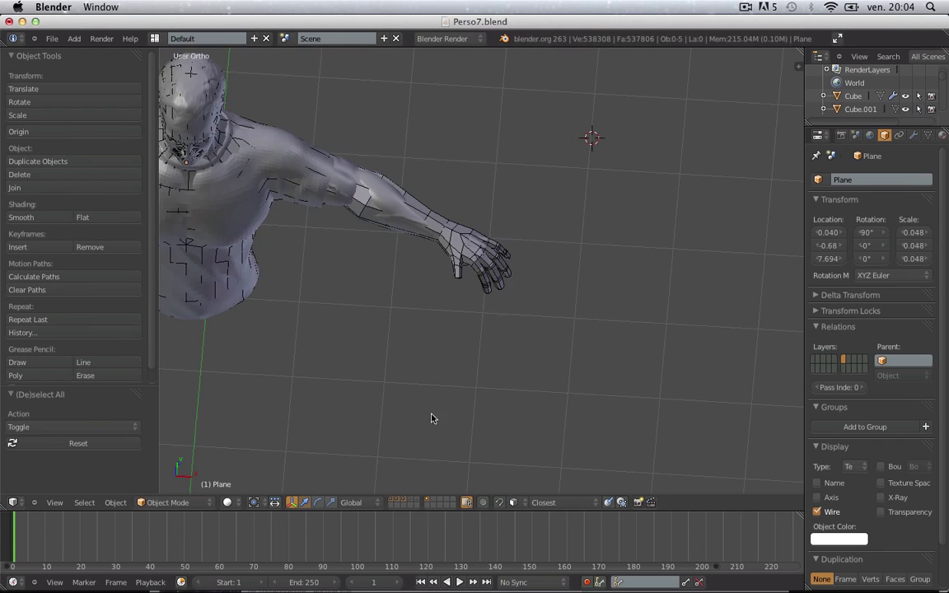
{"action": "mouse_move", "coordinate": [439, 419]}
{"action": "middle_mouse_down"}
{"action": "mouse_move", "coordinate": [419, 415]}
{"action": "mouse_move", "coordinate": [389, 363]}
{"action": "mouse_move", "coordinate": [464, 364]}
{"action": "middle_mouse_up"}
{"action": "scroll", "coordinate": [464, 364], "scroll_direction": "up", "scroll_amount": 2}
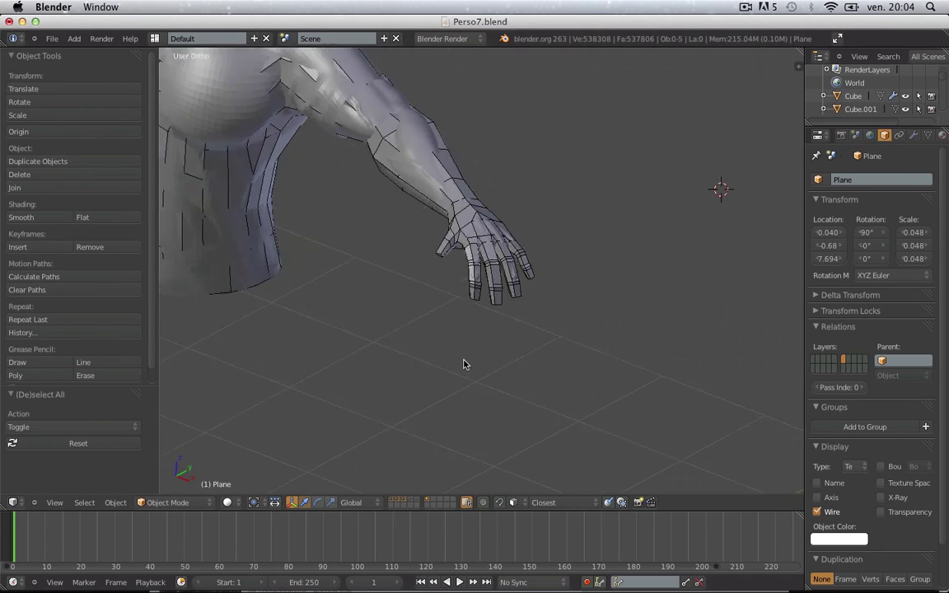
- From the front view, raise the upper forearm face near the elbow to cover the sculpt
{"action": "key", "text": "KP_1"}
{"action": "key", "text": "Tab"}
{"action": "middle_click_drag", "start_coordinate": [289, 276], "coordinate": [490, 331], "text": "shift"}
{"action": "scroll", "coordinate": [490, 330], "scroll_direction": "up", "scroll_amount": 2}
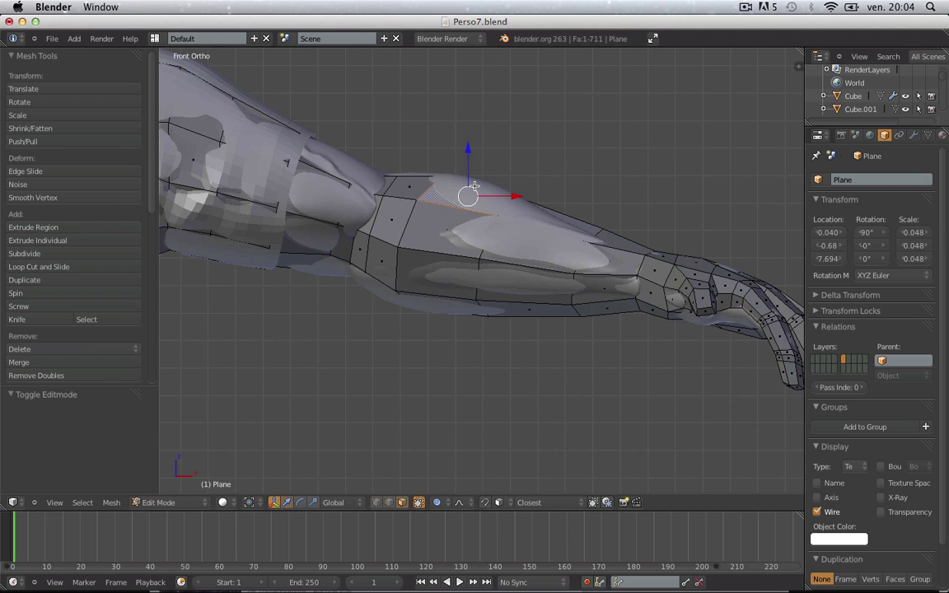
{"action": "key", "text": "g"}
{"action": "left_click", "coordinate": [475, 178]}
{"action": "key", "text": "a"}
- In wireframe shading, adjust the upper forearm face nearer the wrist to follow the sculpt's outline
{"action": "scroll", "coordinate": [476, 181], "scroll_direction": "down", "scroll_amount": 3}
{"action": "key", "text": "z"}
{"action": "key", "text": "b"}
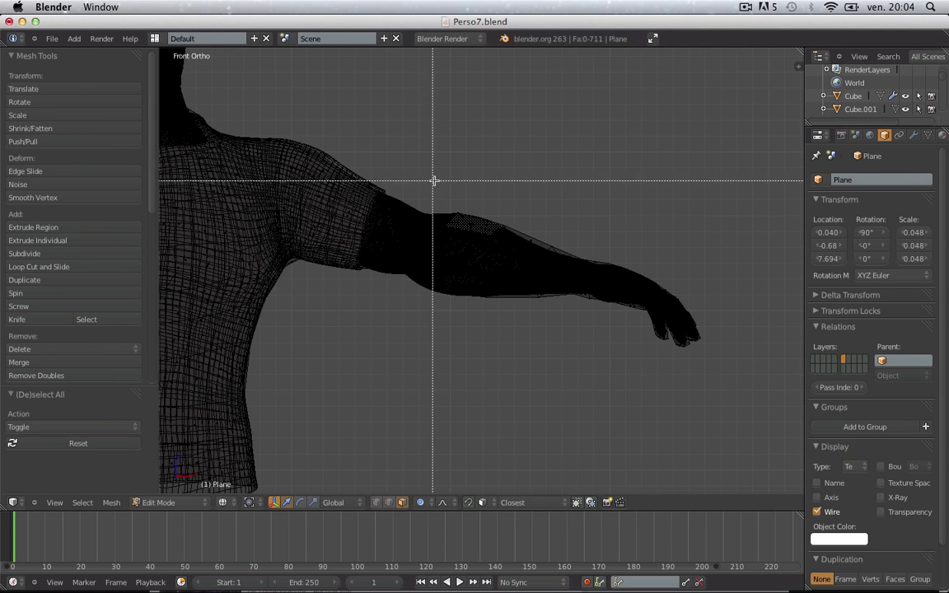
{"action": "left_click_drag", "start_coordinate": [434, 180], "coordinate": [561, 409]}
{"action": "scroll", "coordinate": [544, 341], "scroll_direction": "up", "scroll_amount": 3}
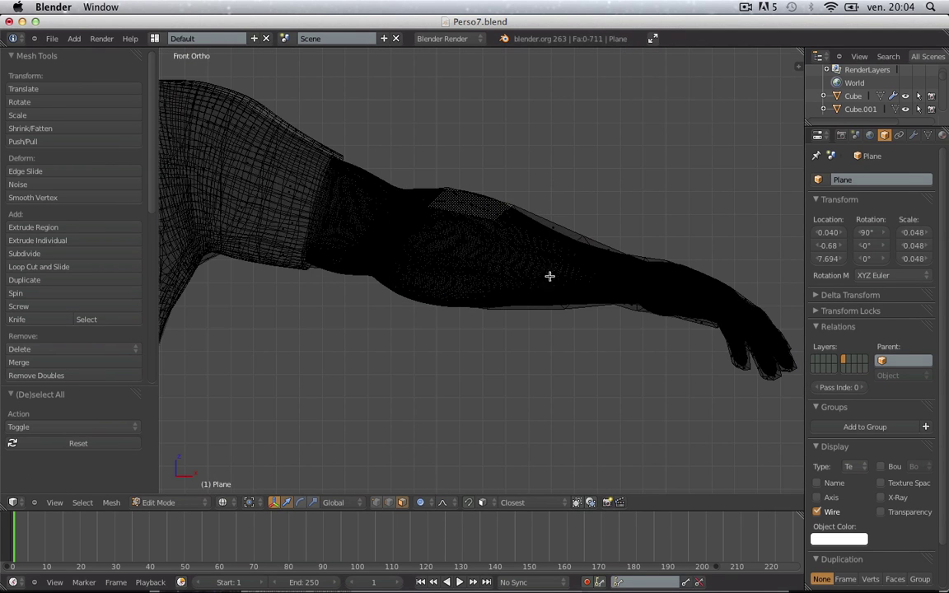
{"action": "key", "text": "g"}
{"action": "left_click", "coordinate": [574, 252]}
{"action": "key", "text": "a"}
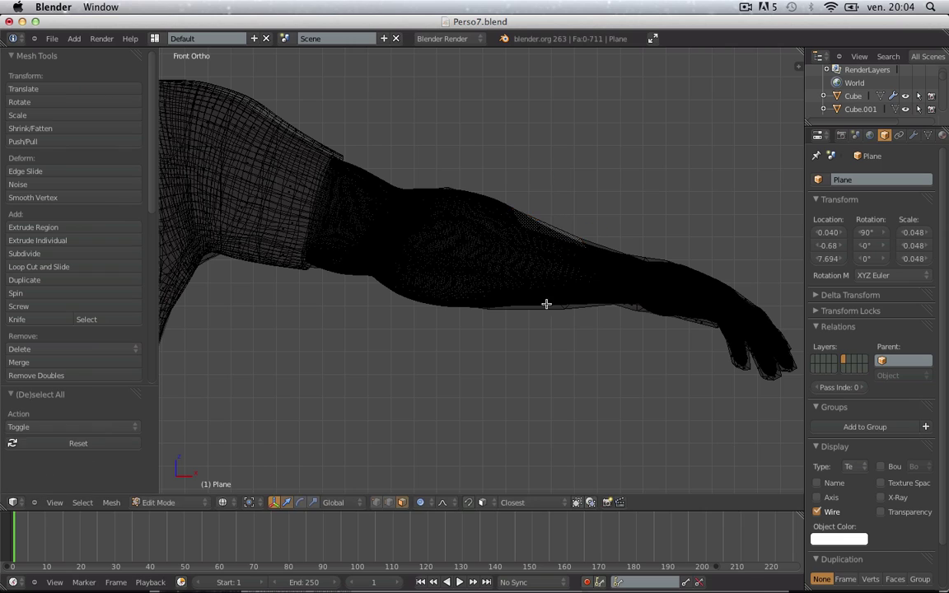
- Nudge the face on the underside of the forearm closer to the sculpt and leave mesh editing
{"action": "right_click", "coordinate": [546, 305]}
{"action": "key", "text": "g"}
{"action": "left_click", "coordinate": [542, 301]}
{"action": "key", "text": "Tab"}
{"action": "scroll", "coordinate": [627, 290], "scroll_direction": "down", "scroll_amount": 2}
- Move the face on the thumb side of the elbow about 0.020 in Y toward the sculpt
{"action": "middle_click_drag", "start_coordinate": [627, 290], "coordinate": [470, 424]}
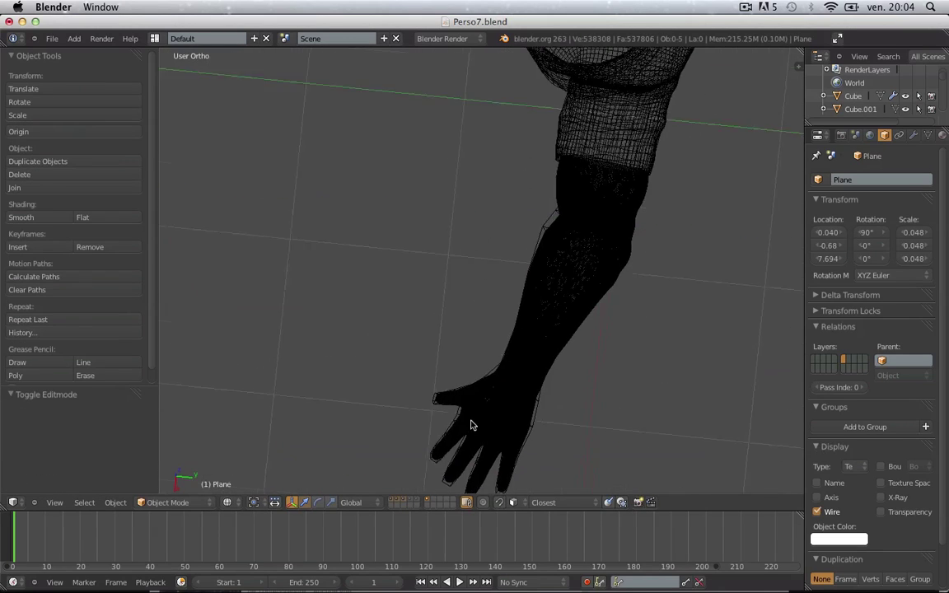
{"action": "scroll", "coordinate": [525, 318], "scroll_direction": "up", "scroll_amount": 2}
{"action": "key", "text": "Tab"}
{"action": "key", "text": "a"}
{"action": "right_click", "coordinate": [584, 193]}
{"action": "key", "text": "g"}
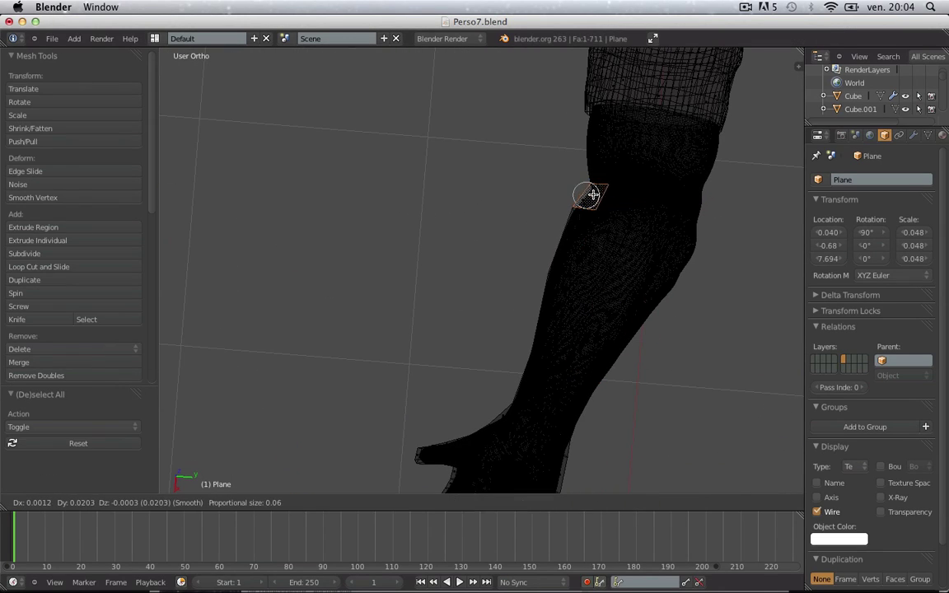
{"action": "left_click", "coordinate": [593, 194]}
- Return to solid shading and slightly move the outer forearm face near the elbow to fit the sculpt
{"action": "key", "text": "z"}
{"action": "key", "text": "Tab"}
{"action": "scroll", "coordinate": [591, 247], "scroll_direction": "down", "scroll_amount": 3}
{"action": "middle_click_drag", "start_coordinate": [568, 301], "coordinate": [500, 223]}
{"action": "scroll", "coordinate": [527, 239], "scroll_direction": "up", "scroll_amount": 4}
{"action": "key", "text": "Tab"}
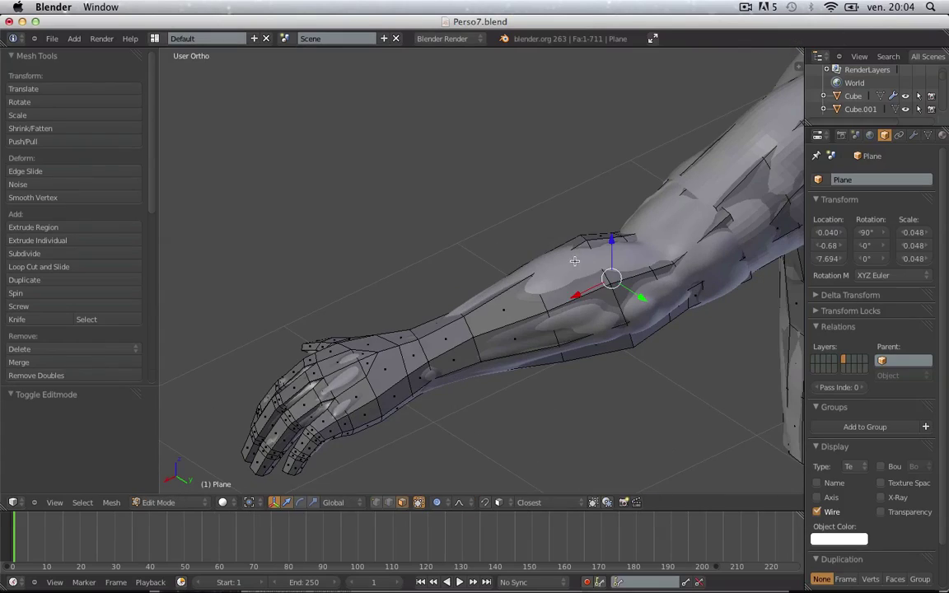
{"action": "key", "text": "g"}
{"action": "left_click", "coordinate": [569, 259]}
{"action": "key", "text": "a"}
- Move the top forearm face beside the elbow about 0.003 in X, 0.011 in Y and 0.003 in Z, and leave mesh editing
{"action": "middle_click_drag", "start_coordinate": [560, 288], "coordinate": [613, 198]}
{"action": "right_click", "coordinate": [601, 182]}
{"action": "key", "text": "g"}
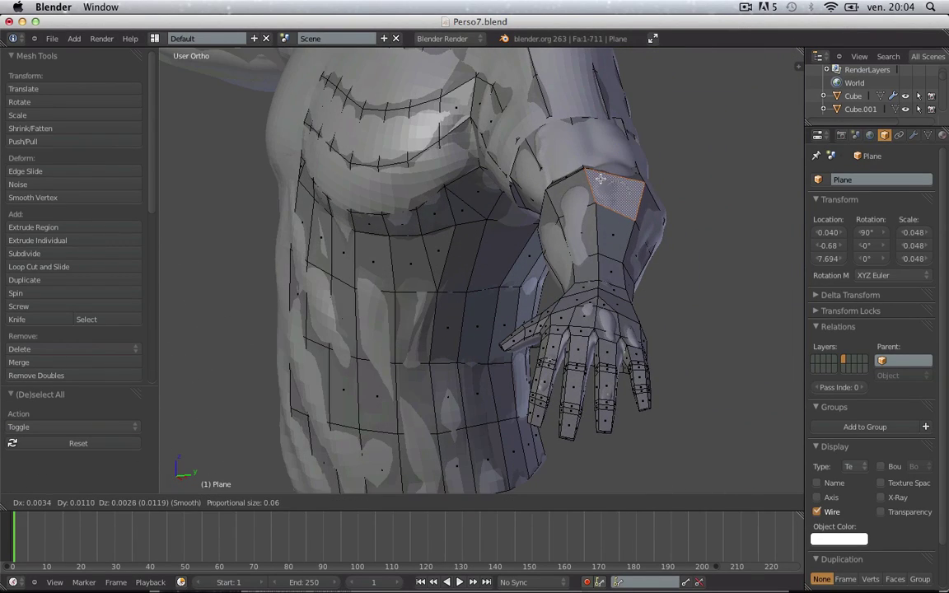
{"action": "left_click", "coordinate": [601, 180]}
{"action": "key", "text": "Tab"}
- Save the scene over the existing Perso7.blend file
{"action": "scroll", "coordinate": [466, 330], "scroll_direction": "down", "scroll_amount": 4}
{"action": "middle_click_drag", "start_coordinate": [466, 330], "coordinate": [557, 283]}
{"action": "key", "text": "ctrl+s"}
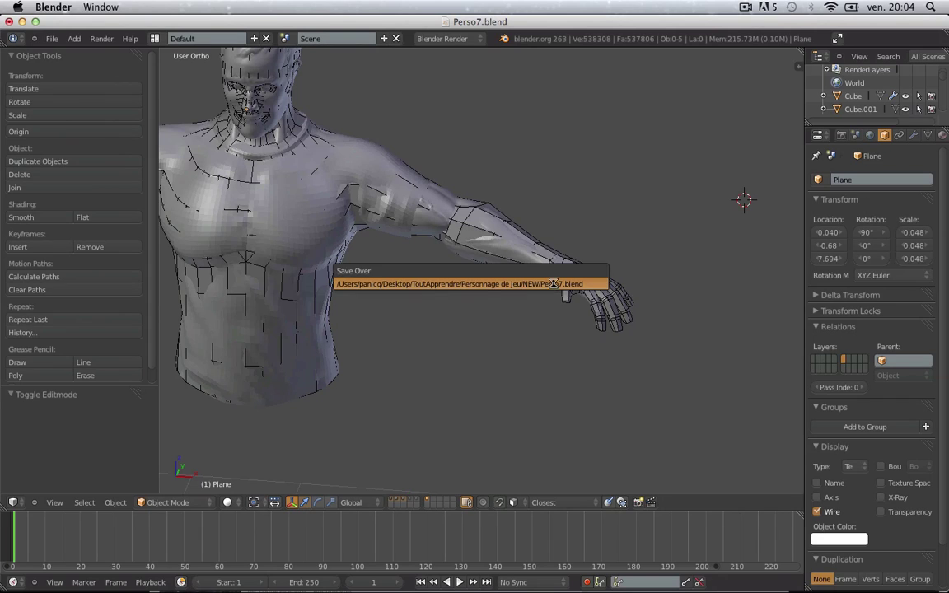
{"action": "left_click", "coordinate": [553, 283]}
- Enable X-Ray display for the low-poly body mesh and clear the selection
{"action": "scroll", "coordinate": [439, 313], "scroll_direction": "up", "scroll_amount": 2}
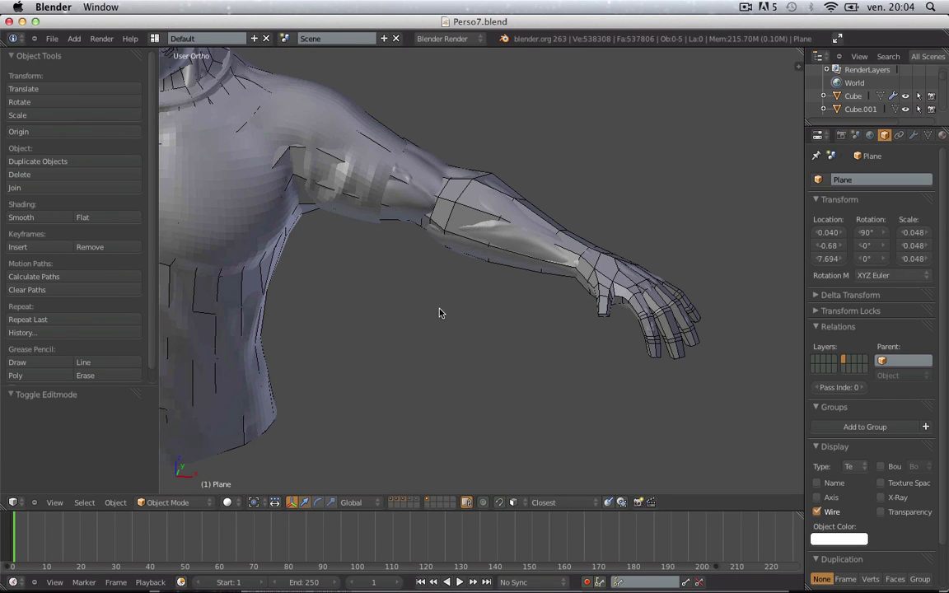
{"action": "right_click", "coordinate": [445, 200]}
{"action": "scroll", "coordinate": [469, 249], "scroll_direction": "up", "scroll_amount": 1}
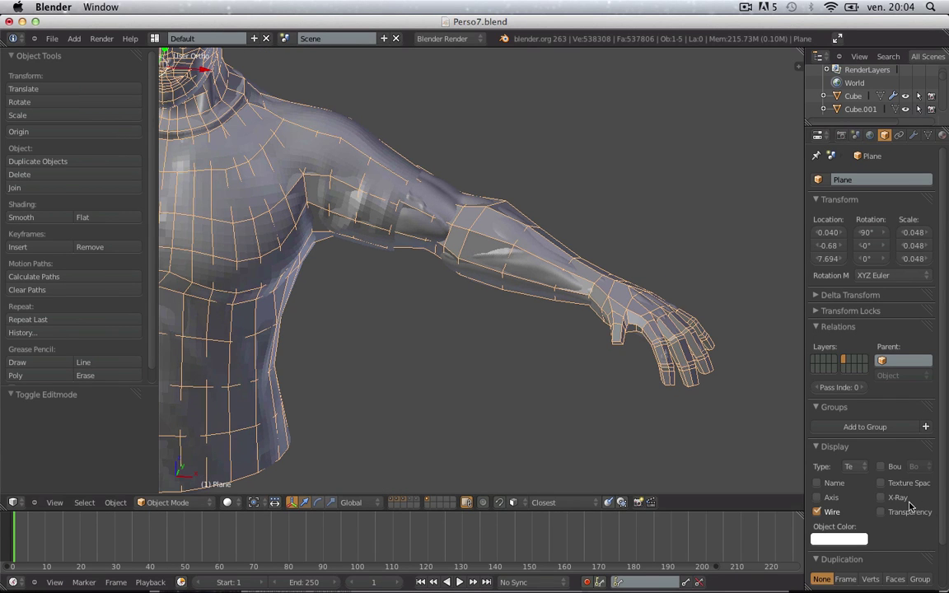
{"action": "left_click", "coordinate": [880, 498]}
{"action": "key", "text": "a"}
{"action": "scroll", "coordinate": [577, 271], "scroll_direction": "up", "scroll_amount": 6}
{"action": "scroll", "coordinate": [575, 329], "scroll_direction": "down", "scroll_amount": 4}
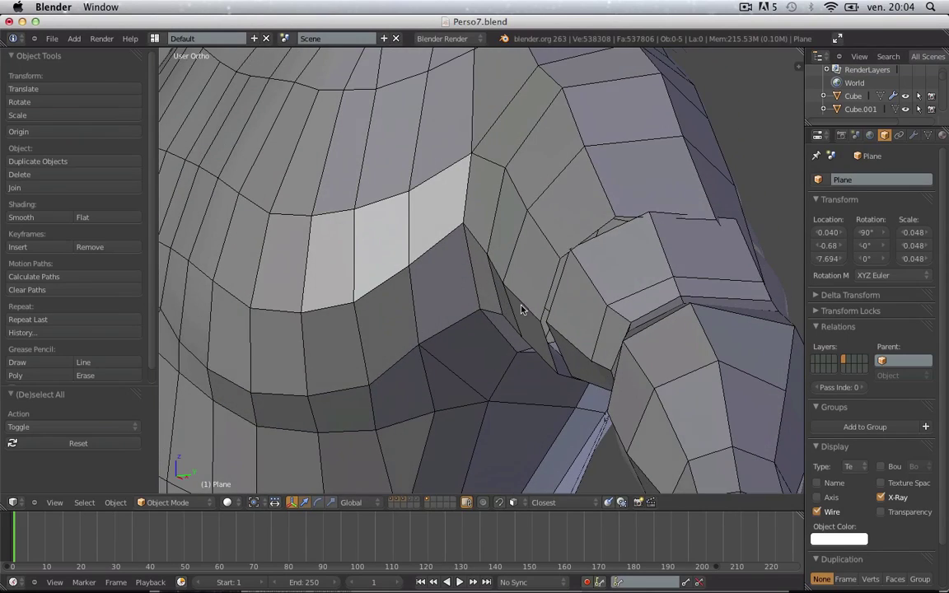
- Switch the mesh to edge selection and select the open border loop at the upper end of the arm section
{"action": "key", "text": "Tab"}
{"action": "key", "text": "ctrl+Tab"}
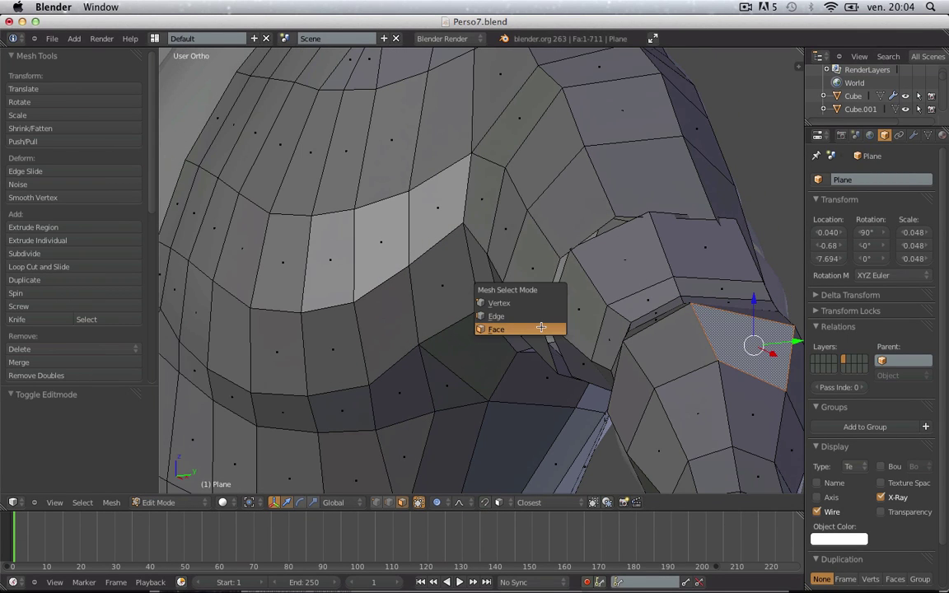
{"action": "left_click", "coordinate": [540, 315]}
{"action": "key", "text": "a"}
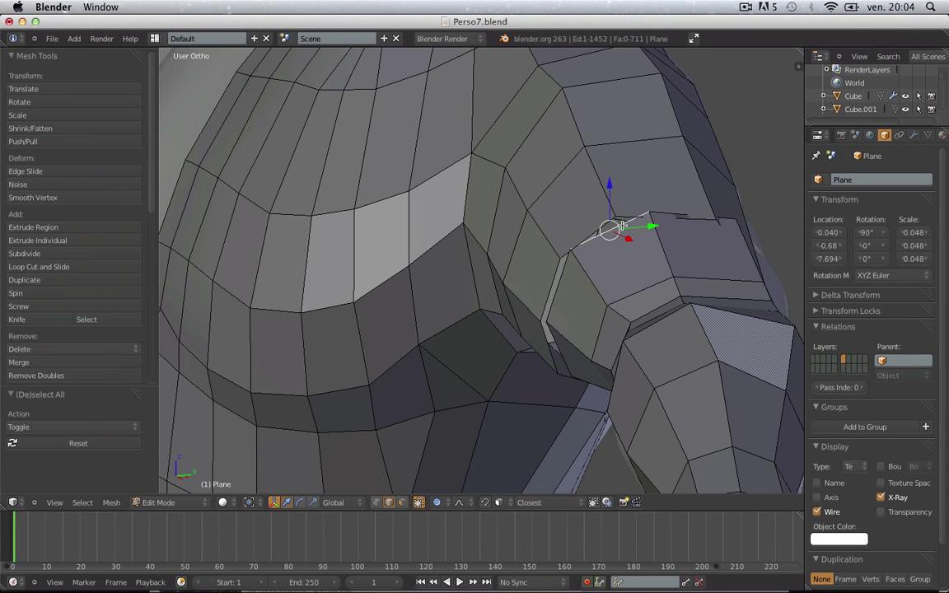
{"action": "key", "text": "s"}
{"action": "left_click", "coordinate": [746, 246]}
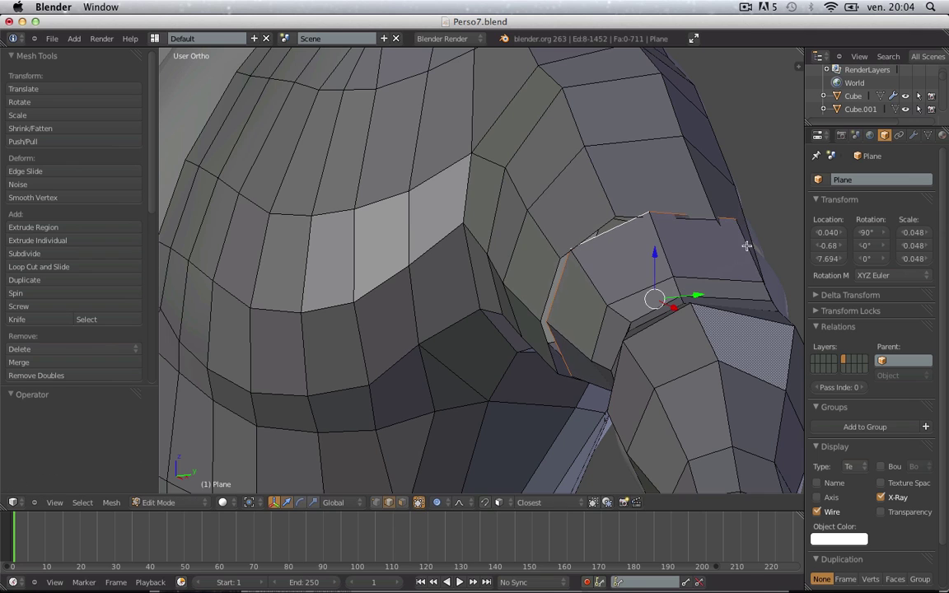
- With proportional editing off, move and rotate the arm section's open border loop to align it with the shoulder sleeve's border
{"action": "scroll", "coordinate": [724, 250], "scroll_direction": "down", "scroll_amount": 1}
{"action": "middle_click_drag", "start_coordinate": [708, 262], "coordinate": [702, 330]}
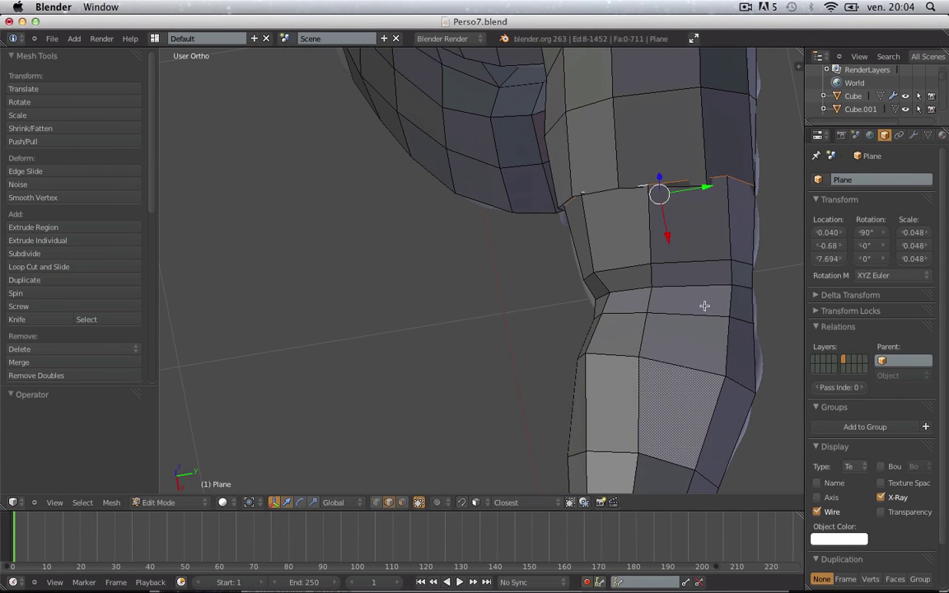
{"action": "scroll", "coordinate": [689, 254], "scroll_direction": "up", "scroll_amount": 2}
{"action": "middle_click_drag", "start_coordinate": [736, 181], "coordinate": [649, 216], "text": "shift"}
{"action": "key", "text": "g"}
{"action": "left_click", "coordinate": [722, 248]}
{"action": "scroll", "coordinate": [722, 249], "scroll_direction": "down", "scroll_amount": 2}
{"action": "key", "text": "r"}
{"action": "left_click", "coordinate": [646, 225]}
{"action": "key", "text": "g"}
{"action": "left_click", "coordinate": [646, 229]}
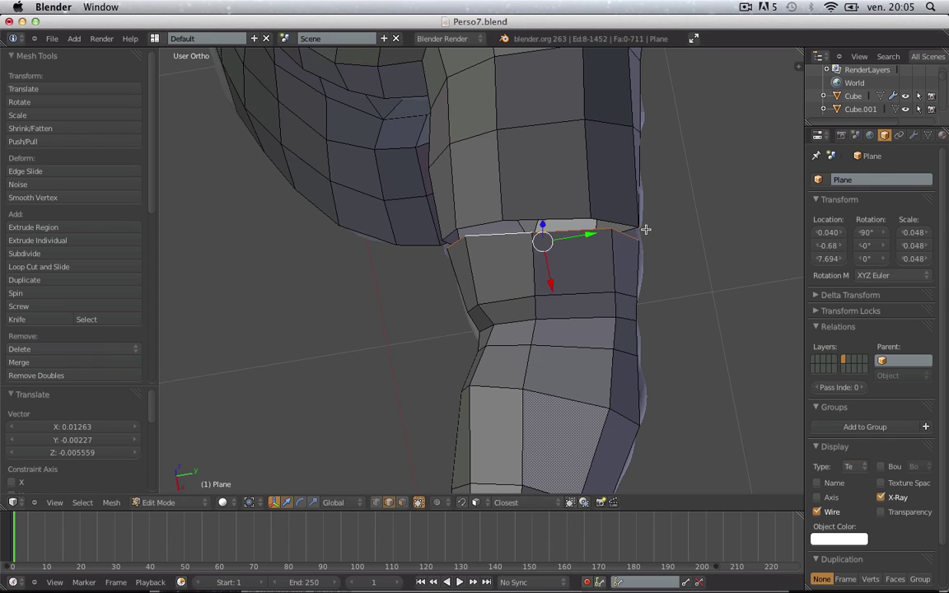
- Try to bridge the open border loops of the arm section and the shoulder sleeve
{"action": "middle_click_drag", "start_coordinate": [539, 285], "coordinate": [561, 254]}
{"action": "scroll", "coordinate": [546, 280], "scroll_direction": "up", "scroll_amount": 2}
{"action": "key", "text": "a"}
{"action": "key", "text": "ctrl+Tab"}
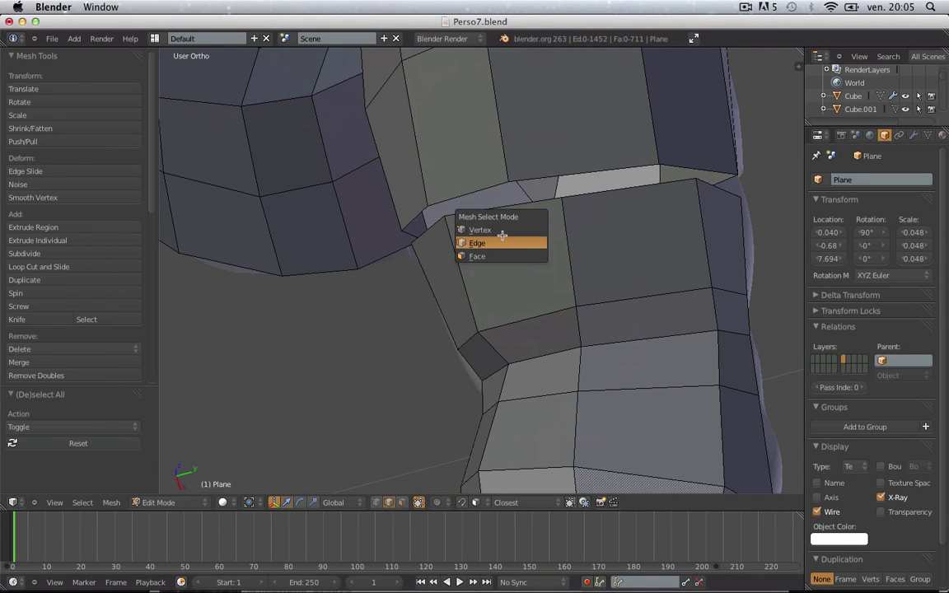
{"action": "left_click", "coordinate": [500, 237]}
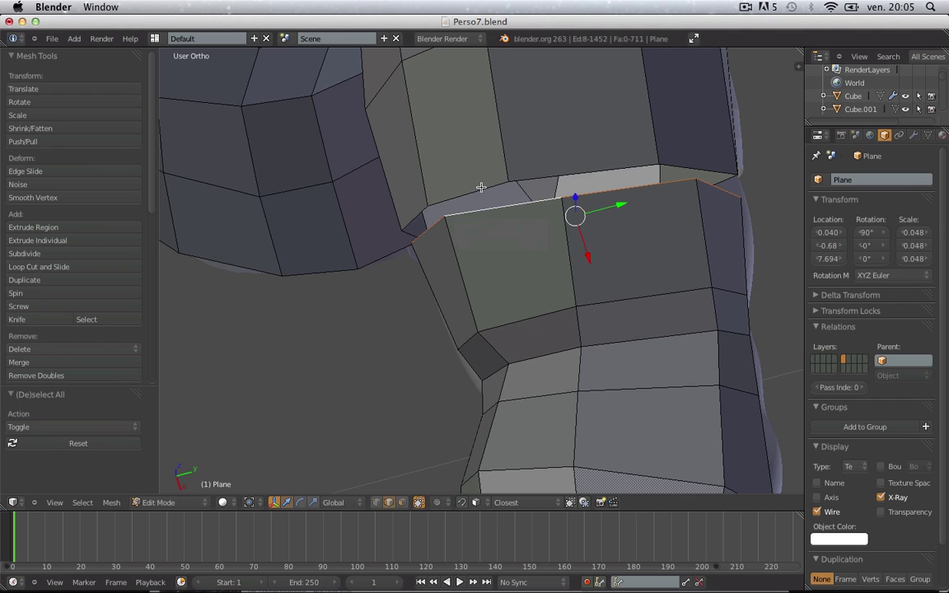
{"action": "key", "text": "ctrl+e"}
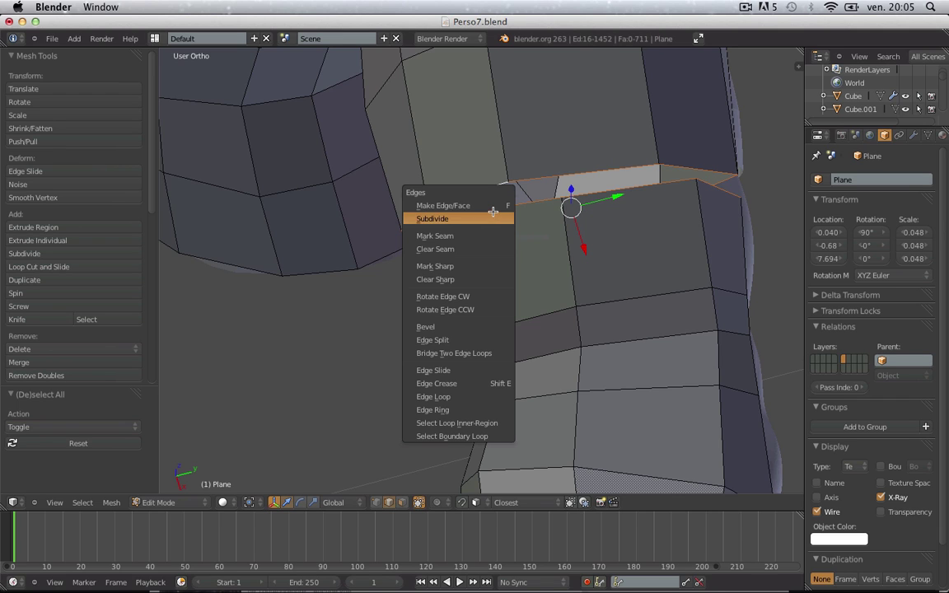
{"action": "left_click", "coordinate": [488, 351]}
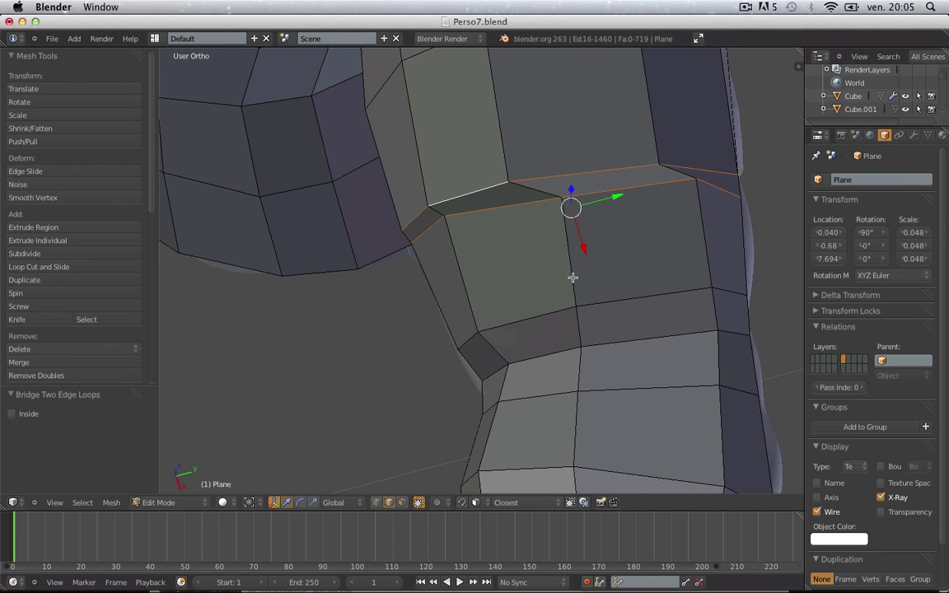
{"action": "key", "text": "ctrl+z"}
- Switch the mesh to vertex selection and shift the arm section's border vertex sideways toward the matching sleeve vertex
{"action": "key", "text": "a"}
{"action": "key", "text": "ctrl+Tab"}
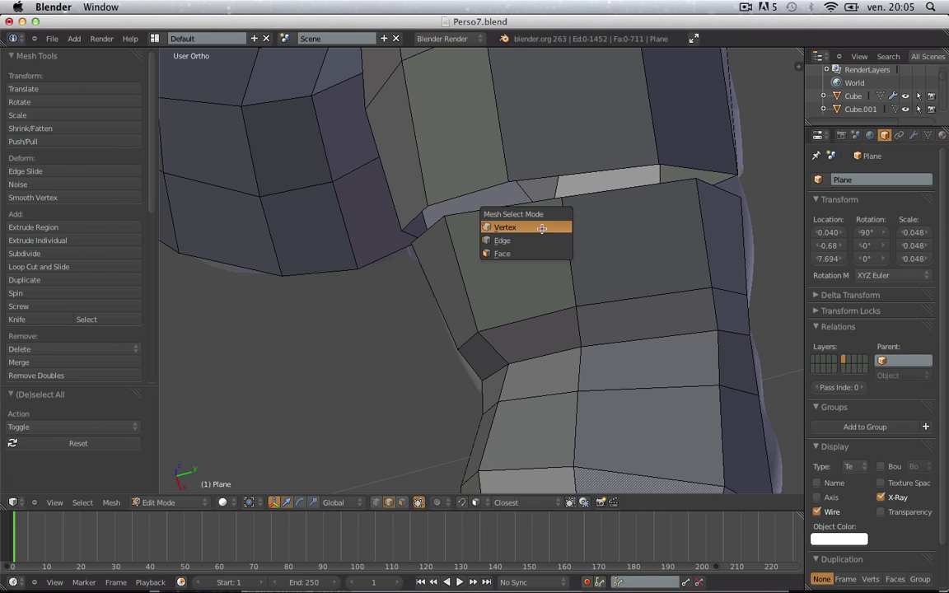
{"action": "left_click", "coordinate": [515, 226]}
{"action": "right_click", "coordinate": [559, 196]}
{"action": "key", "text": "g"}
{"action": "left_click", "coordinate": [536, 204]}
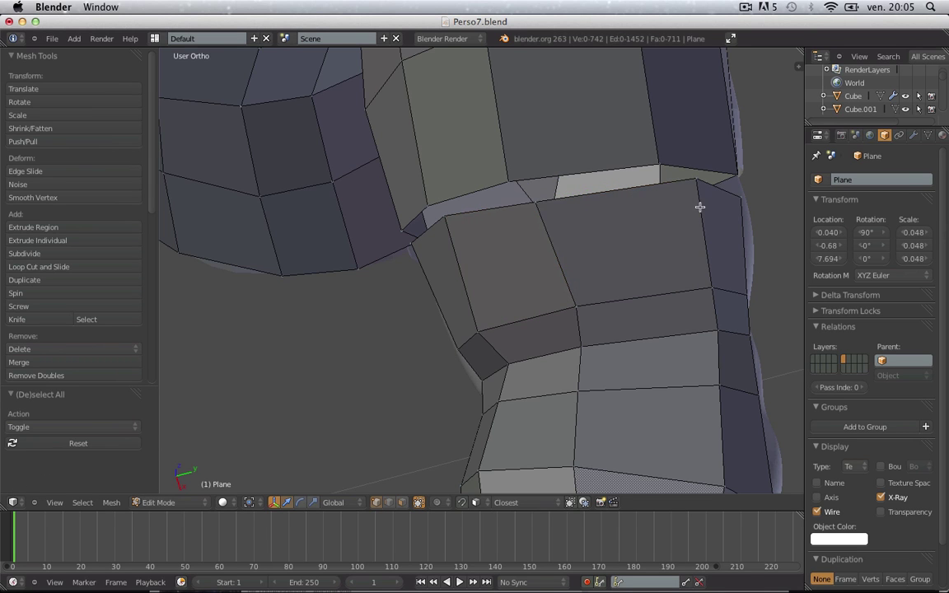
- Reposition the facing border vertices of the arm and sleeve and one sleeve vertex farther up to even out the gap
{"action": "middle_click_drag", "start_coordinate": [699, 207], "coordinate": [726, 359]}
{"action": "right_click", "coordinate": [715, 349]}
{"action": "key", "text": "g"}
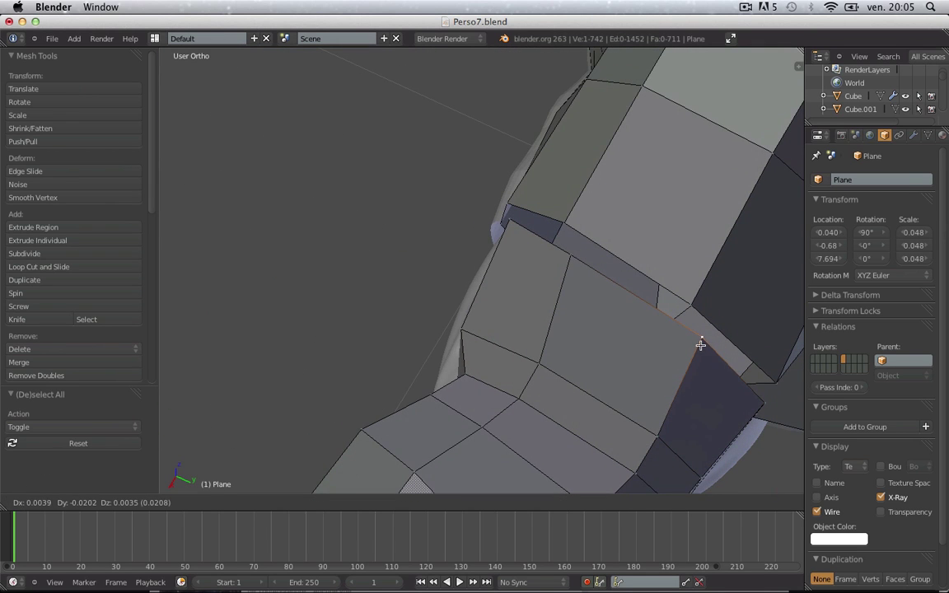
{"action": "left_click", "coordinate": [703, 343]}
{"action": "right_click", "coordinate": [694, 310]}
{"action": "key", "text": "g"}
{"action": "left_click", "coordinate": [707, 317]}
{"action": "key", "text": "a"}
{"action": "right_click", "coordinate": [772, 152]}
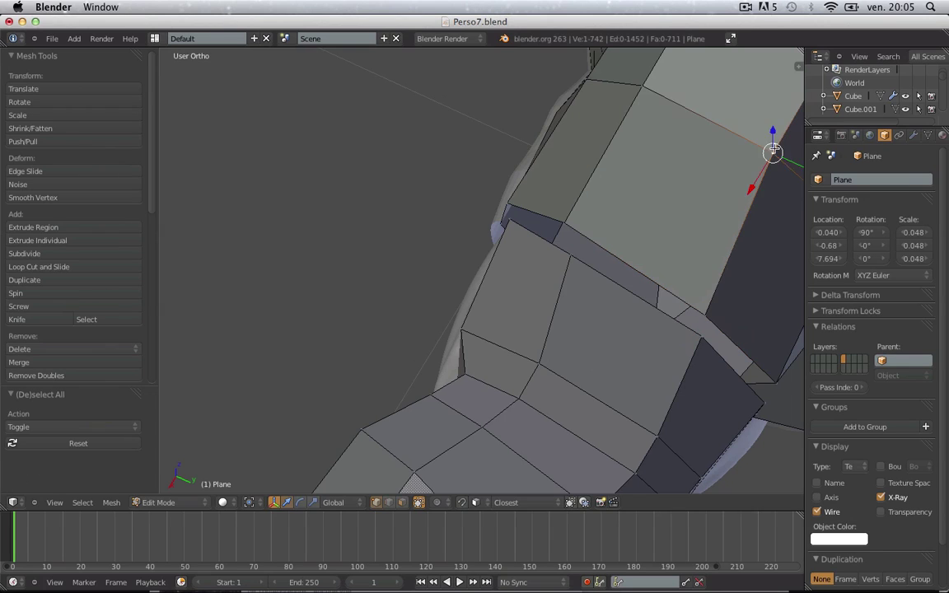
{"action": "key", "text": "g"}
{"action": "left_click", "coordinate": [782, 159]}
{"action": "key", "text": "a"}
- Create the first connecting face from two sleeve border vertices and the two arm border vertices facing them
{"action": "middle_click_drag", "start_coordinate": [588, 272], "coordinate": [523, 209]}
{"action": "right_click", "coordinate": [596, 177], "text": "shift"}
{"action": "right_click", "coordinate": [605, 188], "text": "shift"}
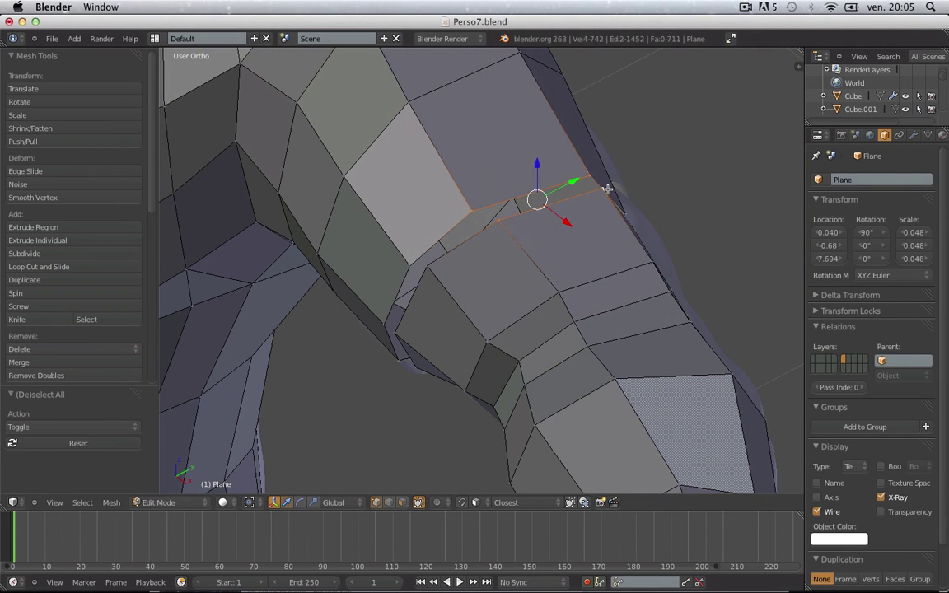
{"action": "key", "text": "f"}
{"action": "key", "text": "a"}
- Move the next sleeve border vertex and the next arm border vertex so their edges line up across the gap
{"action": "middle_click_drag", "start_coordinate": [506, 249], "coordinate": [493, 272]}
{"action": "right_click", "coordinate": [477, 200]}
{"action": "key", "text": "g"}
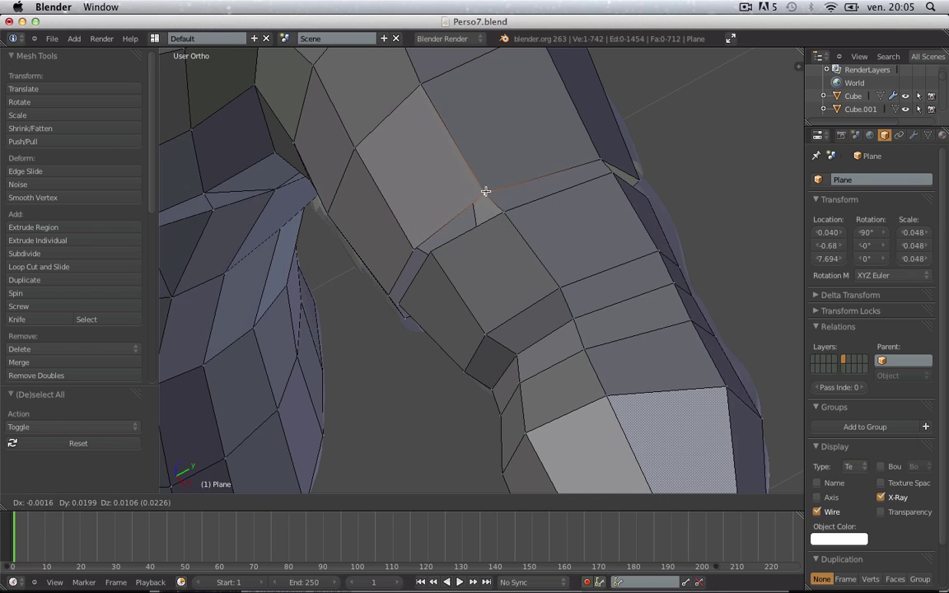
{"action": "left_click", "coordinate": [486, 193]}
{"action": "key", "text": "a"}
{"action": "middle_click_drag", "start_coordinate": [406, 270], "coordinate": [460, 234]}
{"action": "right_click", "coordinate": [412, 288]}
{"action": "key", "text": "g"}
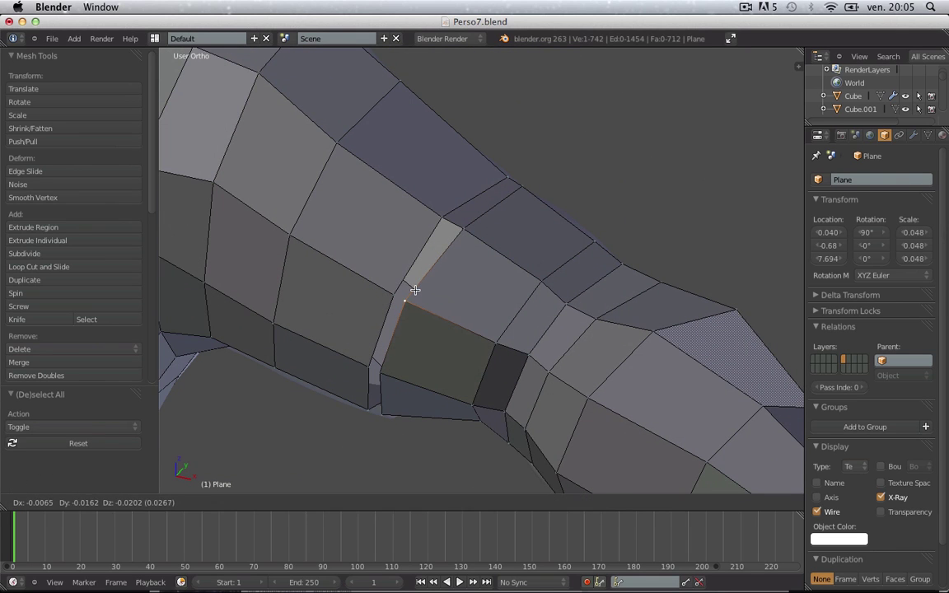
{"action": "left_click", "coordinate": [415, 289]}
{"action": "key", "text": "a"}
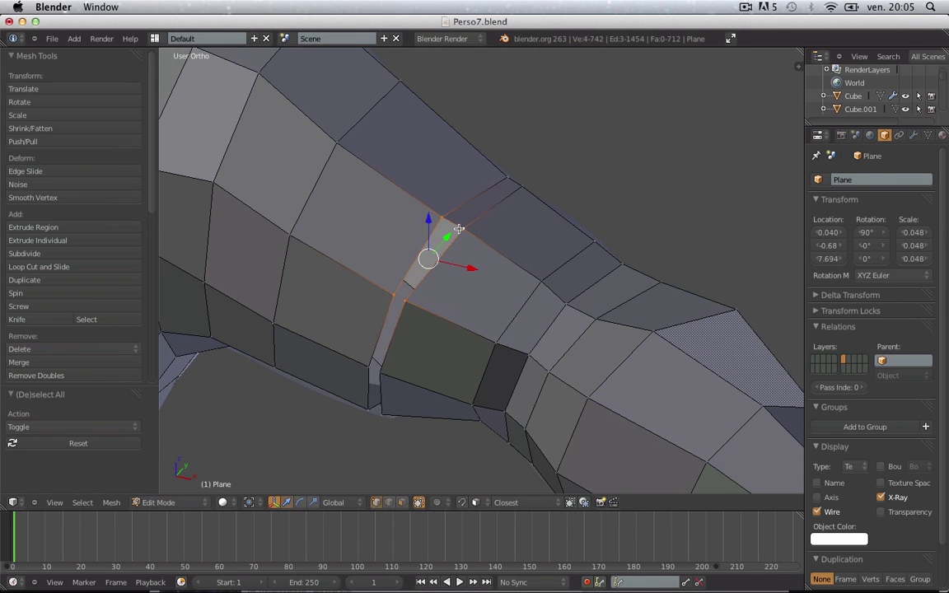
- Fill the next two quad gaps between the sleeve and arm borders with faces
{"action": "key", "text": "f"}
{"action": "key", "text": "a"}
{"action": "middle_click_drag", "start_coordinate": [452, 292], "coordinate": [519, 205]}
{"action": "scroll", "coordinate": [503, 264], "scroll_direction": "up", "scroll_amount": 4}
{"action": "middle_click_drag", "start_coordinate": [487, 316], "coordinate": [471, 178]}
{"action": "key", "text": "f"}
{"action": "key", "text": "a"}
- Try to move the lower arm border vertex upward along the seam
{"action": "scroll", "coordinate": [445, 277], "scroll_direction": "down", "scroll_amount": 5}
{"action": "scroll", "coordinate": [470, 211], "scroll_direction": "up", "scroll_amount": 3}
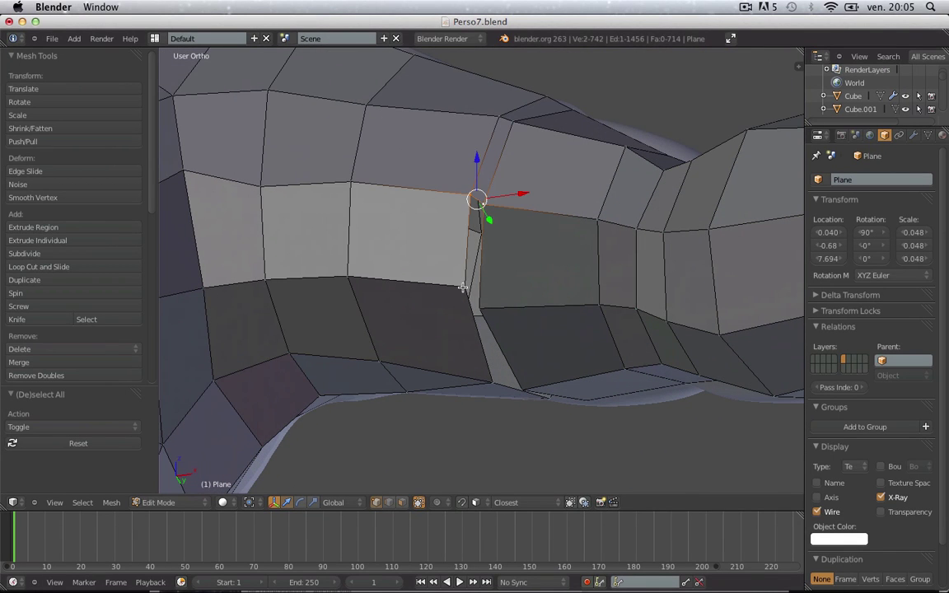
{"action": "right_click", "coordinate": [482, 312]}
{"action": "key", "text": "g"}
{"action": "left_click", "coordinate": [488, 282]}
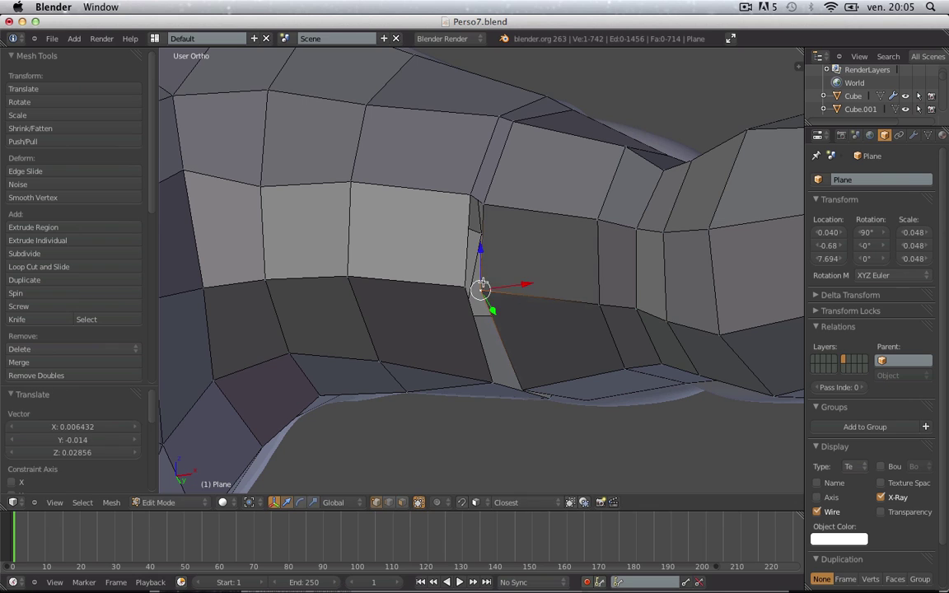
{"action": "key", "text": "ctrl+z"}
- Lower the sleeve border vertex to match the facing arm vertex and fill the quad between them
{"action": "right_click", "coordinate": [459, 283]}
{"action": "key", "text": "g"}
{"action": "left_click", "coordinate": [458, 300]}
{"action": "key", "text": "a"}
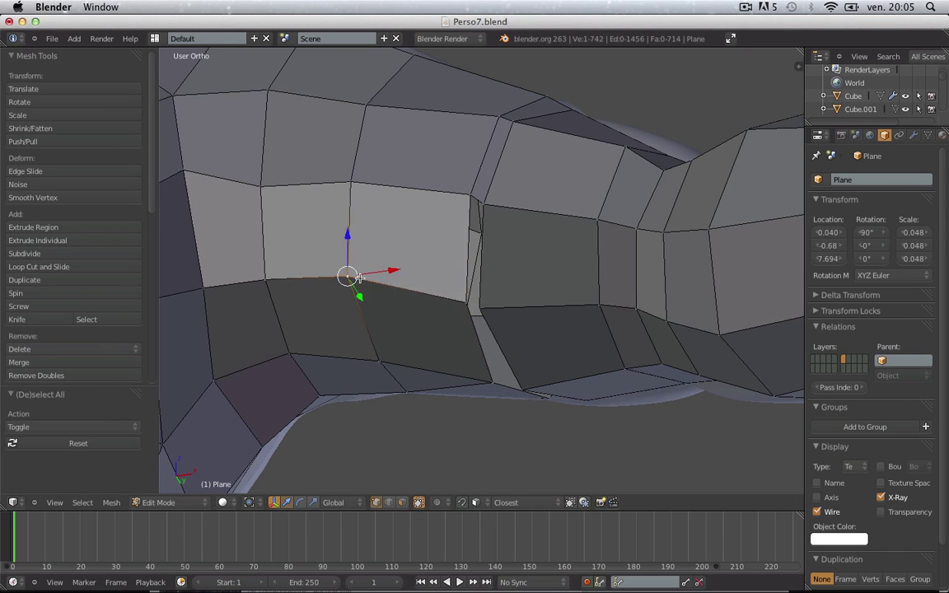
{"action": "right_click", "coordinate": [489, 305]}
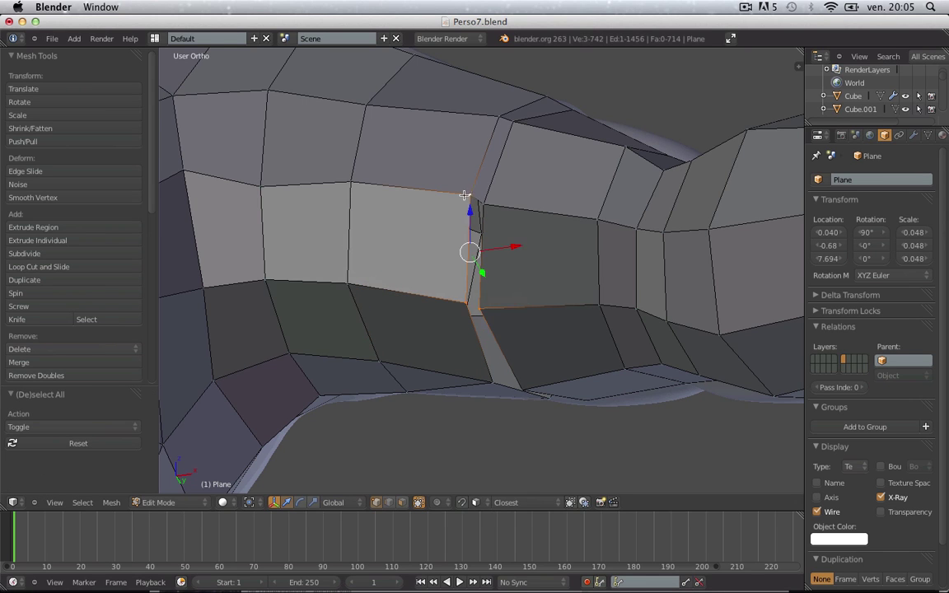
{"action": "key", "text": "f"}
{"action": "key", "text": "a"}
- Nudge the arm border vertex on the underside toward the sleeve vertex and fill that quad gap
{"action": "scroll", "coordinate": [482, 261], "scroll_direction": "down", "scroll_amount": 4}
{"action": "middle_click_drag", "start_coordinate": [466, 259], "coordinate": [462, 223]}
{"action": "scroll", "coordinate": [461, 223], "scroll_direction": "up", "scroll_amount": 4}
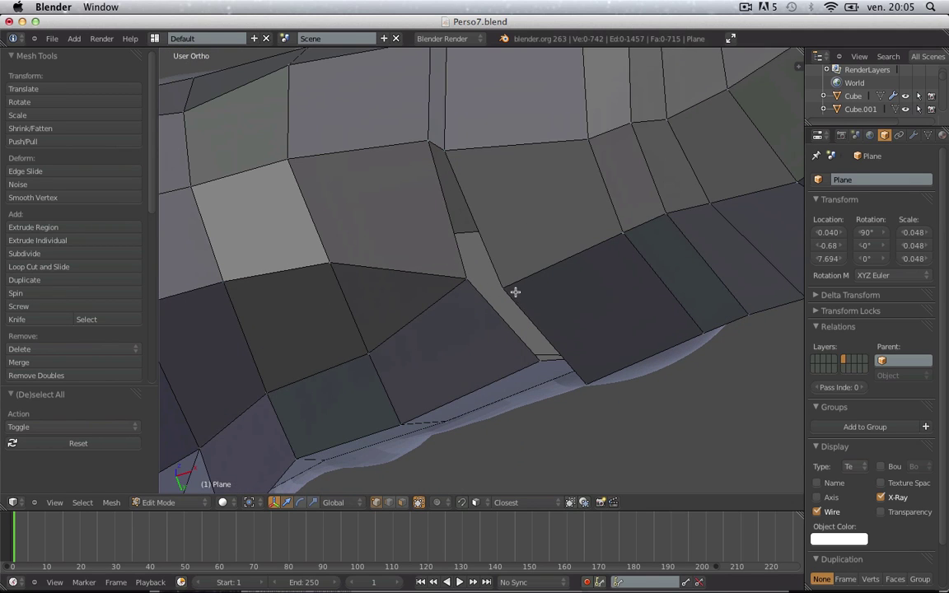
{"action": "right_click", "coordinate": [502, 282]}
{"action": "key", "text": "g"}
{"action": "left_click", "coordinate": [500, 269]}
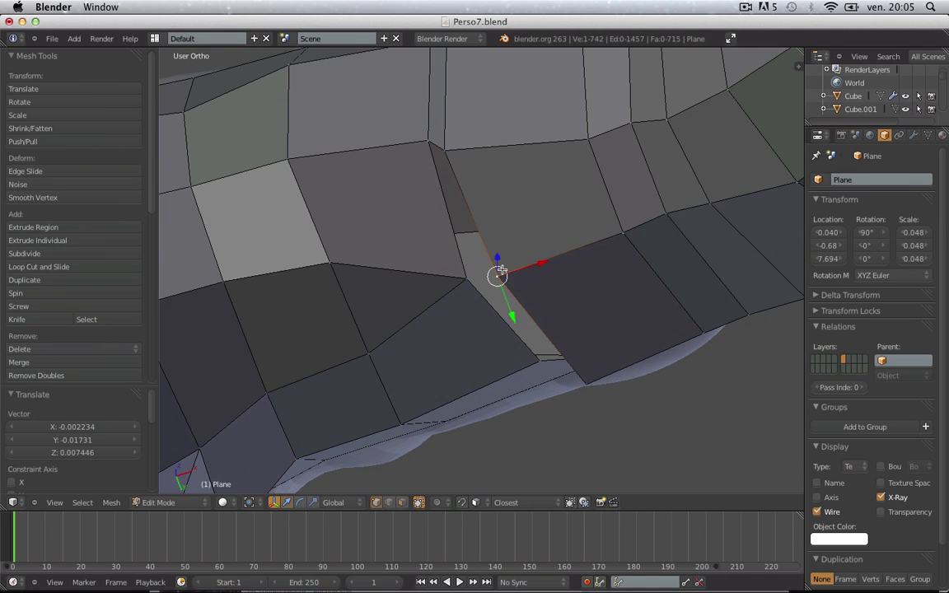
{"action": "right_click", "coordinate": [467, 281], "text": "shift"}
{"action": "key", "text": "f"}
{"action": "key", "text": "a"}
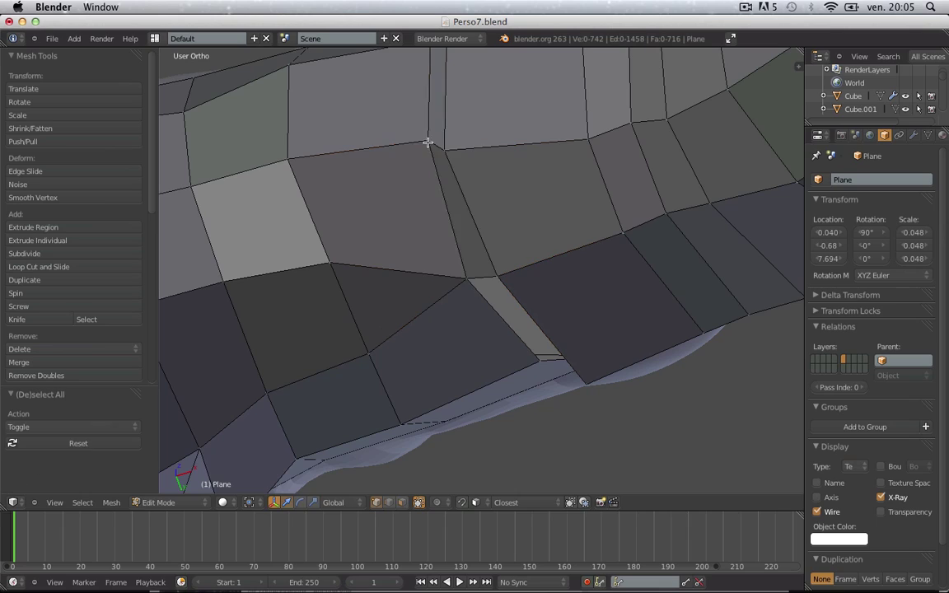
- Move the sleeve border vertex beneath the armpit level with the arm border and close the adjoining gap with a face
{"action": "middle_click_drag", "start_coordinate": [430, 155], "coordinate": [441, 256]}
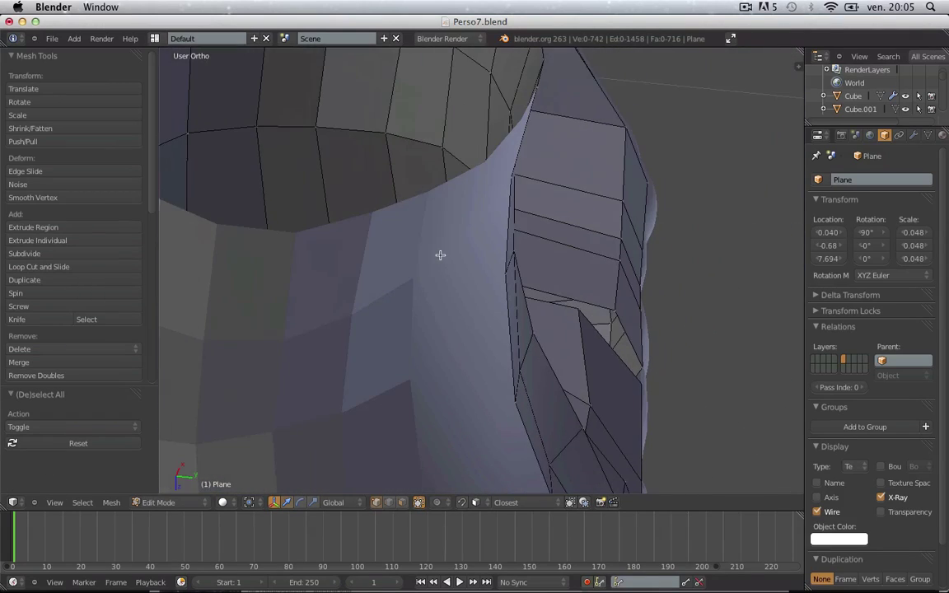
{"action": "key", "text": "g"}
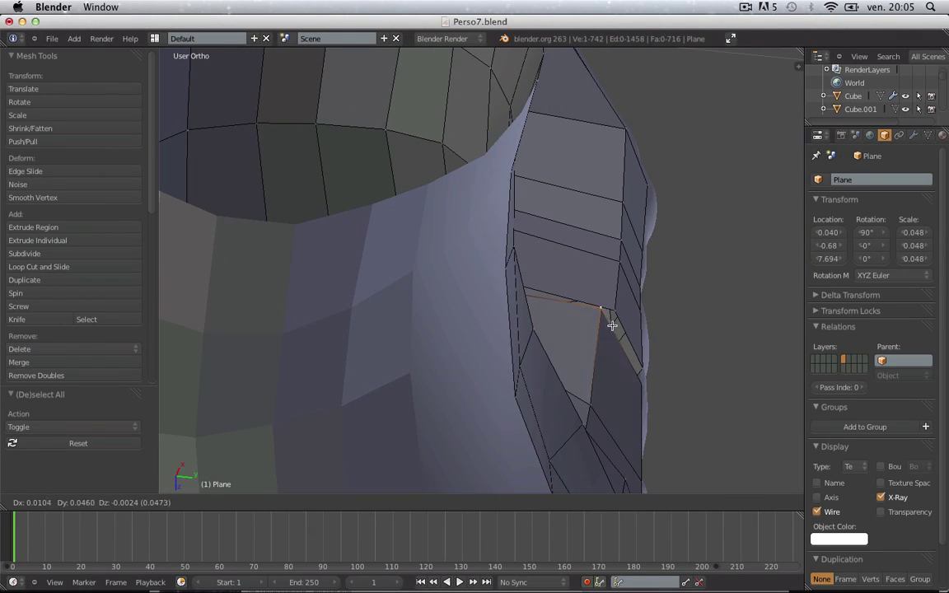
{"action": "left_click", "coordinate": [612, 326]}
{"action": "middle_click_drag", "start_coordinate": [612, 327], "coordinate": [490, 365]}
{"action": "key", "text": "g"}
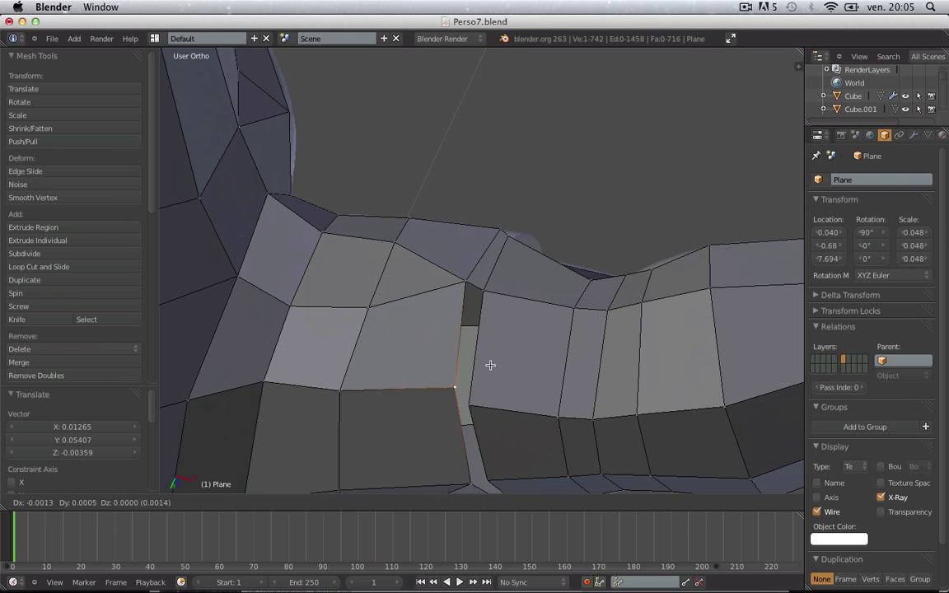
{"action": "left_click", "coordinate": [474, 384]}
{"action": "right_click", "coordinate": [466, 282], "text": "shift"}
{"action": "key", "text": "f"}
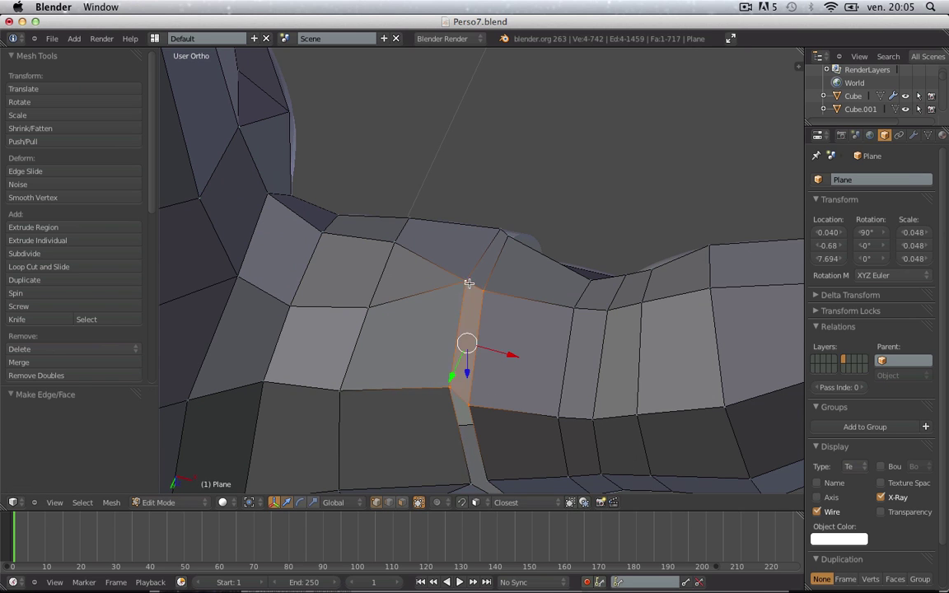
{"action": "key", "text": "a"}
- Adjust the sleeve's next border vertex on the back of the arm and create the face bridging it to the arm
{"action": "scroll", "coordinate": [495, 362], "scroll_direction": "down", "scroll_amount": 3}
{"action": "middle_click_drag", "start_coordinate": [502, 402], "coordinate": [472, 306]}
{"action": "scroll", "coordinate": [459, 386], "scroll_direction": "up", "scroll_amount": 3}
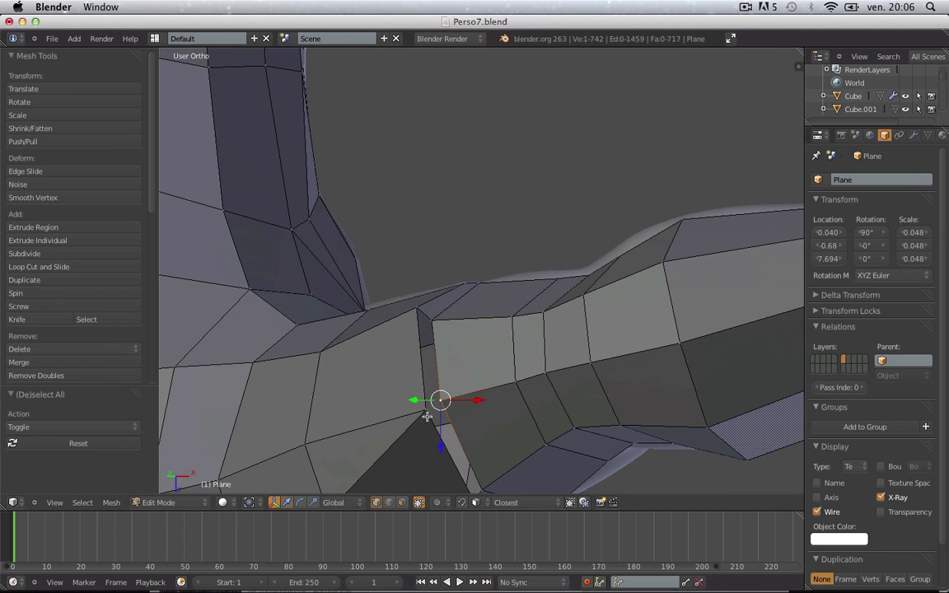
{"action": "middle_click_drag", "start_coordinate": [427, 416], "coordinate": [379, 437]}
{"action": "key", "text": "g"}
{"action": "left_click", "coordinate": [388, 429]}
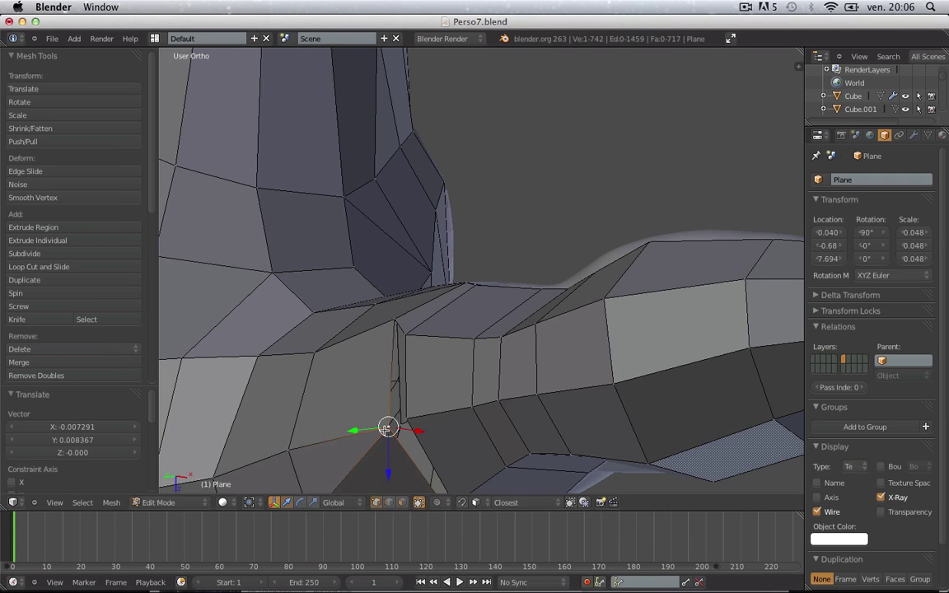
{"action": "key", "text": "f"}
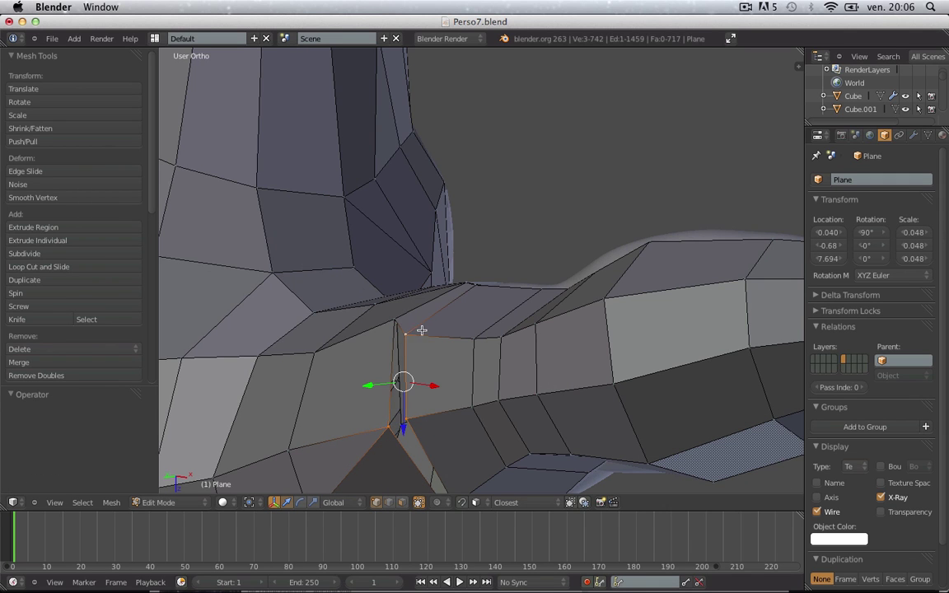
{"action": "key", "text": "a"}
- Select the boundary of the last remaining hole in the arm seam and fill it with a face
{"action": "middle_click_drag", "start_coordinate": [395, 316], "coordinate": [544, 210]}
{"action": "scroll", "coordinate": [544, 210], "scroll_direction": "up", "scroll_amount": 2}
{"action": "right_click", "coordinate": [542, 273], "text": "alt"}
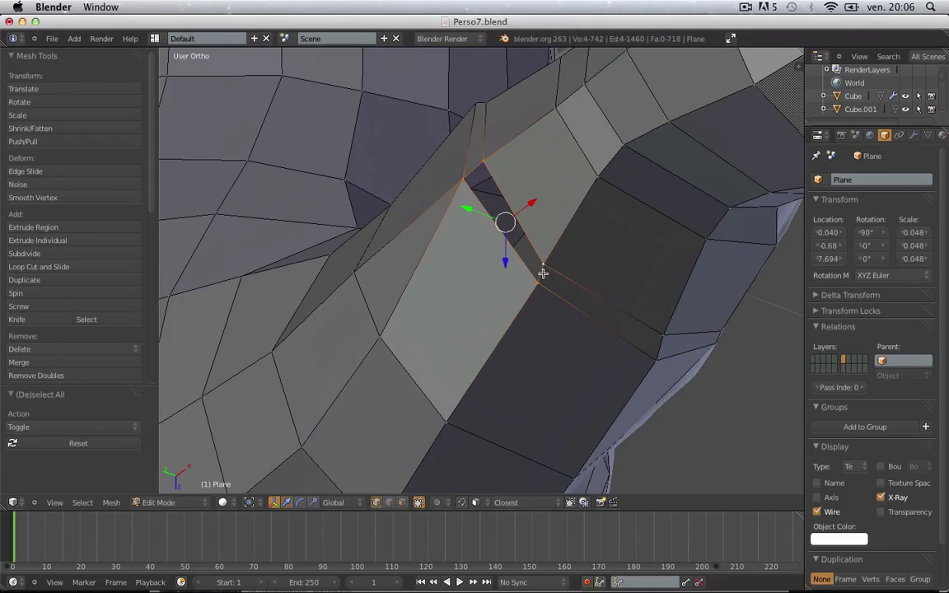
{"action": "key", "text": "f"}
- Check the joined arm in object mode, then reposition vertices along the filled seam to smooth the joint
{"action": "key", "text": "Tab"}
{"action": "scroll", "coordinate": [543, 274], "scroll_direction": "down", "scroll_amount": 5}
{"action": "middle_click_drag", "start_coordinate": [544, 274], "coordinate": [491, 230]}
{"action": "scroll", "coordinate": [529, 247], "scroll_direction": "up", "scroll_amount": 3}
{"action": "key", "text": "Tab"}
{"action": "key", "text": "a"}
{"action": "right_click", "coordinate": [528, 253]}
{"action": "key", "text": "g"}
{"action": "left_click", "coordinate": [537, 251]}
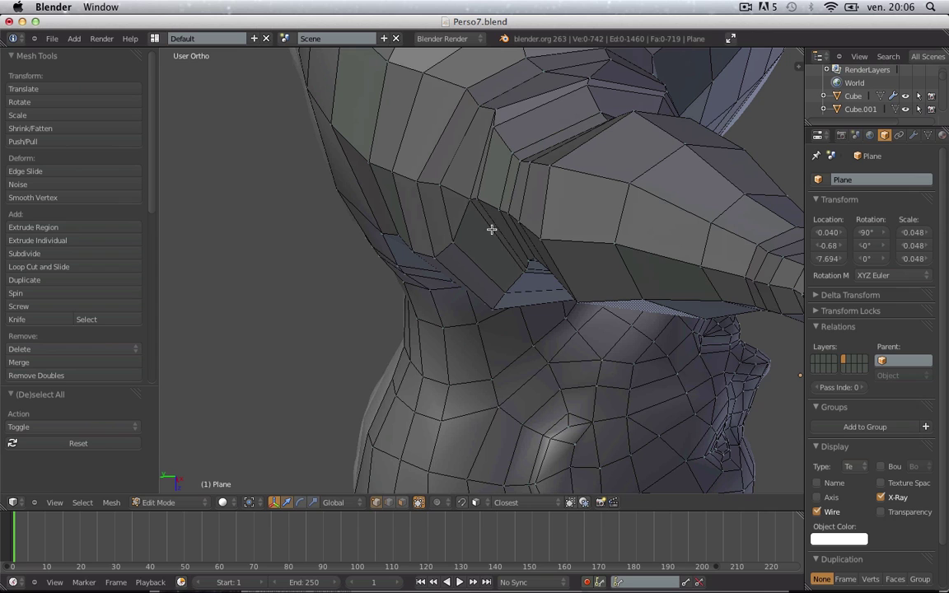
{"action": "right_click", "coordinate": [494, 104]}
{"action": "key", "text": "g"}
{"action": "left_click", "coordinate": [468, 185]}
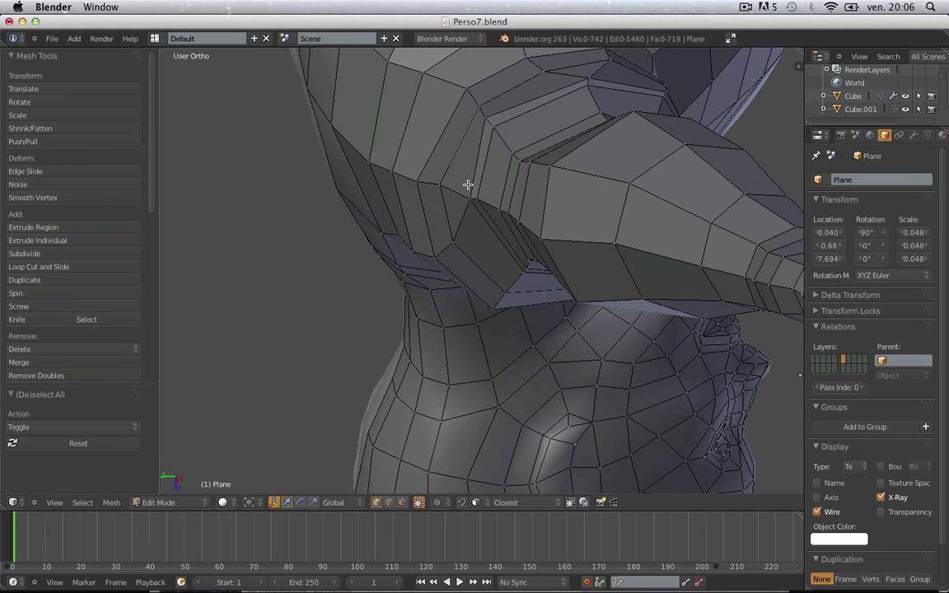
{"action": "key", "text": "g"}
{"action": "left_click", "coordinate": [474, 197]}
{"action": "middle_click_drag", "start_coordinate": [475, 197], "coordinate": [583, 307]}
- Return to object mode and save the file over Perso7.blend
{"action": "key", "text": "Tab"}
{"action": "key", "text": "ctrl+s"}
{"action": "left_click", "coordinate": [582, 307]}
- Select the low-poly body mesh, enable snapping, and enter edit mode at the arm joint
{"action": "scroll", "coordinate": [581, 307], "scroll_direction": "down", "scroll_amount": 5}
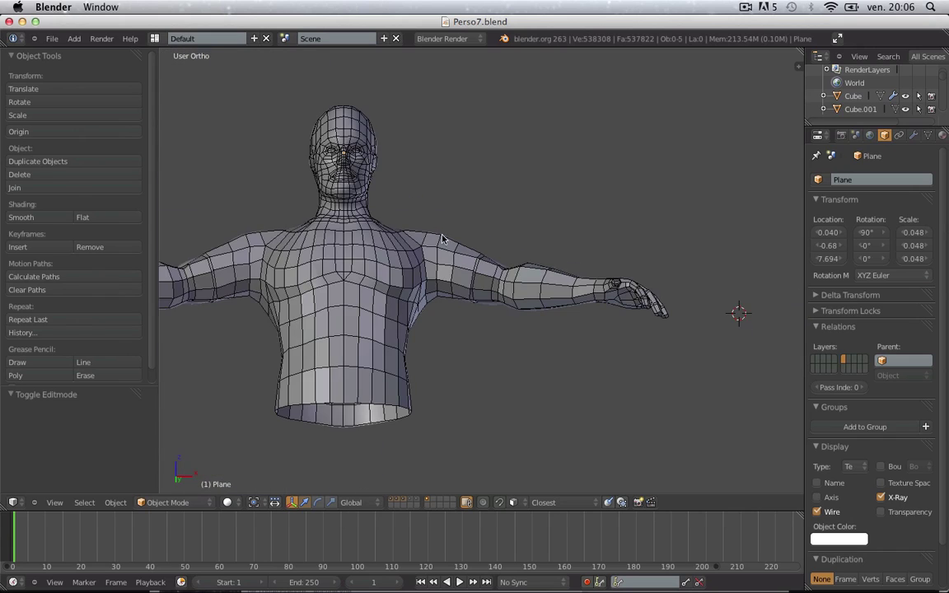
{"action": "middle_click_drag", "start_coordinate": [397, 211], "coordinate": [349, 234]}
{"action": "scroll", "coordinate": [414, 272], "scroll_direction": "up", "scroll_amount": 3}
{"action": "right_click", "coordinate": [414, 273]}
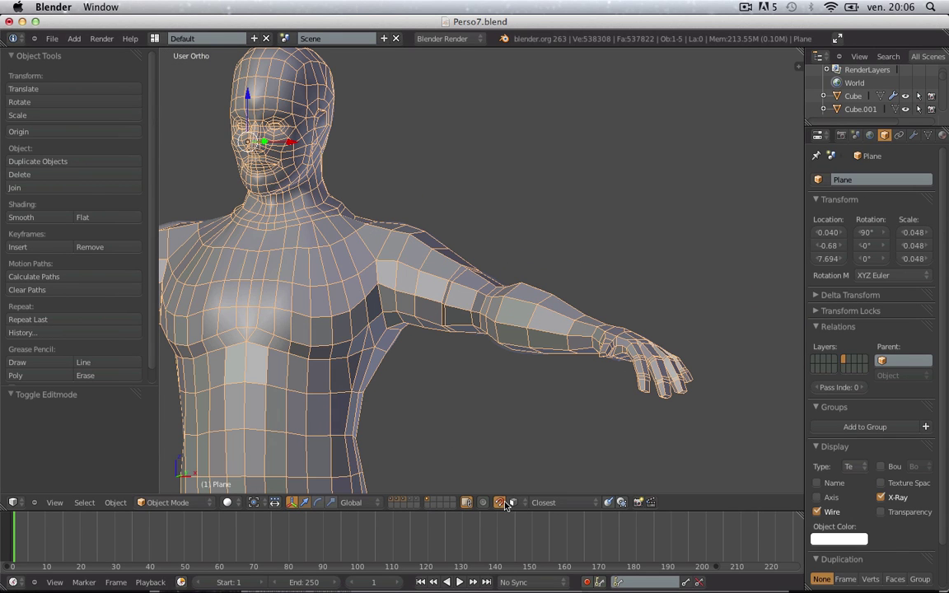
{"action": "scroll", "coordinate": [477, 387], "scroll_direction": "up", "scroll_amount": 6}
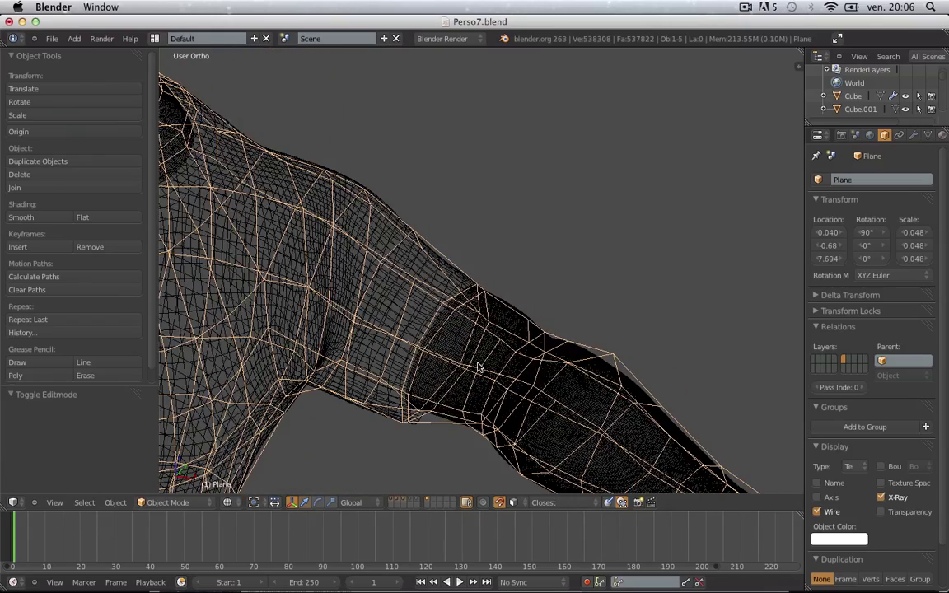
{"action": "key", "text": "Tab"}
- Clear the mesh selection and move an arm-side seam vertex closer to the sleeve in solid display
{"action": "scroll", "coordinate": [445, 355], "scroll_direction": "up", "scroll_amount": 5}
{"action": "key", "text": "a"}
{"action": "key", "text": "z"}
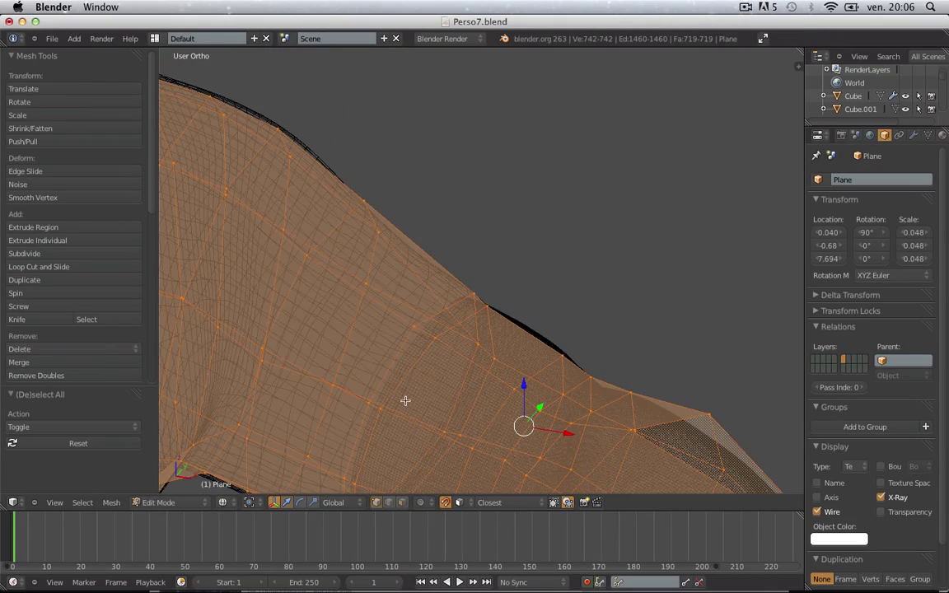
{"action": "middle_click_drag", "start_coordinate": [407, 400], "coordinate": [424, 428]}
{"action": "key", "text": "z"}
{"action": "right_click", "coordinate": [473, 379]}
{"action": "key", "text": "g"}
{"action": "left_click", "coordinate": [469, 374]}
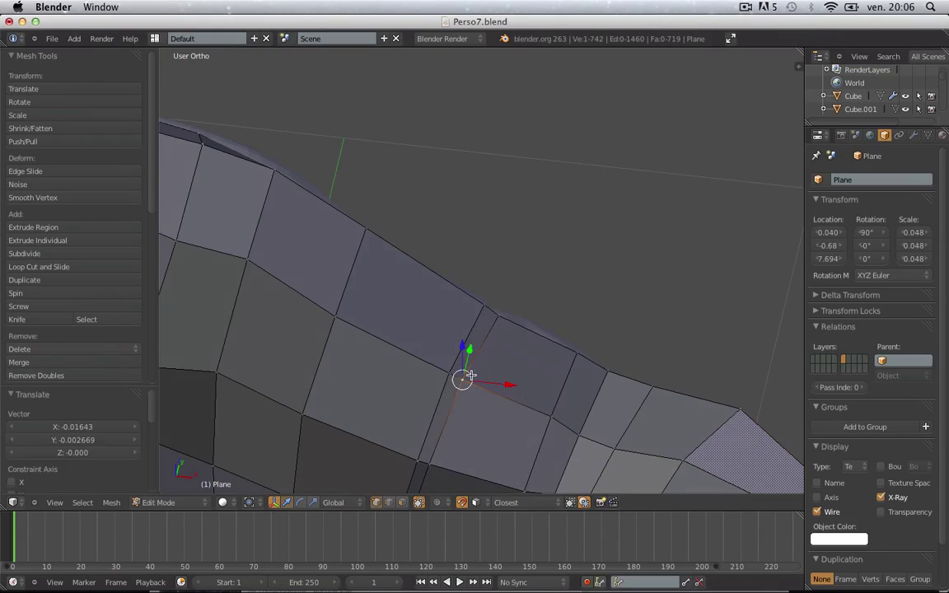
- Move individual vertices around the upper and back parts of the arm seam to fit the sculpted surface
{"action": "key", "text": "a"}
{"action": "scroll", "coordinate": [481, 398], "scroll_direction": "down", "scroll_amount": 2}
{"action": "middle_click_drag", "start_coordinate": [488, 362], "coordinate": [322, 275]}
{"action": "right_click", "coordinate": [408, 299]}
{"action": "key", "text": "g"}
{"action": "left_click", "coordinate": [410, 302]}
{"action": "key", "text": "a"}
{"action": "right_click", "coordinate": [428, 282]}
{"action": "key", "text": "a"}
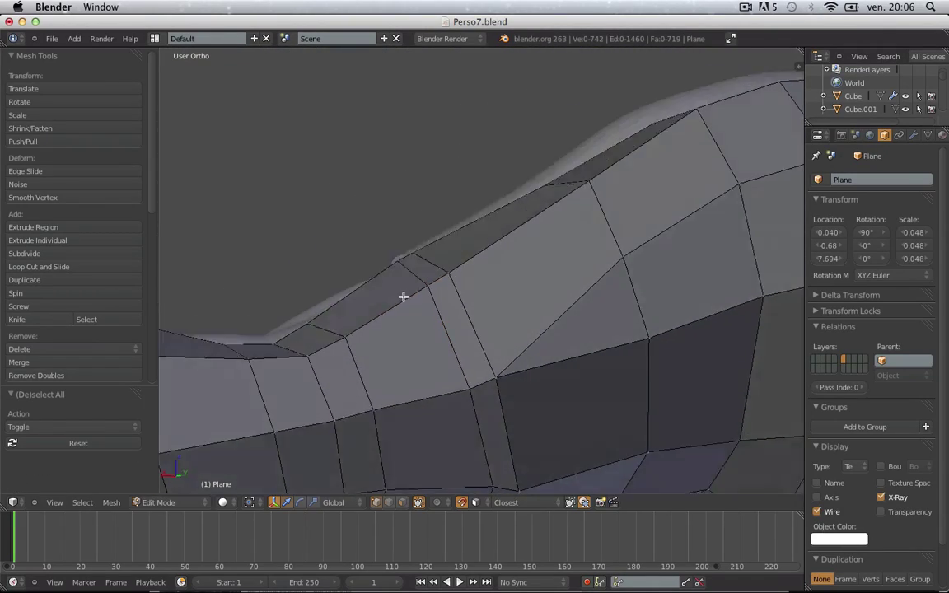
{"action": "middle_click_drag", "start_coordinate": [402, 238], "coordinate": [382, 238]}
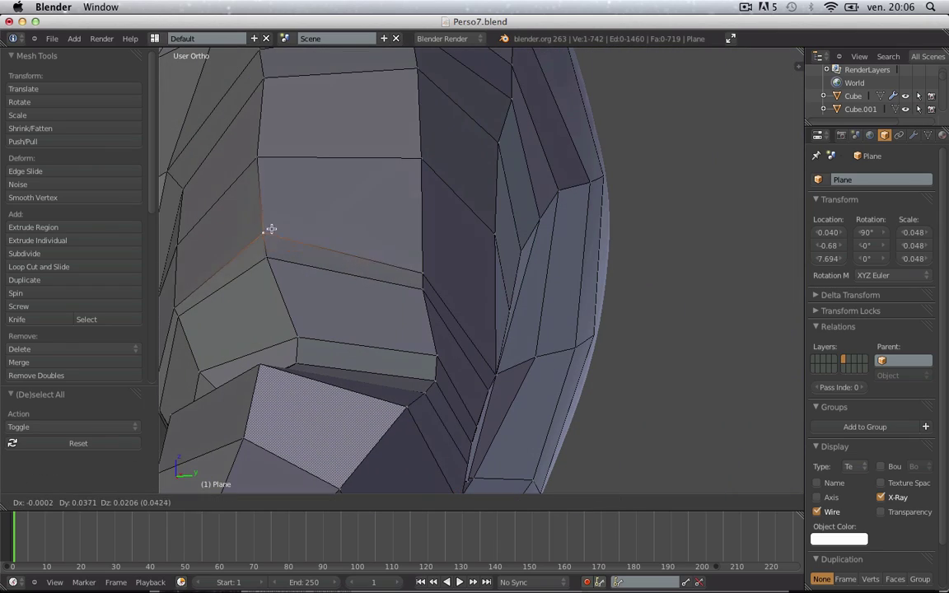
{"action": "right_click", "coordinate": [267, 229]}
{"action": "middle_click_drag", "start_coordinate": [267, 229], "coordinate": [488, 268]}
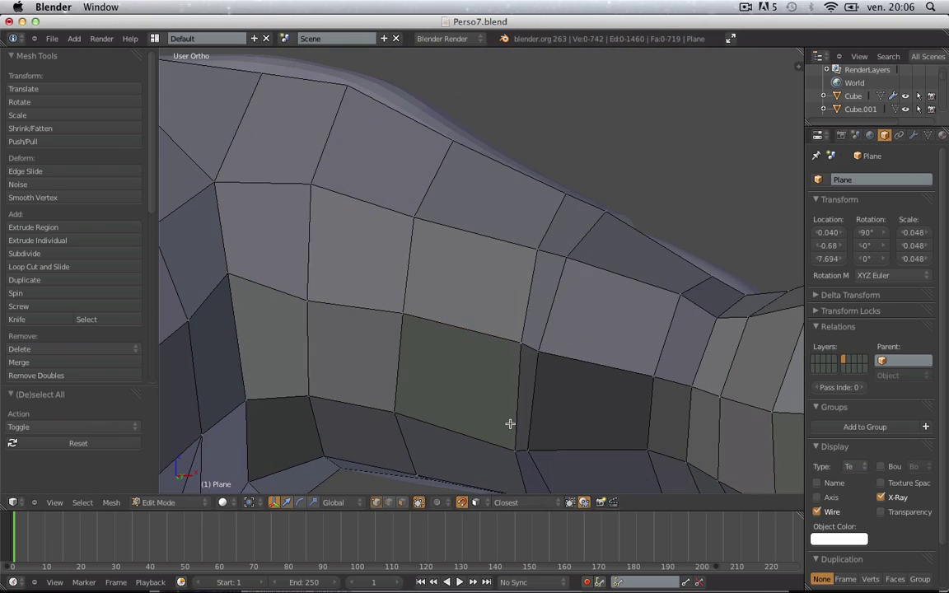
- Switch to wireframe display and adjust a seam vertex on the underside of the arm
{"action": "key", "text": "z"}
{"action": "middle_click_drag", "start_coordinate": [511, 436], "coordinate": [548, 331]}
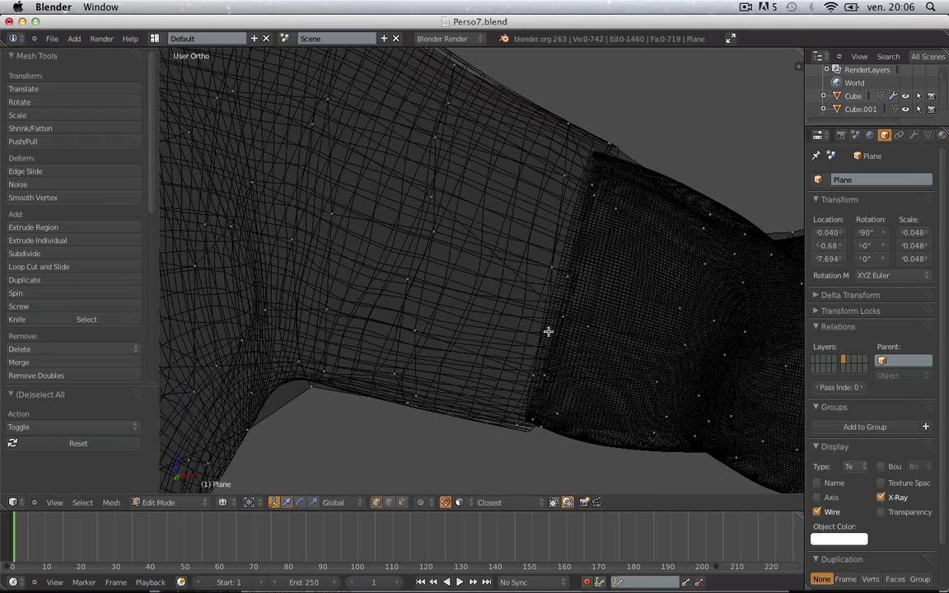
{"action": "left_click", "coordinate": [521, 368]}
{"action": "middle_click_drag", "start_coordinate": [522, 367], "coordinate": [526, 307]}
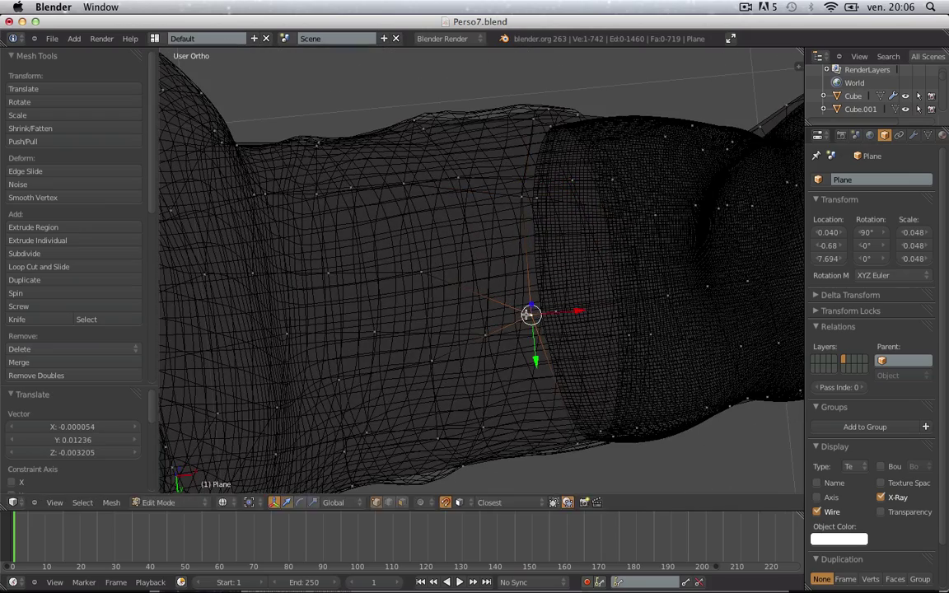
- Confirm the seam vertex's new position, leave edit mode and return to solid display
{"action": "left_click", "coordinate": [526, 315]}
{"action": "key", "text": "Tab"}
{"action": "key", "text": "z"}
{"action": "scroll", "coordinate": [485, 195], "scroll_direction": "down", "scroll_amount": 6}
{"action": "mouse_move", "coordinate": [485, 194]}
{"action": "middle_mouse_down"}
{"action": "mouse_move", "coordinate": [390, 266]}
{"action": "mouse_move", "coordinate": [263, 285]}
{"action": "mouse_move", "coordinate": [315, 373]}
{"action": "middle_mouse_up"}
{"action": "scroll", "coordinate": [404, 382], "scroll_direction": "down", "scroll_amount": 5}
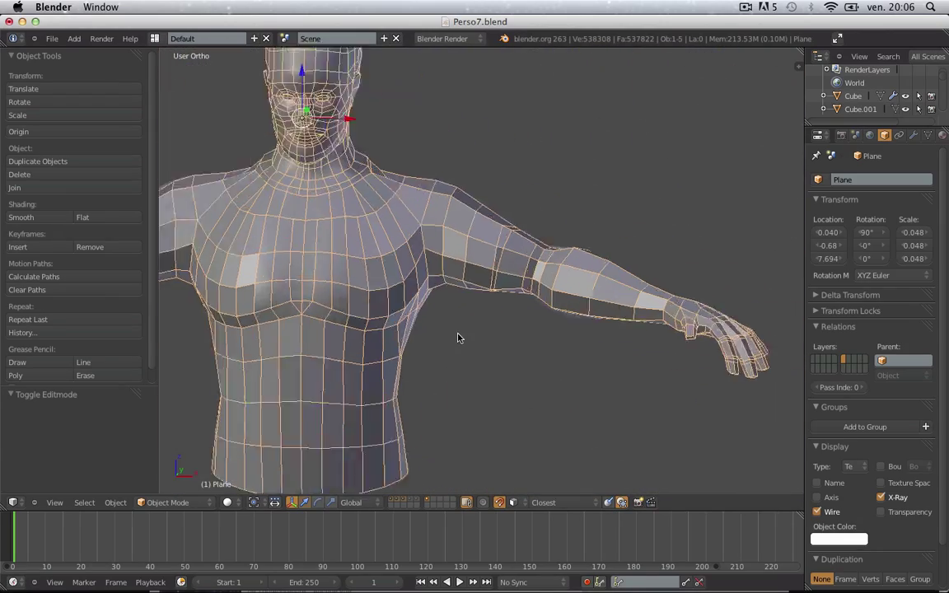
- Turn off X-Ray for the low-poly mesh and enter edit mode on it to check the upper arm against the sculpt
{"action": "key", "text": "a"}
{"action": "right_click", "coordinate": [367, 268]}
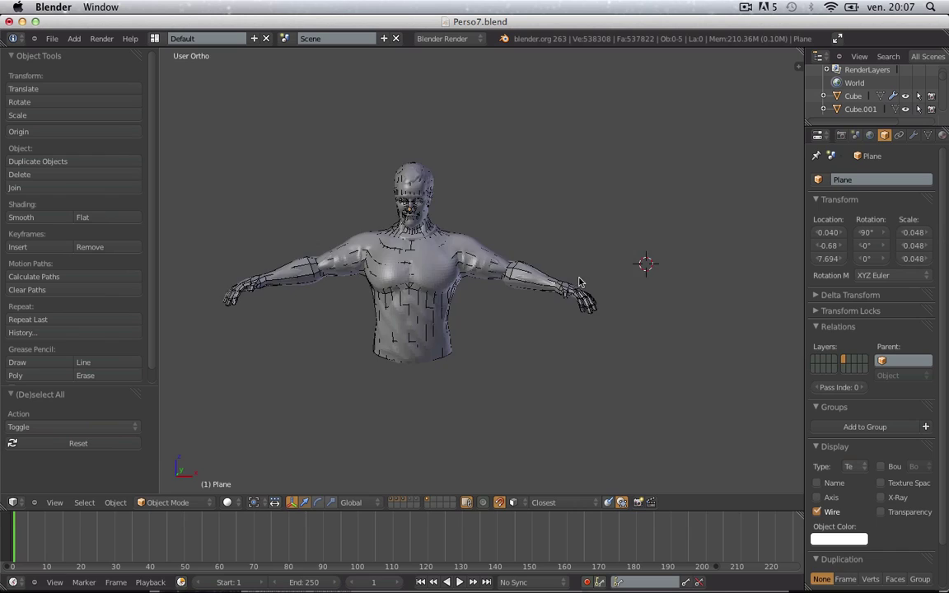
{"action": "middle_click_drag", "start_coordinate": [579, 283], "coordinate": [568, 388]}
{"action": "scroll", "coordinate": [519, 196], "scroll_direction": "up", "scroll_amount": 8}
{"action": "scroll", "coordinate": [514, 262], "scroll_direction": "up", "scroll_amount": 2}
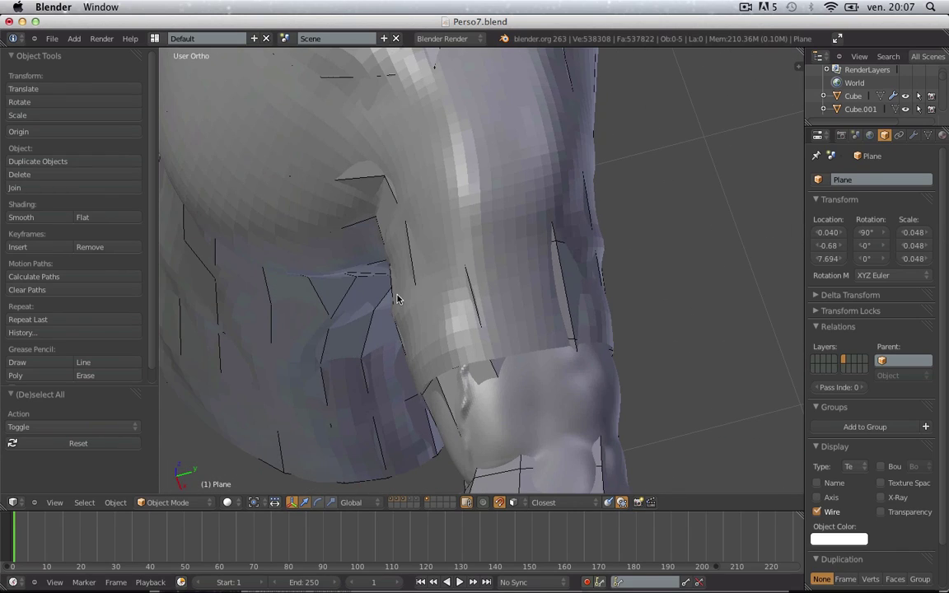
{"action": "right_click", "coordinate": [407, 277]}
{"action": "key", "text": "Tab"}
{"action": "key", "text": "Tab"}
{"action": "right_click", "coordinate": [410, 258]}
{"action": "key", "text": "Tab"}
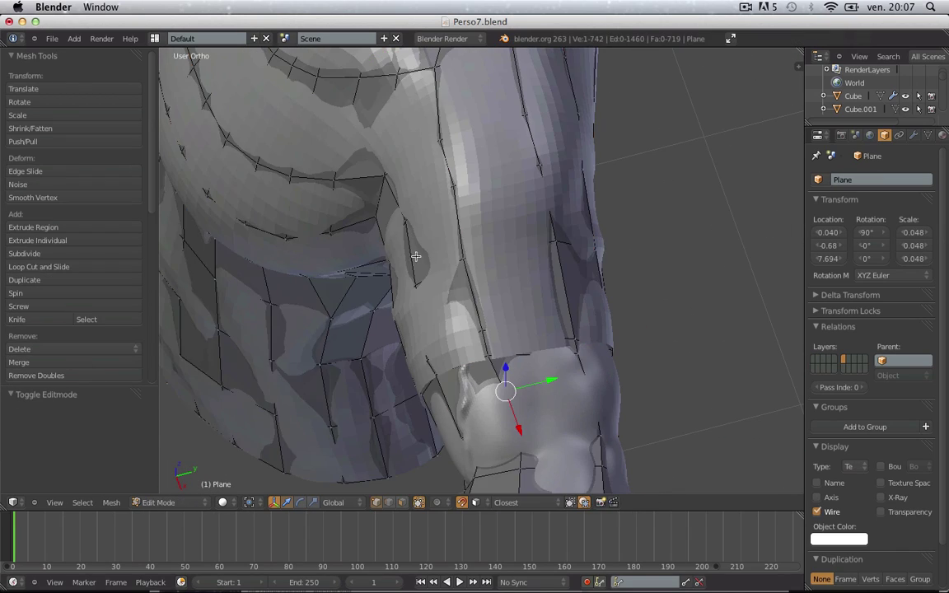
{"action": "middle_click_drag", "start_coordinate": [411, 259], "coordinate": [486, 156]}
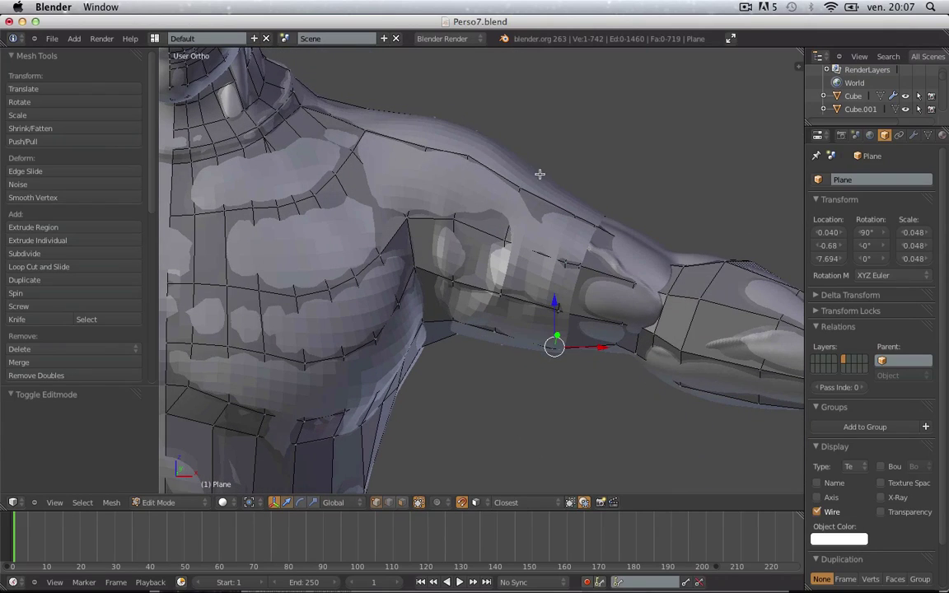
- Select the four vertices of the face on top of the shoulder, raise them slightly, and return to object mode in solid display
{"action": "key", "text": "a"}
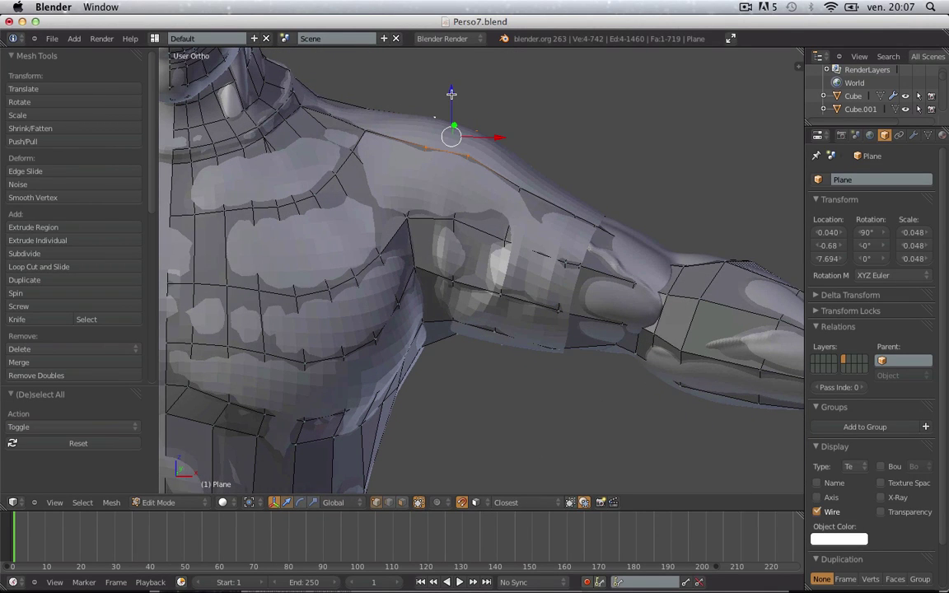
{"action": "left_click_drag", "start_coordinate": [452, 94], "coordinate": [452, 89]}
{"action": "middle_click_drag", "start_coordinate": [499, 137], "coordinate": [474, 143]}
{"action": "key", "text": "z"}
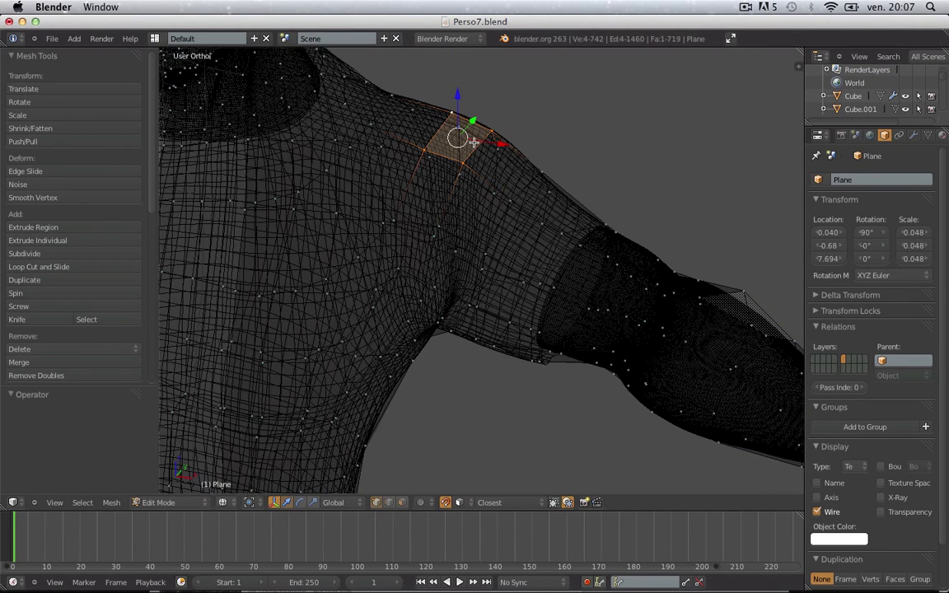
{"action": "left_click_drag", "start_coordinate": [465, 91], "coordinate": [459, 91]}
{"action": "key", "text": "z"}
{"action": "key", "text": "Tab"}
- Turn X-Ray back on for the low-poly body mesh and deselect it
{"action": "scroll", "coordinate": [506, 146], "scroll_direction": "down", "scroll_amount": 5}
{"action": "middle_click_drag", "start_coordinate": [514, 259], "coordinate": [725, 210]}
{"action": "key", "text": "a"}
{"action": "key", "text": "a"}
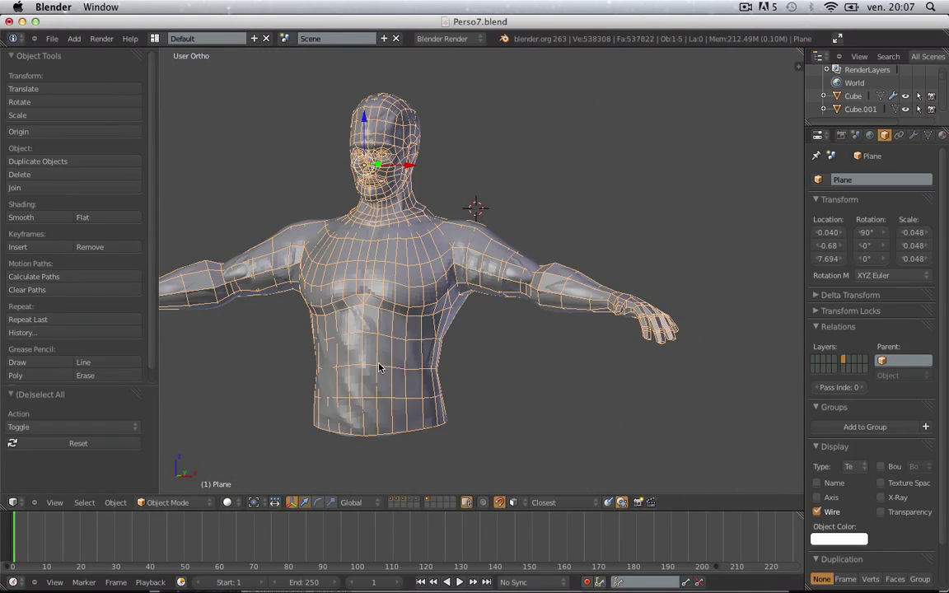
{"action": "left_click", "coordinate": [894, 496]}
{"action": "key", "text": "a"}
{"action": "scroll", "coordinate": [483, 233], "scroll_direction": "down", "scroll_amount": 4}
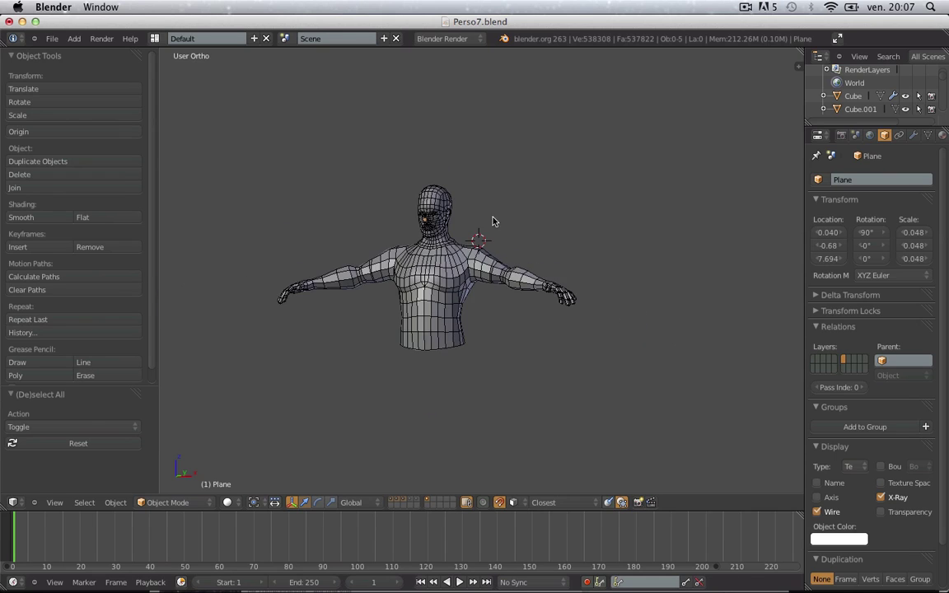
- Switch to the front view and select the low-poly body mesh
{"action": "middle_click_drag", "start_coordinate": [493, 219], "coordinate": [476, 235]}
{"action": "key", "text": "KP_1"}
{"action": "scroll", "coordinate": [499, 220], "scroll_direction": "up", "scroll_amount": 6}
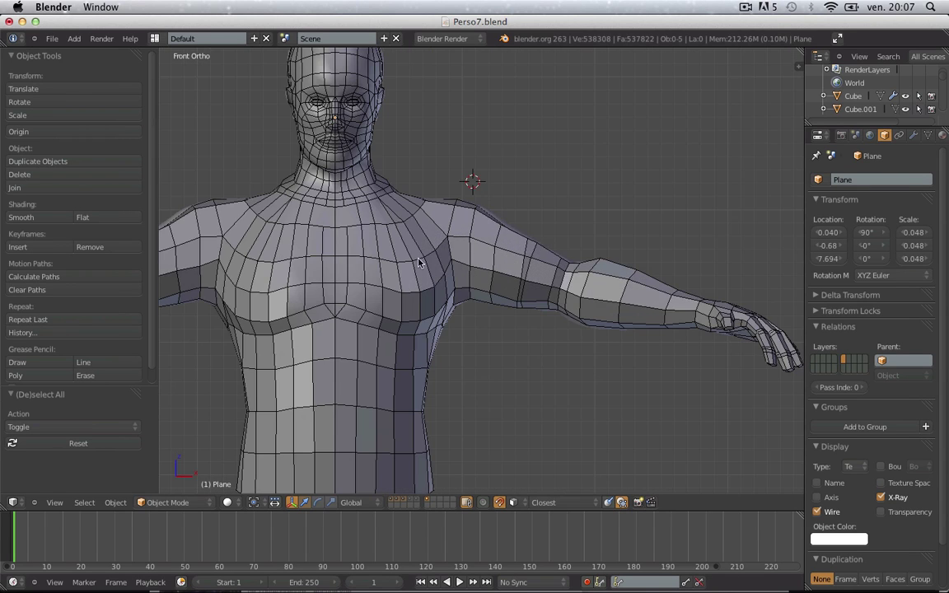
{"action": "right_click", "coordinate": [510, 260]}
{"action": "key", "text": "Tab"}
{"action": "key", "text": "Tab"}
{"action": "right_click", "coordinate": [483, 271]}
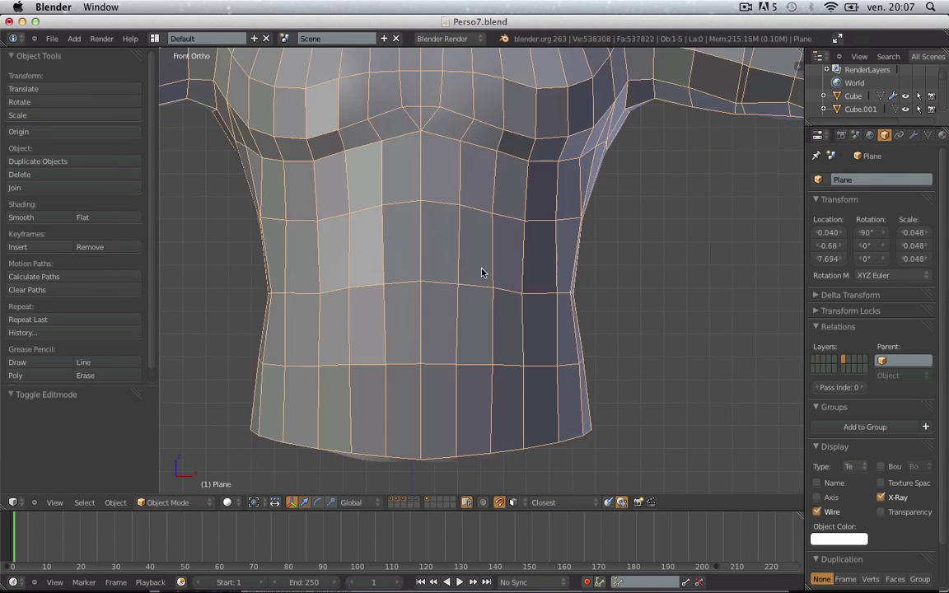
- Select the vertical edge loop beside the torso's centre line, running up to the chin, and delete it as an edge loop
{"action": "key", "text": "Tab"}
{"action": "scroll", "coordinate": [491, 251], "scroll_direction": "down", "scroll_amount": 3}
{"action": "right_click", "coordinate": [467, 214], "text": "alt"}
{"action": "scroll", "coordinate": [478, 206], "scroll_direction": "down", "scroll_amount": 1}
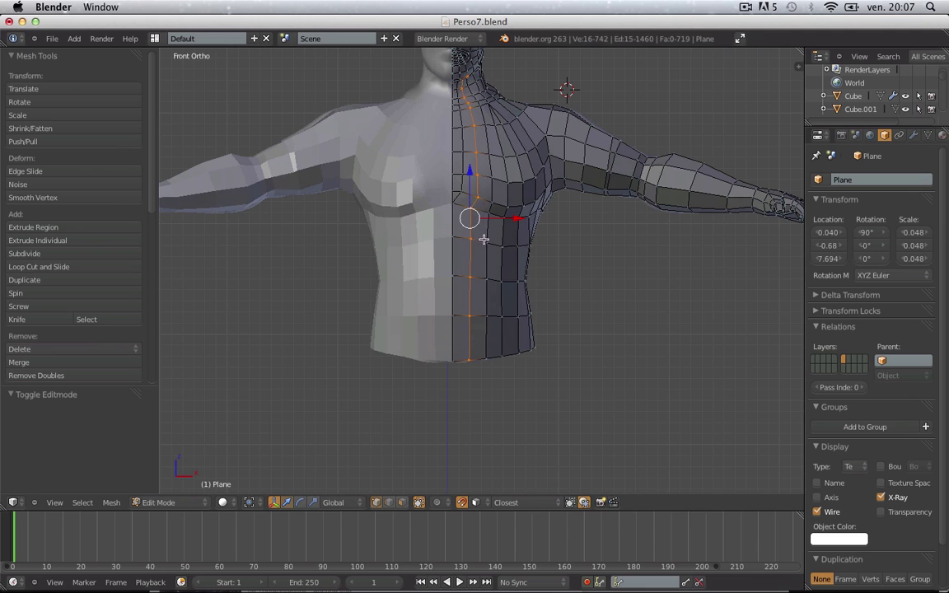
{"action": "middle_click_drag", "start_coordinate": [483, 239], "coordinate": [449, 226]}
{"action": "scroll", "coordinate": [449, 226], "scroll_direction": "up", "scroll_amount": 4}
{"action": "middle_click_drag", "start_coordinate": [449, 123], "coordinate": [476, 388], "text": "shift"}
{"action": "scroll", "coordinate": [477, 387], "scroll_direction": "up", "scroll_amount": 3}
{"action": "middle_click_drag", "start_coordinate": [446, 315], "coordinate": [442, 369]}
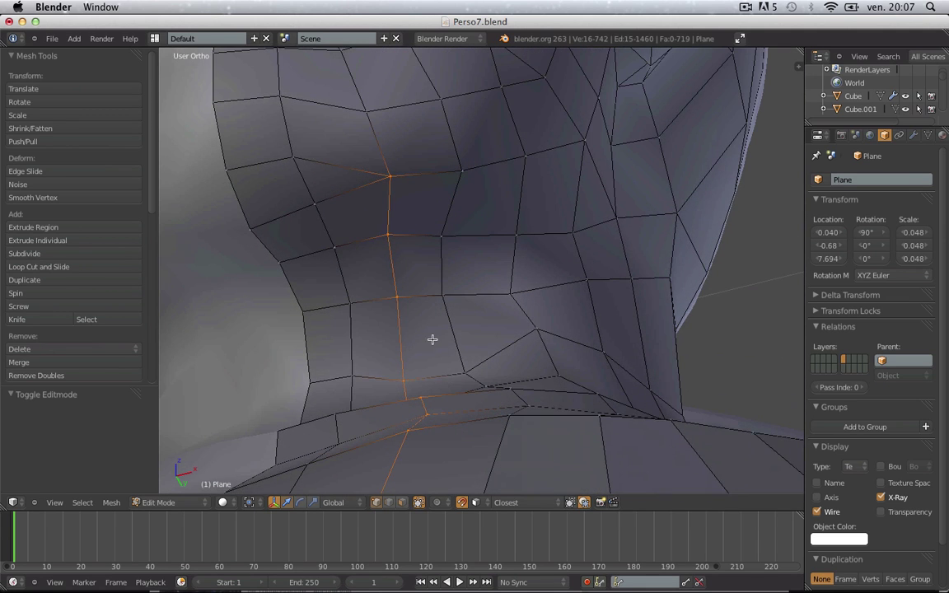
{"action": "scroll", "coordinate": [437, 334], "scroll_direction": "down", "scroll_amount": 2}
{"action": "key", "text": "ctrl+e"}
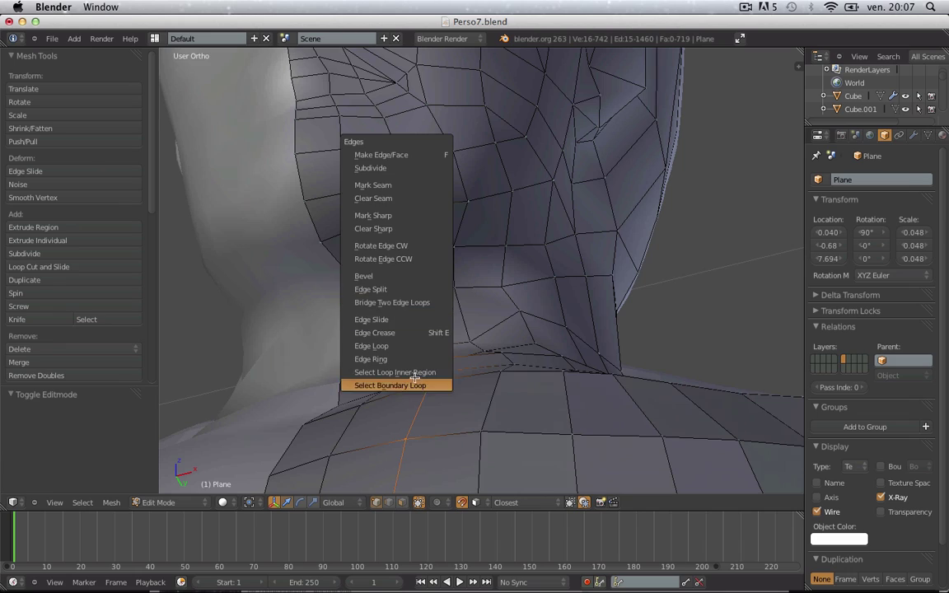
{"action": "key", "text": "x"}
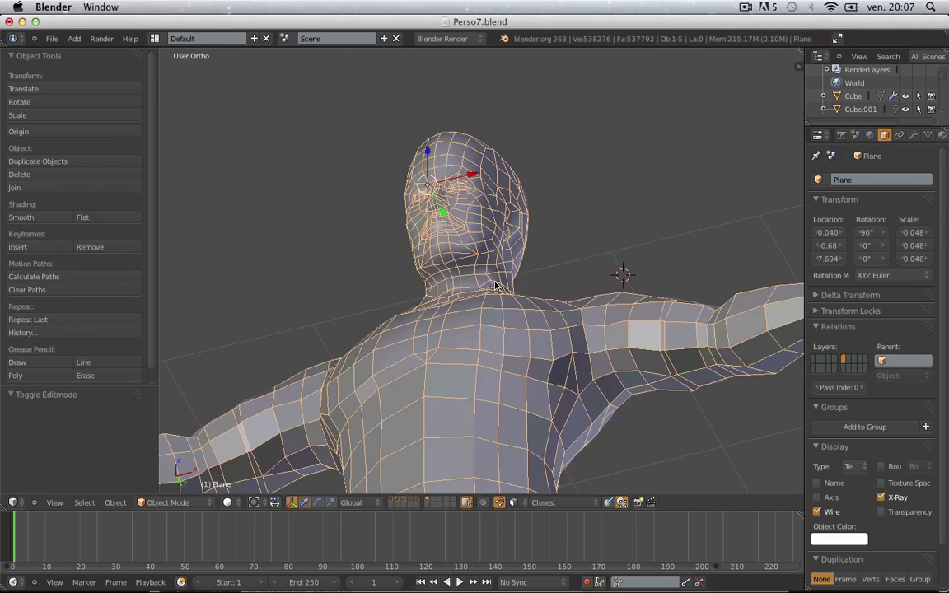
- Clear the mesh selection and move the vertex under the jaw, where several edges meet, closer to the chin
{"action": "middle_click_drag", "start_coordinate": [495, 285], "coordinate": [496, 352]}
{"action": "scroll", "coordinate": [496, 352], "scroll_direction": "down", "scroll_amount": 3}
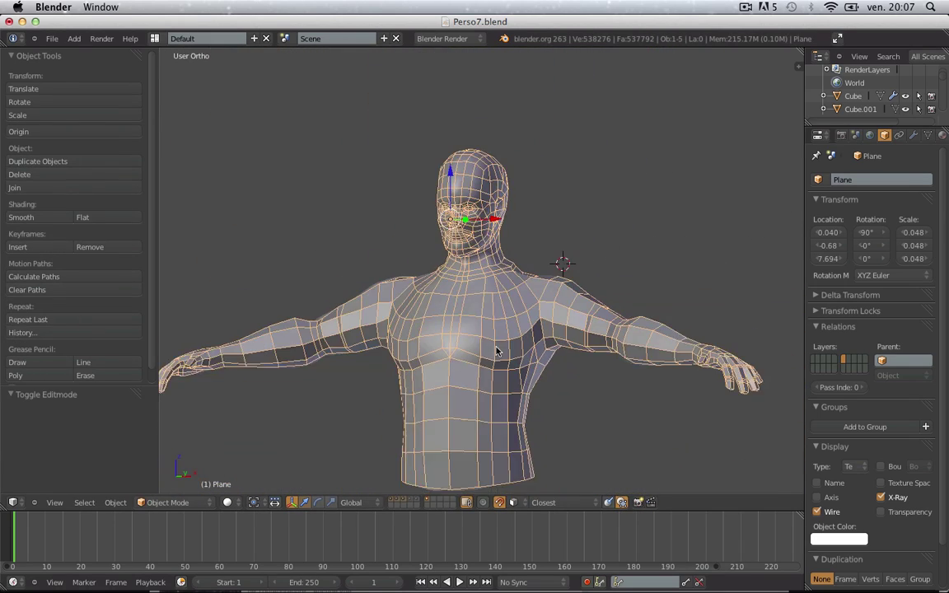
{"action": "middle_click_drag", "start_coordinate": [499, 307], "coordinate": [520, 269], "text": "shift"}
{"action": "scroll", "coordinate": [520, 272], "scroll_direction": "up", "scroll_amount": 3}
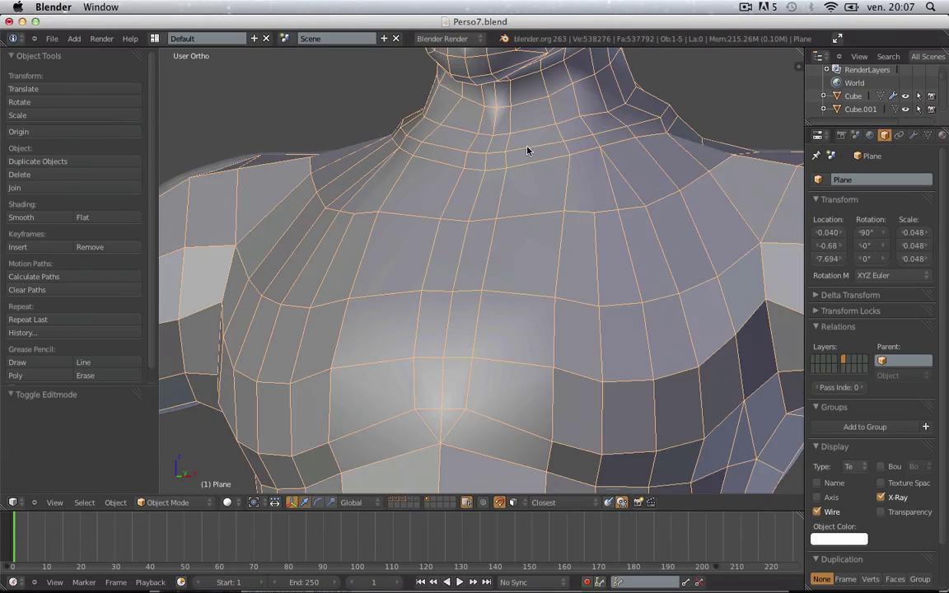
{"action": "middle_click_drag", "start_coordinate": [527, 151], "coordinate": [512, 298]}
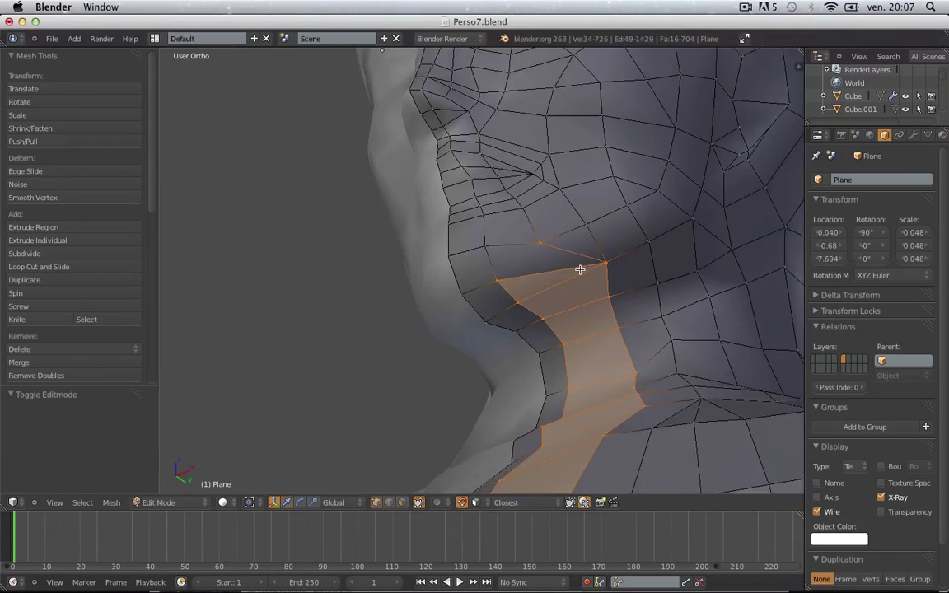
{"action": "key", "text": "a"}
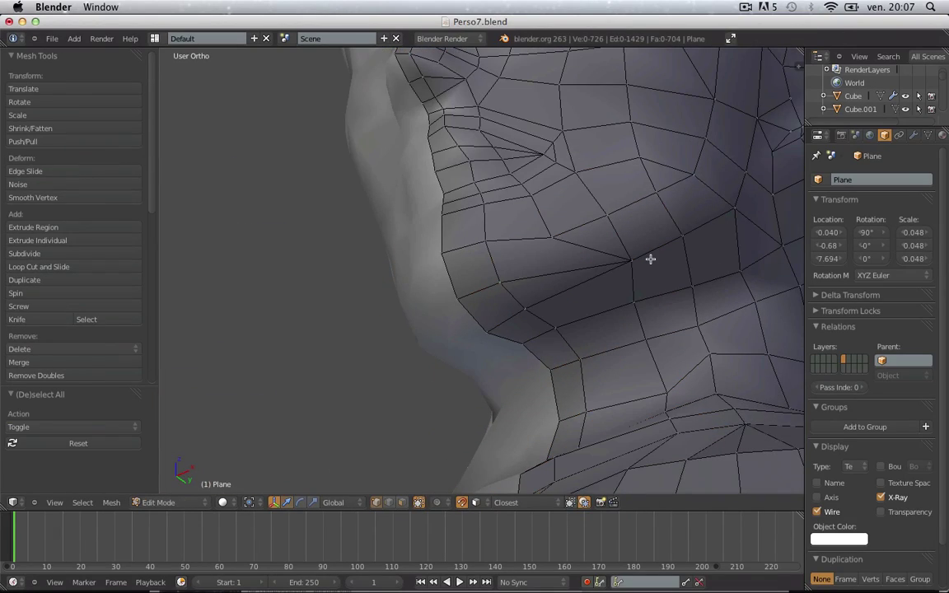
{"action": "key", "text": "g"}
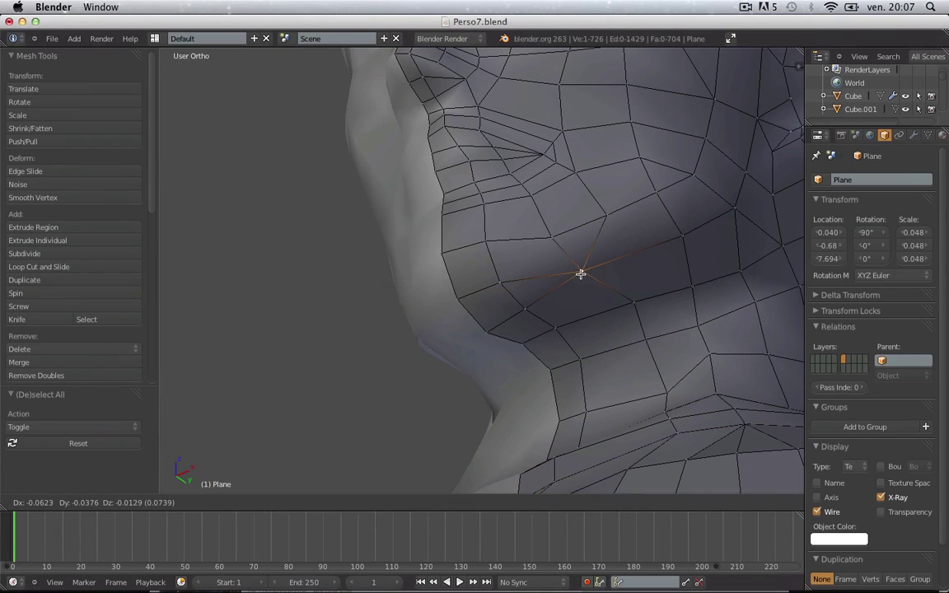
{"action": "key", "text": "Escape"}
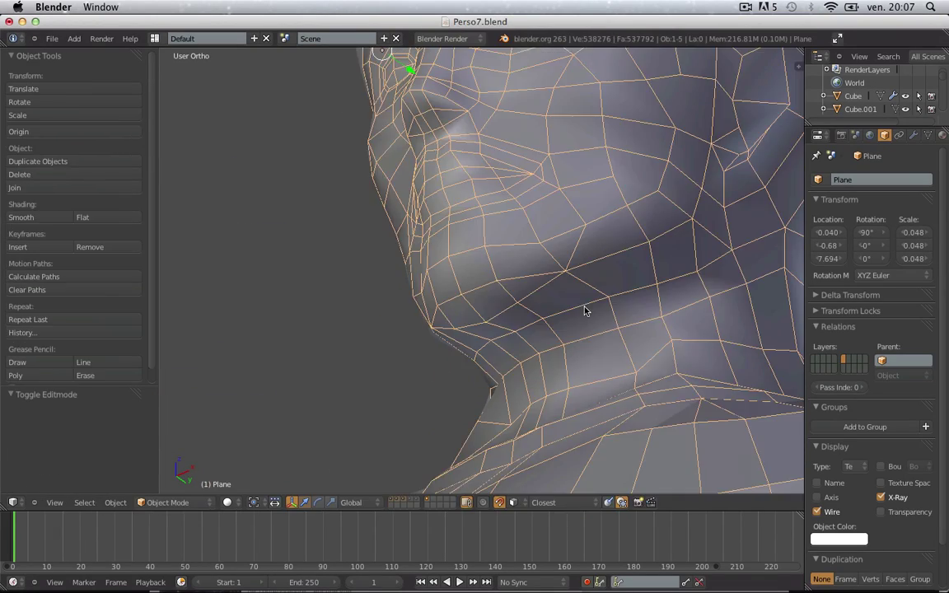
{"action": "key", "text": "Tab"}
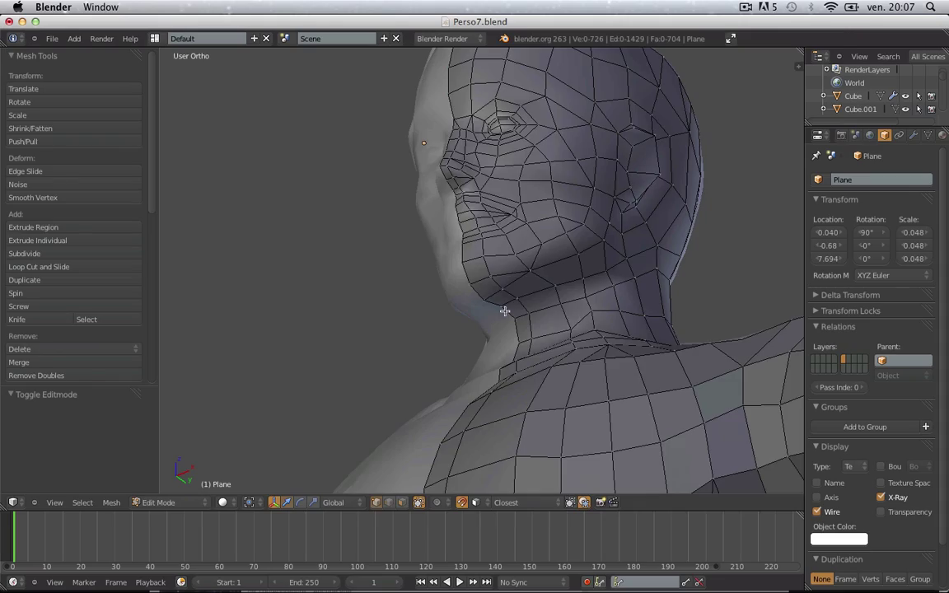
{"action": "key", "text": "Tab"}
- Use the Knife to cut from the jaw vertex across the neighbouring edge to the vertex diagonally below it
{"action": "middle_click_drag", "start_coordinate": [504, 311], "coordinate": [491, 352]}
{"action": "key", "text": "a"}
{"action": "scroll", "coordinate": [511, 326], "scroll_direction": "up", "scroll_amount": 7}
{"action": "key", "text": "Tab"}
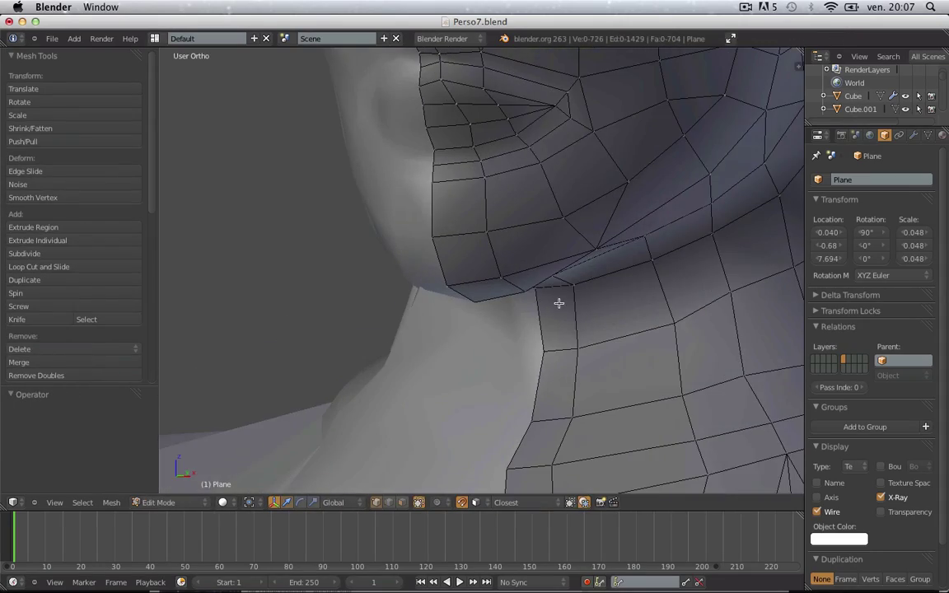
{"action": "middle_click_drag", "start_coordinate": [558, 303], "coordinate": [651, 158]}
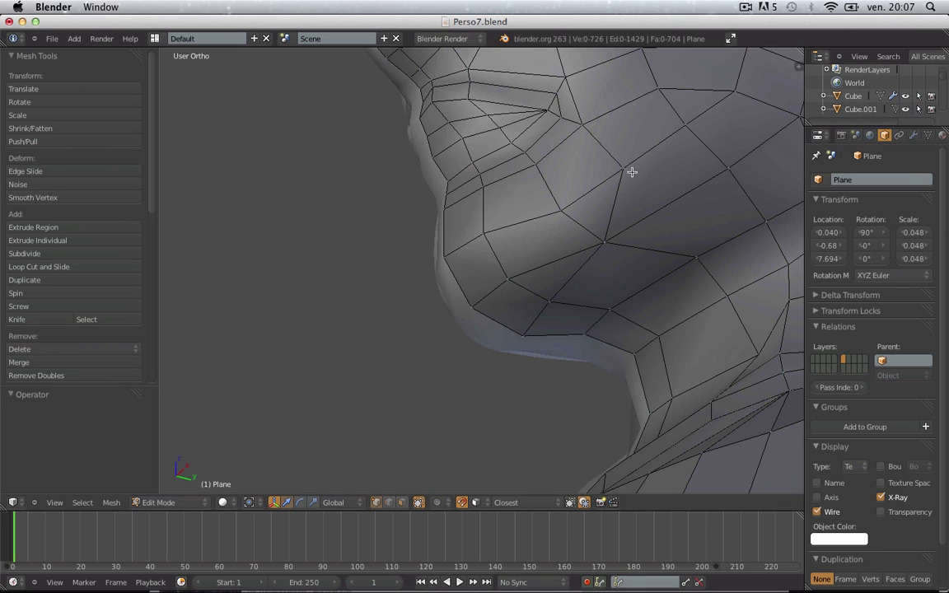
{"action": "key", "text": "k"}
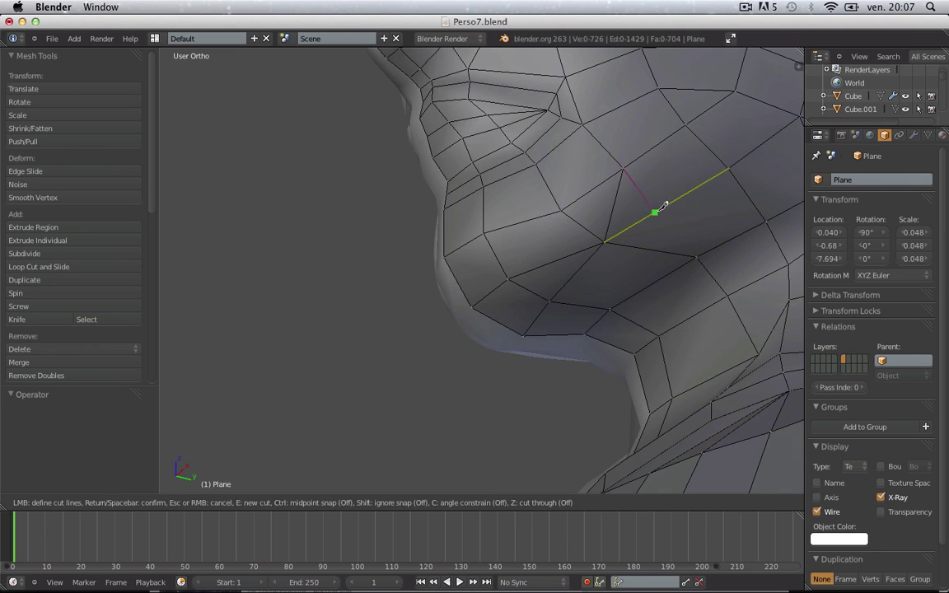
{"action": "left_click", "coordinate": [698, 256]}
{"action": "key", "text": "Return"}
{"action": "key", "text": "Tab"}
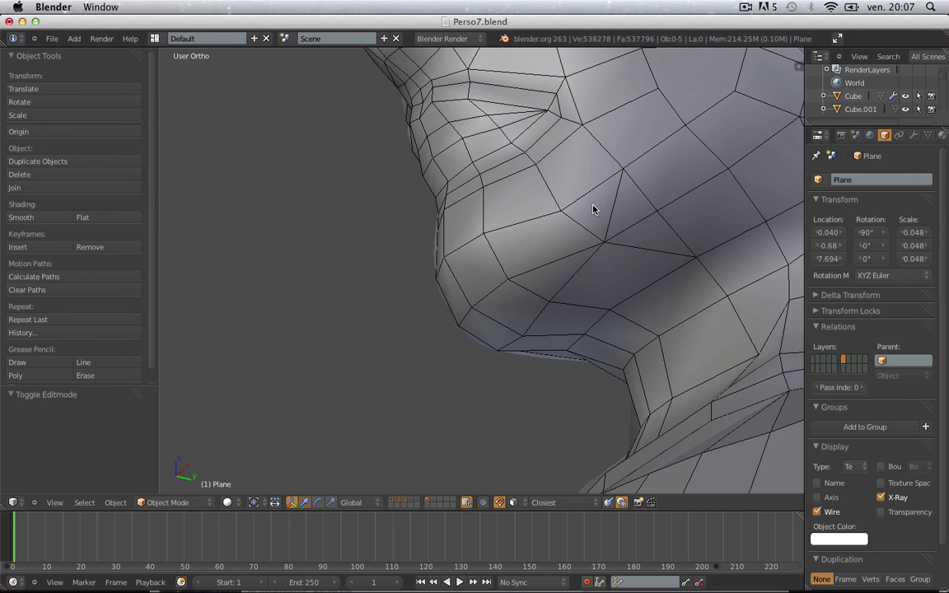
- In edge selection mode, delete the old jaw edge beside the new cut and fill the gap with a single face
{"action": "key", "text": "Tab"}
{"action": "key", "text": "a"}
{"action": "key", "text": "ctrl+Tab"}
{"action": "left_click", "coordinate": [571, 242]}
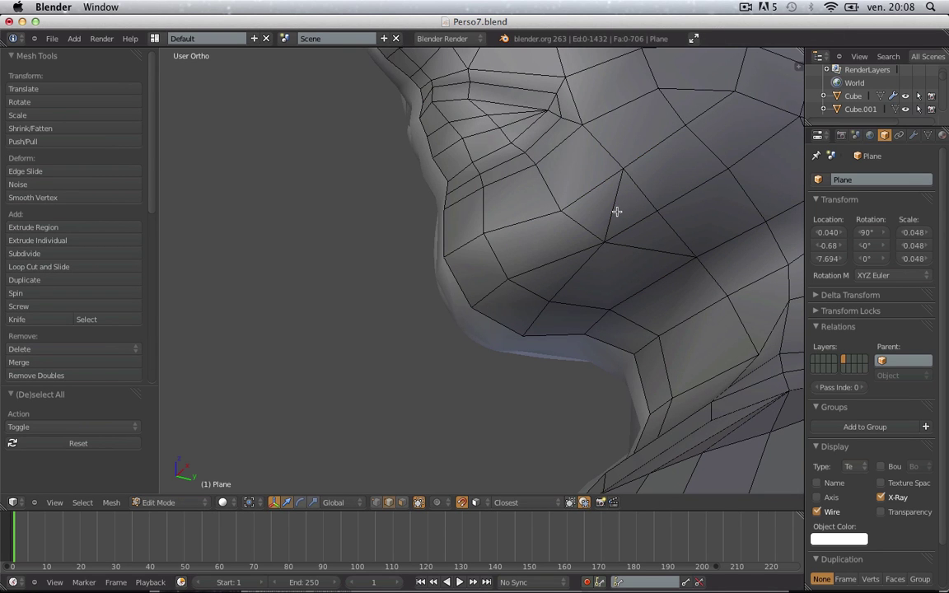
{"action": "right_click", "coordinate": [617, 212]}
{"action": "key", "text": "x"}
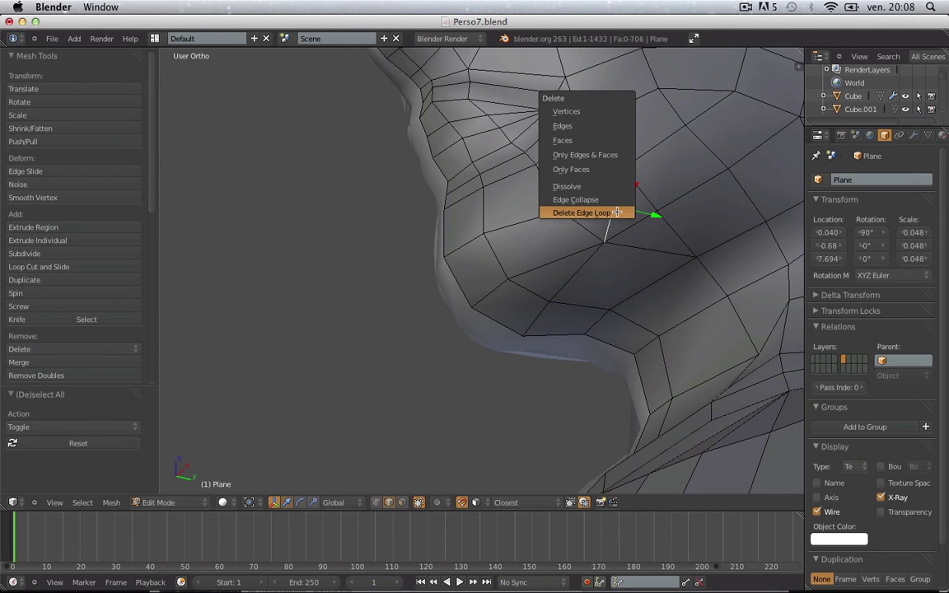
{"action": "left_click", "coordinate": [567, 126]}
{"action": "key", "text": "f"}
{"action": "key", "text": "a"}
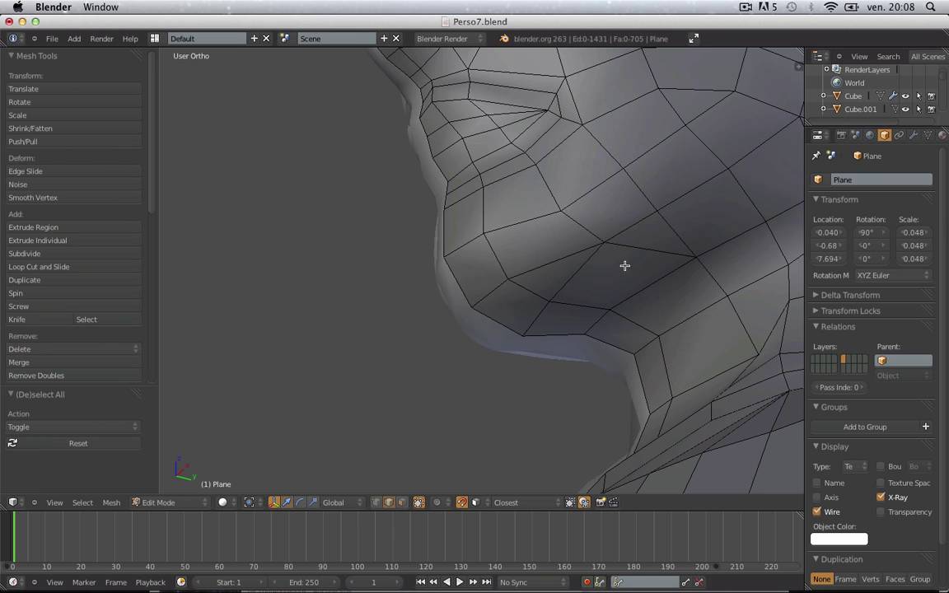
- Knife a new cut from the vertex under the jaw down through the faces below to the throat
{"action": "middle_click_drag", "start_coordinate": [624, 298], "coordinate": [630, 274]}
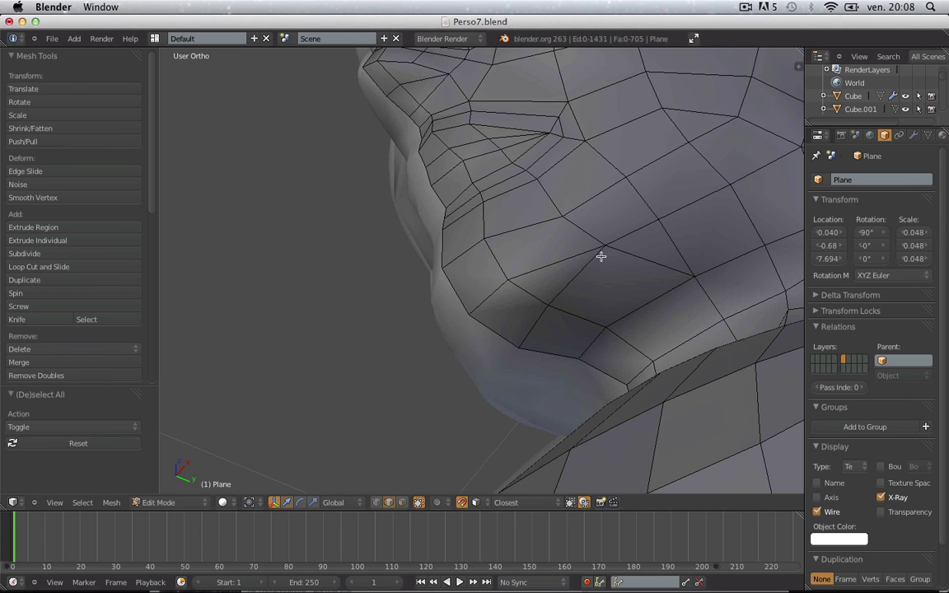
{"action": "key", "text": "k"}
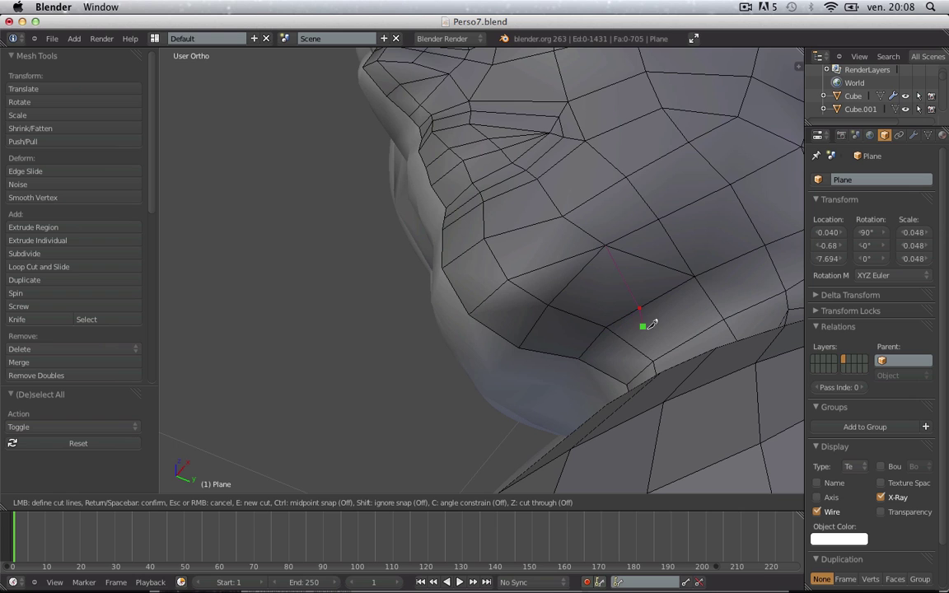
{"action": "left_click", "coordinate": [653, 358]}
{"action": "key", "text": "Return"}
{"action": "middle_click_drag", "start_coordinate": [659, 273], "coordinate": [703, 258]}
- Delete the diagonal edge beside the new throat cut, fill the gap with one face, and check the chin in object mode
{"action": "key", "text": "a"}
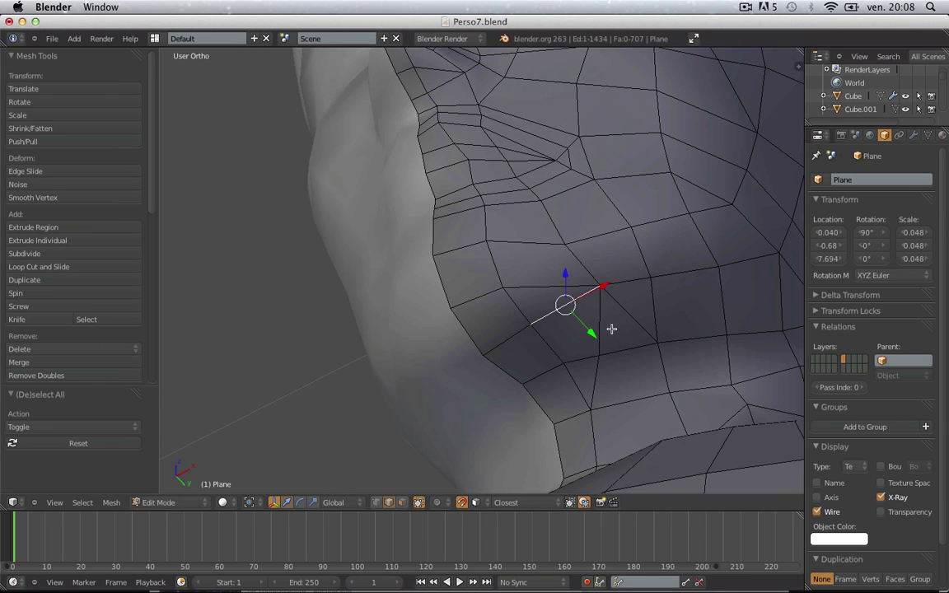
{"action": "middle_click_drag", "start_coordinate": [624, 326], "coordinate": [557, 352]}
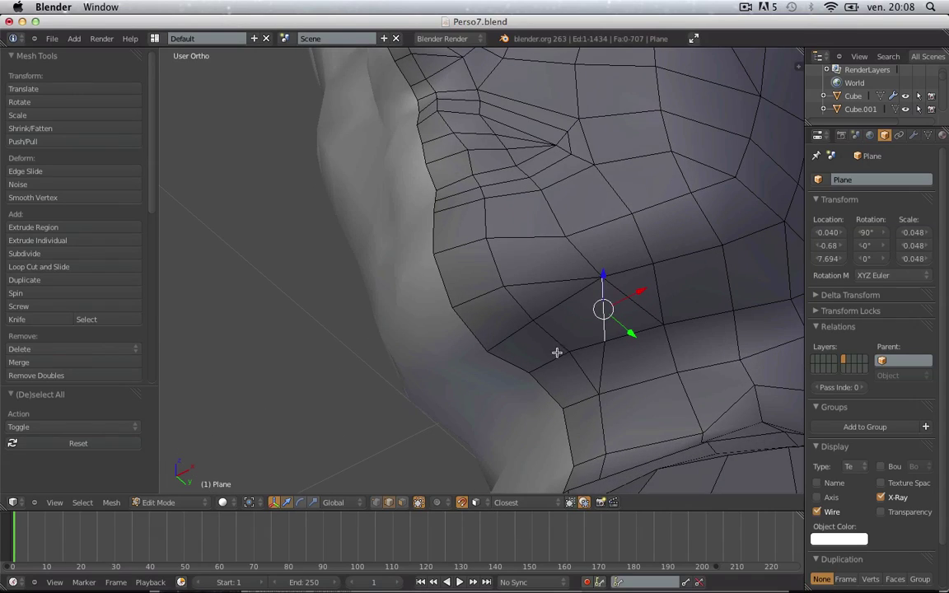
{"action": "key", "text": "x"}
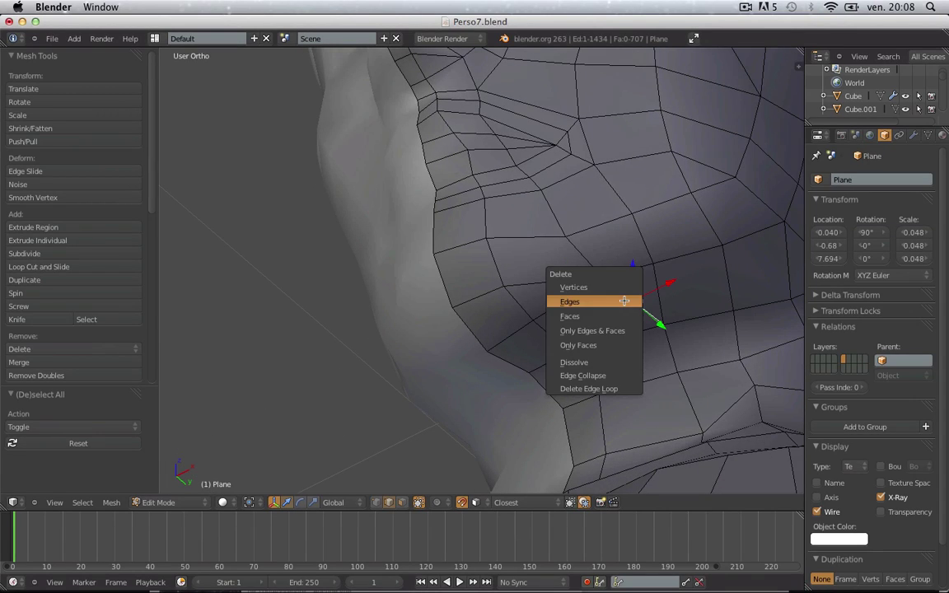
{"action": "left_click", "coordinate": [576, 241]}
{"action": "key", "text": "Tab"}
{"action": "scroll", "coordinate": [608, 304], "scroll_direction": "down", "scroll_amount": 3}
{"action": "middle_click_drag", "start_coordinate": [610, 251], "coordinate": [591, 266]}
{"action": "scroll", "coordinate": [540, 303], "scroll_direction": "up", "scroll_amount": 5}
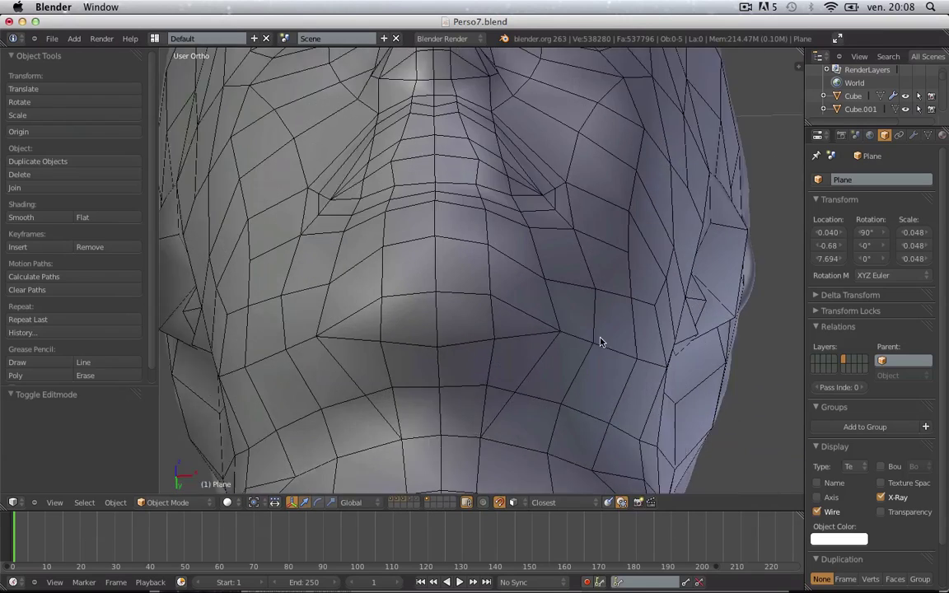
- In vertex selection mode, move the vertex just below the jaw corner slightly outward to even out the faces under the chin
{"action": "key", "text": "Tab"}
{"action": "key", "text": "ctrl+Tab"}
{"action": "left_click", "coordinate": [451, 341]}
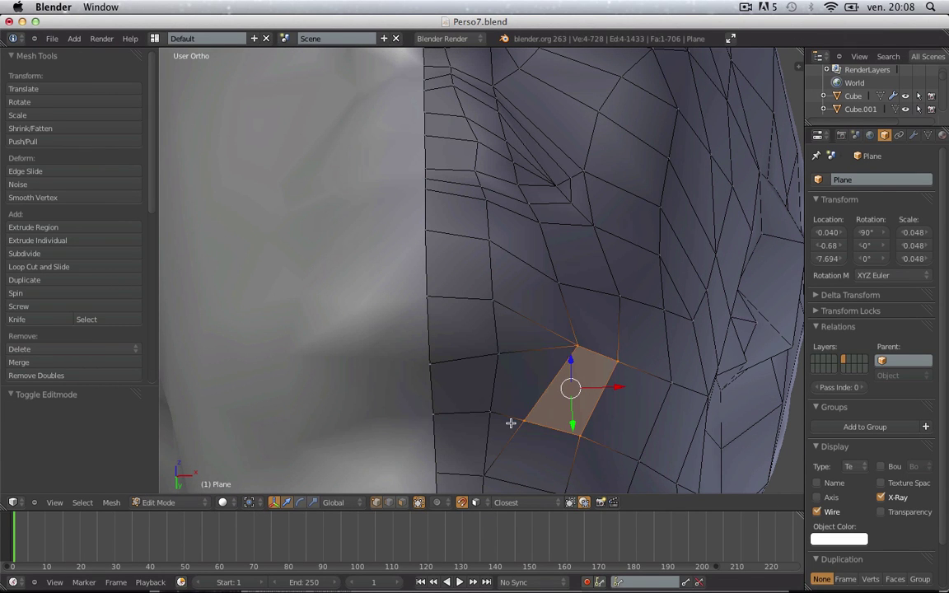
{"action": "key", "text": "a"}
{"action": "scroll", "coordinate": [509, 422], "scroll_direction": "down", "scroll_amount": 1}
{"action": "key", "text": "g"}
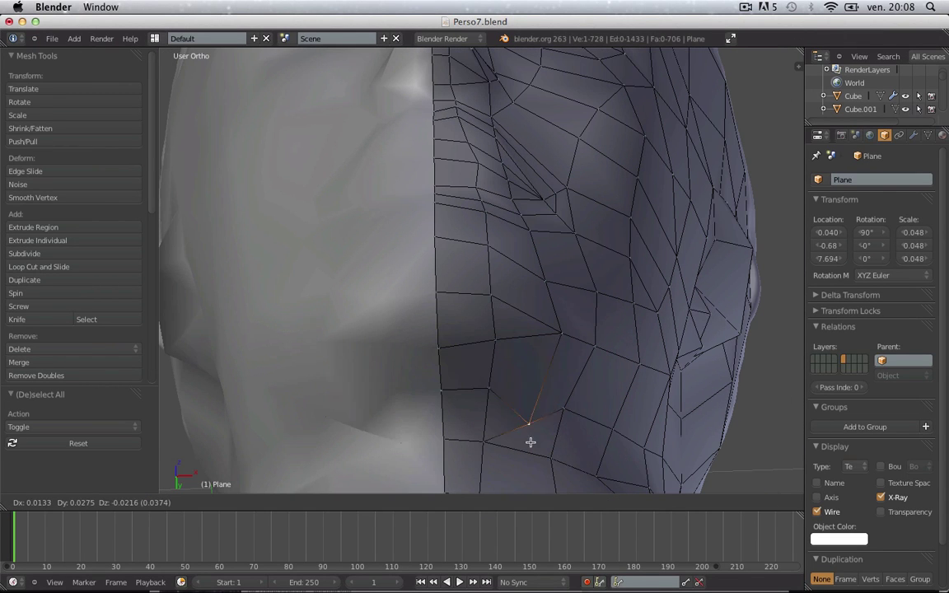
{"action": "left_click", "coordinate": [536, 394]}
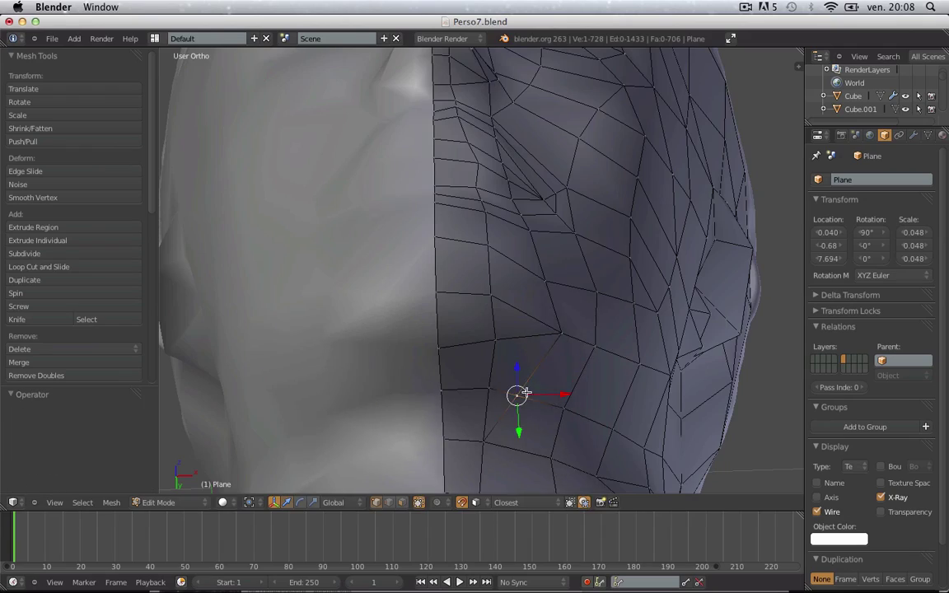
{"action": "key", "text": "z"}
{"action": "key", "text": "g"}
{"action": "left_click", "coordinate": [538, 414]}
{"action": "key", "text": "z"}
{"action": "scroll", "coordinate": [538, 412], "scroll_direction": "down", "scroll_amount": 4}
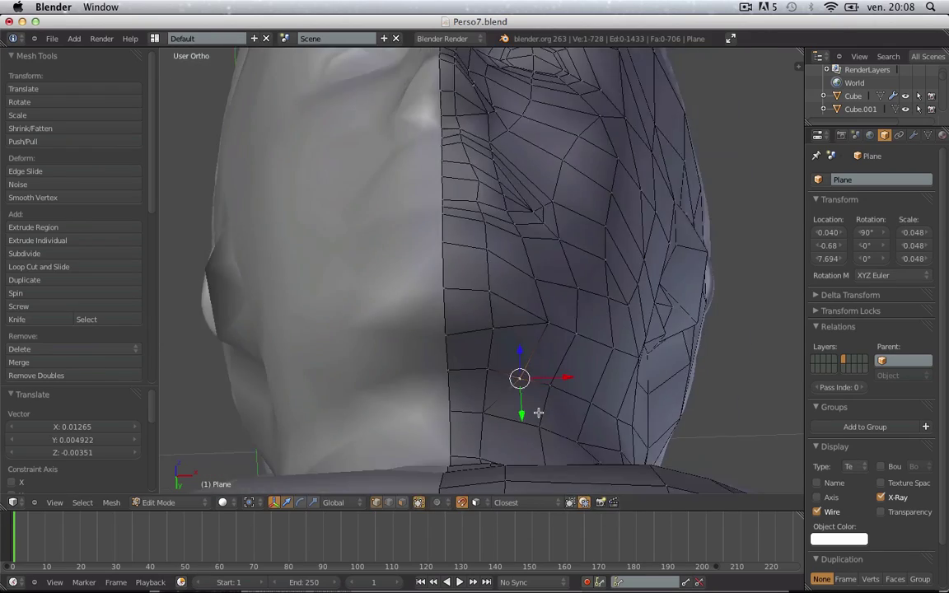
- Check the chin and throat shape in object mode from the side and from below the face
{"action": "key", "text": "Tab"}
{"action": "middle_click_drag", "start_coordinate": [396, 334], "coordinate": [345, 348]}
{"action": "scroll", "coordinate": [588, 371], "scroll_direction": "up", "scroll_amount": 3}
{"action": "key", "text": "Tab"}
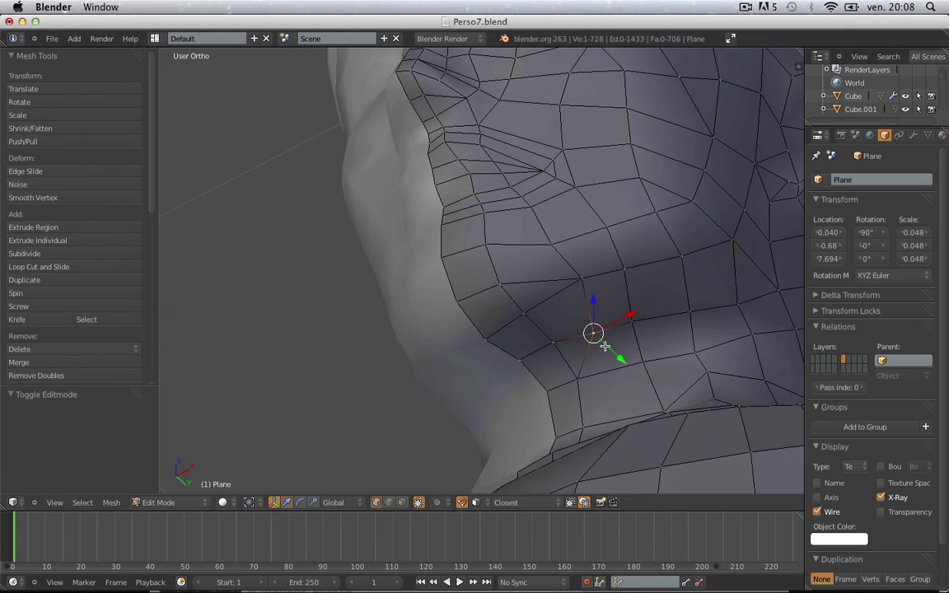
{"action": "key", "text": "g"}
{"action": "key", "text": "Escape"}
{"action": "key", "text": "Tab"}
{"action": "scroll", "coordinate": [603, 350], "scroll_direction": "down", "scroll_amount": 2}
{"action": "middle_click_drag", "start_coordinate": [599, 356], "coordinate": [659, 380]}
{"action": "scroll", "coordinate": [659, 380], "scroll_direction": "up", "scroll_amount": 3}
{"action": "key", "text": "Tab"}
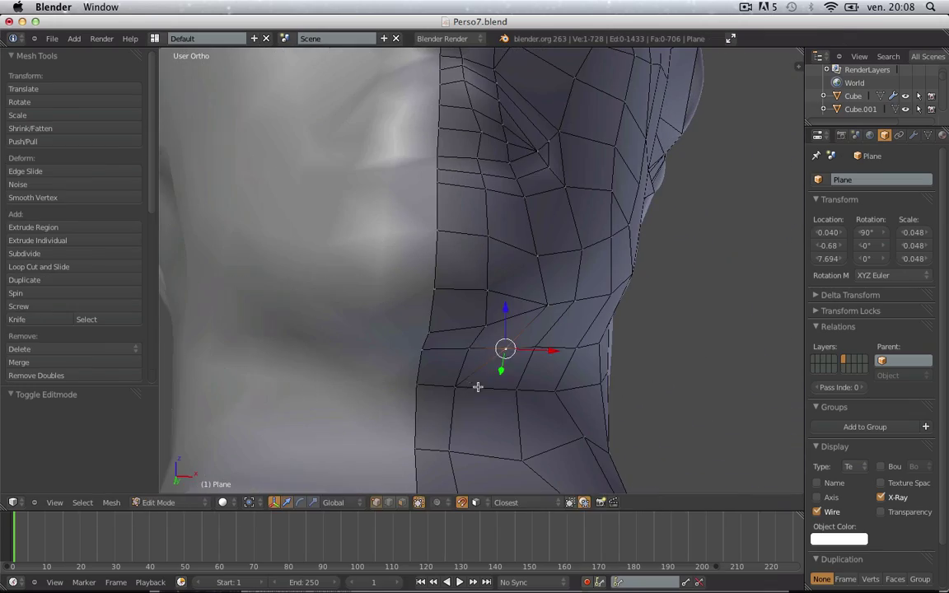
- Nudge the throat vertex beside the centre line to even out its edges, and review the neck in object mode
{"action": "key", "text": "a"}
{"action": "right_click", "coordinate": [456, 387]}
{"action": "key", "text": "g"}
{"action": "left_click", "coordinate": [458, 385]}
{"action": "key", "text": "Tab"}
{"action": "scroll", "coordinate": [458, 385], "scroll_direction": "down", "scroll_amount": 3}
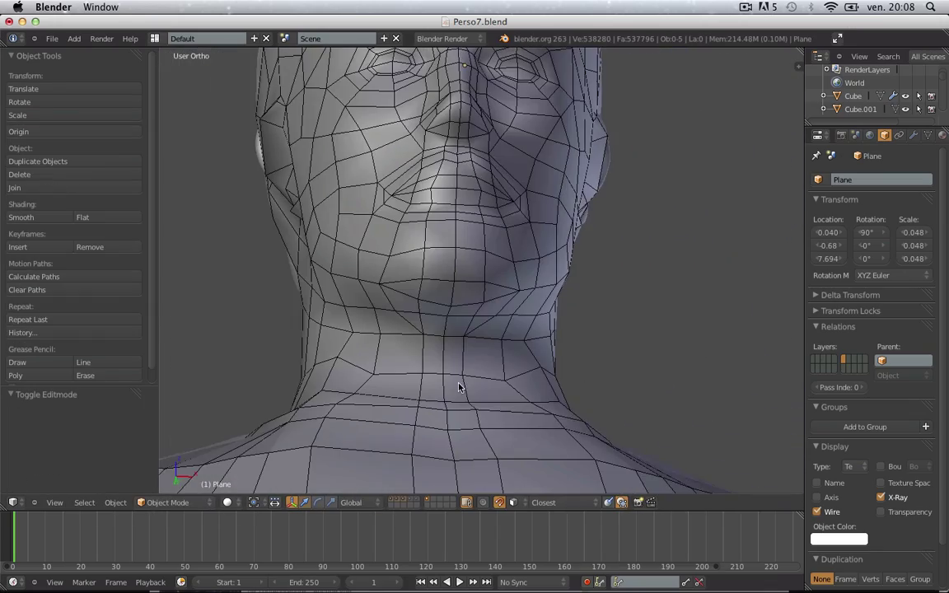
- Box-select the four vertices of the belly's first vertical edge column and move them toward the centre line
{"action": "middle_click_drag", "start_coordinate": [505, 391], "coordinate": [455, 440]}
{"action": "scroll", "coordinate": [483, 402], "scroll_direction": "down", "scroll_amount": 13}
{"action": "key", "text": "a"}
{"action": "key", "text": "a"}
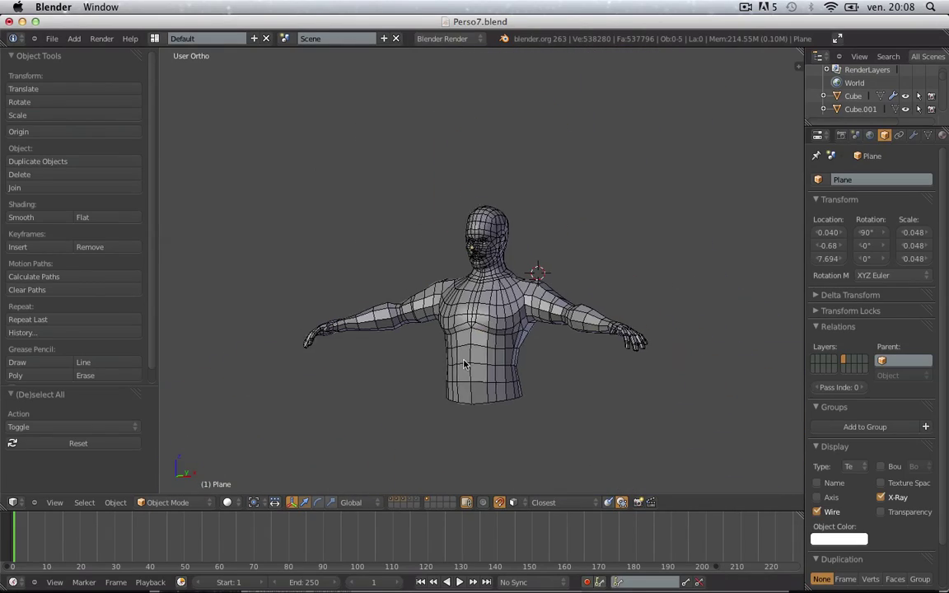
{"action": "middle_click_drag", "start_coordinate": [466, 362], "coordinate": [449, 289], "text": "shift"}
{"action": "scroll", "coordinate": [469, 310], "scroll_direction": "up", "scroll_amount": 3}
{"action": "key", "text": "Tab"}
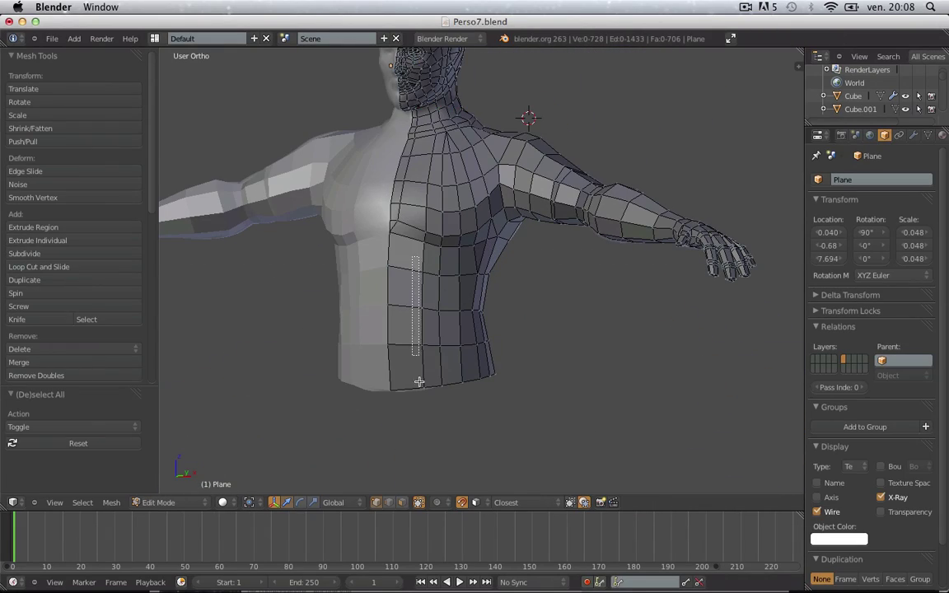
{"action": "left_click_drag", "start_coordinate": [427, 430], "coordinate": [427, 430]}
{"action": "key", "text": "g"}
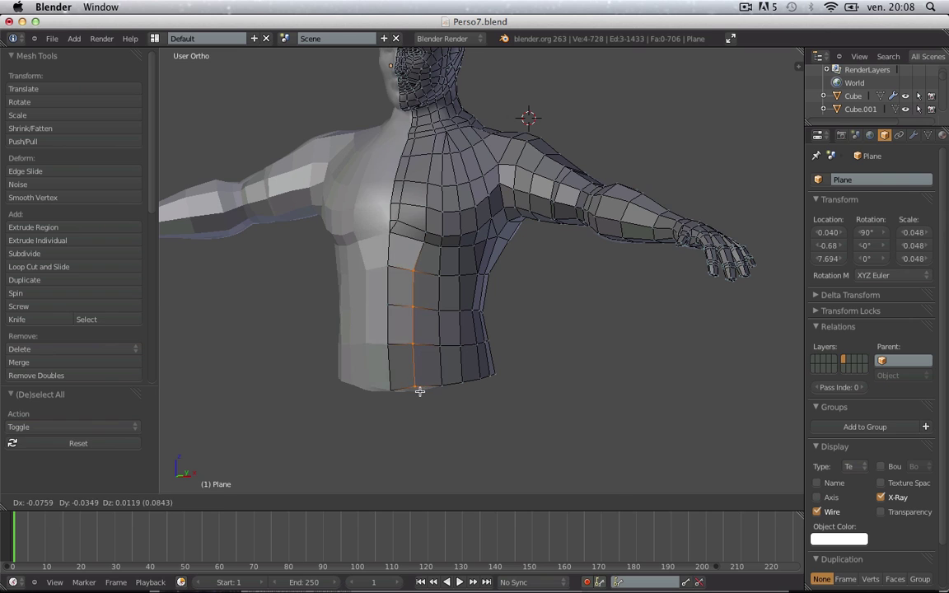
{"action": "left_click", "coordinate": [421, 391]}
- Select the two vertices of the same column at the chest's lower crease, move them toward the centre line and rotate them slightly
{"action": "key", "text": "a"}
{"action": "scroll", "coordinate": [445, 267], "scroll_direction": "up", "scroll_amount": 4}
{"action": "middle_click_drag", "start_coordinate": [418, 229], "coordinate": [547, 338], "text": "shift"}
{"action": "key", "text": "z"}
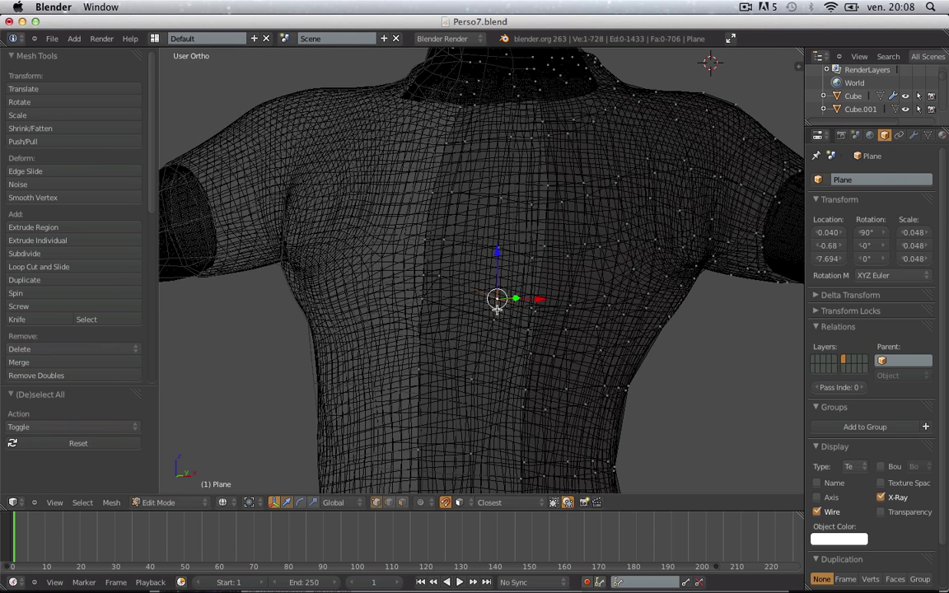
{"action": "right_click", "coordinate": [494, 318], "text": "shift"}
{"action": "key", "text": "z"}
{"action": "key", "text": "g"}
{"action": "left_click", "coordinate": [504, 312]}
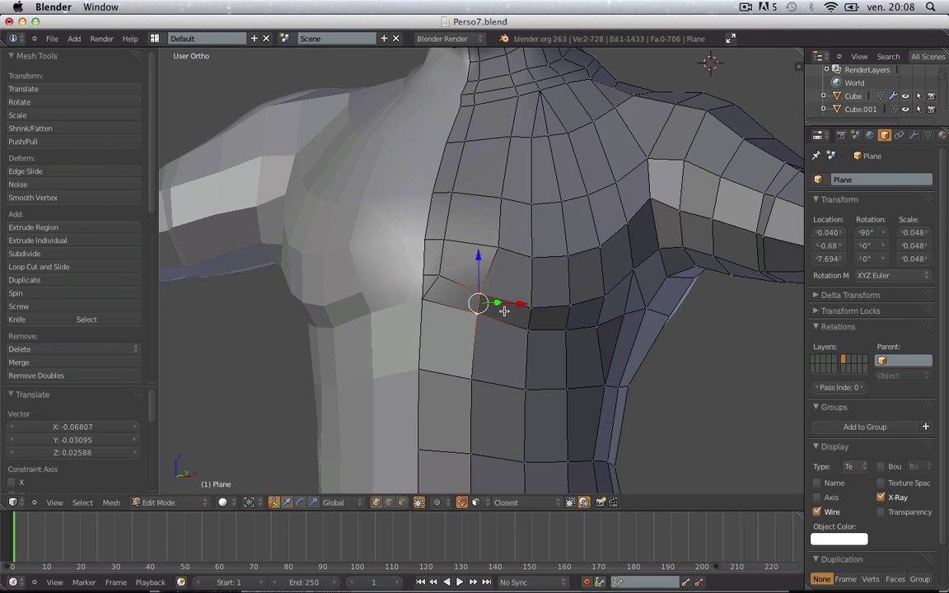
{"action": "key", "text": "r"}
{"action": "left_click", "coordinate": [503, 313]}
- Adjust the upper crease vertex and move the chest vertex above it toward the centre line to continue the column
{"action": "key", "text": "a"}
{"action": "right_click", "coordinate": [477, 293]}
{"action": "key", "text": "g"}
{"action": "left_click", "coordinate": [480, 294]}
{"action": "key", "text": "a"}
{"action": "right_click", "coordinate": [490, 250]}
{"action": "key", "text": "g"}
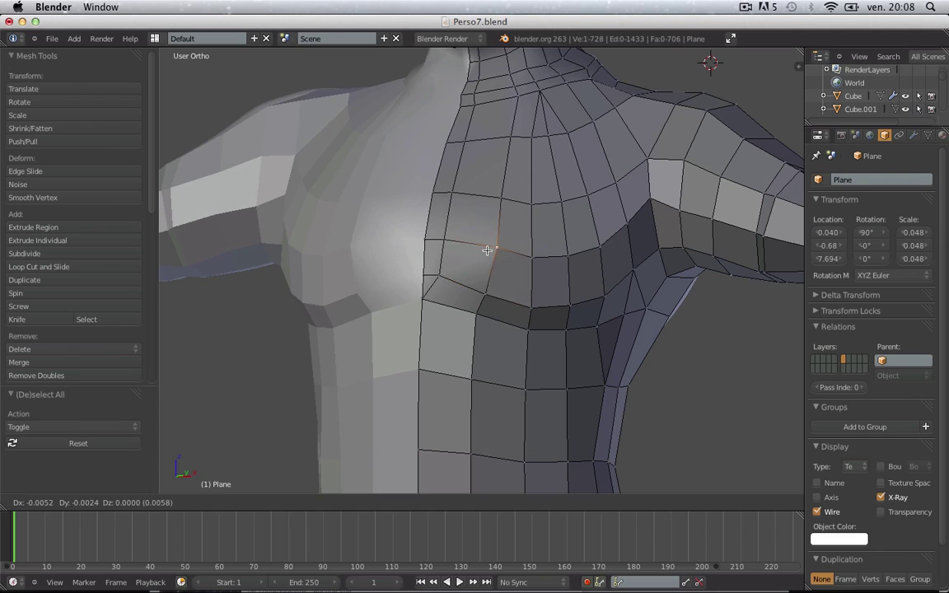
{"action": "left_click", "coordinate": [475, 249]}
{"action": "key", "text": "a"}
{"action": "right_click", "coordinate": [485, 294]}
{"action": "key", "text": "g"}
{"action": "left_click", "coordinate": [481, 292]}
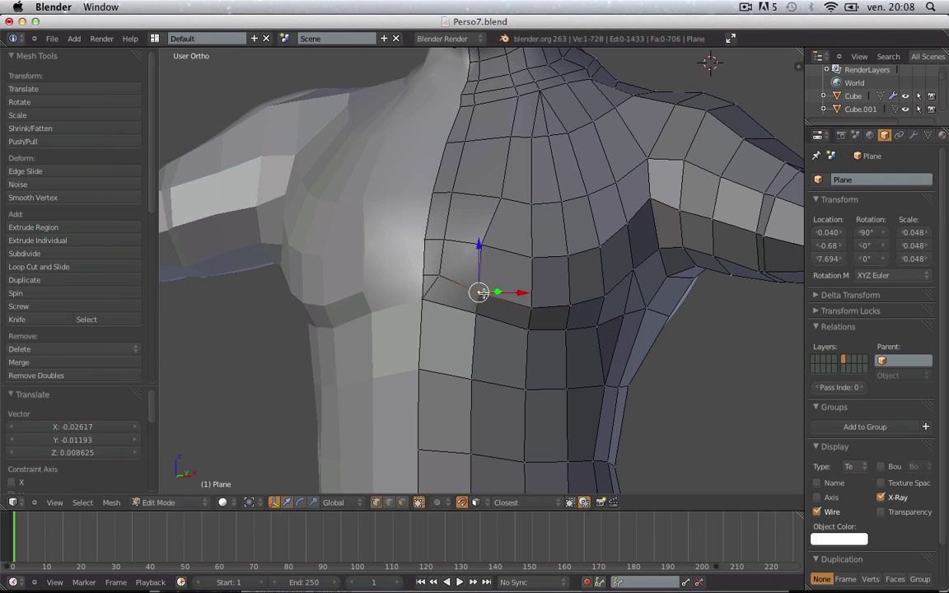
- Move the next two vertices up the same chest column toward the centre line
{"action": "key", "text": "a"}
{"action": "scroll", "coordinate": [498, 264], "scroll_direction": "up", "scroll_amount": 1}
{"action": "middle_click_drag", "start_coordinate": [499, 239], "coordinate": [497, 323], "text": "shift"}
{"action": "right_click", "coordinate": [497, 278]}
{"action": "key", "text": "g"}
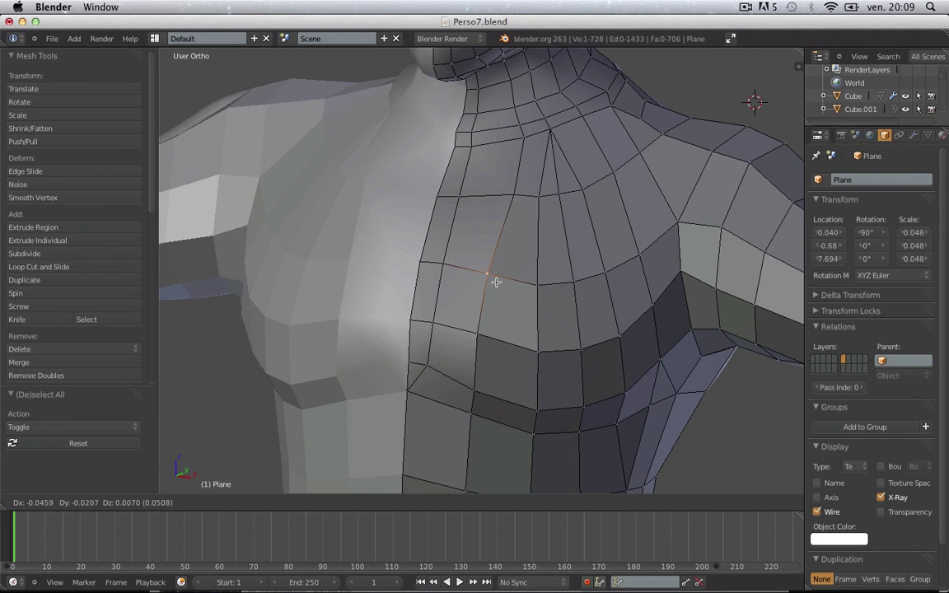
{"action": "left_click", "coordinate": [498, 282]}
{"action": "key", "text": "a"}
{"action": "right_click", "coordinate": [515, 203]}
{"action": "key", "text": "g"}
{"action": "left_click", "coordinate": [505, 203]}
{"action": "key", "text": "a"}
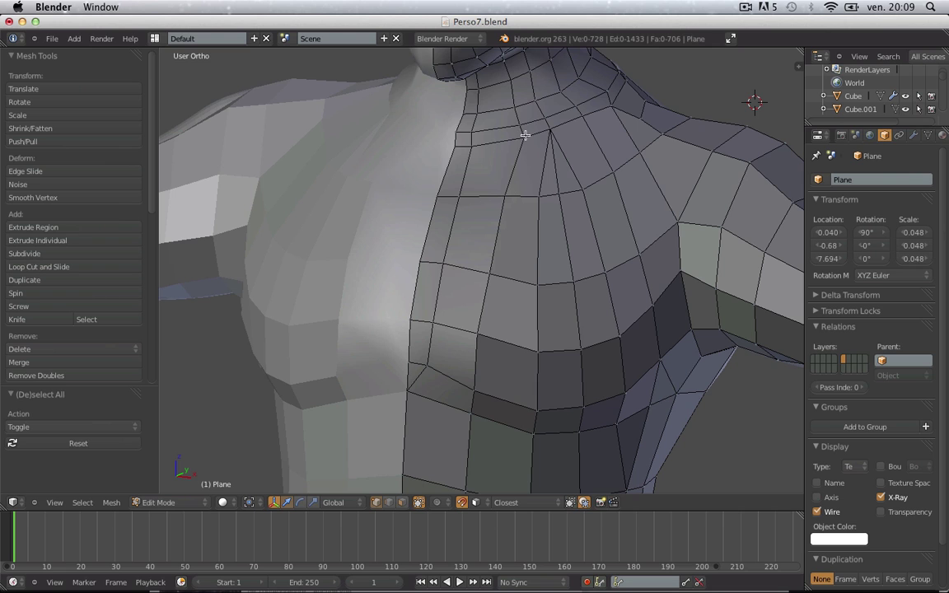
- Move the column's two collarbone vertices toward the centre line and rotate them slightly
{"action": "middle_click_drag", "start_coordinate": [532, 187], "coordinate": [534, 219], "text": "shift"}
{"action": "key", "text": "g"}
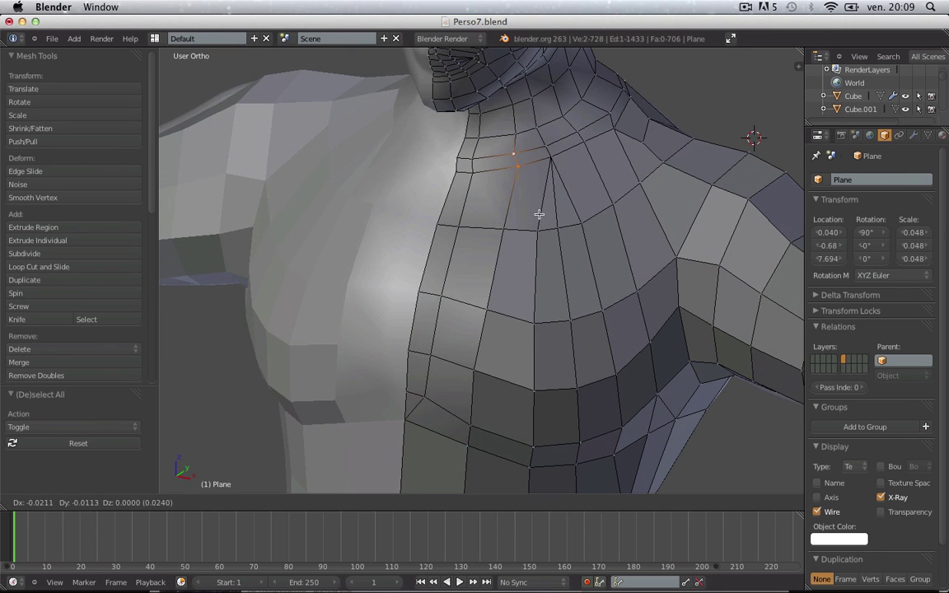
{"action": "left_click", "coordinate": [537, 215]}
{"action": "key", "text": "r"}
{"action": "left_click", "coordinate": [525, 223]}
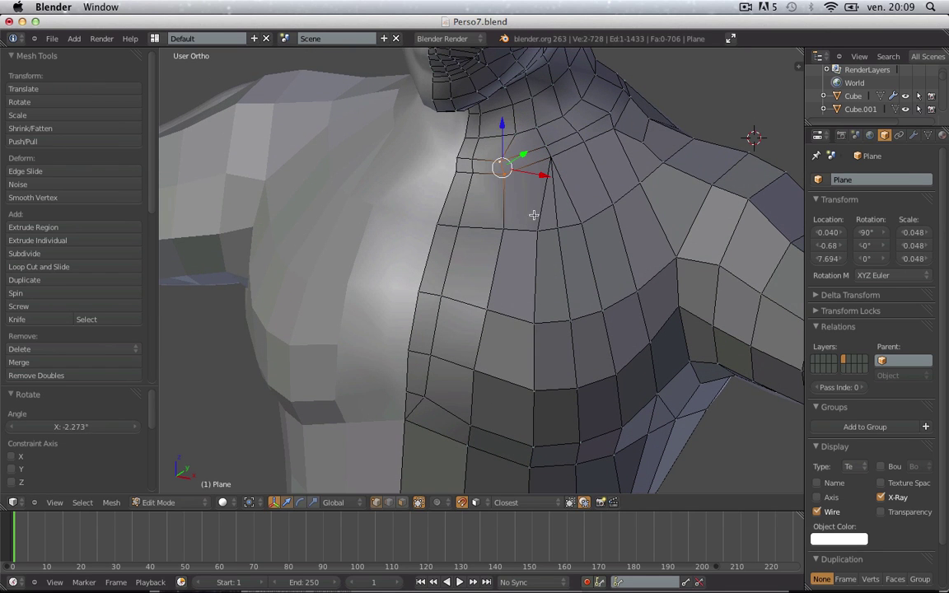
{"action": "scroll", "coordinate": [532, 239], "scroll_direction": "up", "scroll_amount": 3}
{"action": "key", "text": "a"}
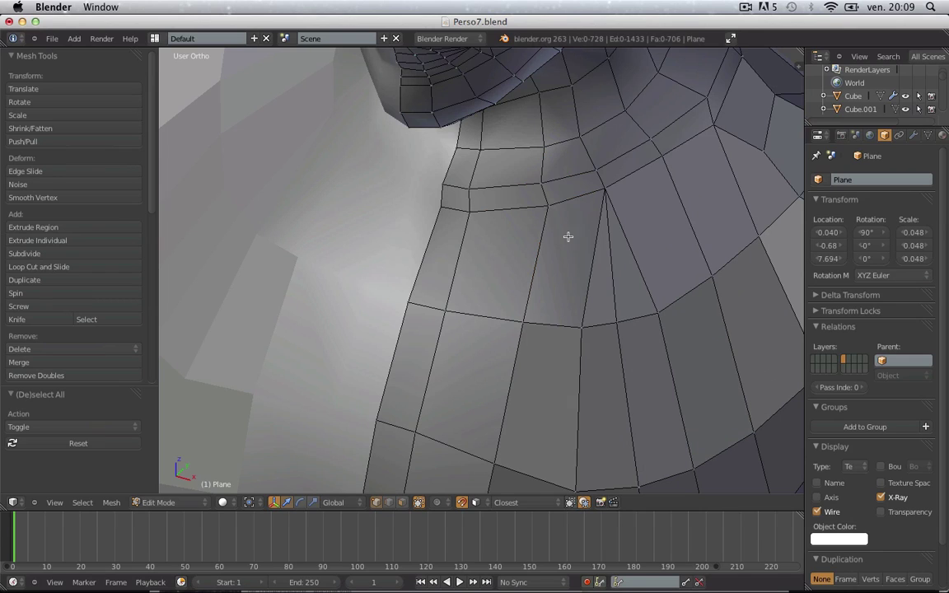
- Fine-tune the two collarbone vertices and the neck-base vertex above them individually, and check the torso in object mode
{"action": "key", "text": "g"}
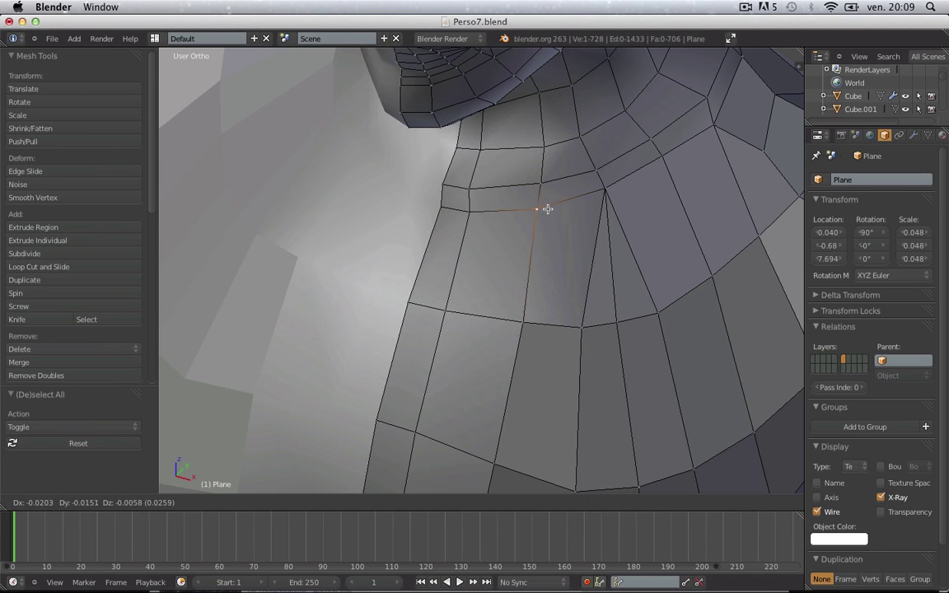
{"action": "left_click", "coordinate": [540, 206]}
{"action": "key", "text": "g"}
{"action": "left_click", "coordinate": [537, 187]}
{"action": "key", "text": "a"}
{"action": "right_click", "coordinate": [543, 148]}
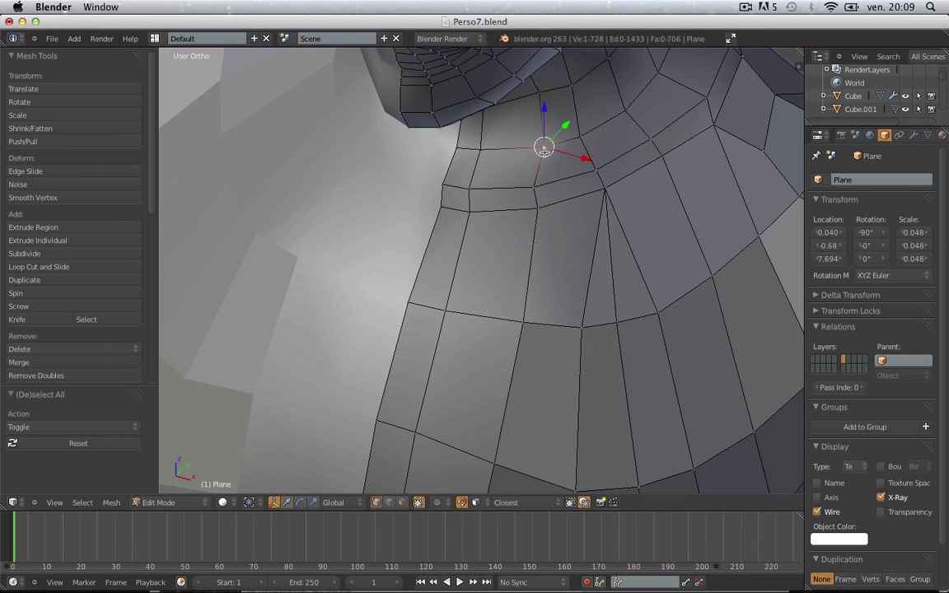
{"action": "key", "text": "g"}
{"action": "left_click", "coordinate": [536, 147]}
{"action": "key", "text": "Tab"}
{"action": "scroll", "coordinate": [486, 286], "scroll_direction": "down", "scroll_amount": 8}
{"action": "scroll", "coordinate": [486, 287], "scroll_direction": "up", "scroll_amount": 5}
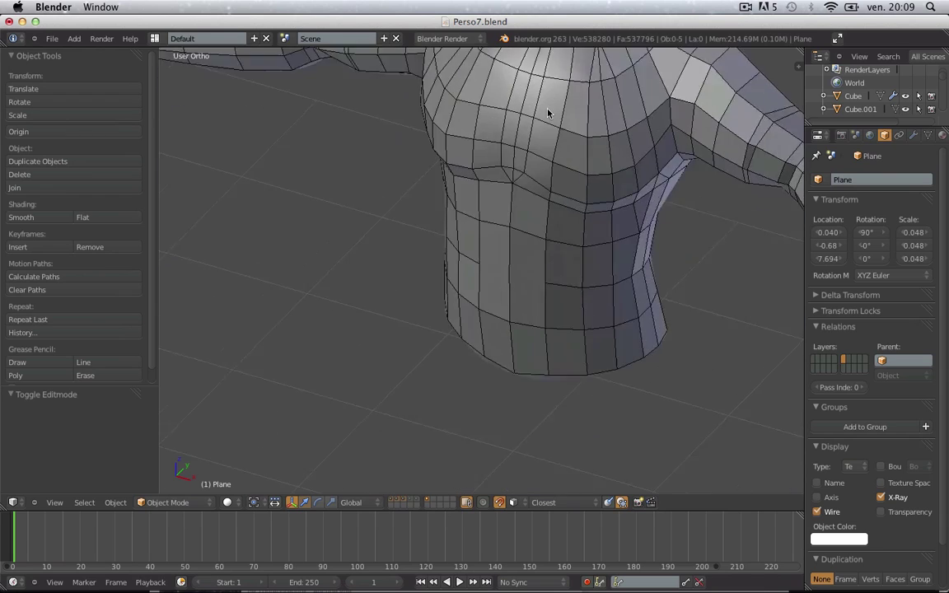
- In front view, move the two lower chest vertices nearest the centre line slightly outward to straighten their column
{"action": "key", "text": "KP_1"}
{"action": "key", "text": "Tab"}
{"action": "scroll", "coordinate": [475, 191], "scroll_direction": "up", "scroll_amount": 4}
{"action": "middle_click_drag", "start_coordinate": [546, 214], "coordinate": [516, 290], "text": "shift"}
{"action": "key", "text": "a"}
{"action": "key", "text": "g"}
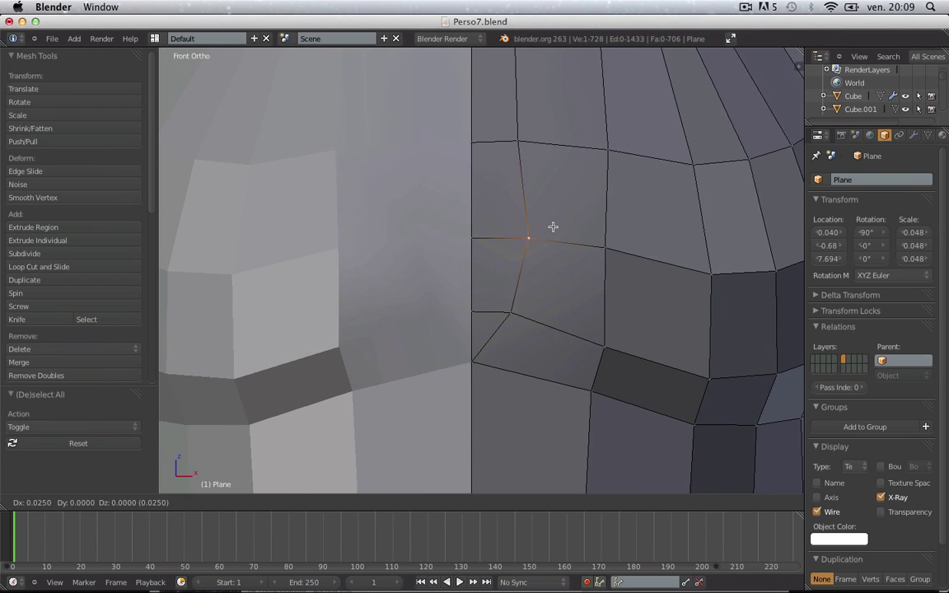
{"action": "left_click", "coordinate": [554, 228]}
{"action": "key", "text": "a"}
{"action": "middle_click_drag", "start_coordinate": [542, 229], "coordinate": [520, 339], "text": "shift"}
{"action": "right_click", "coordinate": [506, 253]}
{"action": "key", "text": "g"}
{"action": "left_click", "coordinate": [521, 254]}
{"action": "key", "text": "a"}
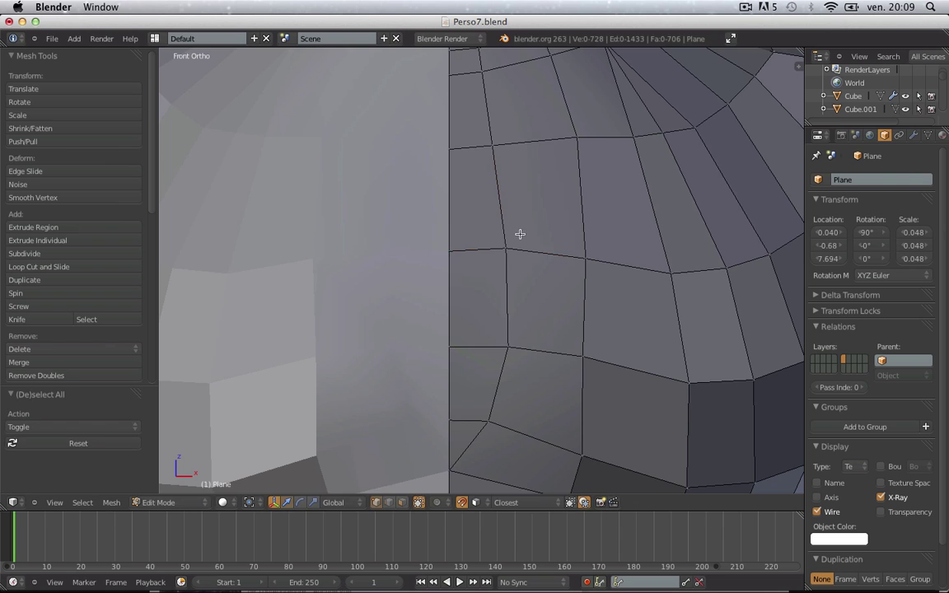
- Move the upper chest and collarbone vertices of the column nearest the centre line outward, and check the front in object mode
{"action": "middle_click_drag", "start_coordinate": [513, 162], "coordinate": [509, 270], "text": "shift"}
{"action": "right_click", "coordinate": [501, 257]}
{"action": "key", "text": "g"}
{"action": "left_click", "coordinate": [513, 253]}
{"action": "key", "text": "a"}
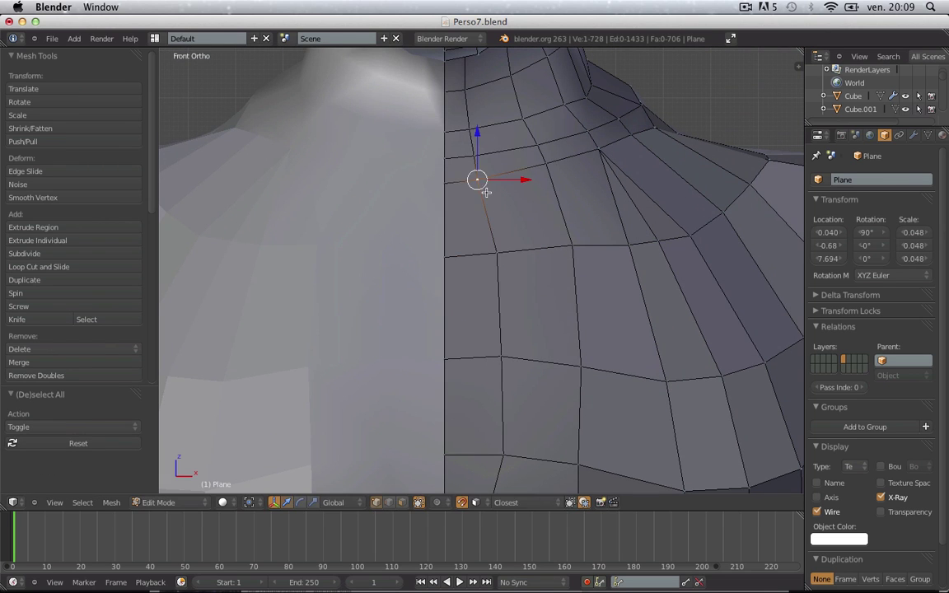
{"action": "key", "text": "g"}
{"action": "left_click", "coordinate": [495, 189]}
{"action": "key", "text": "Tab"}
{"action": "scroll", "coordinate": [503, 203], "scroll_direction": "down", "scroll_amount": 11}
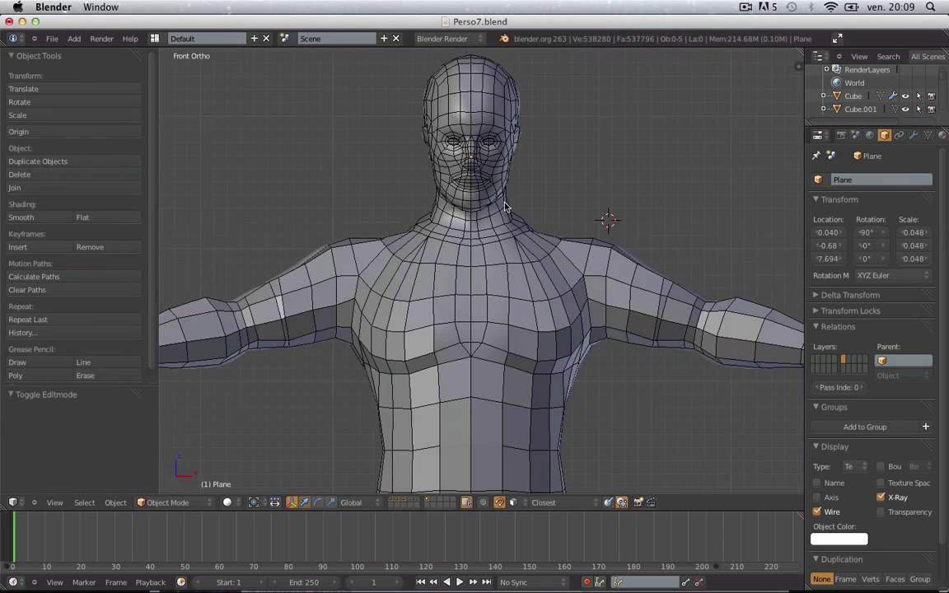
- Select the edge loop running over the head beside the centre line and delete it with Delete Edge Loop
{"action": "scroll", "coordinate": [531, 265], "scroll_direction": "up", "scroll_amount": 2}
{"action": "middle_click_drag", "start_coordinate": [523, 333], "coordinate": [450, 228], "text": "shift"}
{"action": "key", "text": "Tab"}
{"action": "middle_click_drag", "start_coordinate": [478, 178], "coordinate": [675, 253], "text": "shift"}
{"action": "right_click", "coordinate": [483, 258], "text": "alt"}
{"action": "middle_click_drag", "start_coordinate": [608, 201], "coordinate": [583, 336], "text": "shift"}
{"action": "scroll", "coordinate": [584, 335], "scroll_direction": "up", "scroll_amount": 3}
{"action": "key", "text": "x"}
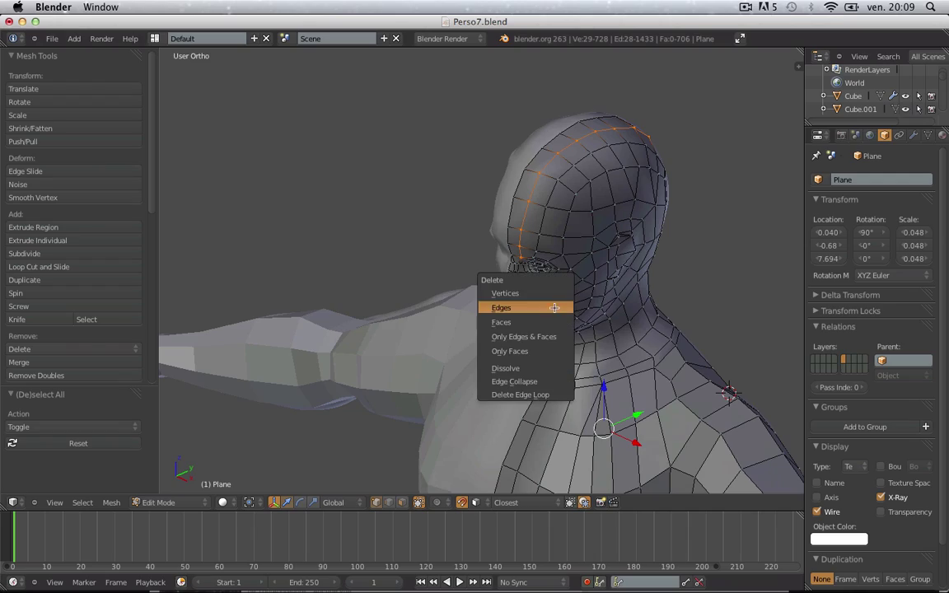
{"action": "left_click", "coordinate": [543, 394]}
{"action": "scroll", "coordinate": [546, 330], "scroll_direction": "up", "scroll_amount": 1}
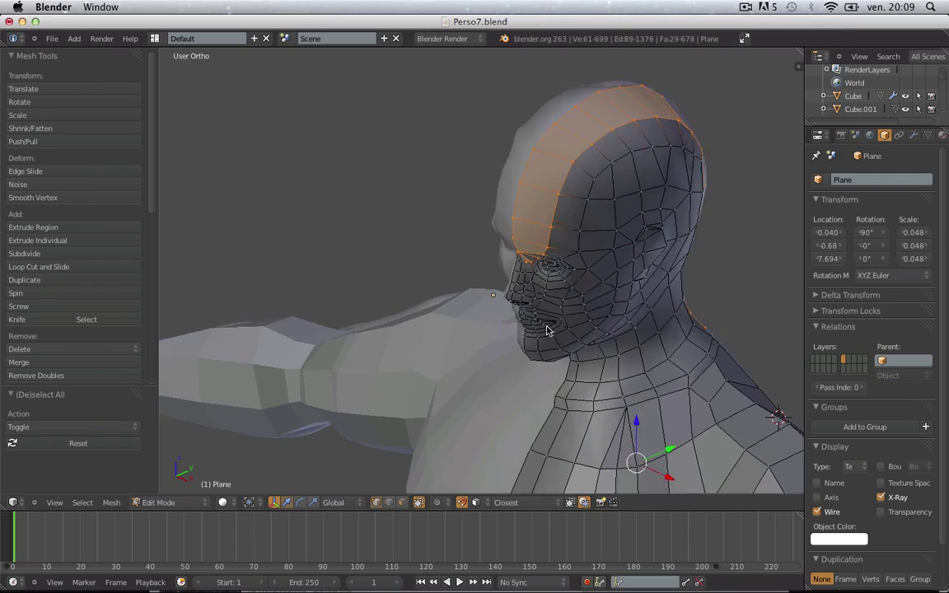
- Show only the low-poly mesh and examine the head and torso topology in object and edit modes, ending in front view
{"action": "key", "text": "Tab"}
{"action": "mouse_move", "coordinate": [546, 330]}
{"action": "middle_mouse_down"}
{"action": "mouse_move", "coordinate": [566, 297]}
{"action": "mouse_move", "coordinate": [633, 263]}
{"action": "mouse_move", "coordinate": [328, 323]}
{"action": "mouse_move", "coordinate": [546, 324]}
{"action": "middle_mouse_up"}
{"action": "scroll", "coordinate": [608, 283], "scroll_direction": "down", "scroll_amount": 3}
{"action": "right_click", "coordinate": [546, 323]}
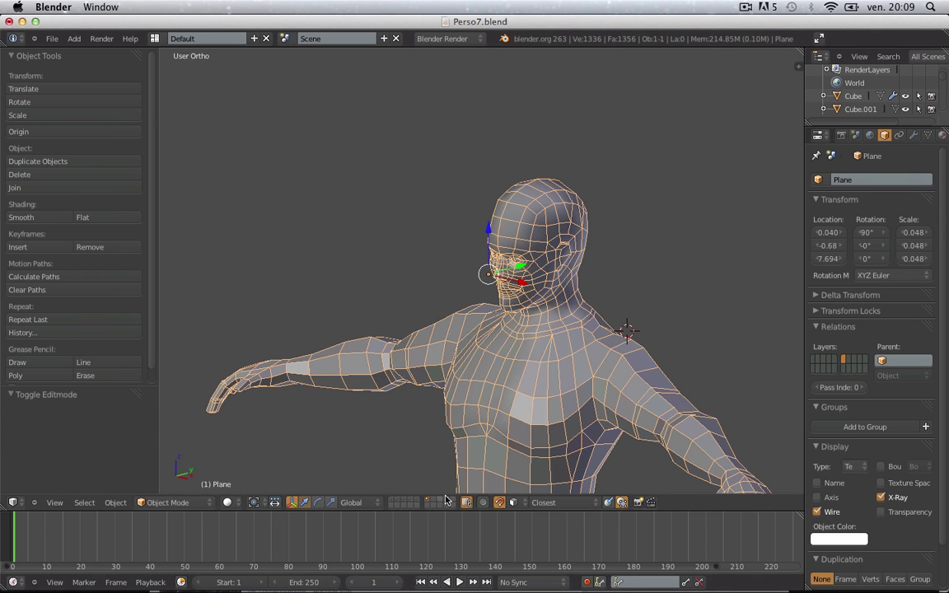
{"action": "scroll", "coordinate": [544, 317], "scroll_direction": "up", "scroll_amount": 2}
{"action": "key", "text": "a"}
{"action": "scroll", "coordinate": [678, 261], "scroll_direction": "down", "scroll_amount": 4}
{"action": "key", "text": "KP_1"}
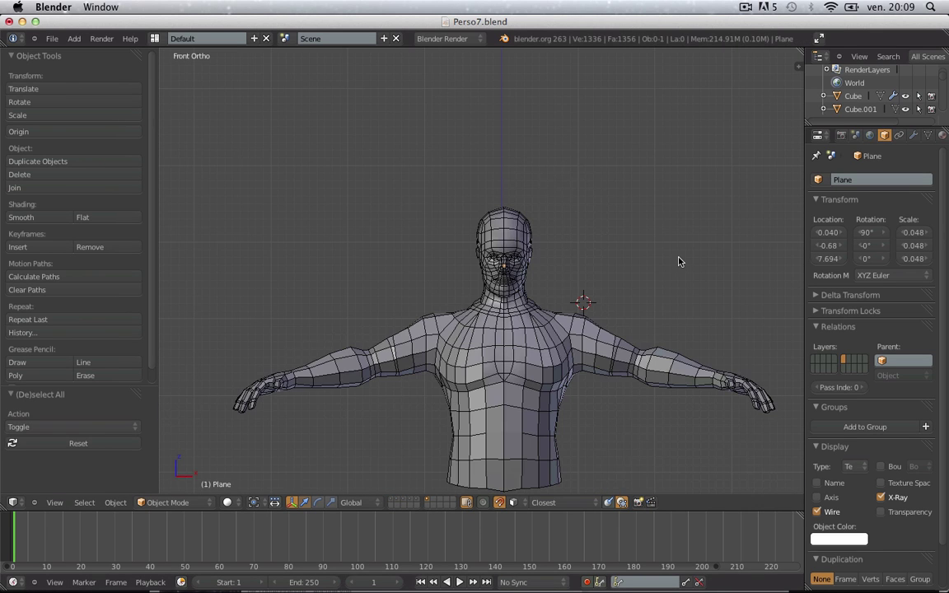
{"action": "key", "text": "Tab"}
{"action": "key", "text": "Tab"}
{"action": "scroll", "coordinate": [595, 211], "scroll_direction": "up", "scroll_amount": 5}
{"action": "middle_click_drag", "start_coordinate": [594, 211], "coordinate": [553, 244], "text": "shift"}
{"action": "scroll", "coordinate": [553, 259], "scroll_direction": "up", "scroll_amount": 4}
{"action": "key", "text": "Tab"}
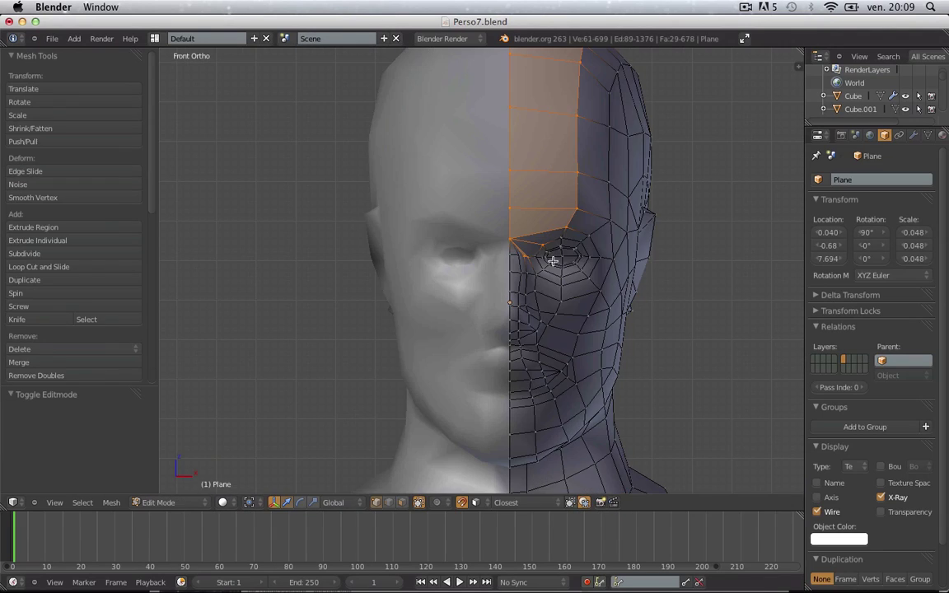
- Undo the deletion of the head's edge loop and review the whole bust from the front in object mode
{"action": "key", "text": "Tab"}
{"action": "scroll", "coordinate": [571, 224], "scroll_direction": "down", "scroll_amount": 4}
{"action": "key", "text": "a"}
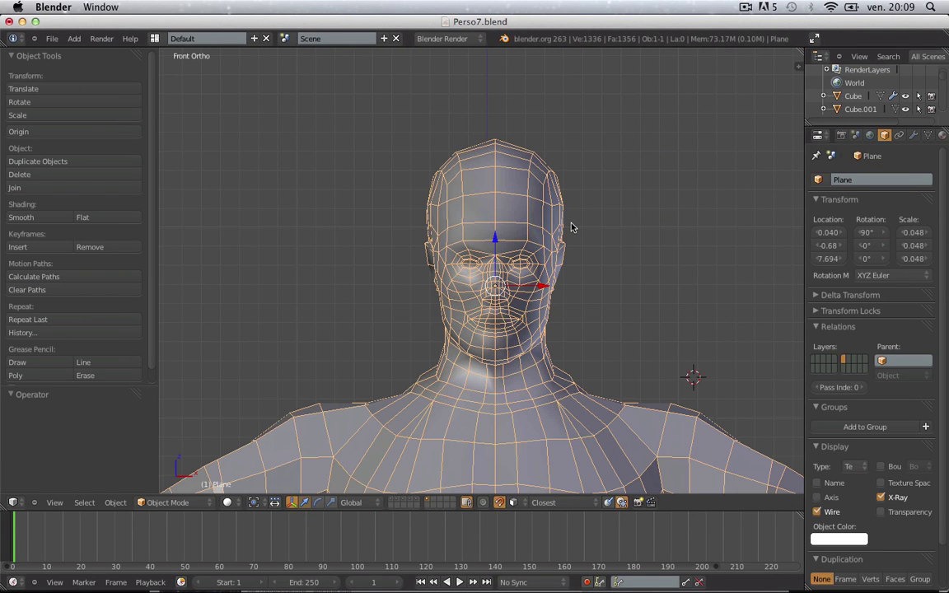
{"action": "key", "text": "a"}
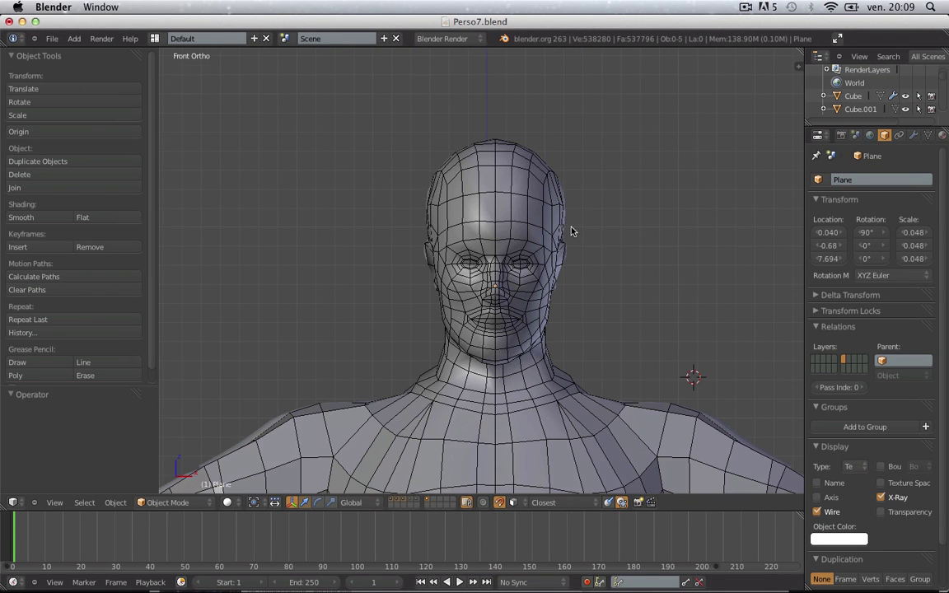
{"action": "scroll", "coordinate": [572, 234], "scroll_direction": "down", "scroll_amount": 4}
{"action": "scroll", "coordinate": [565, 320], "scroll_direction": "down", "scroll_amount": 3}
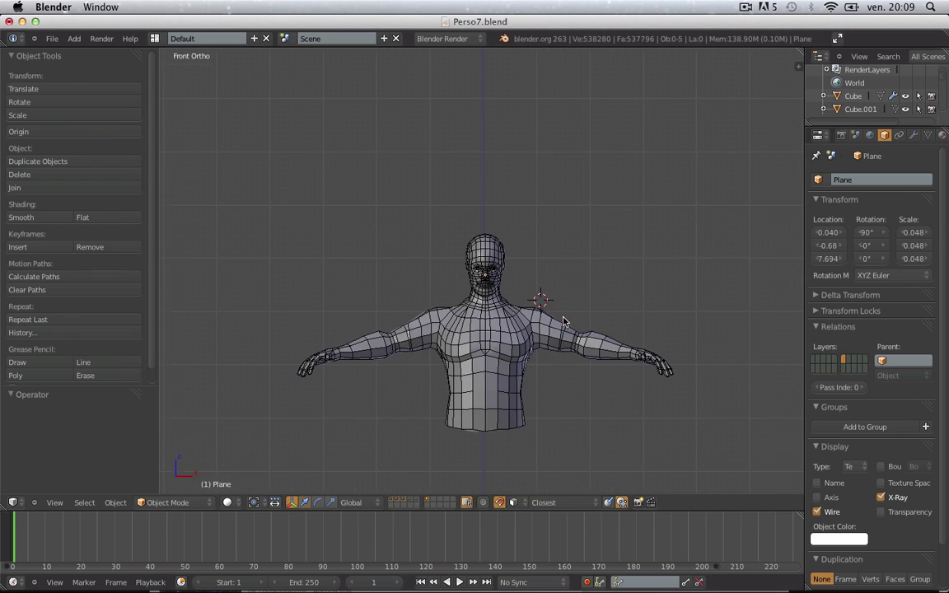
{"action": "scroll", "coordinate": [518, 348], "scroll_direction": "up", "scroll_amount": 2}
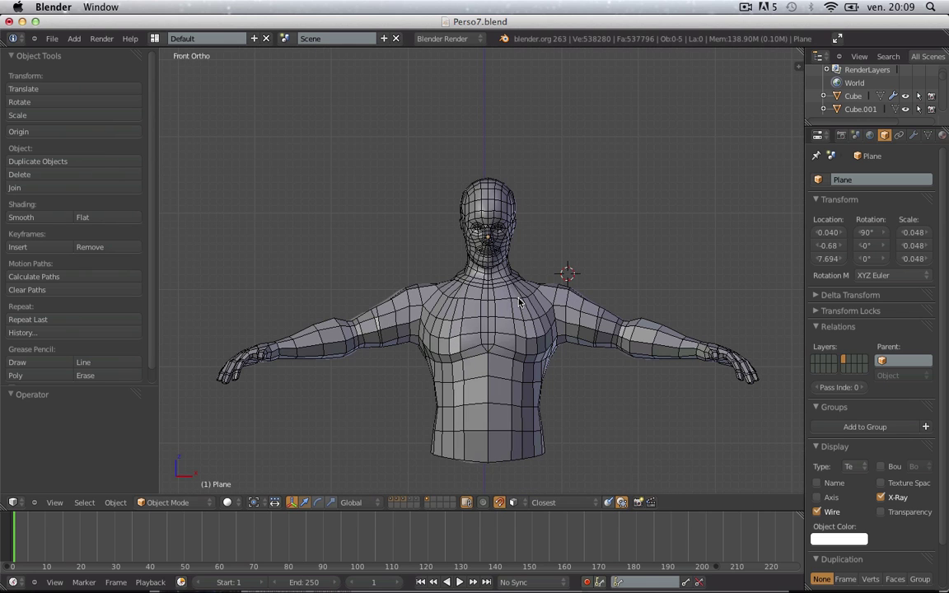
- Save the scene over the existing Perso7.blend file
{"action": "scroll", "coordinate": [518, 302], "scroll_direction": "down", "scroll_amount": 2}
{"action": "key", "text": "ctrl+s"}
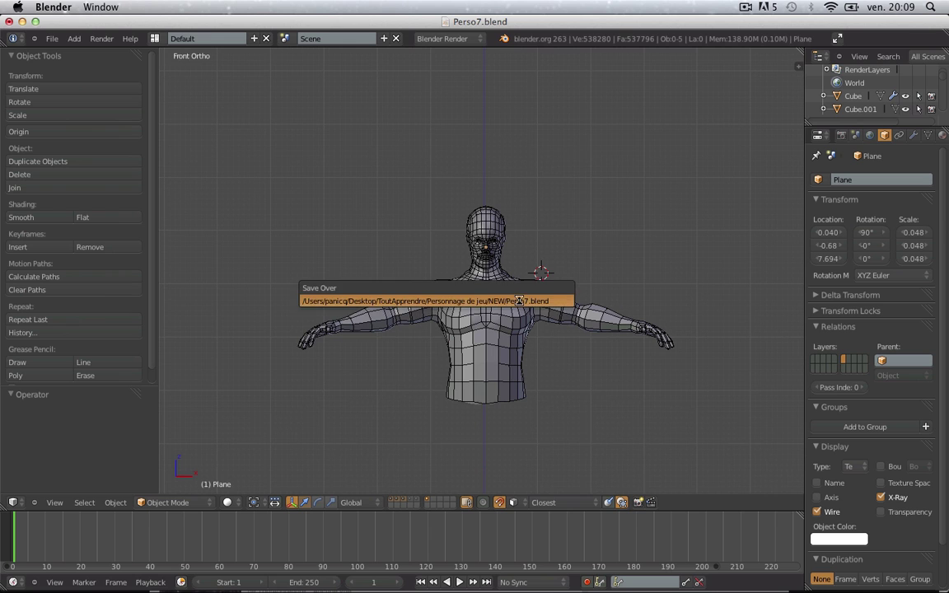
{"action": "left_click", "coordinate": [519, 302]}
- Try deleting the partial horizontal edge loop across the lower back and side with Delete Edge Loop, and check the torso in object mode
{"action": "middle_click_drag", "start_coordinate": [612, 302], "coordinate": [355, 313]}
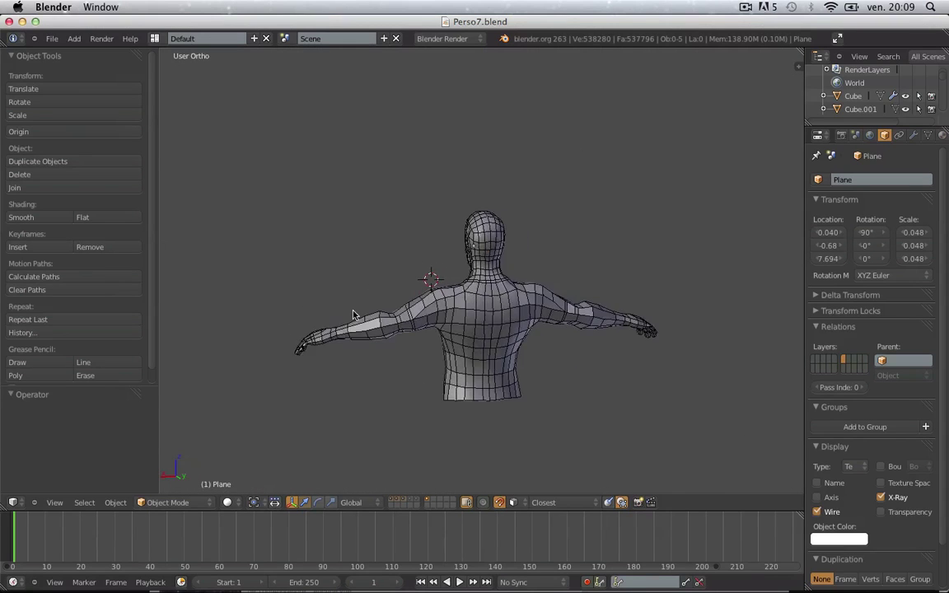
{"action": "scroll", "coordinate": [508, 383], "scroll_direction": "up", "scroll_amount": 2}
{"action": "scroll", "coordinate": [509, 383], "scroll_direction": "up", "scroll_amount": 4}
{"action": "key", "text": "Tab"}
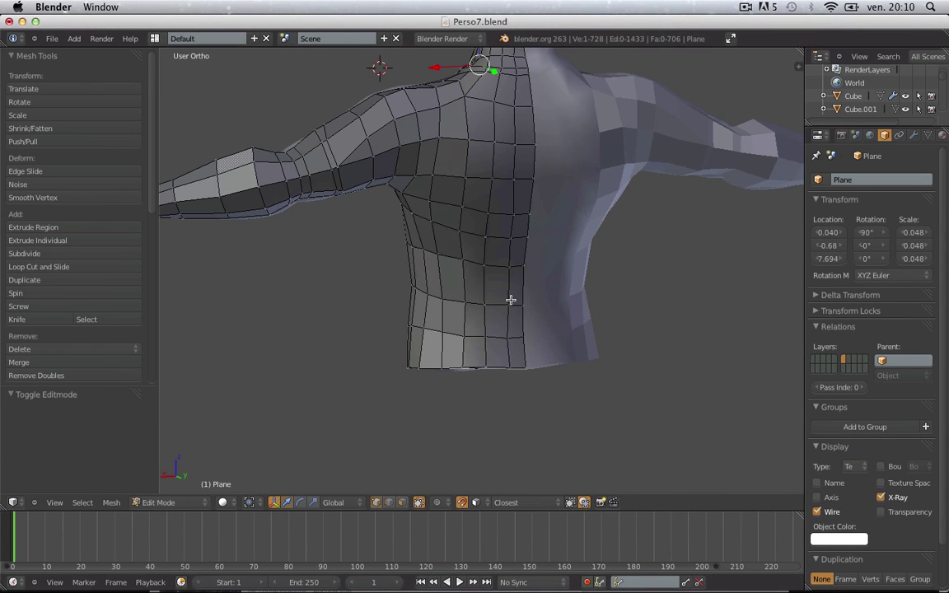
{"action": "right_click", "coordinate": [478, 303], "text": "alt"}
{"action": "key", "text": "a"}
{"action": "right_click", "coordinate": [485, 259], "text": "alt"}
{"action": "key", "text": "a"}
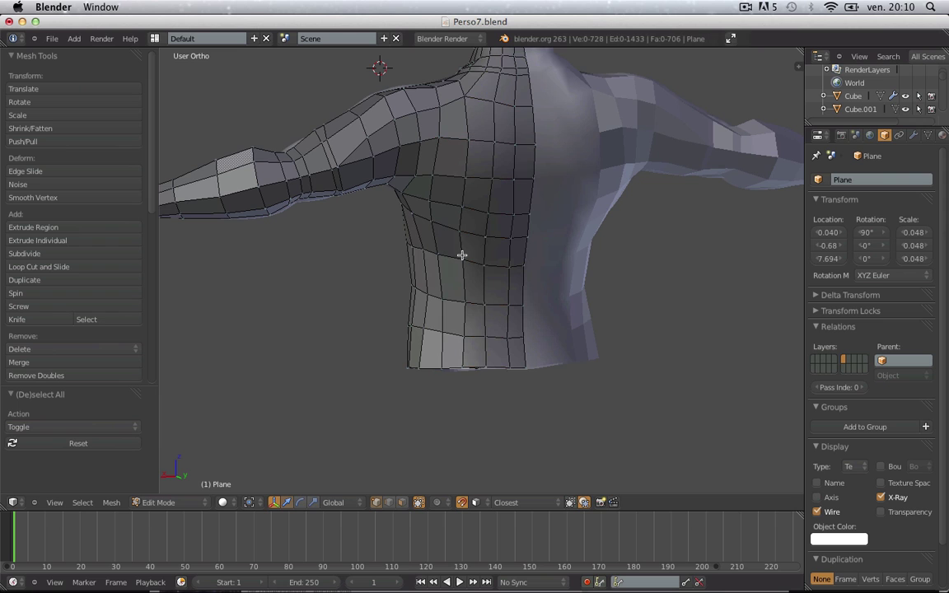
{"action": "key", "text": "w"}
{"action": "key", "text": "x"}
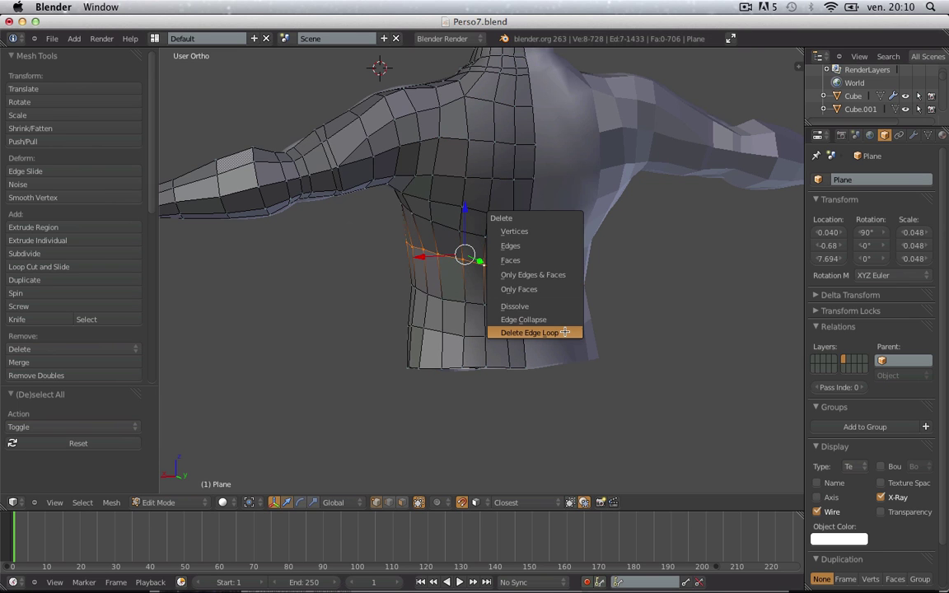
{"action": "left_click", "coordinate": [564, 336]}
{"action": "scroll", "coordinate": [488, 339], "scroll_direction": "down", "scroll_amount": 1}
{"action": "key", "text": "Tab"}
{"action": "middle_click_drag", "start_coordinate": [390, 341], "coordinate": [544, 337]}
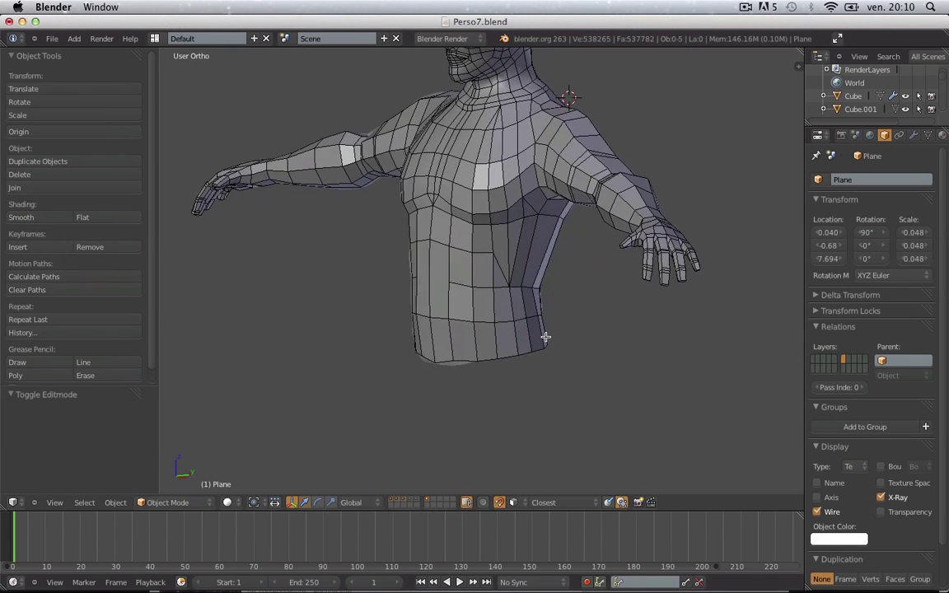
- Examine the waist topology from the right side, undo the lower-back edge loop deletion, and review the bust from the front
{"action": "key", "text": "Tab"}
{"action": "key", "text": "Tab"}
{"action": "key", "text": "KP_1"}
{"action": "key", "text": "Tab"}
{"action": "key", "text": "KP_3"}
{"action": "scroll", "coordinate": [434, 259], "scroll_direction": "up", "scroll_amount": 3}
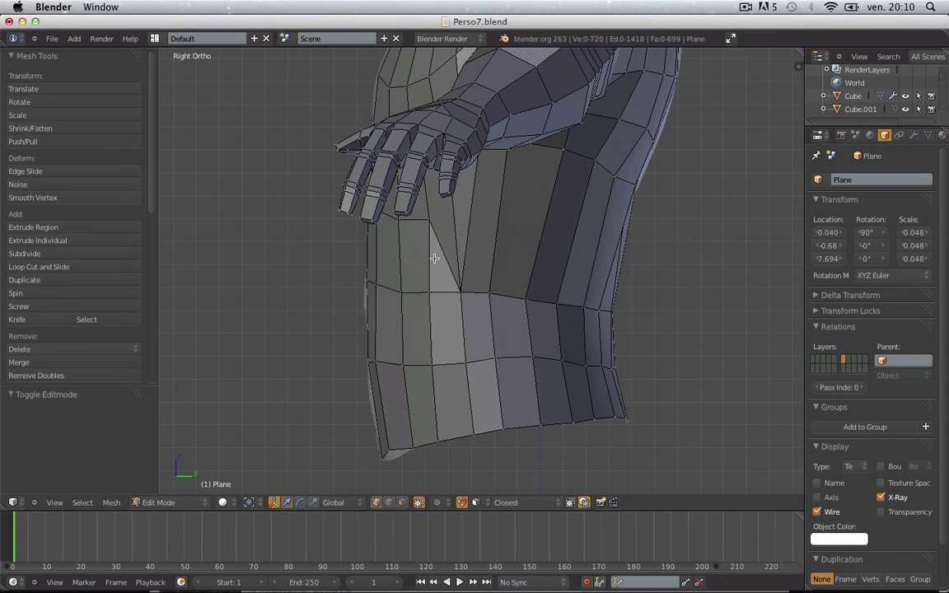
{"action": "key", "text": "w"}
{"action": "left_click", "coordinate": [396, 269]}
{"action": "key", "text": "w"}
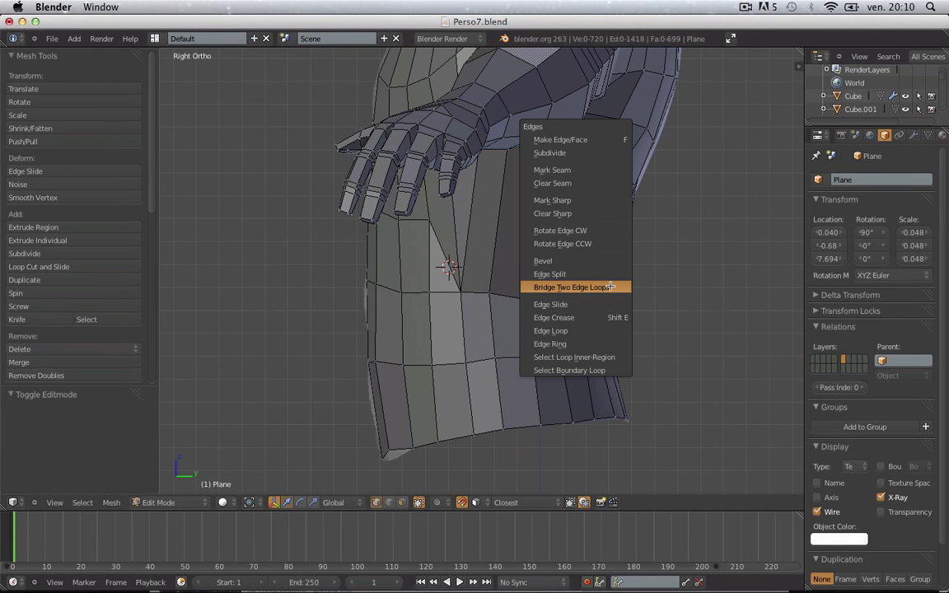
{"action": "left_click", "coordinate": [519, 285]}
{"action": "key", "text": "ctrl+z"}
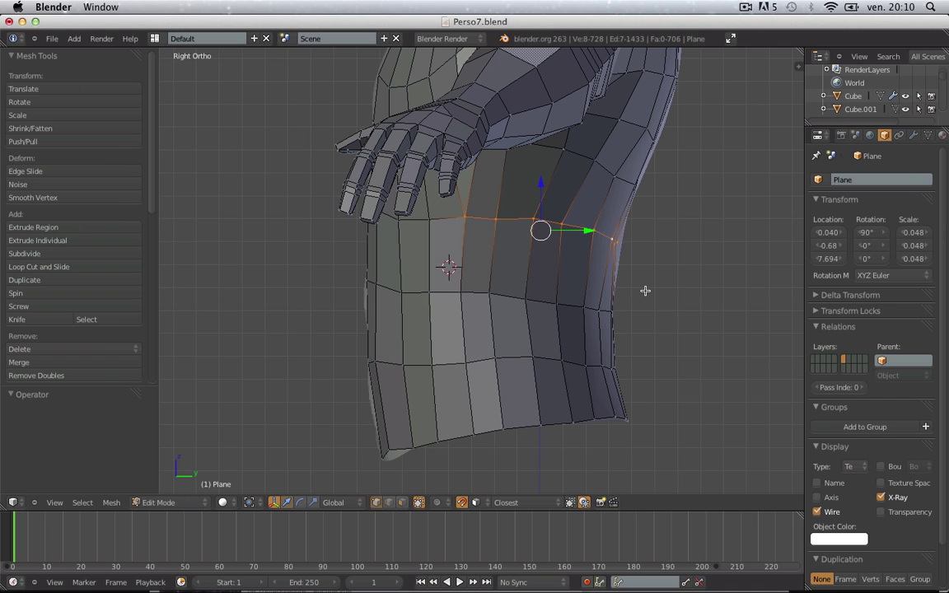
{"action": "scroll", "coordinate": [503, 183], "scroll_direction": "down", "scroll_amount": 5}
{"action": "key", "text": "Tab"}
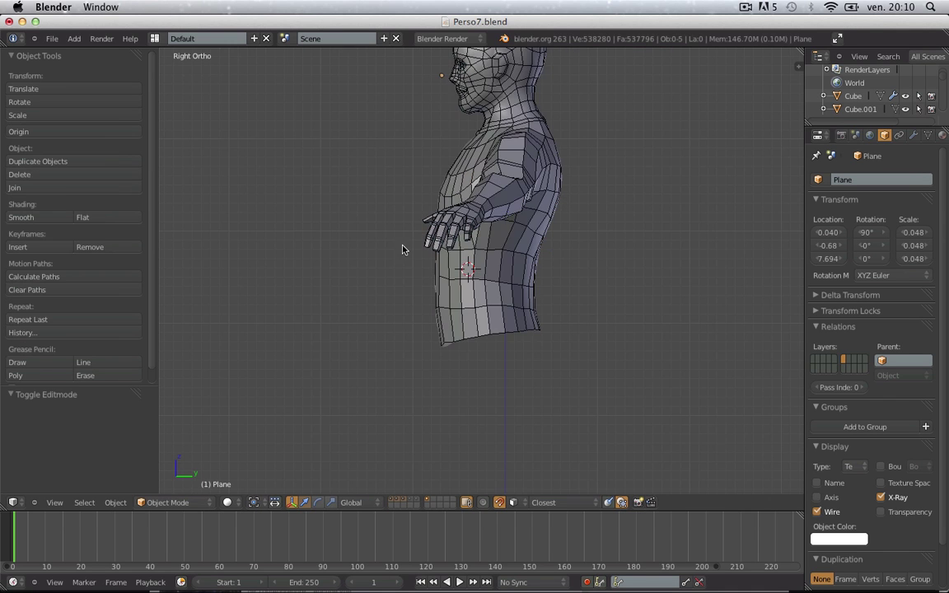
{"action": "middle_click_drag", "start_coordinate": [396, 262], "coordinate": [531, 273]}
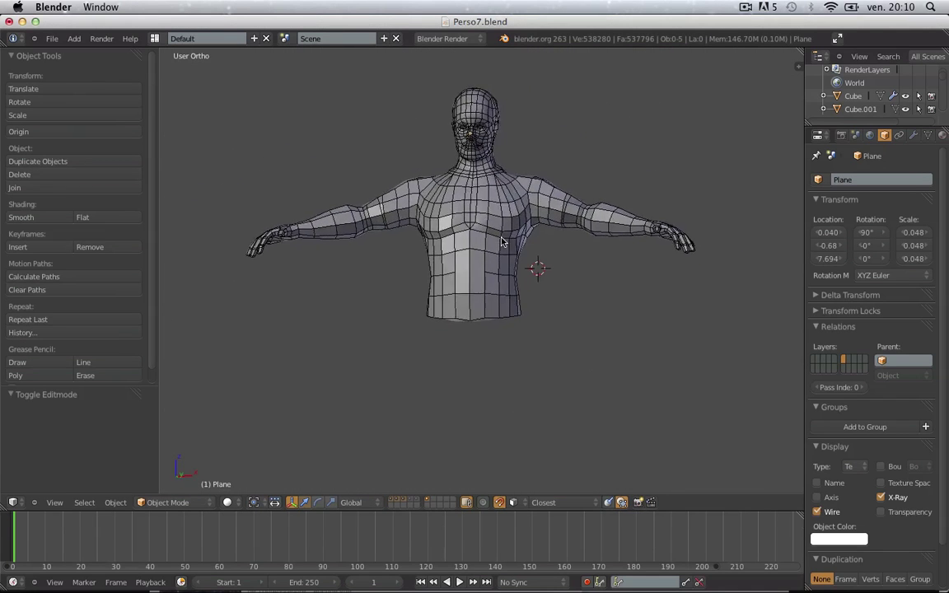
{"action": "key", "text": "a"}
{"action": "scroll", "coordinate": [511, 257], "scroll_direction": "up", "scroll_amount": 2}
{"action": "middle_click_drag", "start_coordinate": [512, 256], "coordinate": [568, 261]}
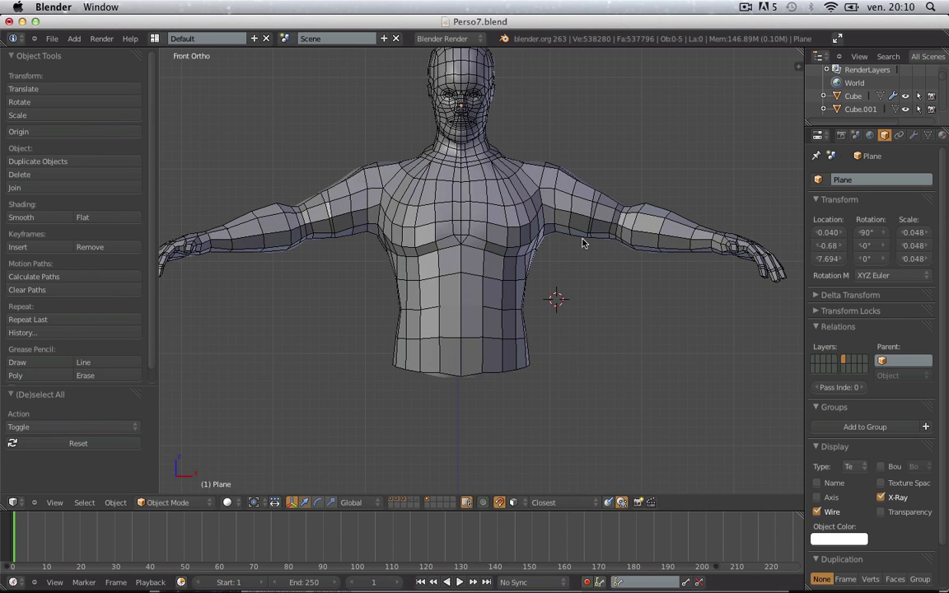
- Show the upper arm in wireframe from the front and open the low-poly mesh for editing with nothing selected
{"action": "scroll", "coordinate": [581, 242], "scroll_direction": "up", "scroll_amount": 5}
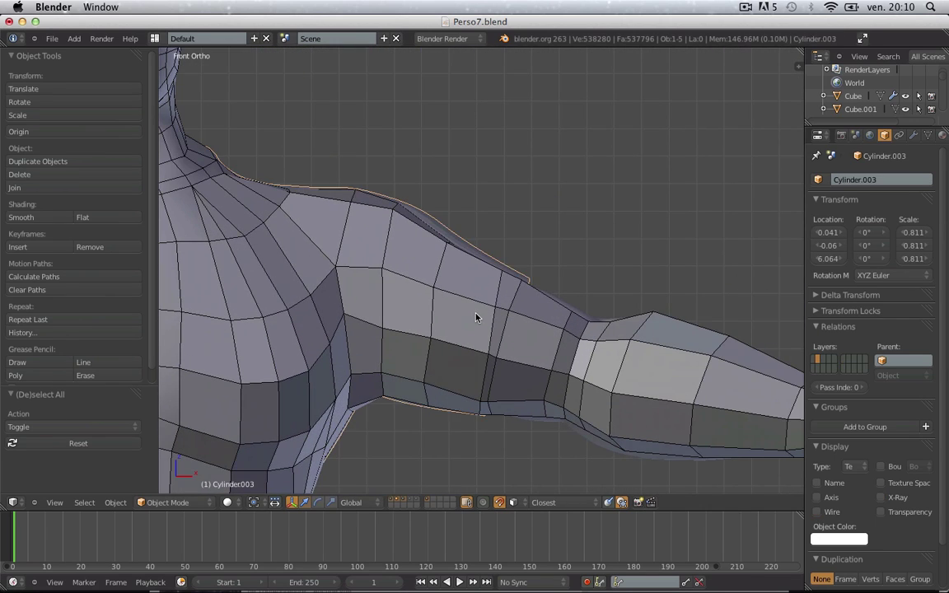
{"action": "key", "text": "Tab"}
{"action": "key", "text": "z"}
{"action": "key", "text": "Tab"}
{"action": "right_click", "coordinate": [499, 294]}
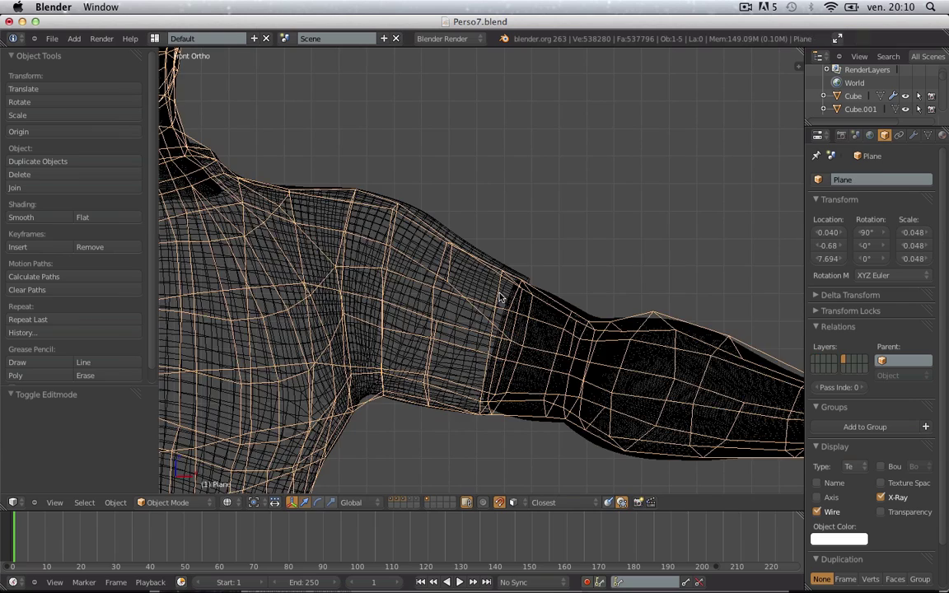
{"action": "key", "text": "Tab"}
{"action": "key", "text": "Escape"}
{"action": "key", "text": "a"}
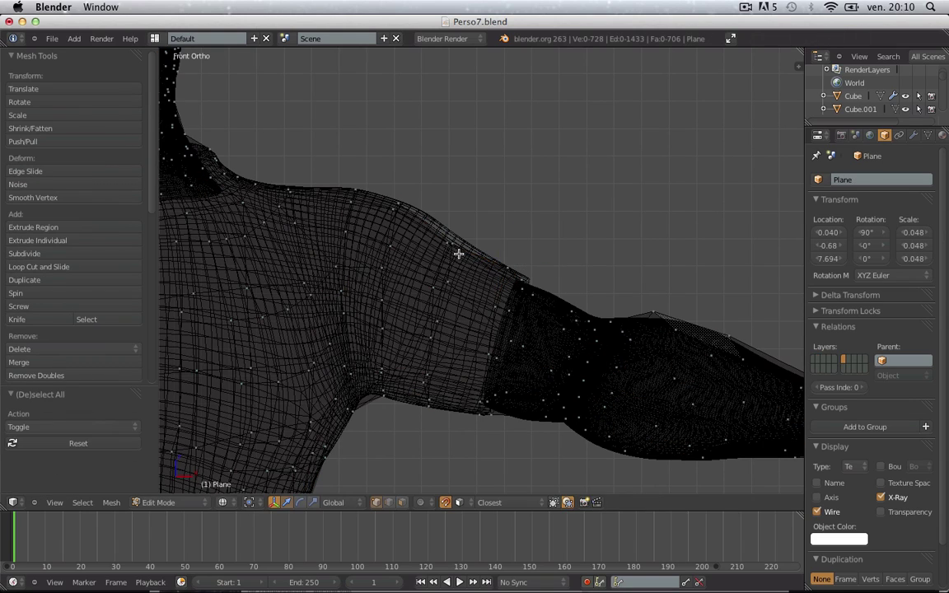
- Move the vertices along the top of the upper arm up to the sculpt's outline and return to solid display
{"action": "left_click_drag", "start_coordinate": [483, 262], "coordinate": [485, 261]}
{"action": "key", "text": "g"}
{"action": "left_click", "coordinate": [487, 257]}
{"action": "key", "text": "a"}
{"action": "key", "text": "z"}
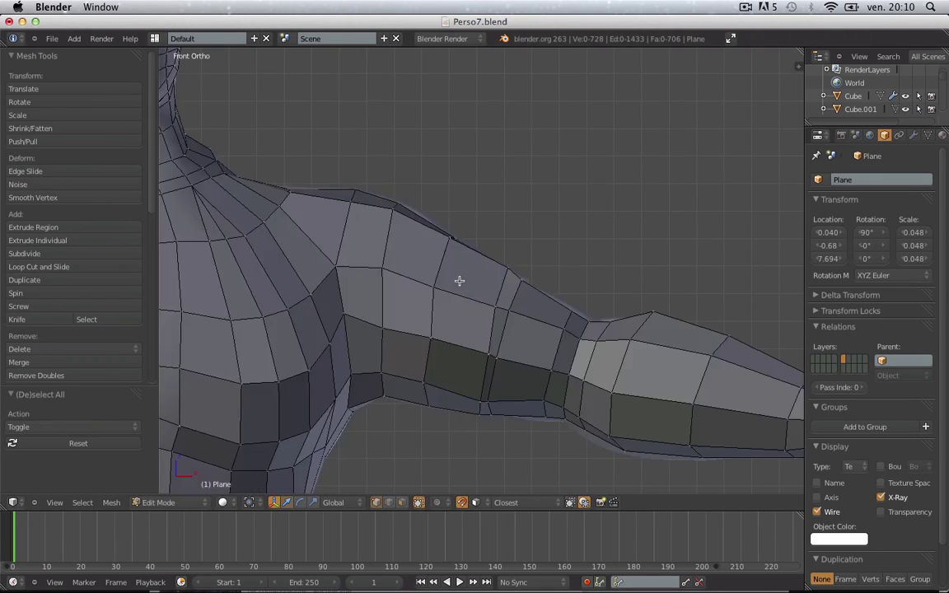
- Move two misaligned vertices on the outer side of the upper arm into line with their neighbouring edge loops
{"action": "middle_click_drag", "start_coordinate": [459, 280], "coordinate": [437, 383]}
{"action": "scroll", "coordinate": [599, 230], "scroll_direction": "up", "scroll_amount": 2}
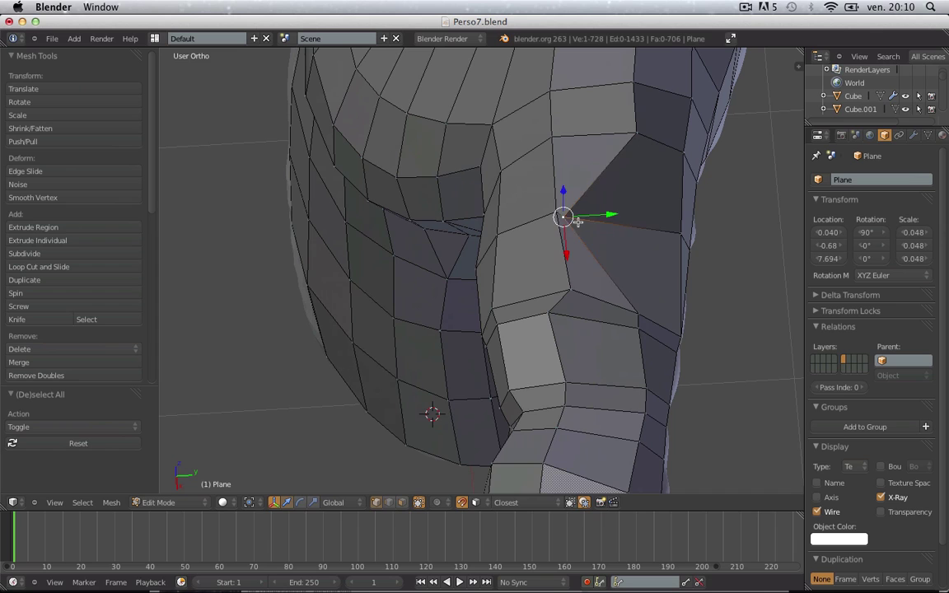
{"action": "key", "text": "g"}
{"action": "left_click", "coordinate": [651, 221]}
{"action": "key", "text": "a"}
{"action": "middle_click_drag", "start_coordinate": [568, 288], "coordinate": [559, 309]}
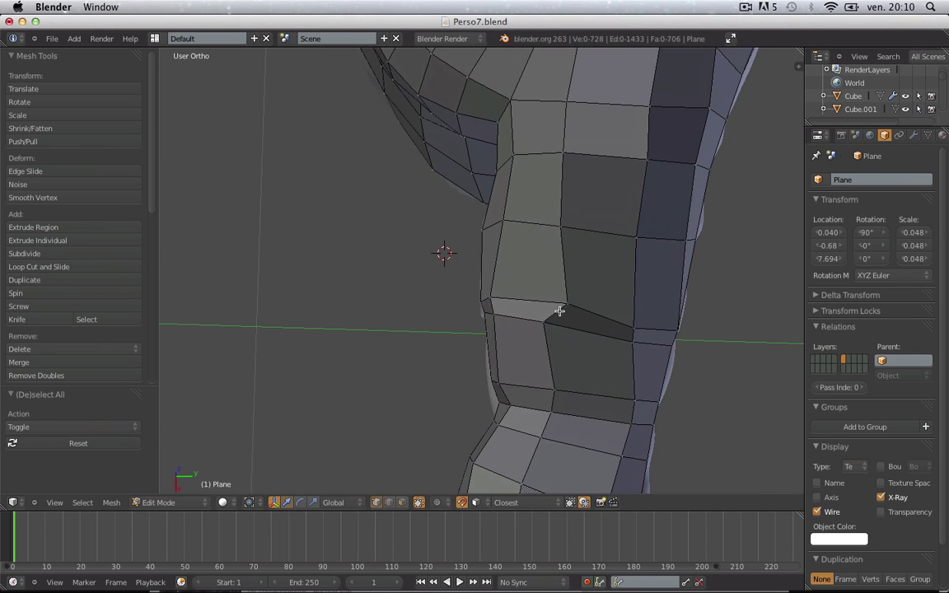
{"action": "right_click", "coordinate": [564, 301]}
{"action": "key", "text": "g"}
{"action": "left_click", "coordinate": [545, 306]}
{"action": "key", "text": "a"}
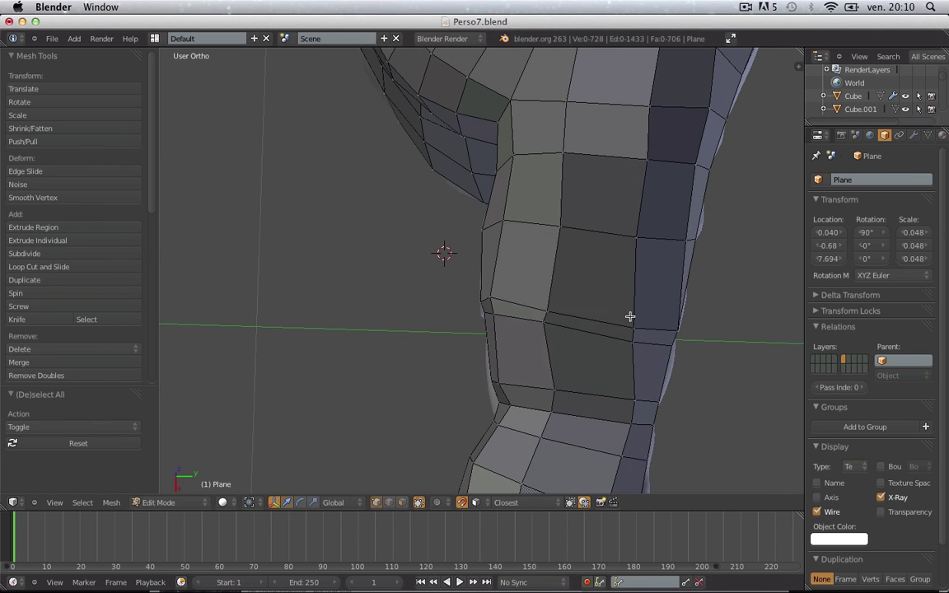
- Adjust the vertices of the narrow pair of edge loops above the elbow, working around to the back of the arm
{"action": "right_click", "coordinate": [495, 298]}
{"action": "key", "text": "g"}
{"action": "right_click", "coordinate": [478, 322]}
{"action": "middle_click_drag", "start_coordinate": [478, 322], "coordinate": [536, 290]}
{"action": "right_click", "coordinate": [489, 371]}
{"action": "right_click", "coordinate": [532, 293]}
{"action": "key", "text": "g"}
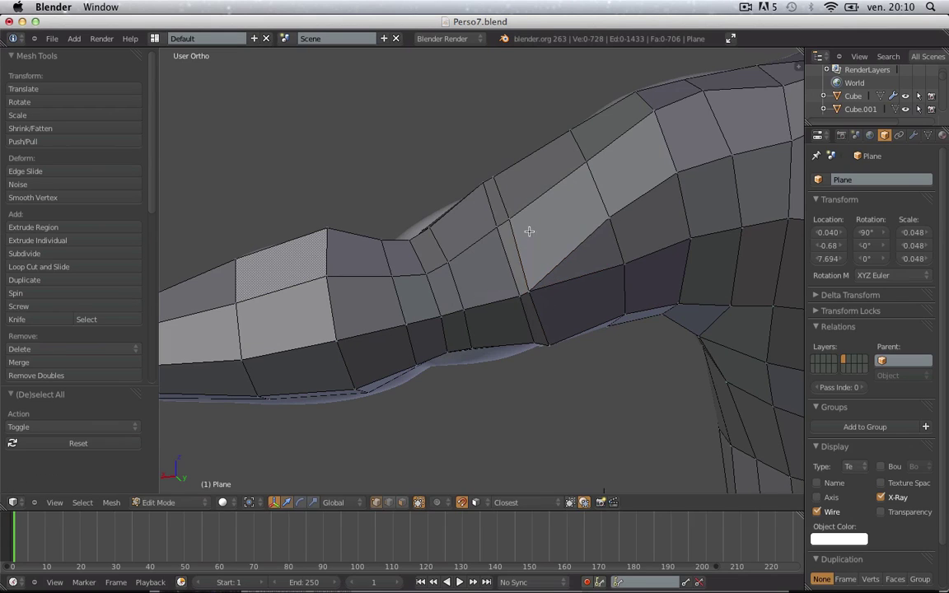
{"action": "right_click", "coordinate": [510, 223]}
{"action": "key", "text": "g"}
{"action": "left_click", "coordinate": [506, 222]}
{"action": "key", "text": "a"}
- Reposition two more vertices of the narrow loop above the elbow from a raised back view, and check in object mode
{"action": "mouse_move", "coordinate": [506, 222]}
{"action": "middle_mouse_down"}
{"action": "mouse_move", "coordinate": [527, 265]}
{"action": "mouse_move", "coordinate": [510, 227]}
{"action": "middle_mouse_up"}
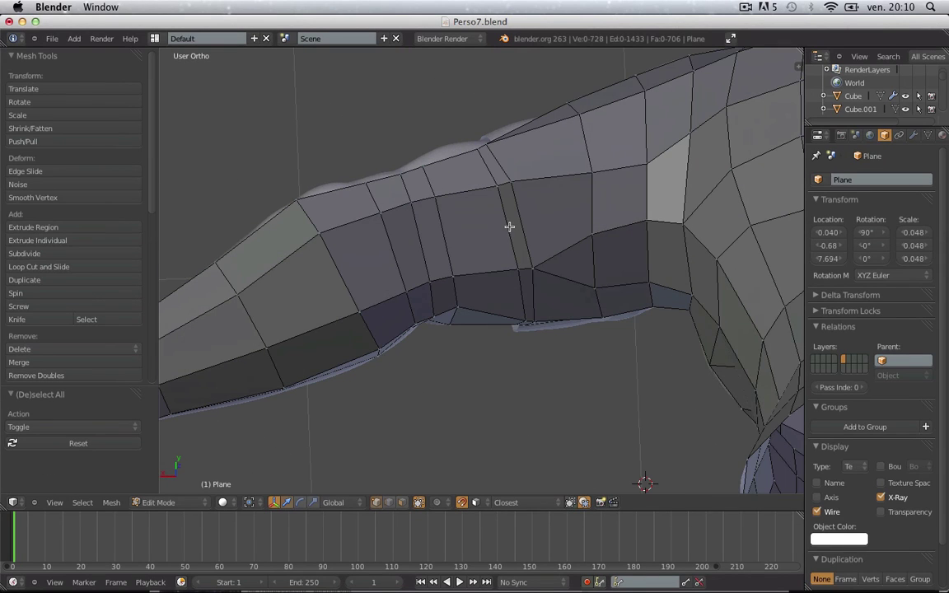
{"action": "right_click", "coordinate": [511, 177]}
{"action": "key", "text": "g"}
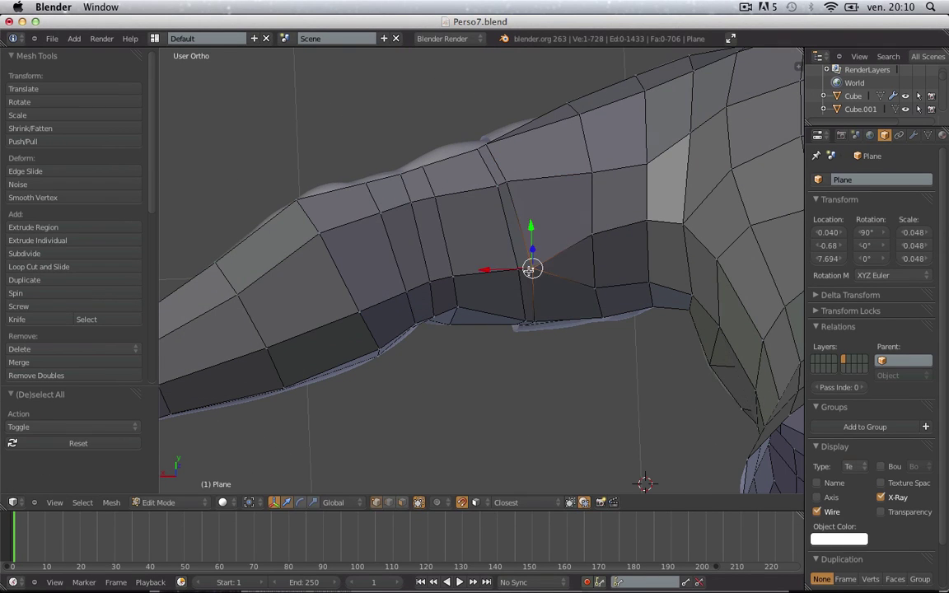
{"action": "key", "text": "g"}
{"action": "left_click", "coordinate": [527, 271]}
{"action": "key", "text": "a"}
{"action": "scroll", "coordinate": [528, 239], "scroll_direction": "down", "scroll_amount": 3}
{"action": "key", "text": "Tab"}
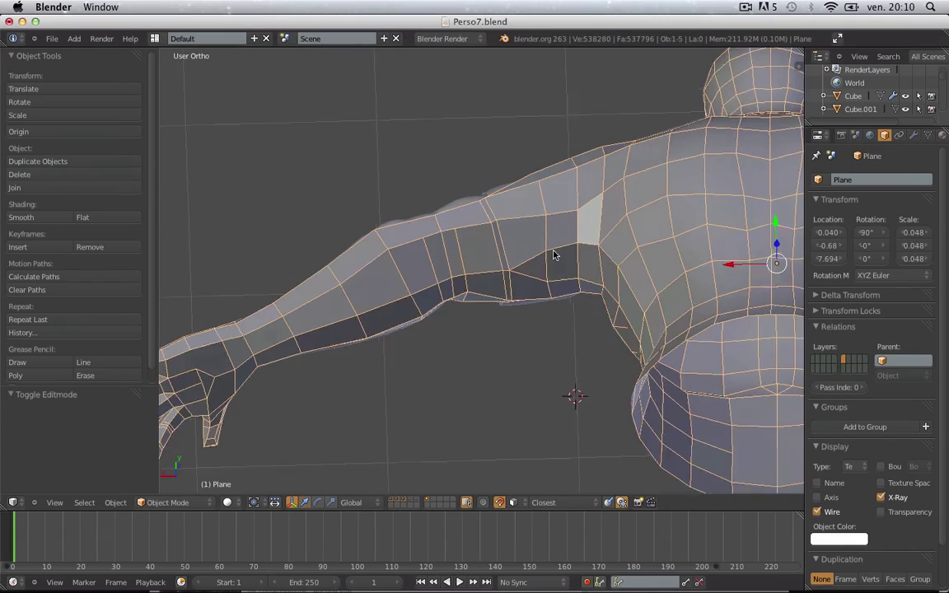
- Nudge the rear vertex where the upper arm faces meet the narrow loop above the elbow
{"action": "middle_click_drag", "start_coordinate": [556, 254], "coordinate": [633, 338]}
{"action": "scroll", "coordinate": [633, 339], "scroll_direction": "up", "scroll_amount": 5}
{"action": "key", "text": "Tab"}
{"action": "right_click", "coordinate": [600, 262]}
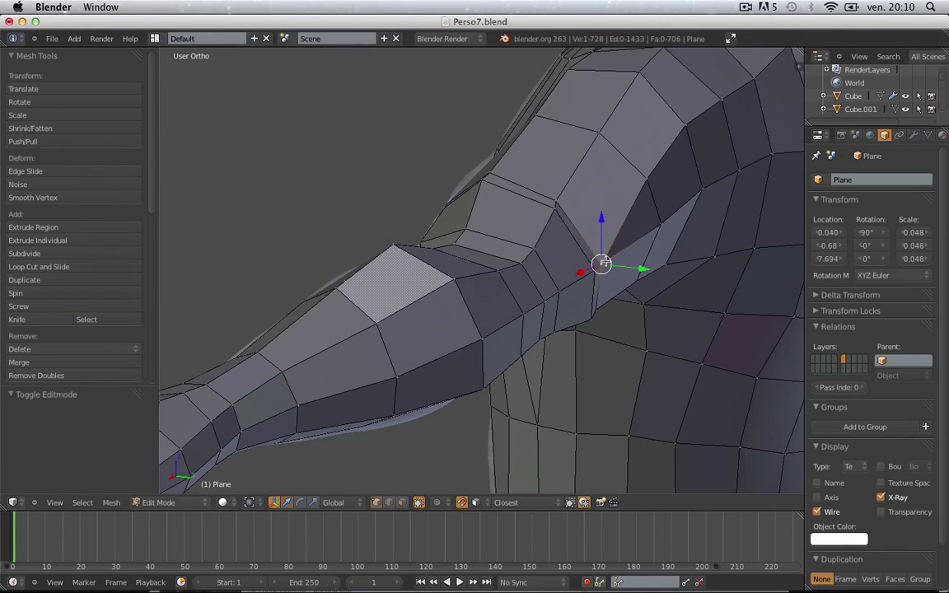
{"action": "key", "text": "g"}
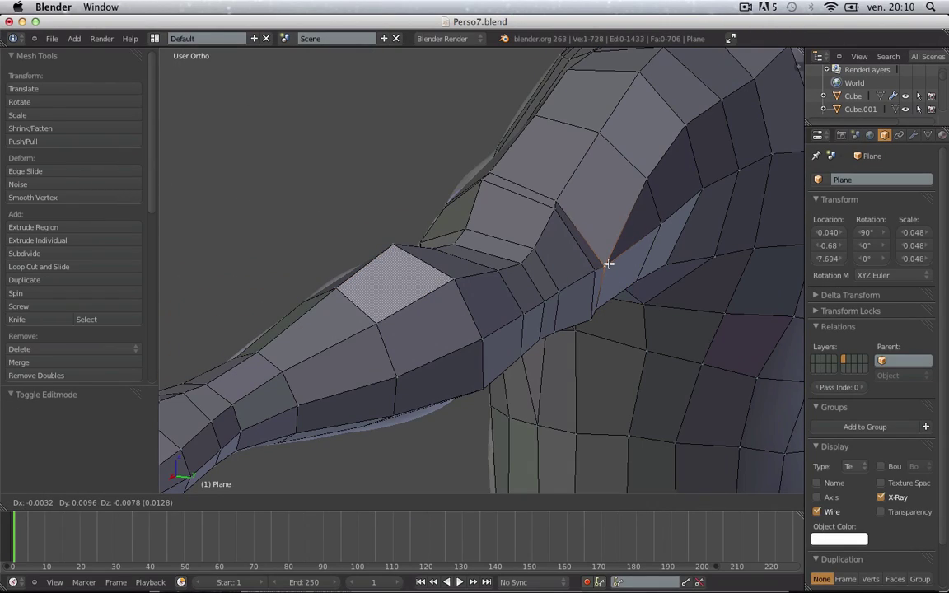
{"action": "left_click", "coordinate": [605, 265]}
- Lower the vertex in the middle of the back of the upper arm to even out the surrounding faces
{"action": "key", "text": "Tab"}
{"action": "scroll", "coordinate": [583, 276], "scroll_direction": "down", "scroll_amount": 3}
{"action": "middle_click_drag", "start_coordinate": [582, 278], "coordinate": [535, 252]}
{"action": "key", "text": "Tab"}
{"action": "right_click", "coordinate": [576, 272]}
{"action": "key", "text": "g"}
{"action": "left_click", "coordinate": [585, 295]}
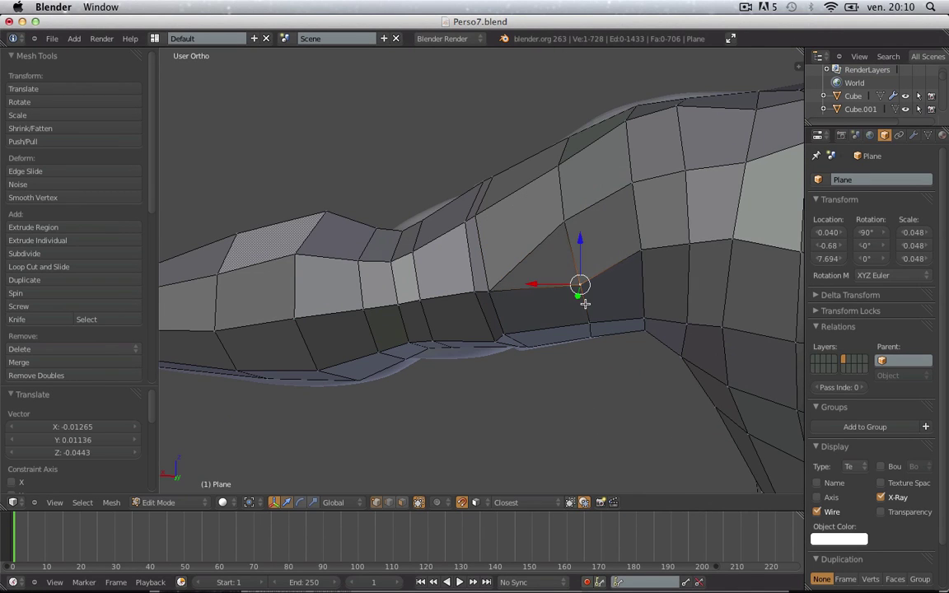
- Reposition the vertices on the back of the shoulder and upper arm to smooth the flow of the edge loops
{"action": "key", "text": "a"}
{"action": "middle_click_drag", "start_coordinate": [585, 295], "coordinate": [650, 187]}
{"action": "right_click", "coordinate": [649, 187]}
{"action": "key", "text": "g"}
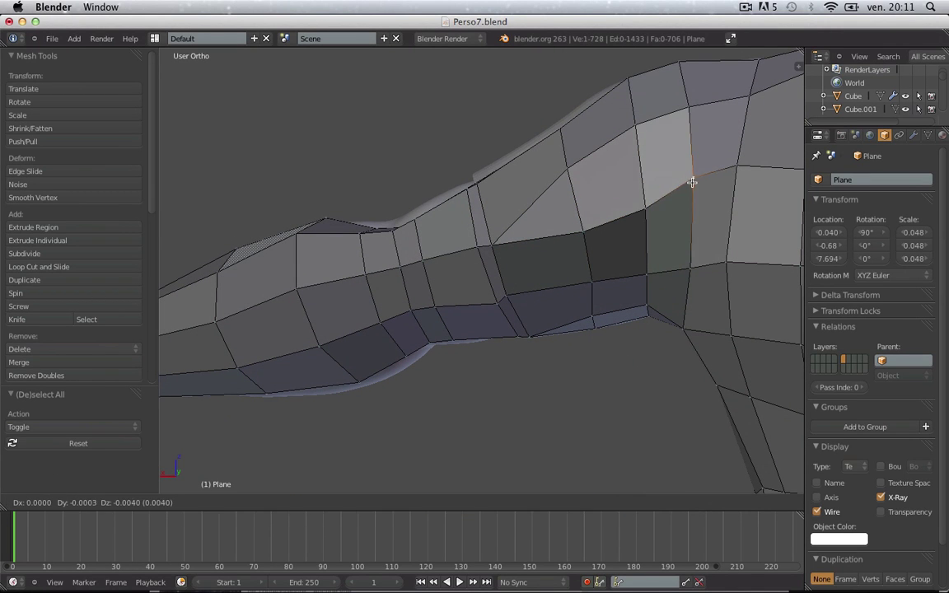
{"action": "key", "text": "g"}
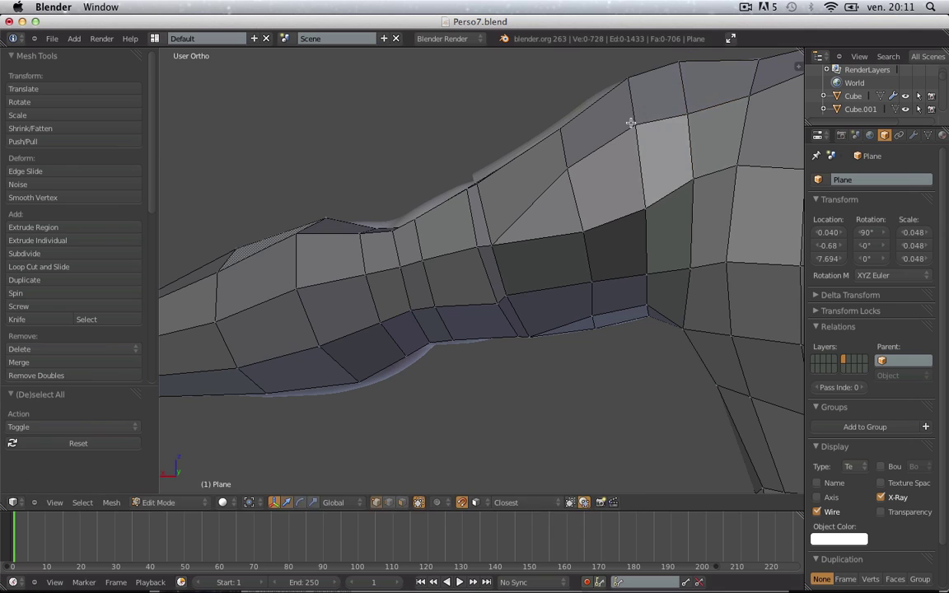
{"action": "key", "text": "g"}
{"action": "left_click", "coordinate": [572, 180]}
- Show only the low-poly mesh in object mode and review the whole bust, ending in front view
{"action": "key", "text": "Tab"}
{"action": "scroll", "coordinate": [494, 235], "scroll_direction": "down", "scroll_amount": 9}
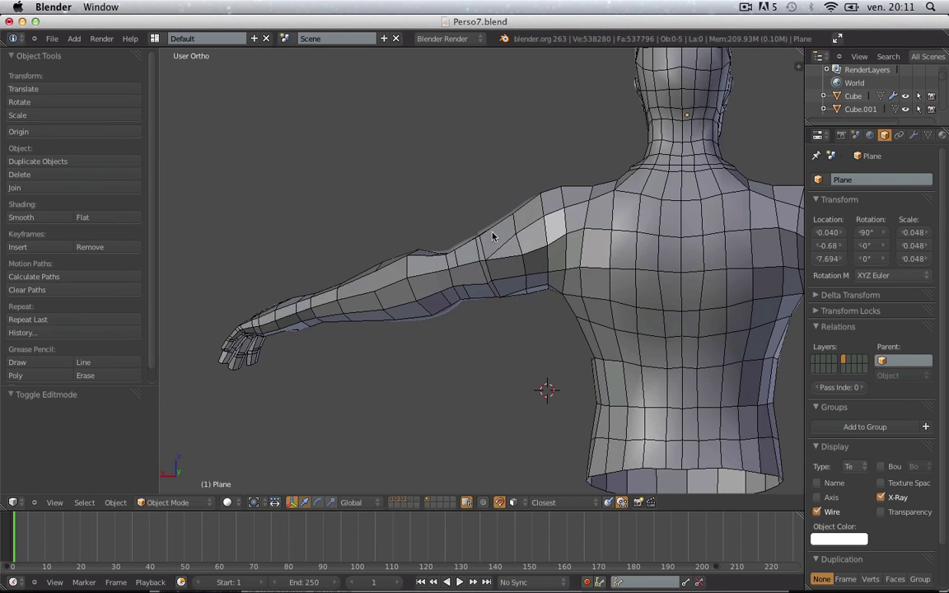
{"action": "middle_click_drag", "start_coordinate": [434, 292], "coordinate": [375, 260]}
{"action": "scroll", "coordinate": [375, 260], "scroll_direction": "up", "scroll_amount": 3}
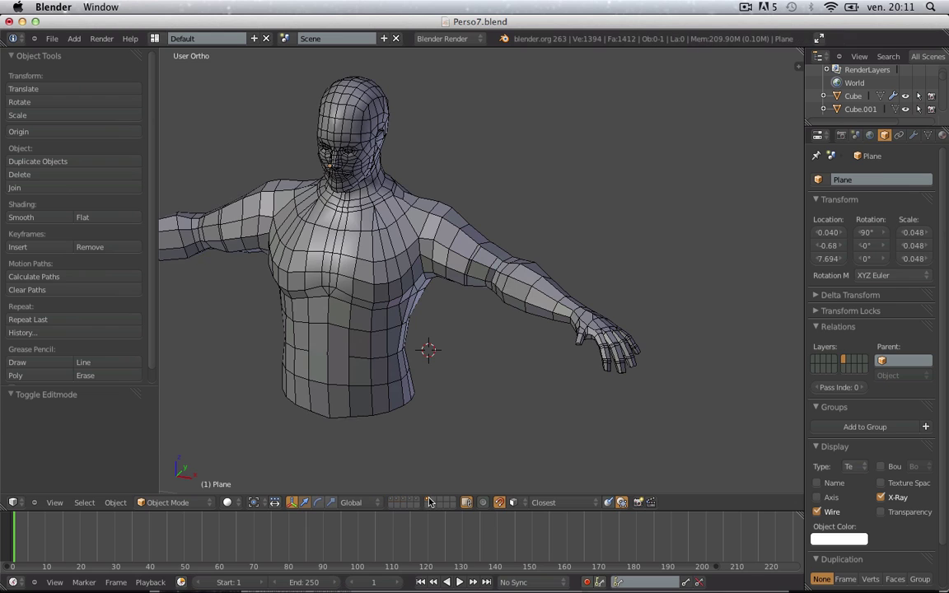
{"action": "scroll", "coordinate": [429, 299], "scroll_direction": "down", "scroll_amount": 6}
{"action": "key", "text": "KP_1"}
{"action": "scroll", "coordinate": [429, 299], "scroll_direction": "up", "scroll_amount": 5}
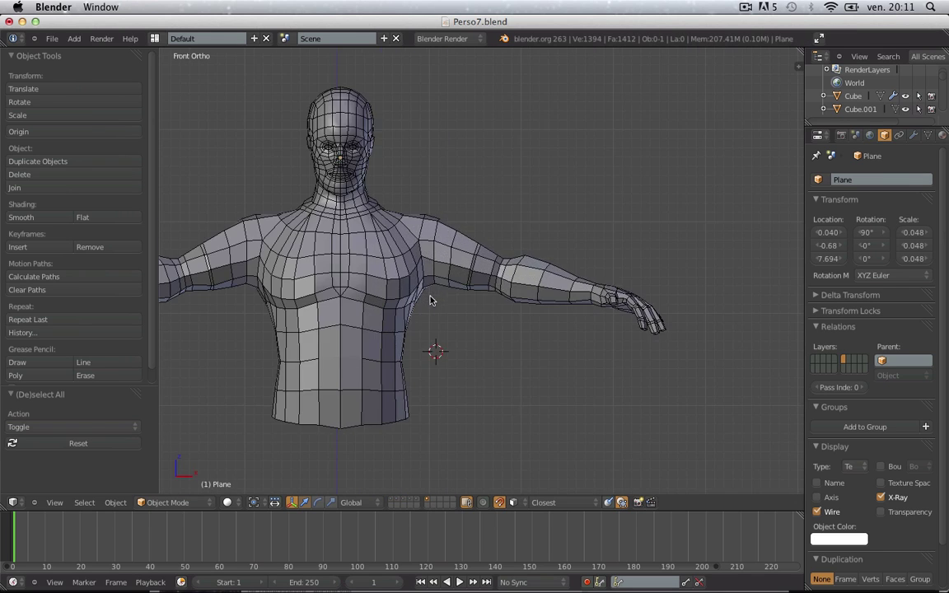
- Save the reworked bust over Perso7.blend
{"action": "scroll", "coordinate": [519, 284], "scroll_direction": "down", "scroll_amount": 2}
{"action": "key", "text": "ctrl+s"}
{"action": "left_click", "coordinate": [519, 283]}
- Select the low-poly bust and add a Subdivision Surface modifier to it
{"action": "scroll", "coordinate": [585, 279], "scroll_direction": "up", "scroll_amount": 4}
{"action": "middle_click_drag", "start_coordinate": [544, 275], "coordinate": [567, 309], "text": "shift"}
{"action": "scroll", "coordinate": [610, 282], "scroll_direction": "down", "scroll_amount": 4}
{"action": "key", "text": "a"}
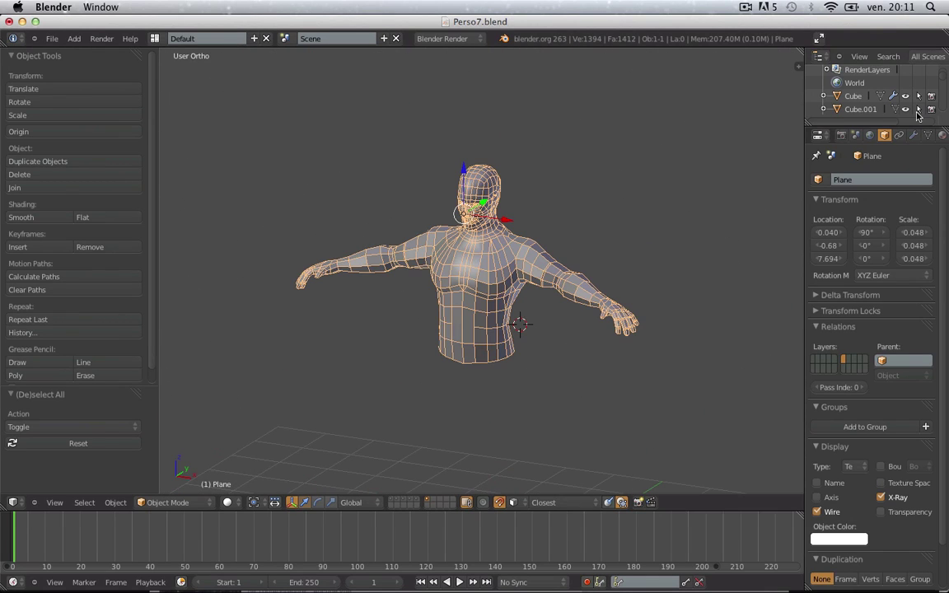
{"action": "left_click", "coordinate": [913, 135]}
{"action": "left_click", "coordinate": [848, 179]}
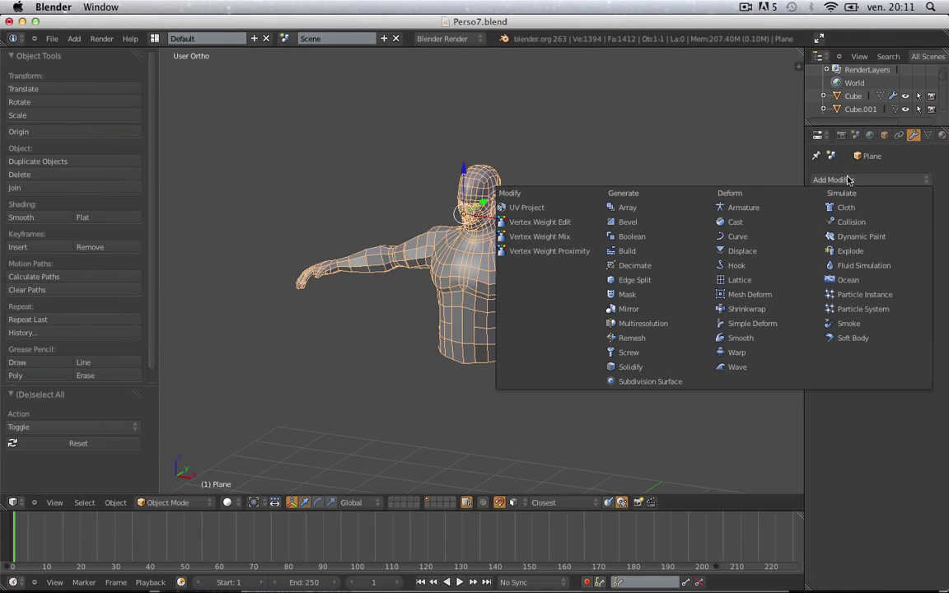
{"action": "left_click", "coordinate": [651, 382]}
- Apply smooth shading to the subdivided bust and turn off its wire display, viewing it from the front
{"action": "scroll", "coordinate": [589, 318], "scroll_direction": "up", "scroll_amount": 3}
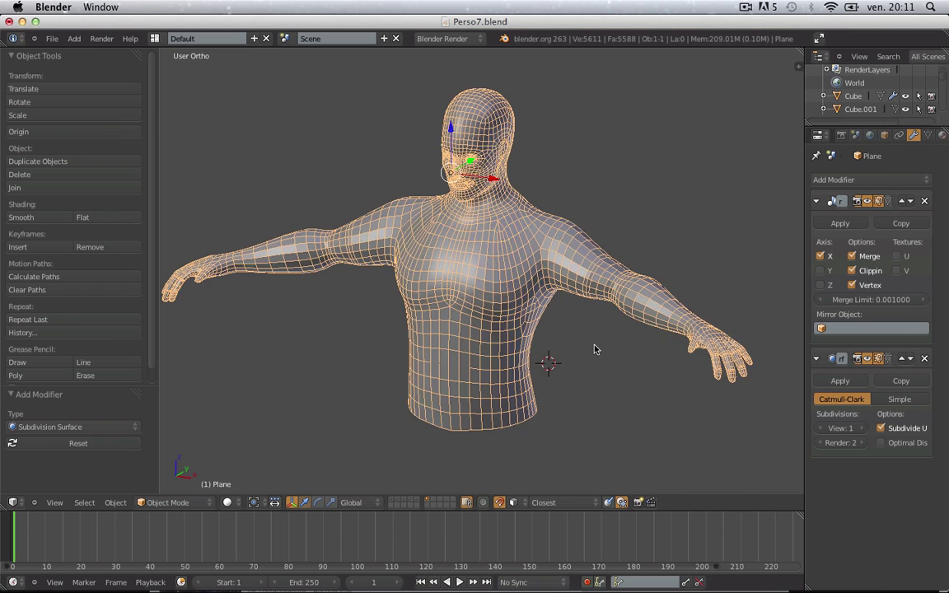
{"action": "key", "text": "a"}
{"action": "scroll", "coordinate": [519, 306], "scroll_direction": "down", "scroll_amount": 1}
{"action": "key", "text": "a"}
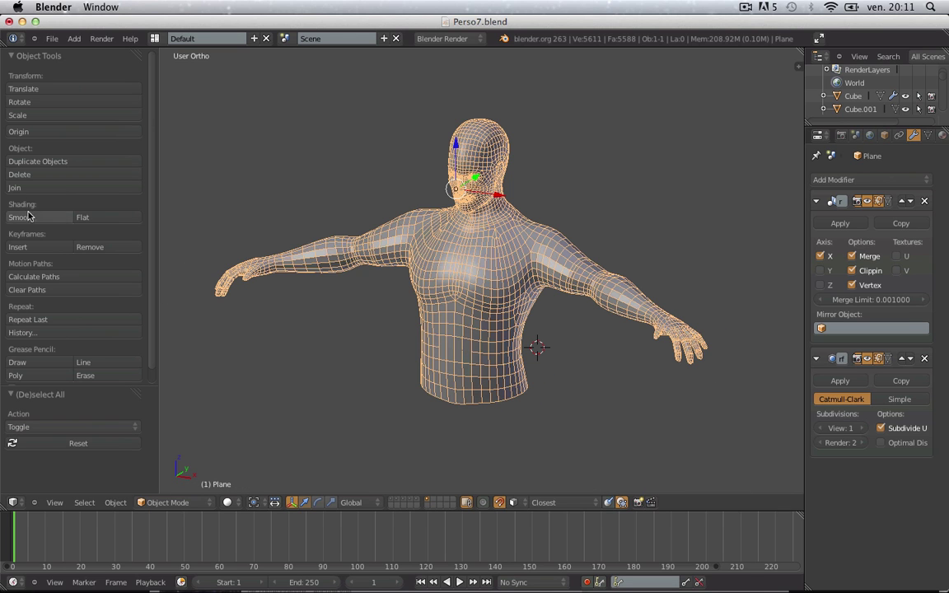
{"action": "left_click", "coordinate": [884, 135]}
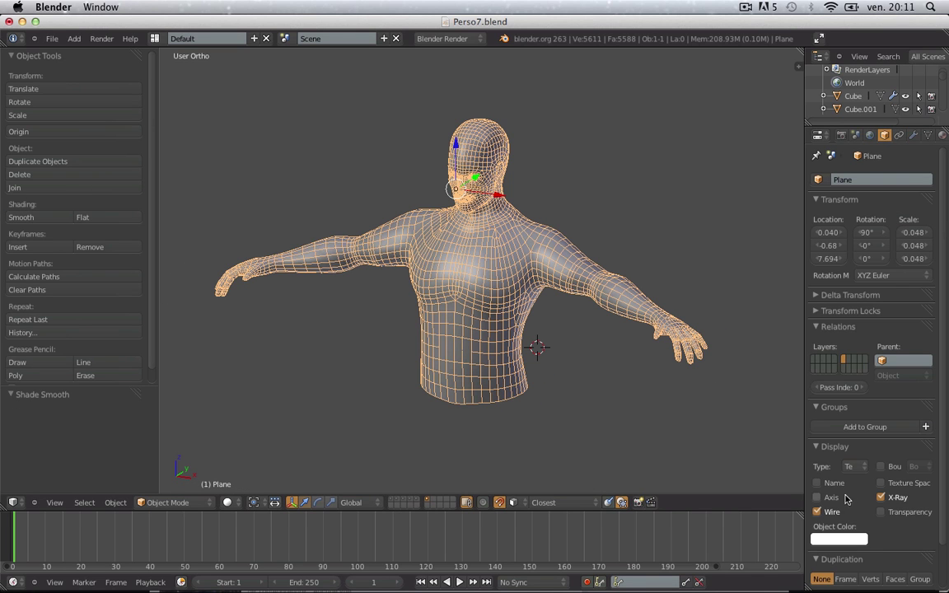
{"action": "left_click", "coordinate": [817, 512]}
{"action": "scroll", "coordinate": [661, 402], "scroll_direction": "down", "scroll_amount": 3}
{"action": "key", "text": "a"}
{"action": "key", "text": "KP_1"}
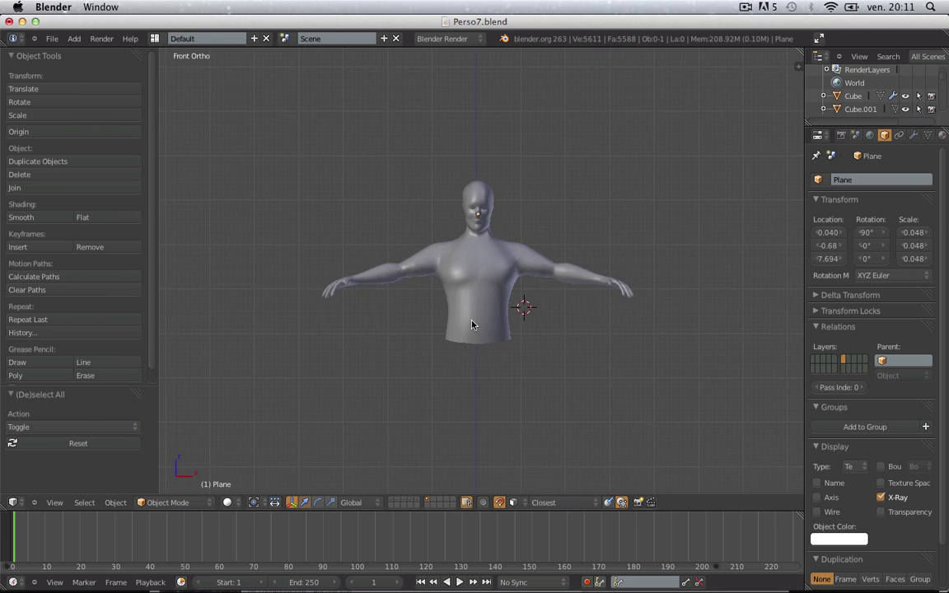
- Try a loop cut around the back of the upper arm above the elbow
{"action": "scroll", "coordinate": [614, 208], "scroll_direction": "up", "scroll_amount": 4}
{"action": "middle_click_drag", "start_coordinate": [614, 209], "coordinate": [437, 222], "text": "shift"}
{"action": "scroll", "coordinate": [437, 222], "scroll_direction": "up", "scroll_amount": 1}
{"action": "scroll", "coordinate": [567, 289], "scroll_direction": "down", "scroll_amount": 3}
{"action": "middle_click_drag", "start_coordinate": [603, 300], "coordinate": [531, 322]}
{"action": "scroll", "coordinate": [307, 270], "scroll_direction": "up", "scroll_amount": 3}
{"action": "scroll", "coordinate": [544, 363], "scroll_direction": "up", "scroll_amount": 3}
{"action": "key", "text": "Tab"}
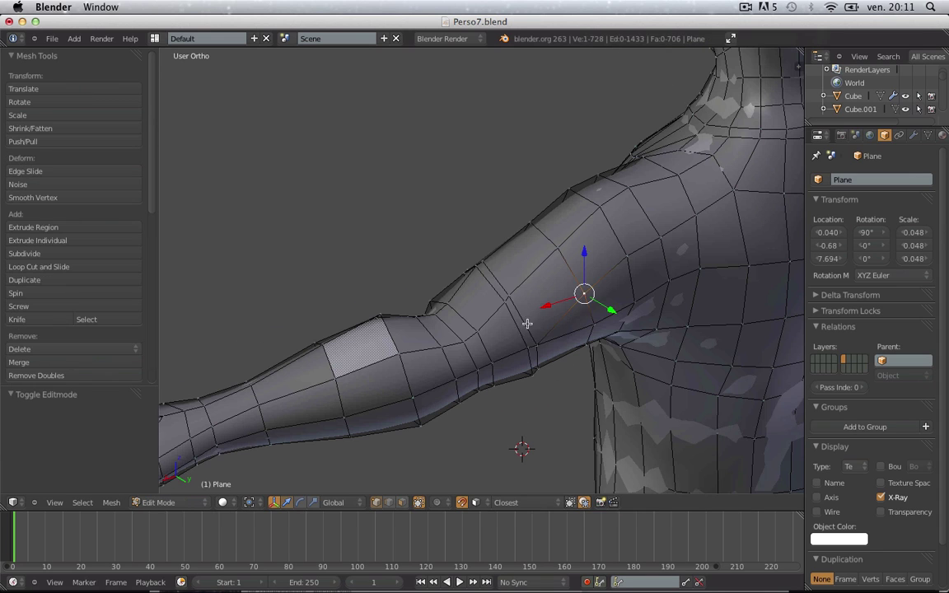
{"action": "left_click", "coordinate": [499, 302]}
{"action": "right_click", "coordinate": [513, 319]}
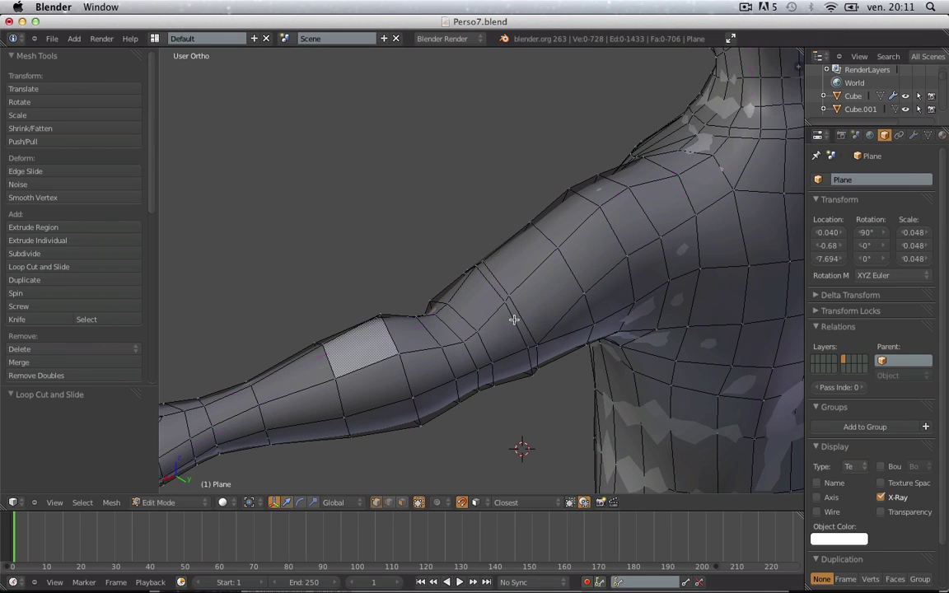
{"action": "key", "text": "s"}
{"action": "left_click", "coordinate": [543, 358]}
{"action": "key", "text": "Tab"}
{"action": "scroll", "coordinate": [519, 350], "scroll_direction": "down", "scroll_amount": 5}
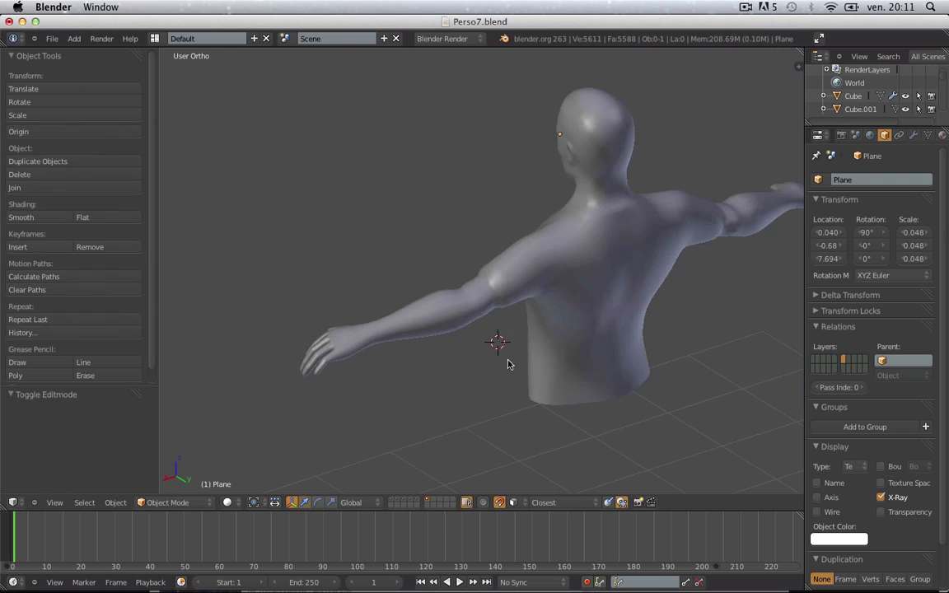
- Examine the smooth subdivided bust from several angles, ending in front view
{"action": "middle_click_drag", "start_coordinate": [498, 343], "coordinate": [486, 381]}
{"action": "key", "text": "Tab"}
{"action": "key", "text": "Tab"}
{"action": "scroll", "coordinate": [486, 381], "scroll_direction": "down", "scroll_amount": 2}
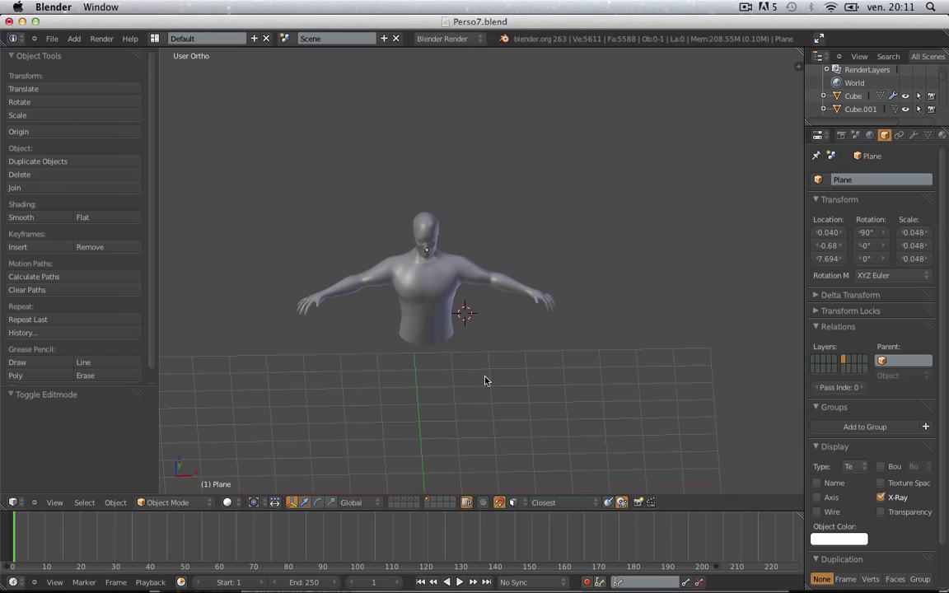
{"action": "key", "text": "KP_1"}
{"action": "scroll", "coordinate": [485, 381], "scroll_direction": "up", "scroll_amount": 5}
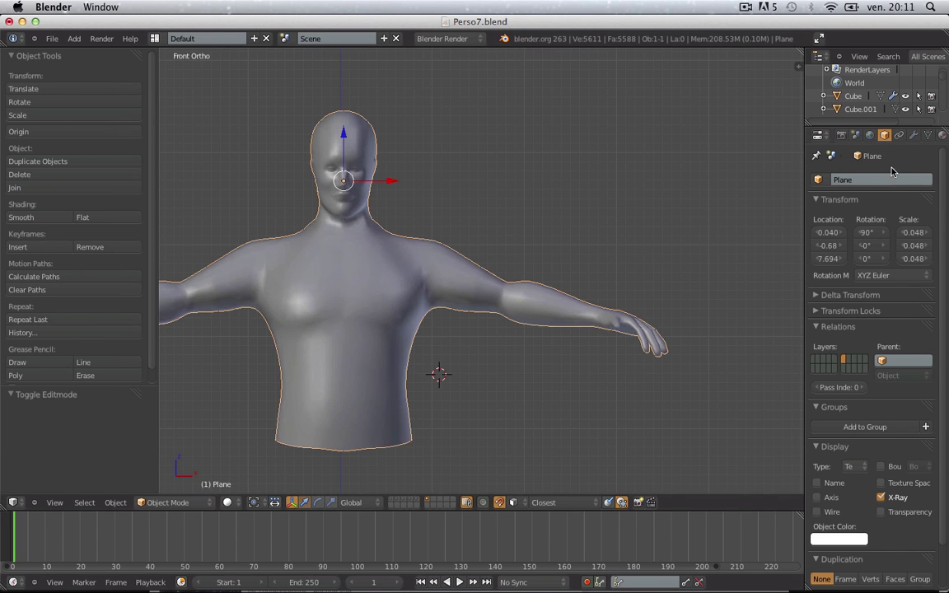
- Remove the Subdivision Surface modifier from the bust and turn its wire display back on
{"action": "left_click", "coordinate": [914, 134]}
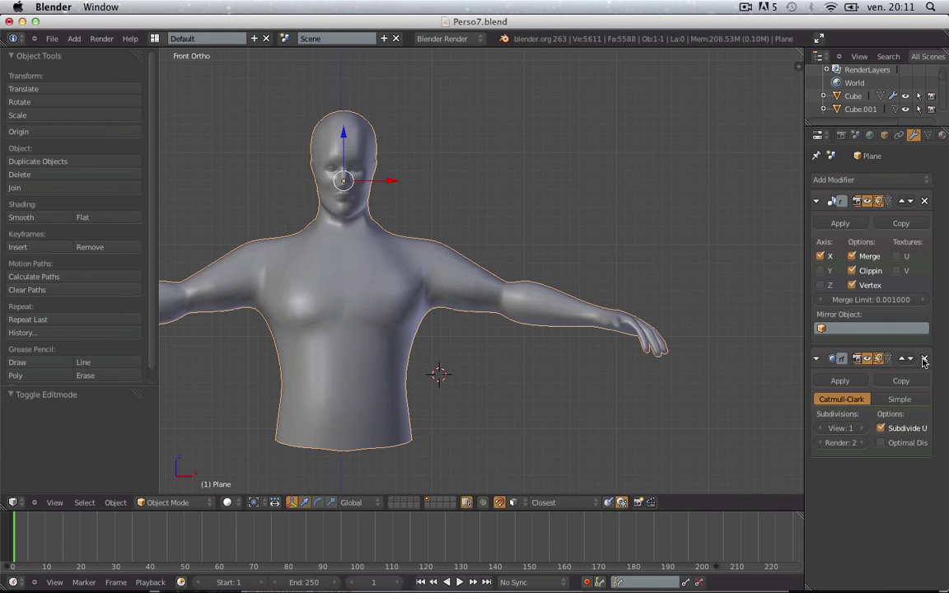
{"action": "left_click", "coordinate": [924, 360]}
{"action": "left_click", "coordinate": [885, 136]}
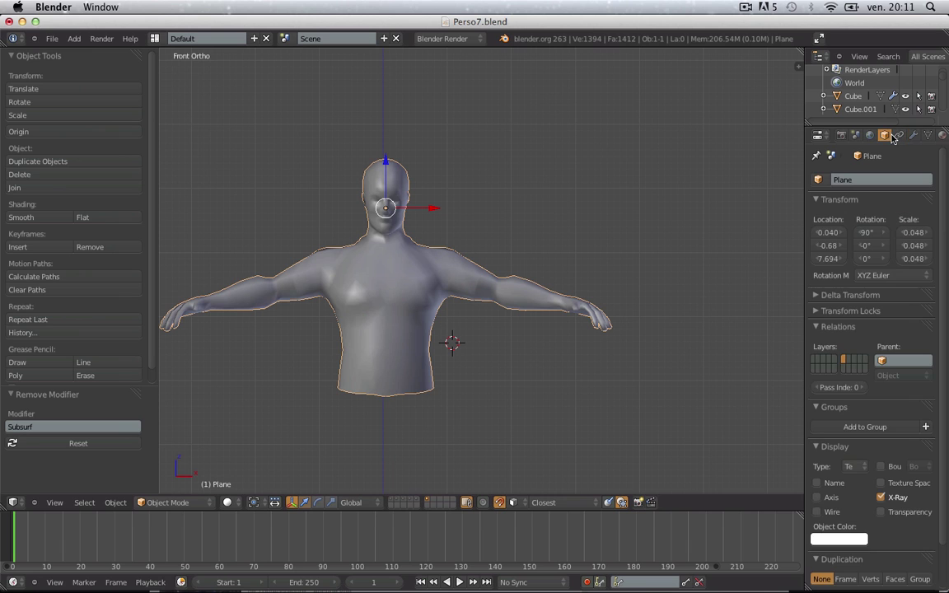
{"action": "left_click", "coordinate": [829, 510]}
- Unhide all objects and show the sculpt's layers together with the low-poly bust
{"action": "scroll", "coordinate": [634, 421], "scroll_direction": "up", "scroll_amount": 3}
{"action": "key", "text": "a"}
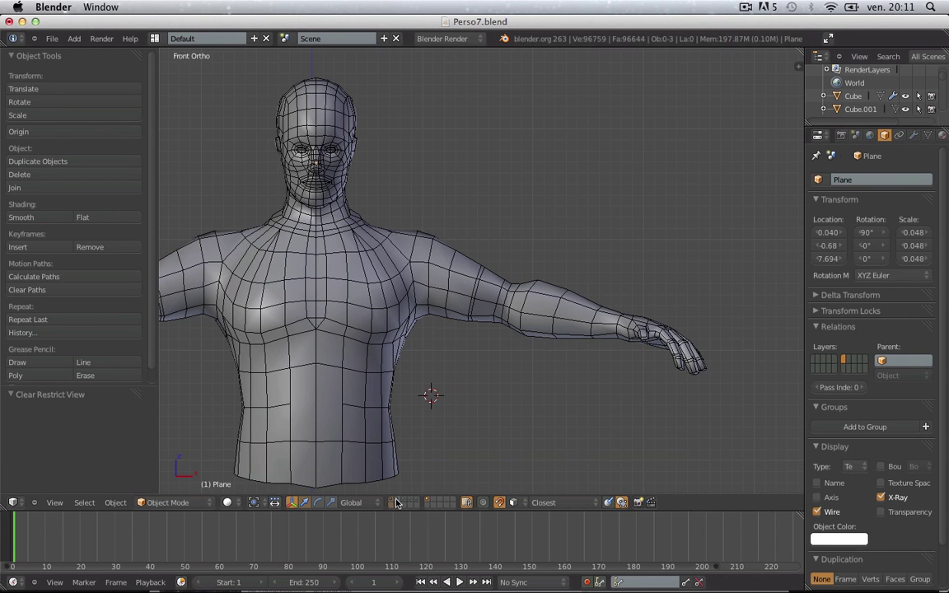
{"action": "scroll", "coordinate": [535, 305], "scroll_direction": "down", "scroll_amount": 4}
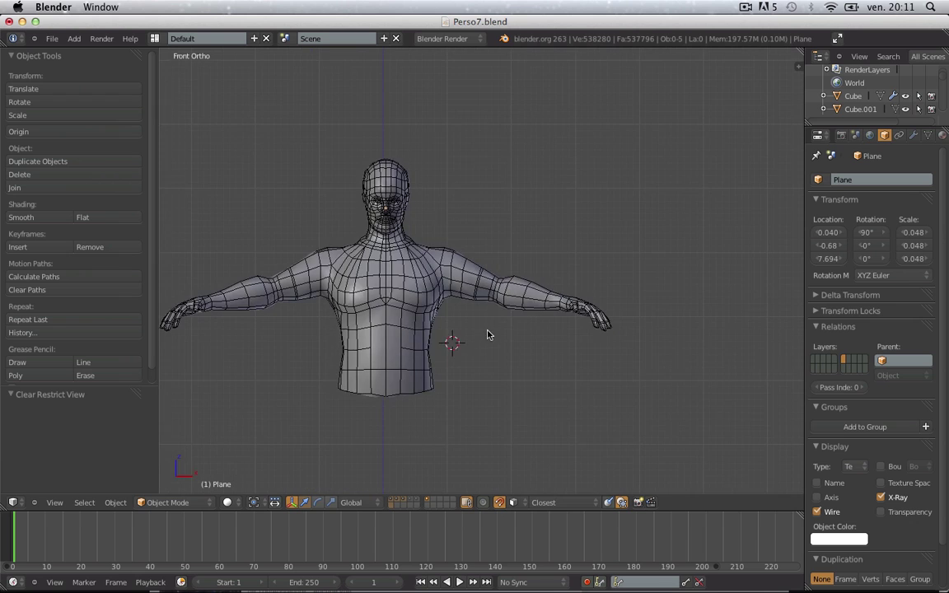
{"action": "scroll", "coordinate": [517, 321], "scroll_direction": "up", "scroll_amount": 5}
{"action": "key", "text": "Tab"}
{"action": "scroll", "coordinate": [577, 230], "scroll_direction": "up", "scroll_amount": 5}
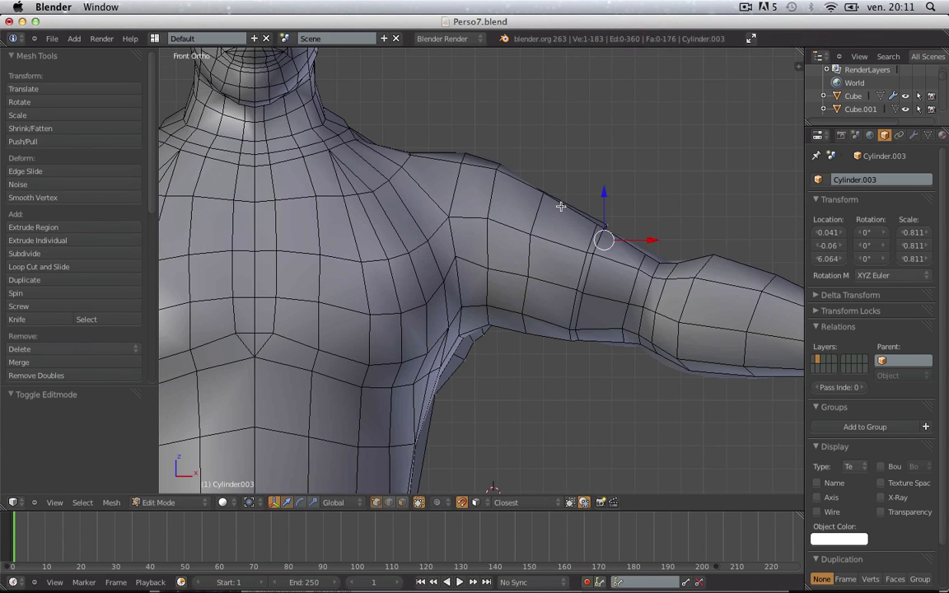
- Edit the low-poly bust and reposition vertices on the front of the shoulder and upper arm to even out the loops
{"action": "middle_click_drag", "start_coordinate": [570, 223], "coordinate": [535, 210]}
{"action": "right_click", "coordinate": [532, 206]}
{"action": "key", "text": "g"}
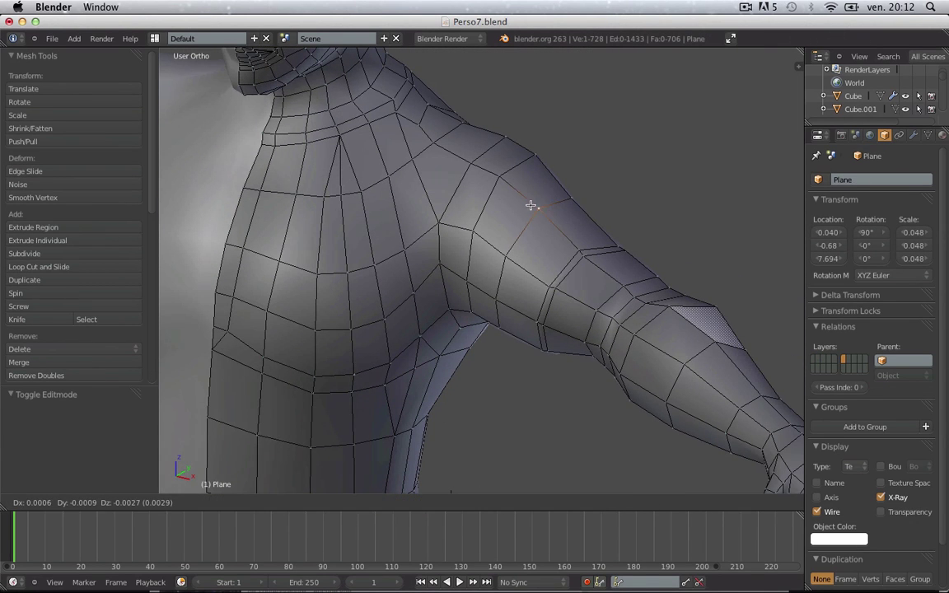
{"action": "left_click", "coordinate": [528, 209]}
{"action": "key", "text": "a"}
{"action": "left_click", "coordinate": [497, 178]}
{"action": "key", "text": "a"}
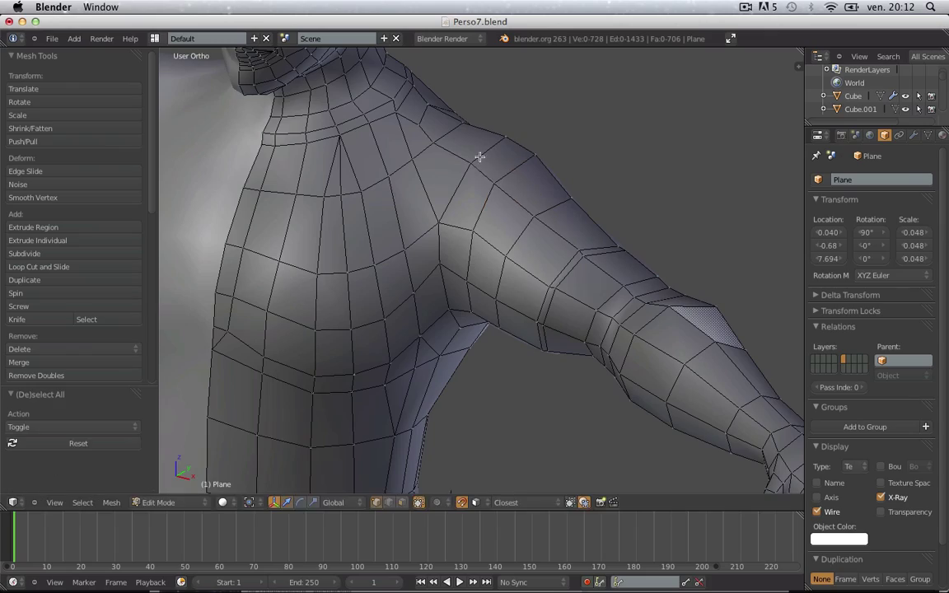
{"action": "left_click", "coordinate": [474, 162]}
- Move the vertex on the upper edge of the upper arm outward to follow the sculpt's outline in front wireframe view
{"action": "key", "text": "Tab"}
{"action": "key", "text": "KP_1"}
{"action": "key", "text": "Tab"}
{"action": "scroll", "coordinate": [475, 164], "scroll_direction": "up", "scroll_amount": 2}
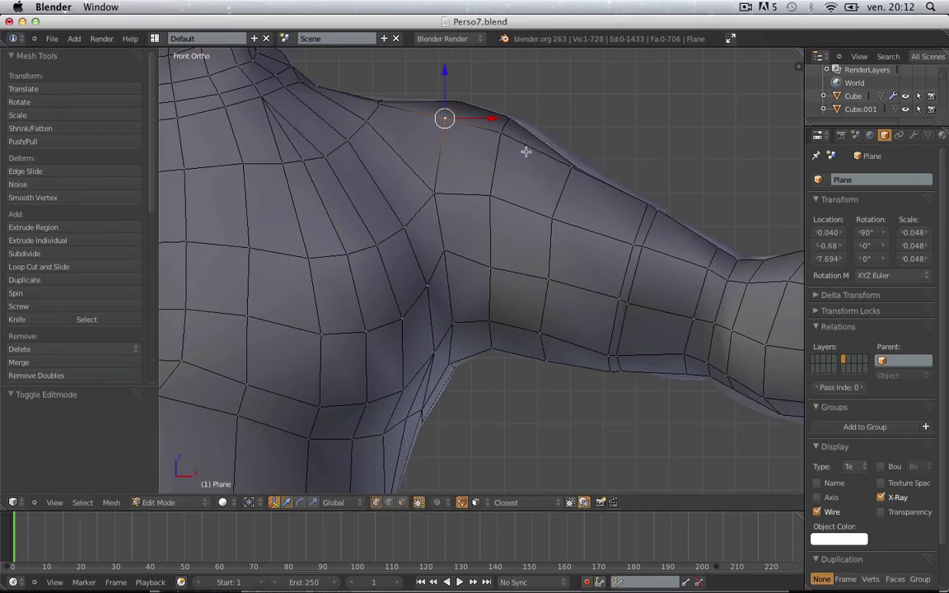
{"action": "key", "text": "z"}
{"action": "key", "text": "a"}
{"action": "left_click", "coordinate": [597, 173]}
{"action": "key", "text": "Tab"}
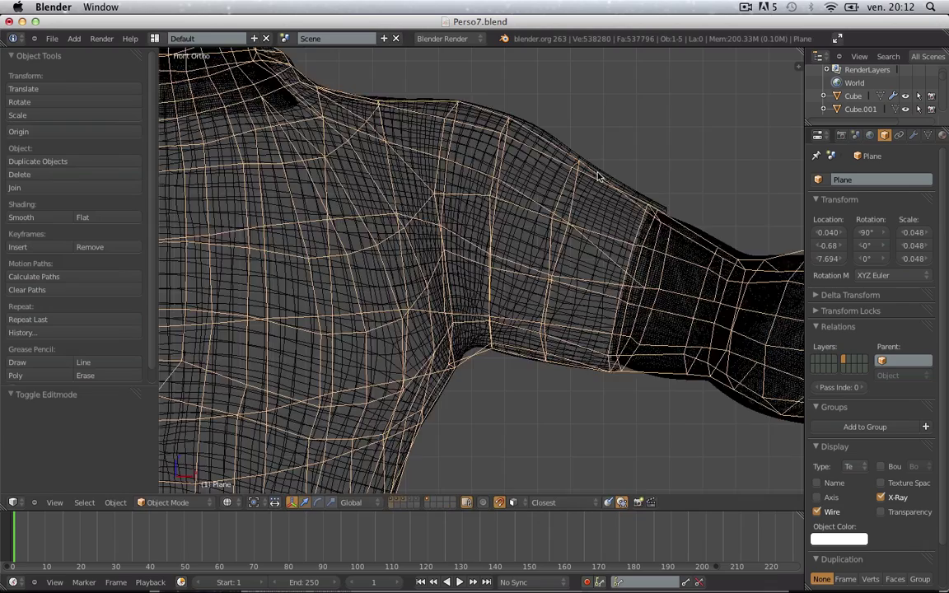
- Return to solid shading and reposition vertices on the outer side of the upper arm to straighten its lengthwise edge line
{"action": "mouse_move", "coordinate": [599, 178]}
{"action": "middle_mouse_down"}
{"action": "mouse_move", "coordinate": [555, 248]}
{"action": "mouse_move", "coordinate": [449, 252]}
{"action": "middle_mouse_up"}
{"action": "key", "text": "z"}
{"action": "key", "text": "Tab"}
{"action": "key", "text": "g"}
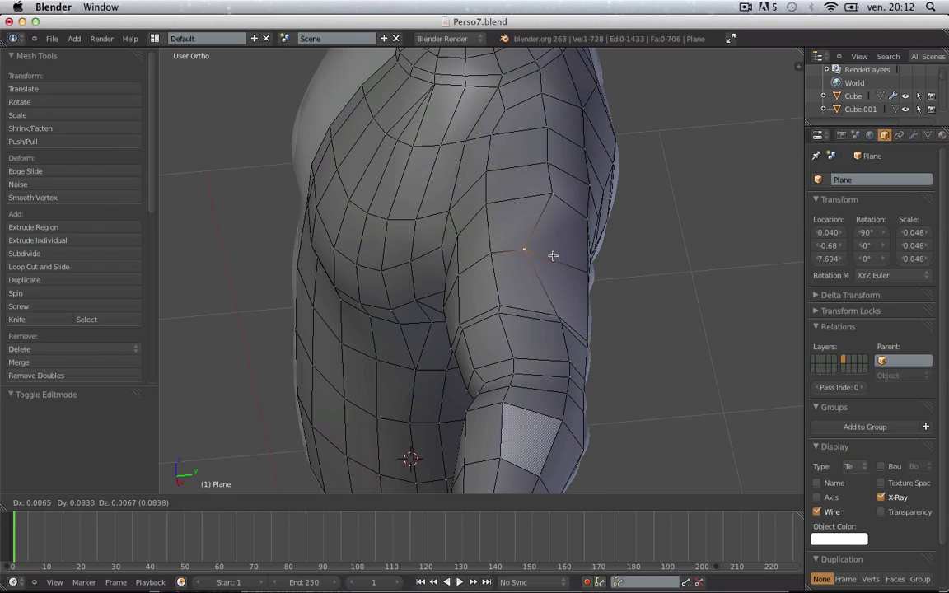
{"action": "left_click", "coordinate": [569, 256]}
{"action": "key", "text": "a"}
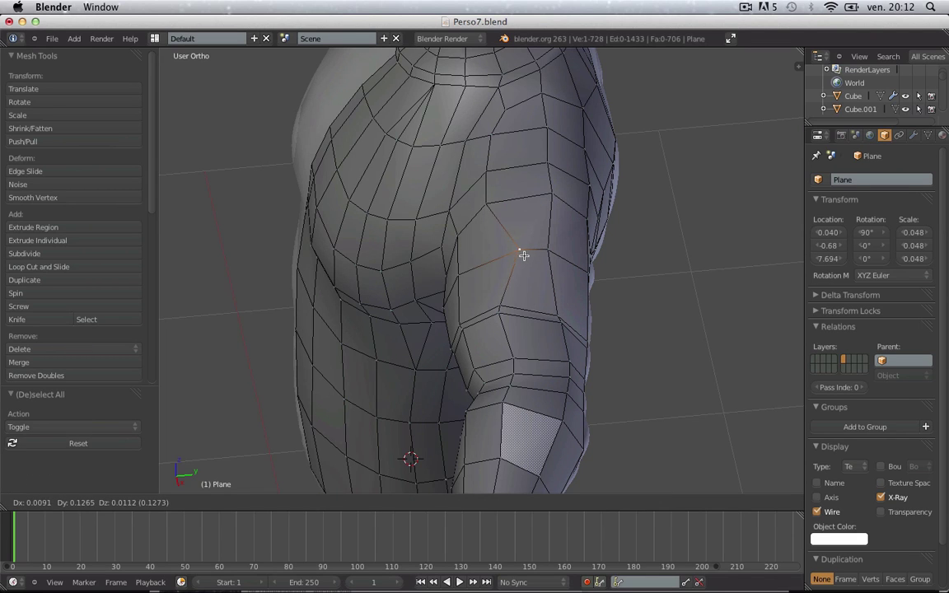
{"action": "left_click", "coordinate": [511, 259]}
{"action": "key", "text": "a"}
{"action": "right_click", "coordinate": [497, 200]}
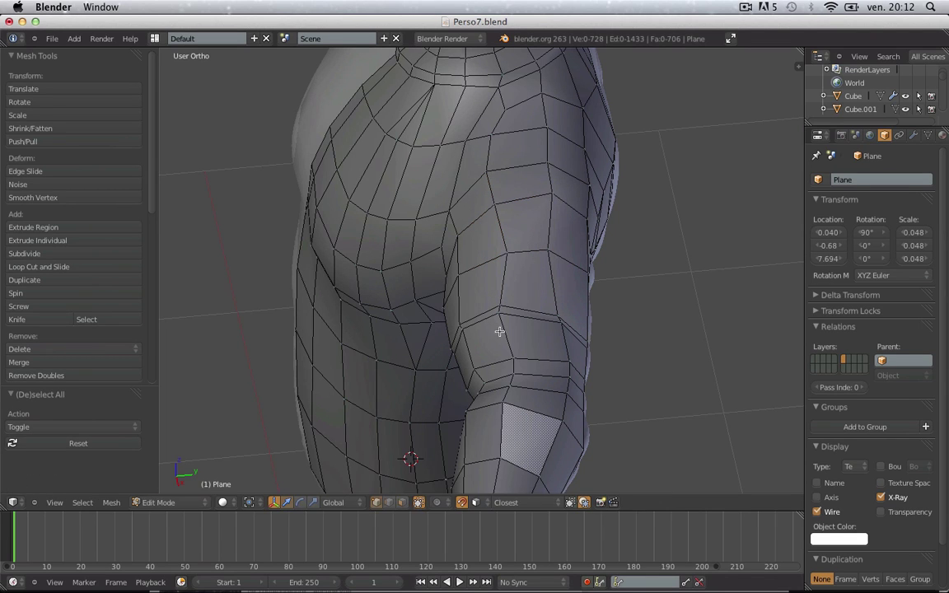
{"action": "right_click", "coordinate": [517, 302]}
{"action": "key", "text": "g"}
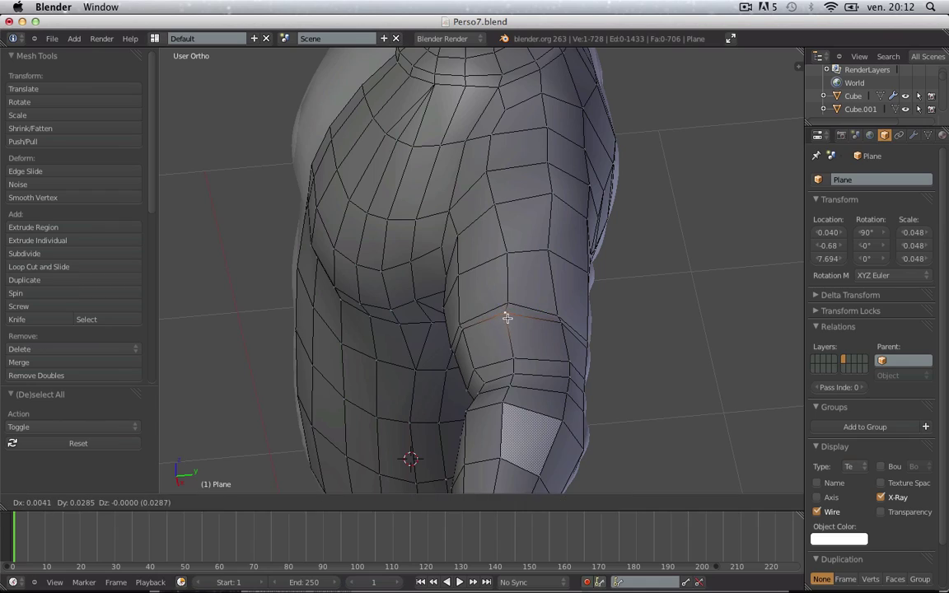
{"action": "right_click", "coordinate": [508, 317]}
- Compare the low-poly bust's arms with the sculpt in front view in object mode
{"action": "key", "text": "Tab"}
{"action": "scroll", "coordinate": [508, 321], "scroll_direction": "down", "scroll_amount": 6}
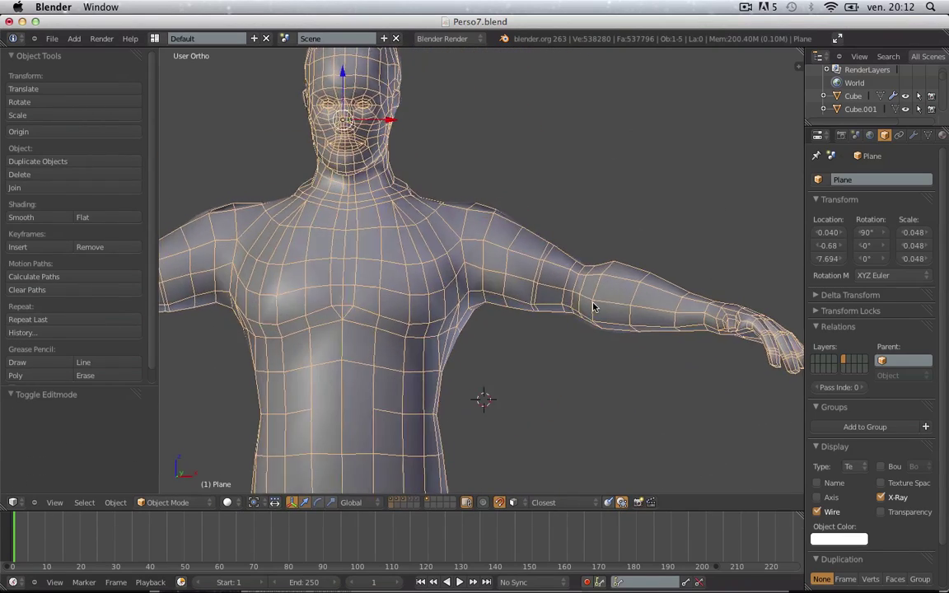
{"action": "key", "text": "z"}
{"action": "key", "text": "a"}
{"action": "key", "text": "KP_1"}
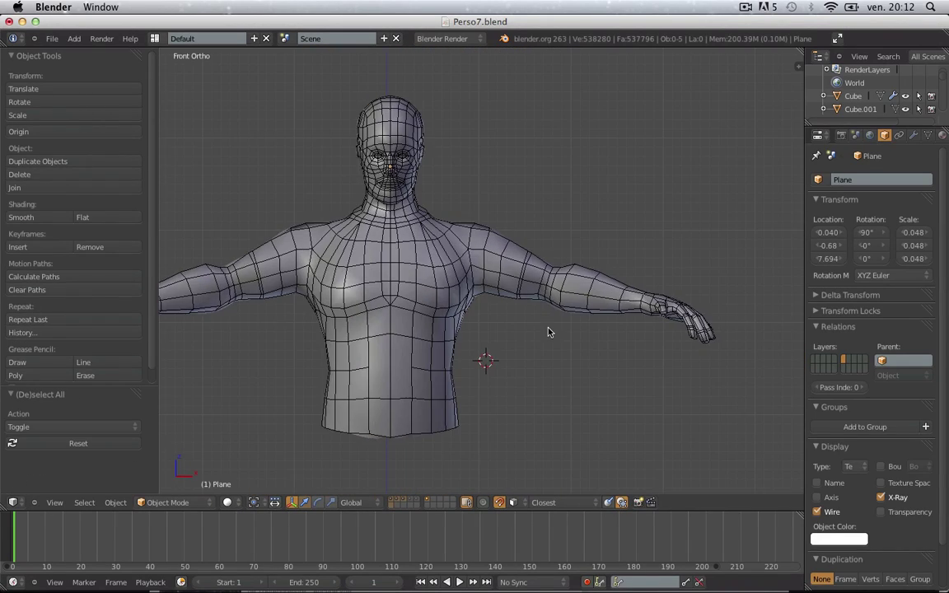
{"action": "scroll", "coordinate": [547, 299], "scroll_direction": "up", "scroll_amount": 4}
{"action": "scroll", "coordinate": [549, 295], "scroll_direction": "up", "scroll_amount": 2}
- Select the low-poly bust and adjust a vertex on the upper arm in edit mode
{"action": "right_click", "coordinate": [541, 238]}
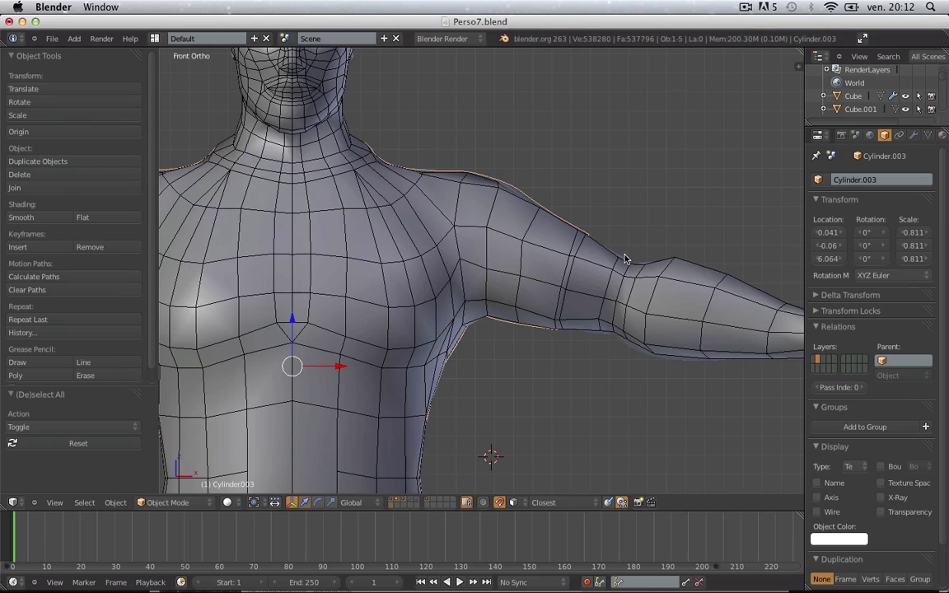
{"action": "right_click", "coordinate": [538, 266]}
{"action": "key", "text": "Tab"}
{"action": "middle_click_drag", "start_coordinate": [592, 231], "coordinate": [447, 449]}
{"action": "key", "text": "Tab"}
{"action": "key", "text": "Tab"}
{"action": "left_click", "coordinate": [544, 229]}
{"action": "key", "text": "a"}
- Select the upper edge loop of the close pair above the elbow and shift it slightly along the arm
{"action": "key", "text": "Tab"}
{"action": "key", "text": "Tab"}
{"action": "scroll", "coordinate": [424, 406], "scroll_direction": "up", "scroll_amount": 1}
{"action": "middle_click_drag", "start_coordinate": [424, 406], "coordinate": [390, 315], "text": "shift"}
{"action": "scroll", "coordinate": [477, 318], "scroll_direction": "up", "scroll_amount": 2}
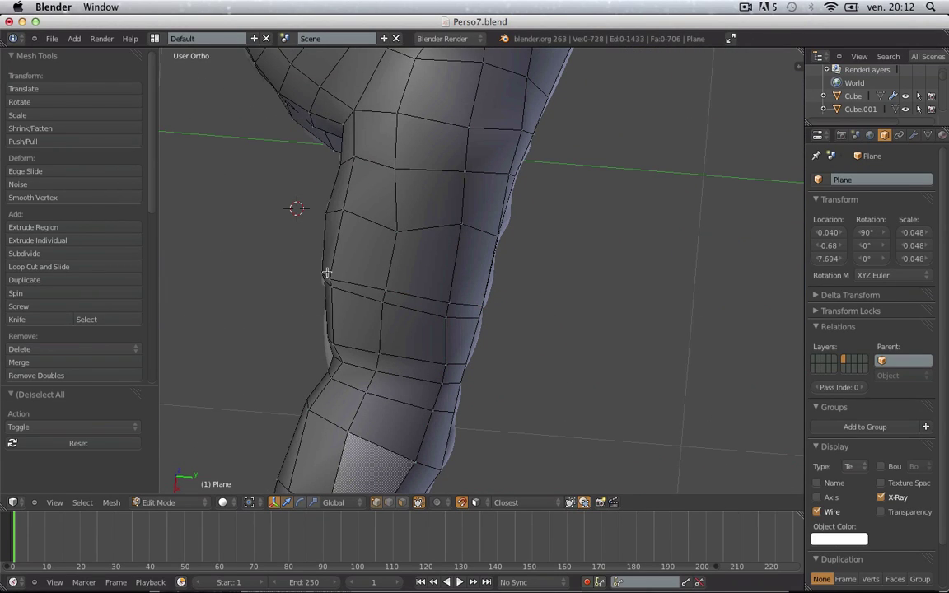
{"action": "key", "text": "g"}
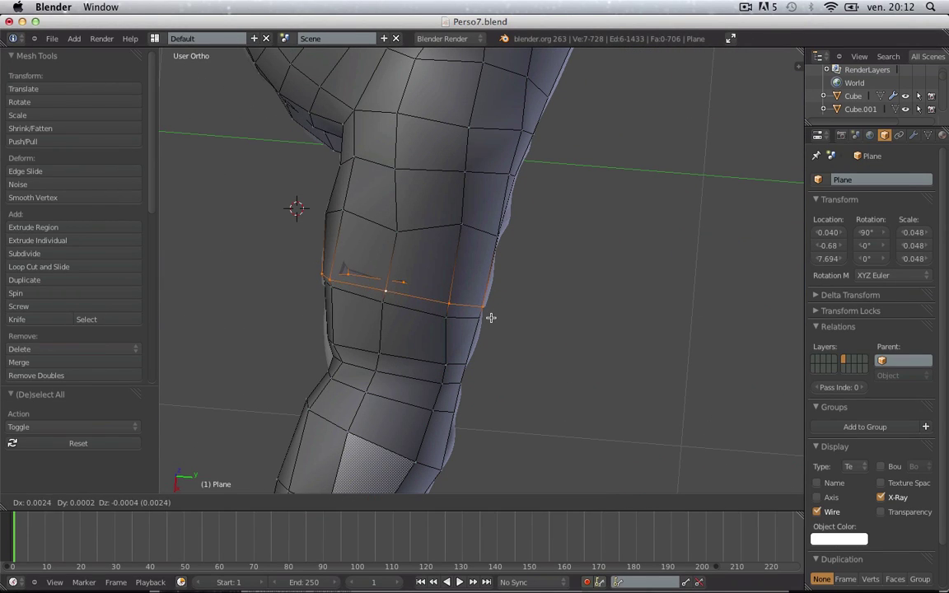
{"action": "left_click", "coordinate": [490, 318]}
{"action": "key", "text": "z"}
{"action": "key", "text": "a"}
{"action": "scroll", "coordinate": [486, 320], "scroll_direction": "down", "scroll_amount": 4}
{"action": "key", "text": "z"}
{"action": "middle_click_drag", "start_coordinate": [483, 322], "coordinate": [460, 337]}
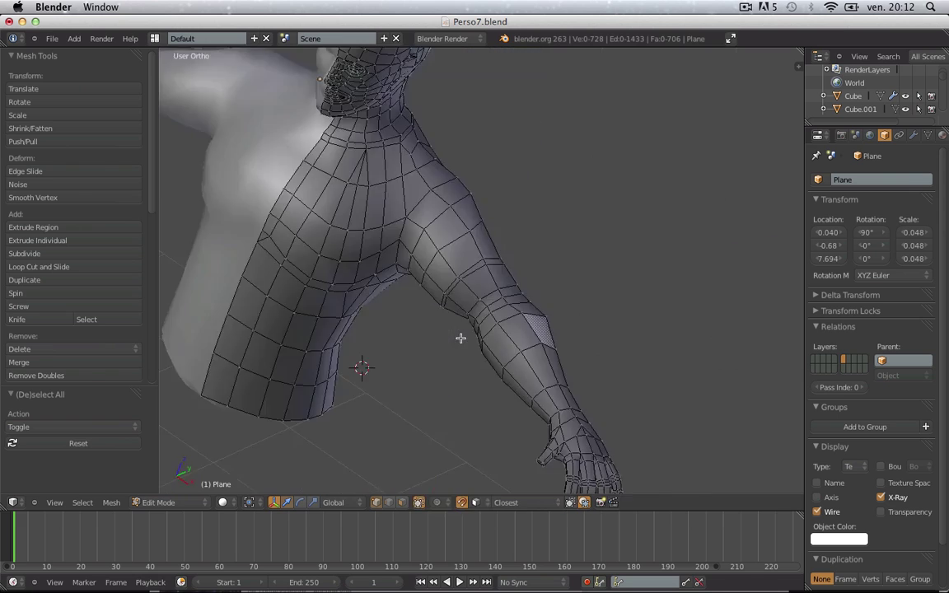
- Move the vertex on top of the outer shoulder slightly inward and down in front view
{"action": "key", "text": "KP_1"}
{"action": "key", "text": "Tab"}
{"action": "key", "text": "Tab"}
{"action": "key", "text": "a"}
{"action": "key", "text": "a"}
{"action": "scroll", "coordinate": [445, 198], "scroll_direction": "up", "scroll_amount": 3}
{"action": "right_click", "coordinate": [425, 147]}
{"action": "key", "text": "g"}
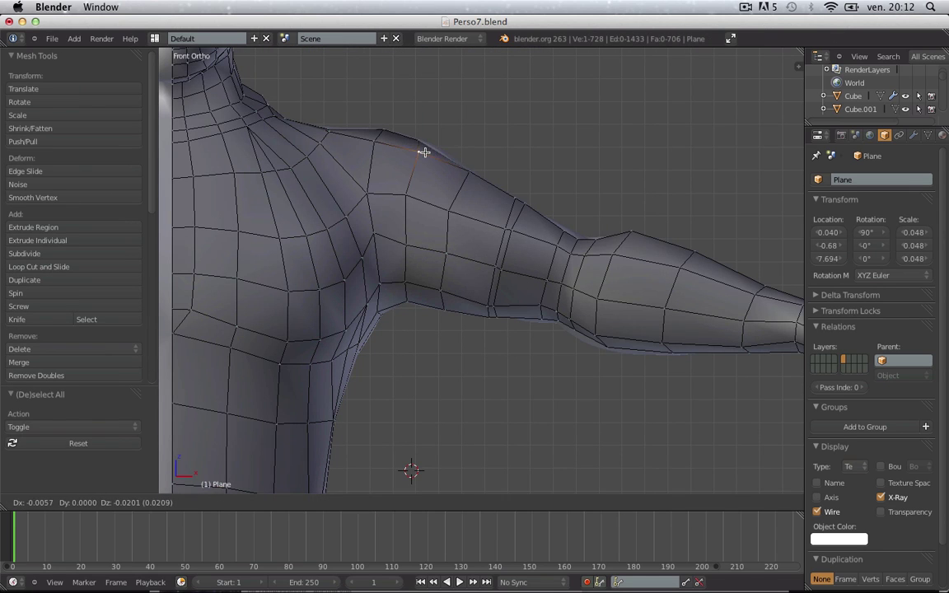
{"action": "left_click", "coordinate": [424, 152]}
- Adjust the neighbouring vertices along the top of the shoulder and upper arm, and return to object mode
{"action": "key", "text": "a"}
{"action": "left_click", "coordinate": [462, 170]}
{"action": "middle_click_drag", "start_coordinate": [487, 186], "coordinate": [427, 274]}
{"action": "left_click", "coordinate": [397, 184]}
{"action": "key", "text": "Tab"}
{"action": "scroll", "coordinate": [430, 211], "scroll_direction": "down", "scroll_amount": 4}
{"action": "key", "text": "a"}
{"action": "scroll", "coordinate": [427, 275], "scroll_direction": "down", "scroll_amount": 3}
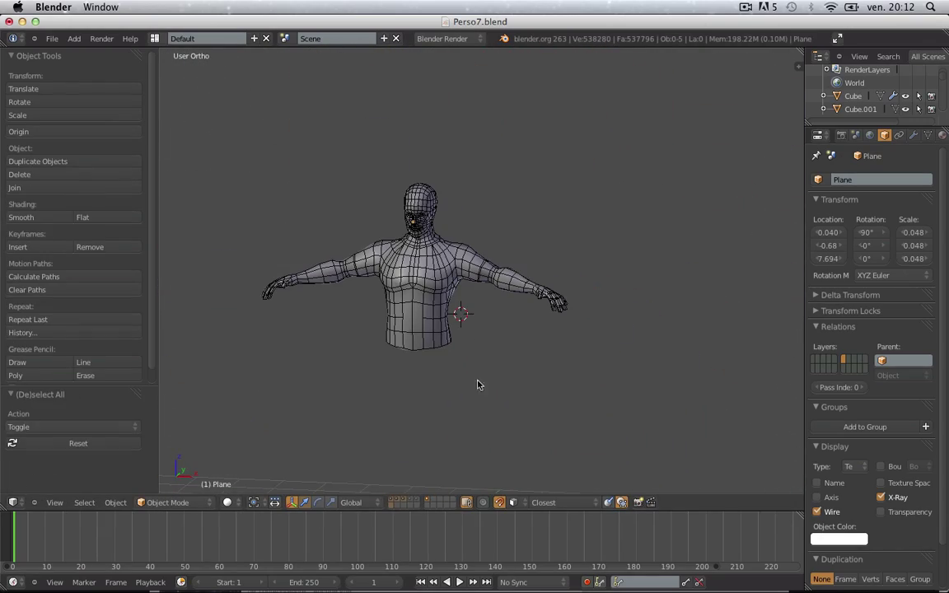
- Show only the low-poly bust's layer and frame the deselected bust in front view
{"action": "right_click", "coordinate": [410, 283]}
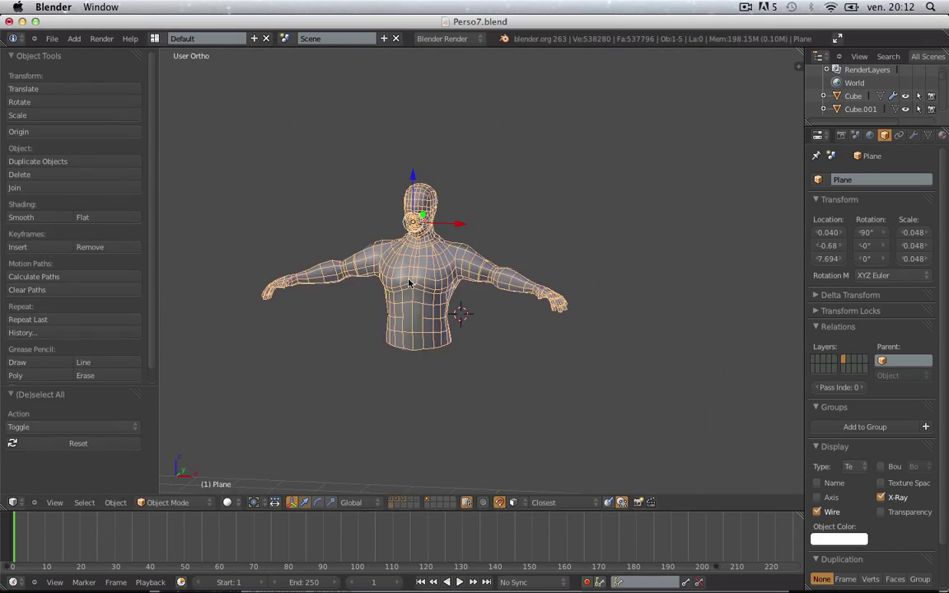
{"action": "left_click", "coordinate": [427, 501]}
{"action": "key", "text": "a"}
{"action": "scroll", "coordinate": [476, 293], "scroll_direction": "down", "scroll_amount": 2}
{"action": "key", "text": "KP_1"}
{"action": "scroll", "coordinate": [470, 297], "scroll_direction": "up", "scroll_amount": 5}
{"action": "middle_click_drag", "start_coordinate": [463, 284], "coordinate": [565, 285], "text": "shift"}
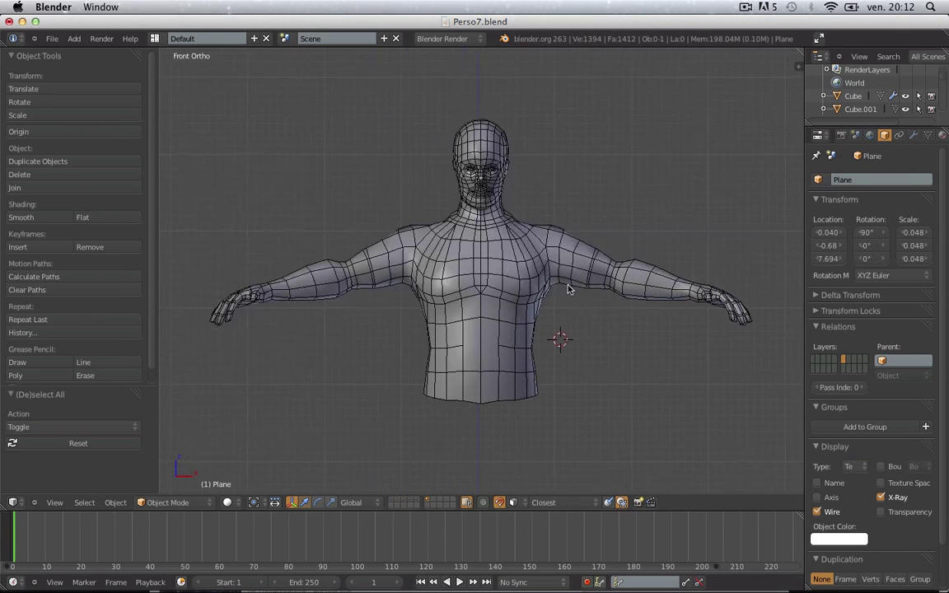
- Lower the two vertices on top of the shoulder slightly to smooth the bust's silhouette, and leave edit mode
{"action": "scroll", "coordinate": [565, 312], "scroll_direction": "up", "scroll_amount": 4}
{"action": "right_click", "coordinate": [565, 315]}
{"action": "key", "text": "Tab"}
{"action": "key", "text": "a"}
{"action": "right_click", "coordinate": [627, 173]}
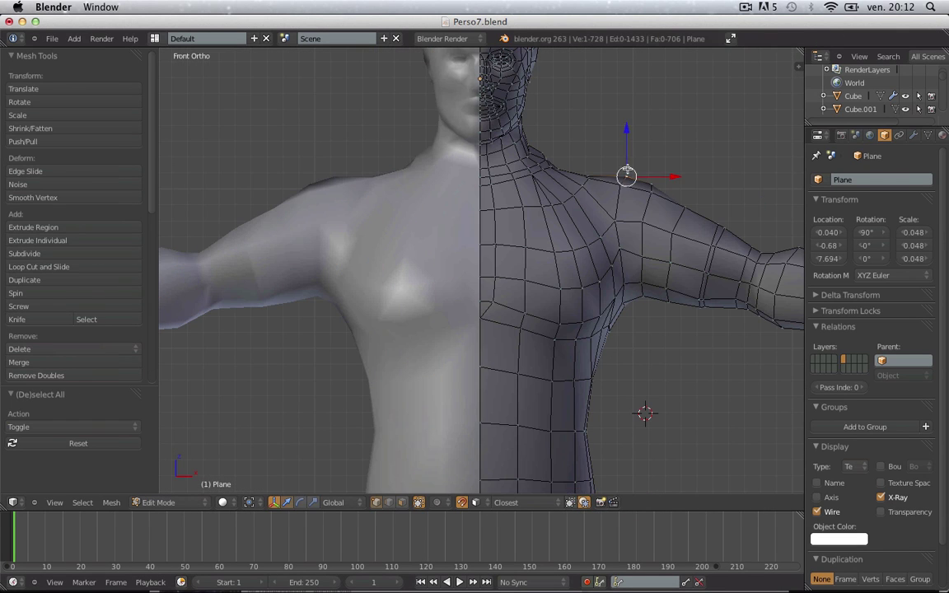
{"action": "key", "text": "g"}
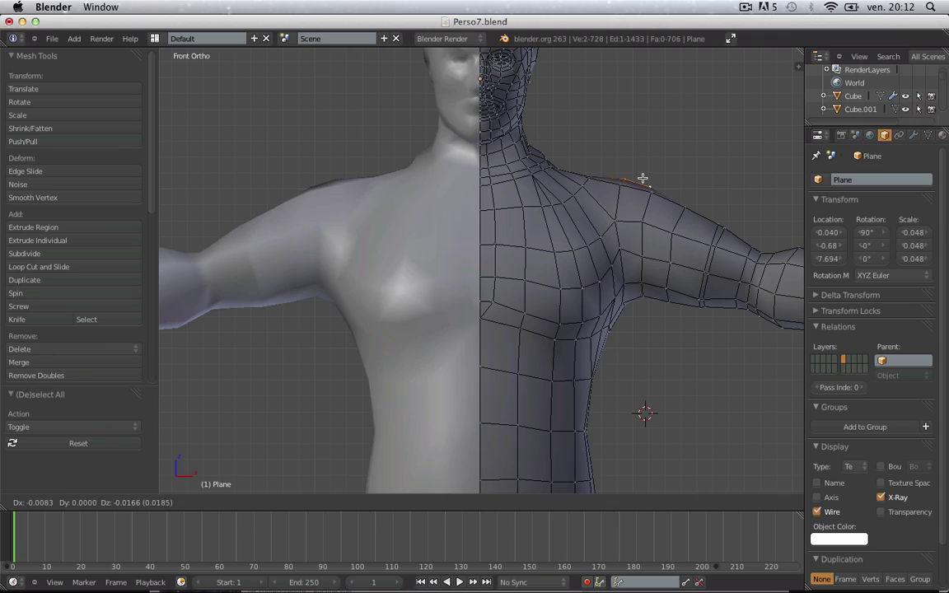
{"action": "left_click", "coordinate": [642, 178]}
{"action": "key", "text": "Tab"}
- Review the whole bust from behind and from the front, and save it over Perso7.blend
{"action": "scroll", "coordinate": [643, 180], "scroll_direction": "down", "scroll_amount": 5}
{"action": "key", "text": "a"}
{"action": "middle_click_drag", "start_coordinate": [645, 269], "coordinate": [555, 318]}
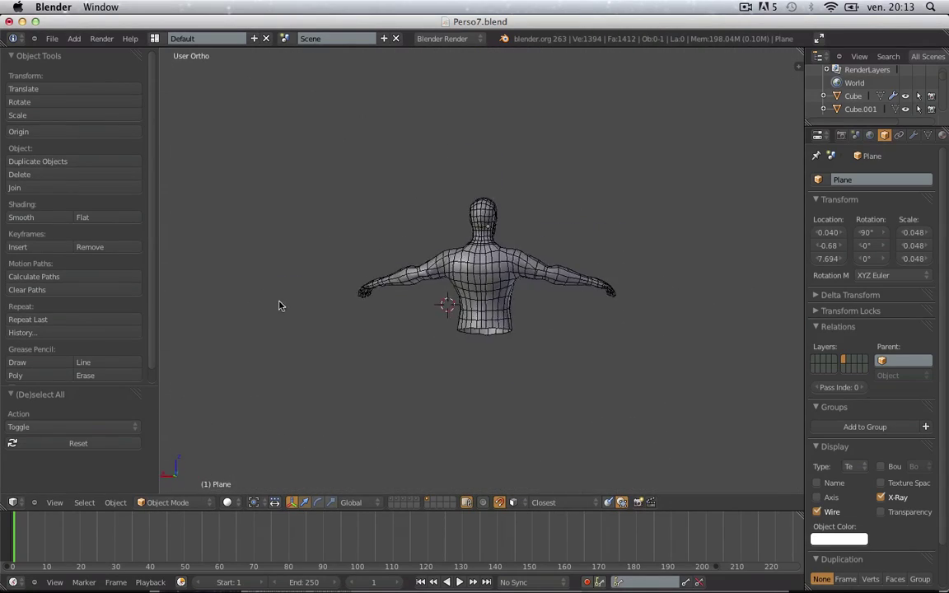
{"action": "middle_click_drag", "start_coordinate": [278, 306], "coordinate": [608, 294]}
{"action": "key", "text": "KP_1"}
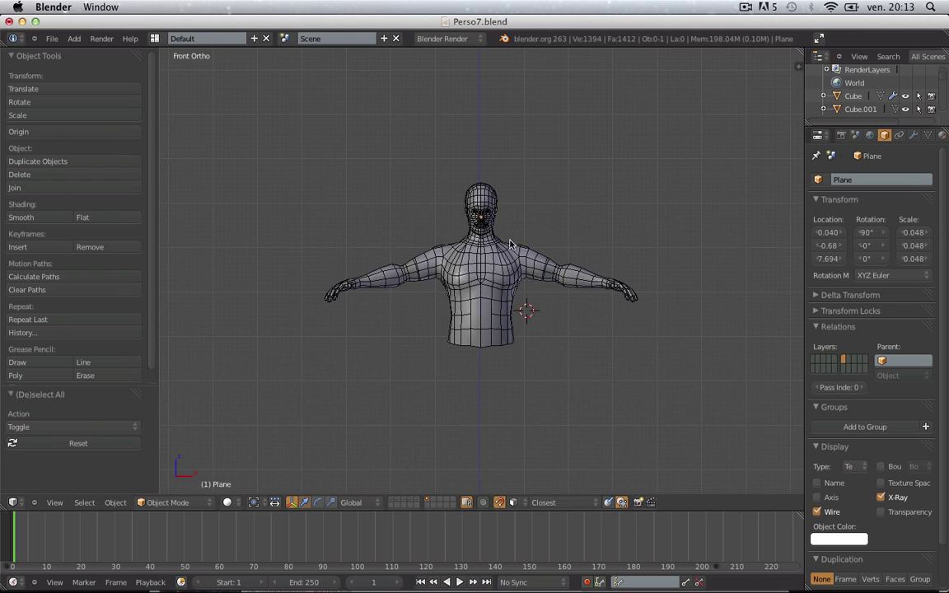
{"action": "key", "text": "ctrl+s"}
{"action": "left_click", "coordinate": [518, 242]}
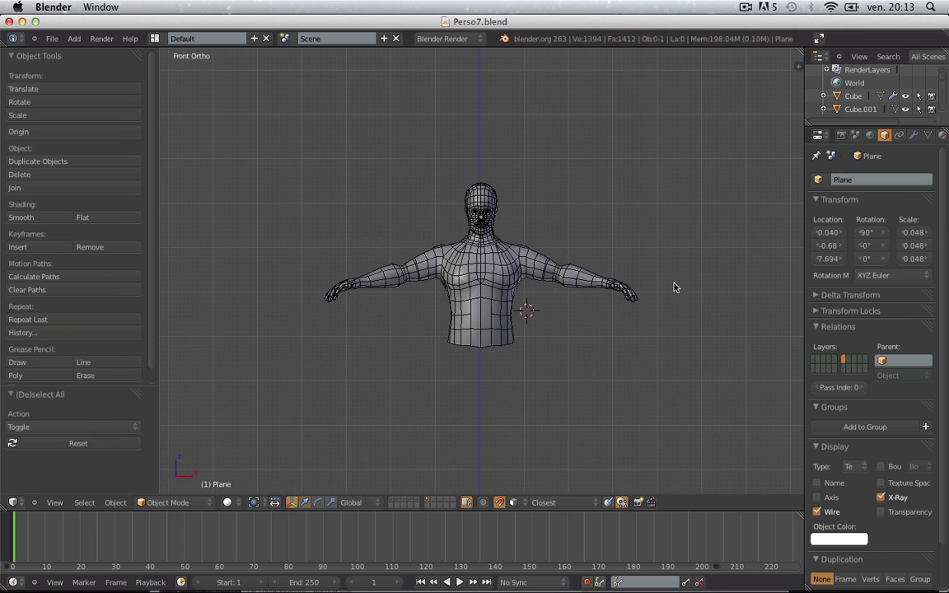